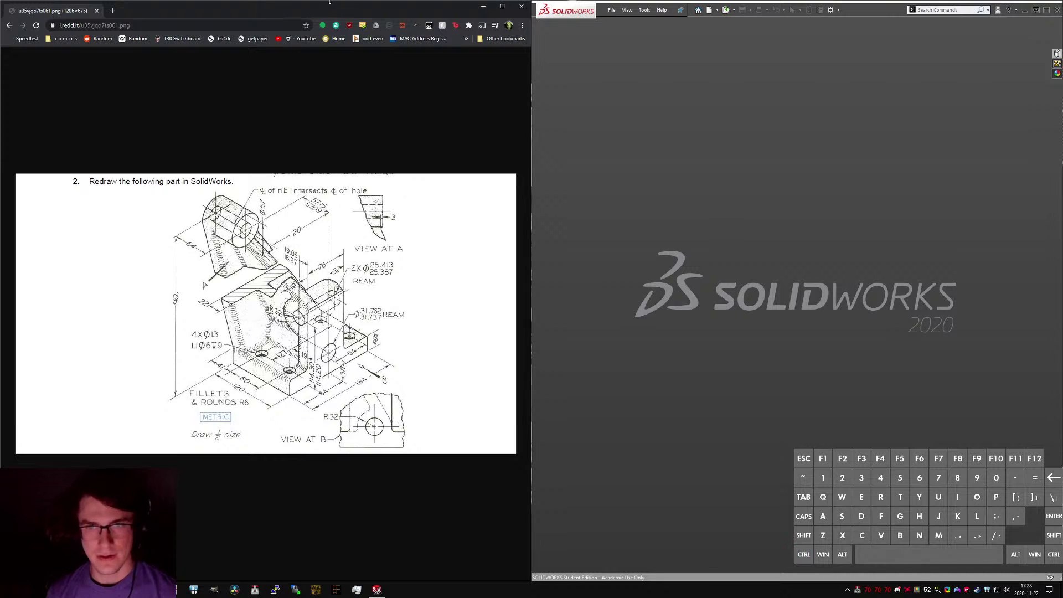
# Enlarge the reference part drawing in the browser for reading, and switch to a maximized SOLIDWORKS window.
pyautogui.doubleClick(387, 3)
pyautogui.keyDown('ctrl'); pyautogui.scroll(4, 373, 141); pyautogui.keyUp('ctrl')
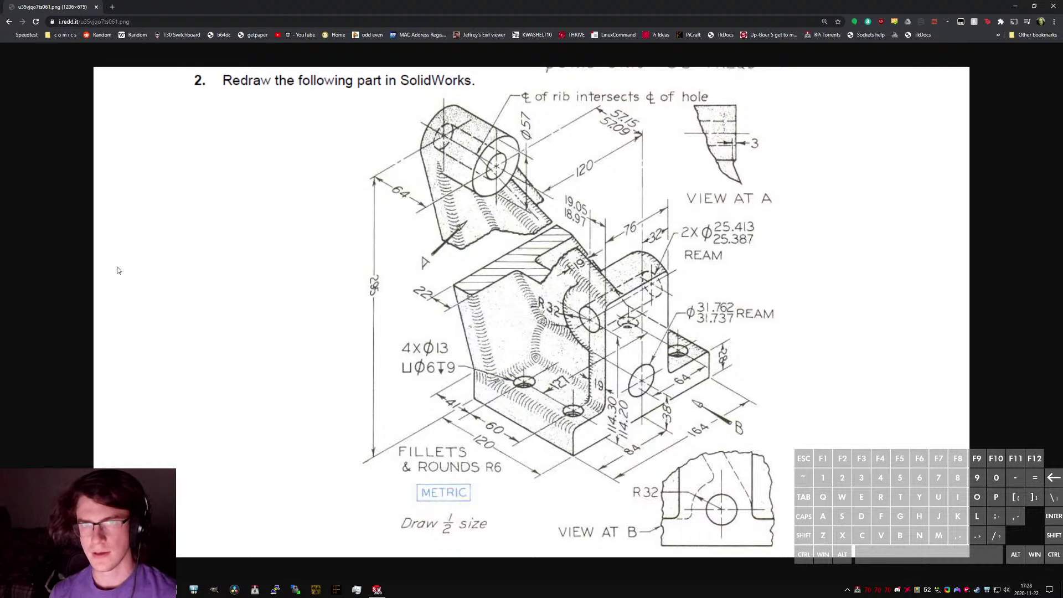
pyautogui.moveTo(74, 2); pyautogui.dragTo(0, 2)
pyautogui.click(958, 97)
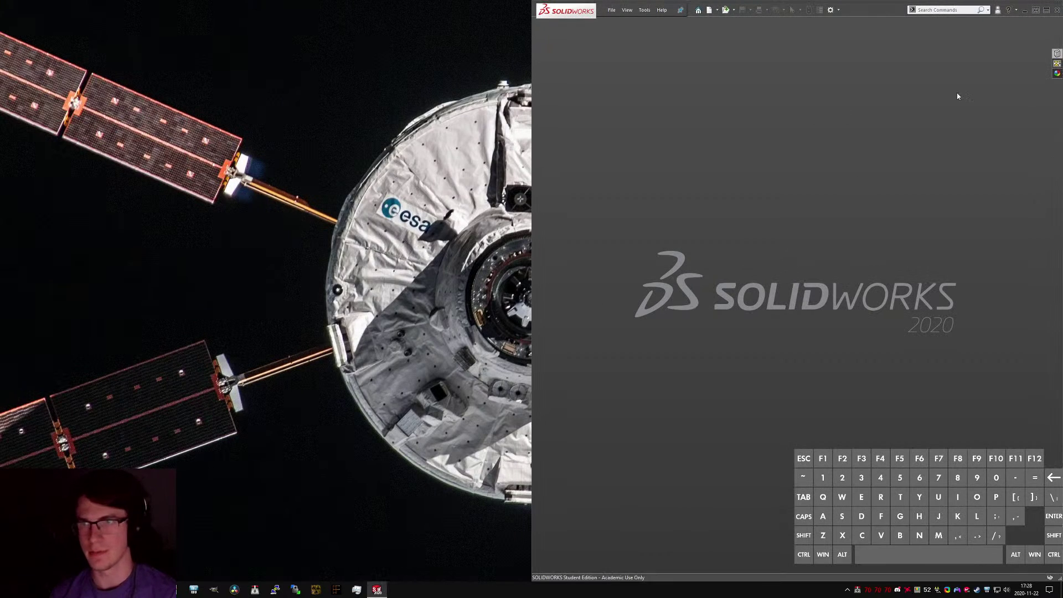
pyautogui.doubleClick(878, 16)
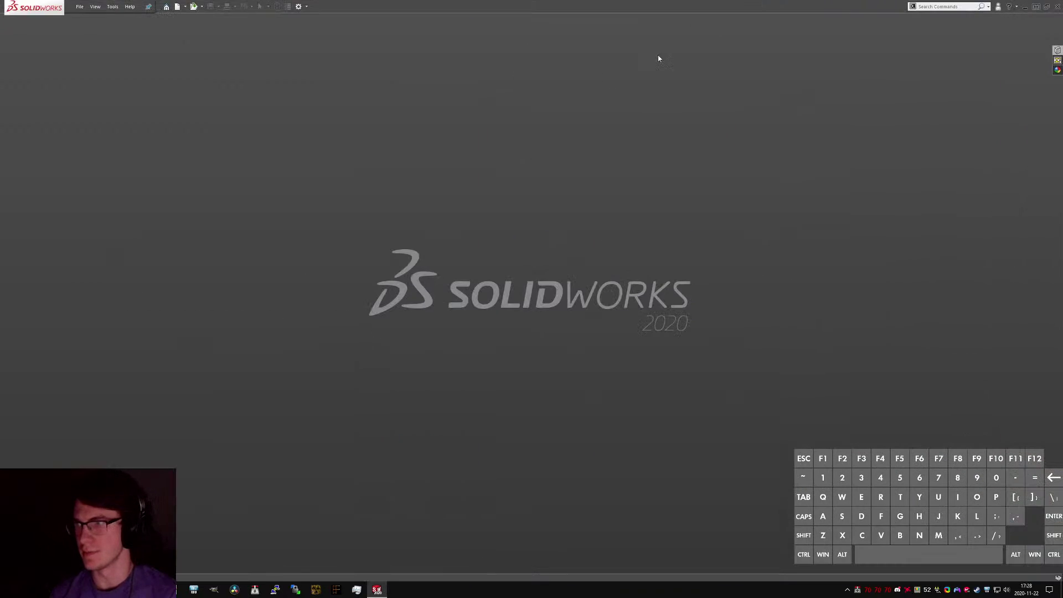
pyautogui.click(79, 6)
pyautogui.click(109, 44)
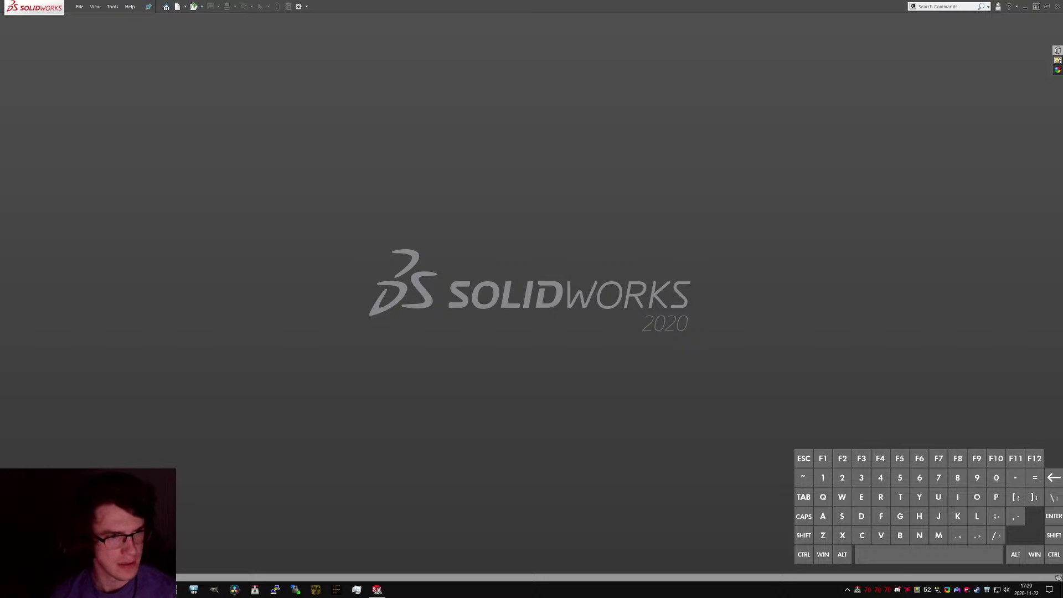
pyautogui.click(80, 7)
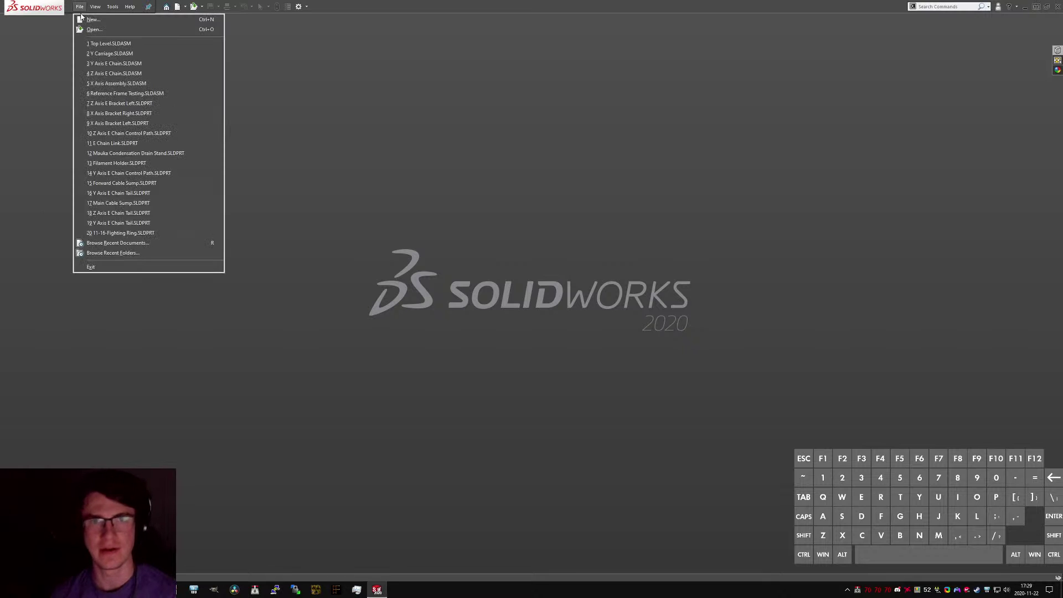
pyautogui.press('ctrl')
pyautogui.press('ctrl')
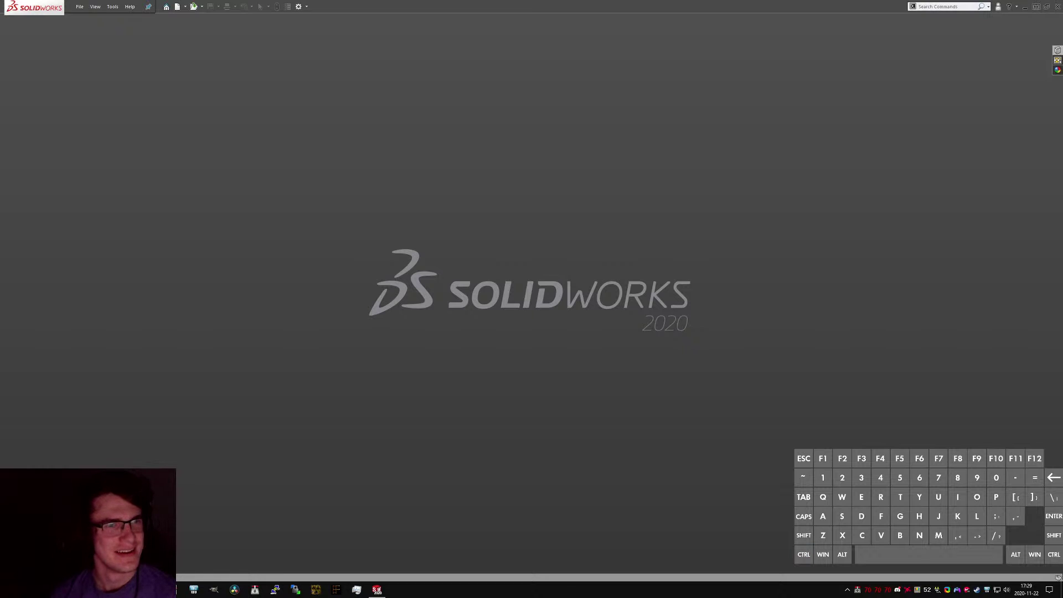
pyautogui.press('ctrl')
pyautogui.click(157, 68)
# Create a new part from the Part_MMGS template.
pyautogui.click(80, 7)
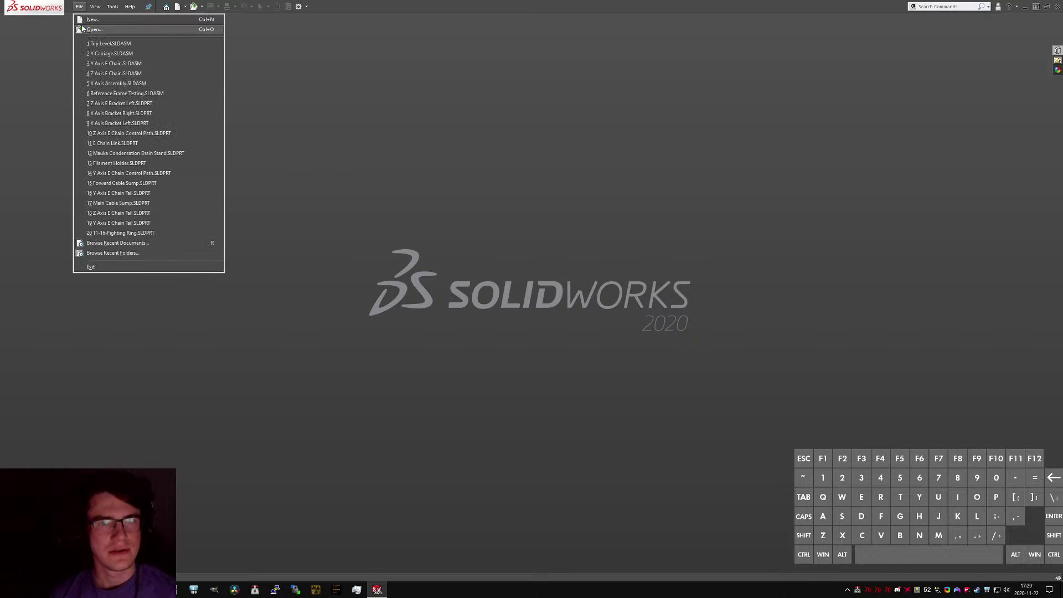
pyautogui.click(83, 21)
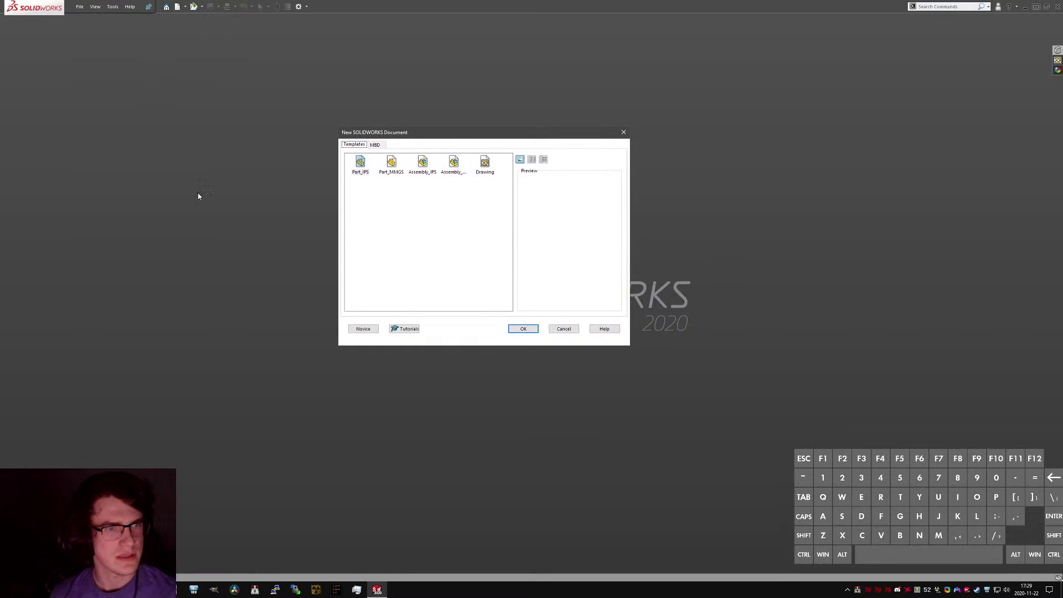
pyautogui.click(392, 163)
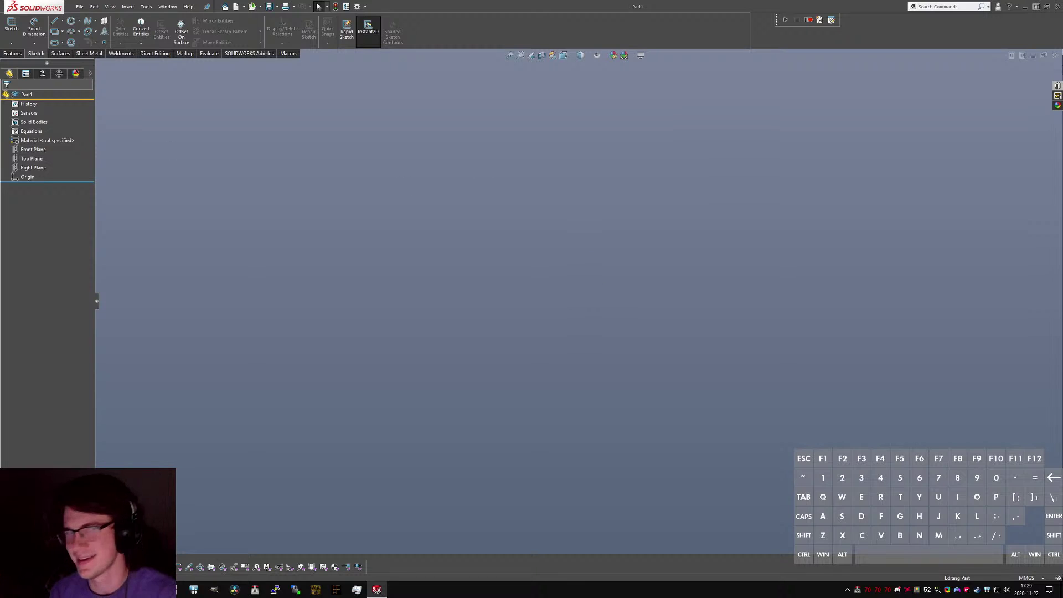
# Start an Extruded Boss/Base with its sketch on the Right Plane.
pyautogui.click(12, 53)
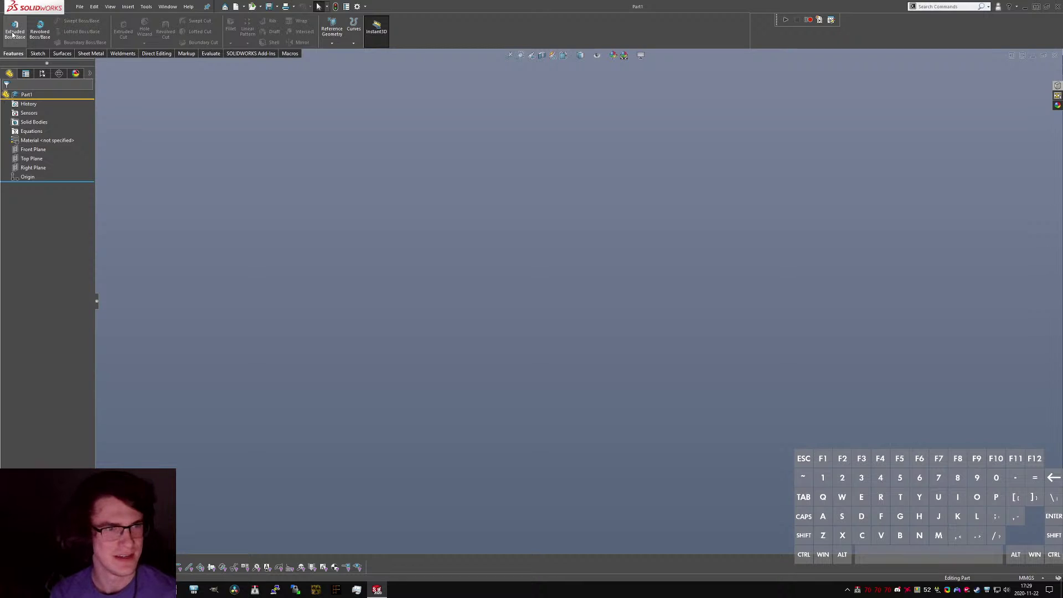
pyautogui.click(14, 31)
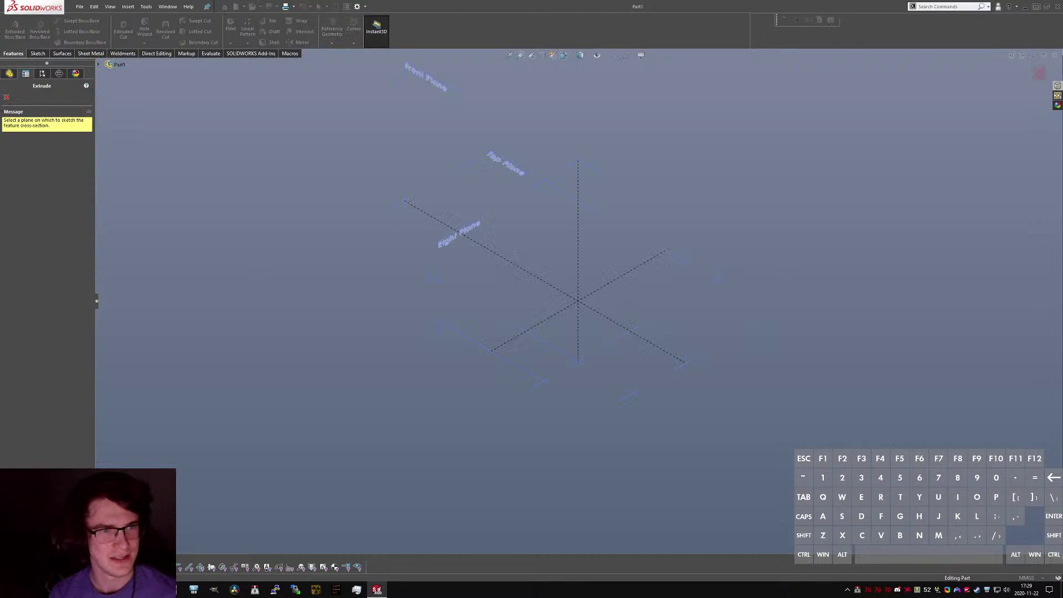
pyautogui.click(378, 264)
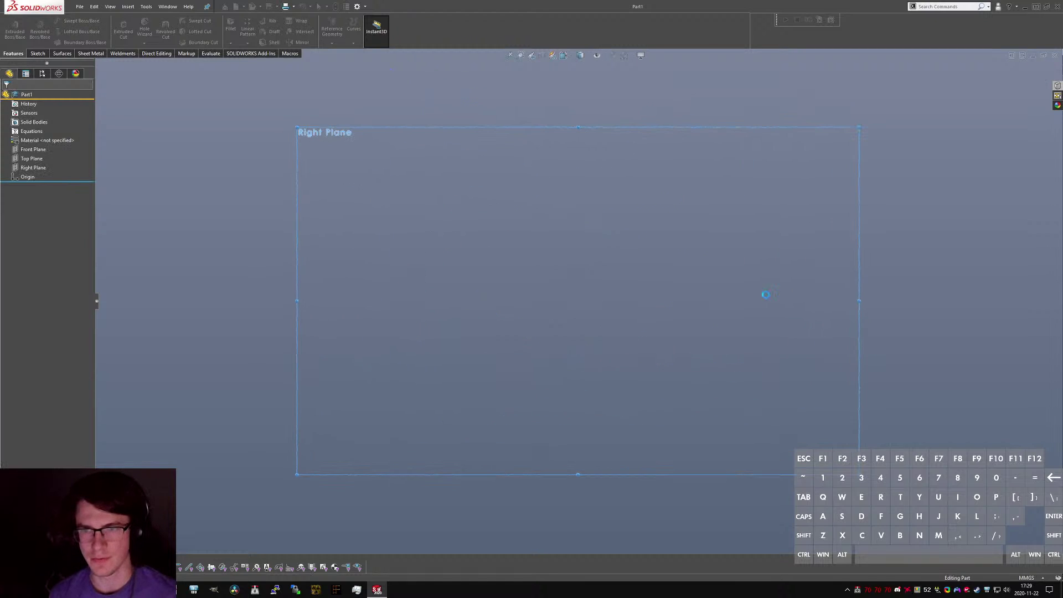
# Sketch a horizontal base line through the origin, continuing into a right side about 15 mm high and a short top segment going inward.
pyautogui.press('l')
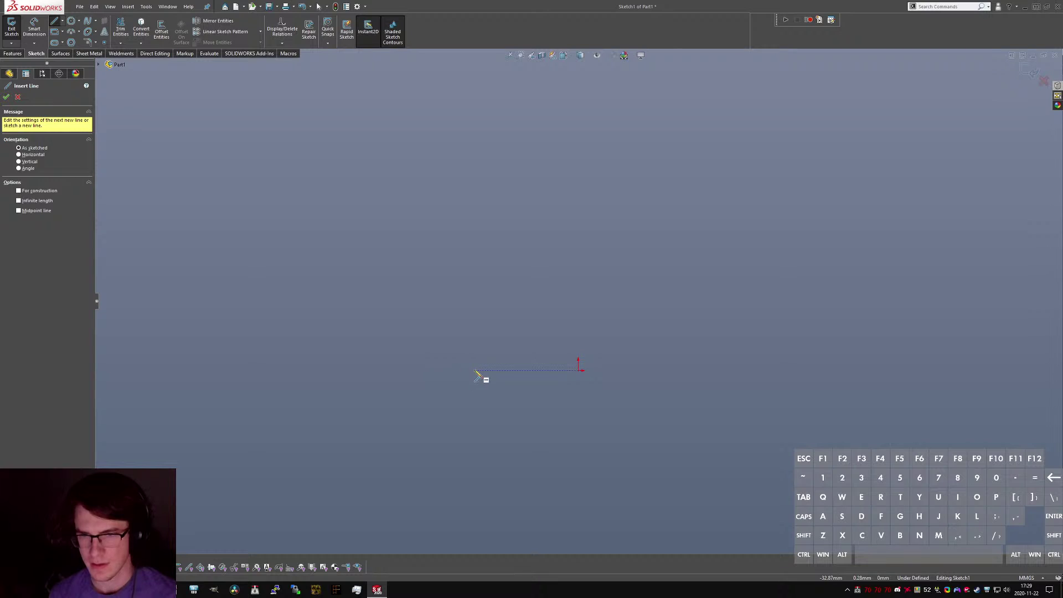
pyautogui.click(712, 370)
pyautogui.click(712, 322)
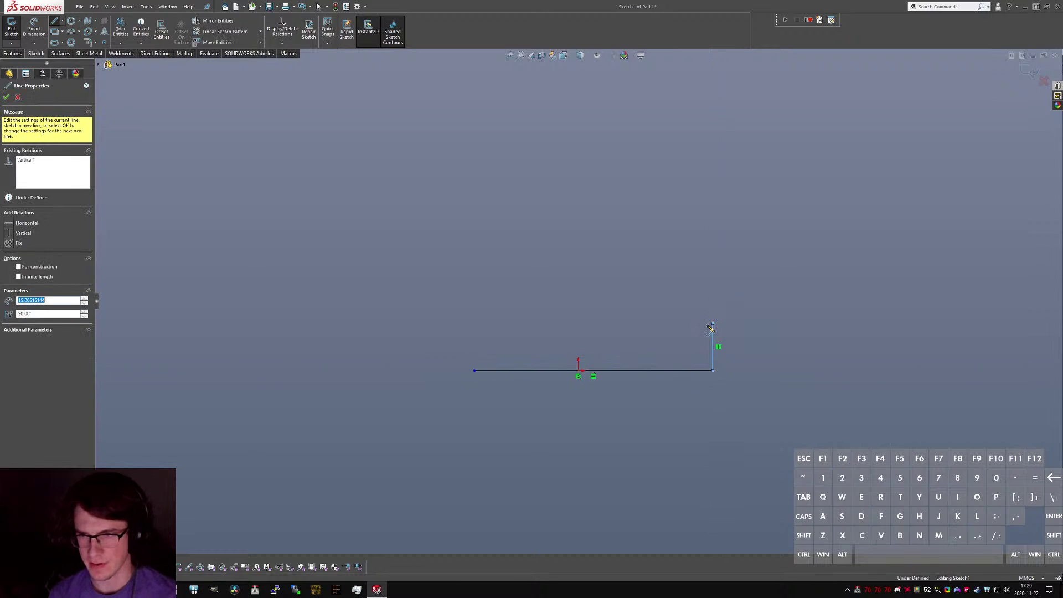
pyautogui.click(635, 323)
pyautogui.press('Escape')
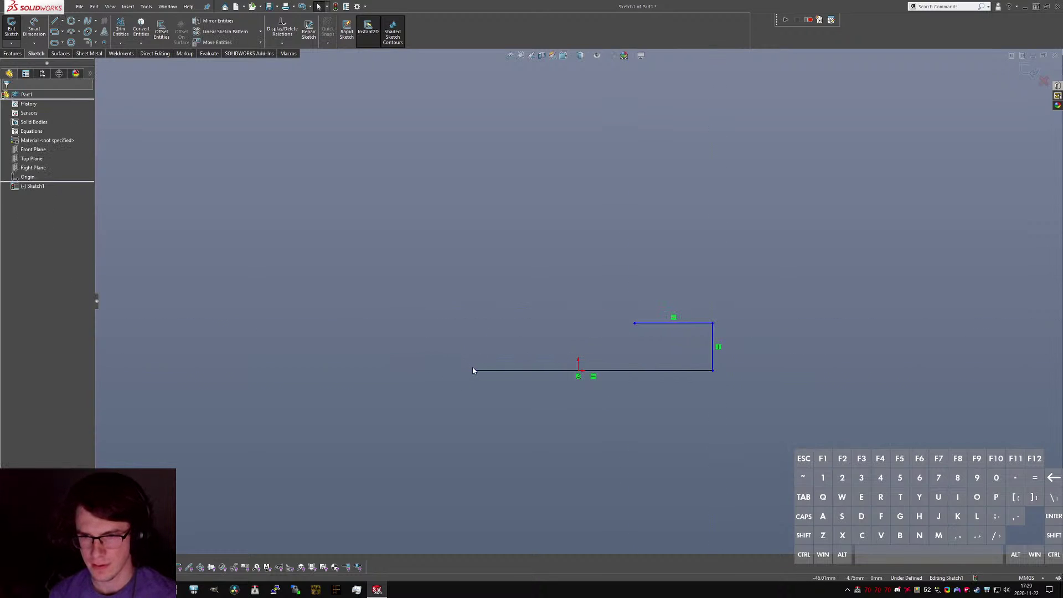
# Sketch the profile's left side up from the base line's end, level with the right side, and a short top segment going inward.
pyautogui.press('l')
pyautogui.click(474, 370)
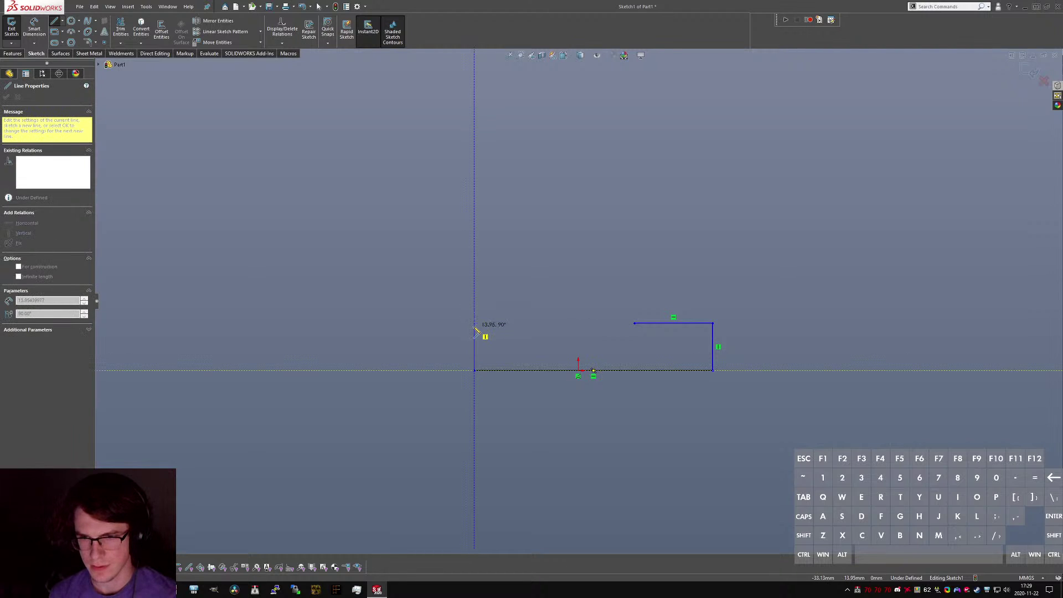
pyautogui.click(475, 323)
pyautogui.click(553, 322)
pyautogui.press('Escape')
# Close the profile with a three-point arc larger than a semicircle, bulging upward between the inner ends of the two top segments.
pyautogui.press('a')
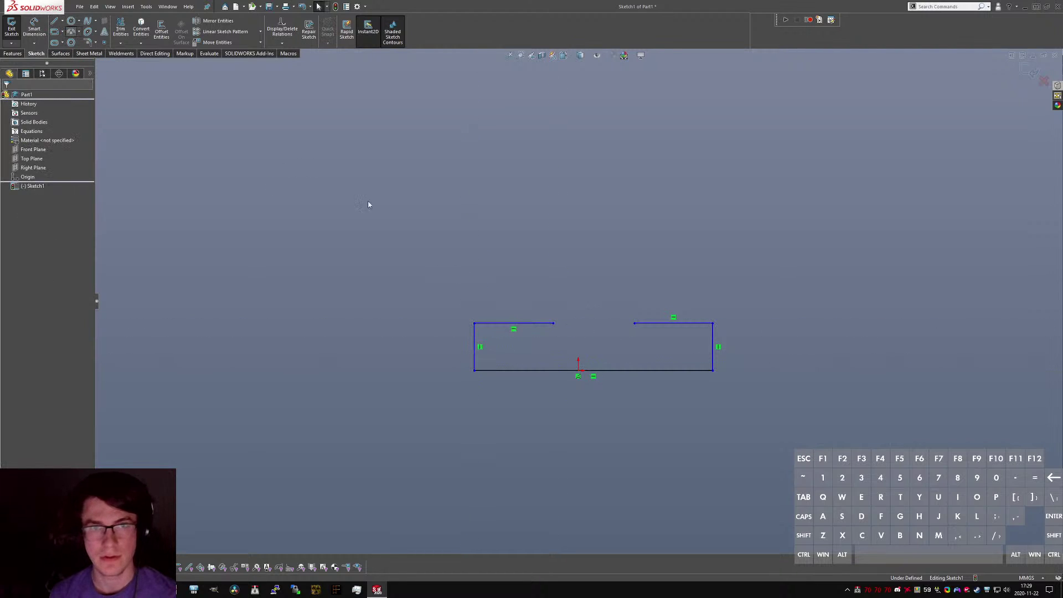
pyautogui.click(553, 323)
pyautogui.click(634, 324)
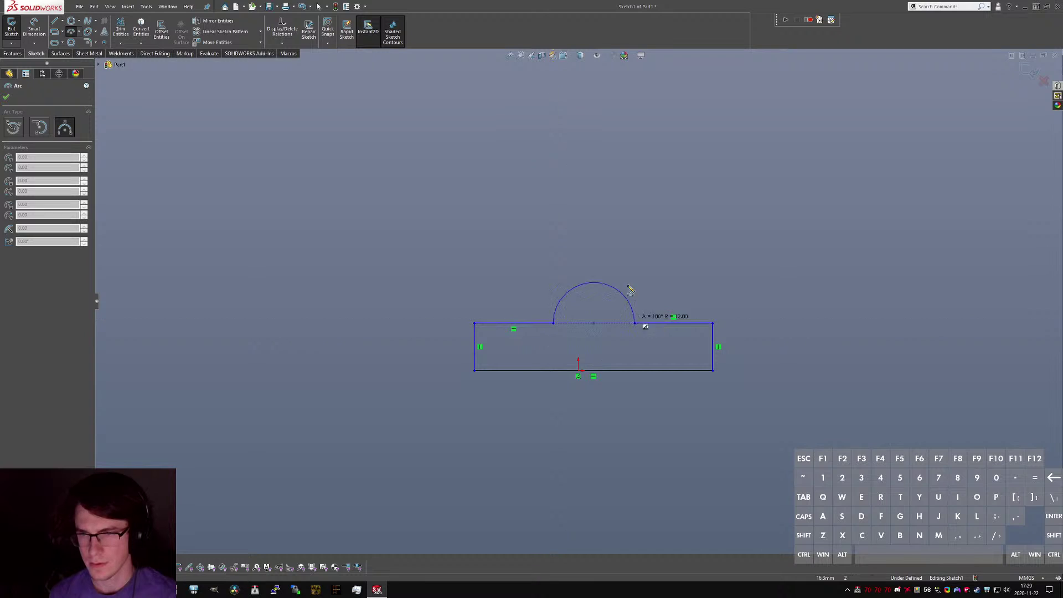
pyautogui.click(620, 243)
pyautogui.press('Escape')
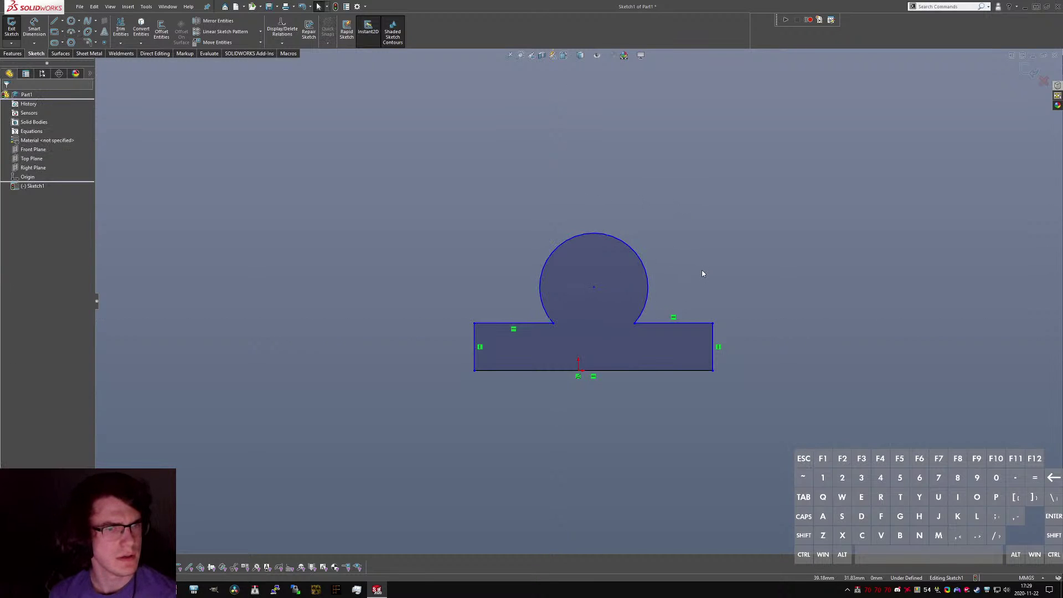
# Dimension the arc centre's horizontal distance from the profile's left side as 84 mm.
pyautogui.click(594, 287)
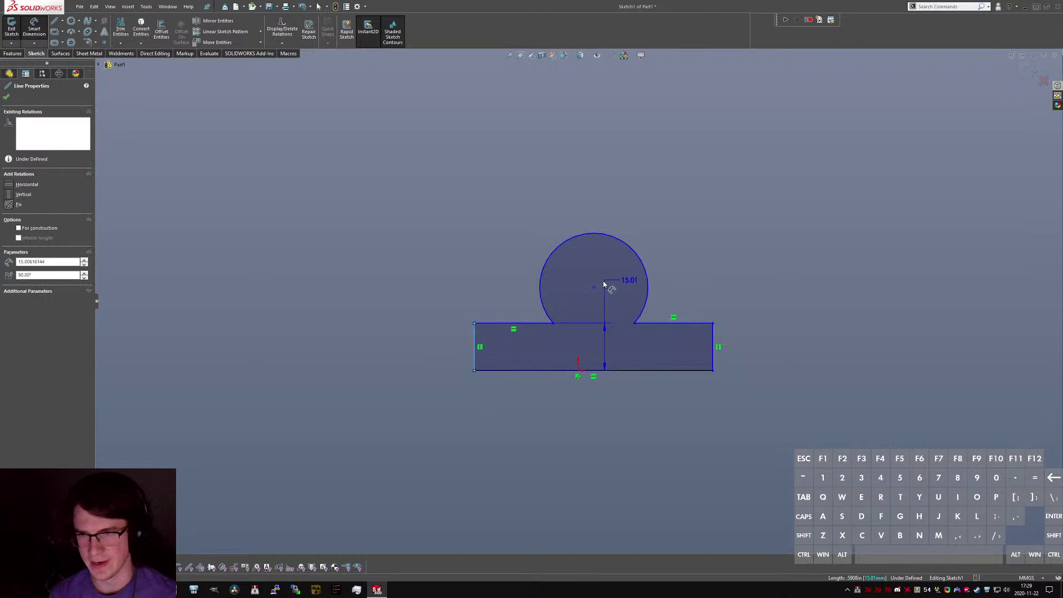
pyautogui.click(665, 461)
pyautogui.write('84')
pyautogui.press('Return')
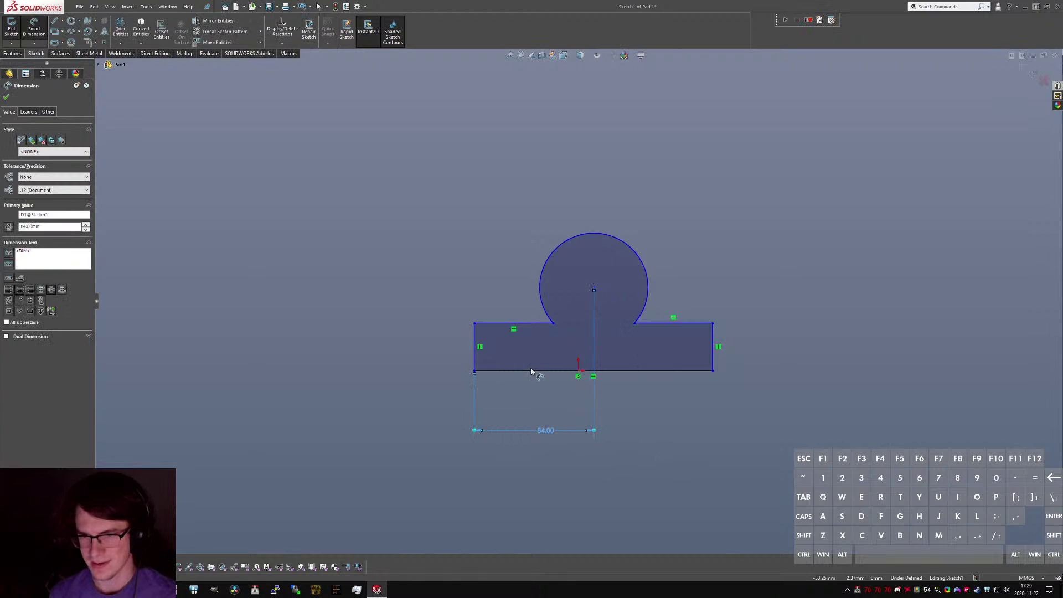
# Dimension the profile's bottom line to a length of 164 mm.
pyautogui.click(533, 370)
pyautogui.click(592, 477)
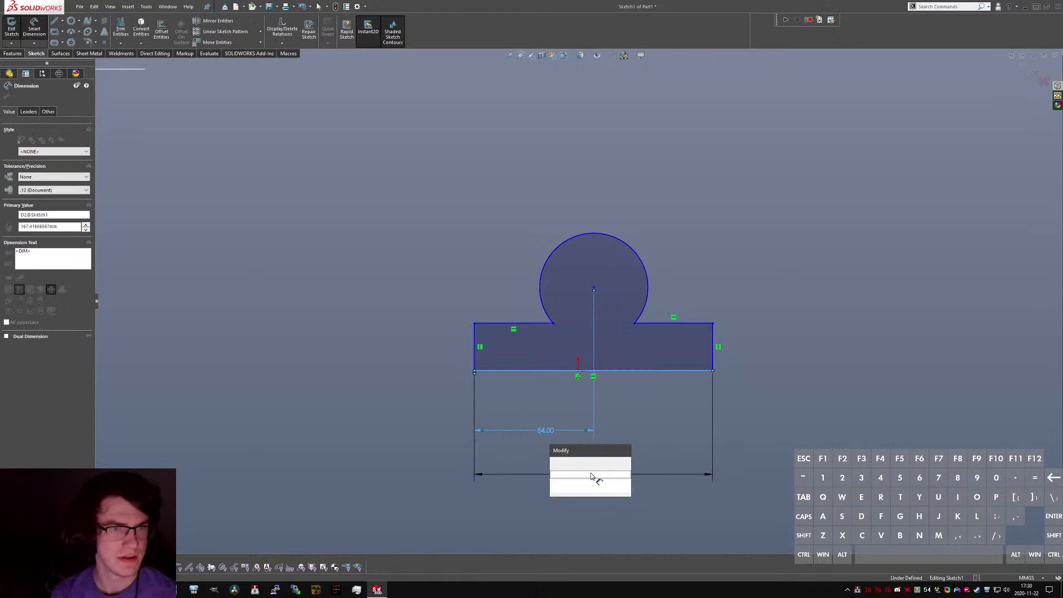
pyautogui.press('Return')
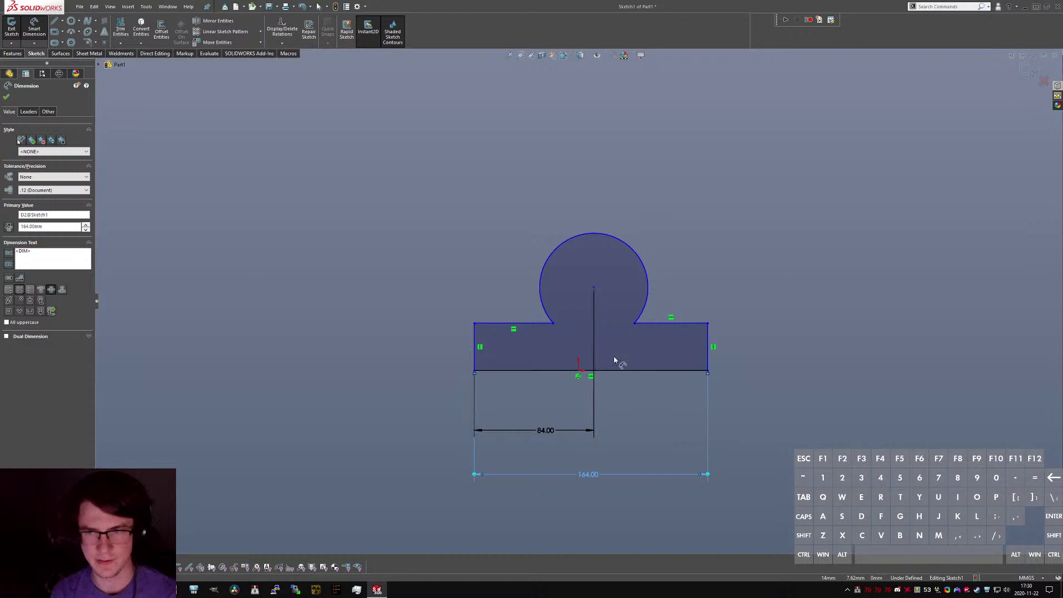
pyautogui.press('Escape')
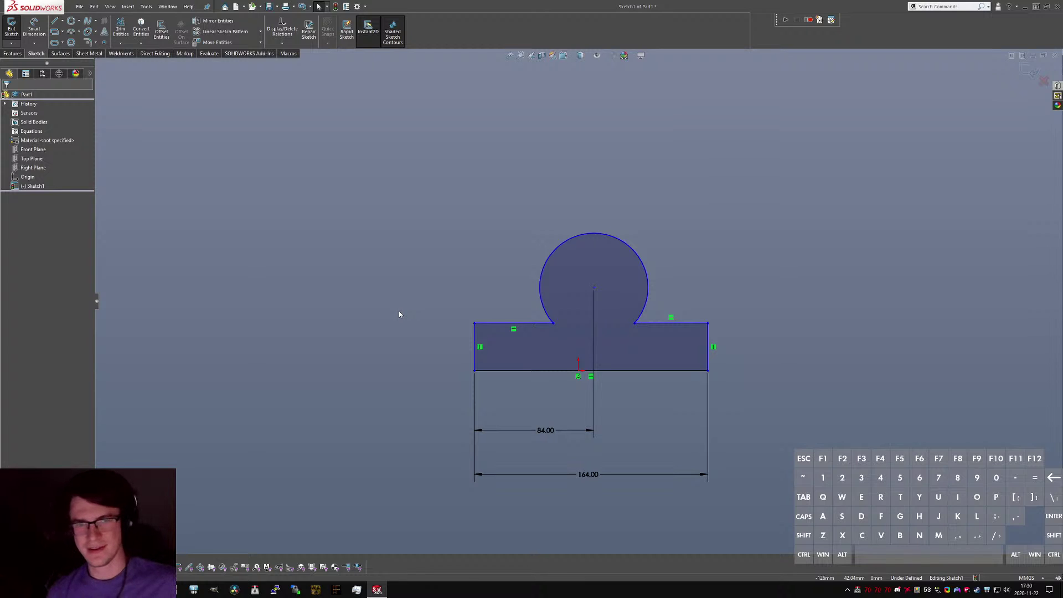
# Add a Midpoint relation between the profile's bottom line and the origin.
pyautogui.keyDown('ctrl'); pyautogui.click(588, 371); pyautogui.keyUp('ctrl')
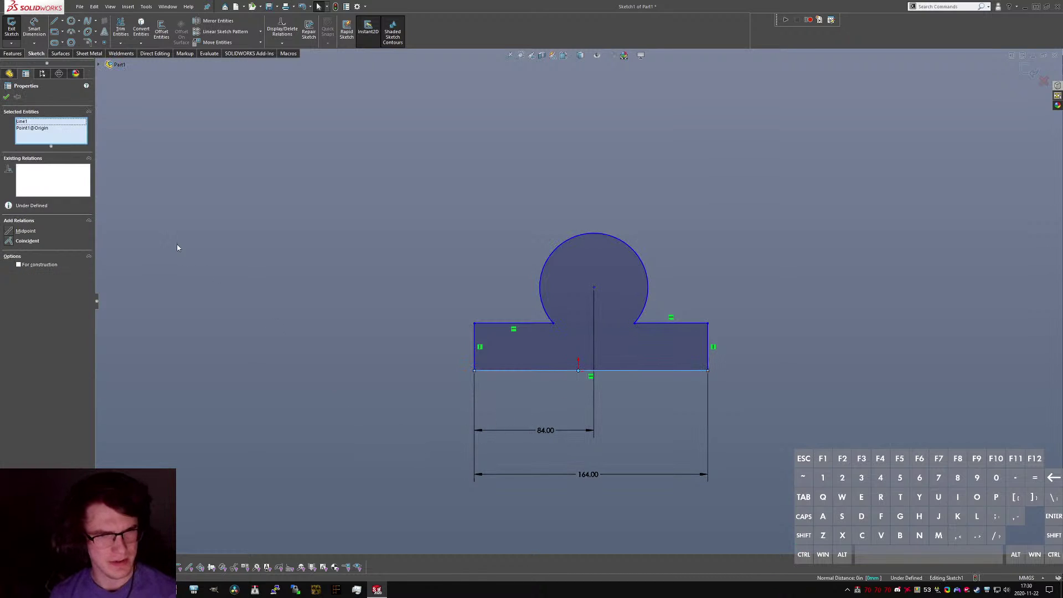
pyautogui.click(8, 231)
pyautogui.click(261, 438)
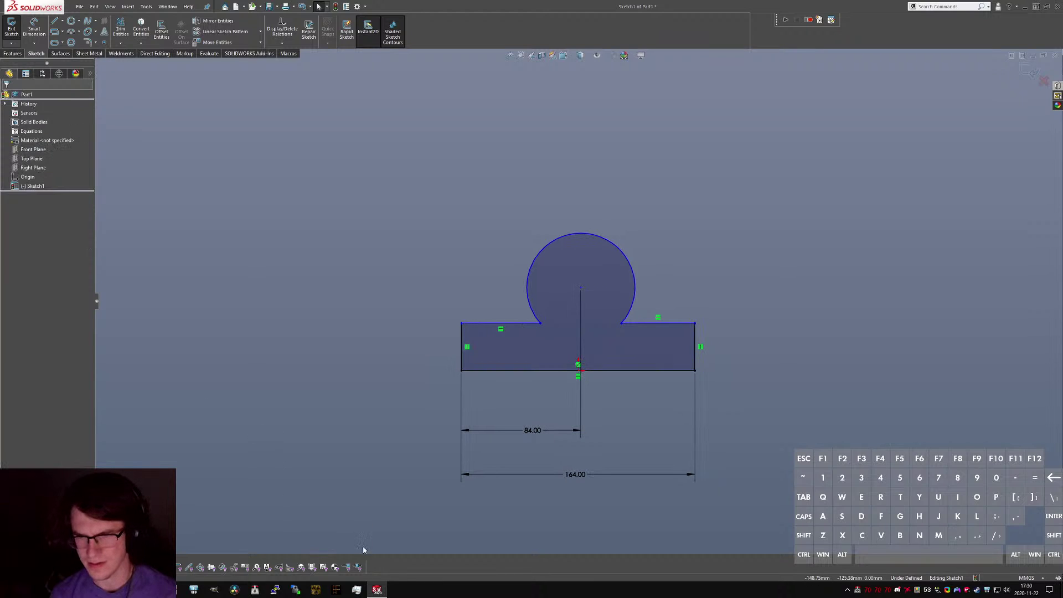
pyautogui.rightClick(362, 563)
pyautogui.click(416, 410)
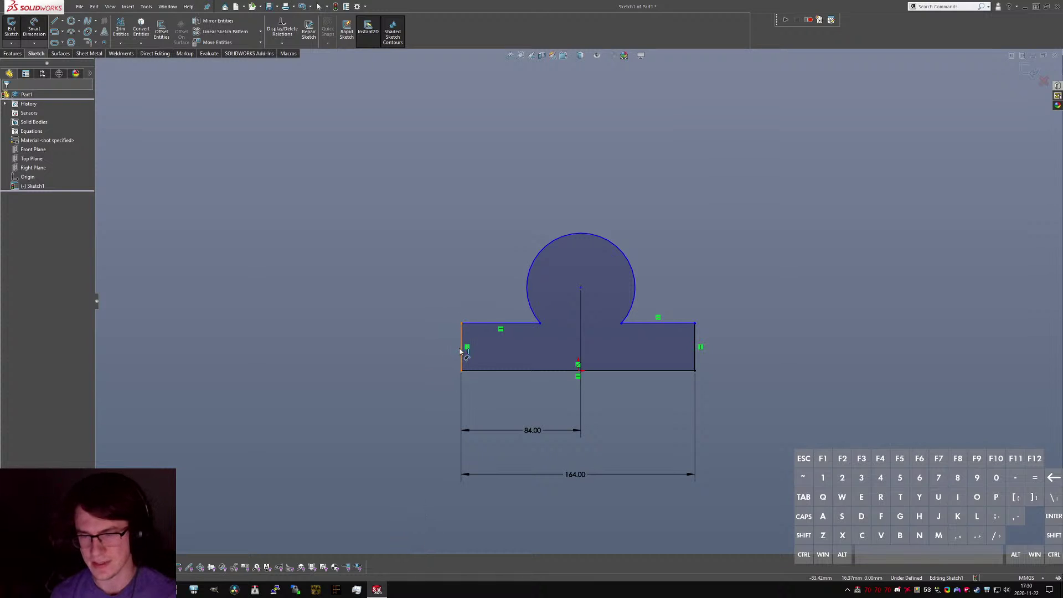
# Dimension the arc above the base profile with a radius of 32 mm.
pyautogui.click(545, 249)
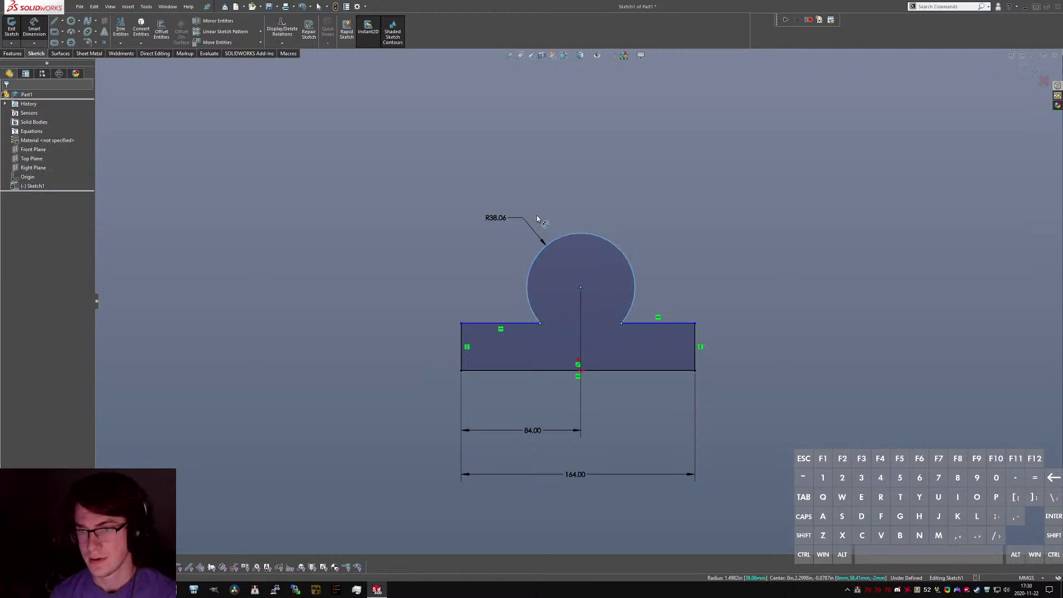
pyautogui.click(537, 219)
pyautogui.write('32')
pyautogui.press('Return')
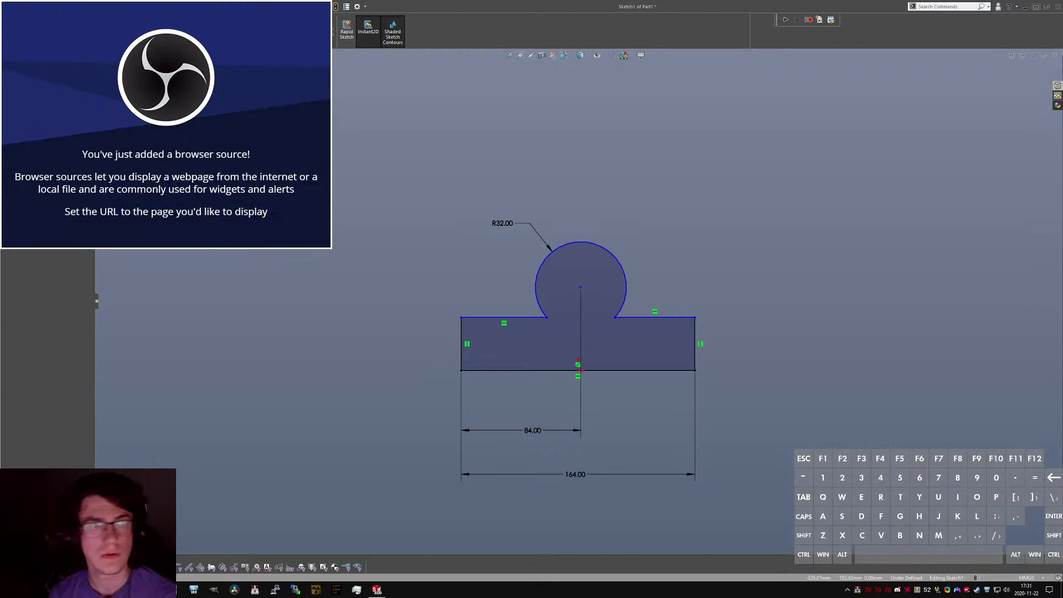
pyautogui.hotkey('alt', 'd')
pyautogui.hotkey('ctrl', 'c')
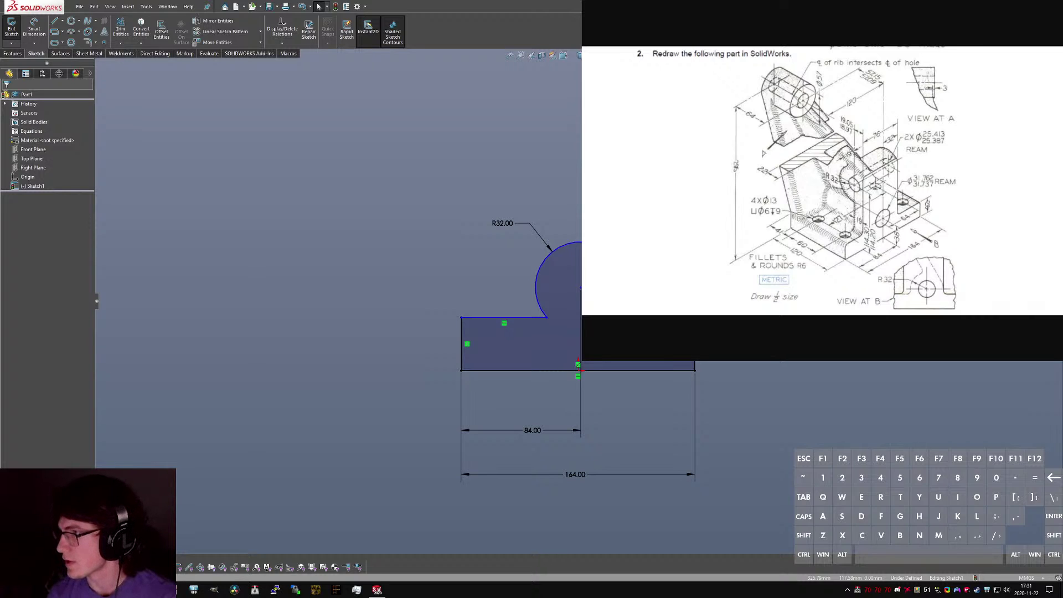
pyautogui.press('ctrl')
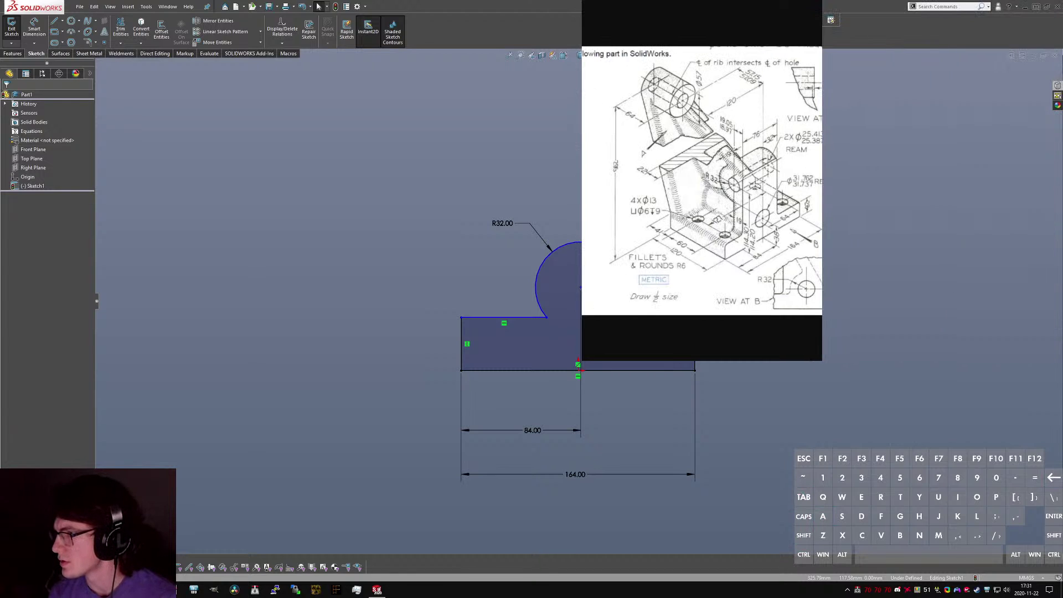
pyautogui.press('shift')
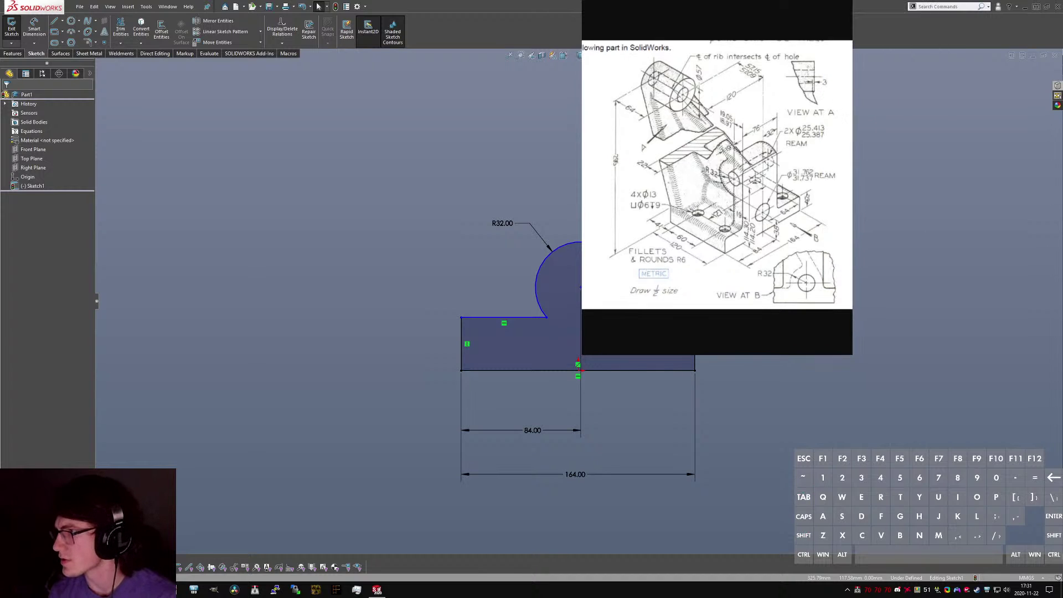
pyautogui.press('Tab')
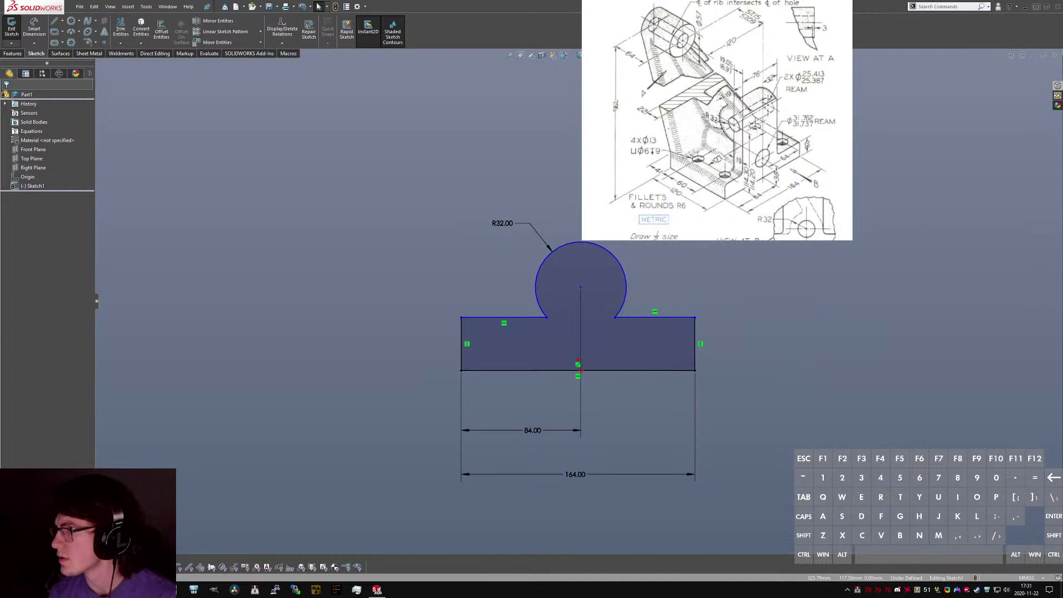
pyautogui.hotkey('ctrl', 'a')
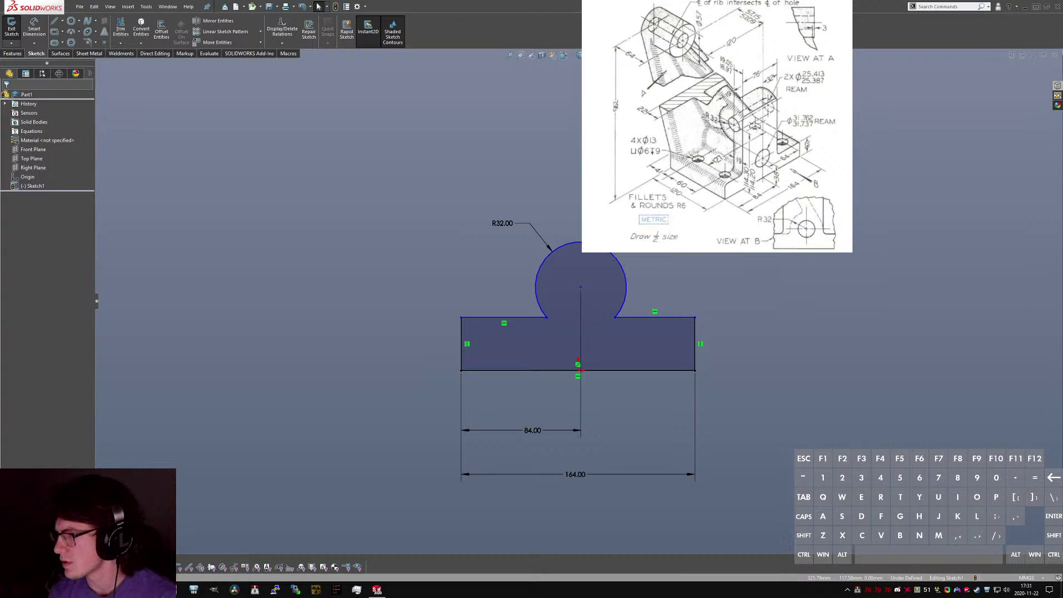
pyautogui.press('Tab')
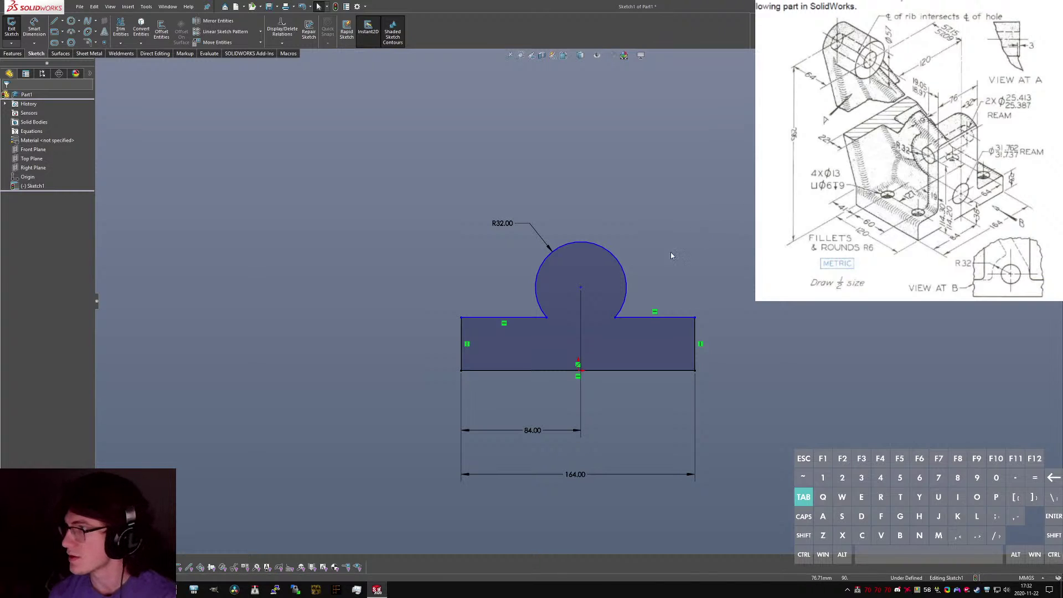
# Dimension the arc centre's height above the profile's bottom line as 38 mm.
pyautogui.hotkey('ctrl', '1')
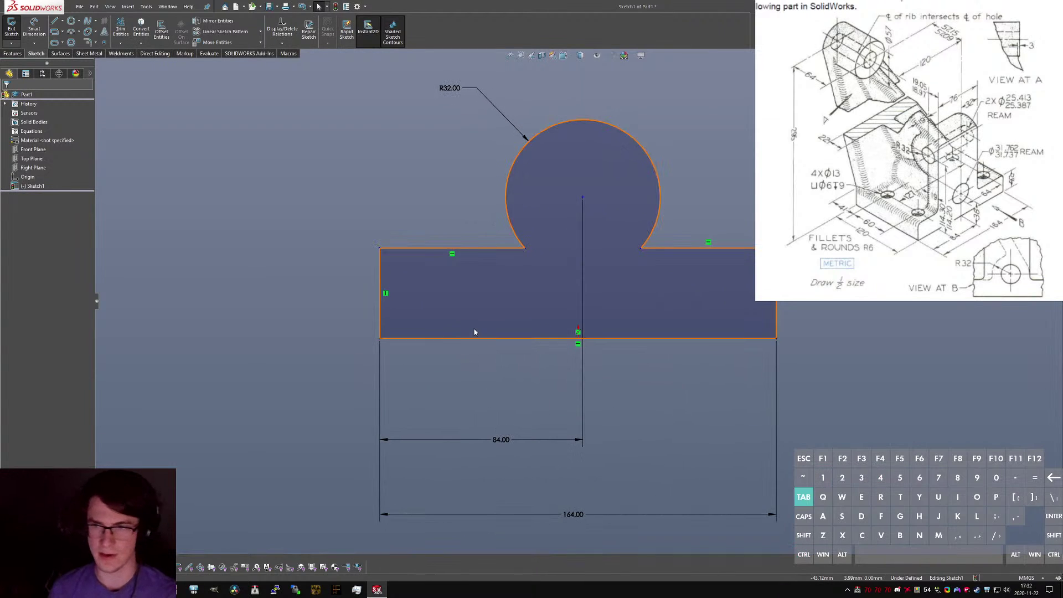
pyautogui.scroll(1, 541, 280)
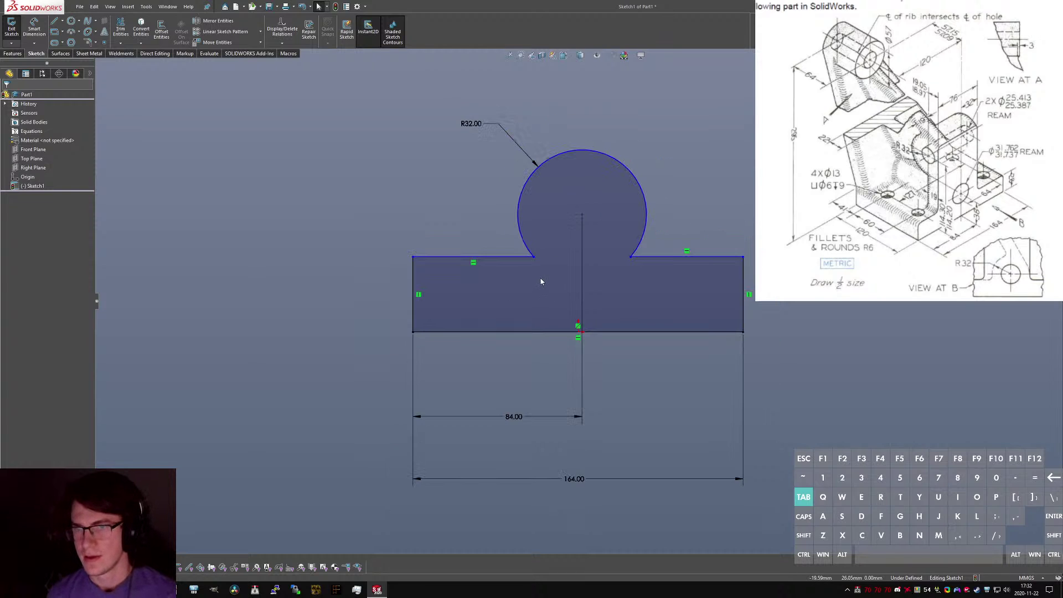
pyautogui.scroll(-2, 639, 160)
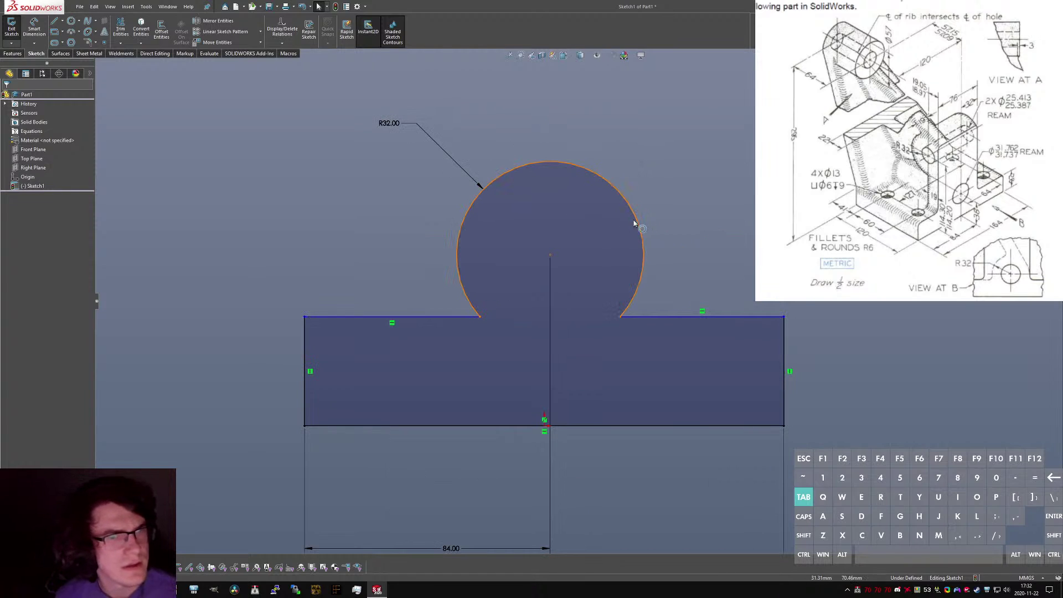
pyautogui.press('shift')
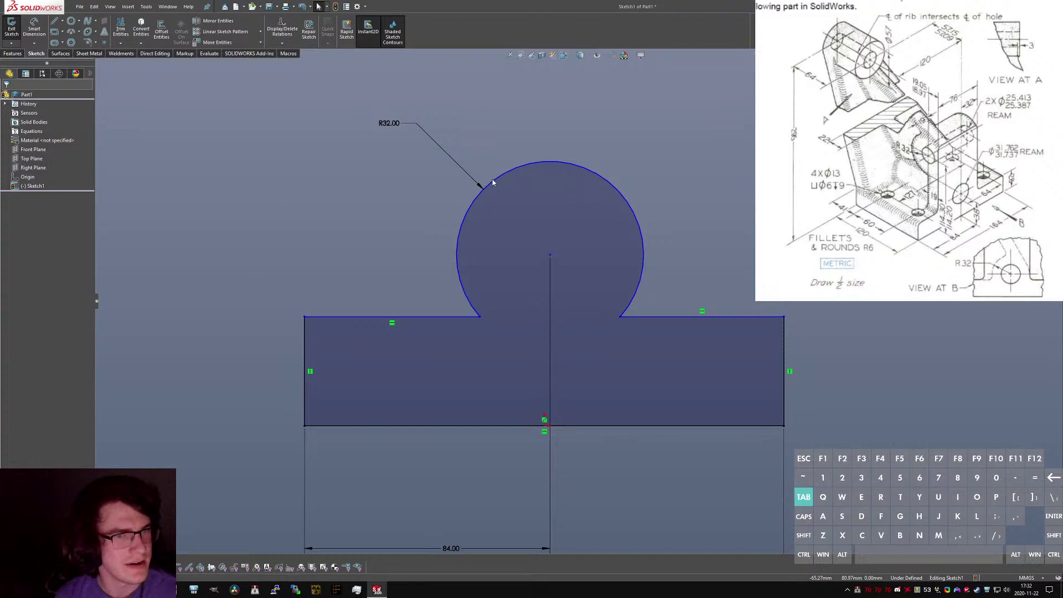
pyautogui.click(550, 255)
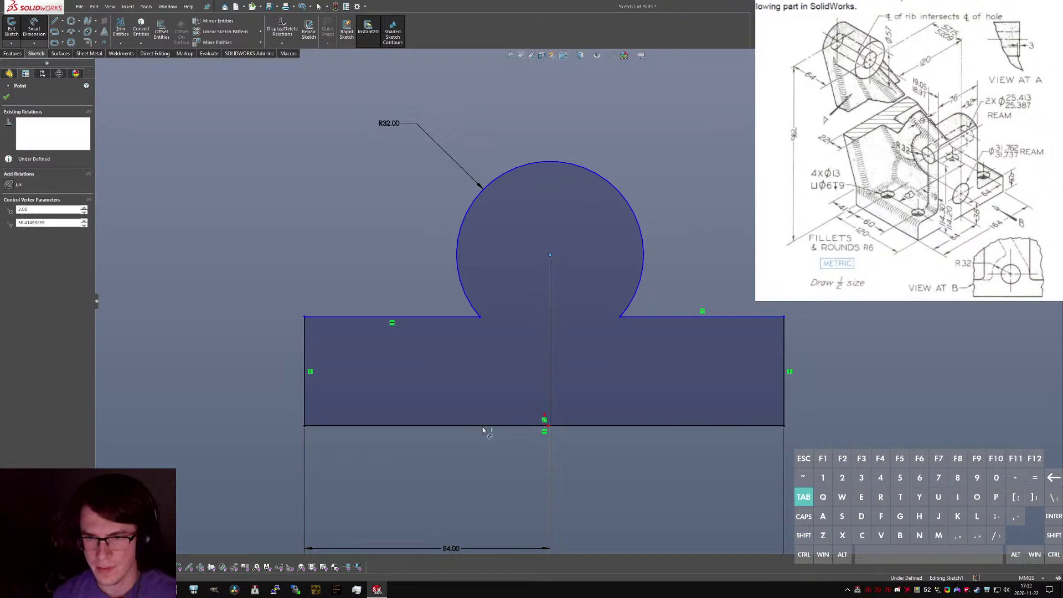
pyautogui.click(484, 427)
pyautogui.click(161, 303)
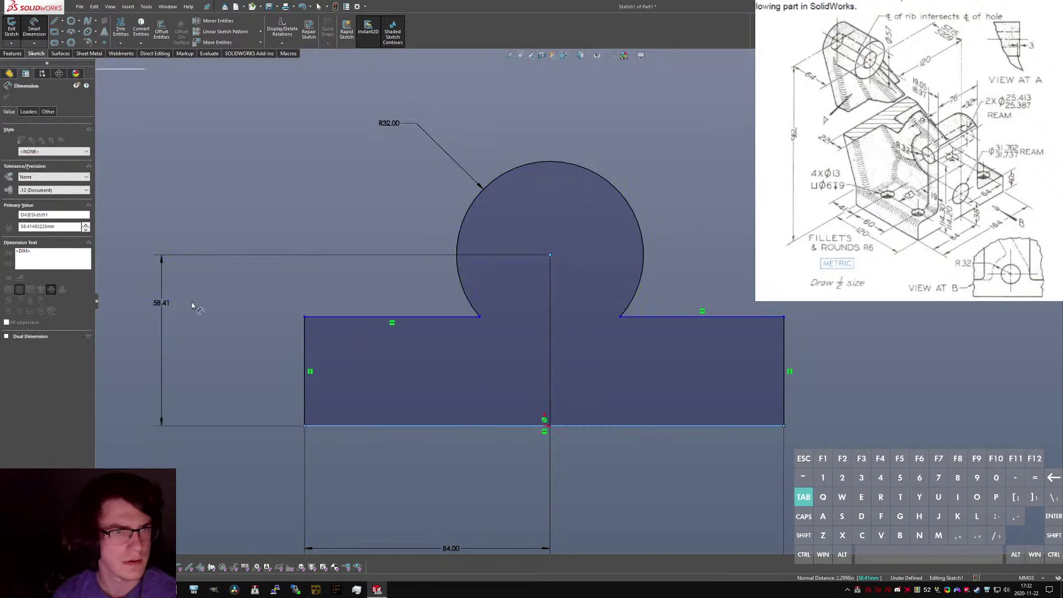
pyautogui.write('38')
pyautogui.press('Return')
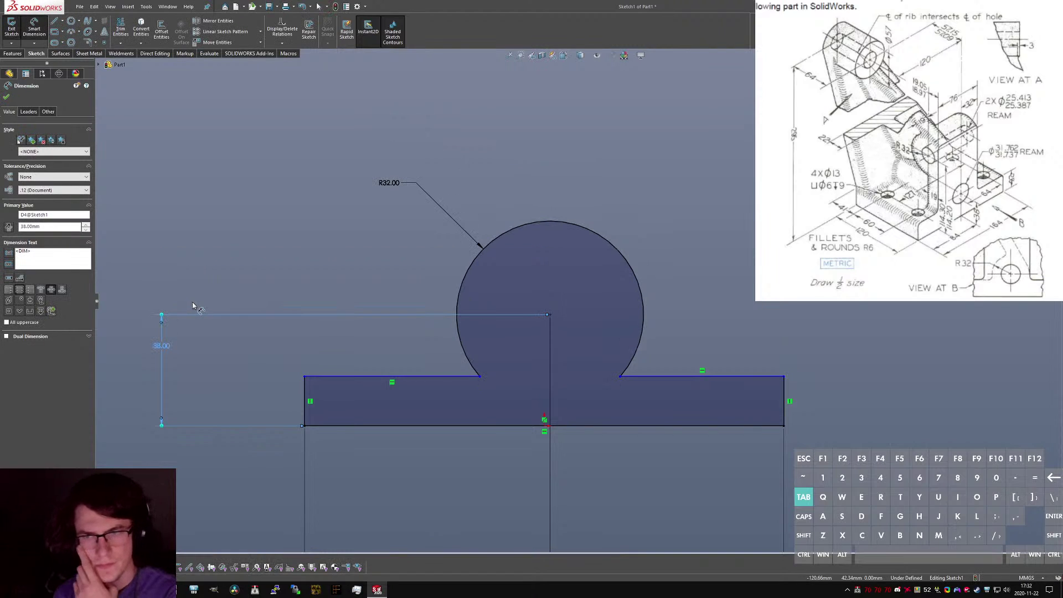
# Dimension the profile's left vertical side to a height of 28 mm.
pyautogui.click(304, 399)
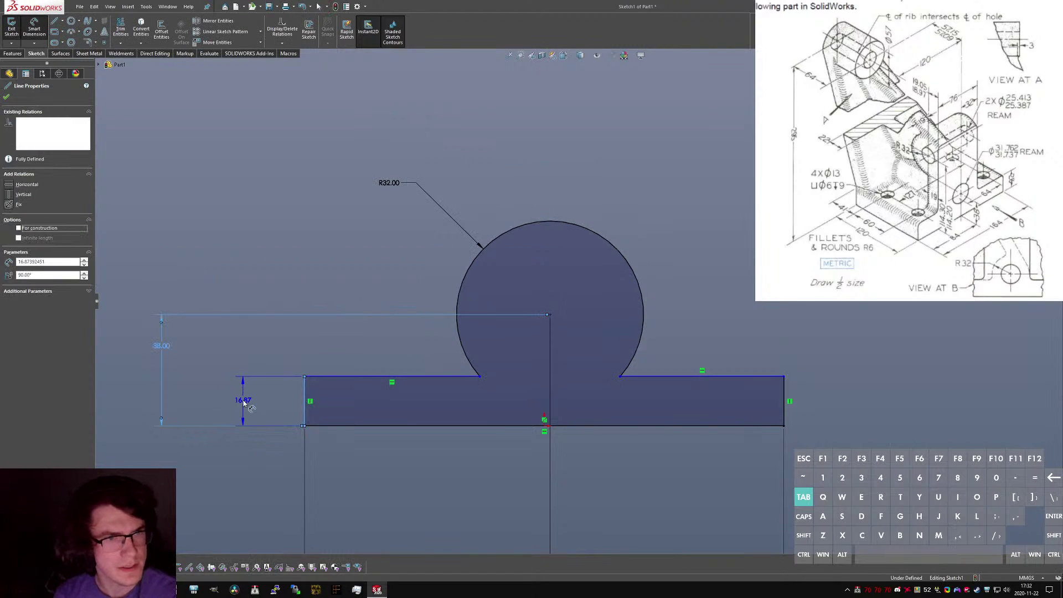
pyautogui.click(247, 398)
pyautogui.write('289')
pyautogui.press('Return')
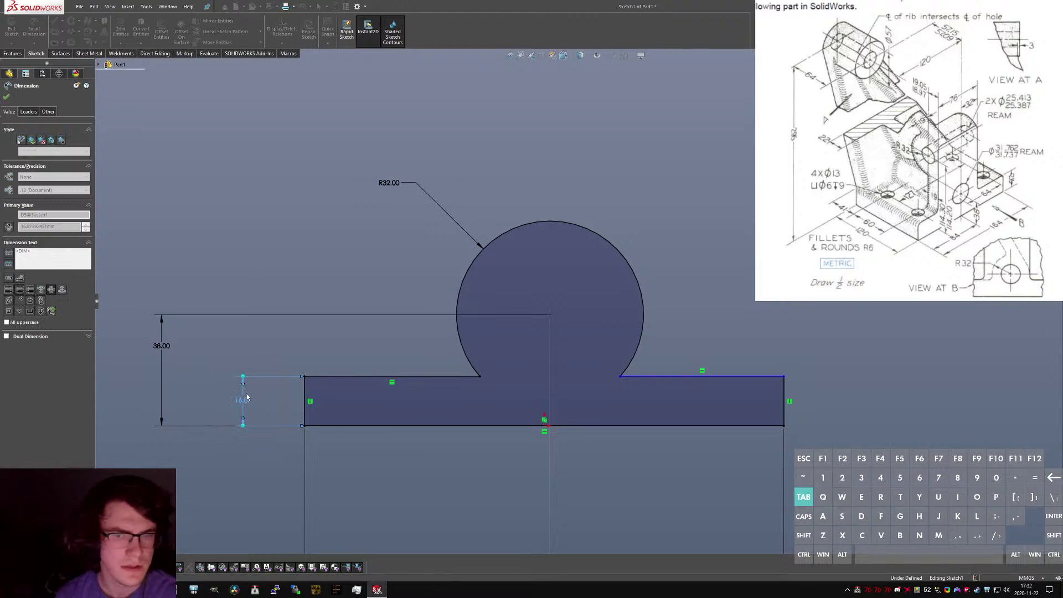
pyautogui.press('Return')
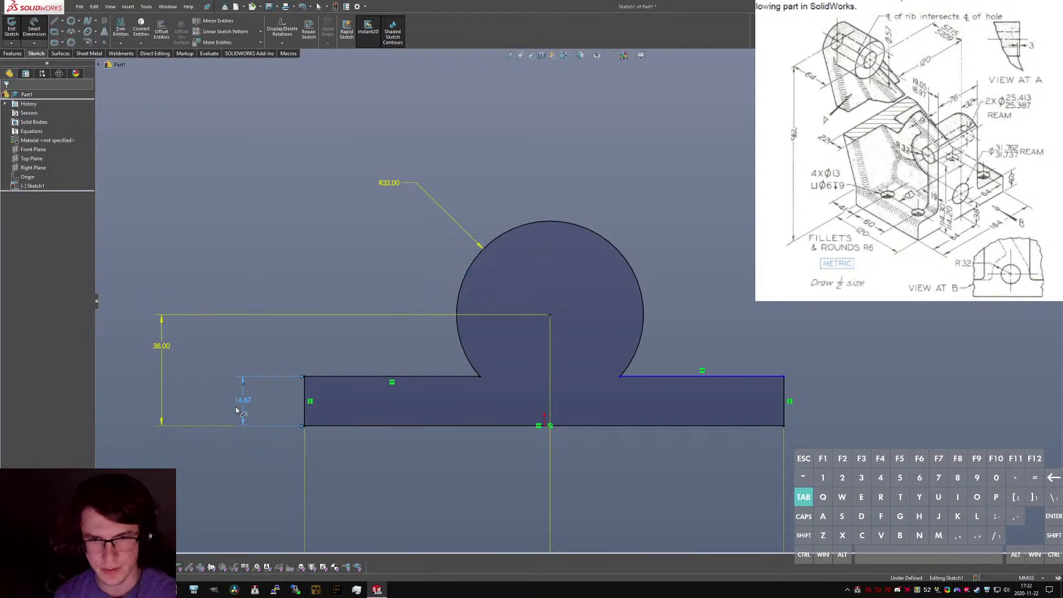
pyautogui.doubleClick(245, 402)
pyautogui.write('28')
pyautogui.press('Return')
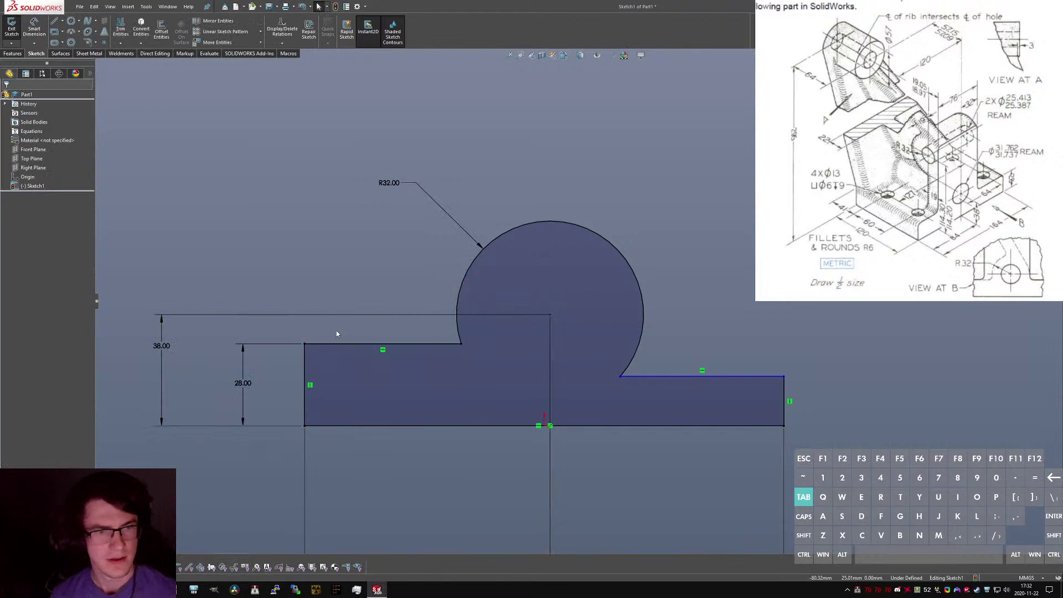
# Add a Collinear relation between the two horizontal top lines on either side of the arc.
pyautogui.click(627, 378)
pyautogui.keyDown('ctrl'); pyautogui.click(381, 344); pyautogui.keyUp('ctrl')
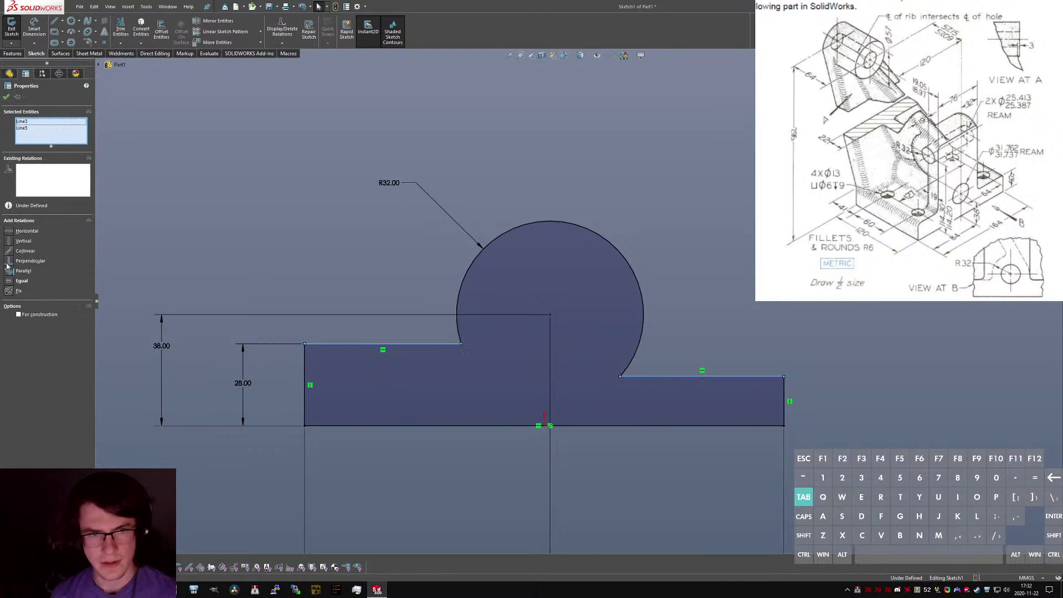
pyautogui.click(14, 252)
pyautogui.click(356, 253)
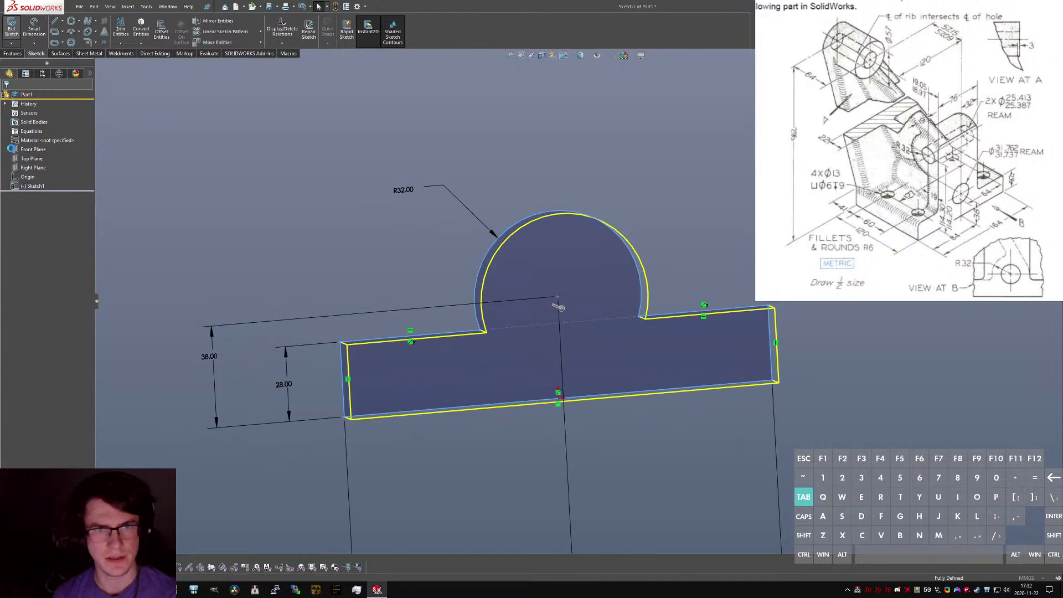
# Extrude the base profile 120 mm with the Mid Plane end condition.
pyautogui.click(44, 147)
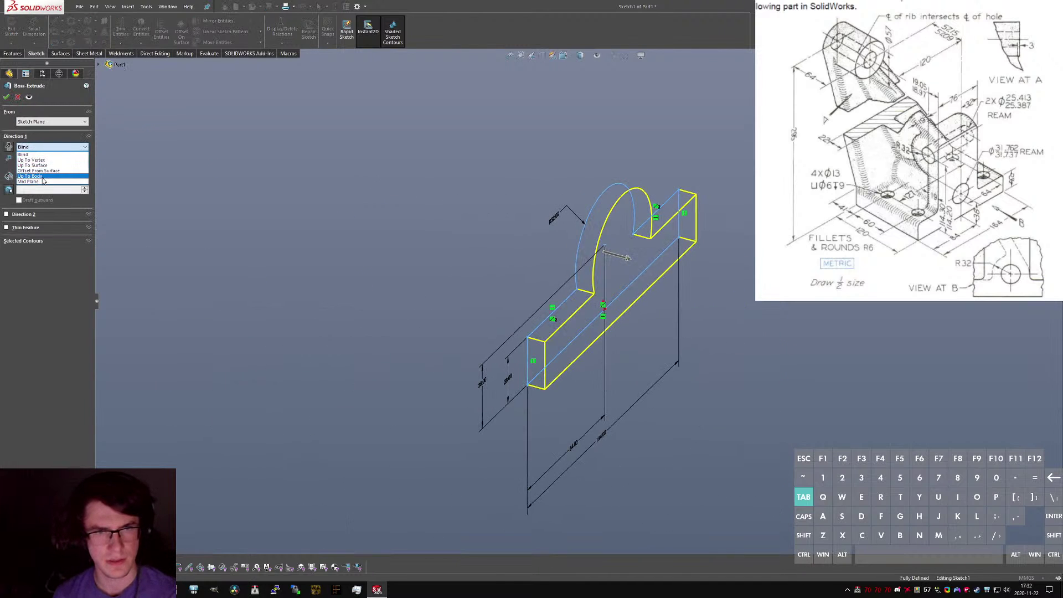
pyautogui.click(34, 181)
pyautogui.write('120')
pyautogui.press('Return')
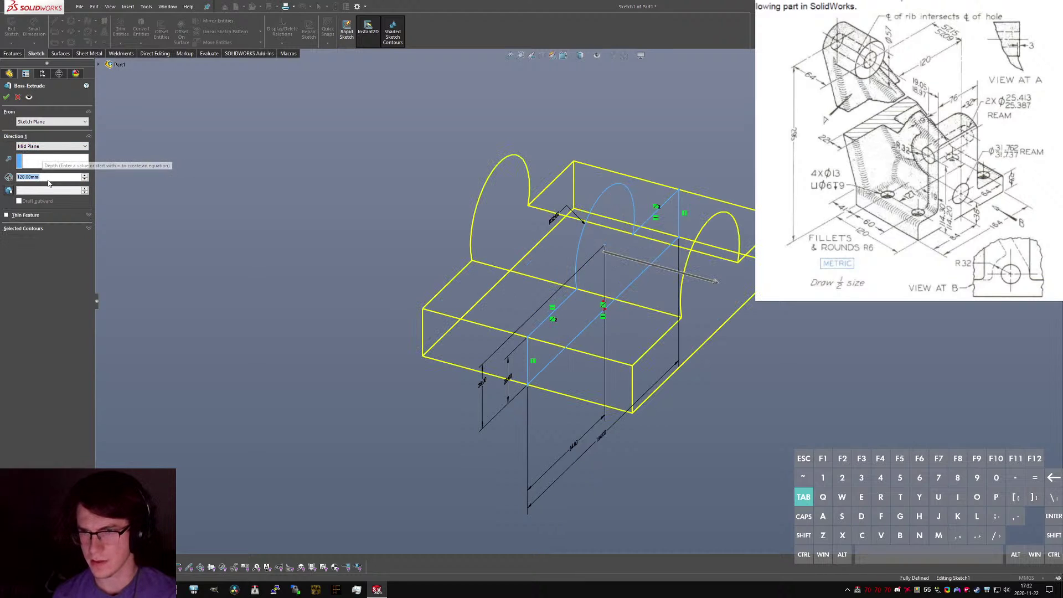
pyautogui.click(6, 97)
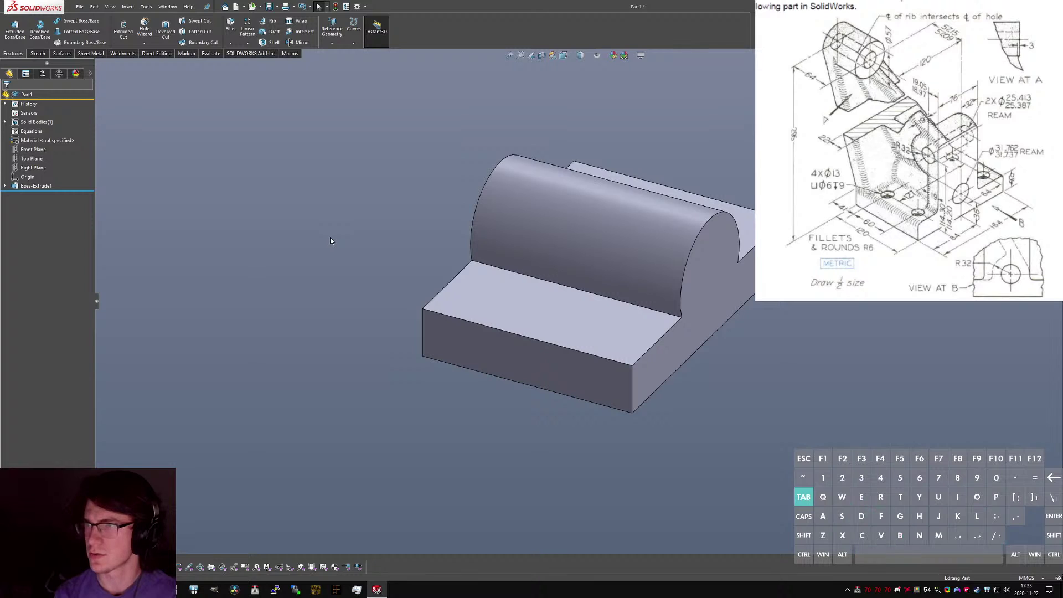
pyautogui.press('s')
pyautogui.click(725, 292)
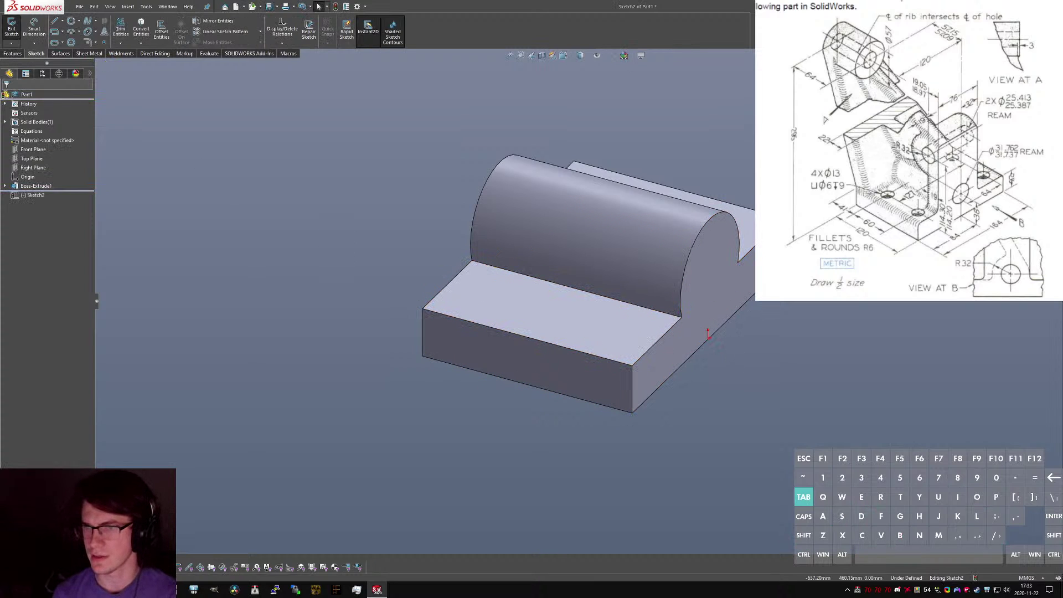
pyautogui.click(11, 28)
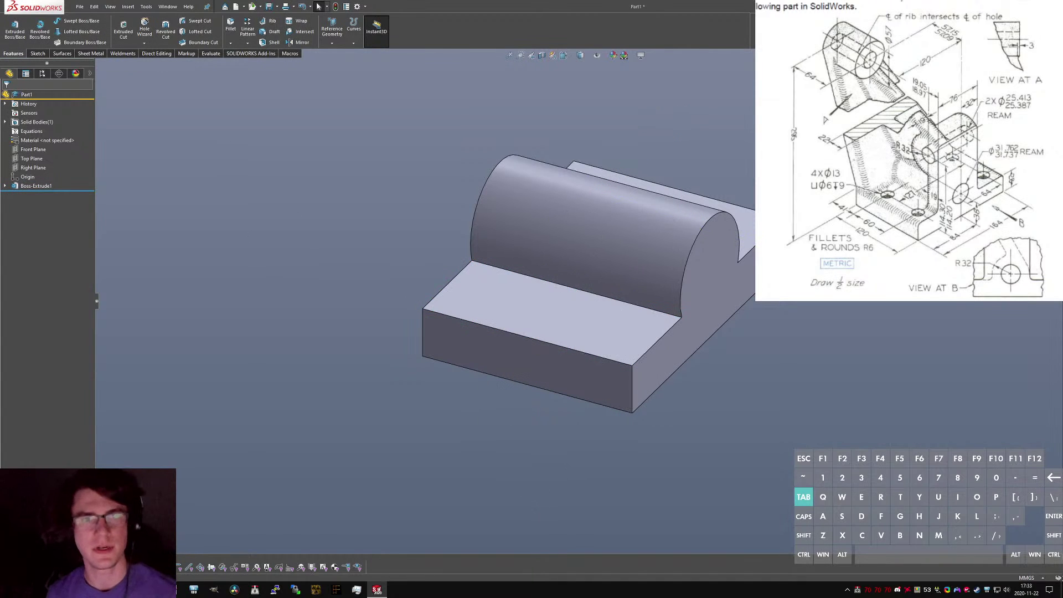
# Start a sketch on the base's front face and draw a vertical line about 108 mm long up from its lower right corner.
pyautogui.click(15, 28)
pyautogui.click(613, 386)
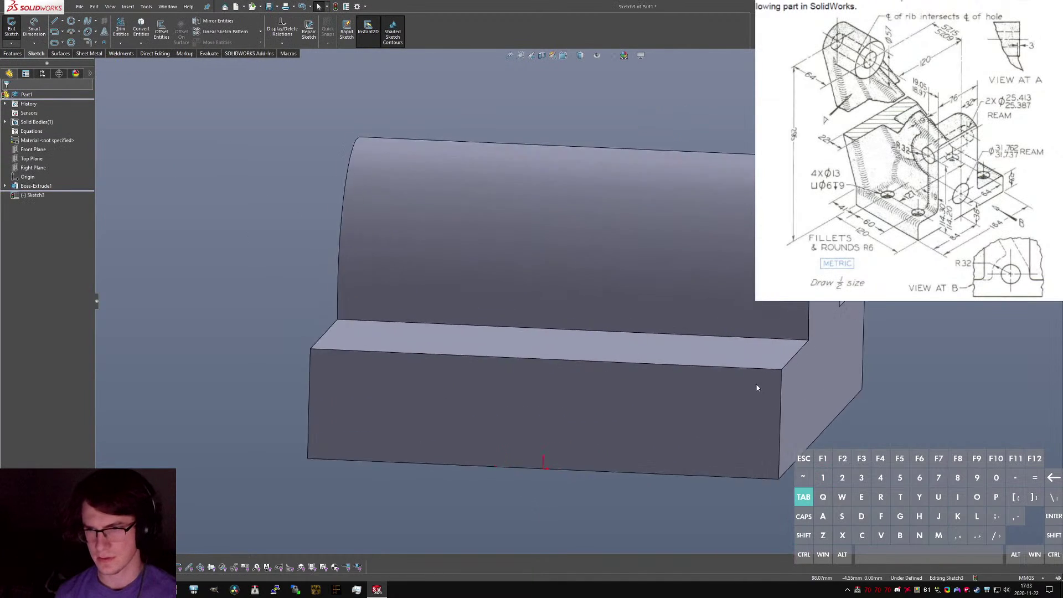
pyautogui.press('l')
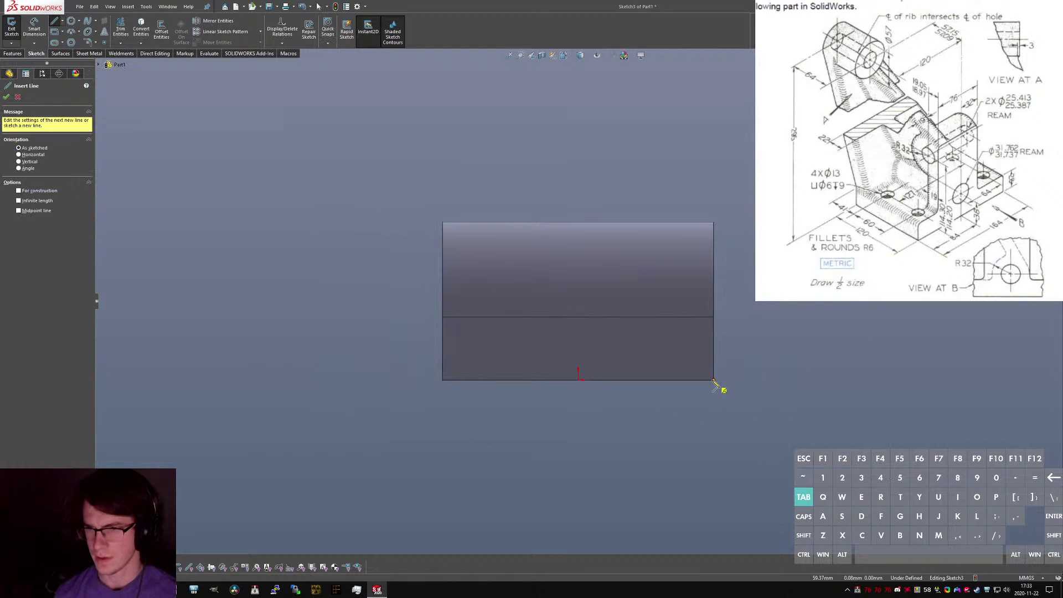
pyautogui.click(714, 380)
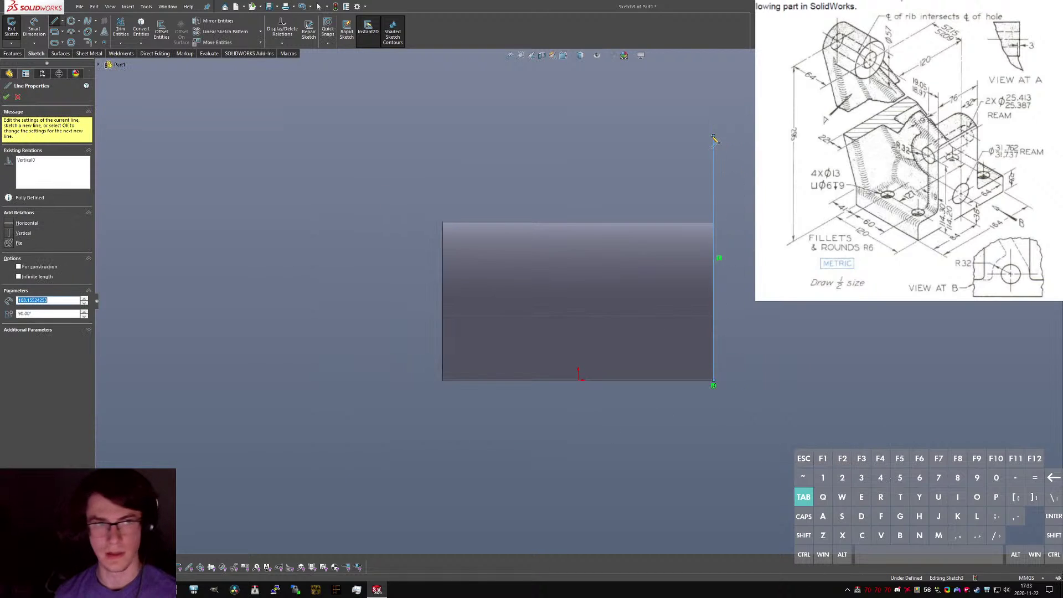
pyautogui.click(713, 135)
pyautogui.press('Escape')
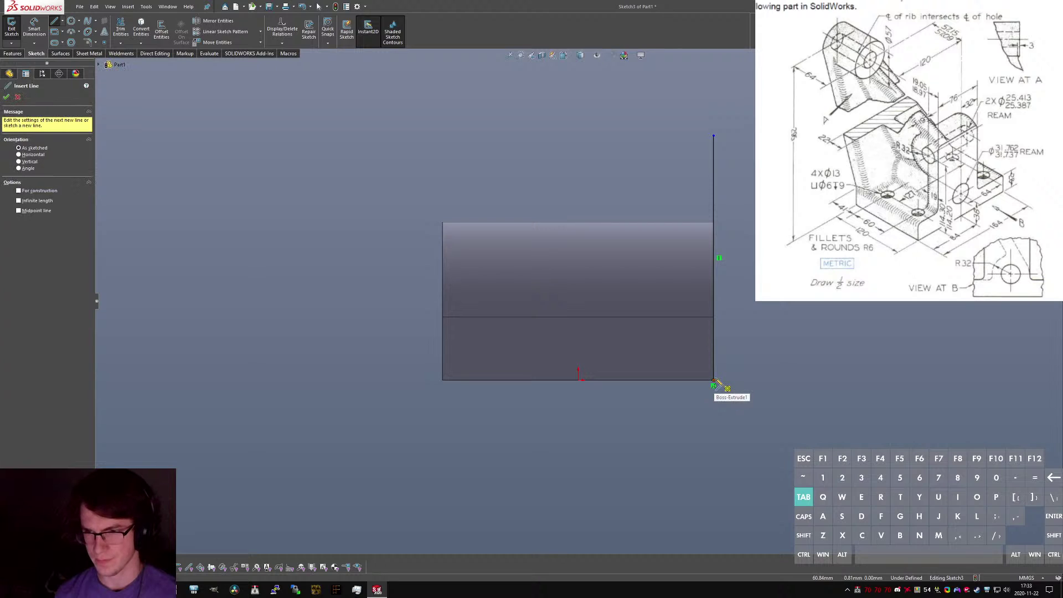
pyautogui.press('Escape')
# Draw a second vertical line about 81 mm long up from the face's bottom edge, left of the first line.
pyautogui.press('l')
pyautogui.click(666, 380)
pyautogui.click(666, 197)
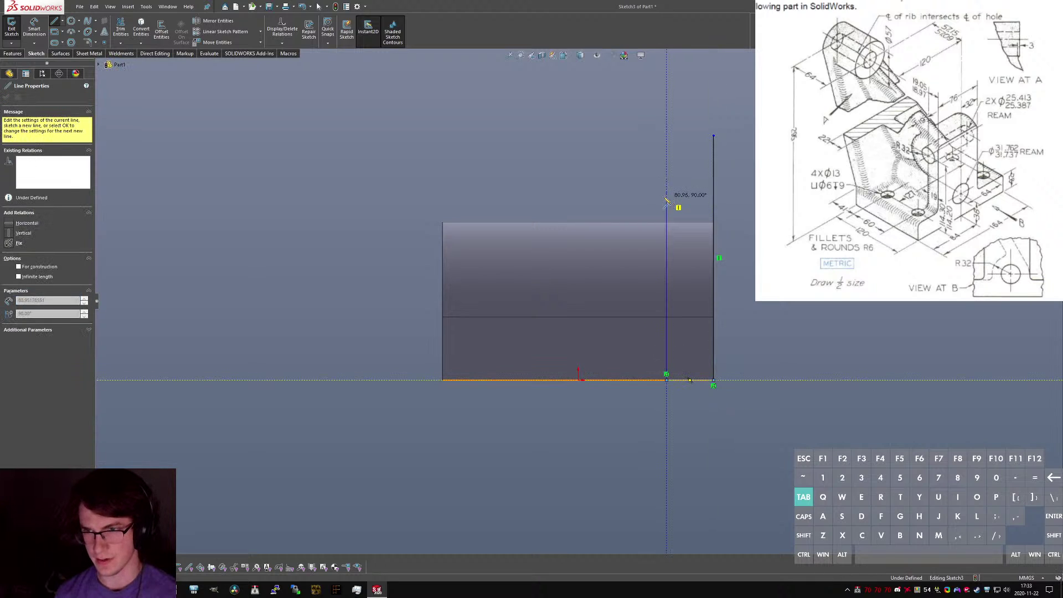
pyautogui.press('Escape')
pyautogui.press('Escape')
# Join the upper ends of the two vertical lines with a three-point arc of about 18 mm radius bulging left.
pyautogui.click(72, 32)
pyautogui.click(666, 197)
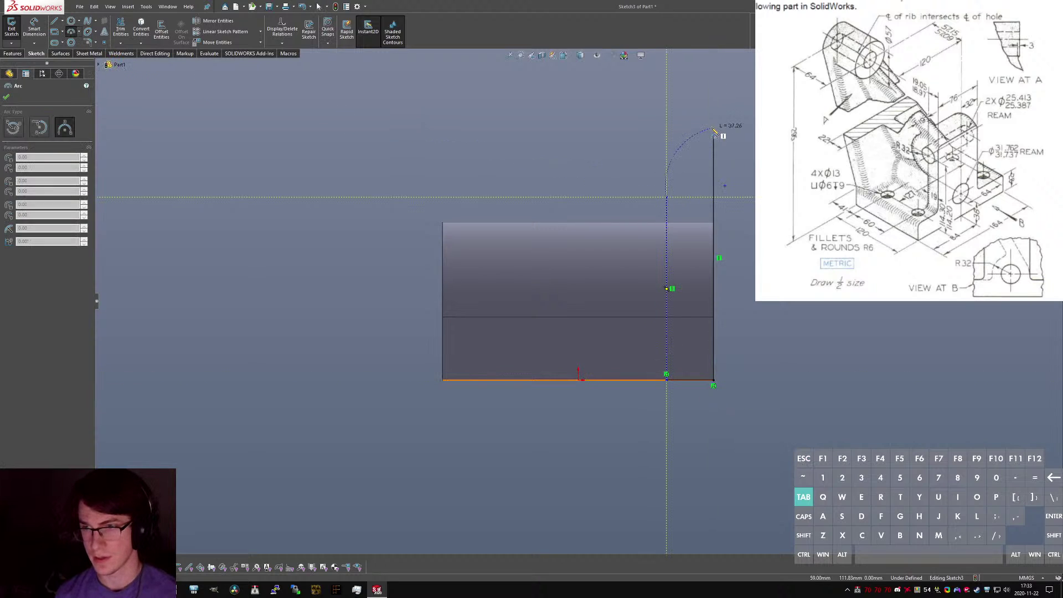
pyautogui.click(713, 135)
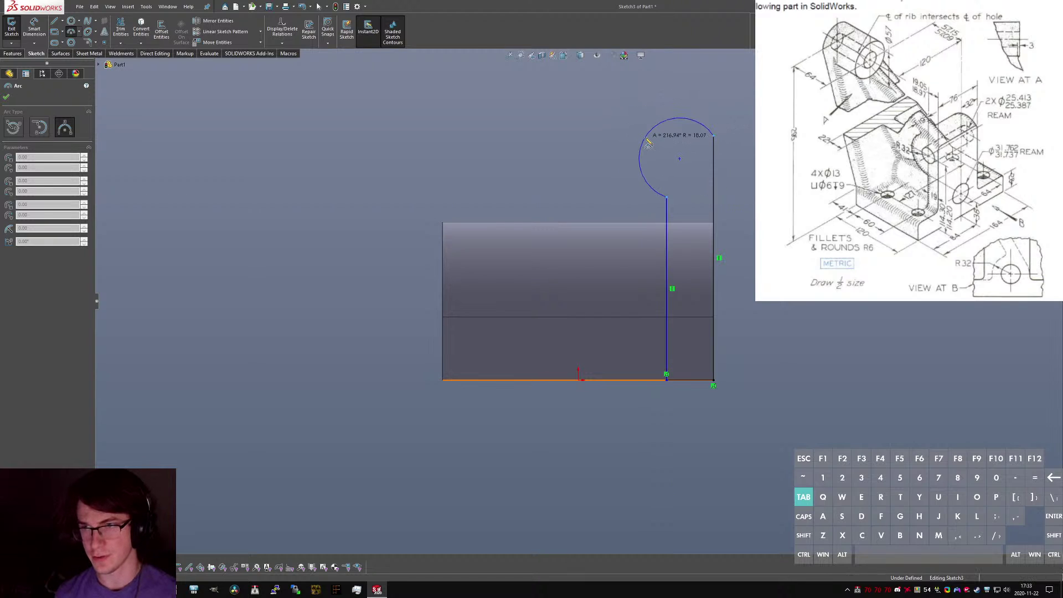
pyautogui.click(640, 161)
pyautogui.press('Escape')
# Dimension the arc centre's horizontal distance from the right vertical line as 19 mm.
pyautogui.click(679, 158)
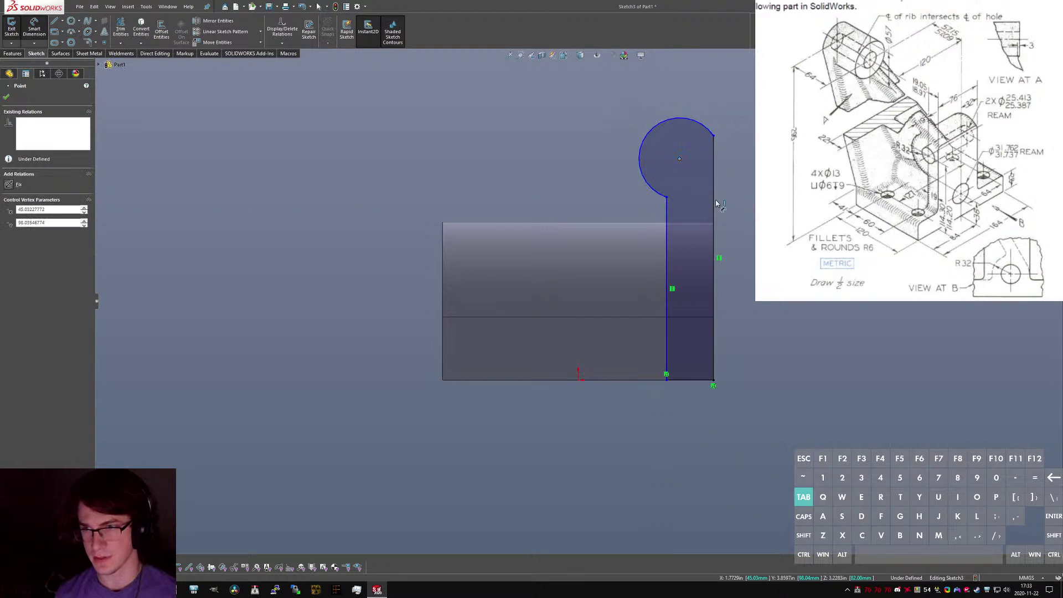
pyautogui.click(696, 416)
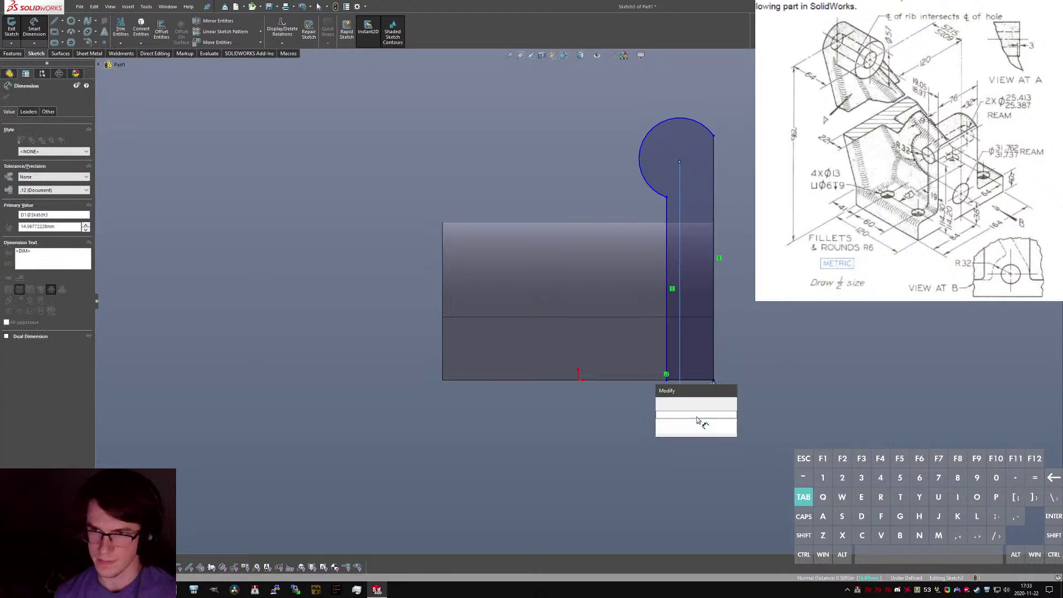
pyautogui.press('Return')
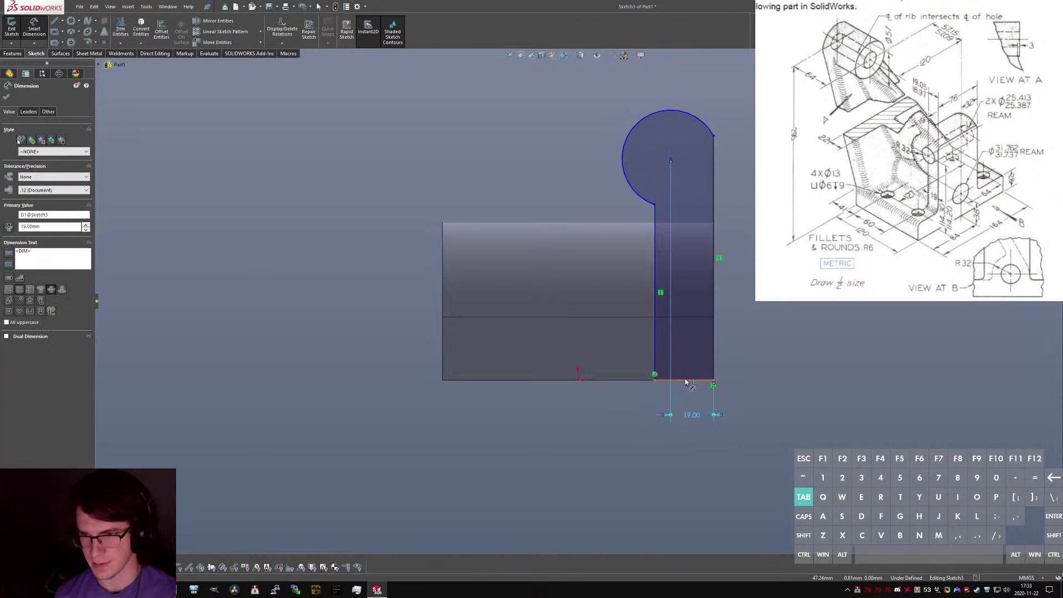
# Dimension the short bottom line between the two vertical lines to a length of 19 mm.
pyautogui.click(685, 380)
pyautogui.click(678, 450)
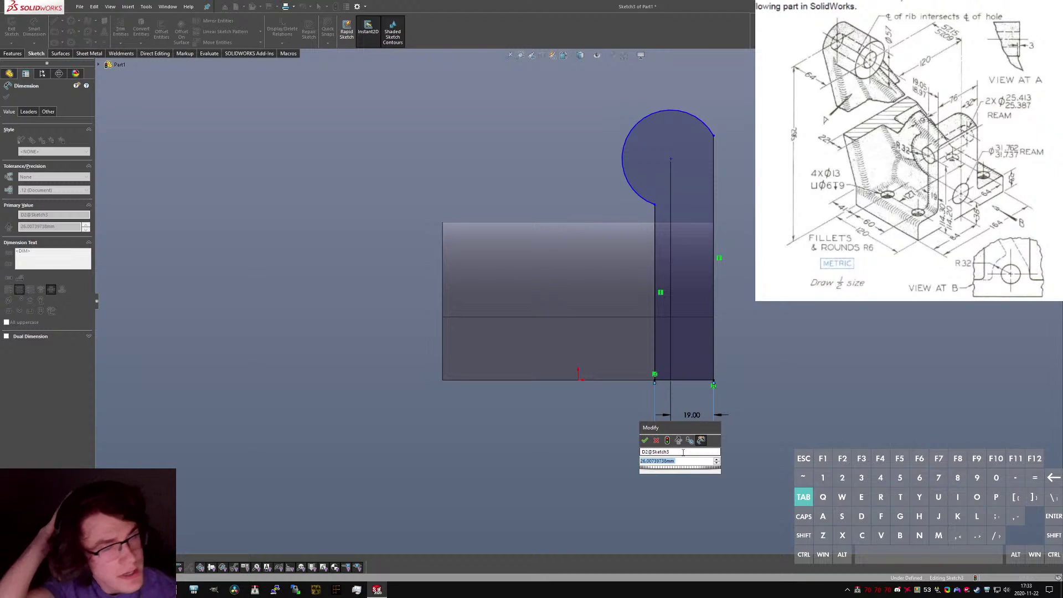
pyautogui.write('19')
pyautogui.press('Return')
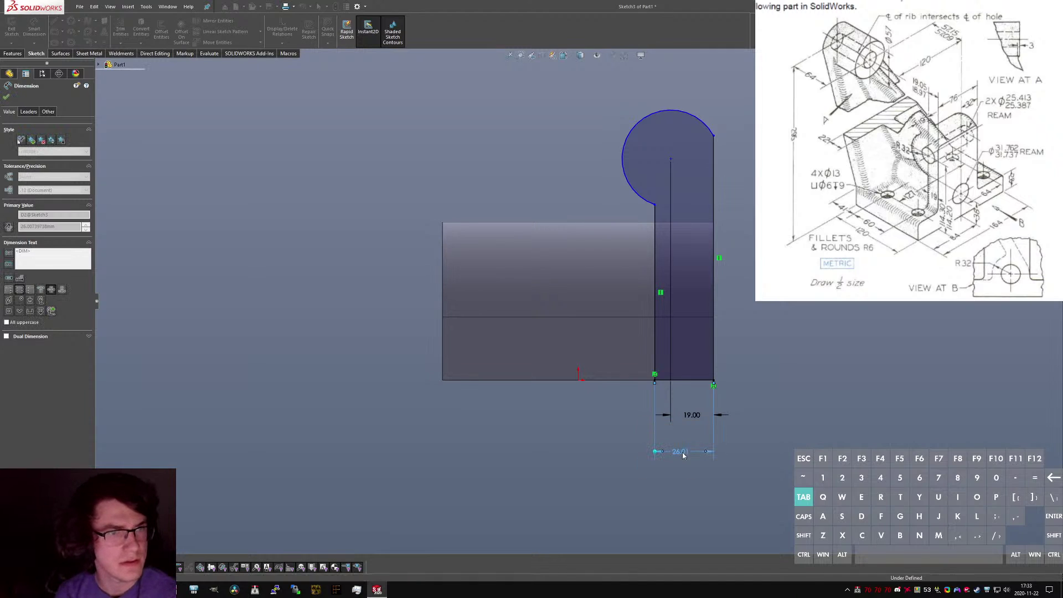
# Dimension the upper arc of the new profile with a radius of 32 mm.
pyautogui.click(631, 197)
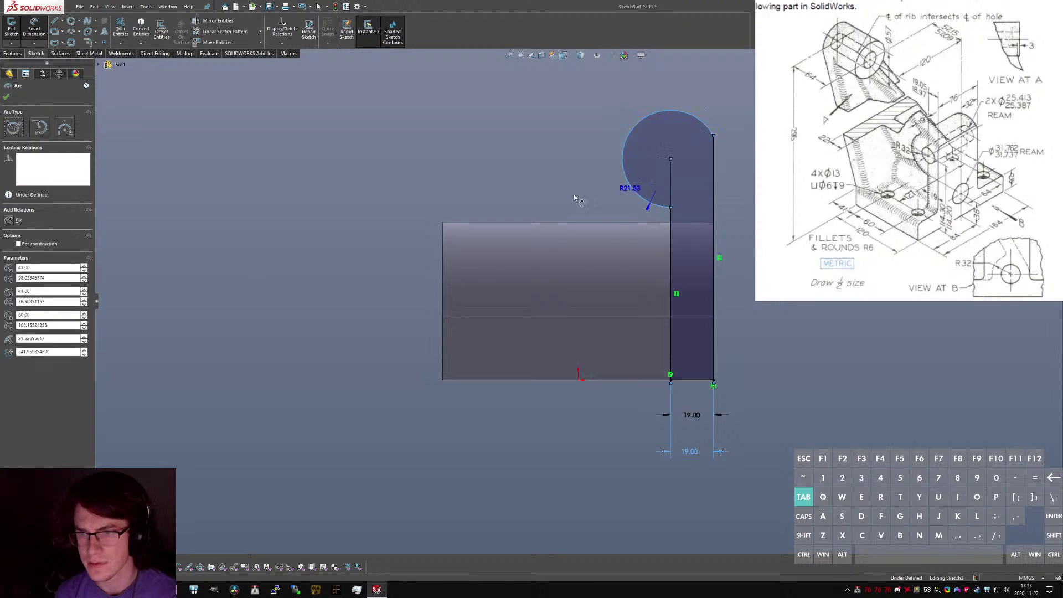
pyautogui.click(577, 197)
pyautogui.write('32')
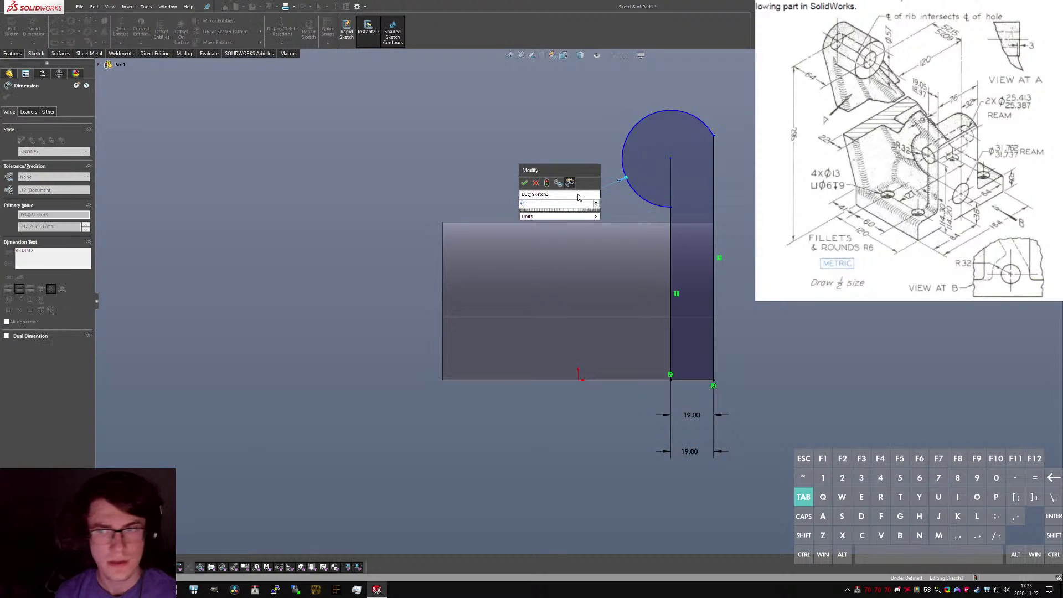
pyautogui.press('Return')
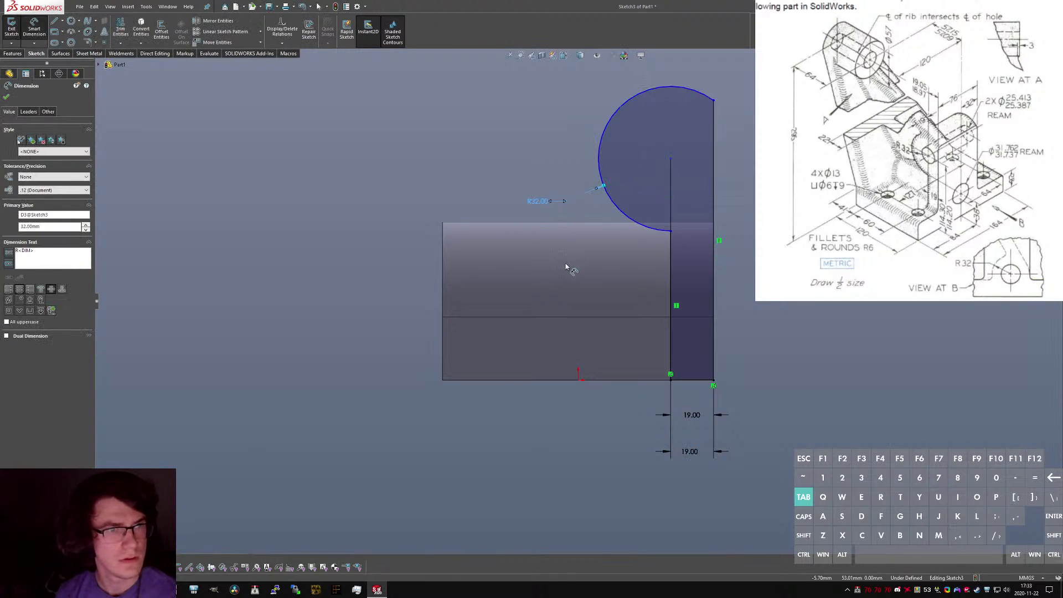
# Delete the arc centre's 19 mm dimension and try making the centre coincident with the left vertical line.
pyautogui.press('Escape')
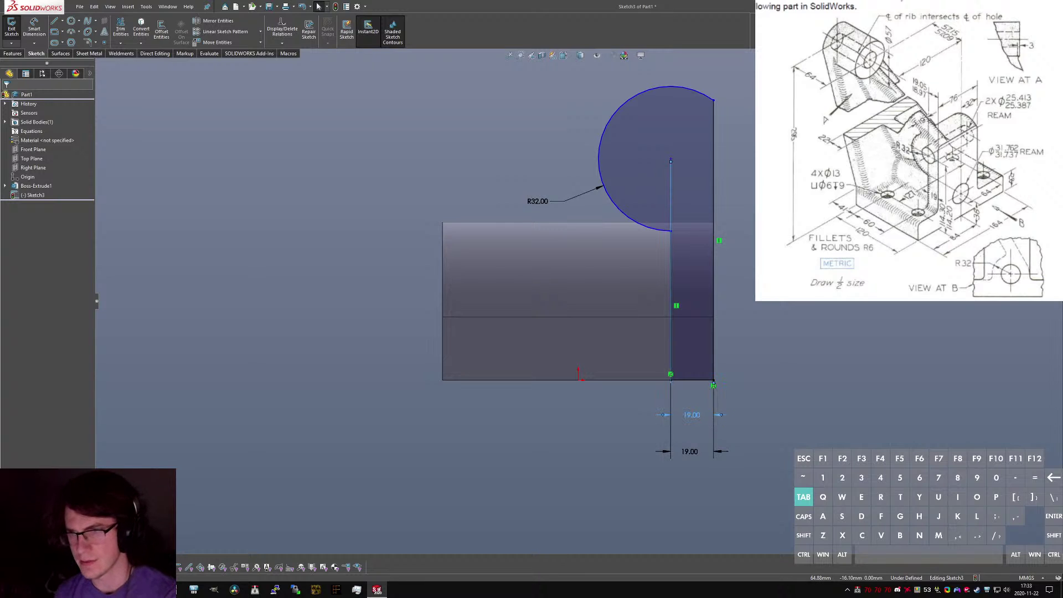
pyautogui.click(670, 160)
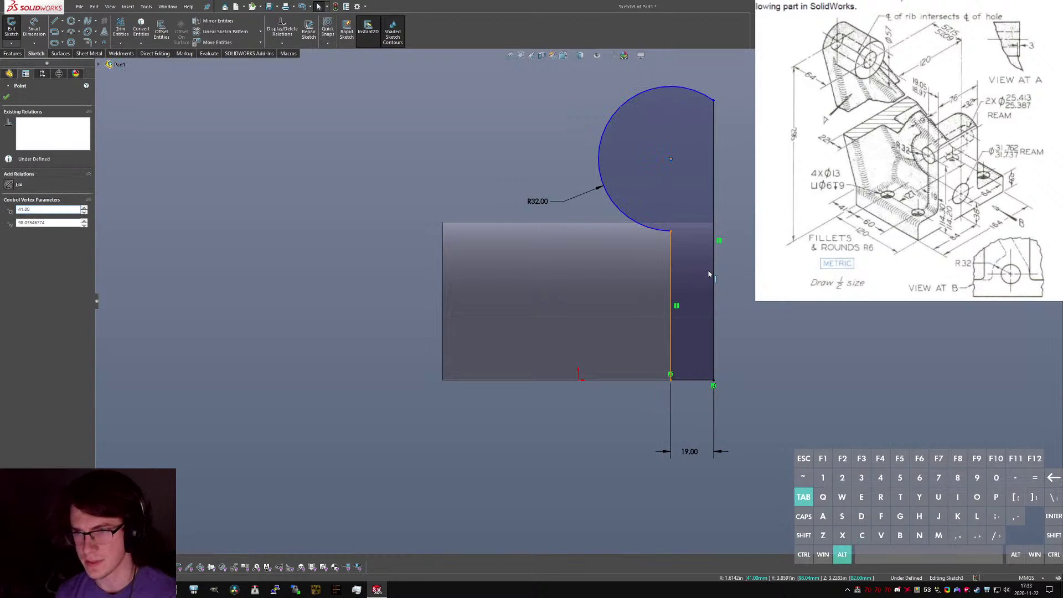
pyautogui.keyDown('ctrl'); pyautogui.click(670, 274); pyautogui.keyUp('ctrl')
pyautogui.press('Escape')
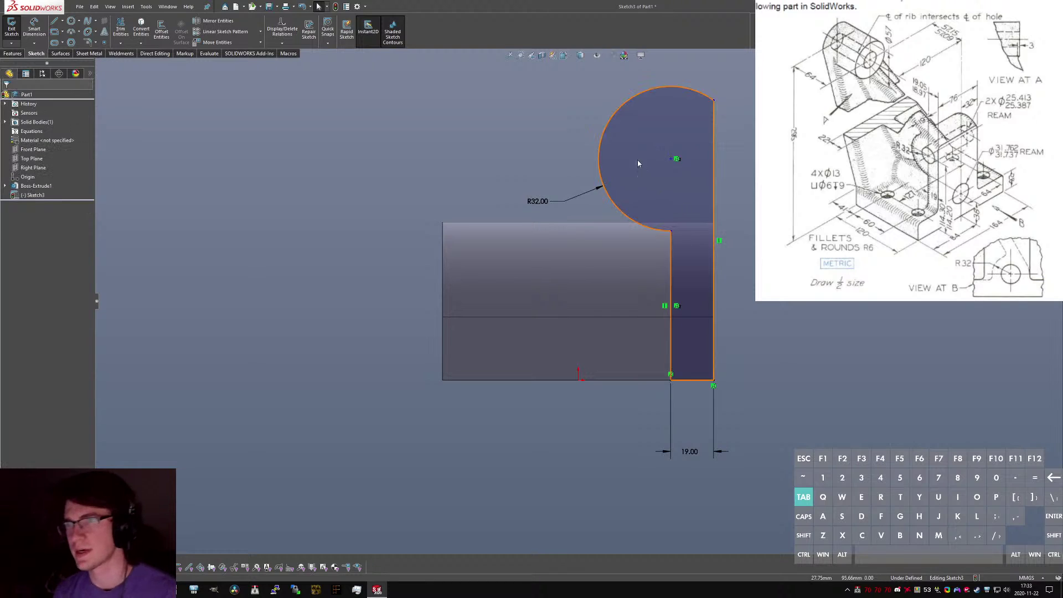
# Dimension the arc centre's horizontal distance from the right vertical line as 19 mm.
pyautogui.click(714, 231)
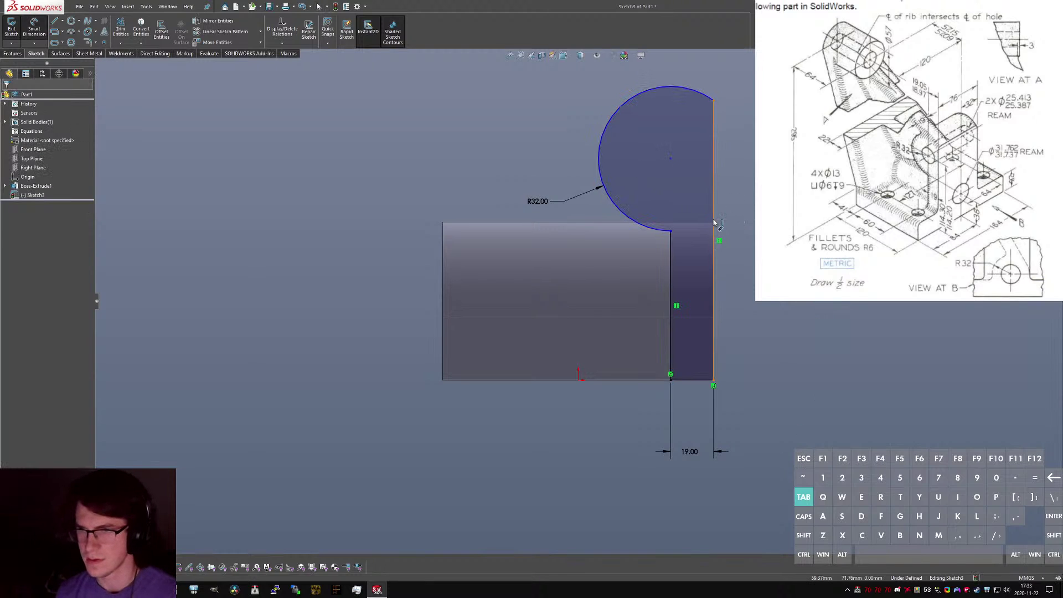
pyautogui.click(670, 160)
pyautogui.click(696, 190)
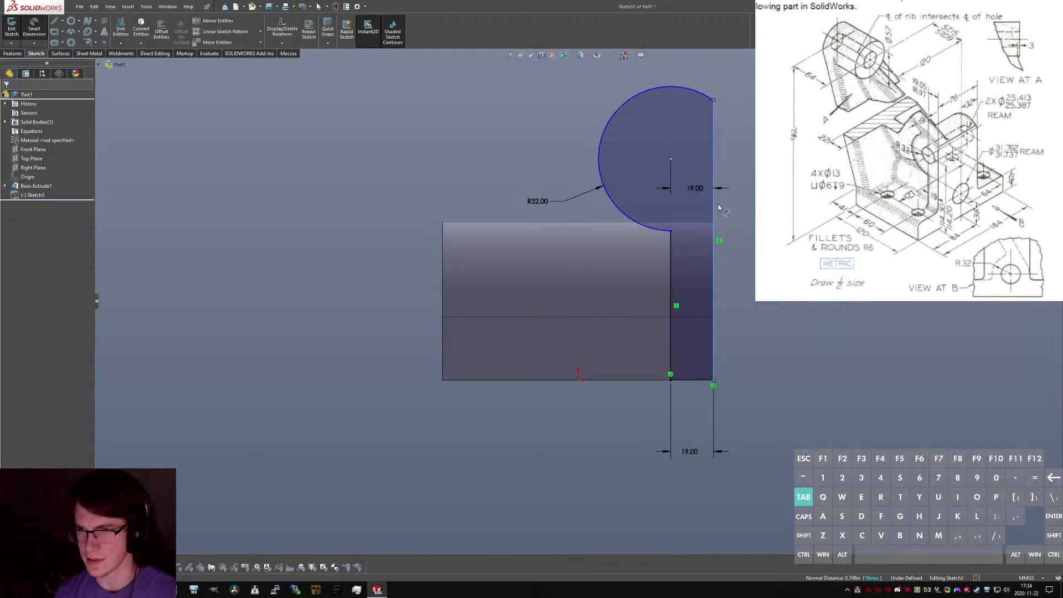
pyautogui.press('Escape')
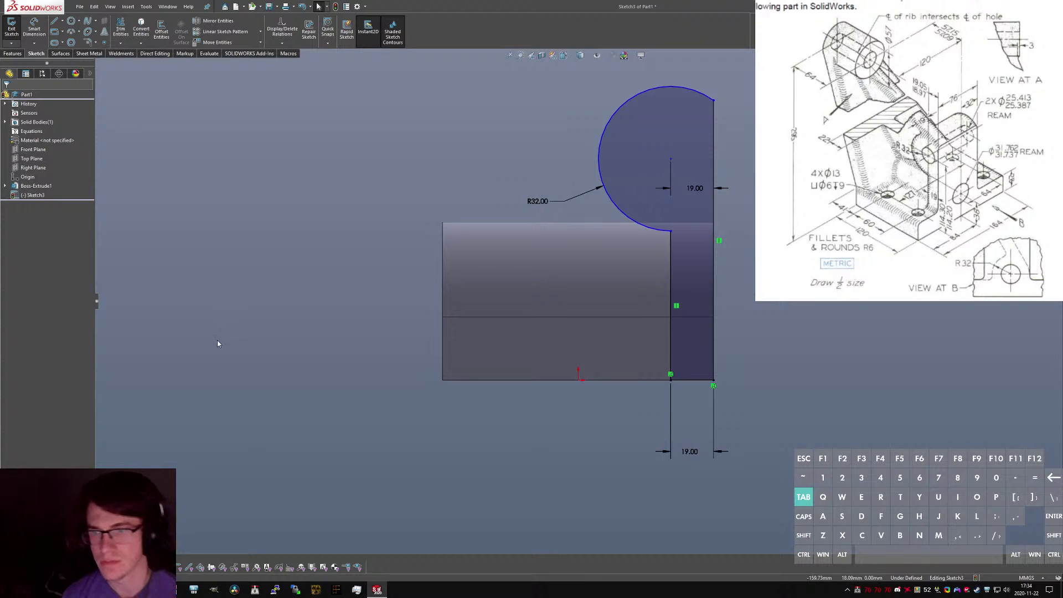
pyautogui.moveTo(688, 230); pyautogui.dragTo(610, 254, button='middle')
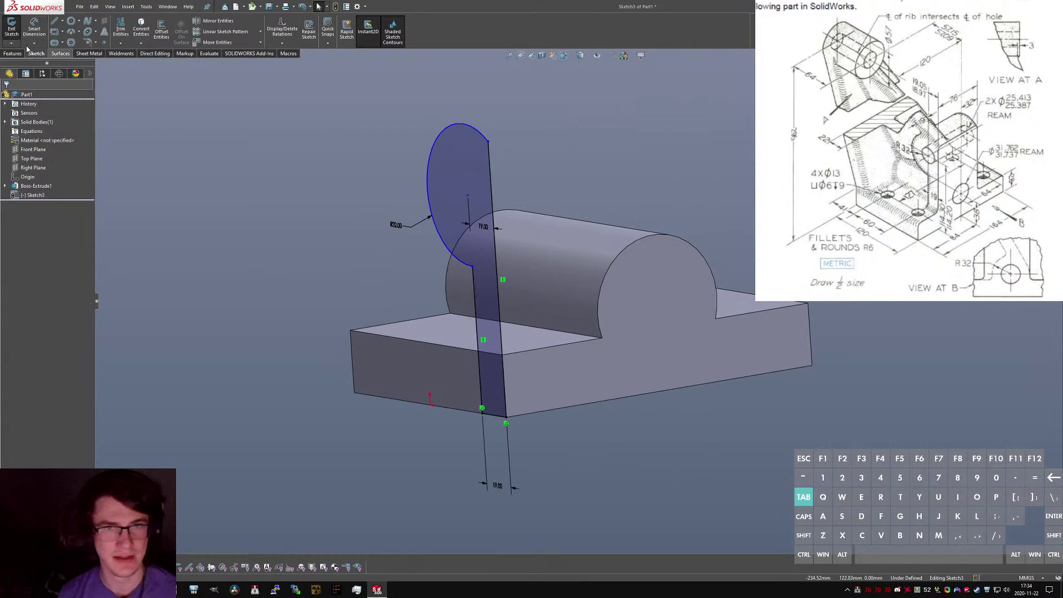
pyautogui.click(11, 28)
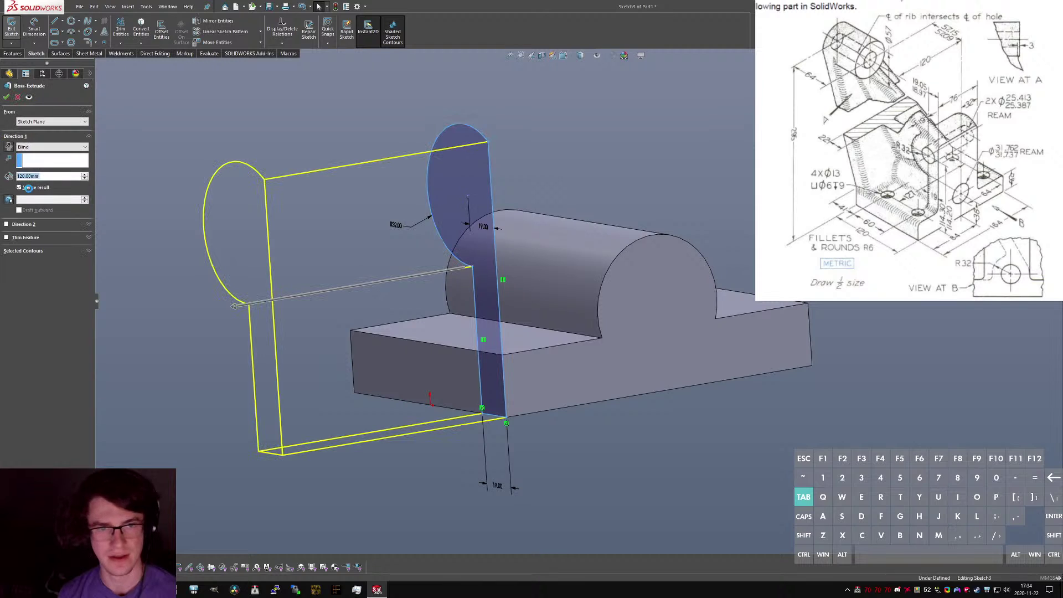
pyautogui.click(17, 99)
pyautogui.rightClick(12, 198)
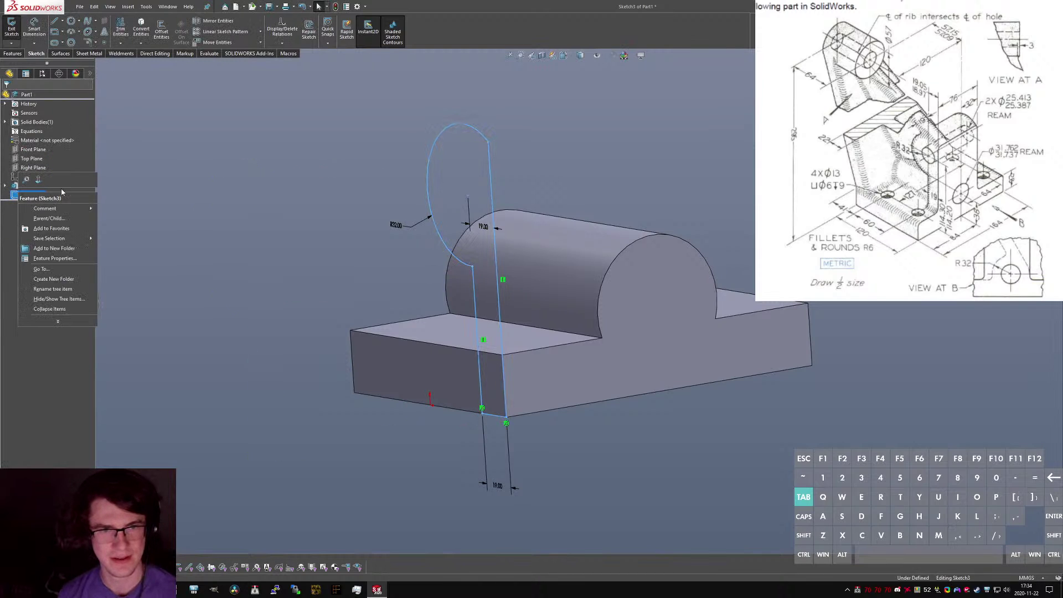
pyautogui.click(30, 182)
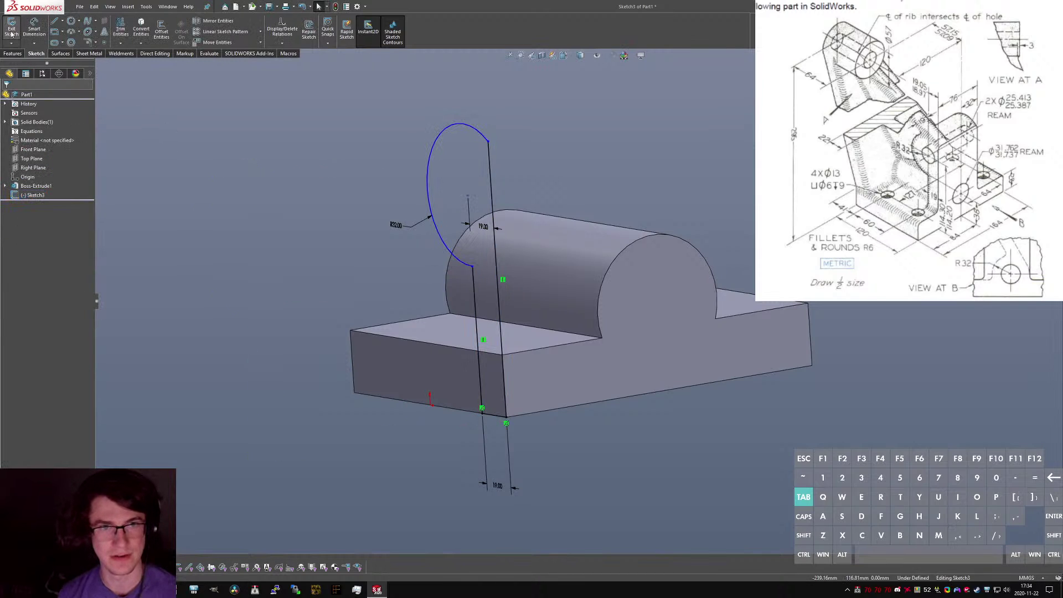
# Close the upright's profile sketch, review the face it is placed on and list the part's reference planes.
pyautogui.rightClick(34, 195)
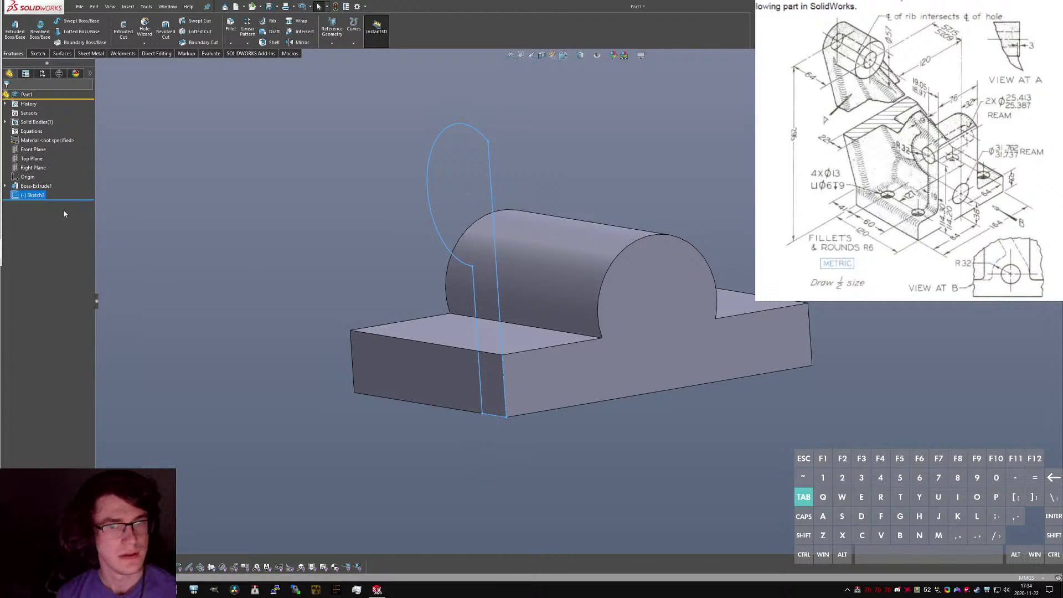
pyautogui.rightClick(20, 187)
pyautogui.click(20, 195)
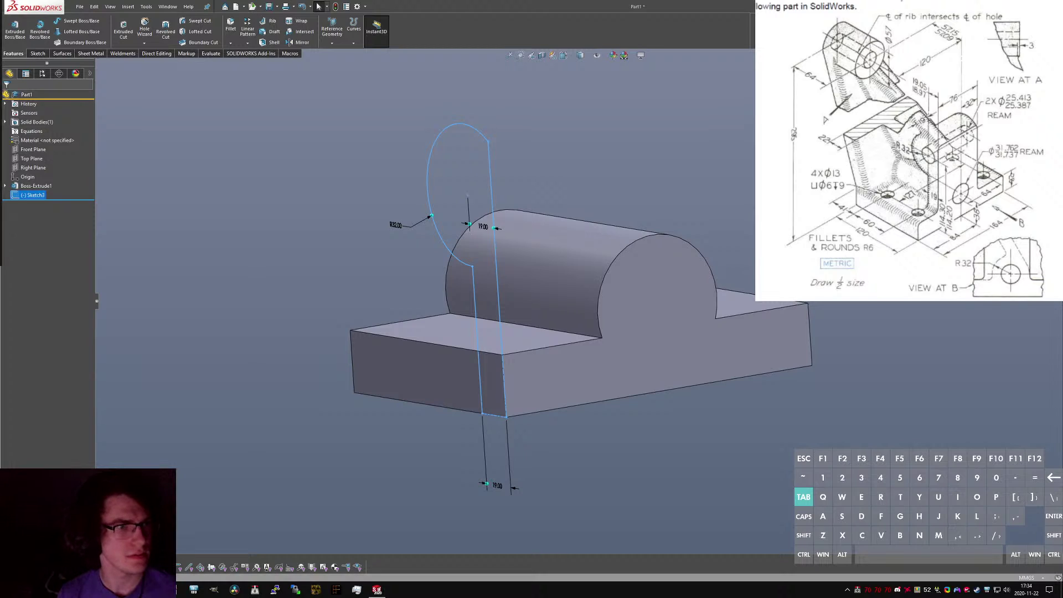
pyautogui.rightClick(32, 195)
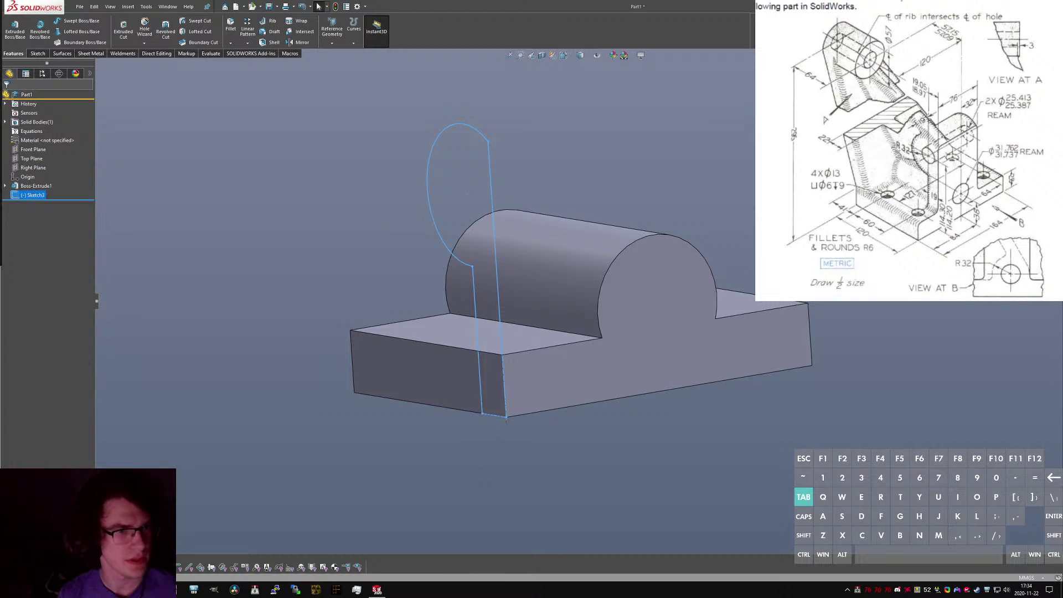
pyautogui.rightClick(32, 195)
pyautogui.click(34, 165)
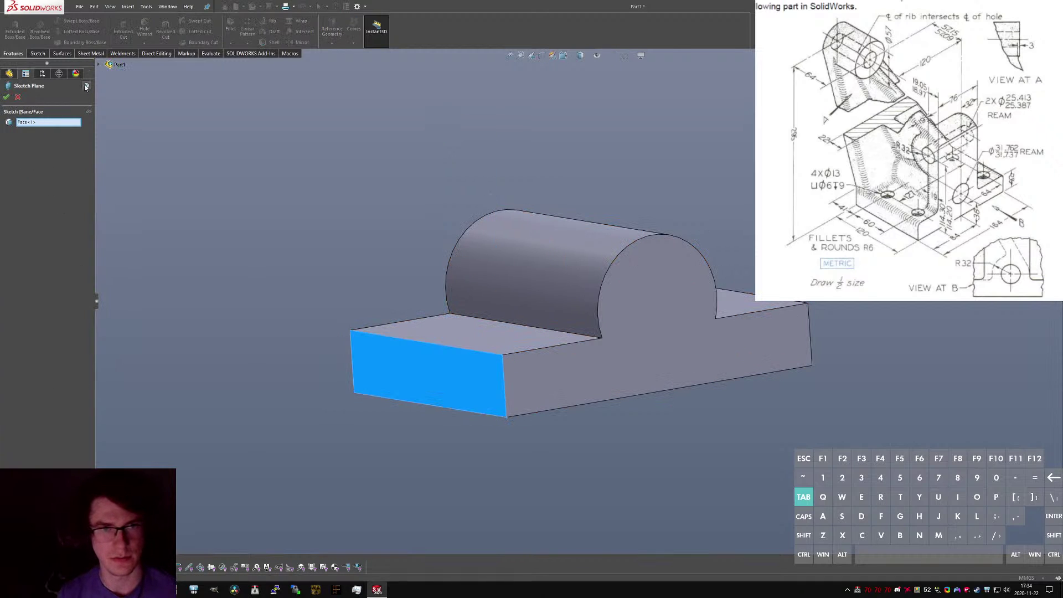
pyautogui.click(99, 65)
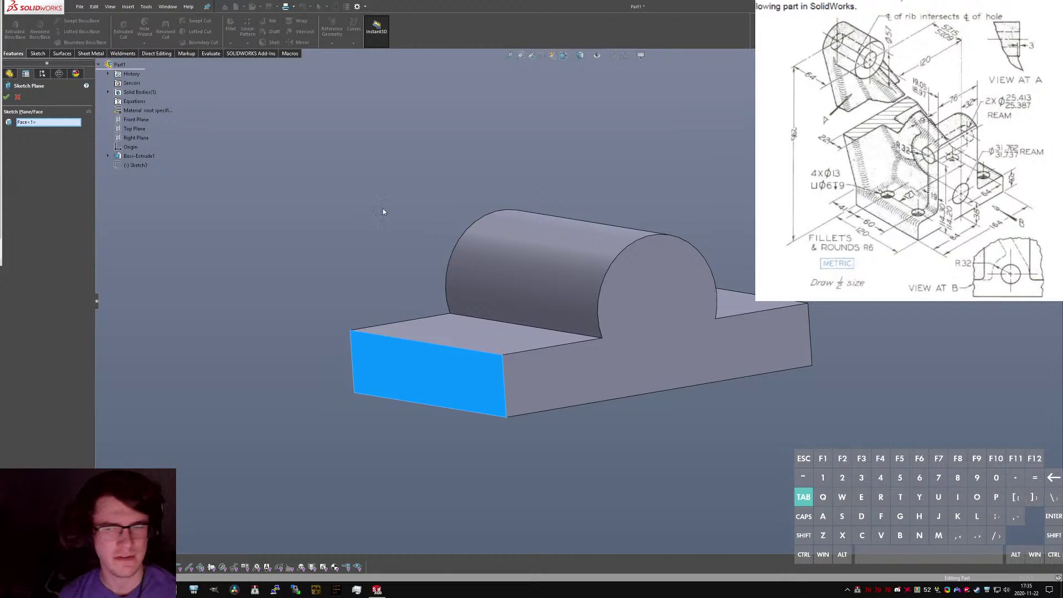
pyautogui.click(7, 97)
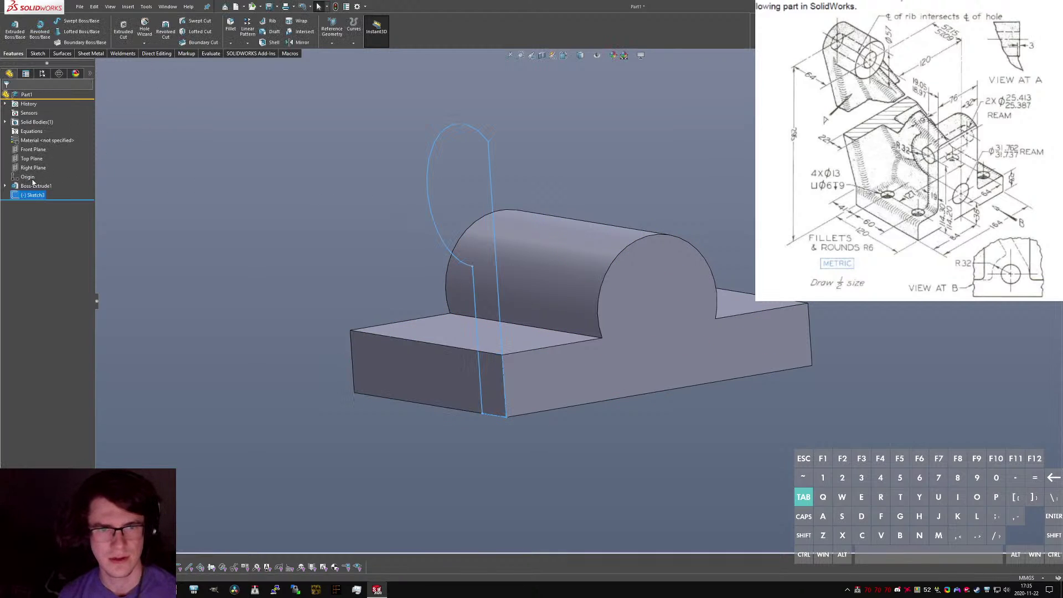
# Open the base sketch in a normal view and delete the relation tying its bottom line to the origin.
pyautogui.click(5, 186)
pyautogui.click(32, 195)
pyautogui.click(44, 171)
pyautogui.press('1')
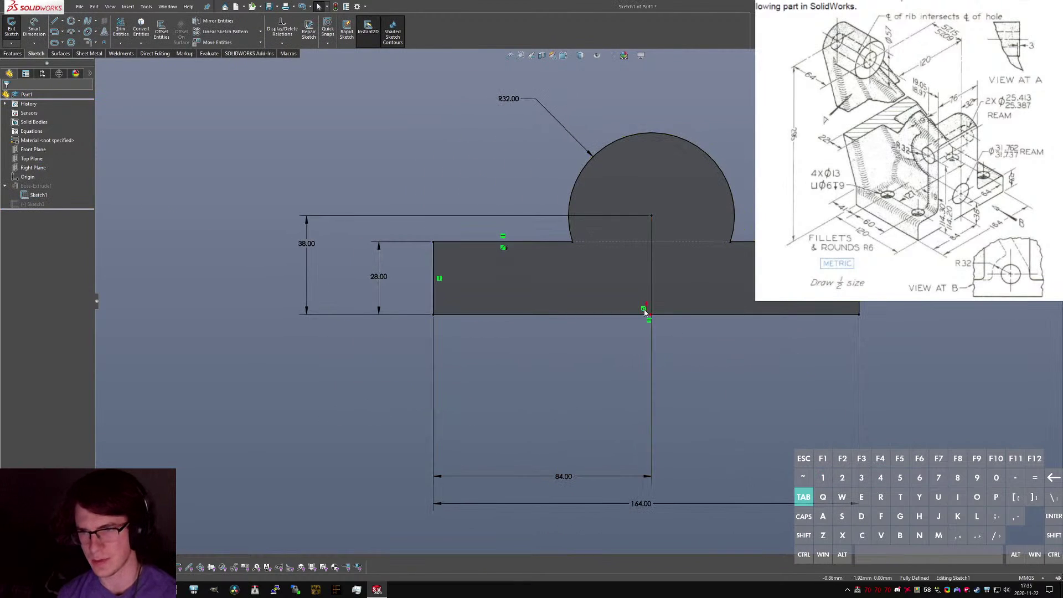
pyautogui.click(652, 315)
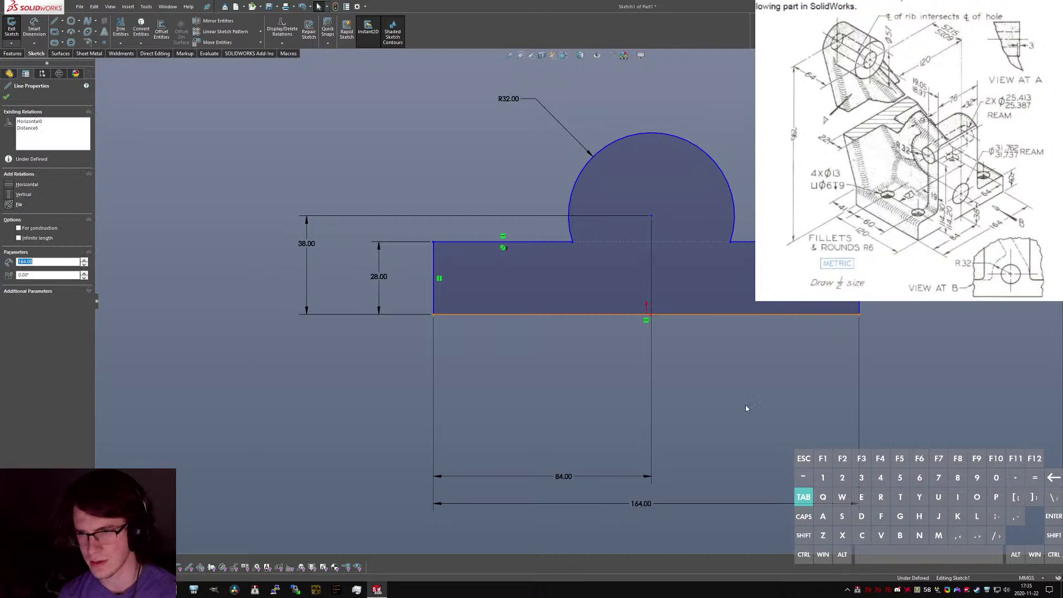
pyautogui.click(746, 408)
# Add a Vertical relation between the base arc's centre point and the origin.
pyautogui.click(653, 242)
pyautogui.press('Escape')
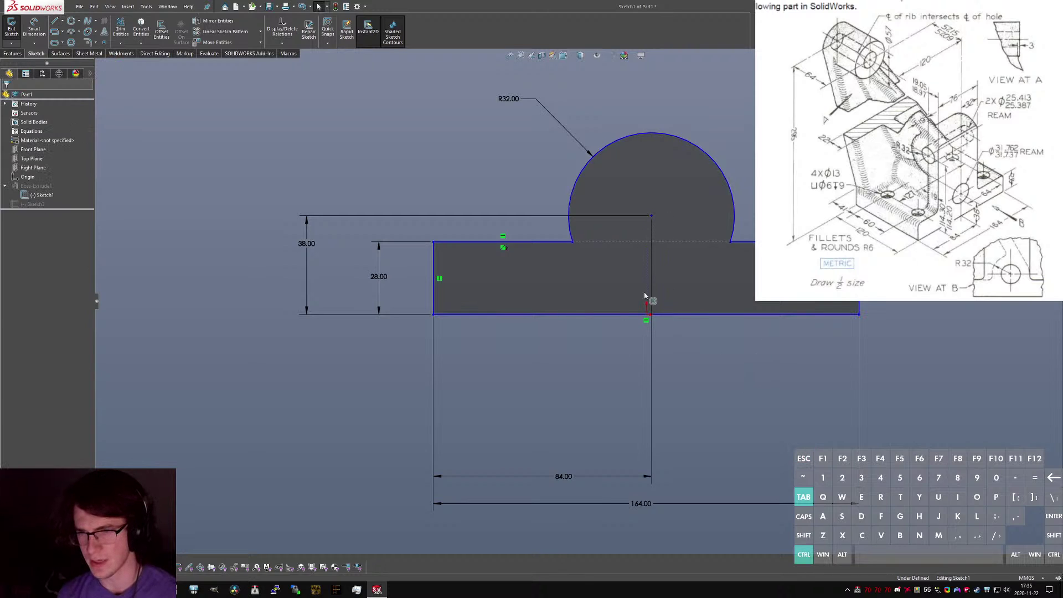
pyautogui.keyDown('ctrl'); pyautogui.click(646, 314); pyautogui.keyUp('ctrl')
pyautogui.click(23, 241)
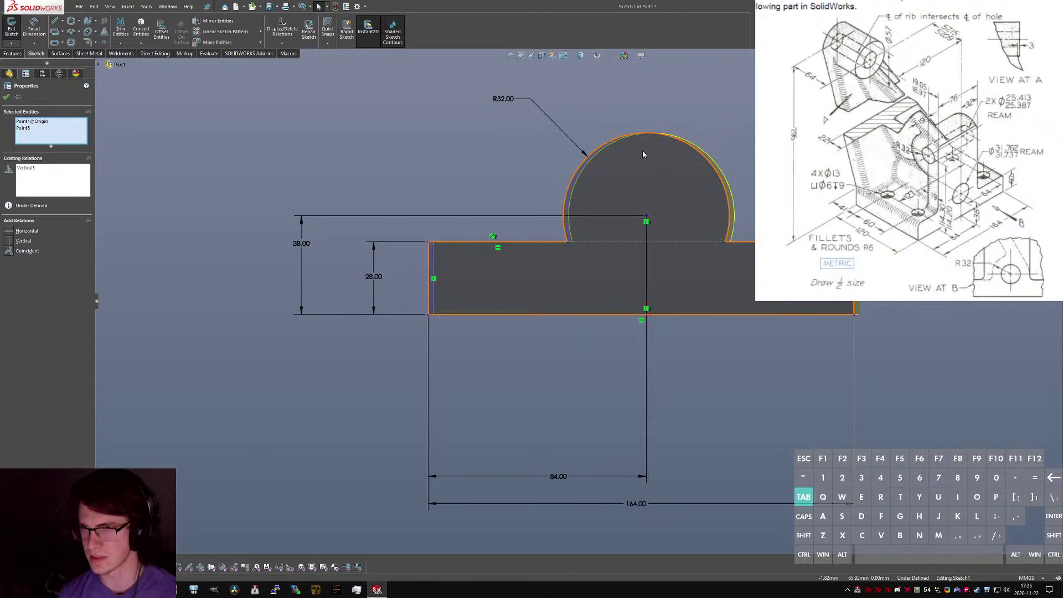
# Make the base's bottom line coincident with the origin and close the base sketch.
pyautogui.click(646, 314)
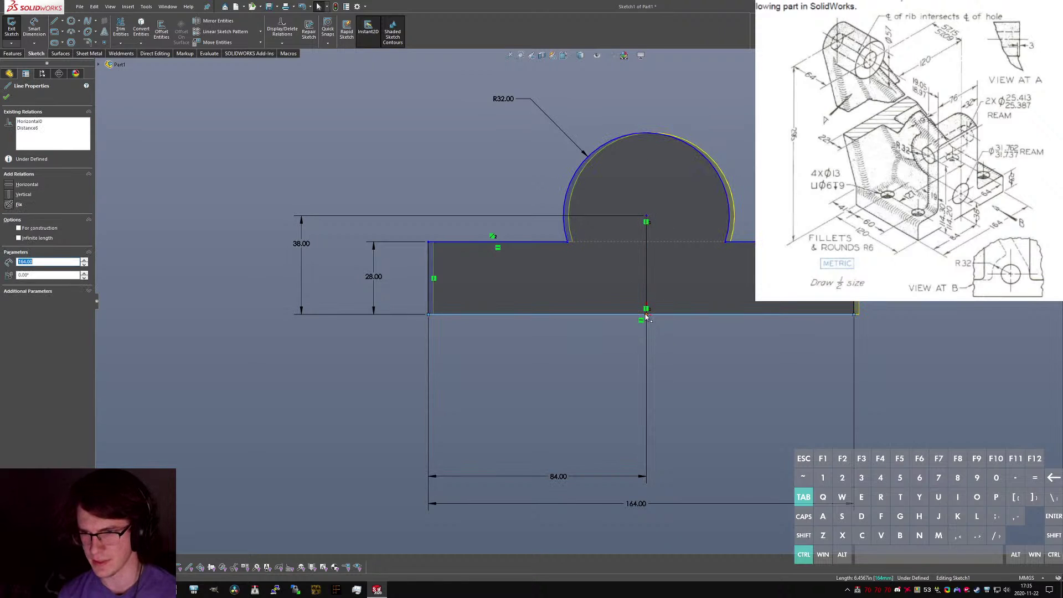
pyautogui.keyDown('ctrl'); pyautogui.click(646, 314); pyautogui.keyUp('ctrl')
pyautogui.click(28, 243)
pyautogui.click(659, 378)
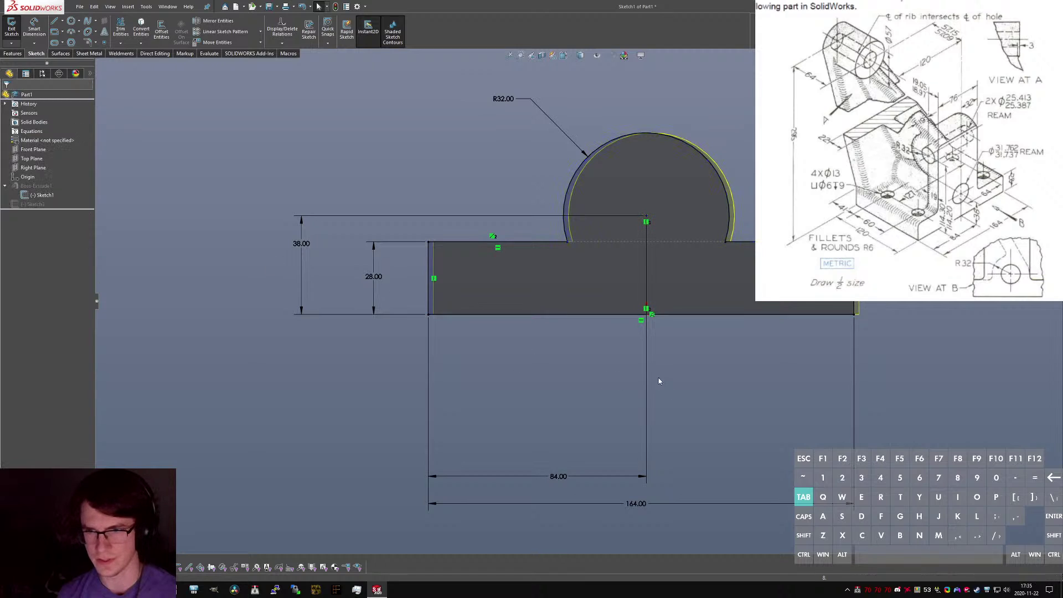
pyautogui.click(12, 28)
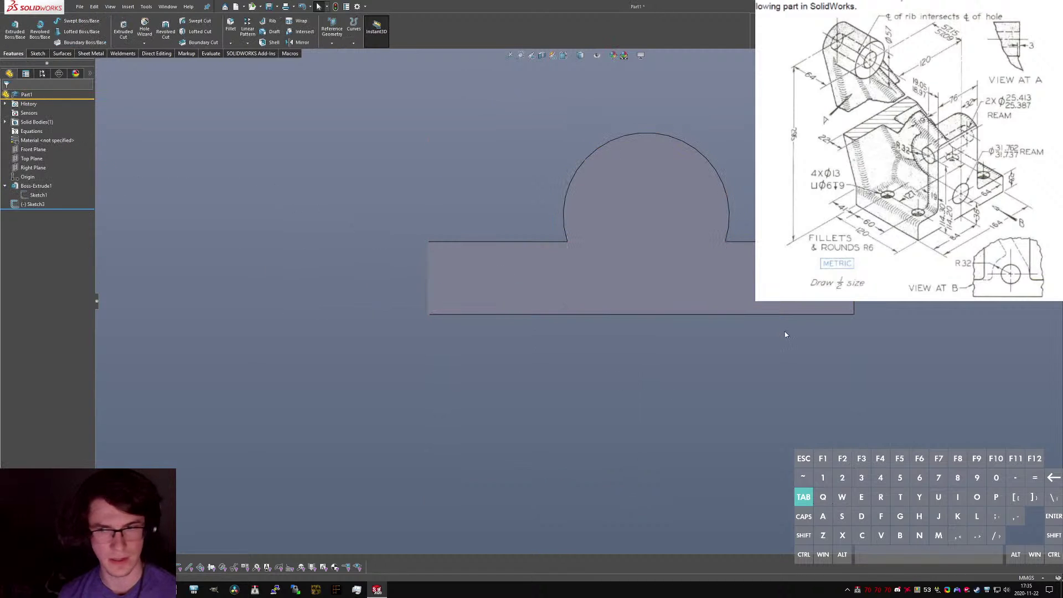
# Change the sketch plane of the upright's profile sketch to the Front Plane.
pyautogui.moveTo(786, 332); pyautogui.dragTo(553, 301, button='middle')
pyautogui.click(33, 203)
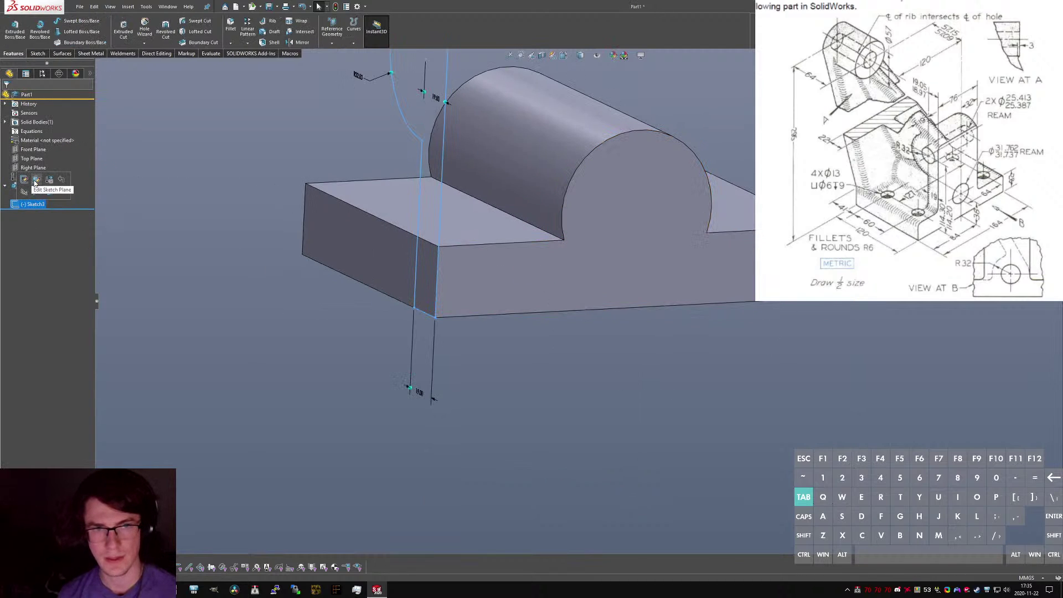
pyautogui.click(36, 179)
pyautogui.click(111, 64)
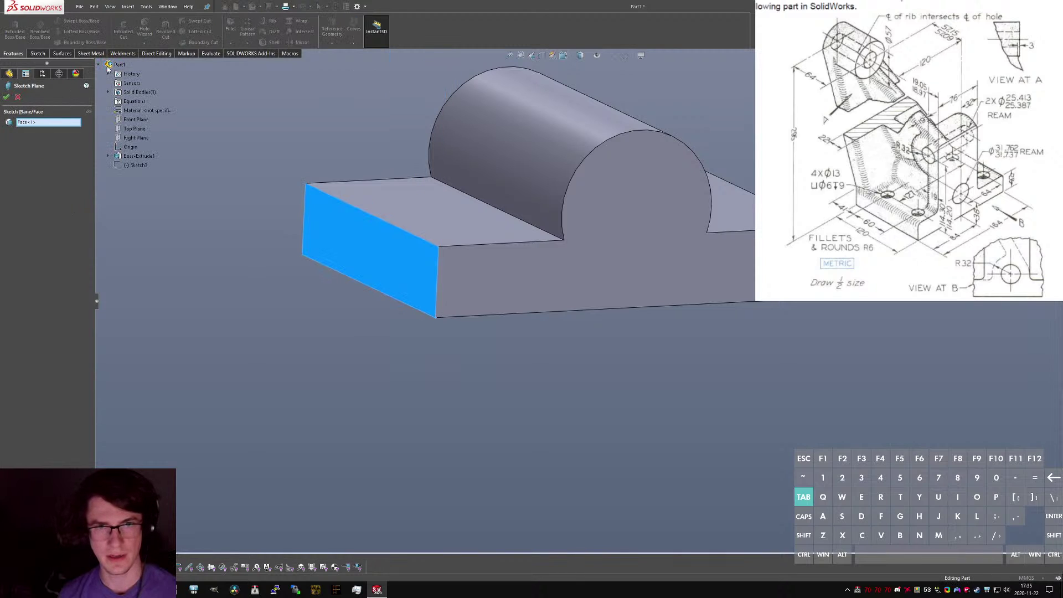
pyautogui.click(136, 120)
pyautogui.click(6, 97)
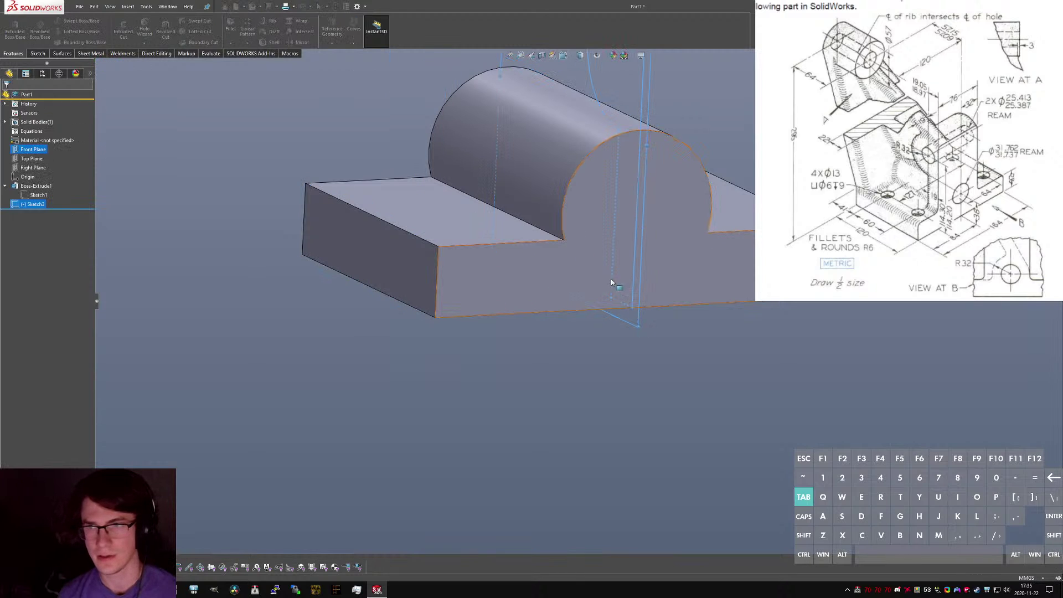
pyautogui.scroll(4, 620, 169)
pyautogui.click(39, 197)
pyautogui.click(36, 204)
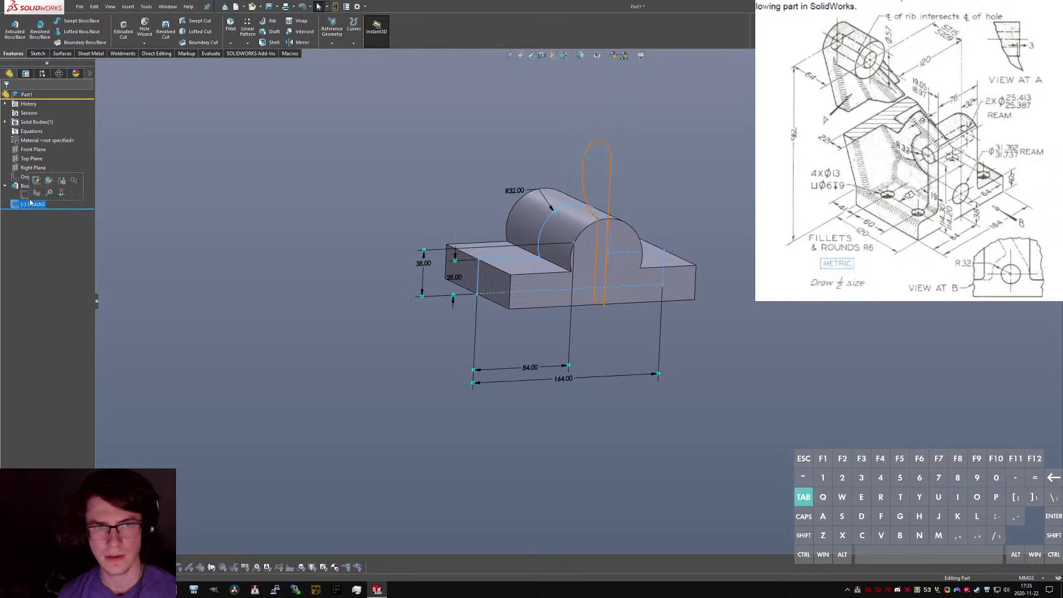
pyautogui.click(35, 179)
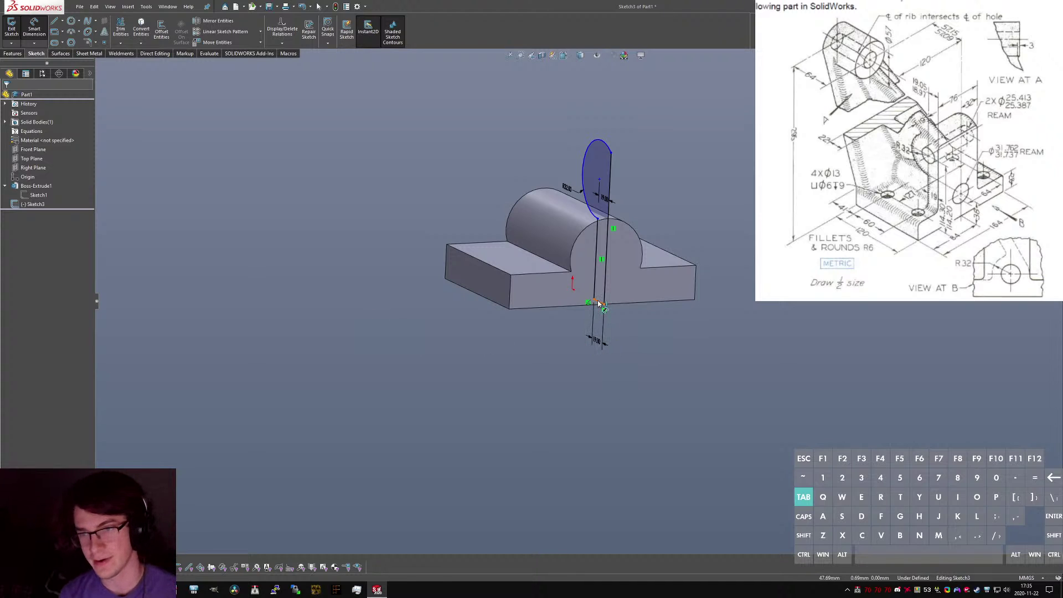
pyautogui.click(595, 200)
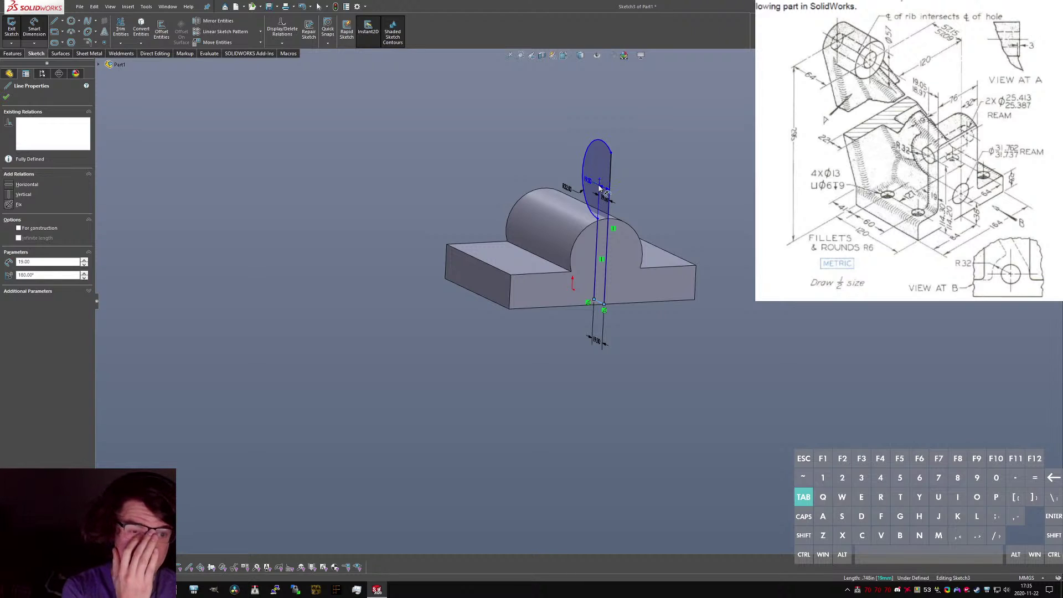
pyautogui.press('Escape')
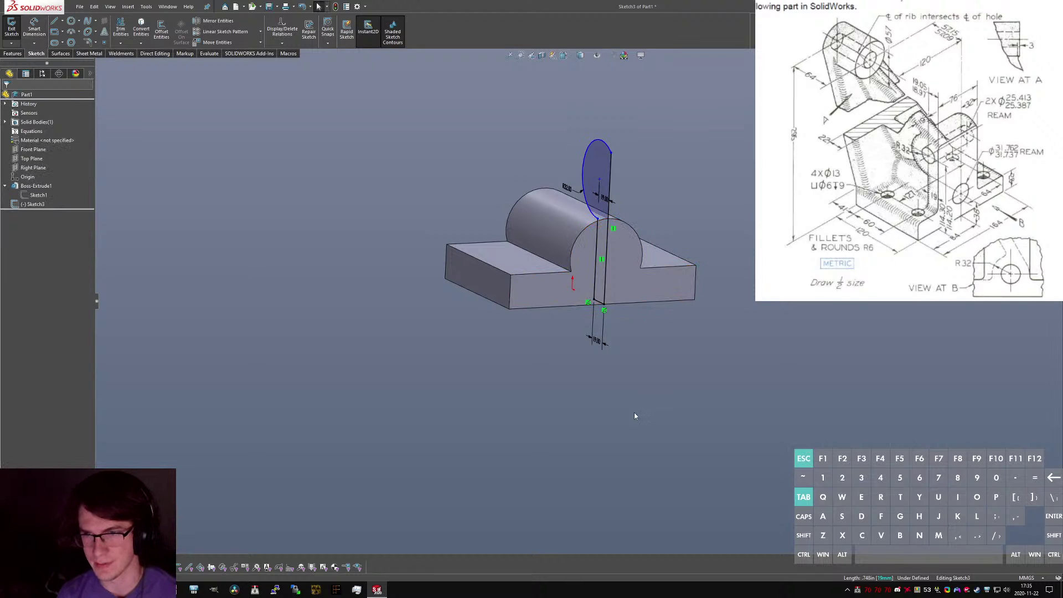
pyautogui.moveTo(634, 415); pyautogui.dragTo(634, 420, button='right')
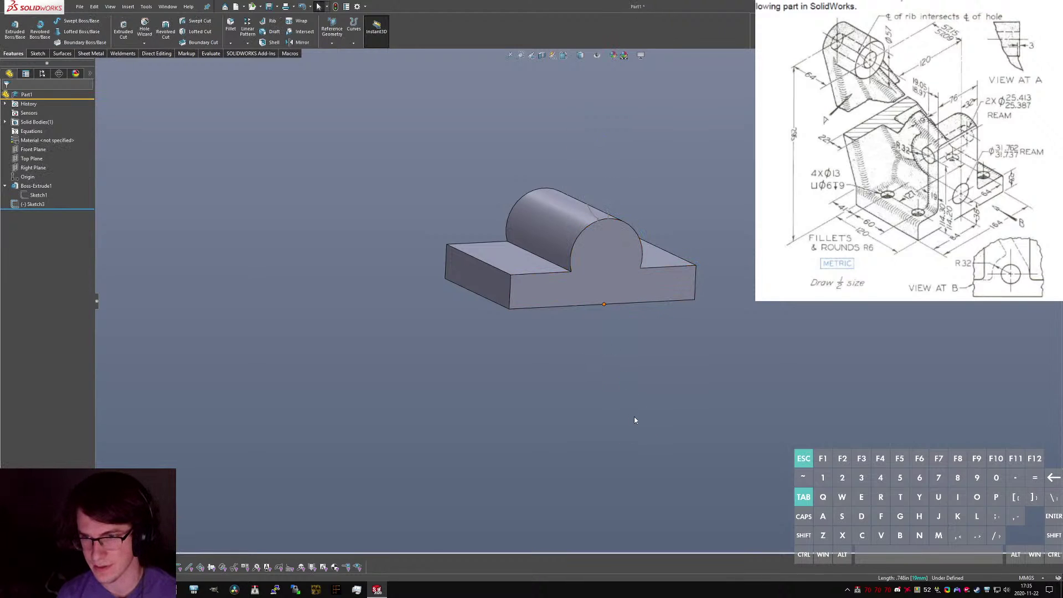
# Reopen the upright's profile sketch in a normal view and dimension the arc centre's height above the lower right corner as 114.3 mm.
pyautogui.click(44, 205)
pyautogui.click(50, 181)
pyautogui.hotkey('ctrl', '1')
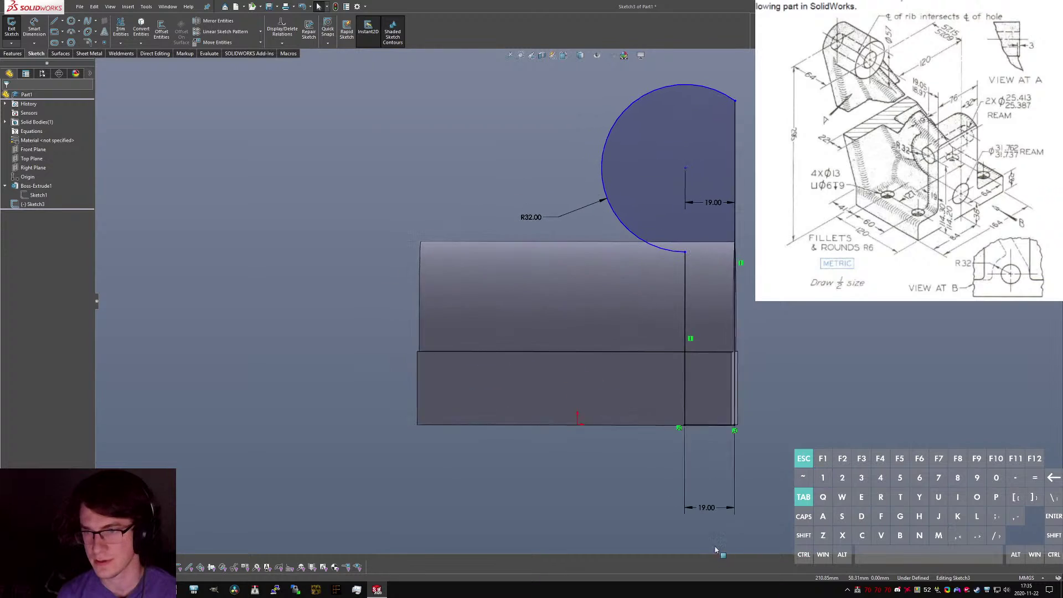
pyautogui.click(687, 169)
pyautogui.click(827, 299)
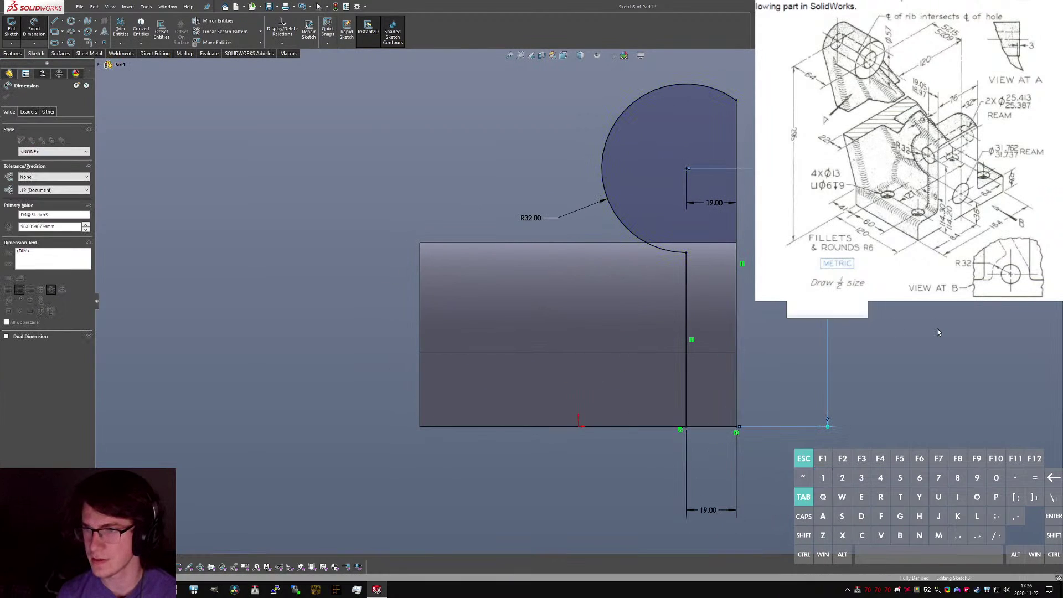
pyautogui.write('114.3')
pyautogui.press('Return')
pyautogui.press('Escape')
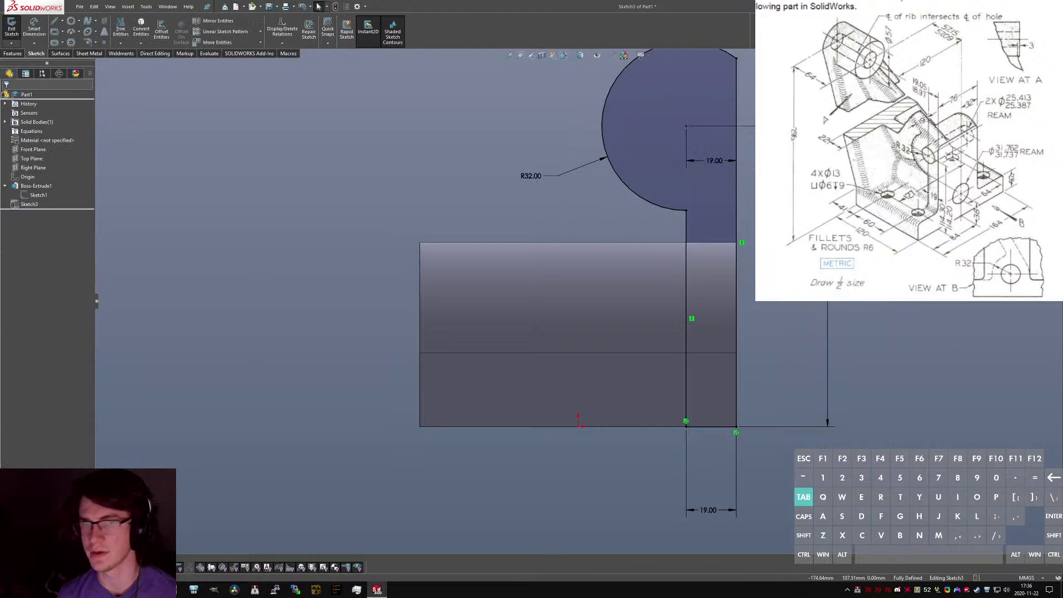
# Check the upright's profile sketch against the base in an isometric view and close the sketch.
pyautogui.click(21, 32)
pyautogui.click(29, 204)
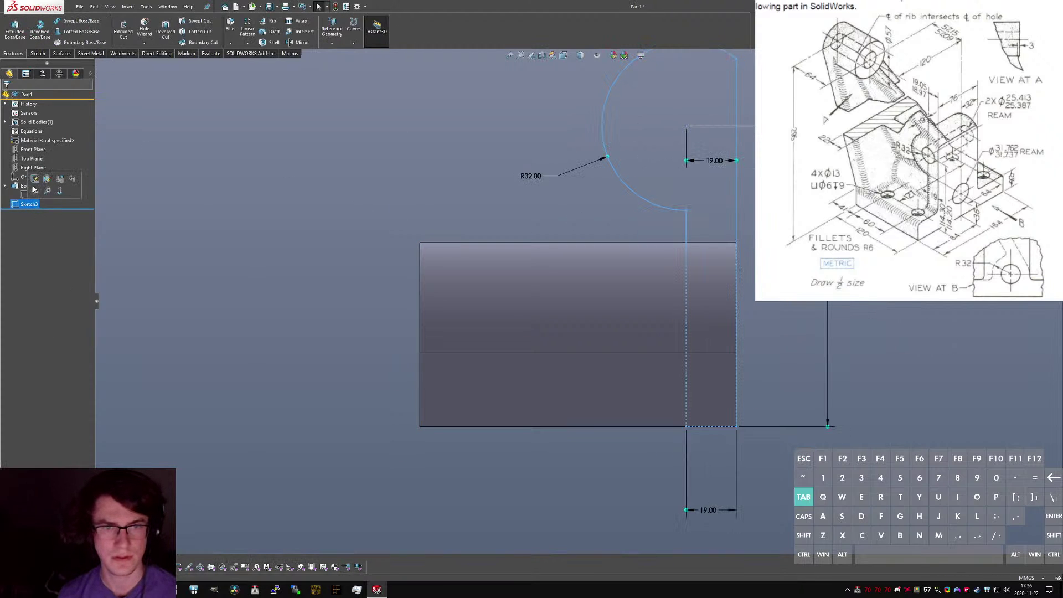
pyautogui.click(35, 179)
pyautogui.hotkey('ctrl', '7')
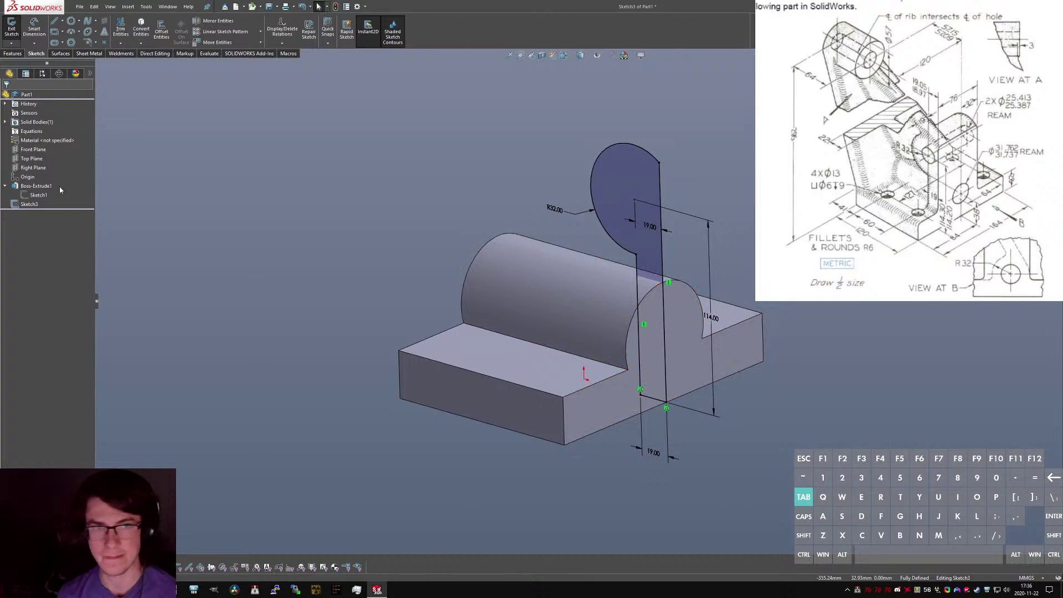
pyautogui.click(11, 28)
# Extrude the upright's profile as a 76 mm blind boss starting at a 32 mm offset from the sketch plane.
pyautogui.click(29, 205)
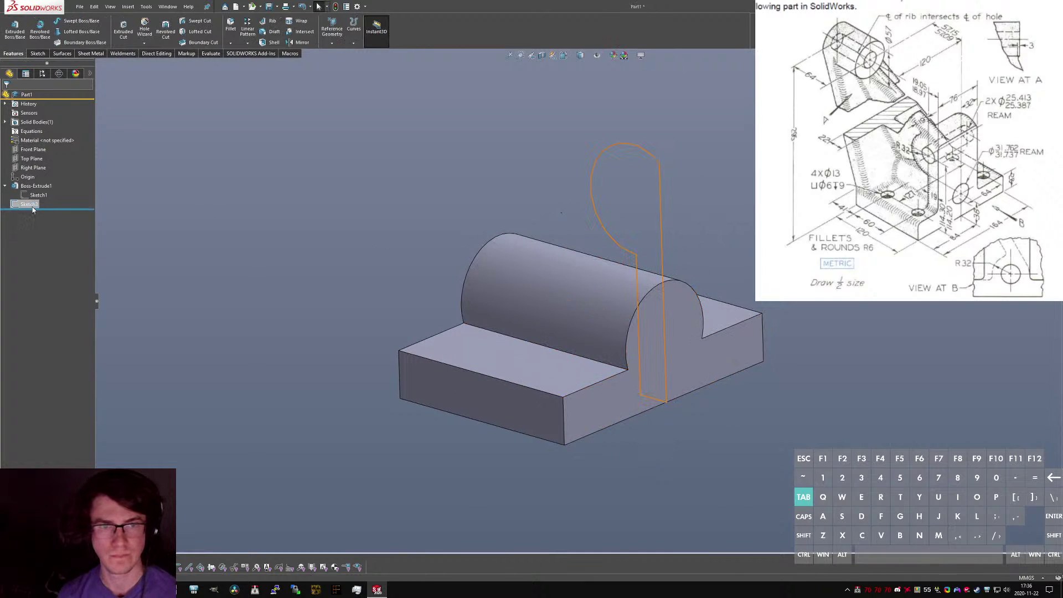
pyautogui.click(31, 205)
pyautogui.click(15, 27)
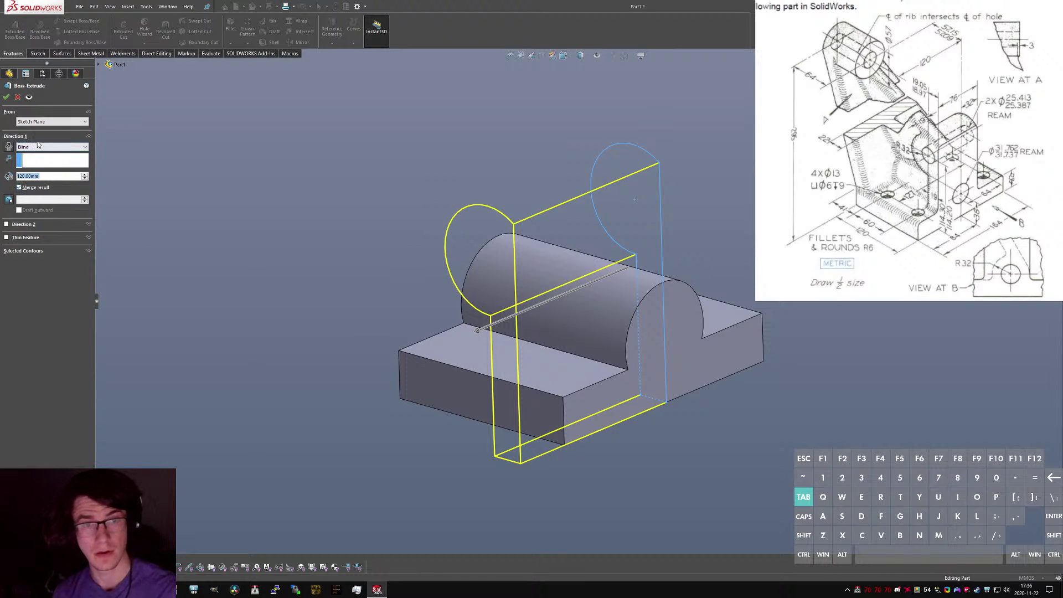
pyautogui.click(37, 128)
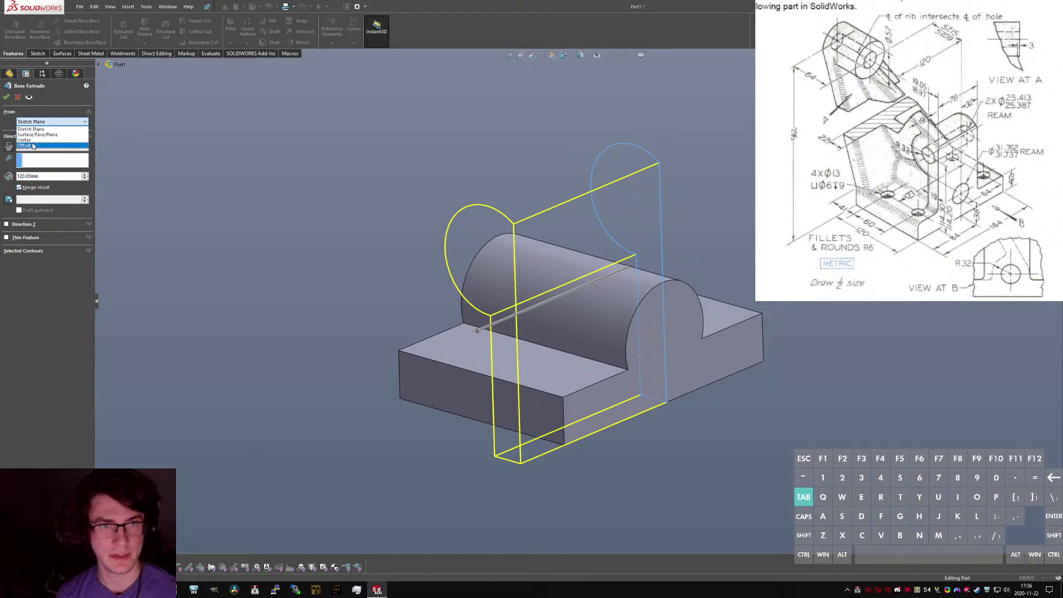
pyautogui.click(34, 147)
pyautogui.click(44, 134)
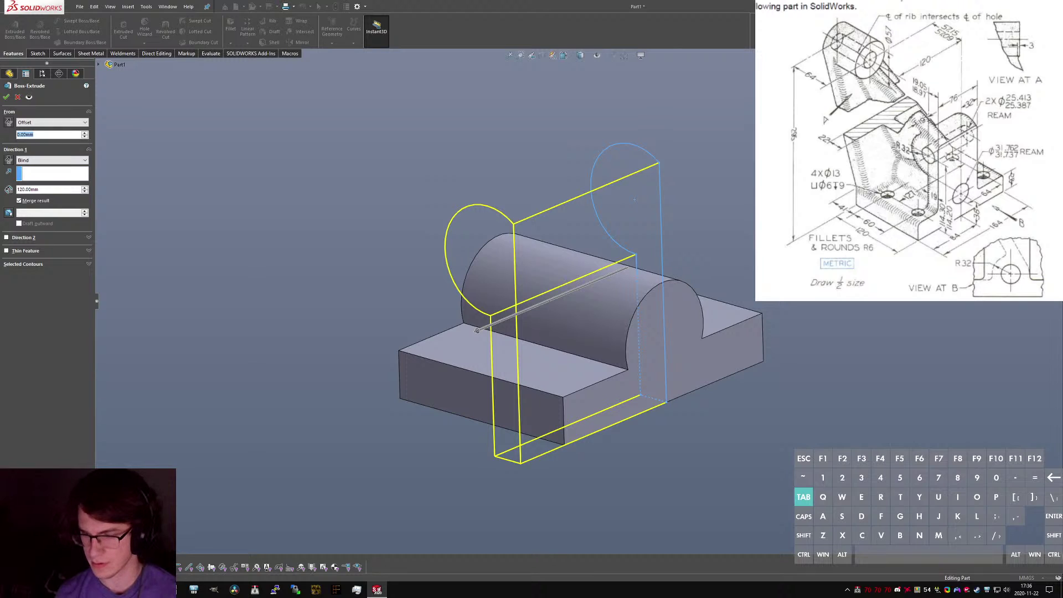
pyautogui.write('32')
pyautogui.press('Return')
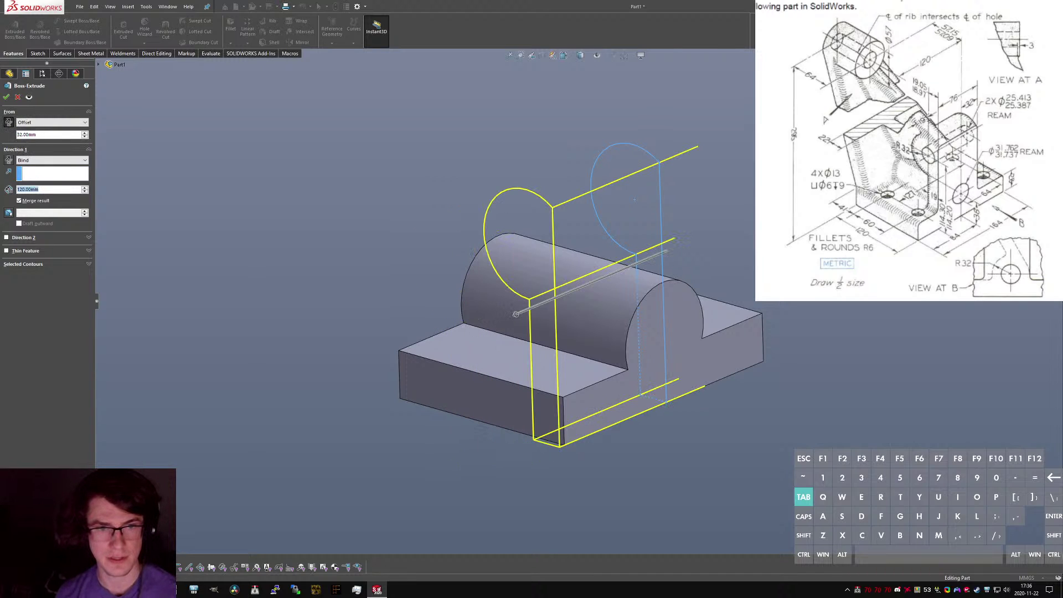
pyautogui.write('76')
pyautogui.press('Return')
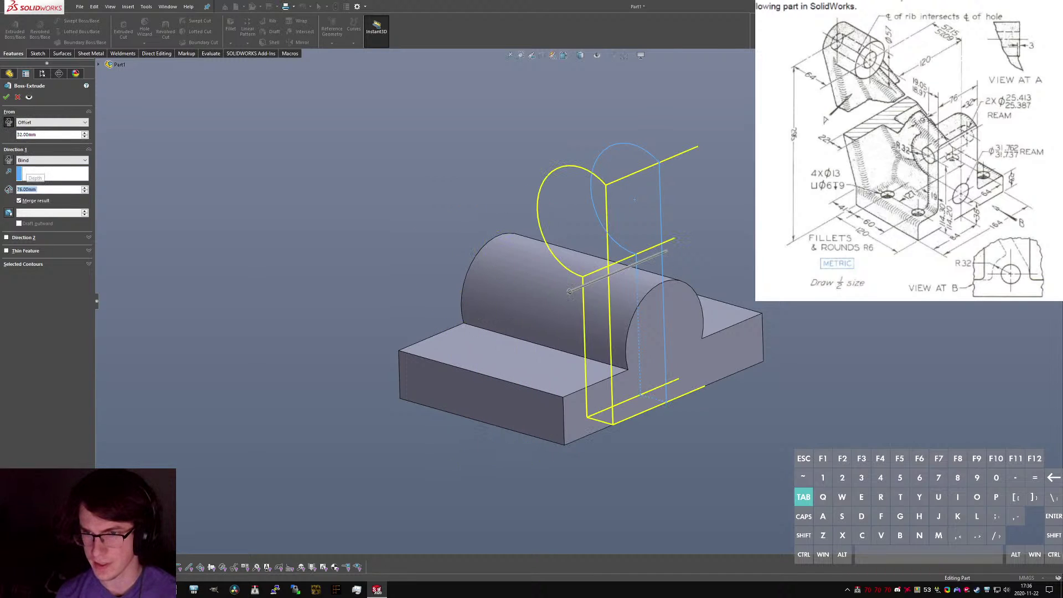
pyautogui.click(6, 97)
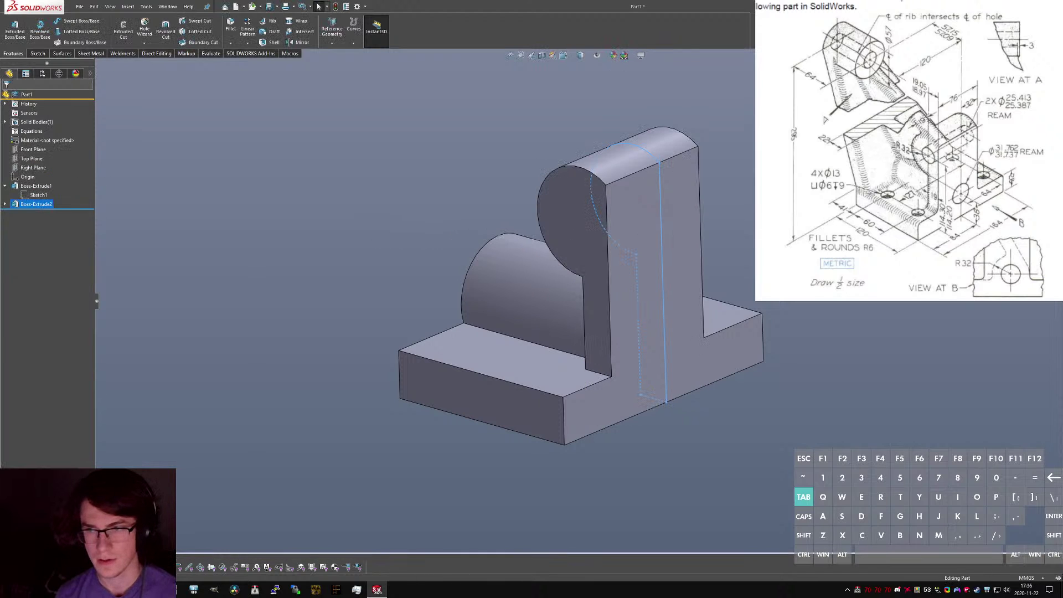
# Examine the upright from several sides, especially where its edge meets the base's rounded top.
pyautogui.moveTo(531, 188); pyautogui.dragTo(319, 7, button='middle')
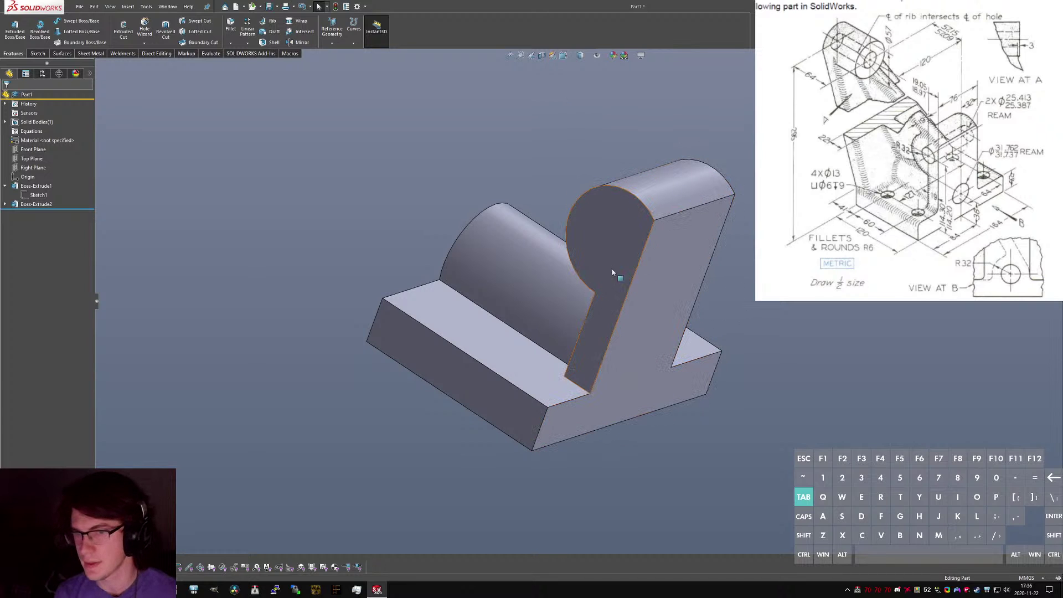
pyautogui.moveTo(604, 273)
pyautogui.mouseDown(button='middle')
pyautogui.moveTo(516, 268)
pyautogui.moveTo(610, 278)
pyautogui.mouseUp(button='middle')
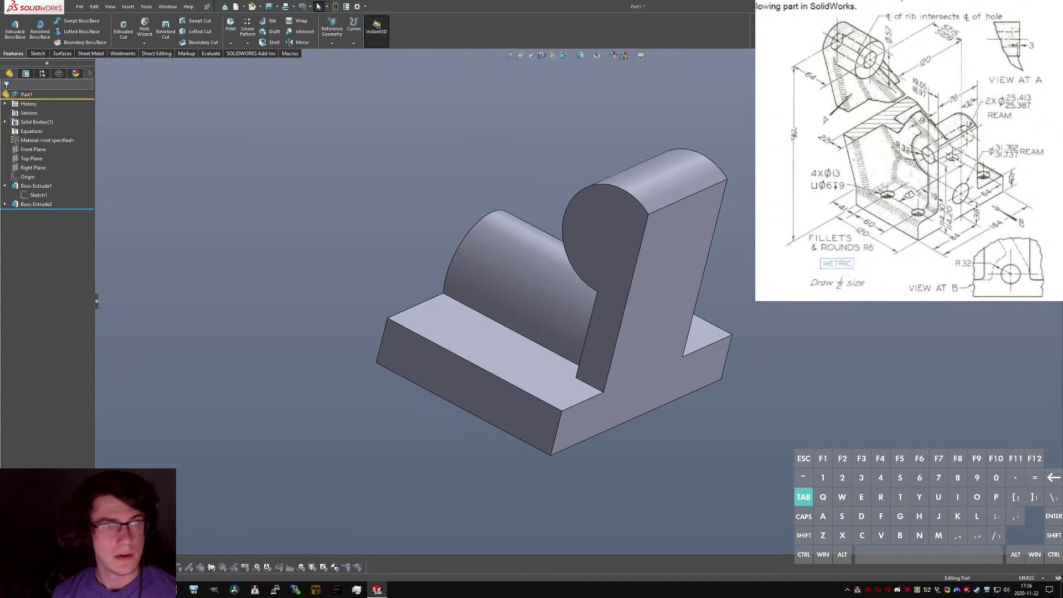
pyautogui.moveTo(457, 265); pyautogui.dragTo(640, 330, button='middle')
pyautogui.press('d')
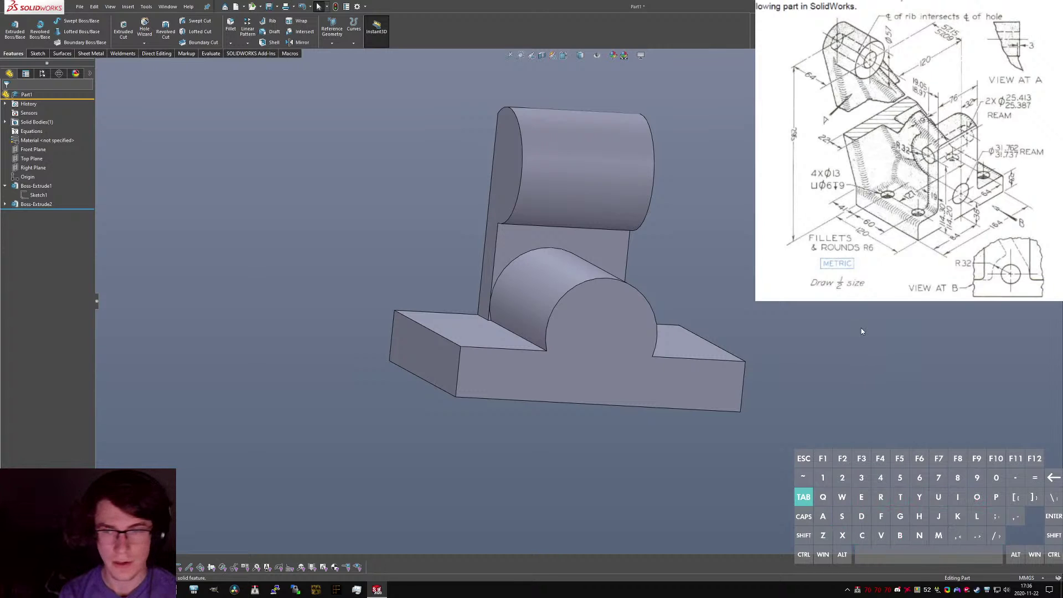
pyautogui.scroll(-10, 525, 362)
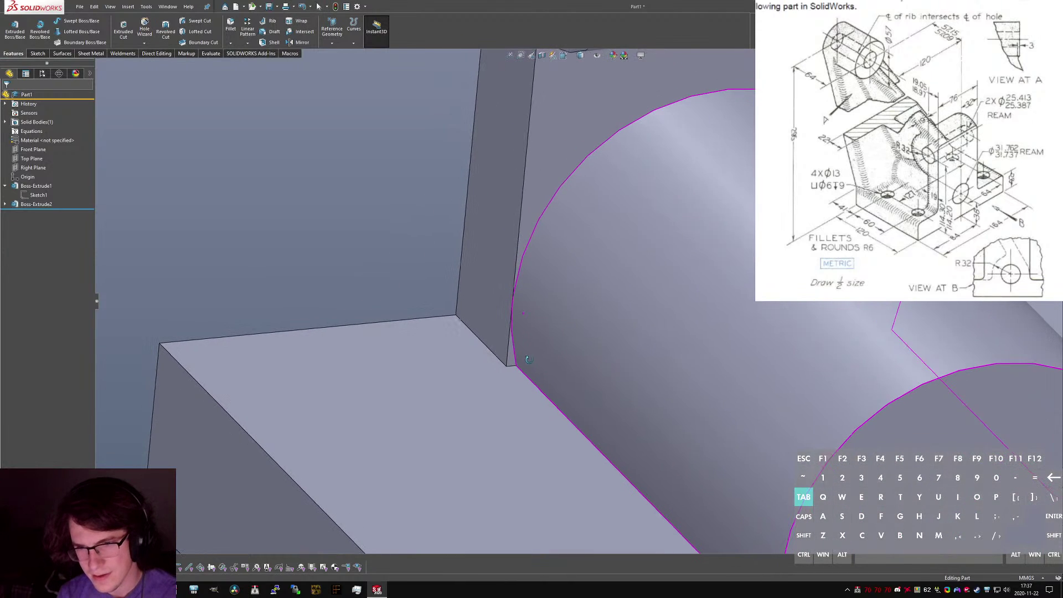
pyautogui.scroll(10, 525, 361)
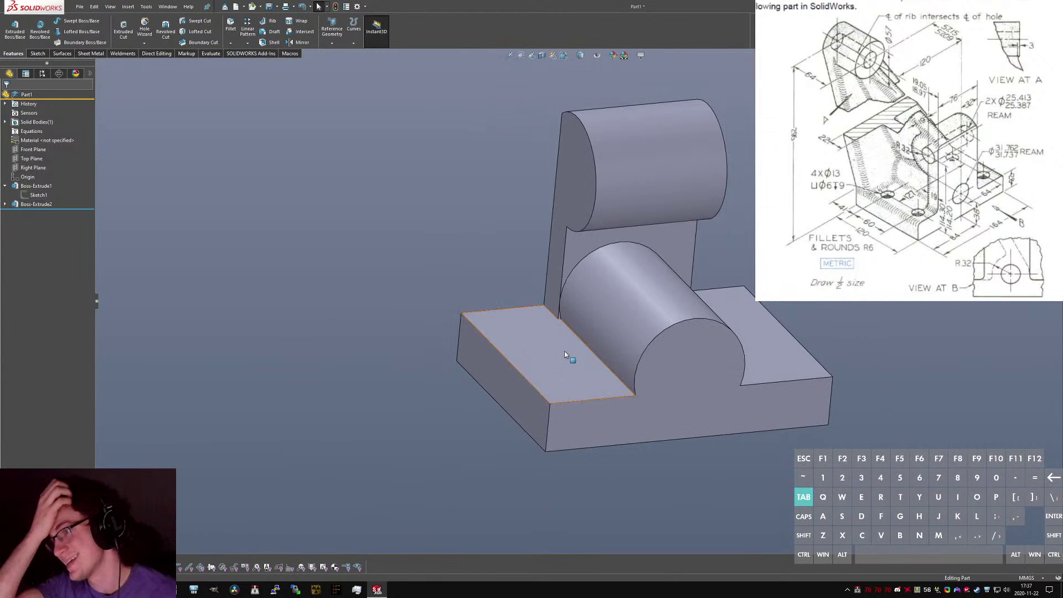
pyautogui.click(615, 381)
pyautogui.click(367, 429)
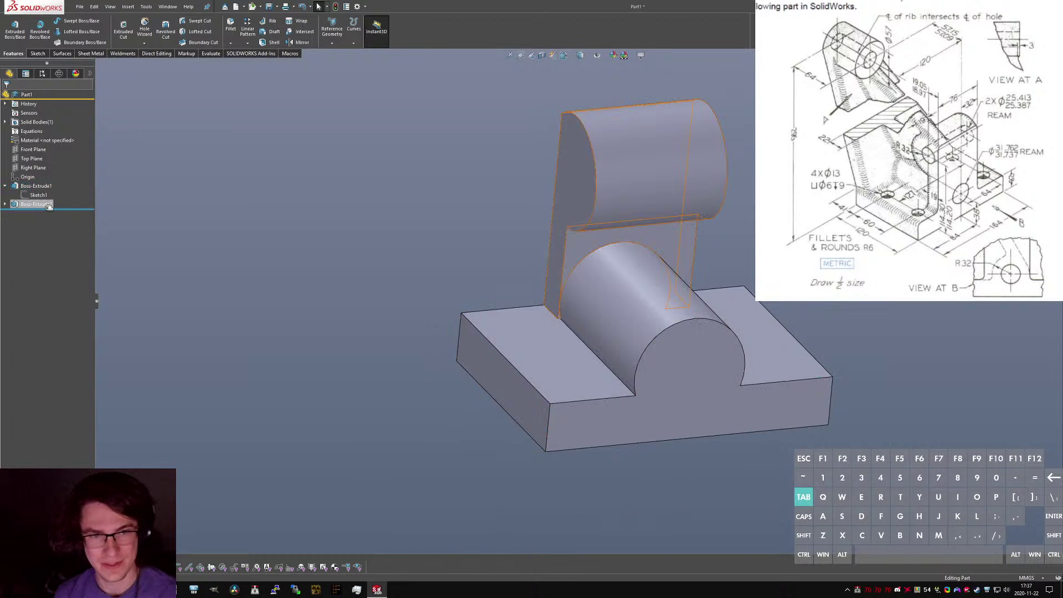
# Edit the base sketch, adding 6 mm sketch fillets at both corners where the arc meets the flat top edges, and close it.
pyautogui.click(38, 194)
pyautogui.click(40, 183)
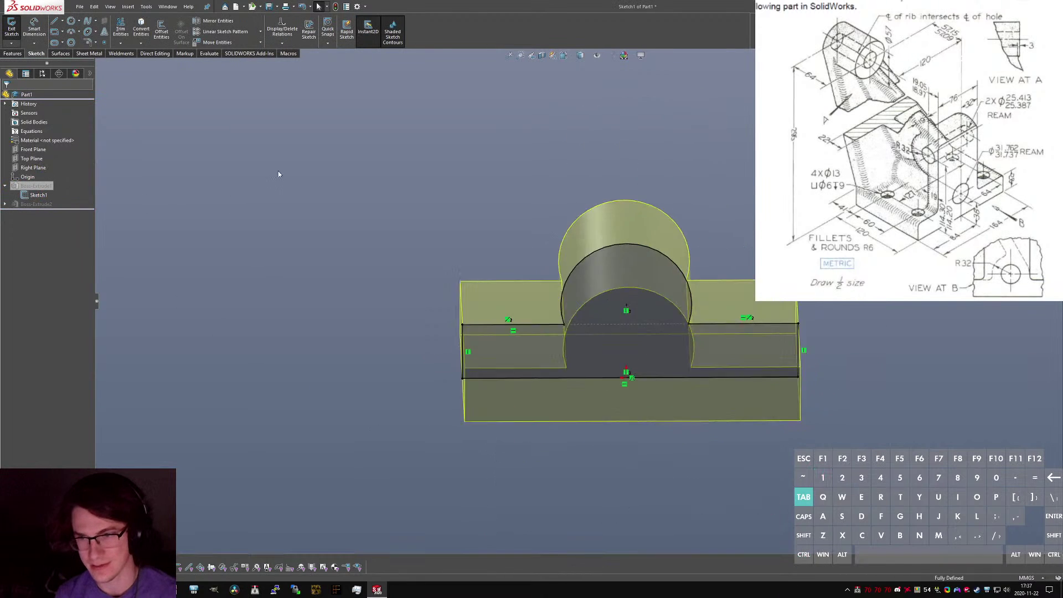
pyautogui.hotkey('ctrl', '8')
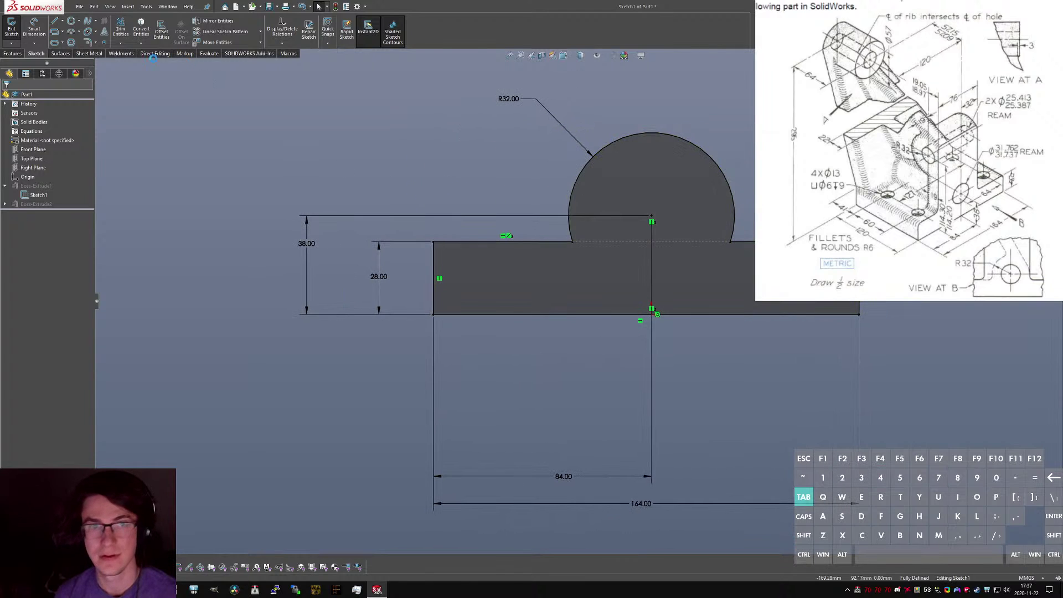
pyautogui.click(88, 42)
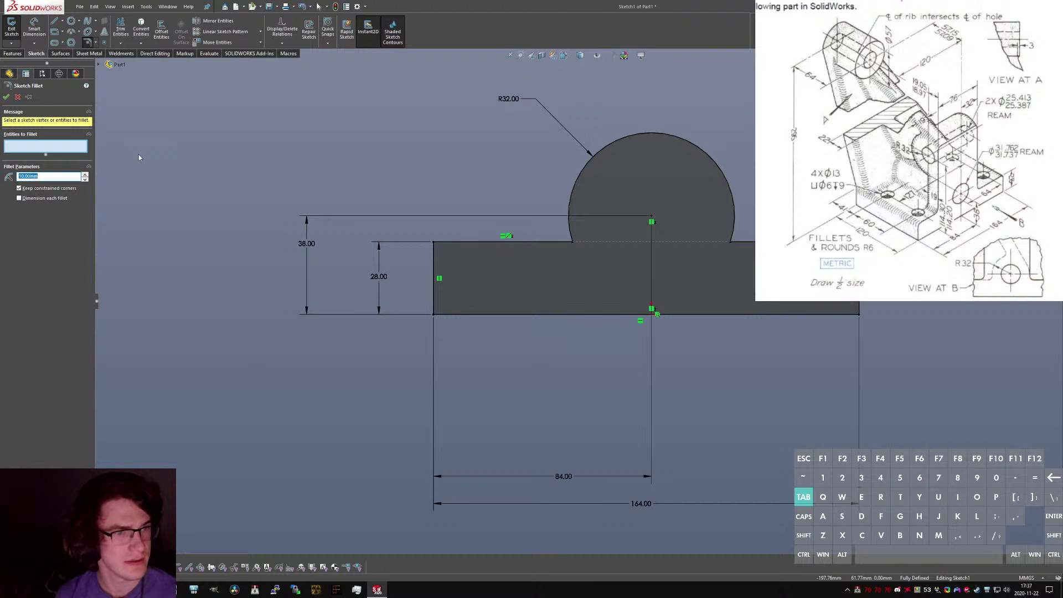
pyautogui.write('6')
pyautogui.click(573, 242)
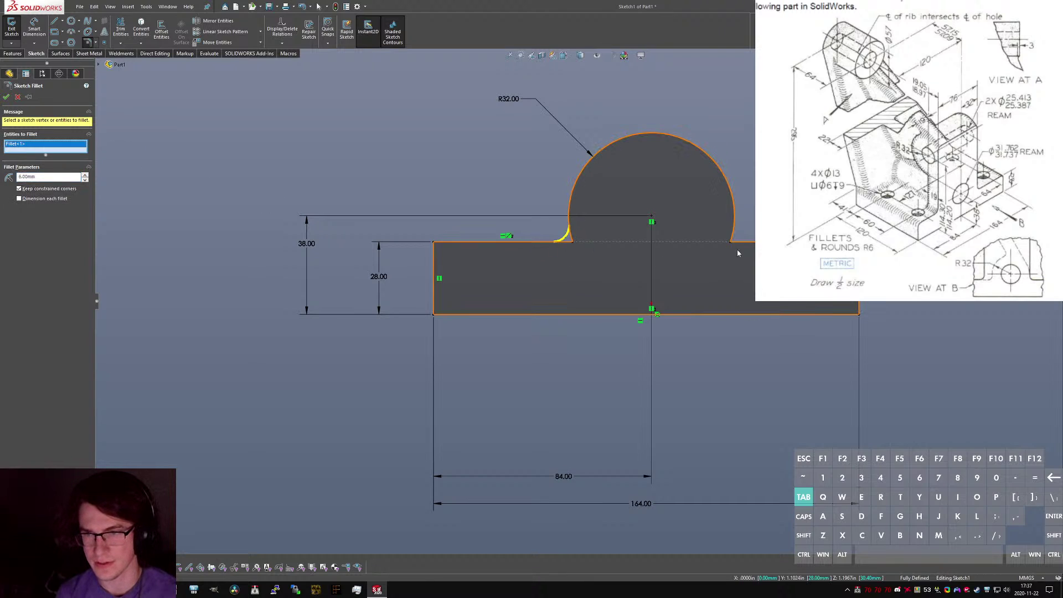
pyautogui.click(731, 242)
pyautogui.rightClick(722, 247)
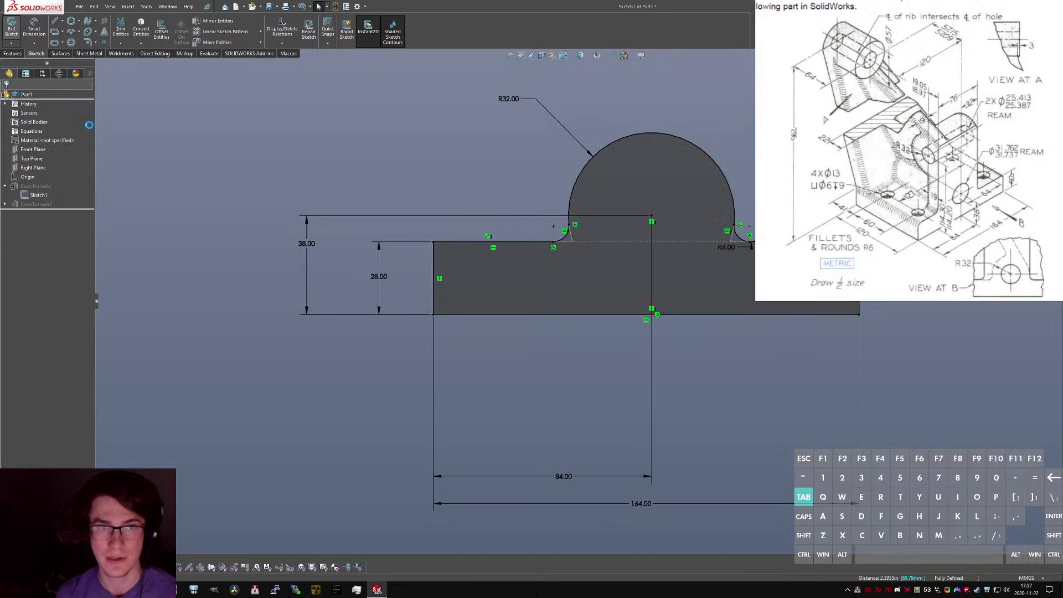
pyautogui.click(11, 27)
# Examine the junction between the upright and the base's filleted edge.
pyautogui.moveTo(596, 198); pyautogui.dragTo(676, 256, button='middle')
pyautogui.scroll(-10, 676, 254)
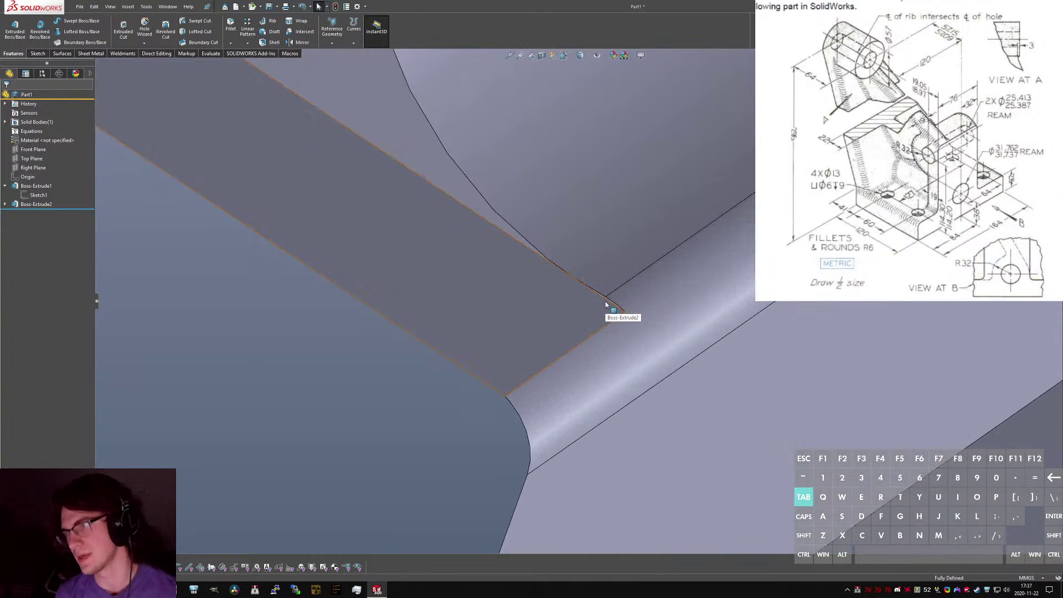
pyautogui.scroll(4, 609, 302)
pyautogui.moveTo(603, 298); pyautogui.dragTo(608, 199, button='middle')
pyautogui.scroll(6, 587, 294)
pyautogui.moveTo(585, 294); pyautogui.dragTo(567, 347, button='middle')
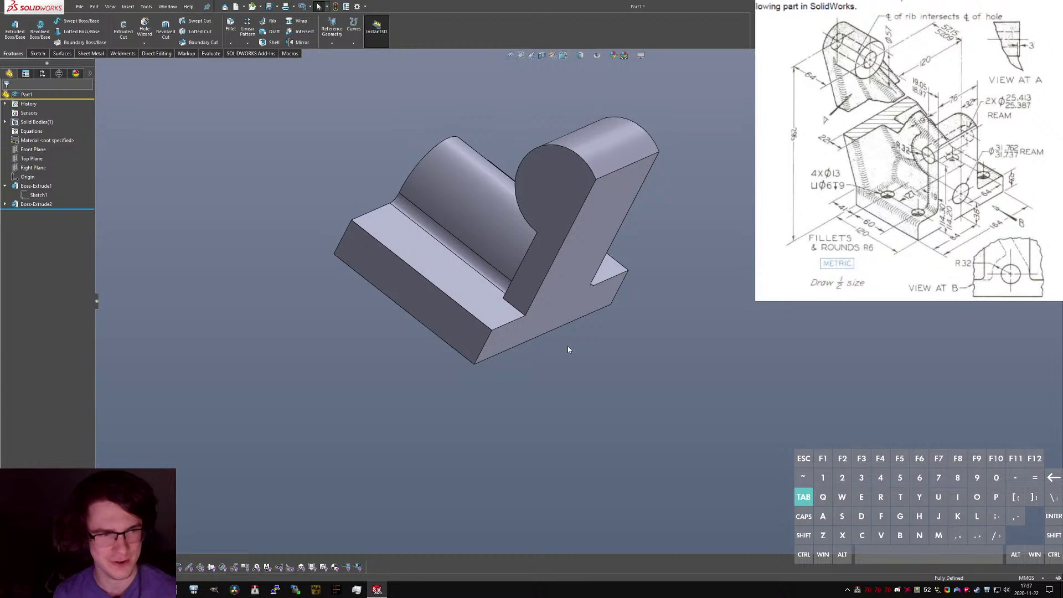
# Start a new sketch on the base's end face opposite the upright and view it face-on.
pyautogui.moveTo(530, 188); pyautogui.dragTo(779, 372, button='middle')
pyautogui.press('s')
pyautogui.press('x')
pyautogui.press('r')
pyautogui.press('u')
pyautogui.press('s')
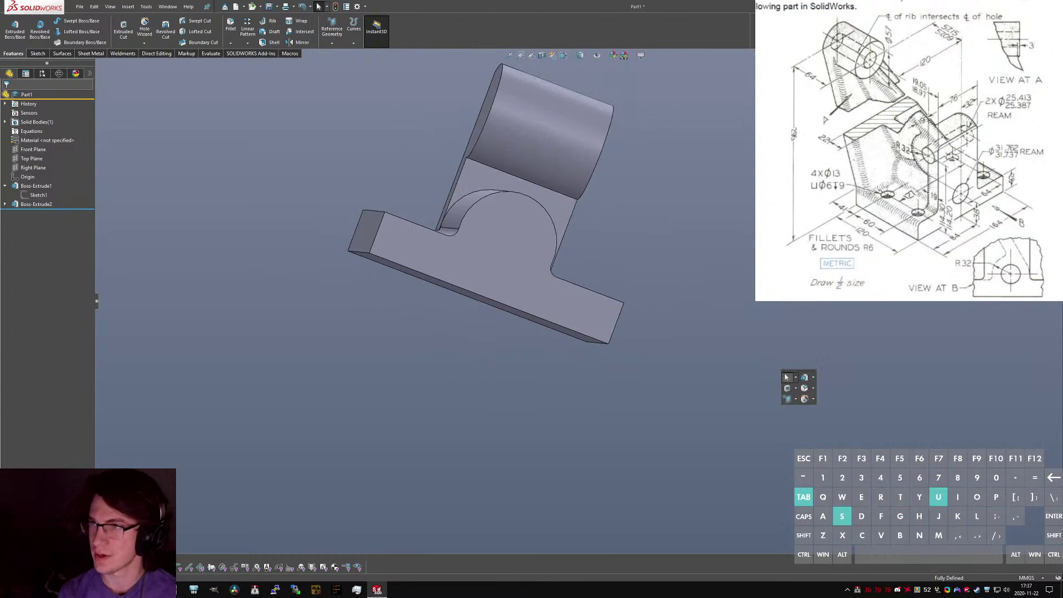
pyautogui.click(488, 264)
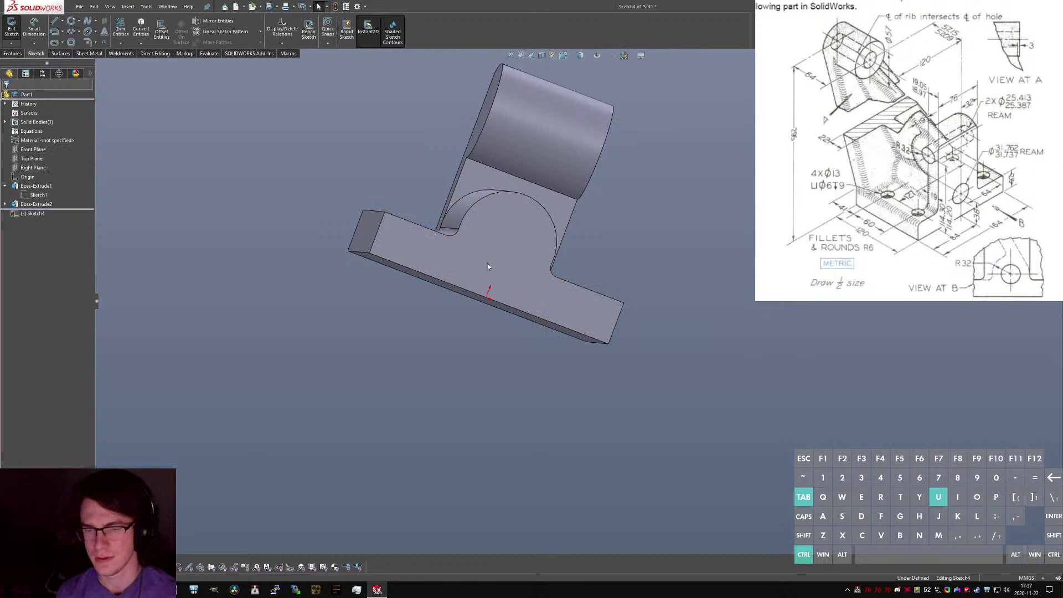
pyautogui.press('s')
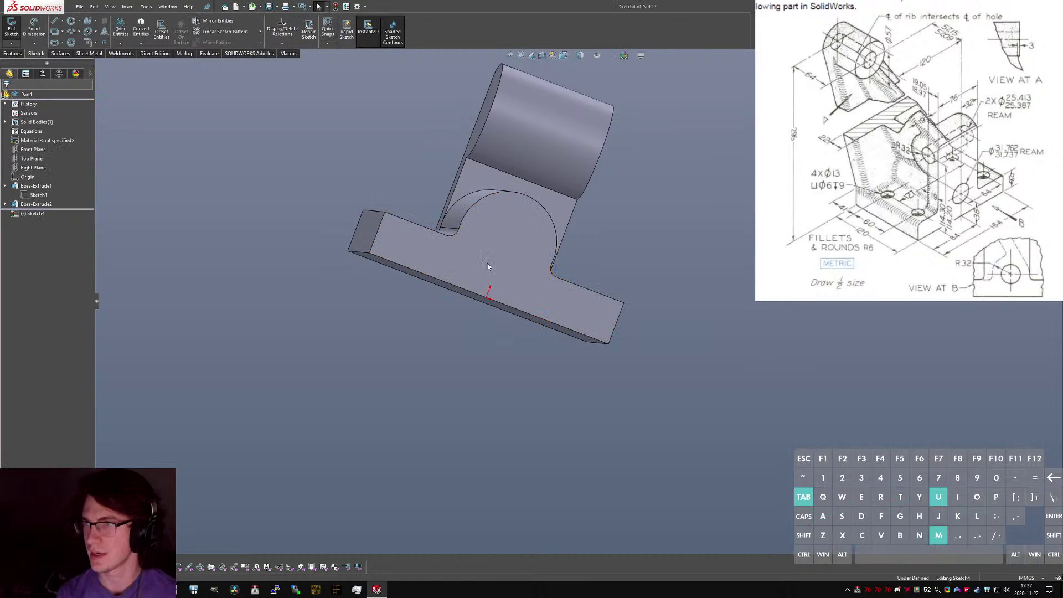
pyautogui.press('Escape')
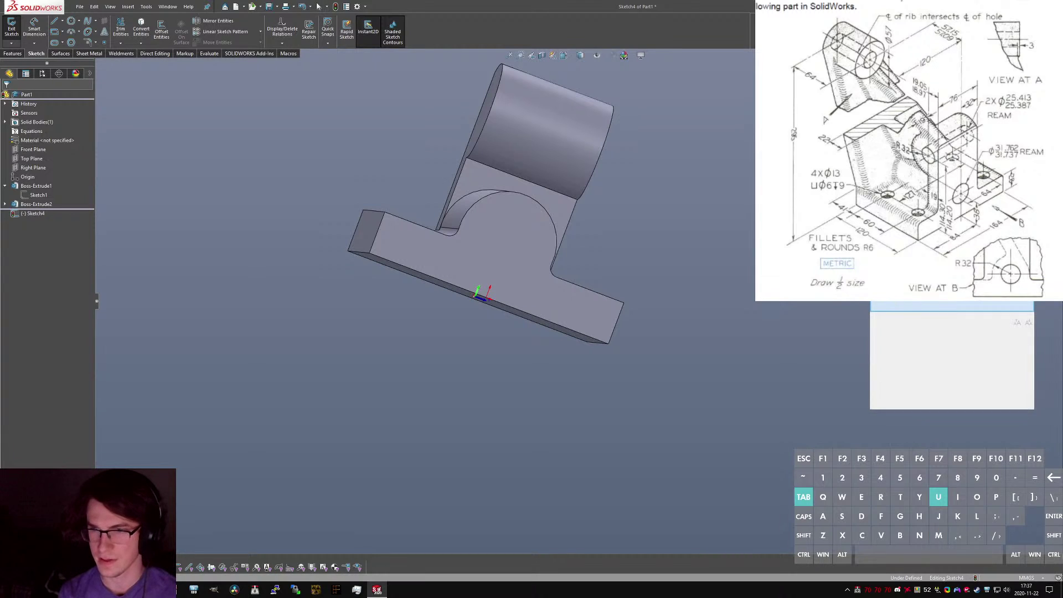
pyautogui.press('n')
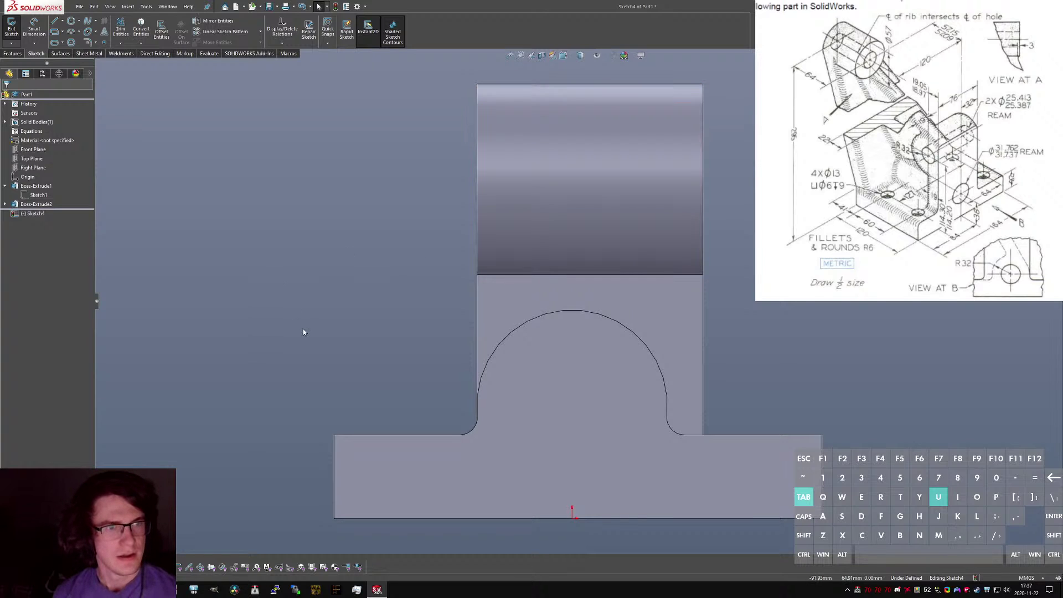
pyautogui.scroll(1, 301, 314)
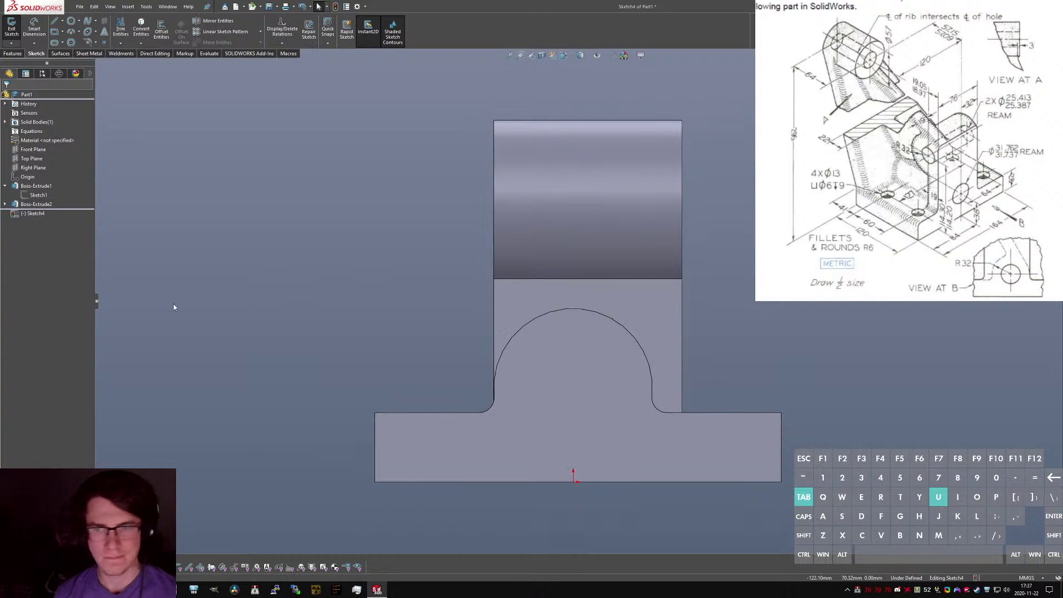
# Sketch a closed arm outline from the base's upper corners with two slanted lines joined by an arc, following the base's sides and bottom.
pyautogui.press('l')
pyautogui.click(375, 412)
pyautogui.press('z')
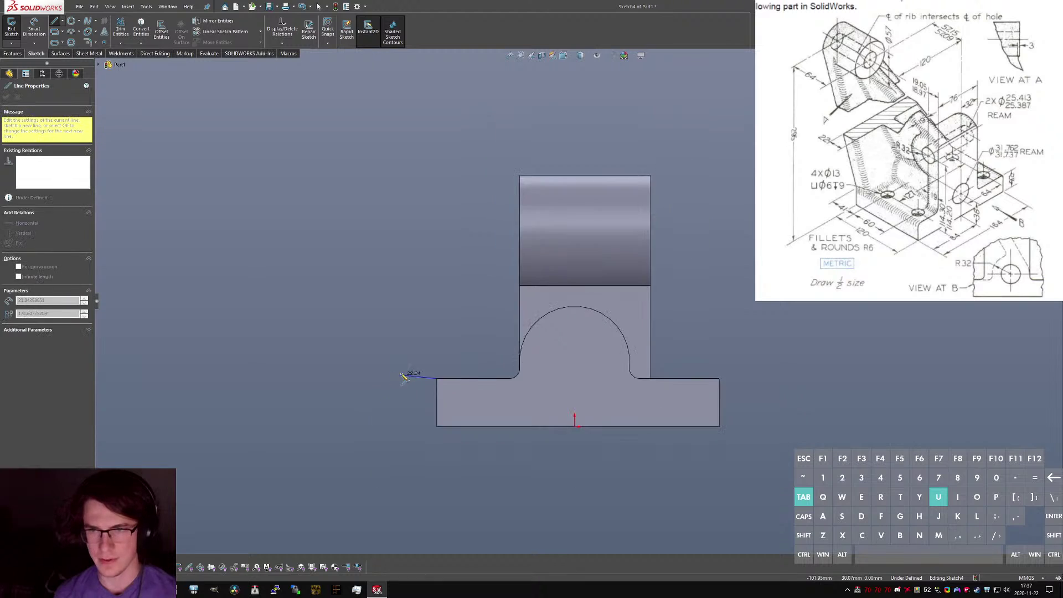
pyautogui.scroll(2, 402, 375)
pyautogui.click(614, 131)
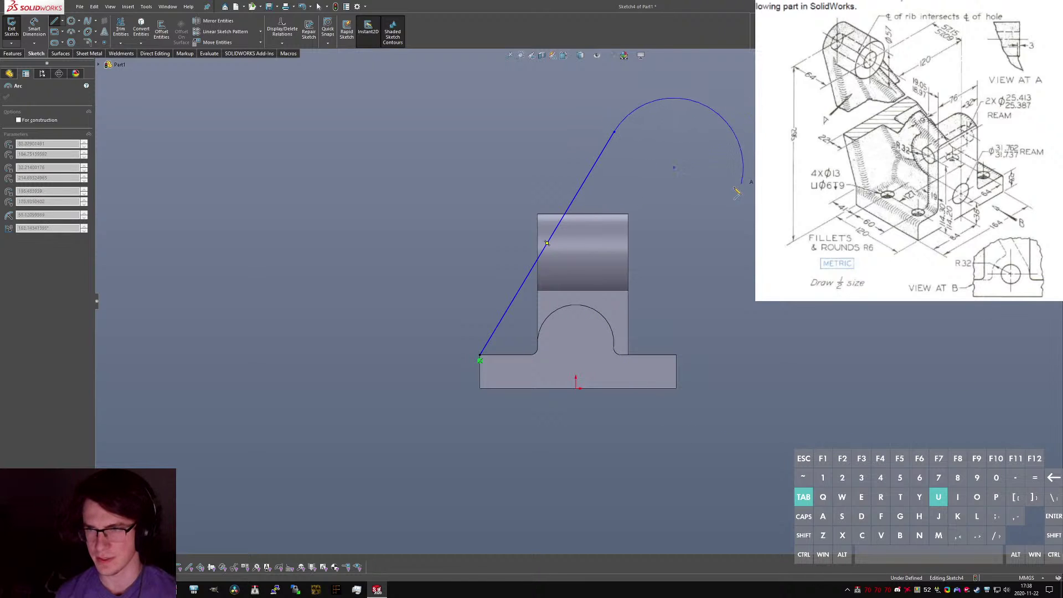
pyautogui.click(710, 166)
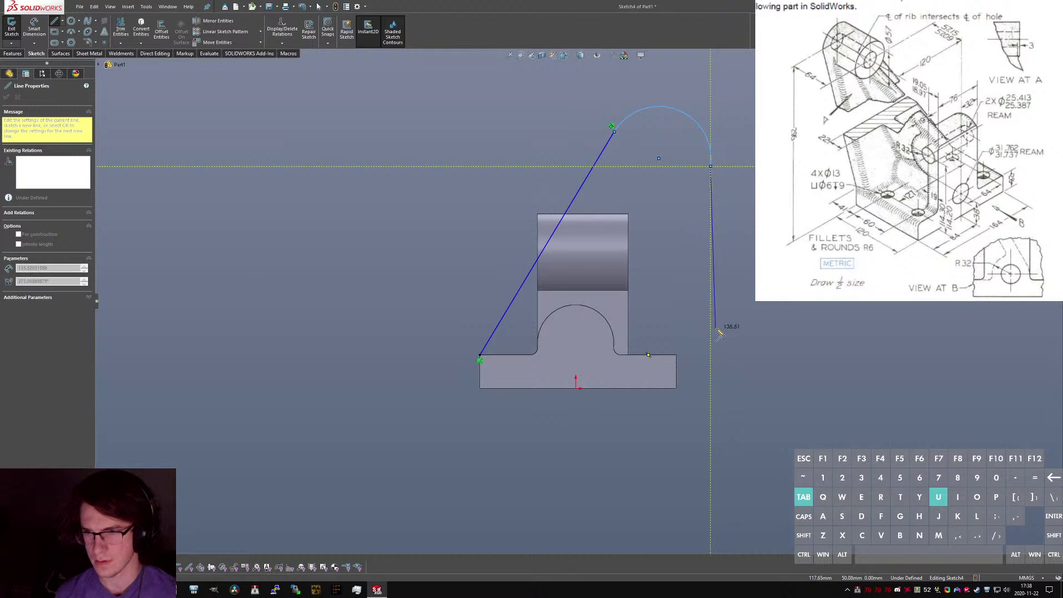
pyautogui.click(676, 354)
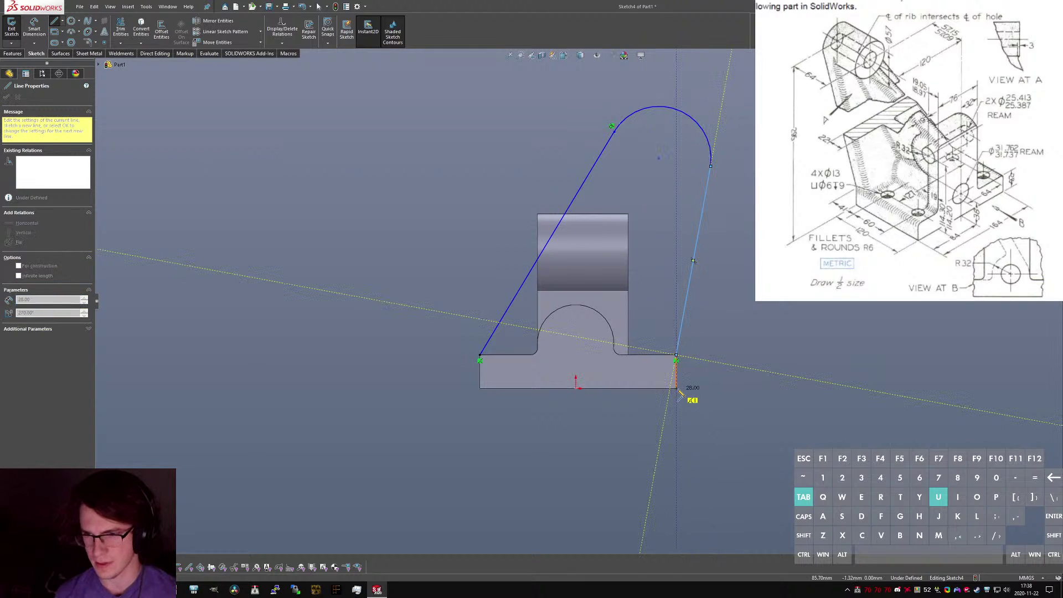
pyautogui.click(676, 387)
pyautogui.click(479, 388)
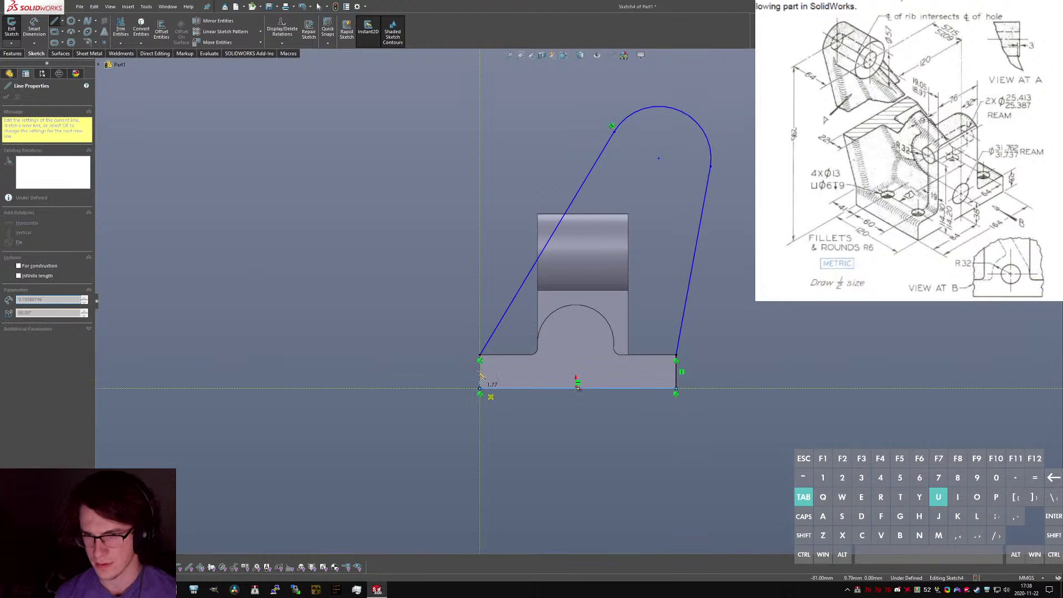
pyautogui.click(479, 354)
pyautogui.press('Escape')
# Dimension the arm arc's center 295 mm above the base's bottom edge.
pyautogui.rightClick(735, 427)
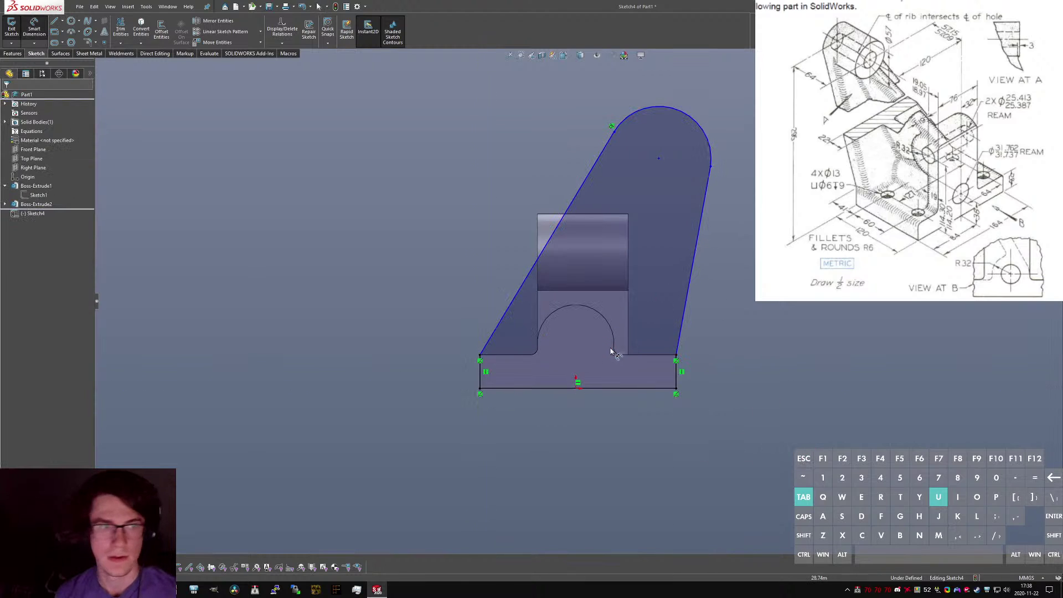
pyautogui.click(635, 388)
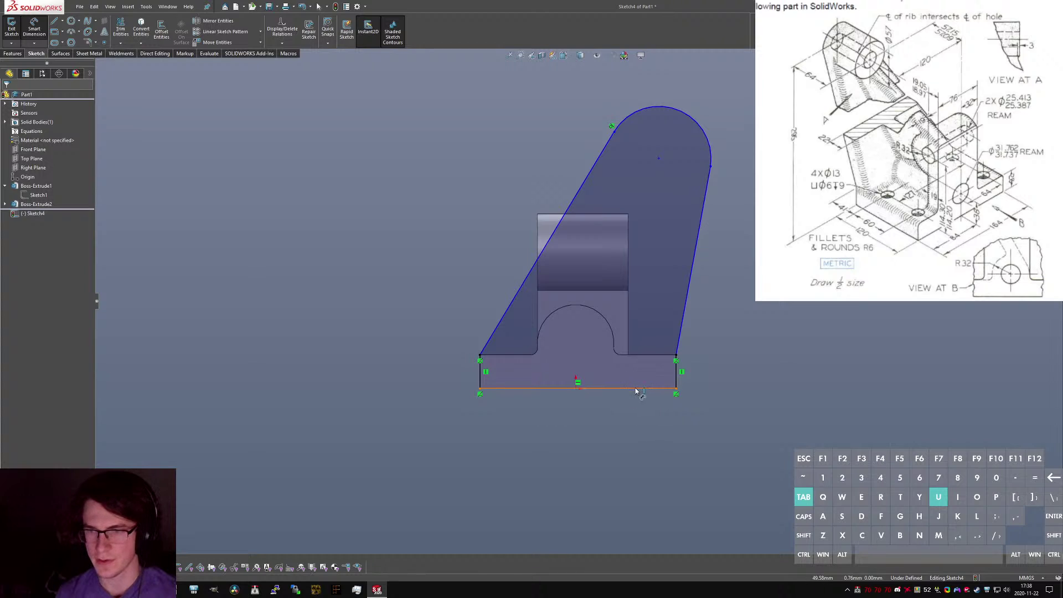
pyautogui.click(658, 159)
pyautogui.click(814, 382)
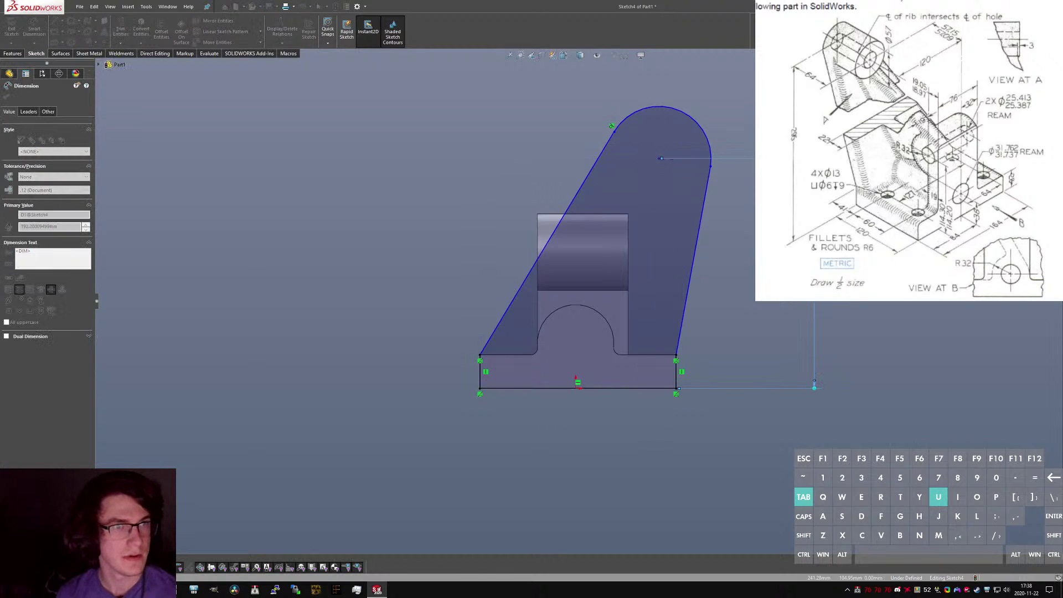
pyautogui.write('295')
pyautogui.press('Return')
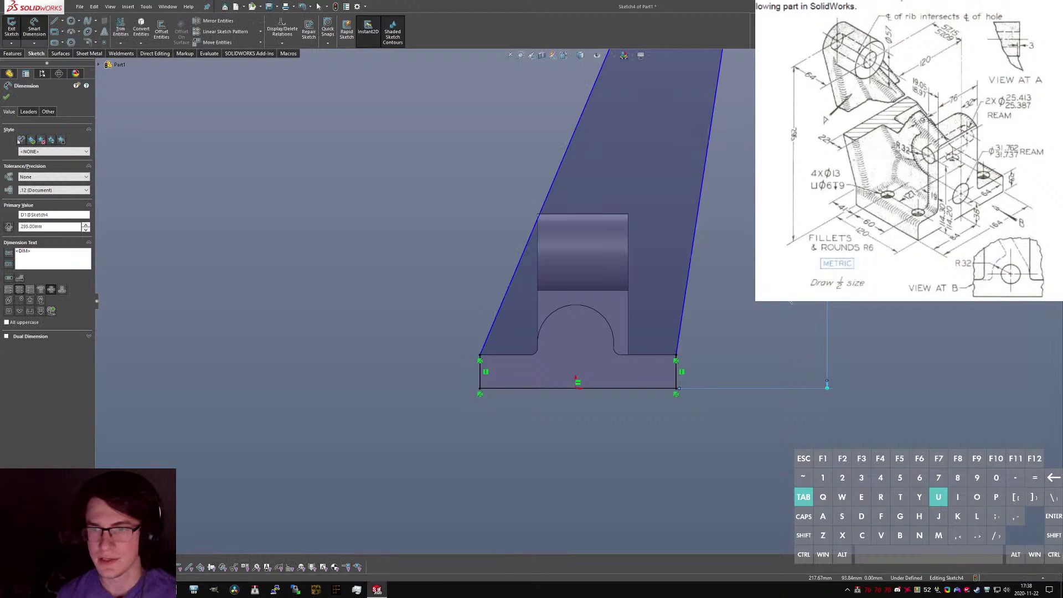
# Dimension the horizontal distance from the origin to the arm arc's center as 120 mm.
pyautogui.scroll(3, 639, 359)
pyautogui.click(577, 352)
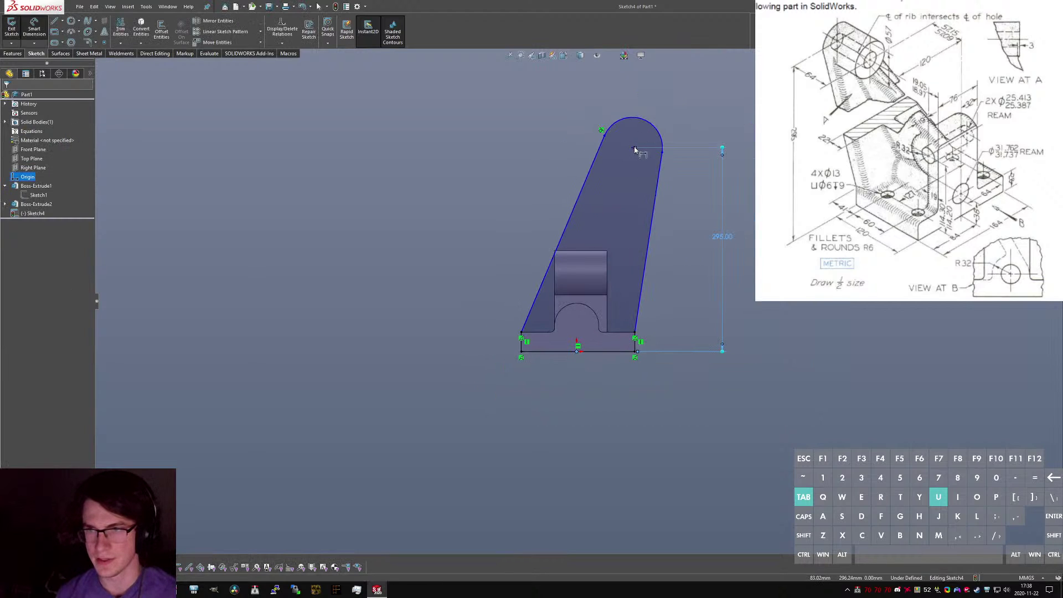
pyautogui.click(632, 147)
pyautogui.click(615, 410)
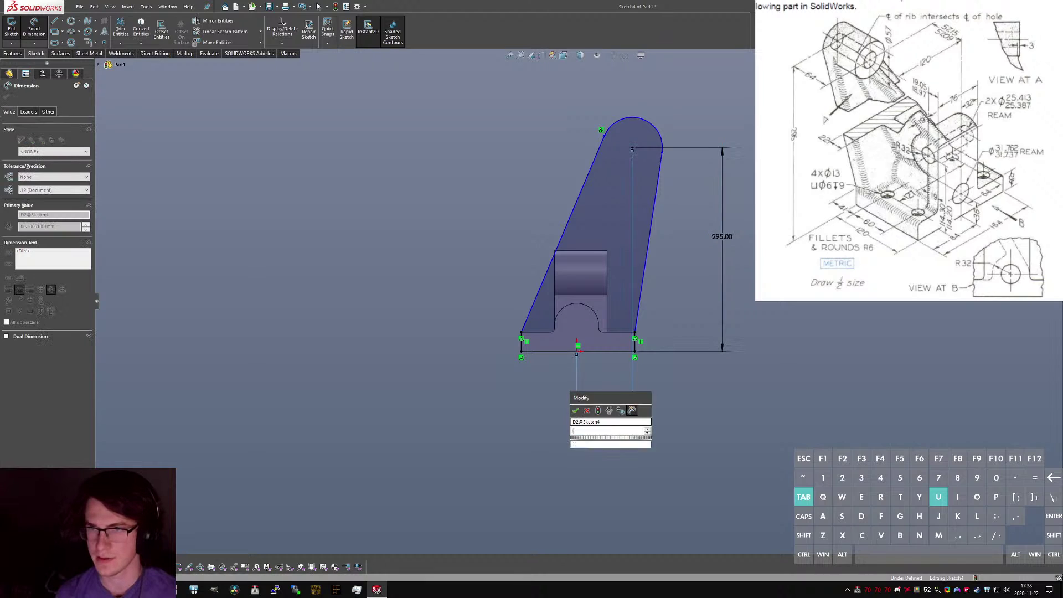
pyautogui.write('120')
pyautogui.press('Return')
# Make the arm's right-hand slanted line tangent to the arc at its upper end.
pyautogui.click(706, 177)
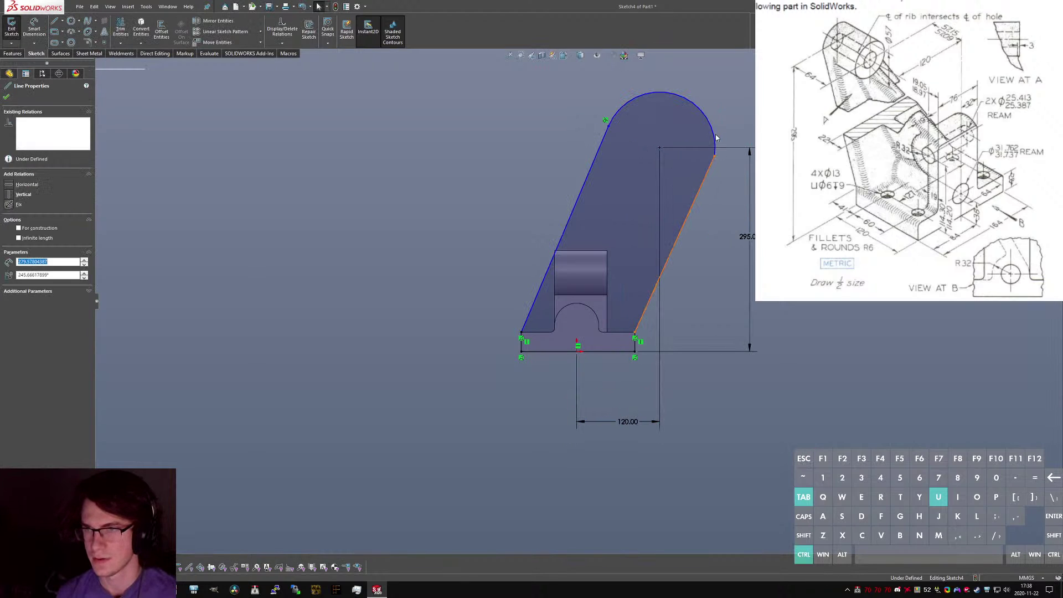
pyautogui.keyDown('ctrl'); pyautogui.click(715, 137); pyautogui.keyUp('ctrl')
pyautogui.press('a')
pyautogui.click(699, 389)
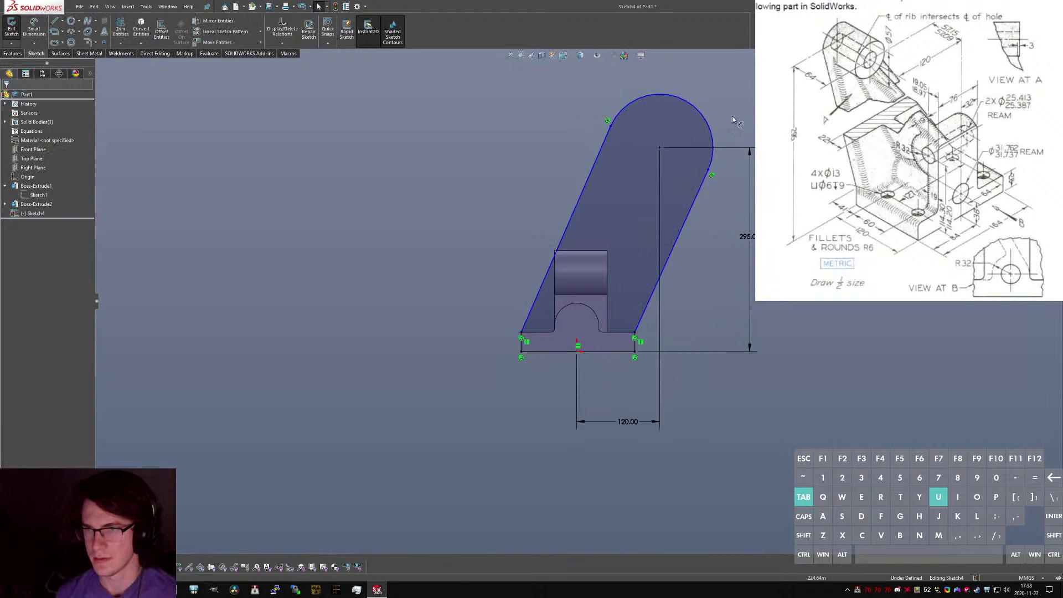
pyautogui.press('d')
pyautogui.click(698, 112)
pyautogui.click(725, 86)
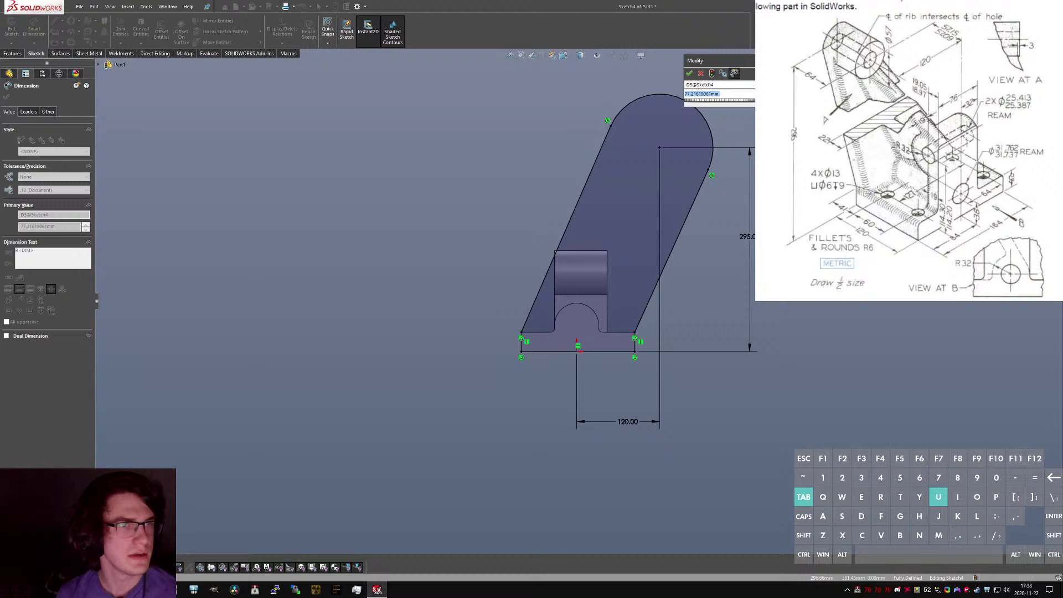
pyautogui.press('Escape')
pyautogui.press('Escape')
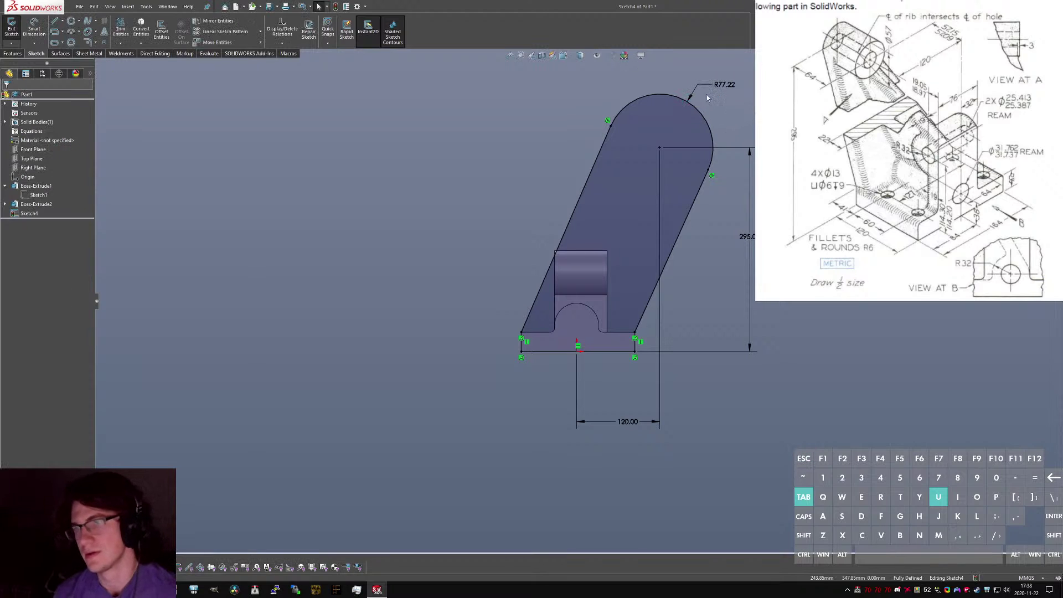
pyautogui.press('Delete')
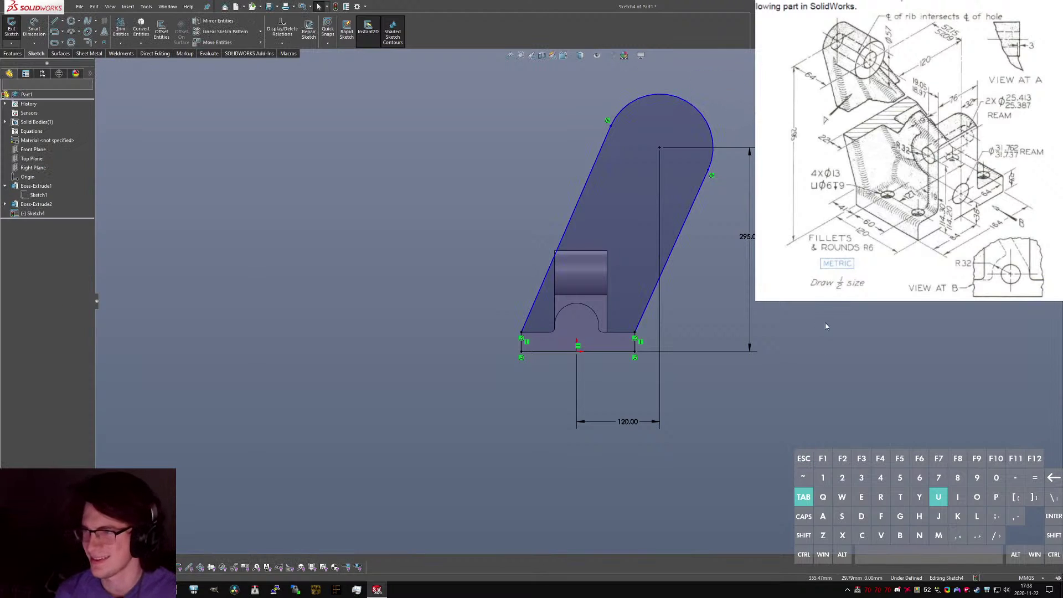
# Dimension the arc at the arm's upper end with a radius of 28.5 mm.
pyautogui.moveTo(826, 325); pyautogui.dragTo(743, 110, button='right')
pyautogui.click(711, 131)
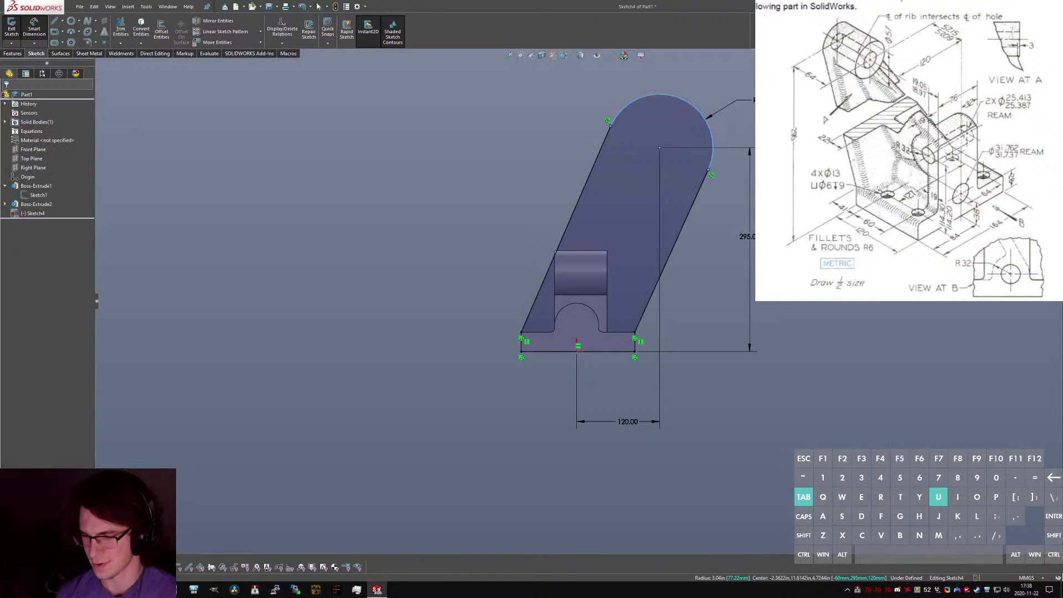
pyautogui.click(737, 108)
pyautogui.write('28.5')
pyautogui.press('Return')
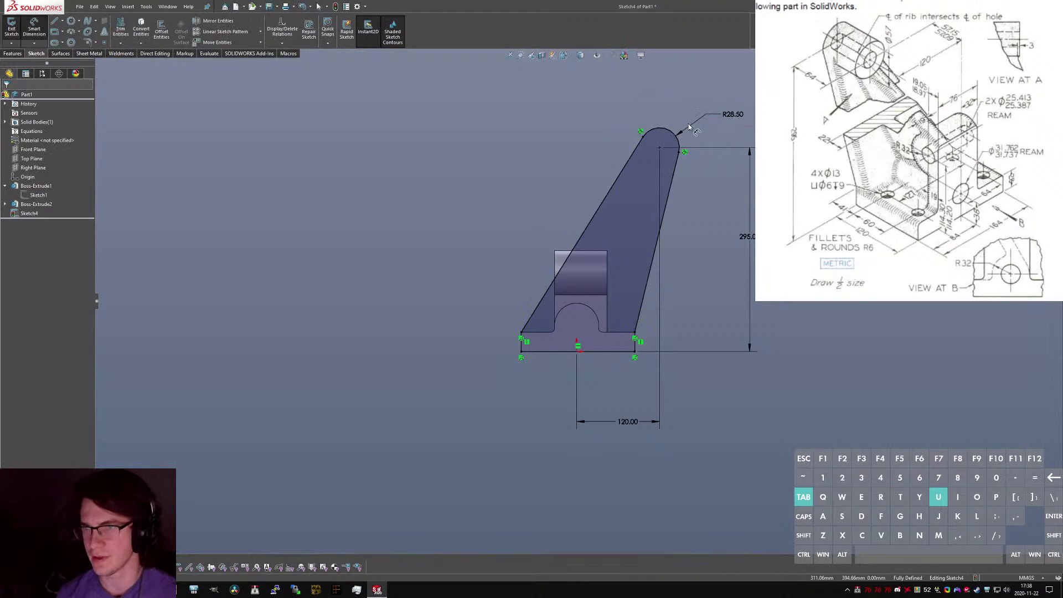
pyautogui.press('Escape')
# Change the display of the arm arc's radius dimension to a diameter.
pyautogui.rightClick(742, 115)
pyautogui.moveTo(750, 276)
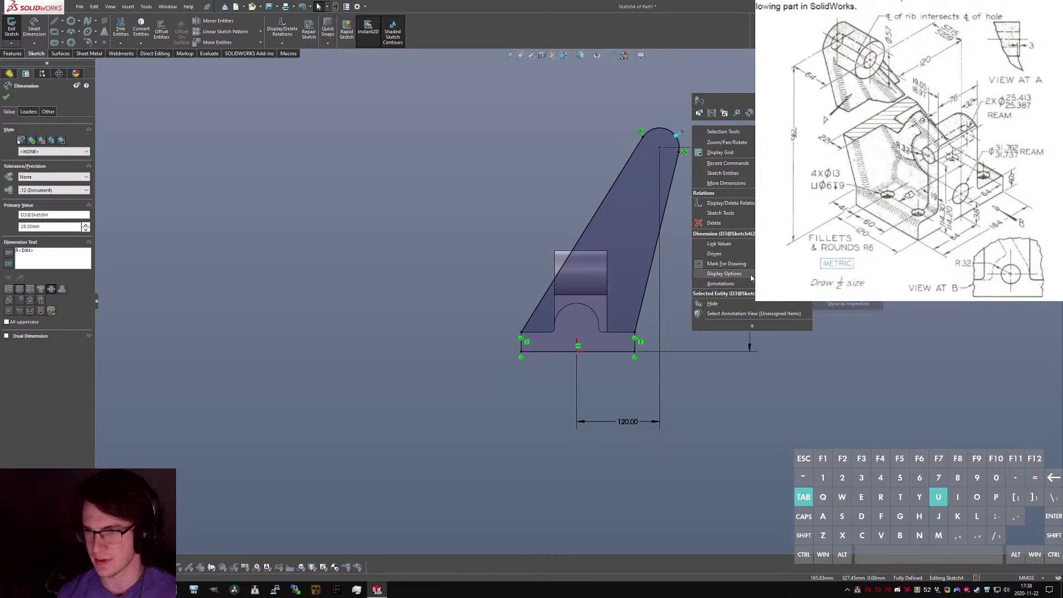
pyautogui.click(846, 273)
pyautogui.click(703, 182)
pyautogui.scroll(1, 686, 164)
pyautogui.scroll(-1, 683, 159)
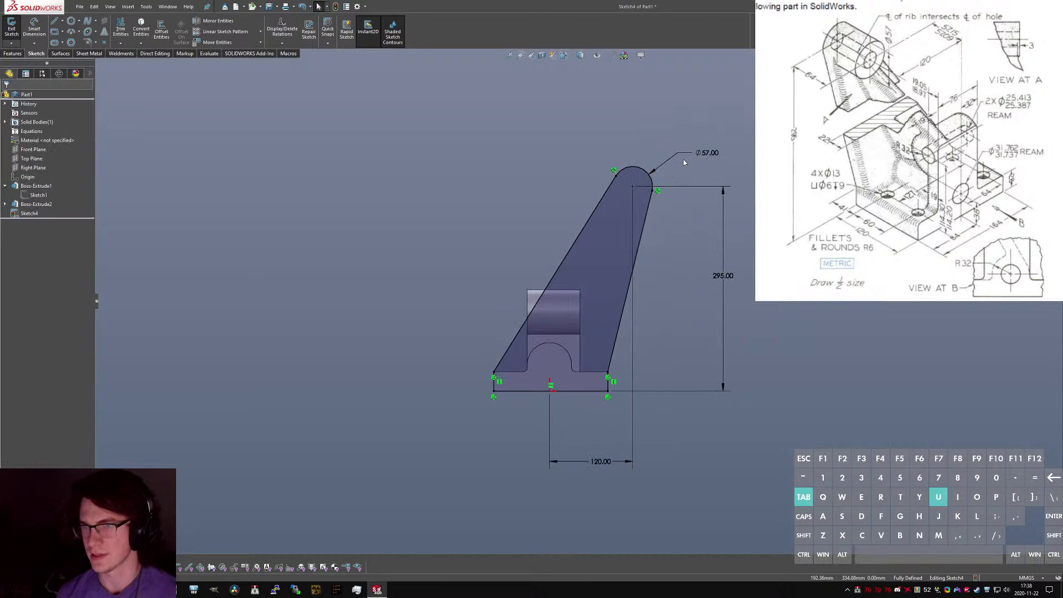
# Extrude the arm profile 22 mm toward the upright, merged with the base.
pyautogui.moveTo(683, 161); pyautogui.dragTo(615, 224, button='middle')
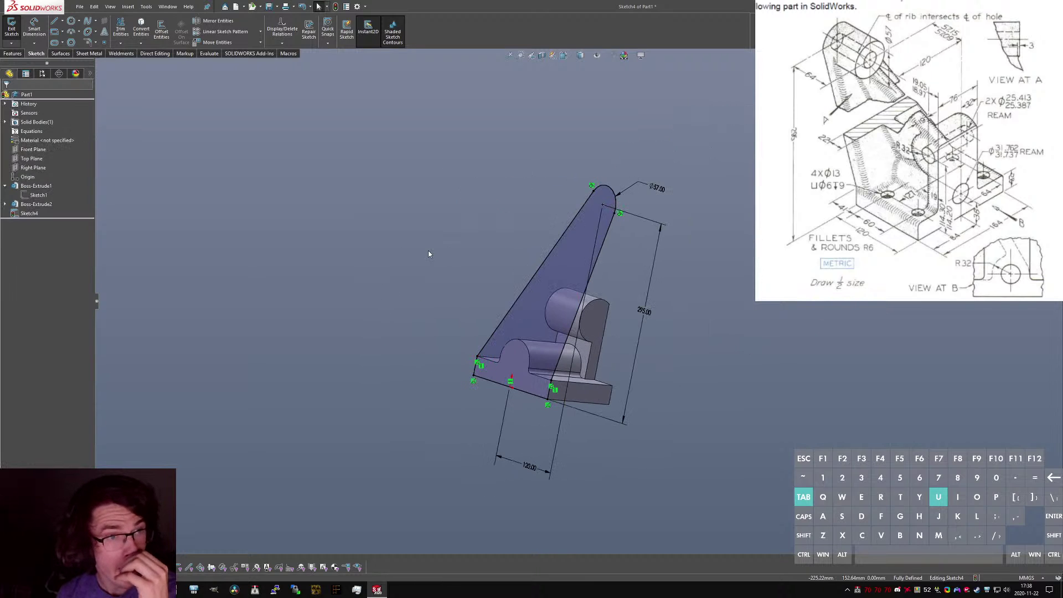
pyautogui.click(12, 33)
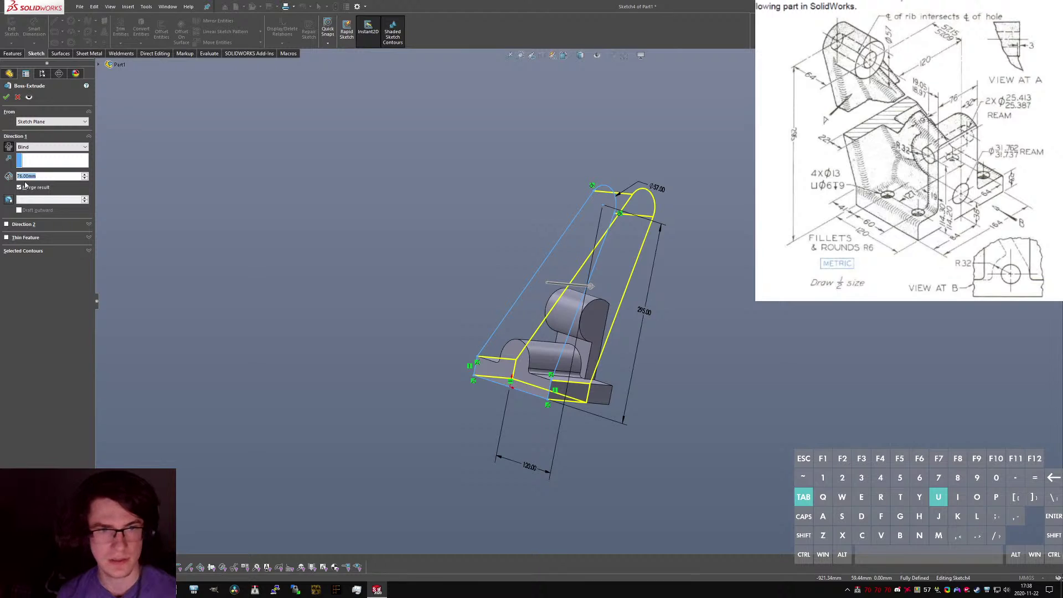
pyautogui.write('22')
pyautogui.press('Return')
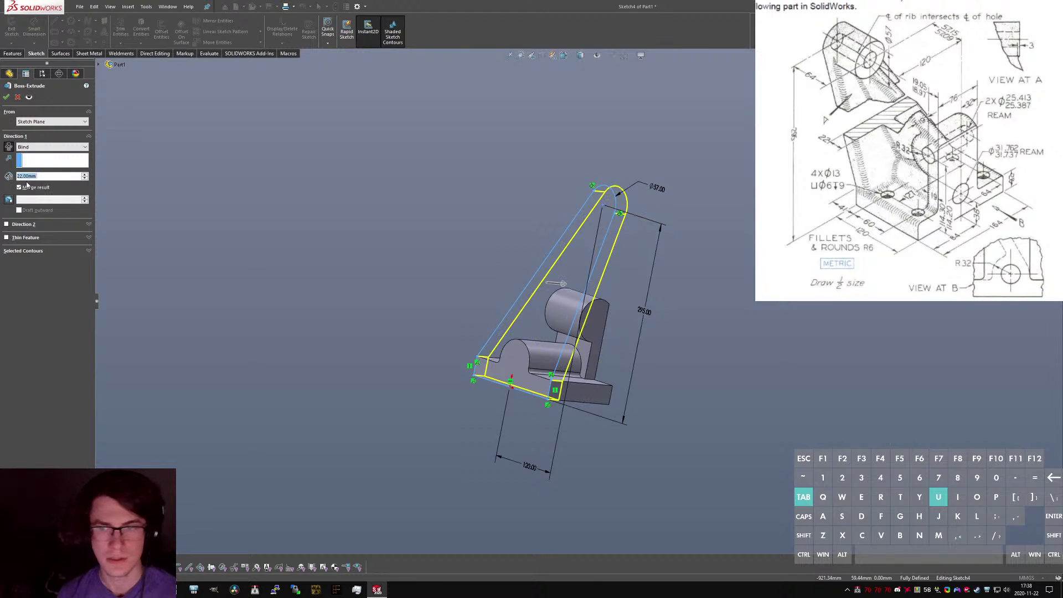
pyautogui.click(7, 98)
pyautogui.moveTo(326, 240); pyautogui.dragTo(463, 266, button='middle')
pyautogui.scroll(-4, 588, 327)
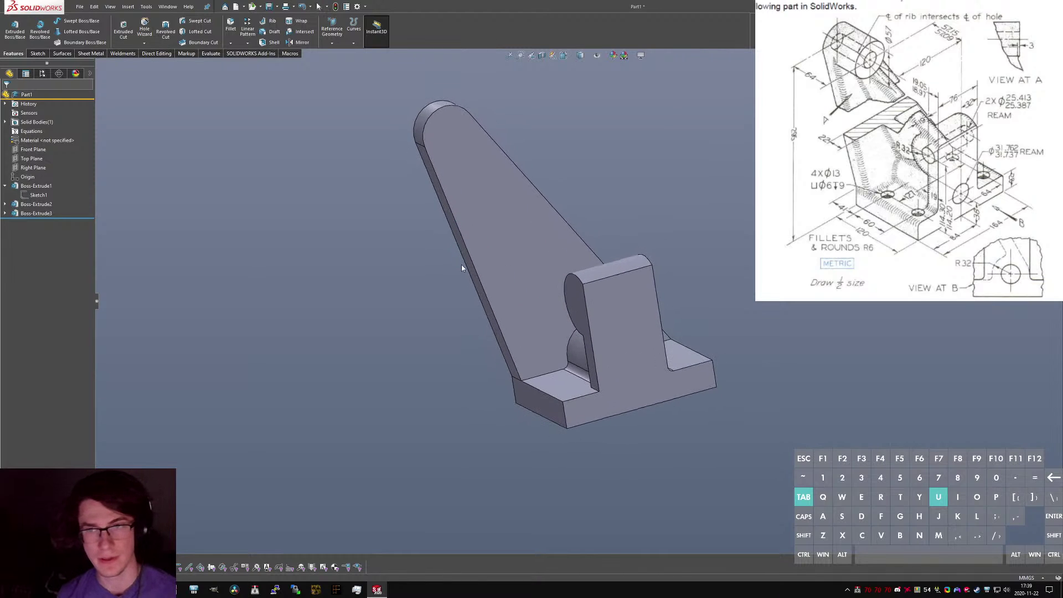
# Start a new extrusion sketch on the arm's inner face and draw a circle near its rounded end.
pyautogui.click(597, 161)
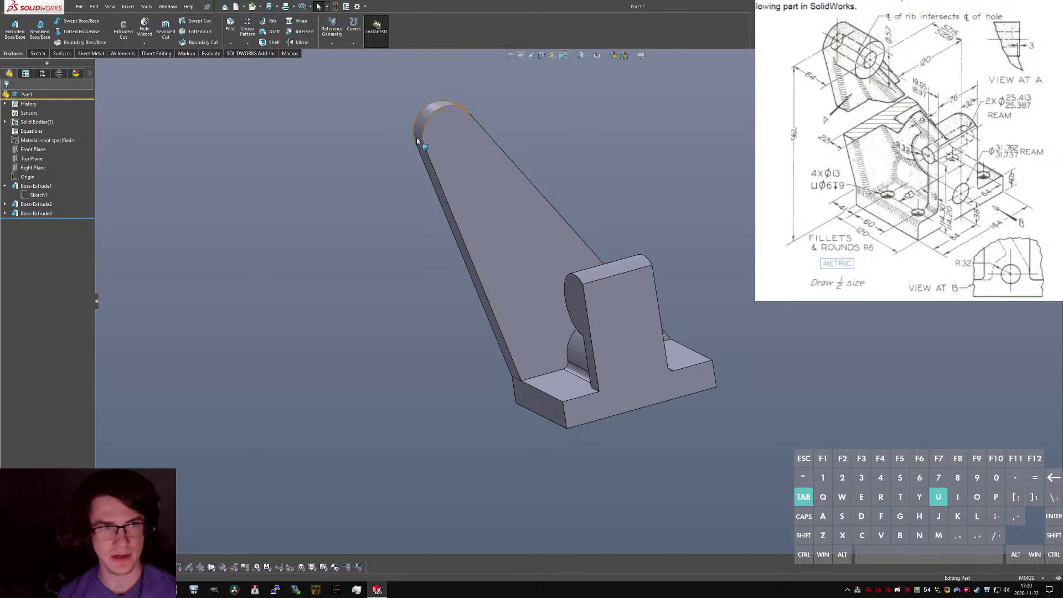
pyautogui.moveTo(413, 128); pyautogui.dragTo(678, 164, button='middle')
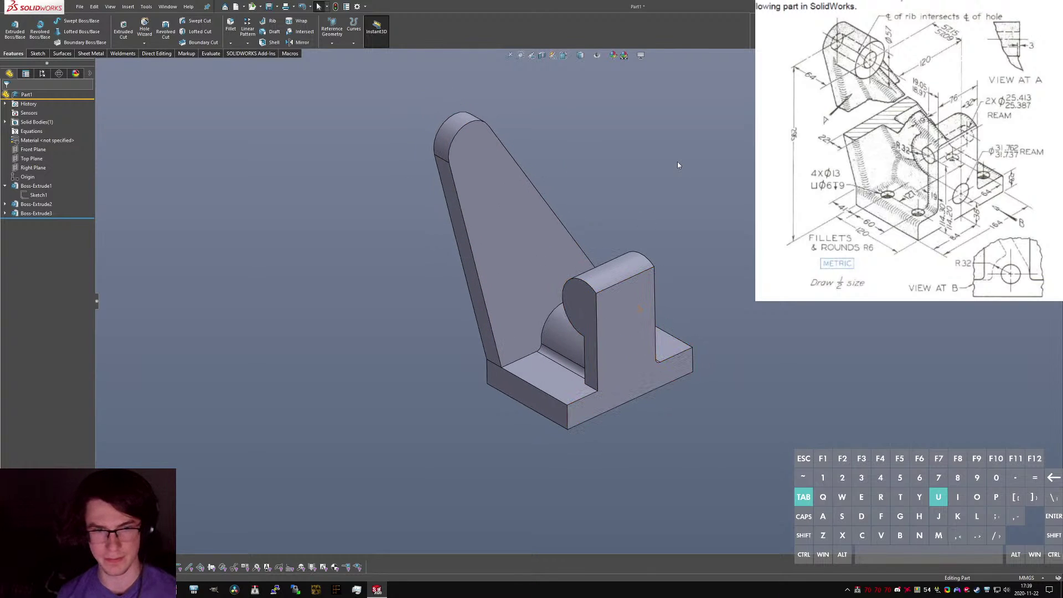
pyautogui.click(677, 165)
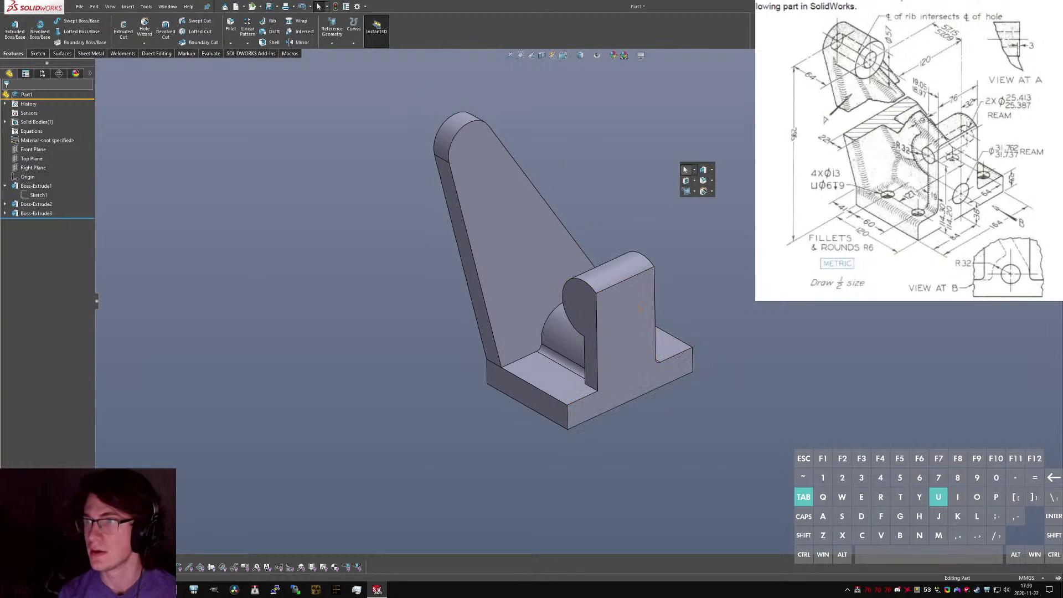
pyautogui.press('Return')
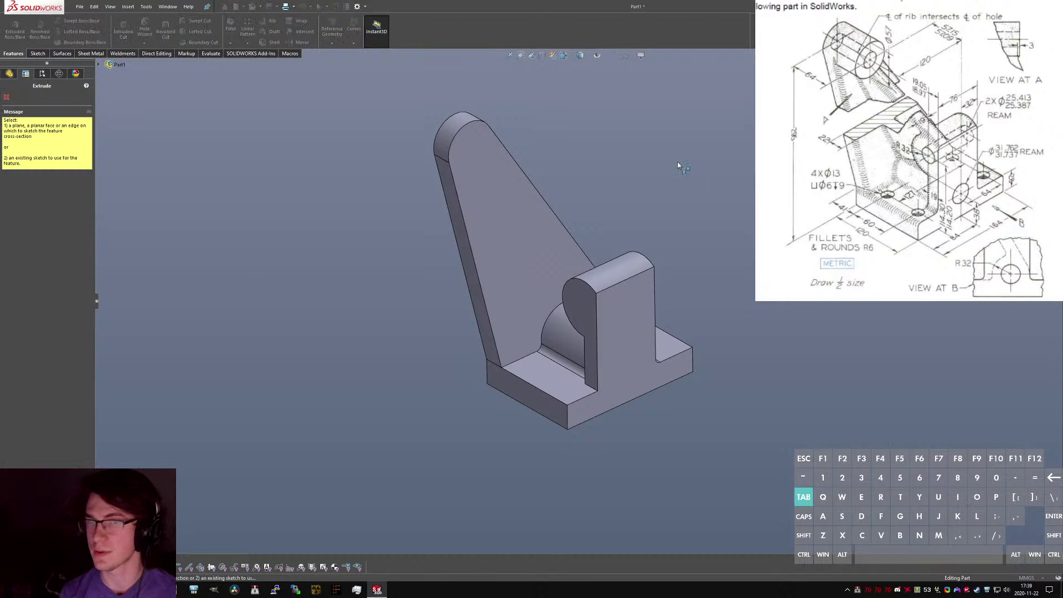
pyautogui.click(455, 167)
pyautogui.click(71, 23)
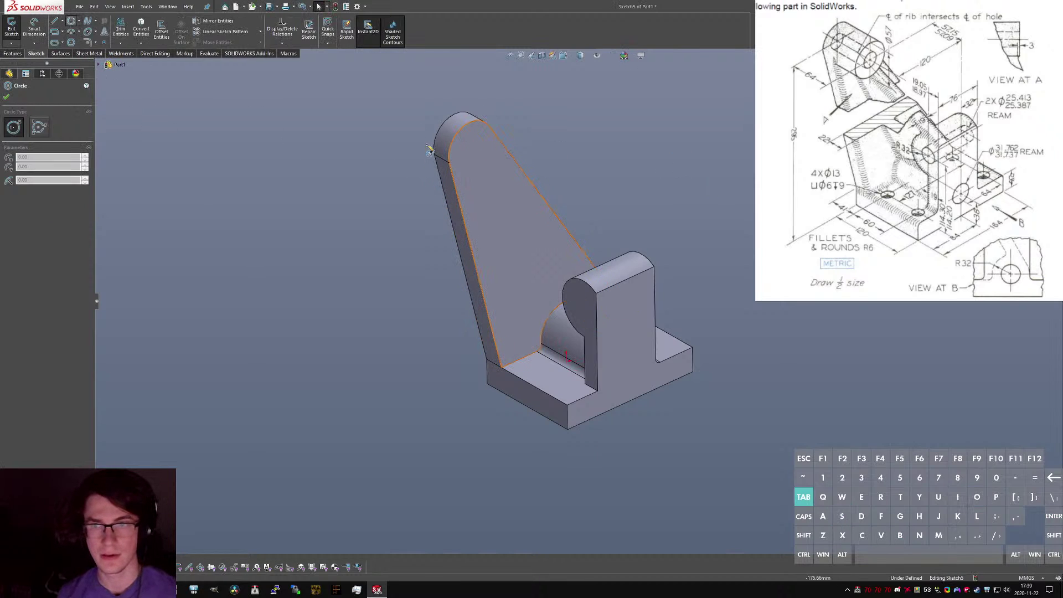
pyautogui.click(480, 153)
pyautogui.click(465, 139)
pyautogui.press('Escape')
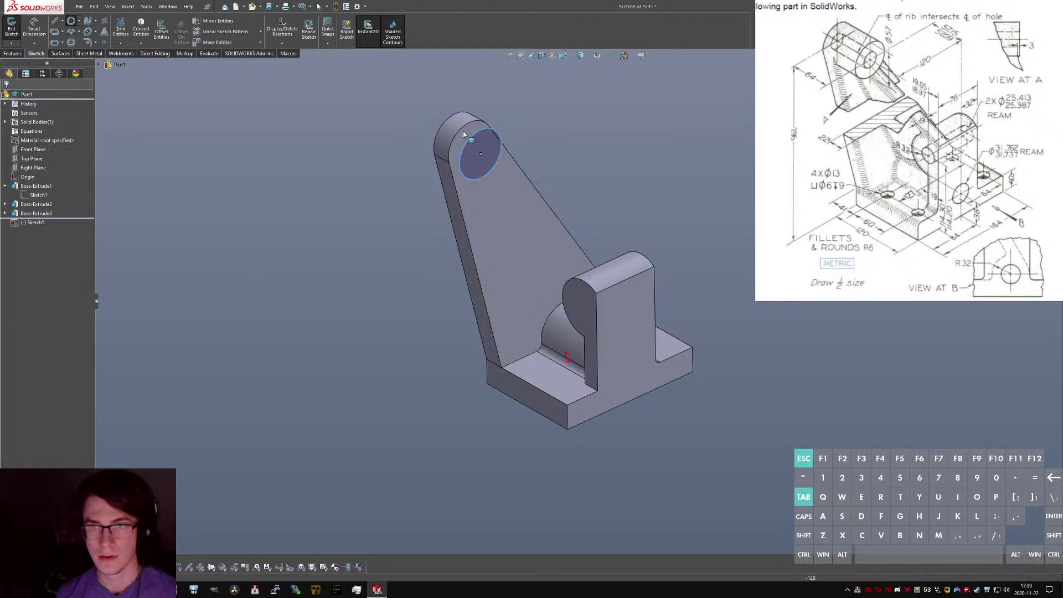
# Make the circle coradial with the arm's rounded edge.
pyautogui.click(457, 137)
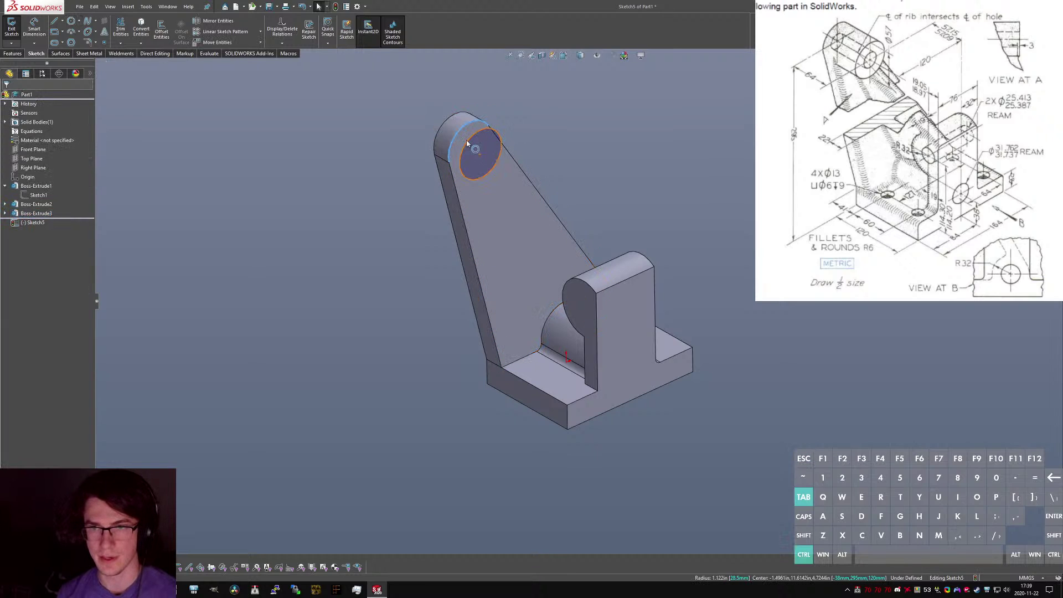
pyautogui.keyDown('ctrl'); pyautogui.click(464, 145); pyautogui.keyUp('ctrl')
pyautogui.click(11, 231)
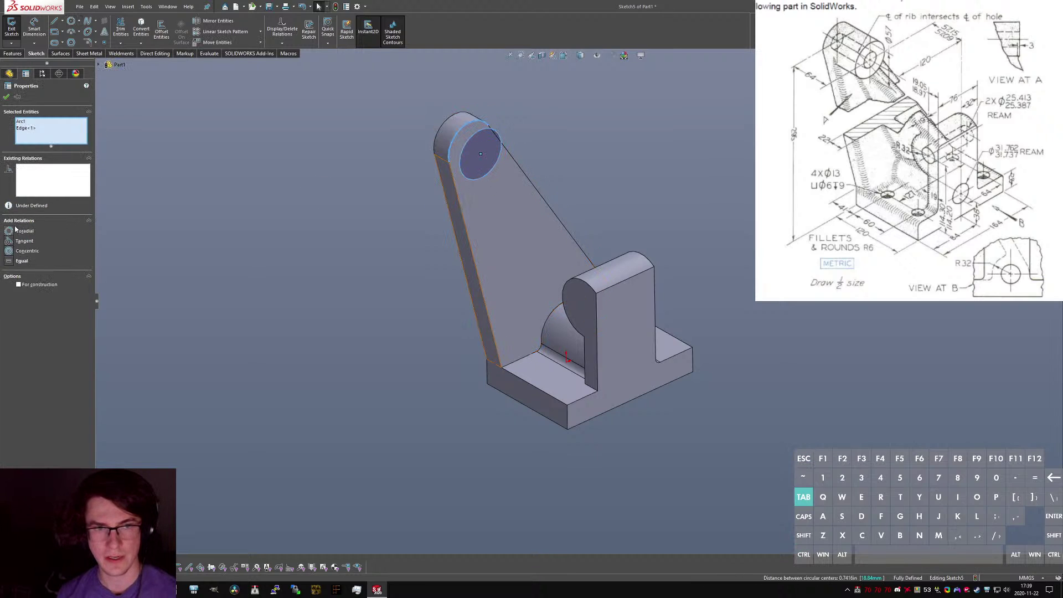
pyautogui.press('Escape')
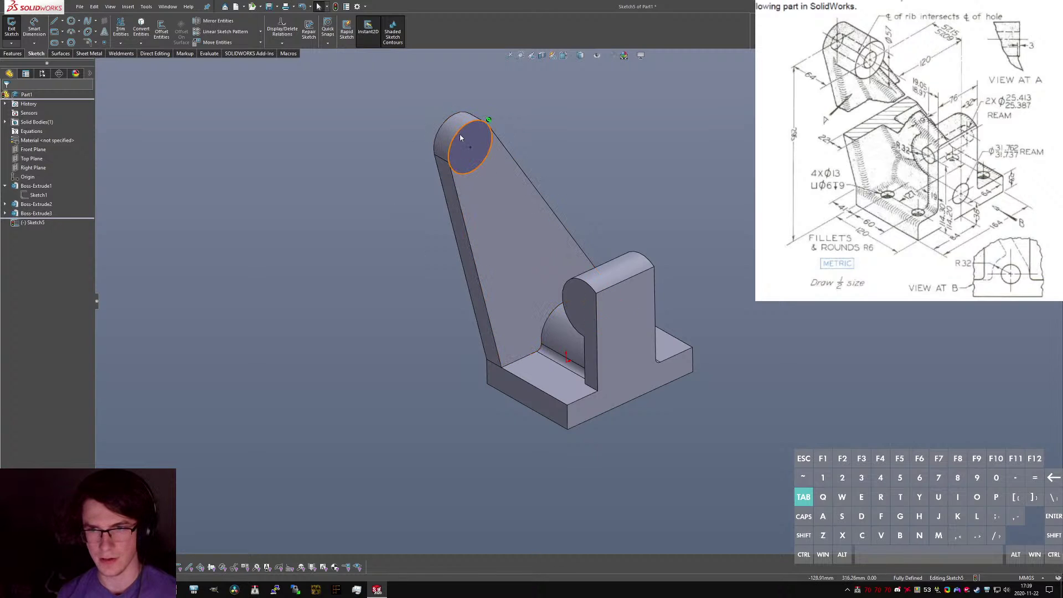
pyautogui.scroll(-5, 468, 144)
# Close the circle sketch without extruding it.
pyautogui.click(17, 33)
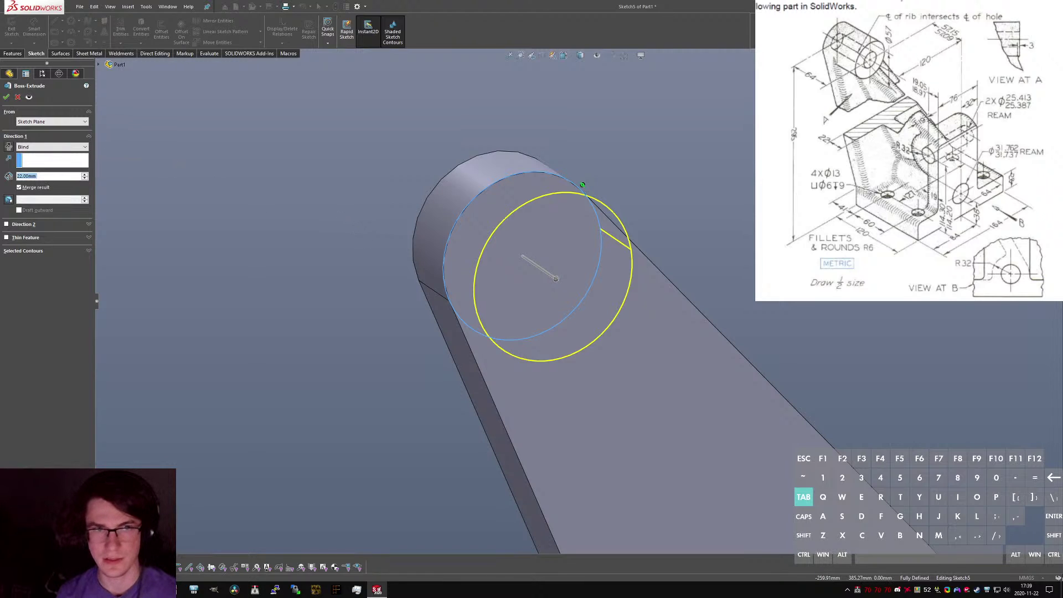
pyautogui.press('Escape')
pyautogui.rightClick(26, 222)
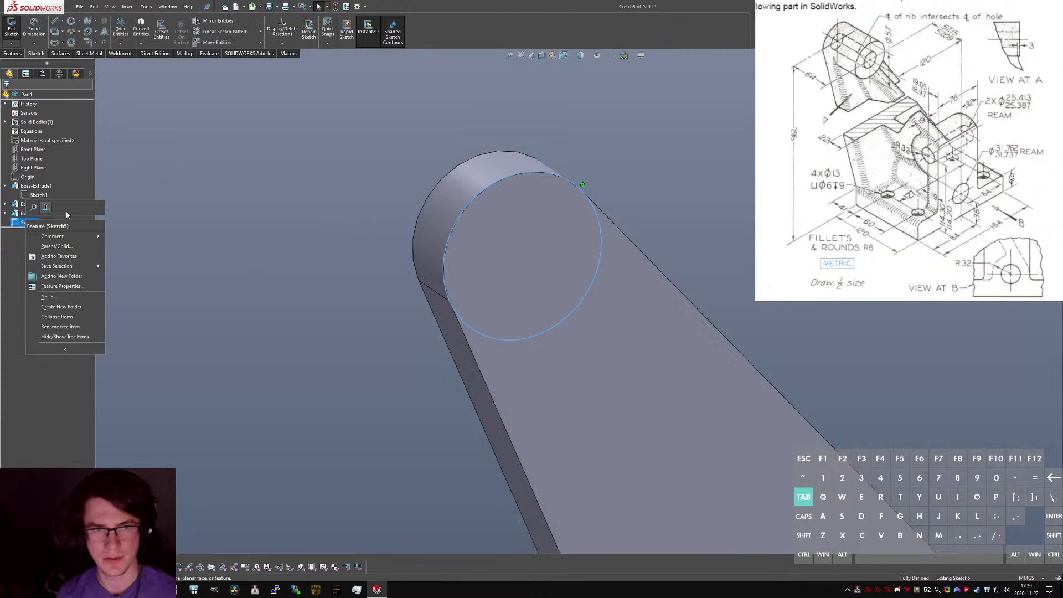
pyautogui.click(47, 209)
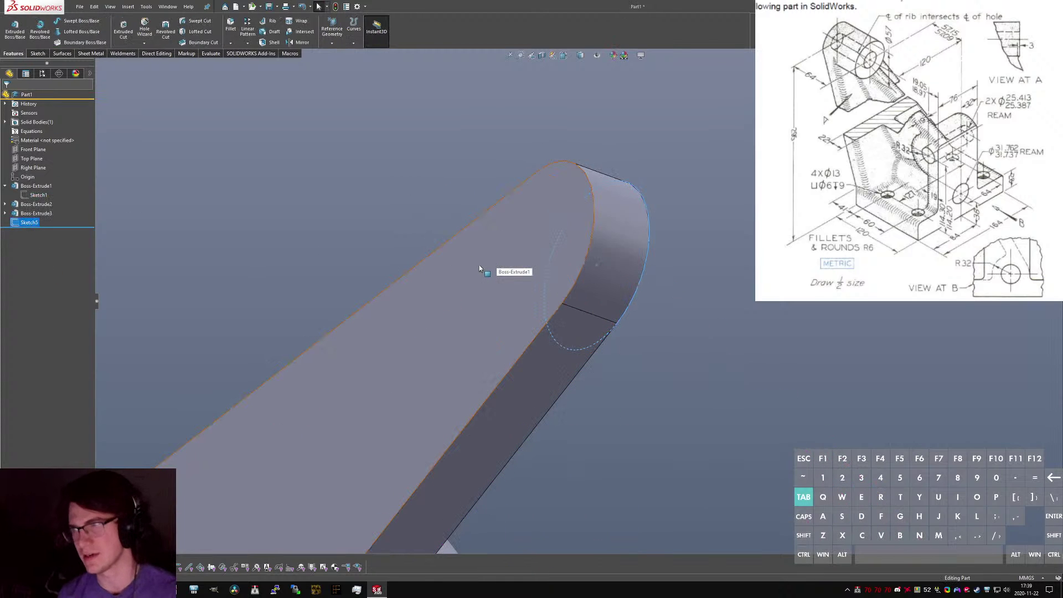
pyautogui.moveTo(477, 265); pyautogui.dragTo(396, 257, button='middle')
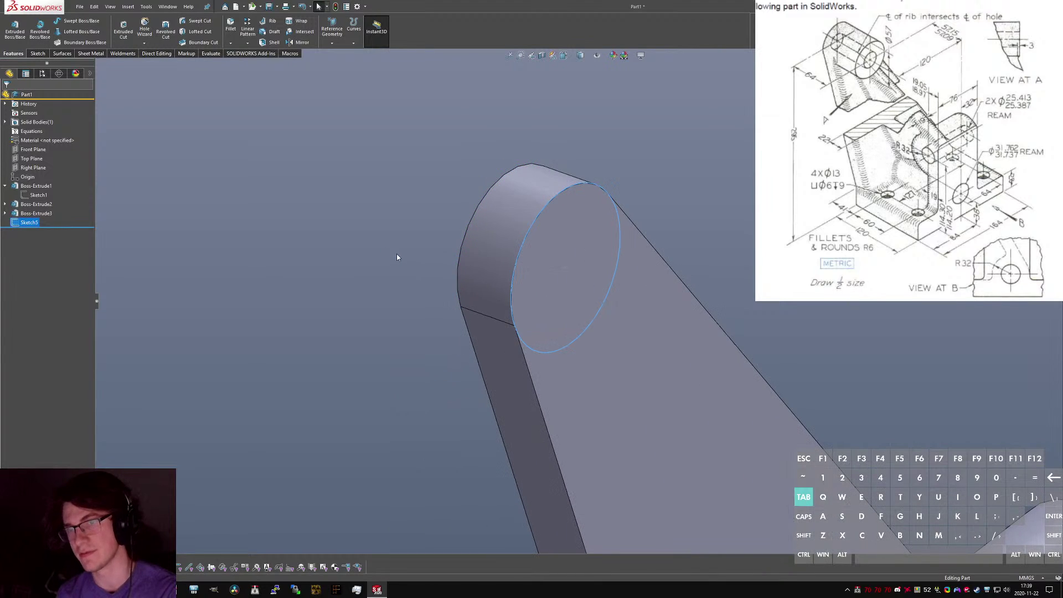
pyautogui.moveTo(475, 267); pyautogui.dragTo(481, 263, button='middle')
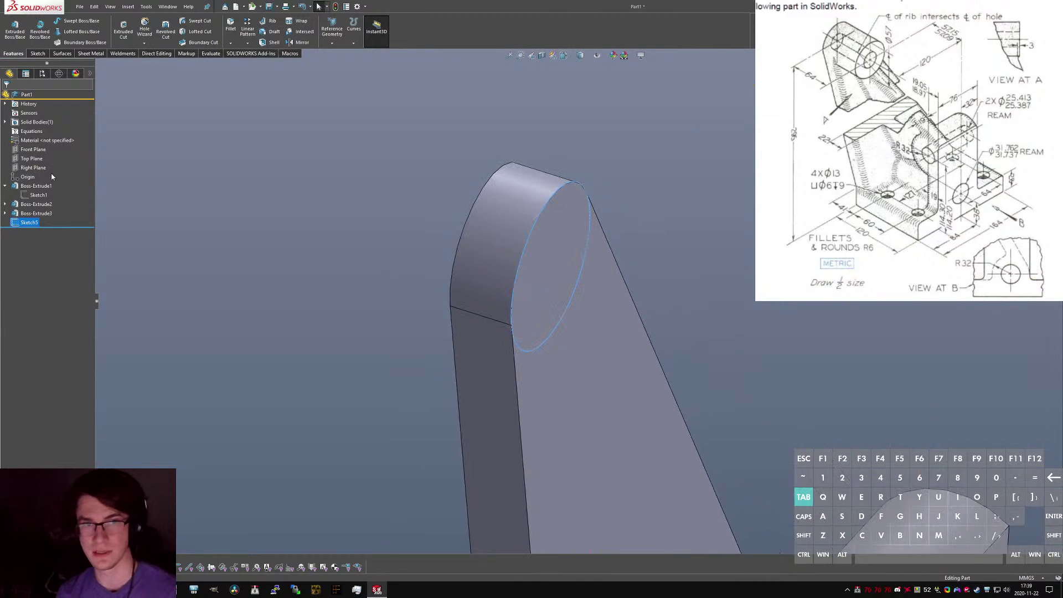
# Change the circle sketch's plane to the arm's outer face.
pyautogui.rightClick(27, 222)
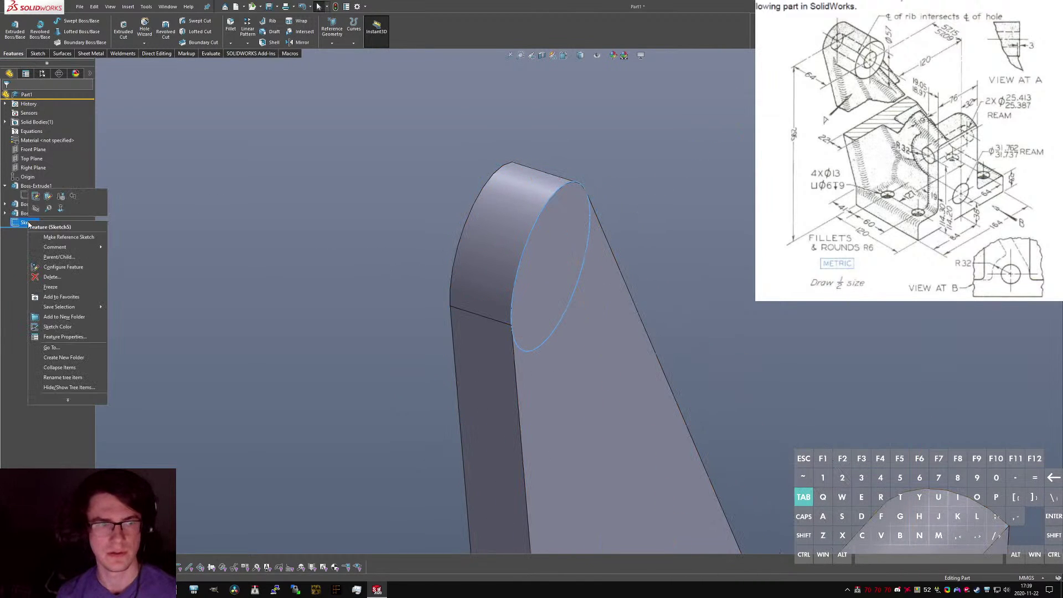
pyautogui.click(48, 195)
pyautogui.moveTo(553, 277)
pyautogui.mouseDown(button='middle')
pyautogui.moveTo(569, 292)
pyautogui.moveTo(439, 289)
pyautogui.moveTo(447, 263)
pyautogui.mouseUp(button='middle')
pyautogui.rightClick(448, 264)
pyautogui.click(483, 320)
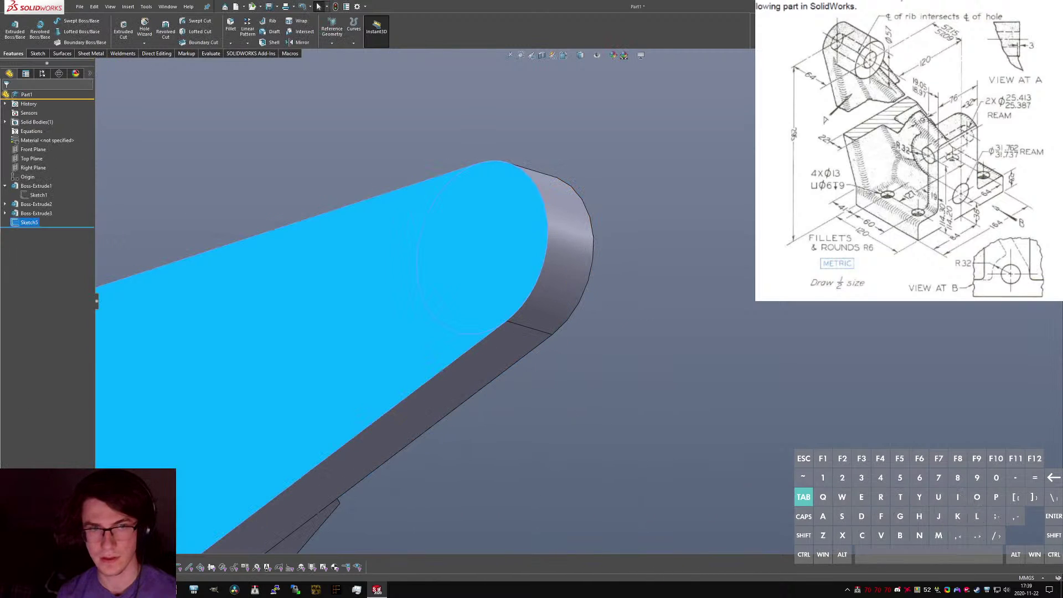
pyautogui.click(29, 221)
pyautogui.click(47, 206)
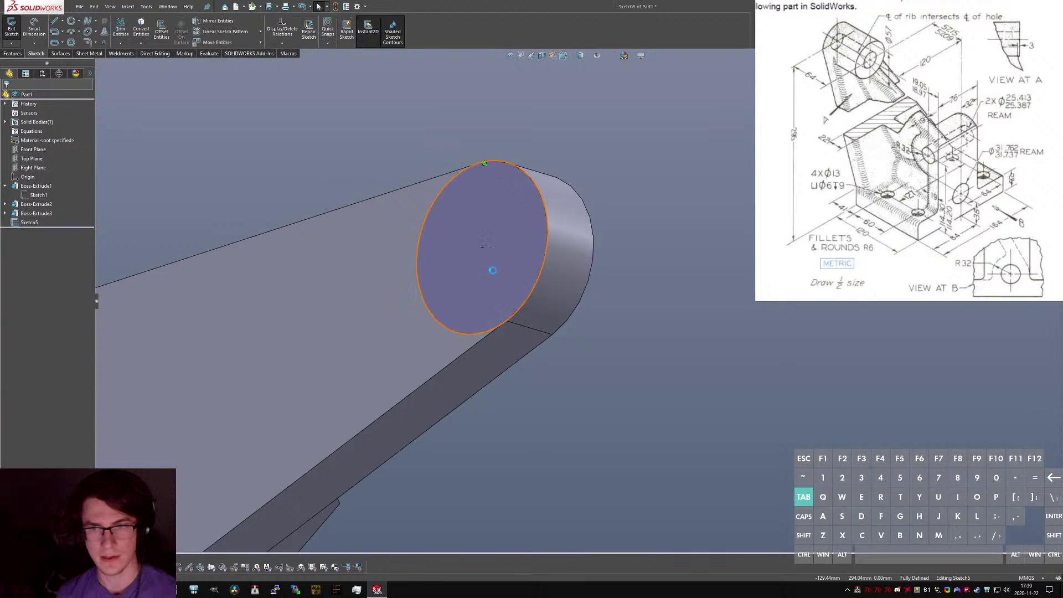
pyautogui.click(11, 28)
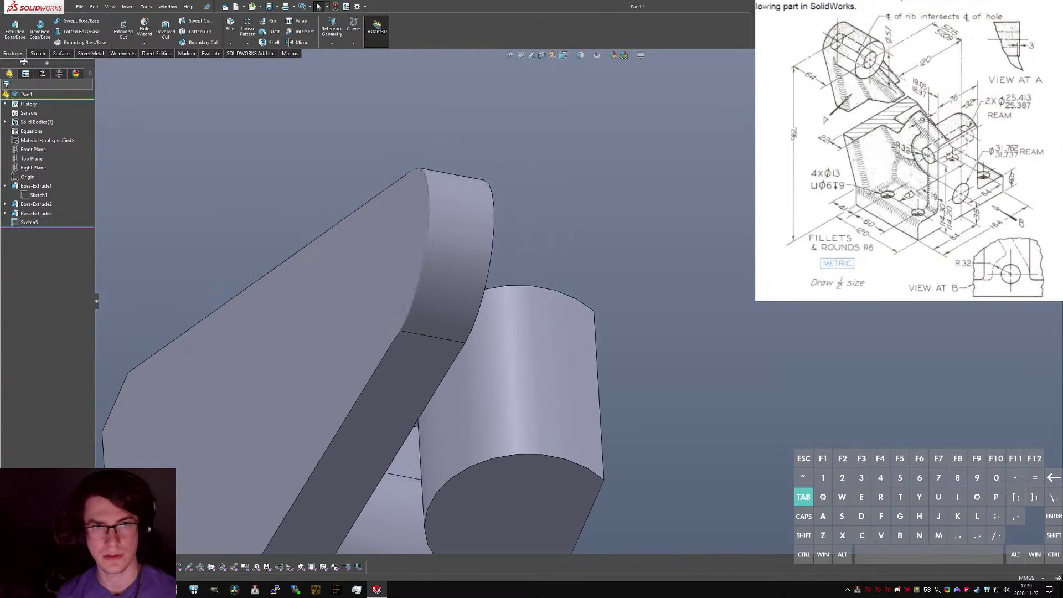
# Reopen the circle sketch, remove the circle's existing relation and move the circle away from the arm's rounded edge.
pyautogui.click(37, 224)
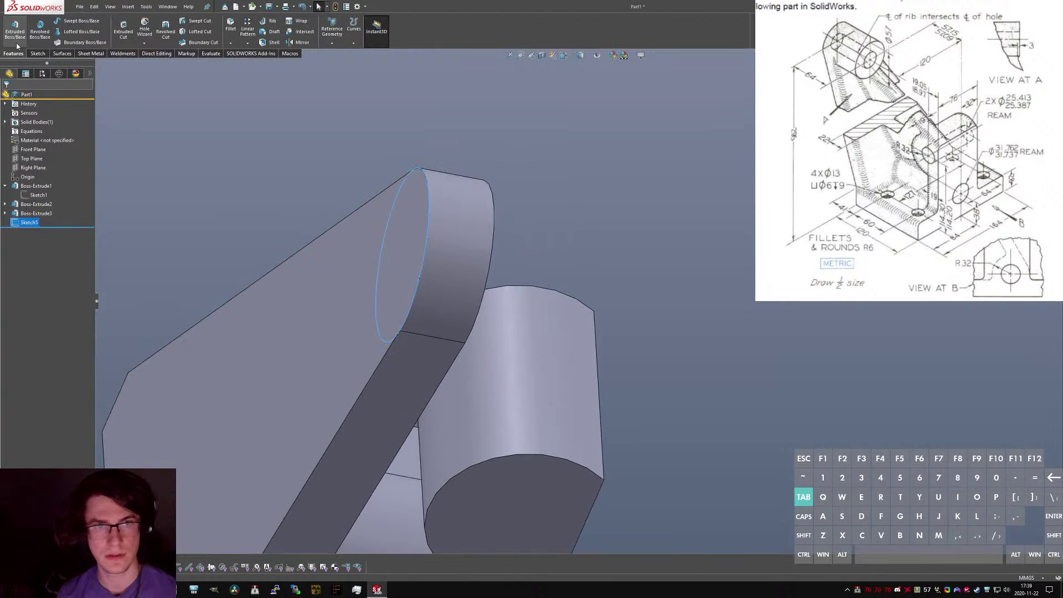
pyautogui.rightClick(28, 222)
pyautogui.click(35, 197)
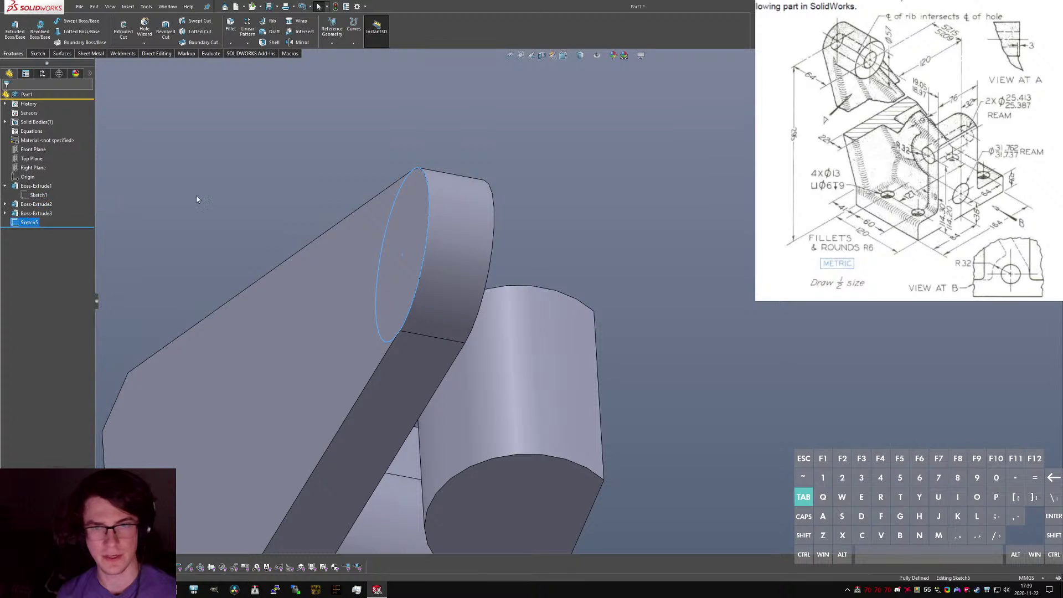
pyautogui.click(420, 174)
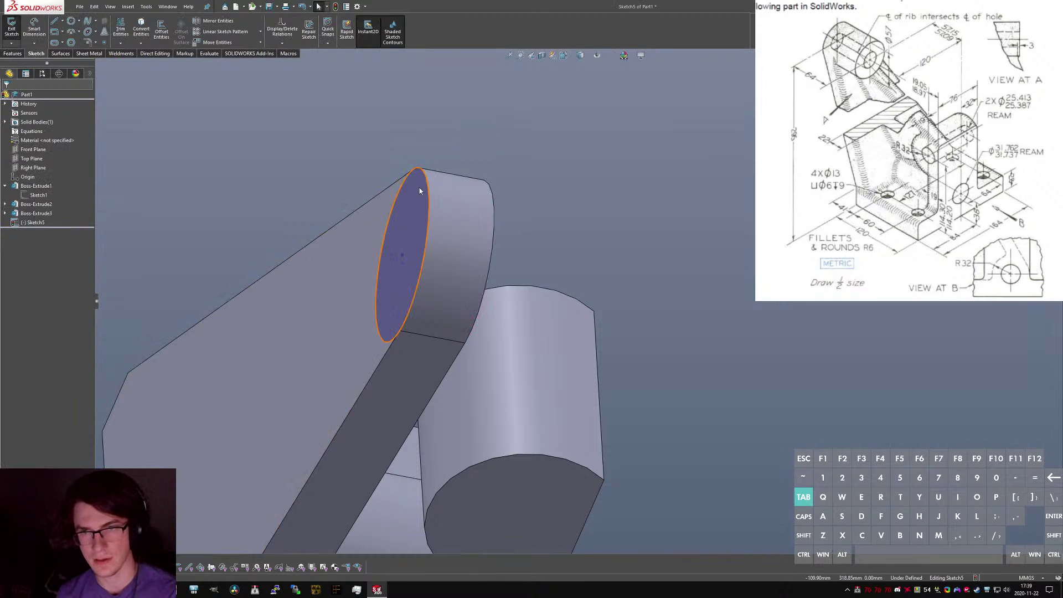
pyautogui.moveTo(401, 253); pyautogui.dragTo(372, 251)
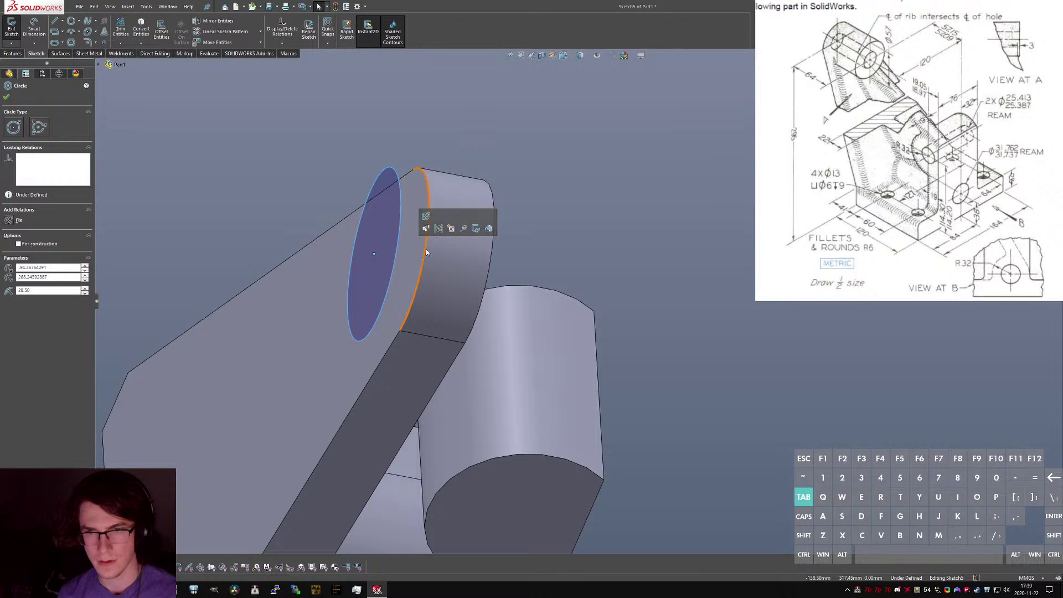
# Make the circle coradial with the rounded edge of the arm's outer face and close the sketch.
pyautogui.click(427, 251)
pyautogui.keyDown('ctrl'); pyautogui.click(396, 251); pyautogui.keyUp('ctrl')
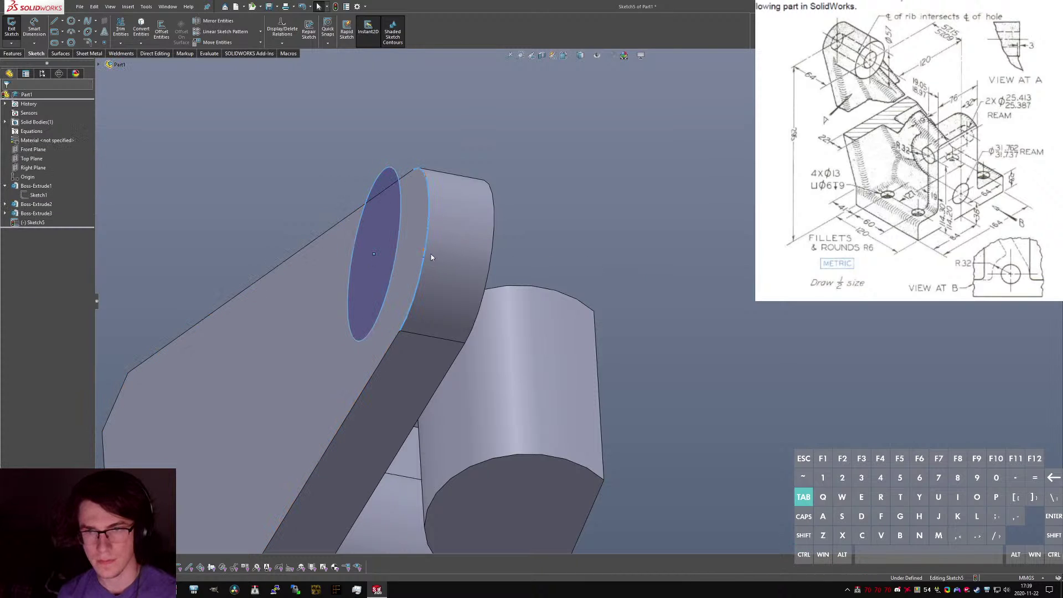
pyautogui.keyDown('ctrl'); pyautogui.click(396, 248); pyautogui.keyUp('ctrl')
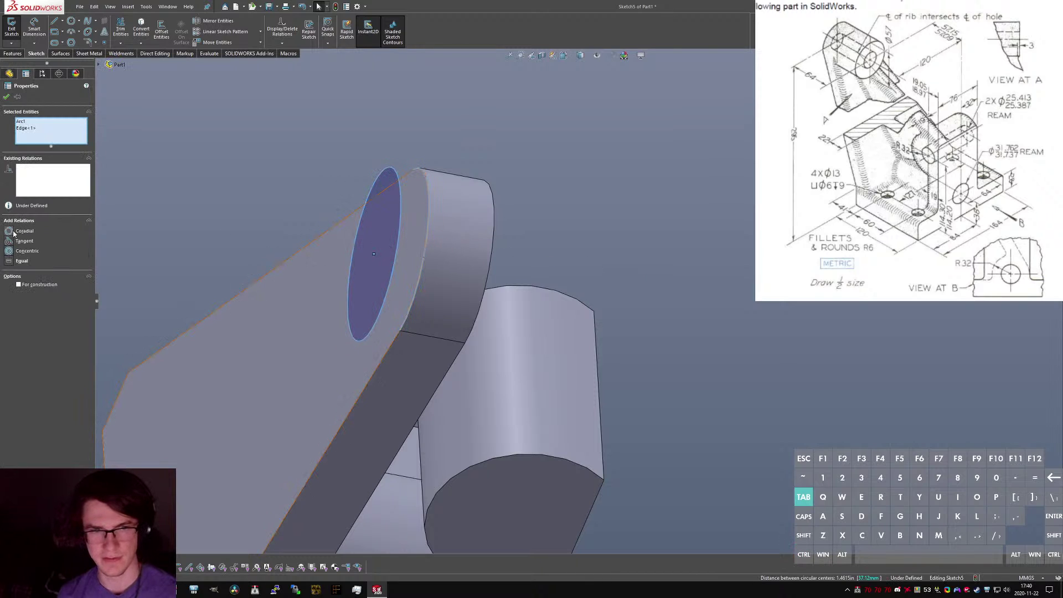
pyautogui.click(9, 231)
pyautogui.click(586, 180)
pyautogui.click(11, 26)
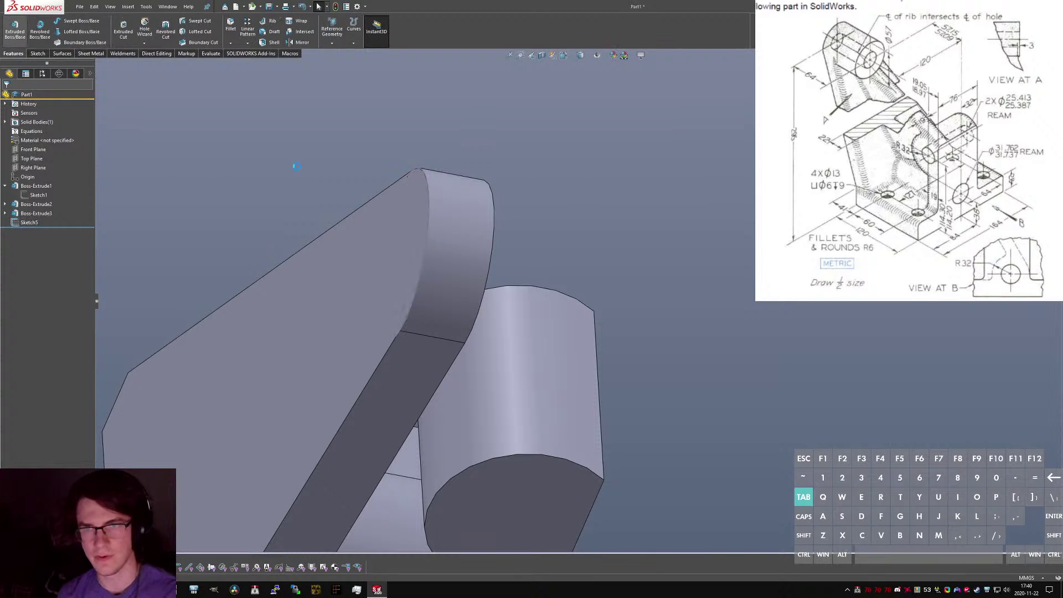
# Extrude the circle 64 mm through the arm towards its inner side, merging it with the body.
pyautogui.click(14, 34)
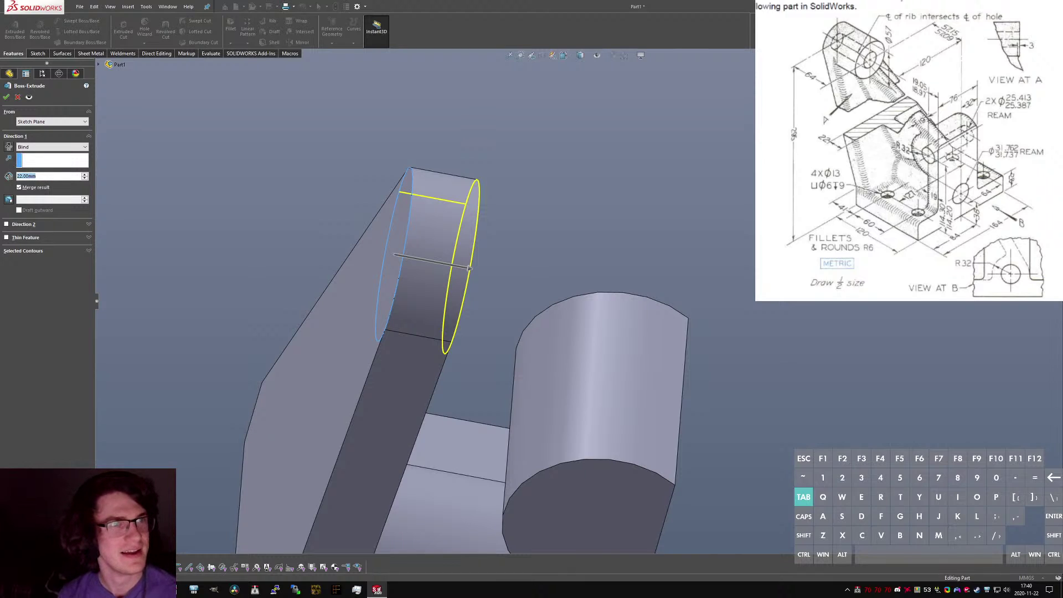
pyautogui.moveTo(470, 268); pyautogui.dragTo(597, 291)
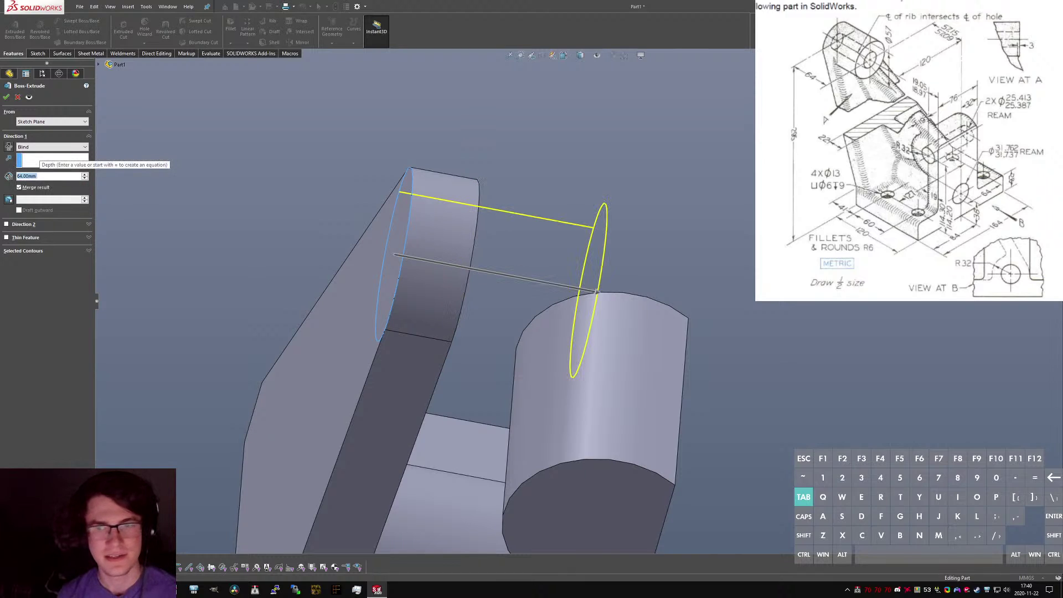
pyautogui.click(7, 98)
pyautogui.moveTo(451, 143); pyautogui.dragTo(625, 347, button='middle')
pyautogui.scroll(-3, 626, 347)
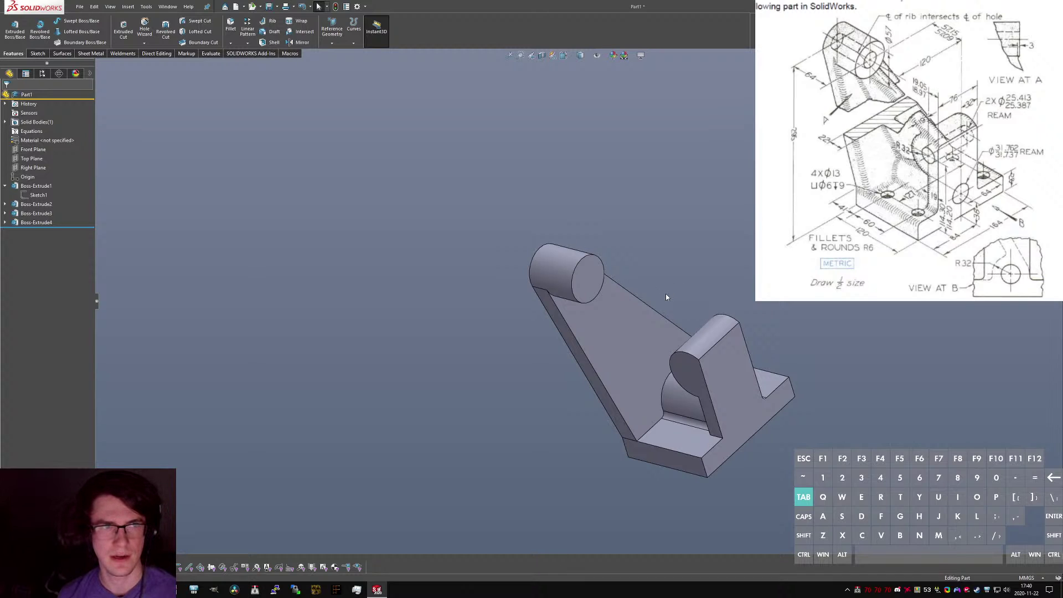
pyautogui.moveTo(666, 297); pyautogui.dragTo(687, 266, button='middle')
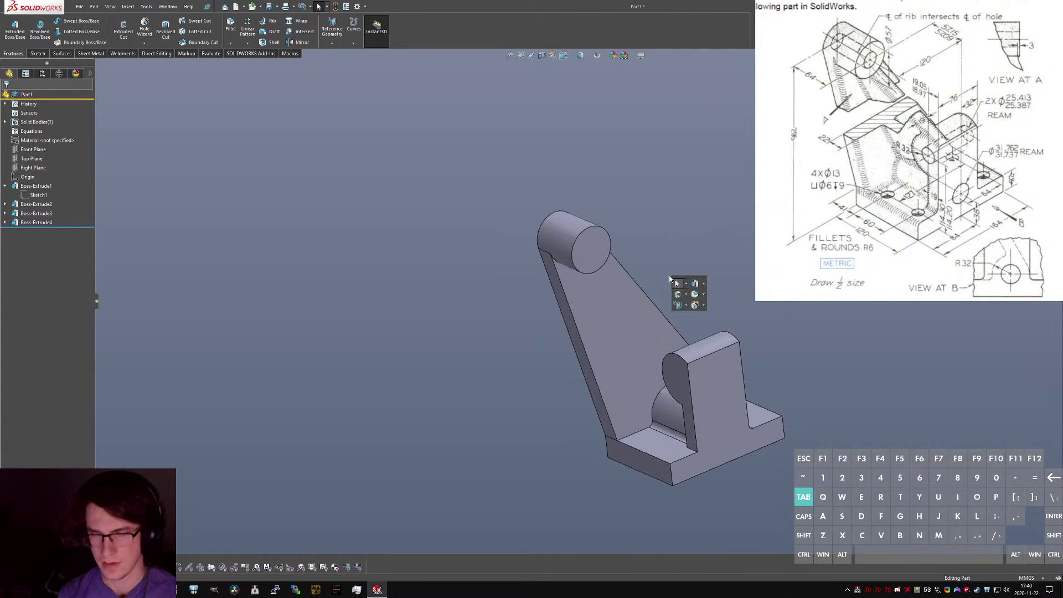
pyautogui.press('Escape')
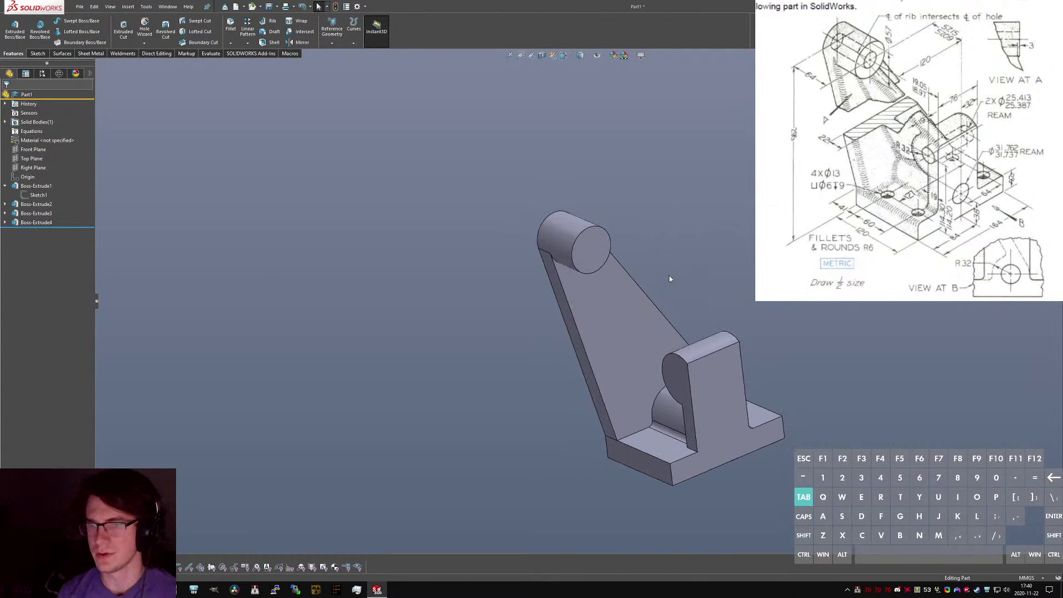
pyautogui.click(675, 412)
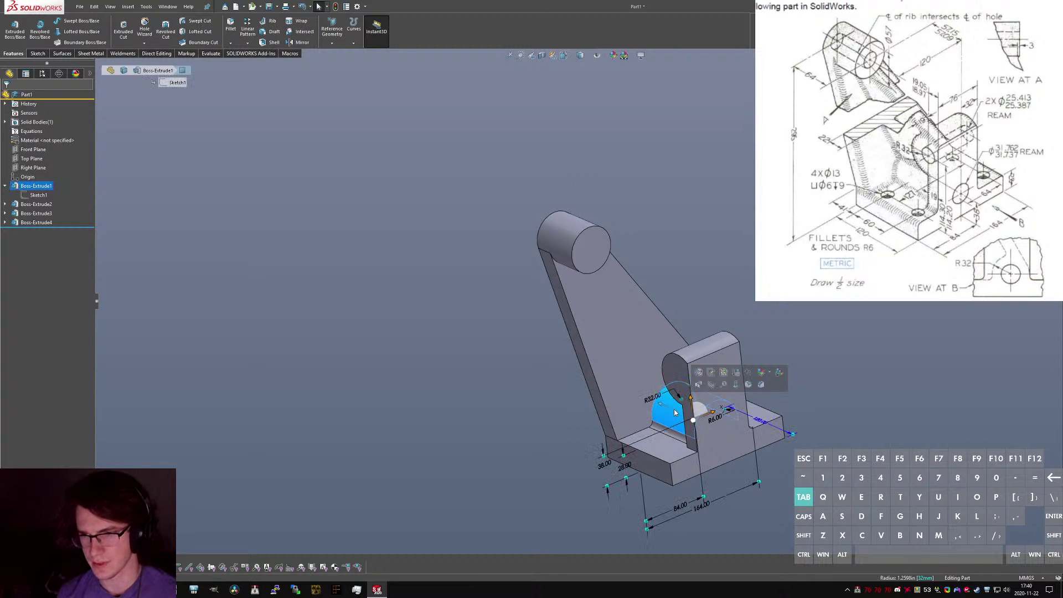
pyautogui.press('s')
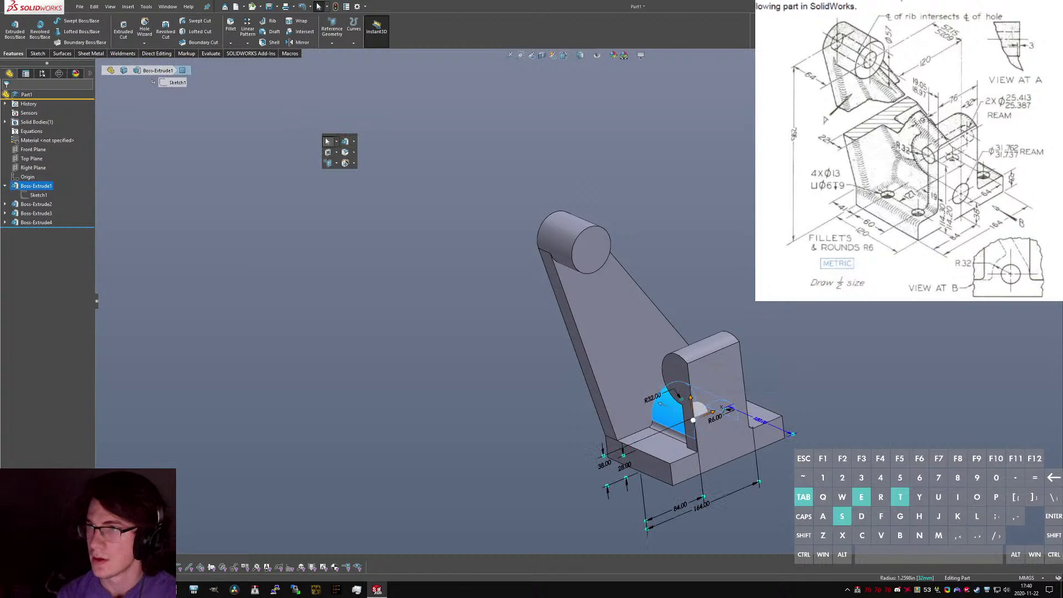
pyautogui.press('Tab')
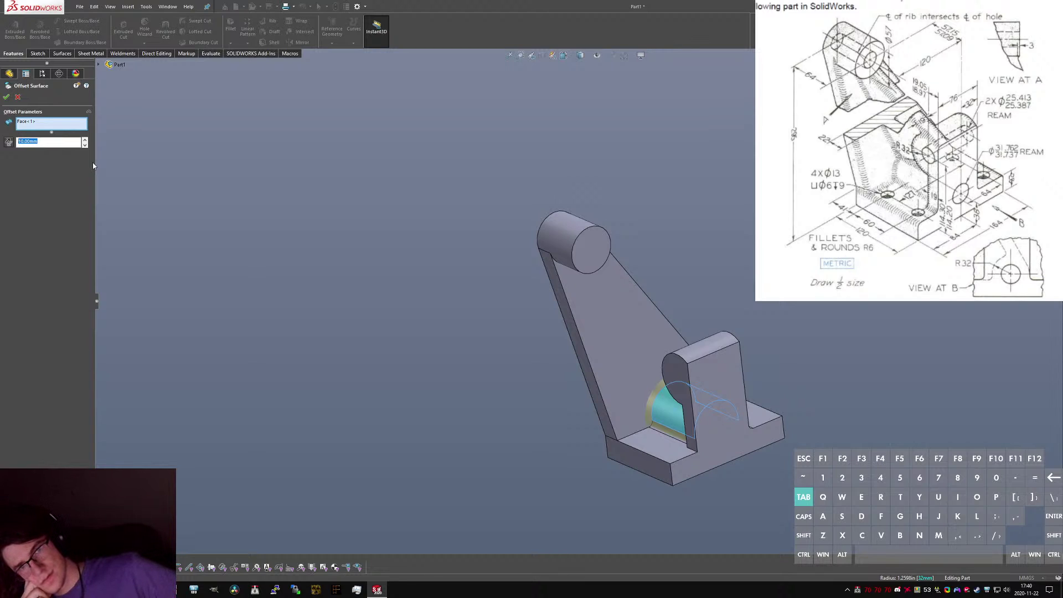
pyautogui.press('Escape')
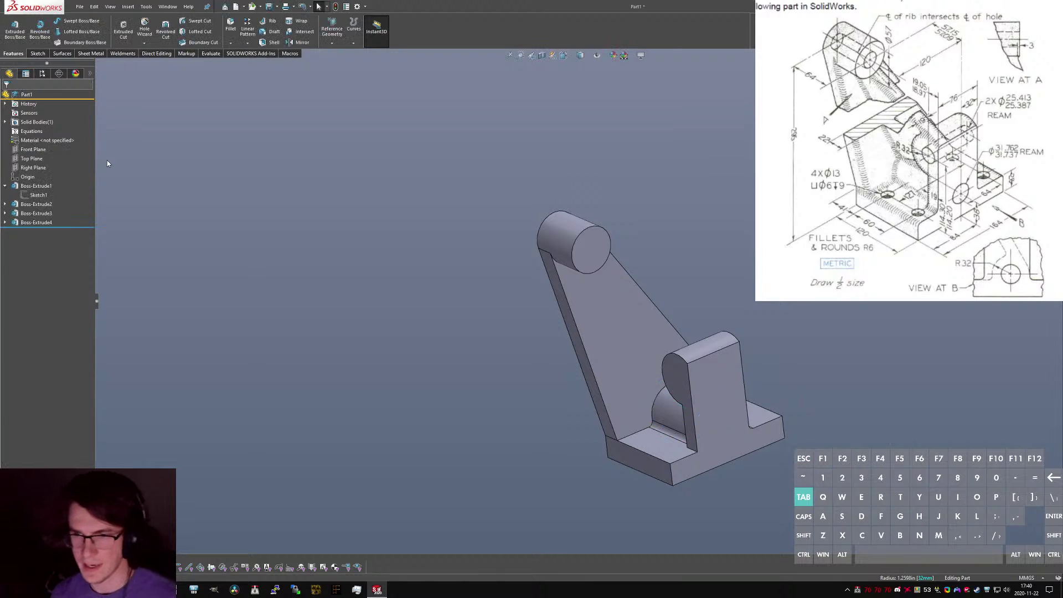
pyautogui.moveTo(641, 271); pyautogui.dragTo(632, 244, button='middle')
pyautogui.press('s')
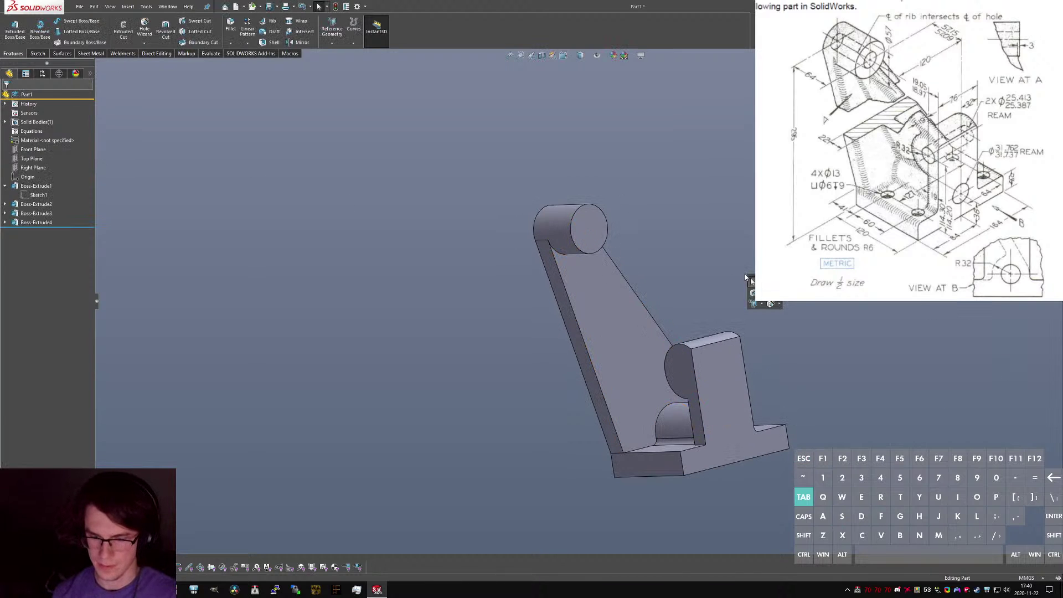
pyautogui.press('r')
pyautogui.click(751, 281)
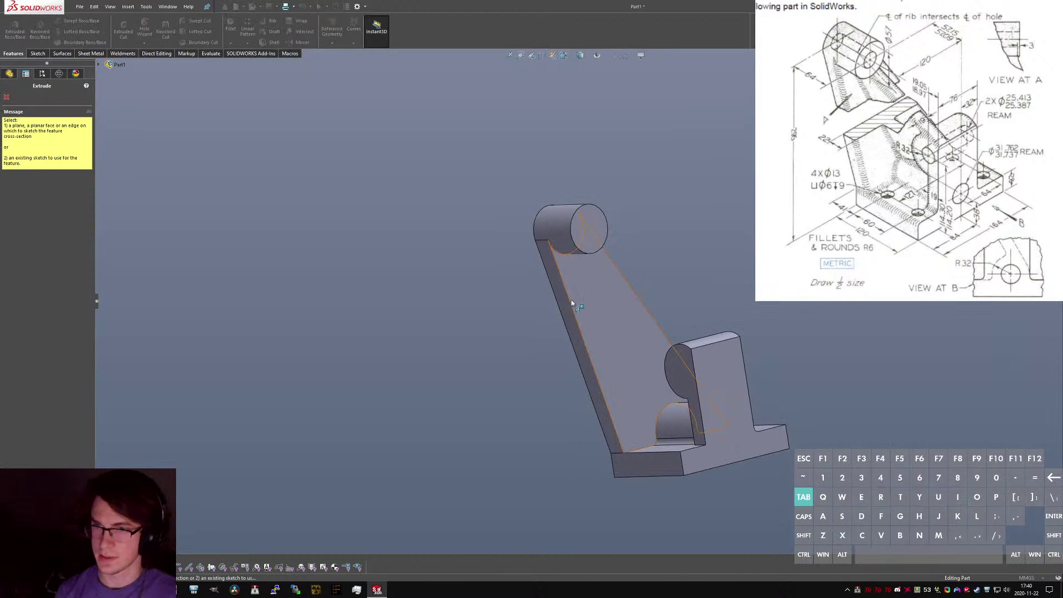
pyautogui.click(616, 319)
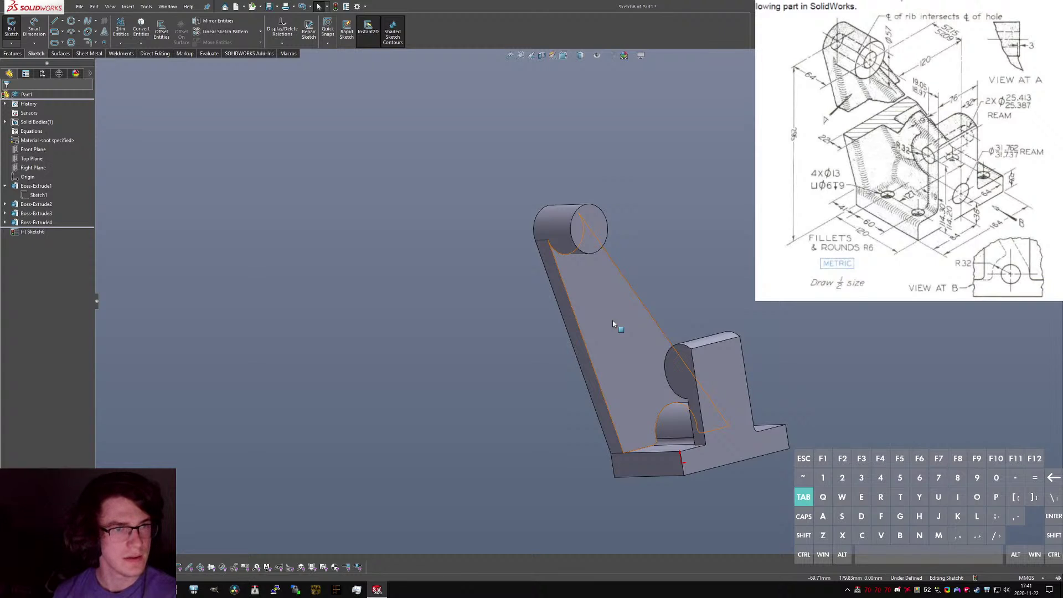
pyautogui.click(616, 327)
pyautogui.moveTo(617, 327); pyautogui.dragTo(530, 268, button='middle')
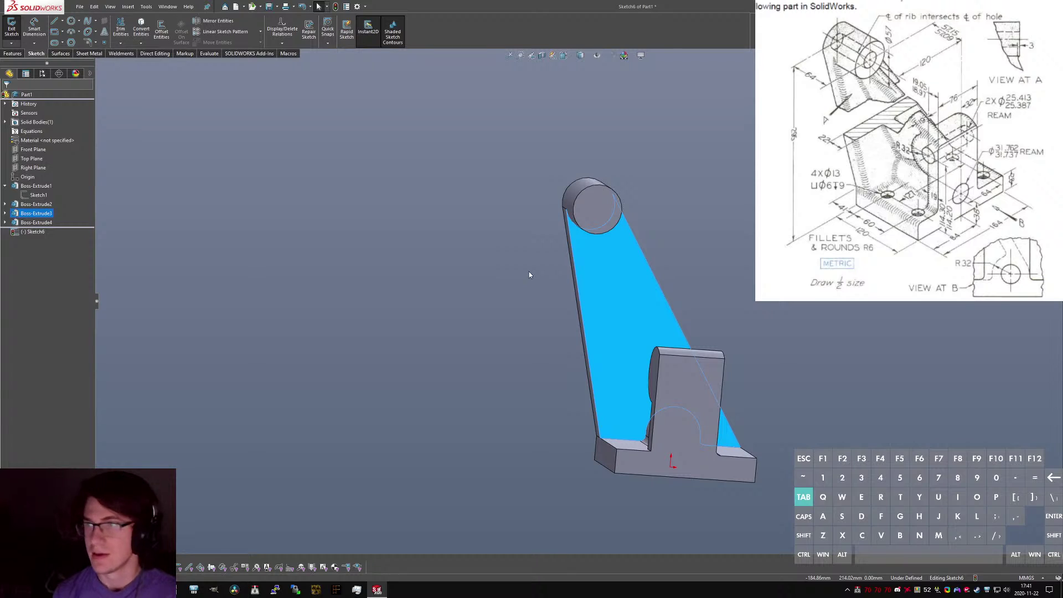
pyautogui.press('s')
pyautogui.press('Escape')
pyautogui.press('e')
pyautogui.press('k')
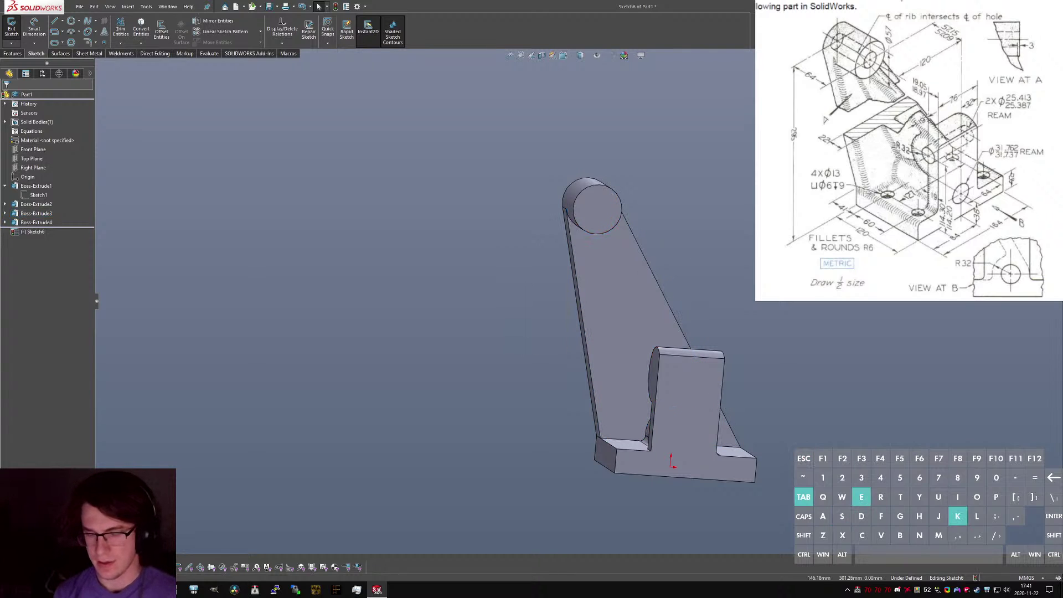
pyautogui.press('t')
pyautogui.press('c')
pyautogui.press('h')
pyautogui.click(1034, 72)
# Start a sketch on the arm's inner face and draw a slanted line about 97 mm long below the cylindrical boss.
pyautogui.press('s')
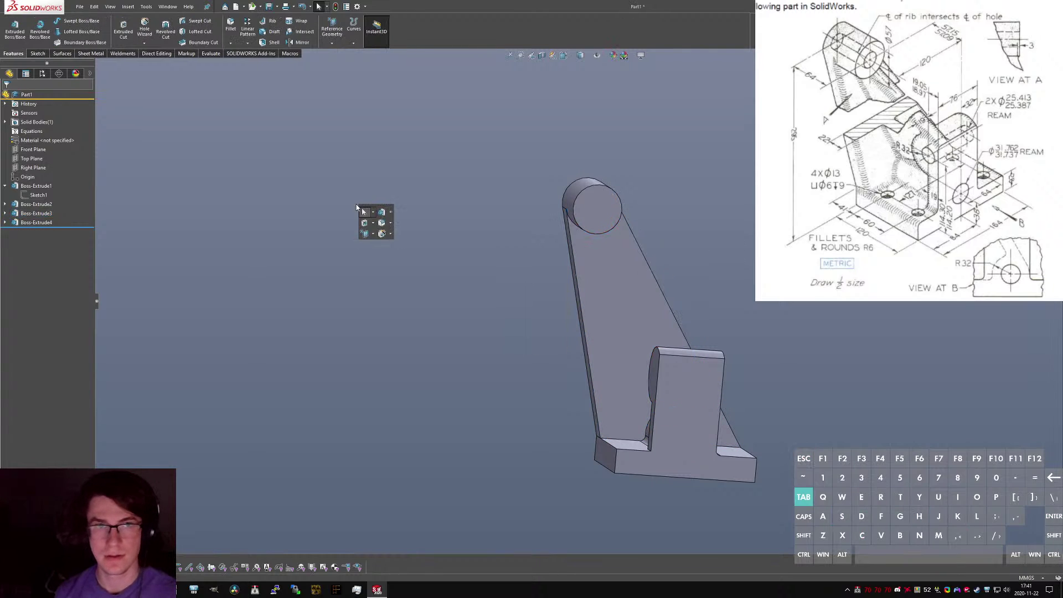
pyautogui.press('k')
pyautogui.press('e')
pyautogui.press('t')
pyautogui.press('c')
pyautogui.press('h')
pyautogui.click(638, 314)
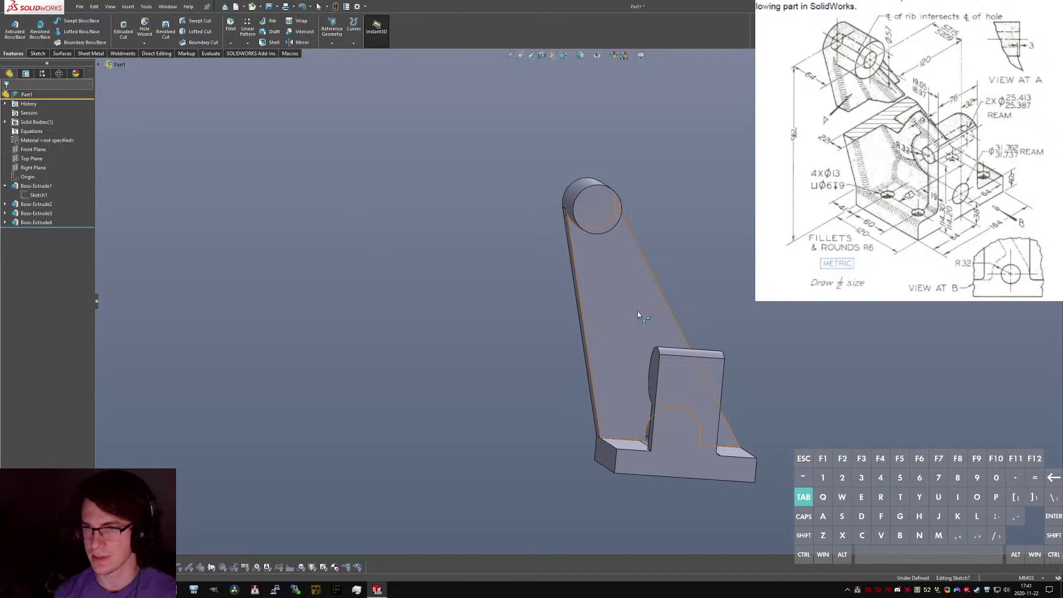
pyautogui.press('l')
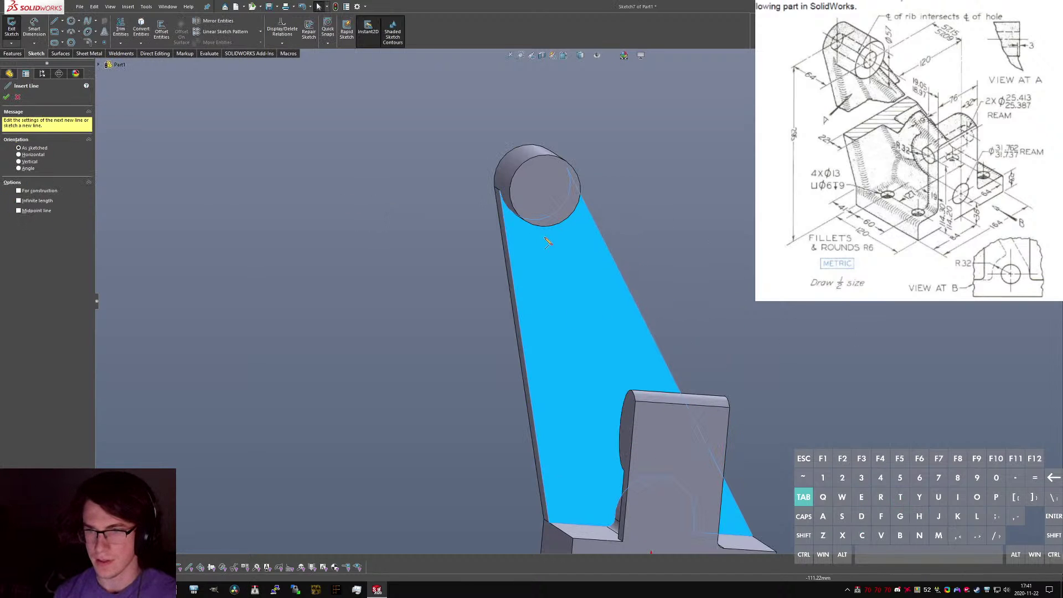
pyautogui.moveTo(554, 245); pyautogui.dragTo(600, 357)
pyautogui.click(590, 342)
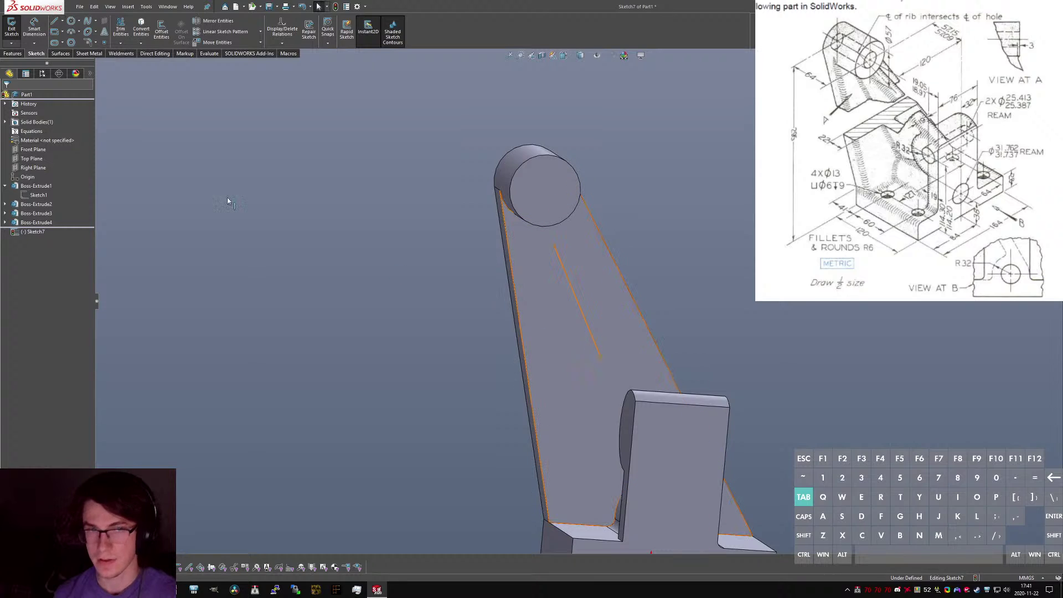
pyautogui.moveTo(617, 322); pyautogui.dragTo(601, 279, button='middle')
pyautogui.press('Escape')
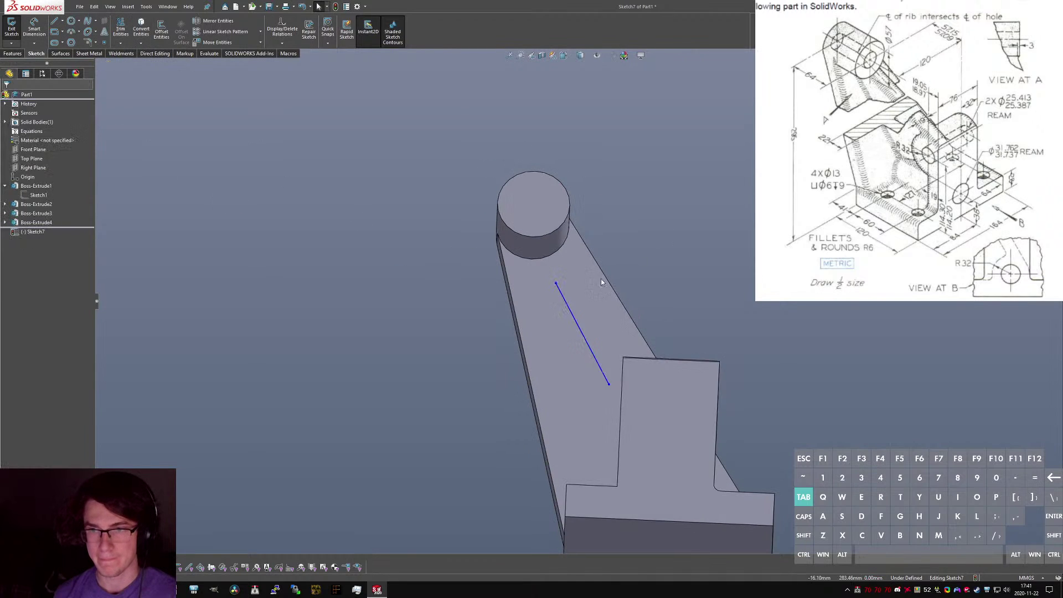
pyautogui.click(555, 284)
pyautogui.keyDown('ctrl'); pyautogui.click(547, 257); pyautogui.keyUp('ctrl')
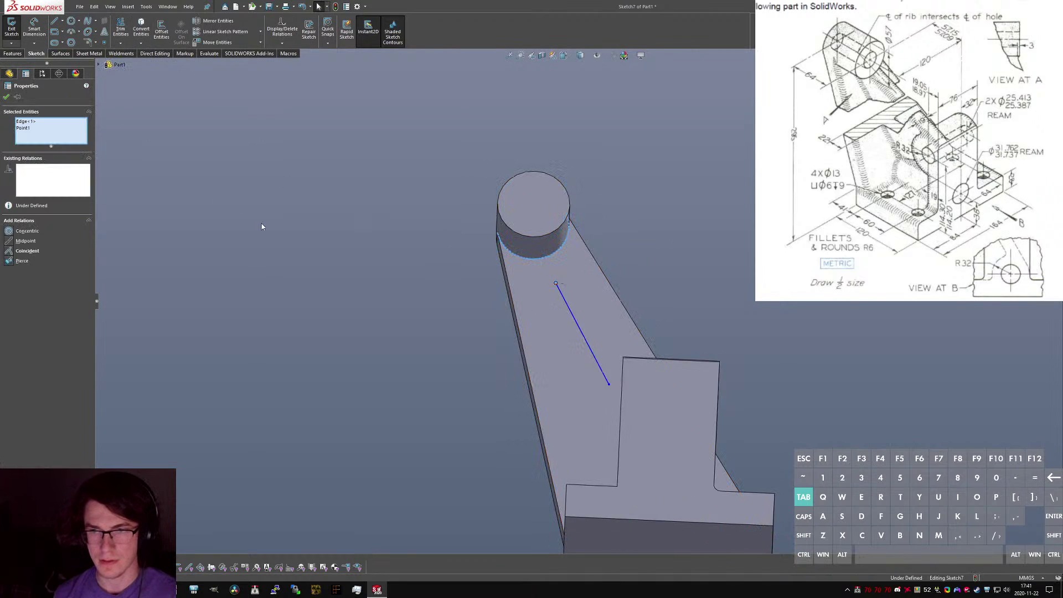
pyautogui.click(636, 315)
# Try a bidirectional 10 mm offset of the slanted line, with the base line as construction geometry.
pyautogui.click(574, 322)
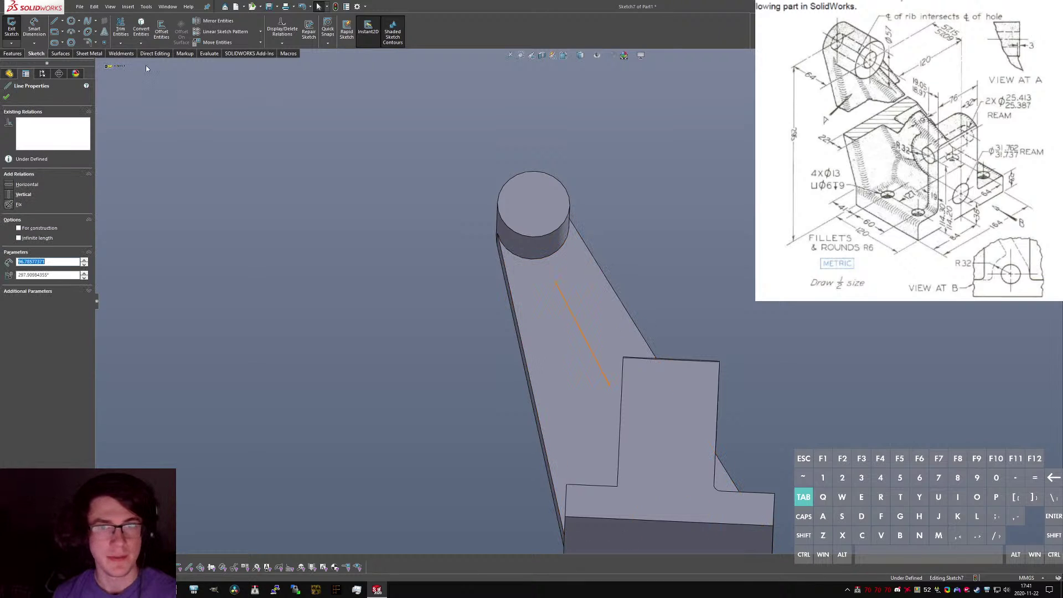
pyautogui.click(161, 31)
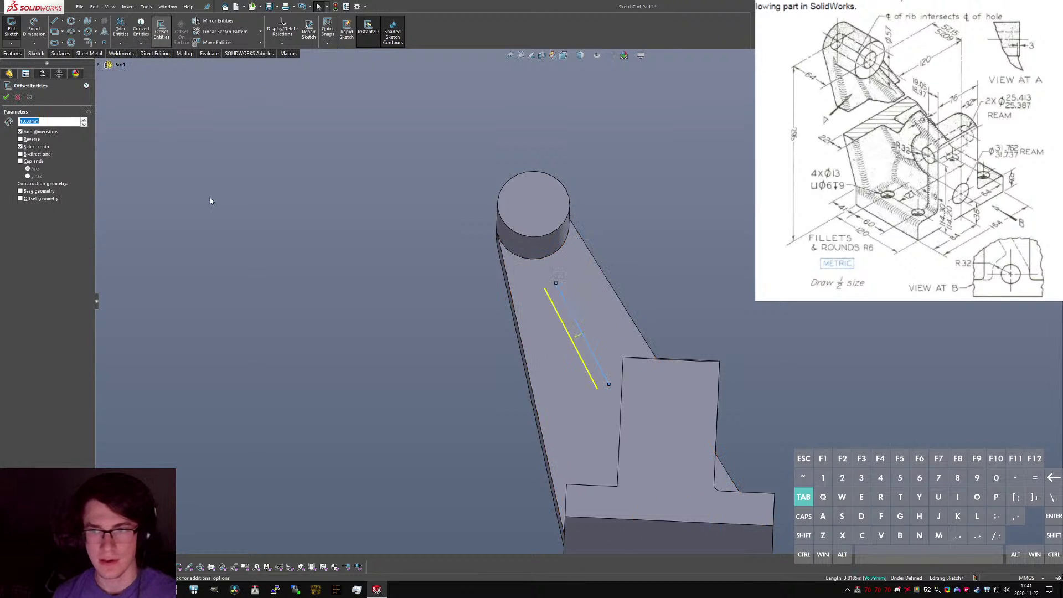
pyautogui.click(36, 155)
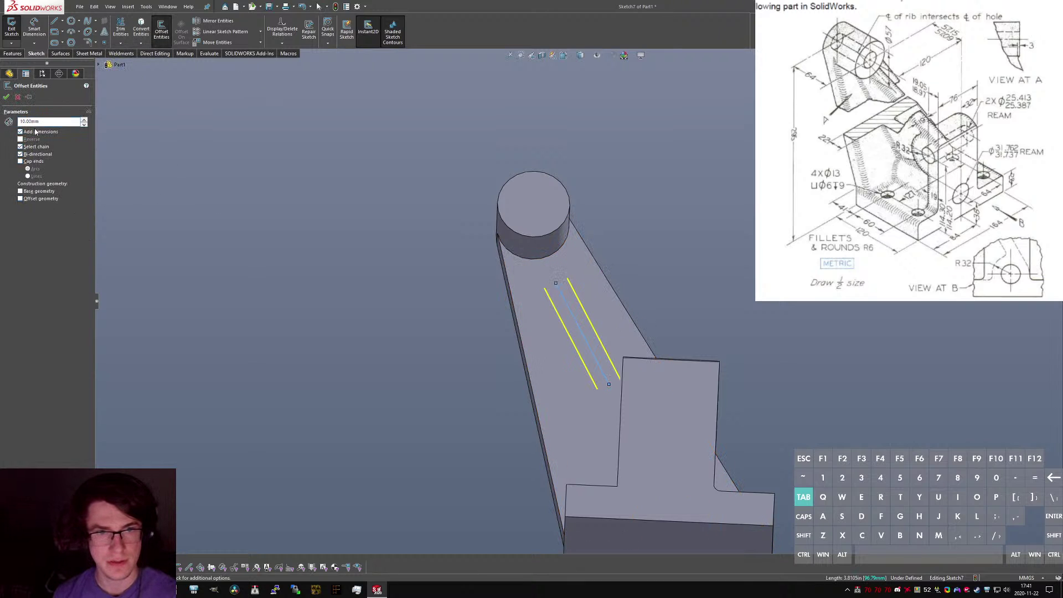
pyautogui.click(43, 193)
pyautogui.click(6, 96)
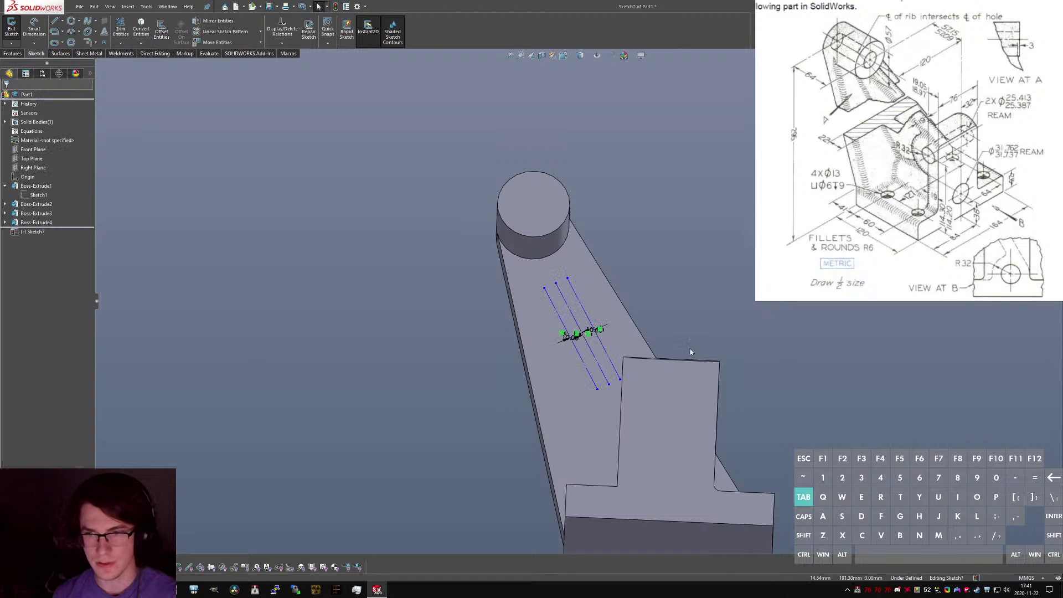
# Offset the slanted line 10 mm in both directions, turning the base line into construction geometry.
pyautogui.click(585, 340)
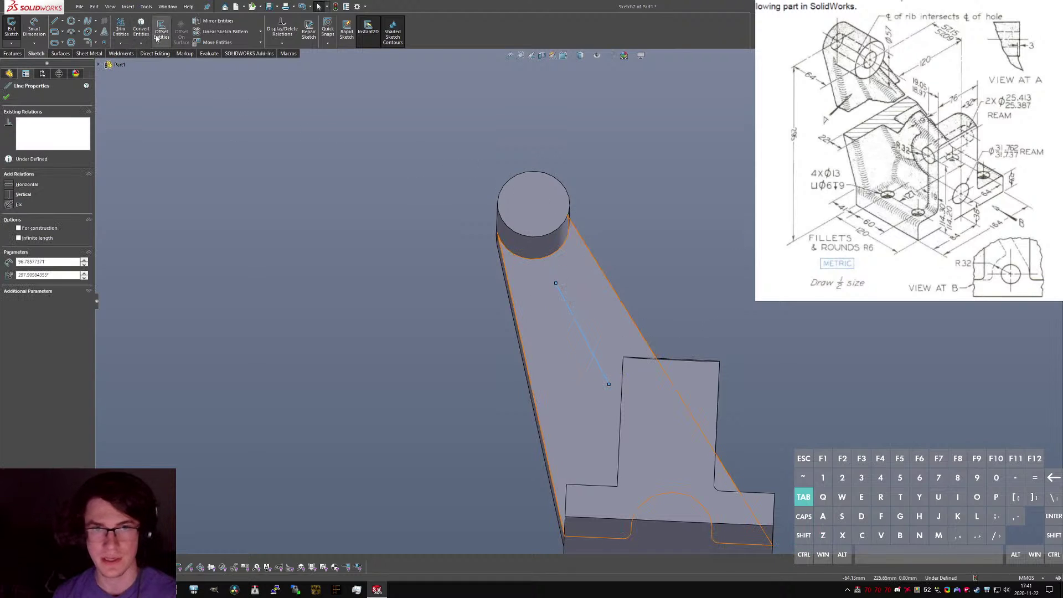
pyautogui.press('Return')
pyautogui.click(31, 200)
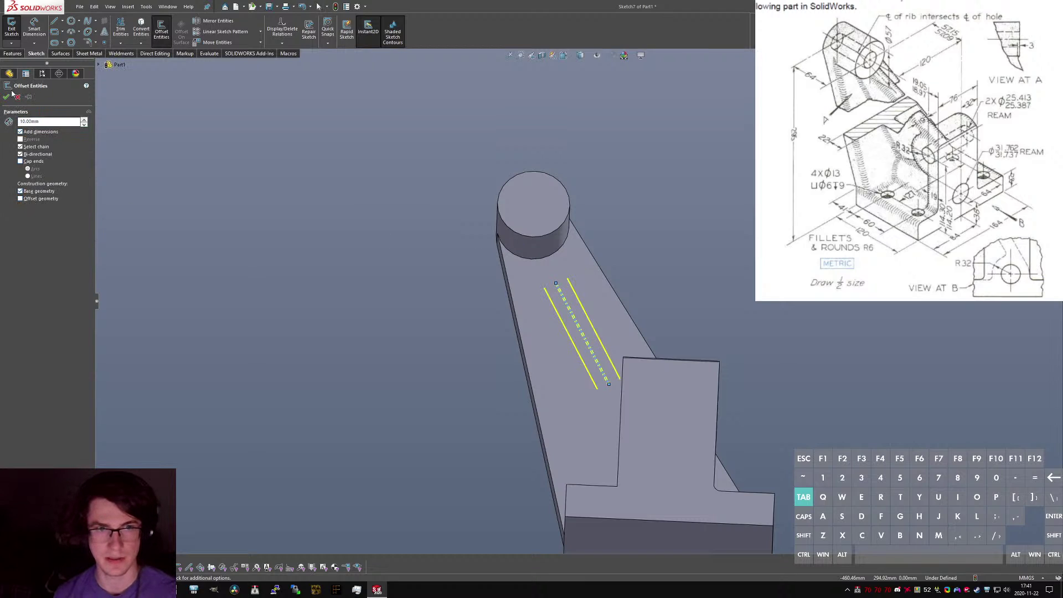
pyautogui.click(6, 97)
# Make the two offset lines symmetric about the construction line and delete the conflicting 10 mm offset dimensions.
pyautogui.keyDown('ctrl'); pyautogui.click(596, 360); pyautogui.keyUp('ctrl')
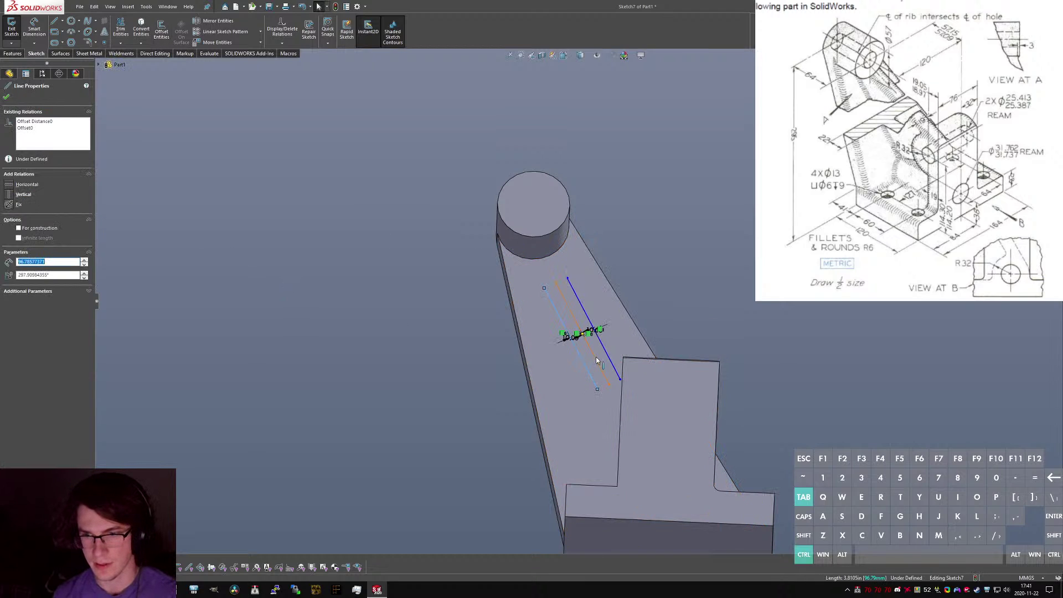
pyautogui.keyDown('ctrl'); pyautogui.click(610, 360); pyautogui.keyUp('ctrl')
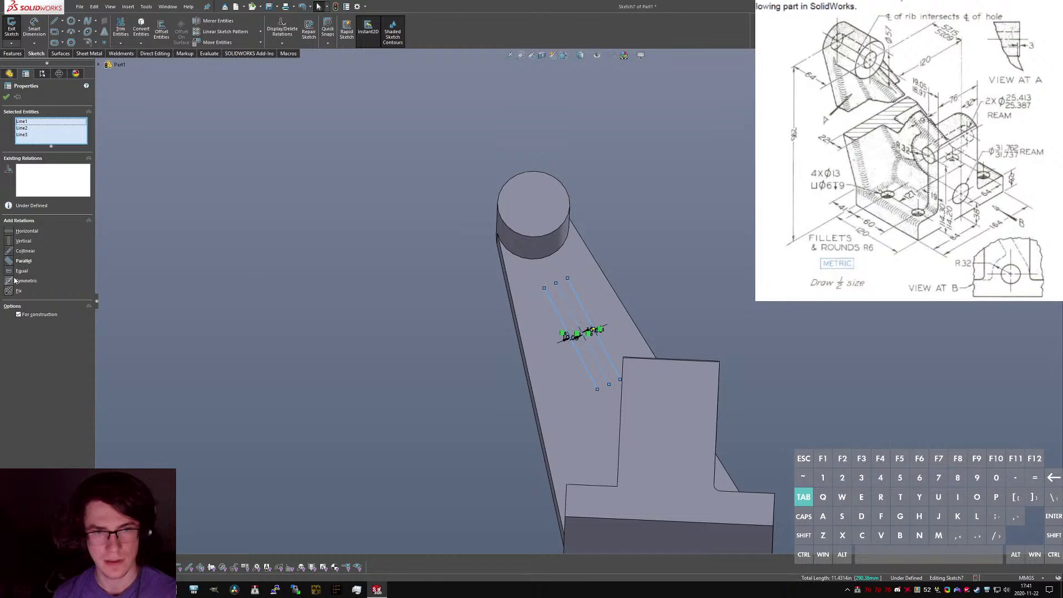
pyautogui.click(15, 281)
pyautogui.click(287, 375)
pyautogui.scroll(-3, 649, 325)
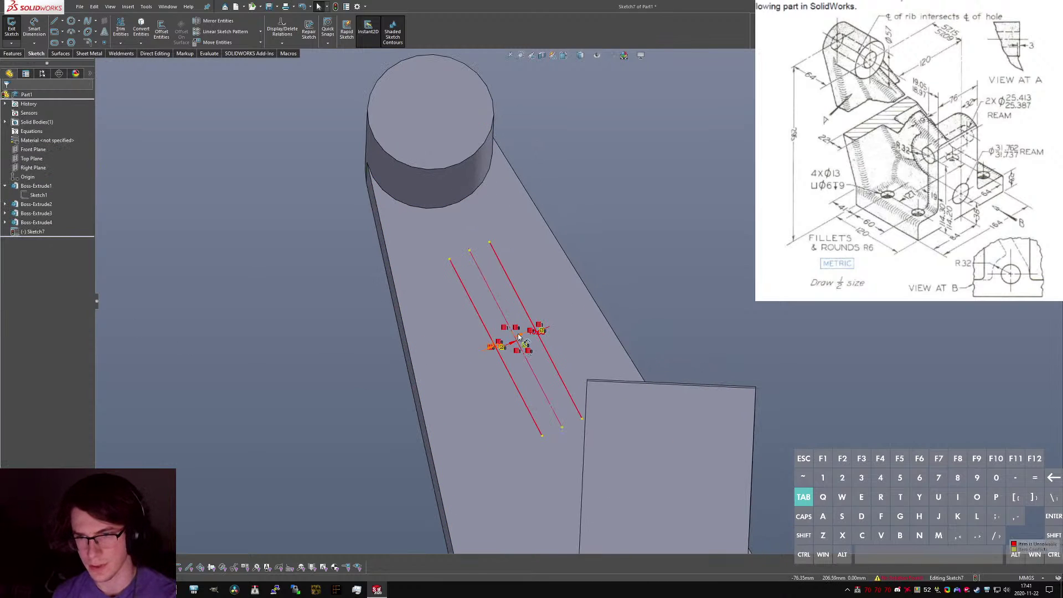
pyautogui.press('Delete')
pyautogui.click(537, 332)
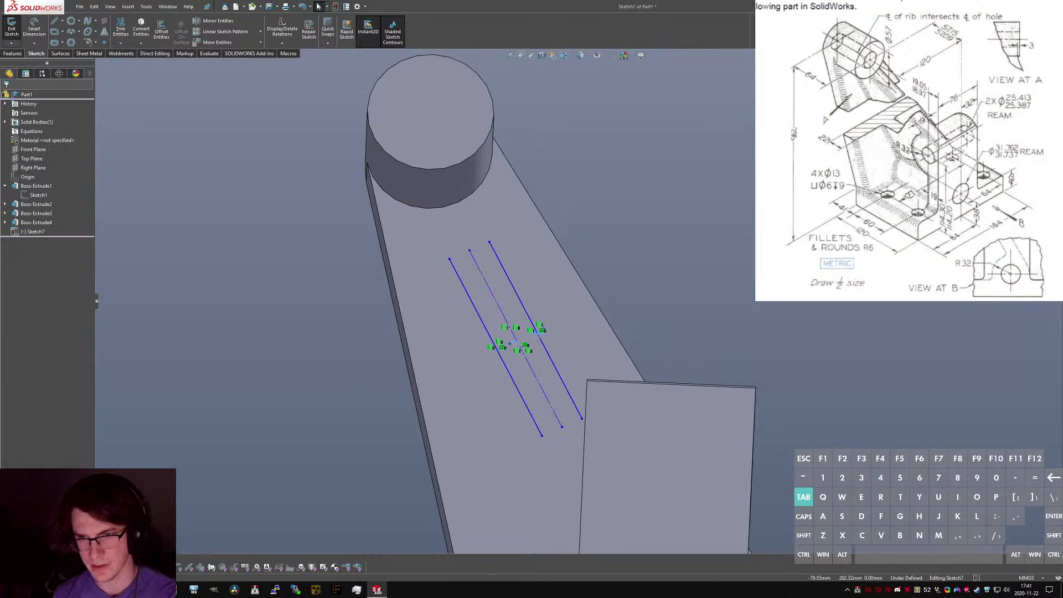
pyautogui.click(664, 299)
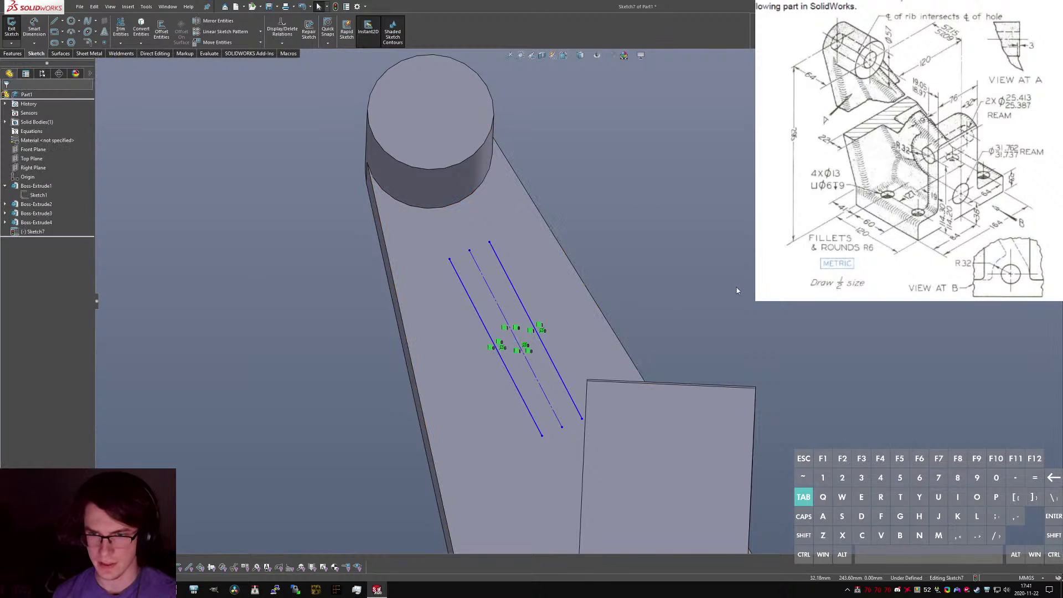
# Dimension the spacing between the two outer rib lines as 19 mm.
pyautogui.click(512, 383)
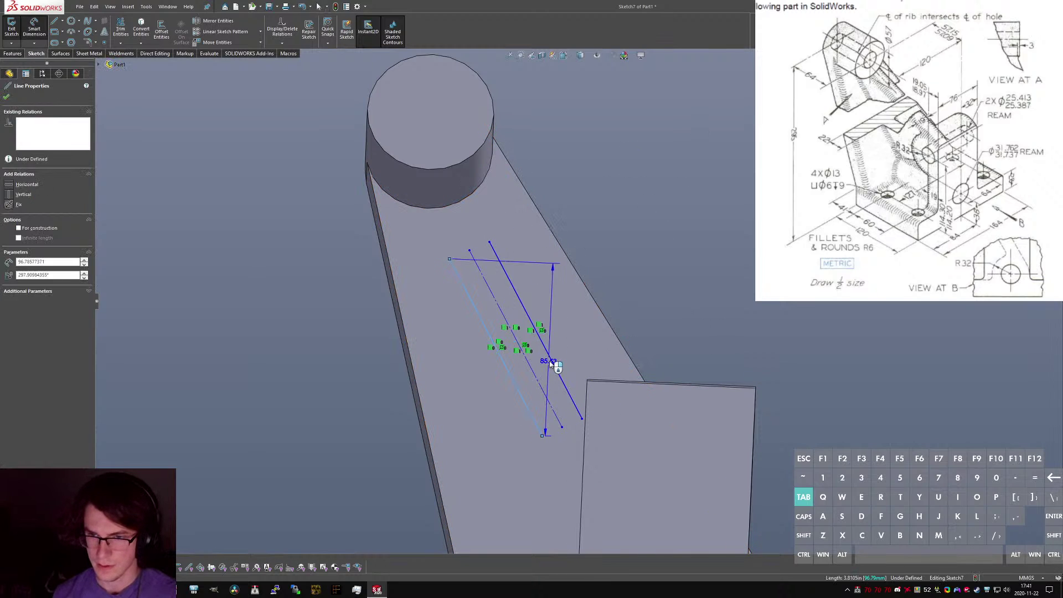
pyautogui.click(551, 361)
pyautogui.click(476, 357)
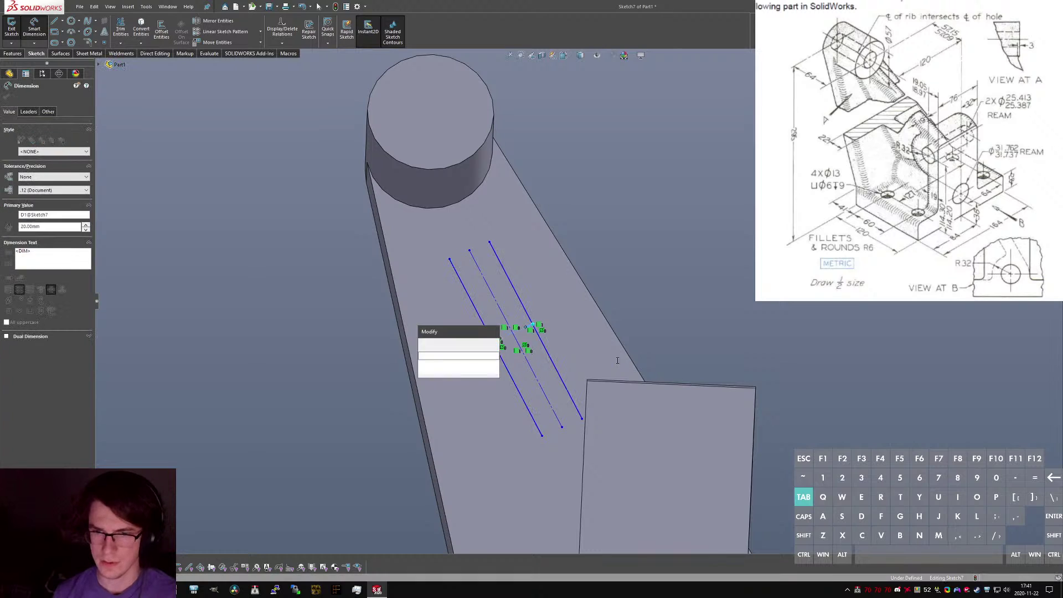
pyautogui.press('Return')
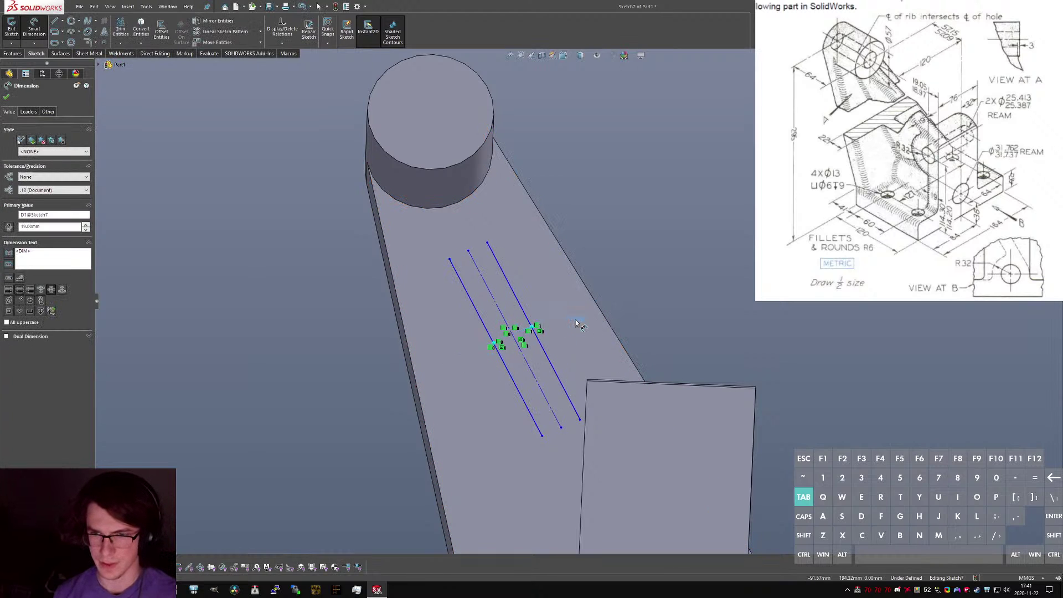
pyautogui.press('Escape')
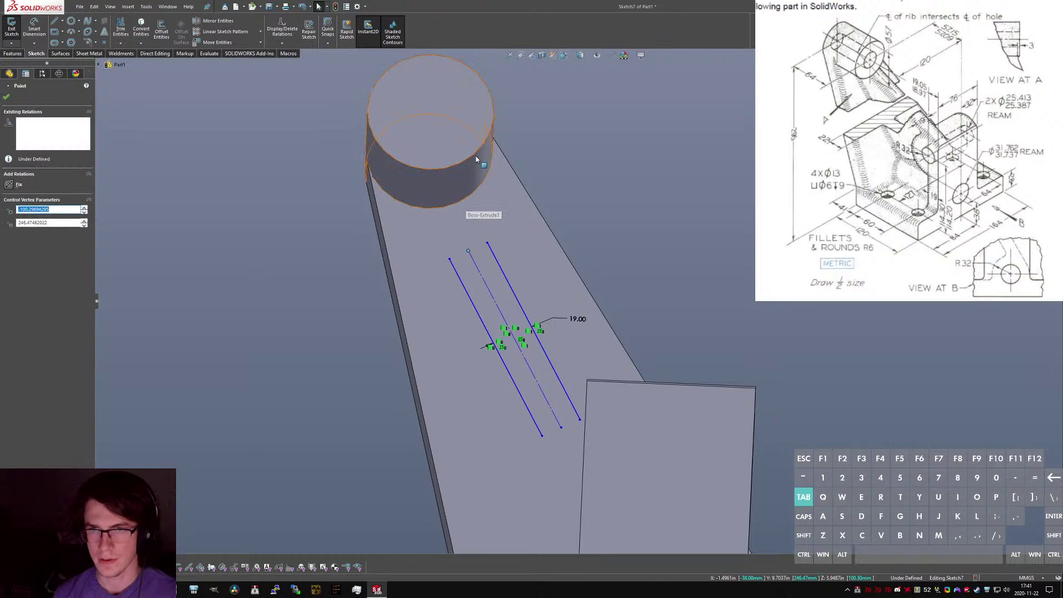
# Attach the construction line's upper endpoint to the centre of the cylindrical boss.
pyautogui.moveTo(437, 103); pyautogui.dragTo(451, 146, button='middle')
pyautogui.moveTo(462, 228)
pyautogui.mouseDown()
pyautogui.moveTo(460, 150)
pyautogui.moveTo(429, 125)
pyautogui.moveTo(418, 132)
pyautogui.mouseUp()
pyautogui.scroll(2, 570, 302)
pyautogui.click(631, 247)
pyautogui.scroll(3, 593, 368)
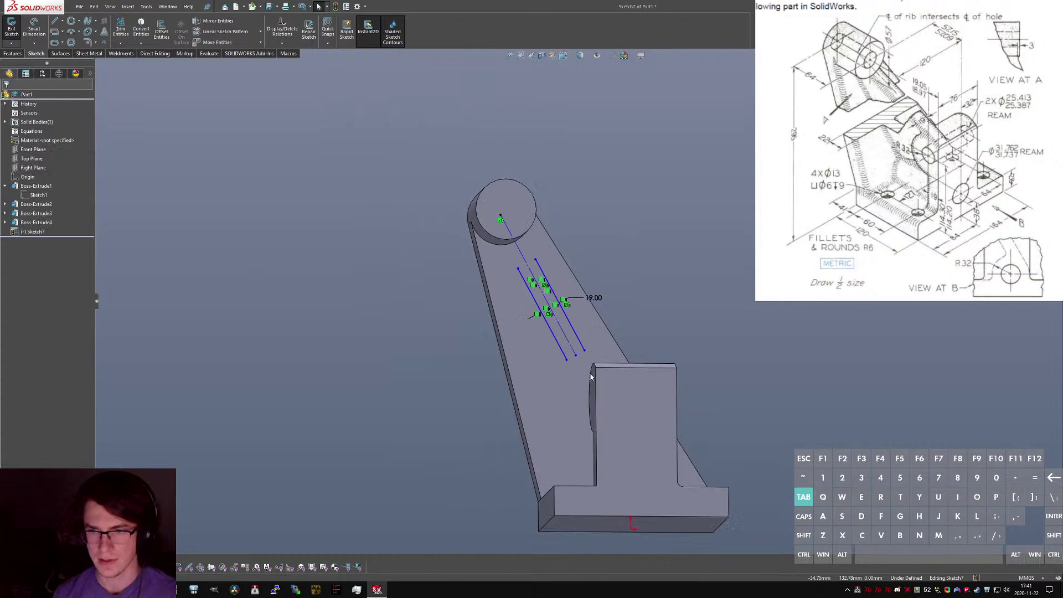
# Extend the rib line nearer the arm's outer edge down to the rounded boss edge at the base and make it tangent to that edge.
pyautogui.moveTo(593, 336); pyautogui.dragTo(579, 437, button='middle')
pyautogui.scroll(-4, 590, 436)
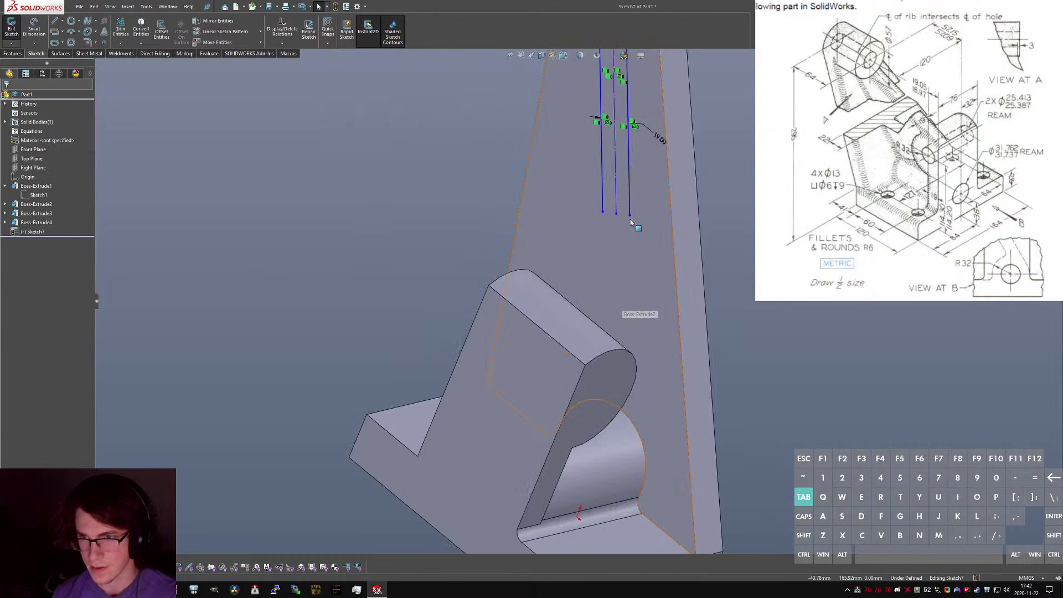
pyautogui.moveTo(630, 216); pyautogui.dragTo(647, 465)
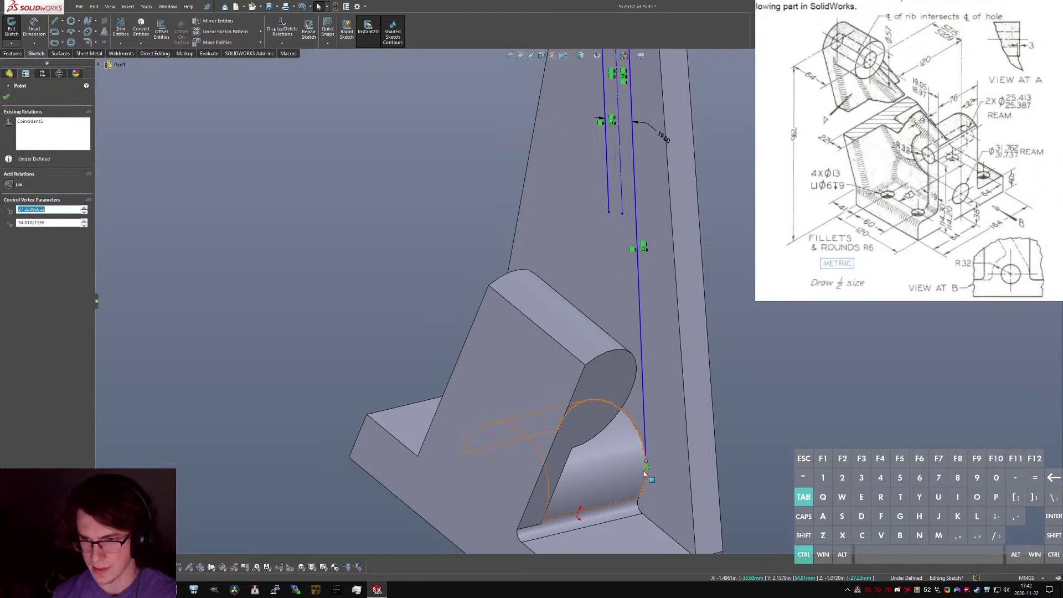
pyautogui.click(645, 472)
pyautogui.click(646, 446)
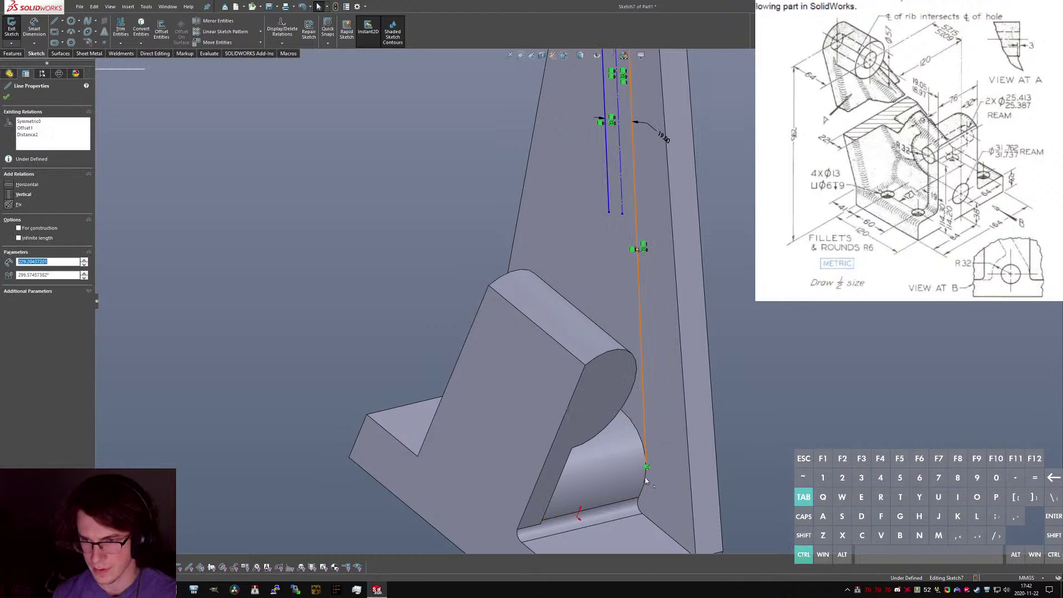
pyautogui.keyDown('ctrl'); pyautogui.click(600, 448); pyautogui.keyUp('ctrl')
pyautogui.click(9, 231)
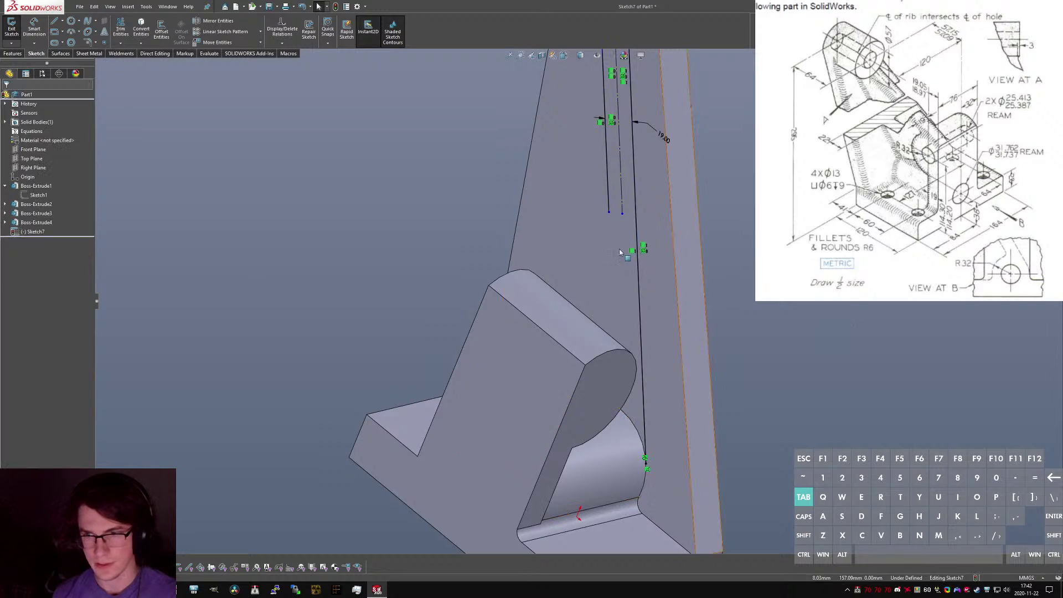
# Close the rib layout sketch on the arm's inner face.
pyautogui.scroll(6, 640, 308)
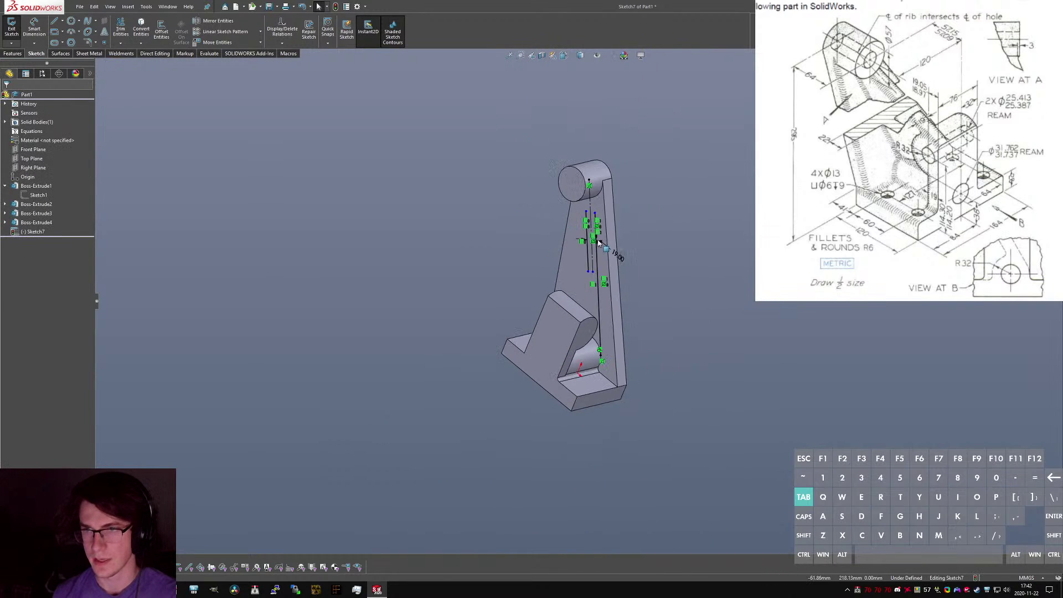
pyautogui.scroll(-3, 615, 249)
pyautogui.click(583, 308)
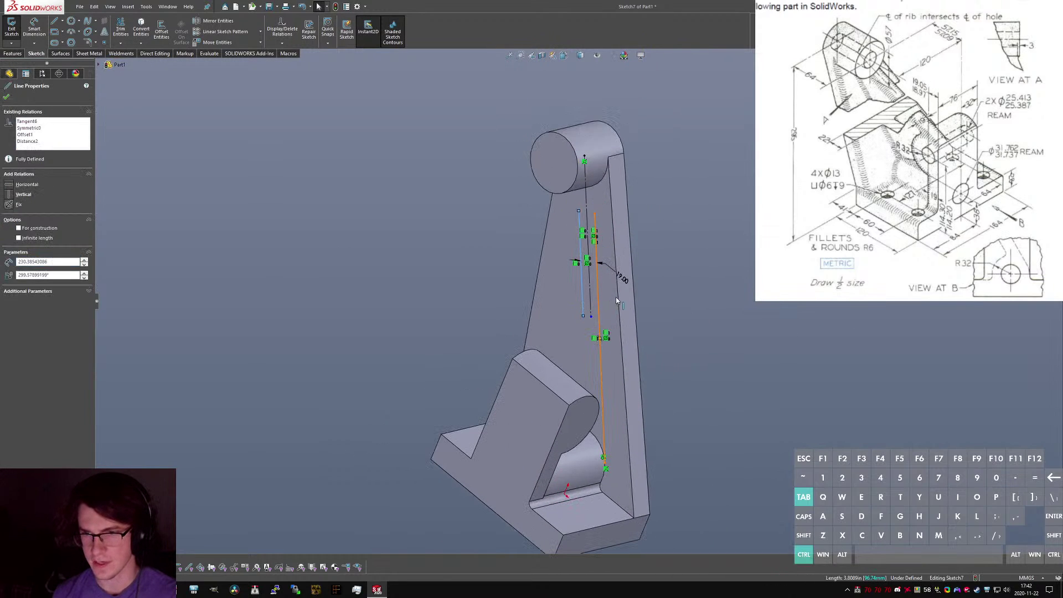
pyautogui.click(675, 311)
pyautogui.click(11, 27)
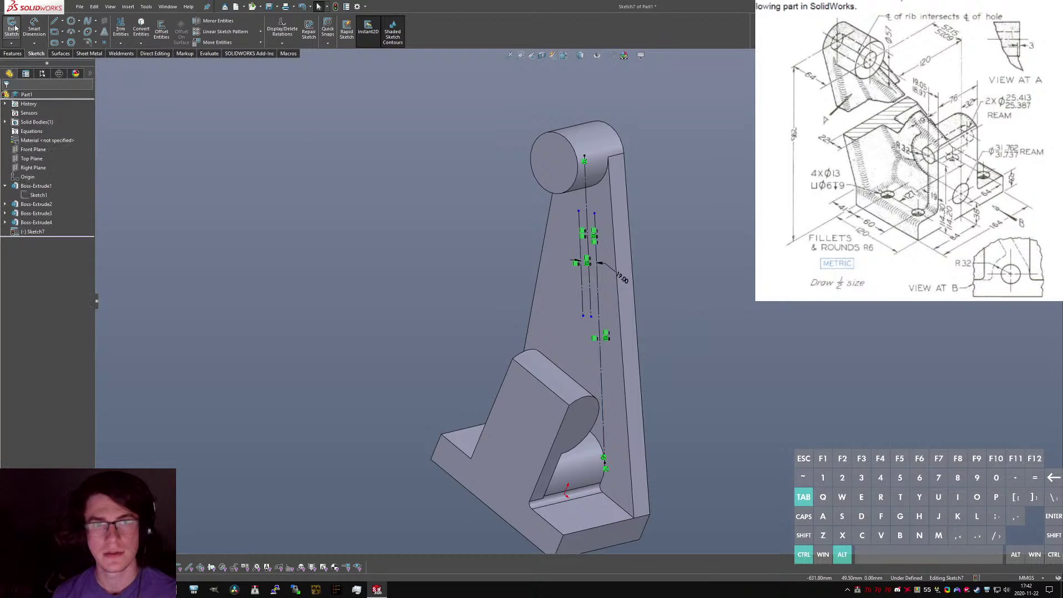
# Create a reference plane through the rib's construction centre line, perpendicular to the arm's inner face.
pyautogui.click(676, 252)
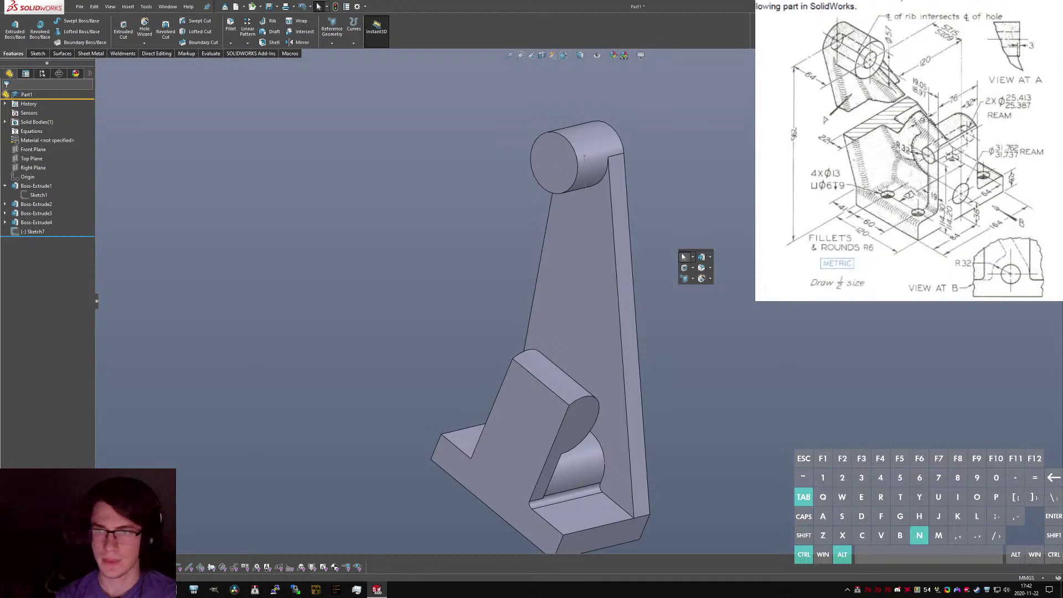
pyautogui.moveTo(675, 248); pyautogui.dragTo(652, 249, button='right')
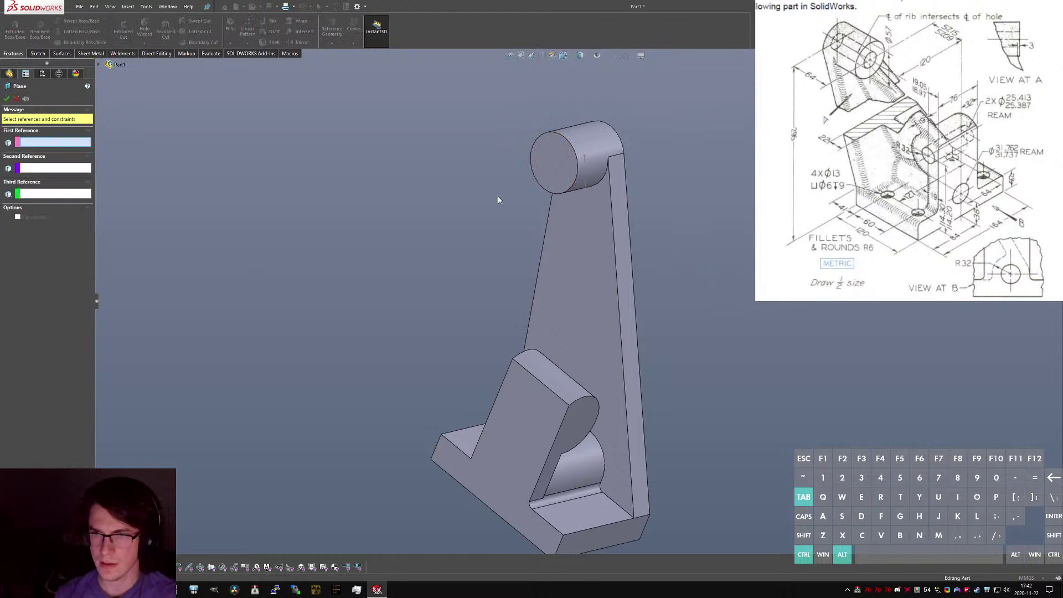
pyautogui.click(589, 261)
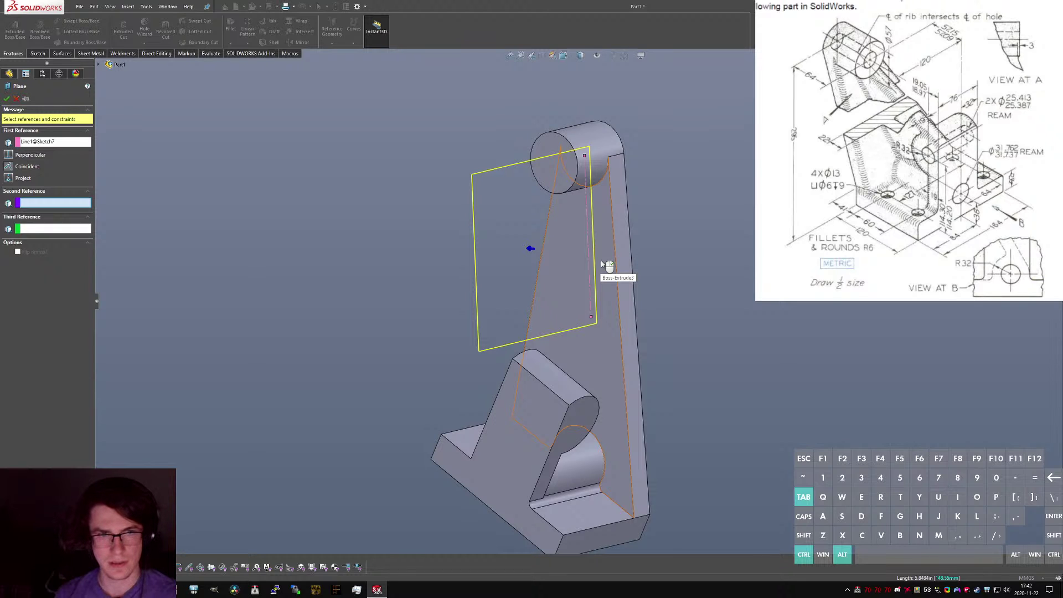
pyautogui.click(602, 264)
pyautogui.moveTo(566, 293); pyautogui.dragTo(266, 185, button='middle')
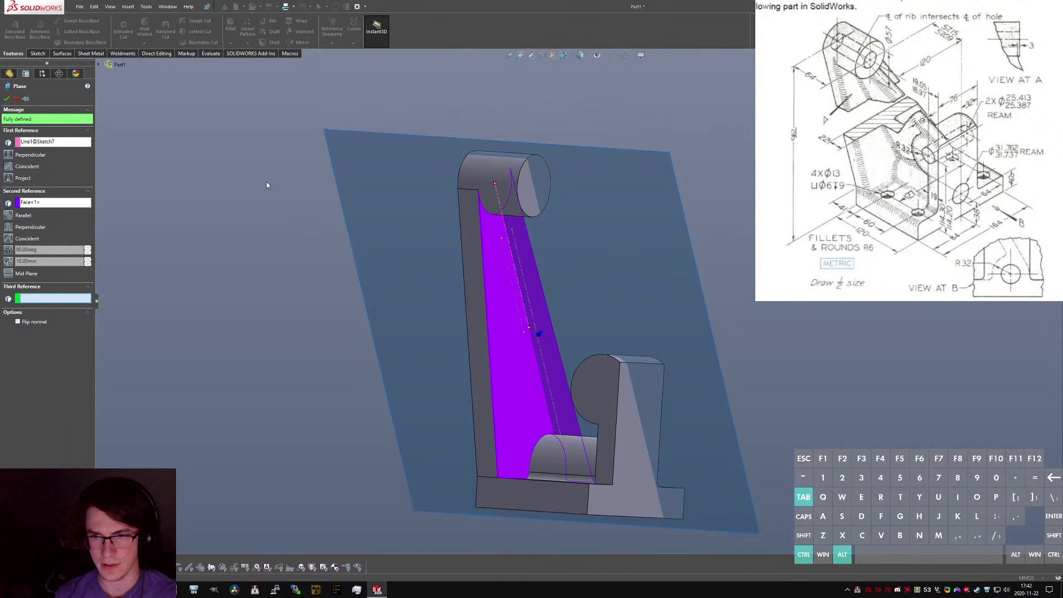
pyautogui.click(7, 99)
pyautogui.moveTo(580, 249); pyautogui.dragTo(636, 218, button='middle')
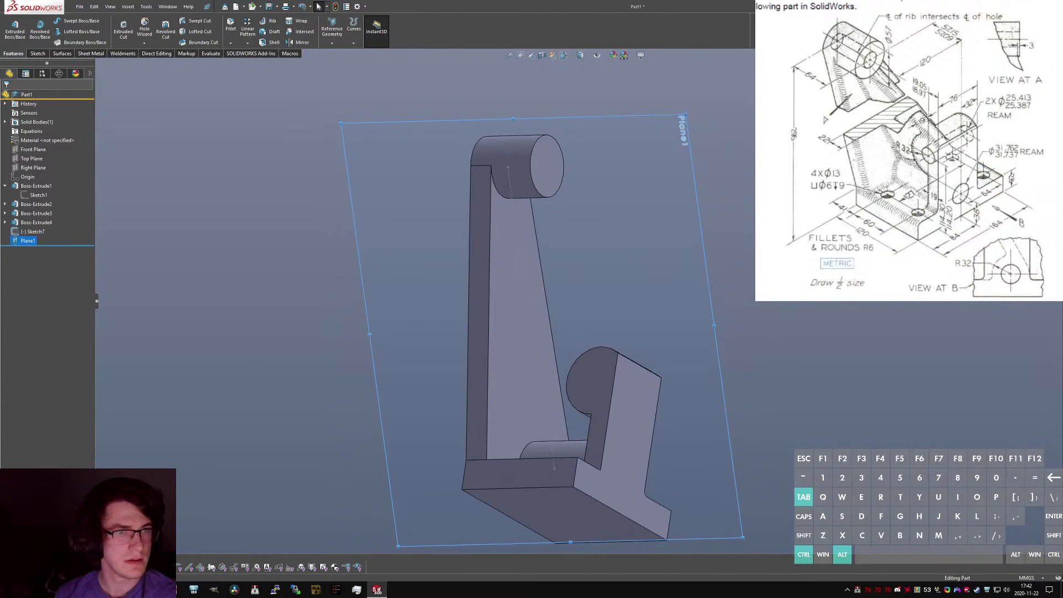
# Switch to the browser to examine the rib and View at A in the enlarged reference drawing, and return to SolidWorks.
pyautogui.hotkey('alt', 'Tab')
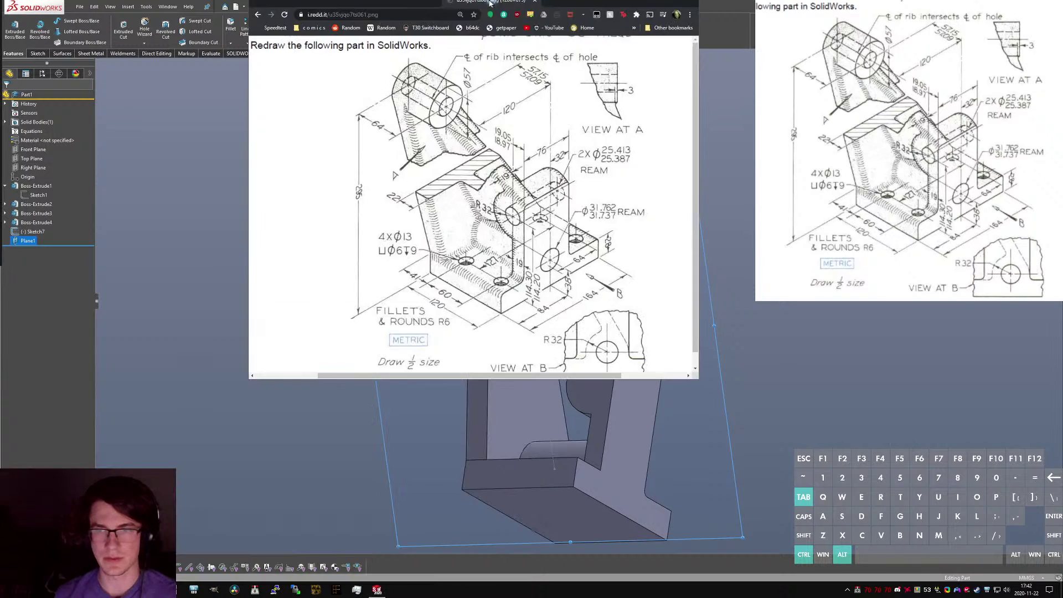
pyautogui.click(680, 209)
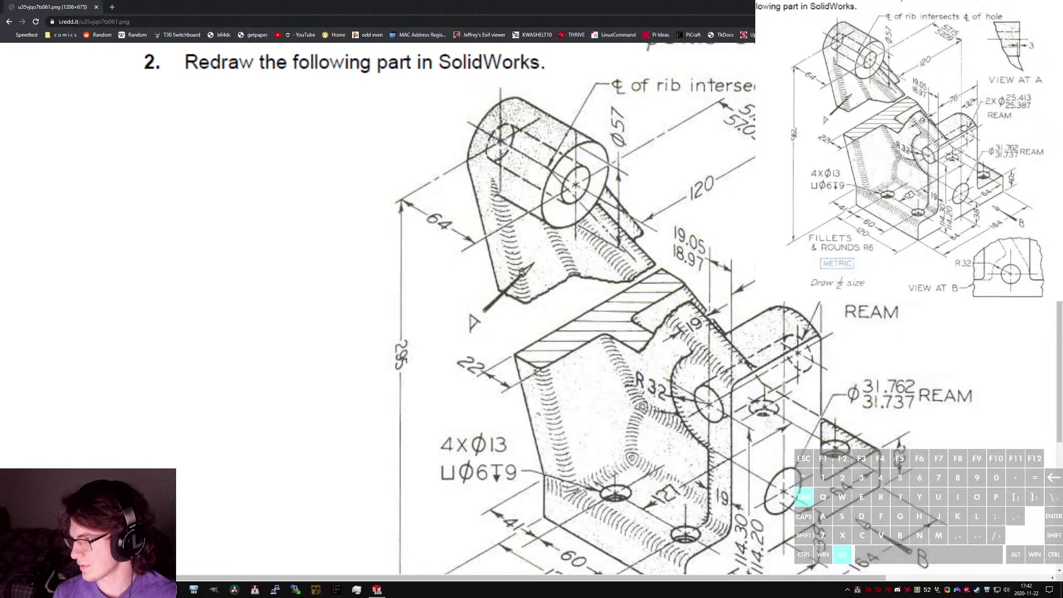
pyautogui.keyDown('ctrl'); pyautogui.scroll(8, 796, 164); pyautogui.keyUp('ctrl')
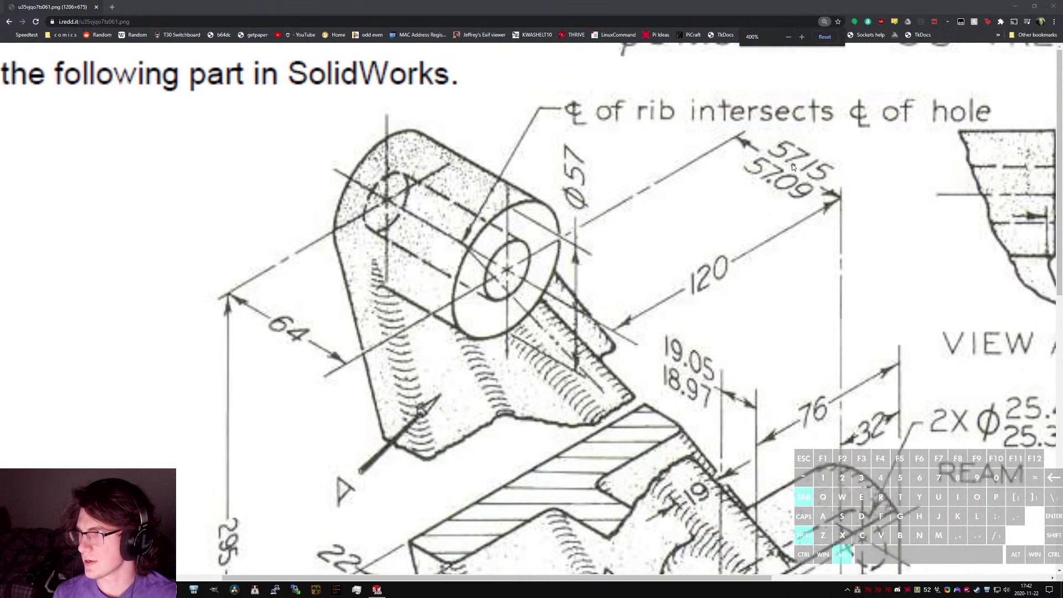
pyautogui.keyDown('shift'); pyautogui.hscroll(7, 792, 164); pyautogui.keyUp('shift')
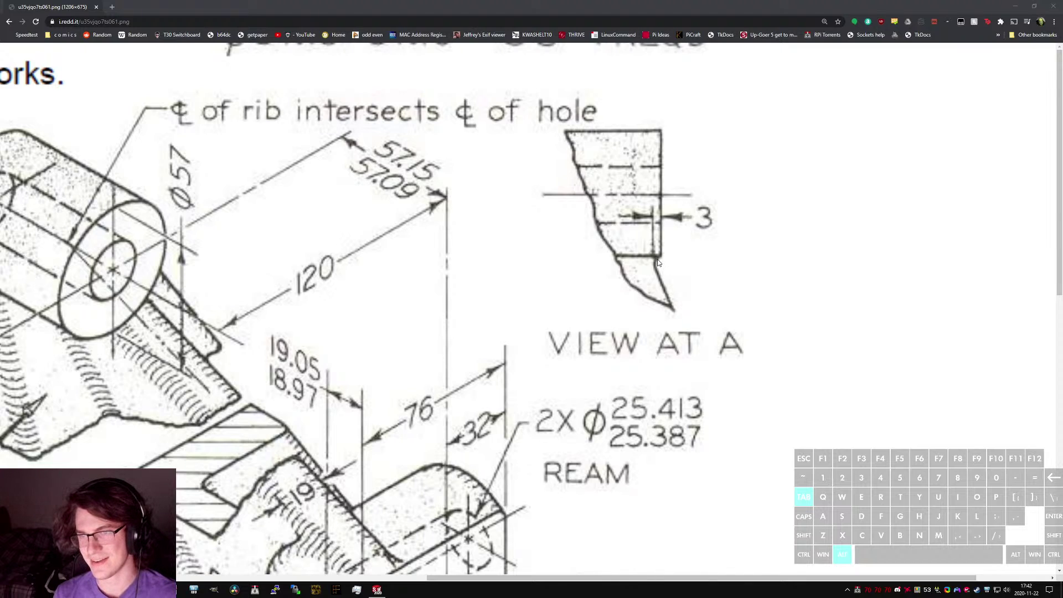
pyautogui.keyDown('shift'); pyautogui.hscroll(-4, 652, 266); pyautogui.keyUp('shift')
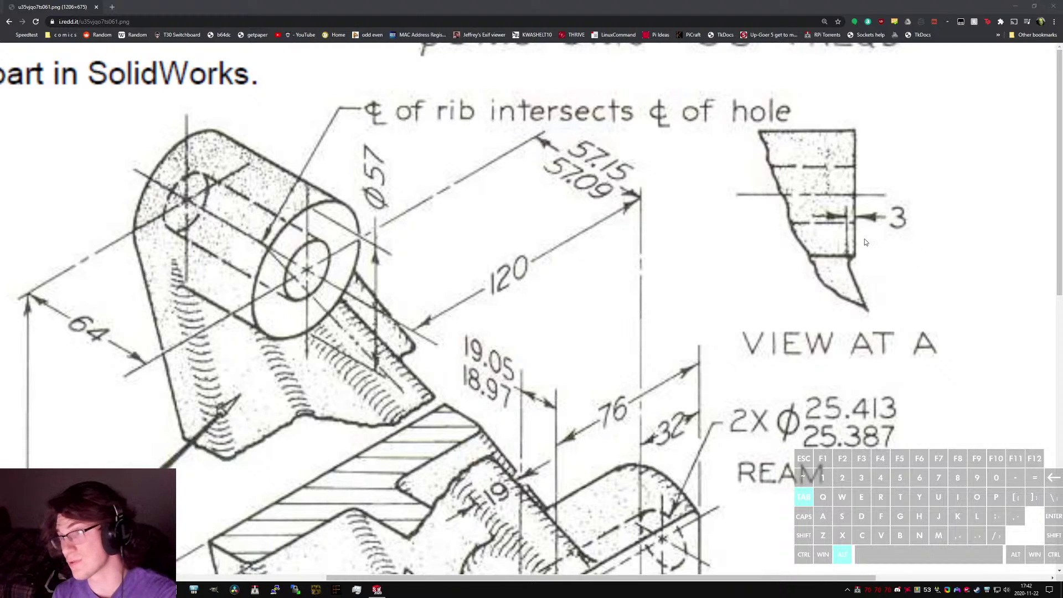
pyautogui.keyDown('shift'); pyautogui.hscroll(-2, 321, 329); pyautogui.keyUp('shift')
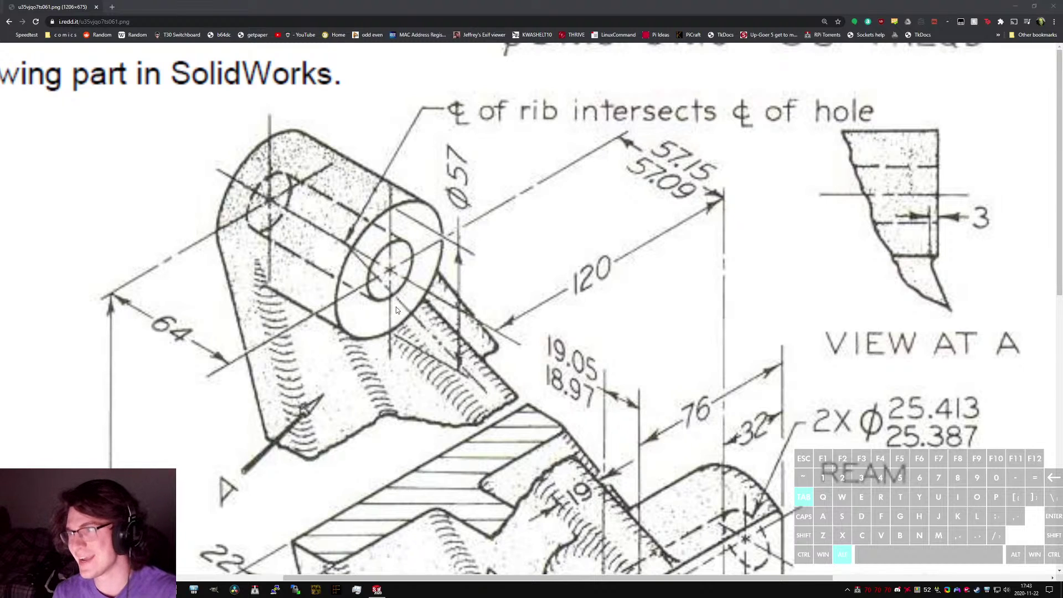
pyautogui.keyDown('shift'); pyautogui.scroll(-5, 394, 312); pyautogui.keyUp('shift')
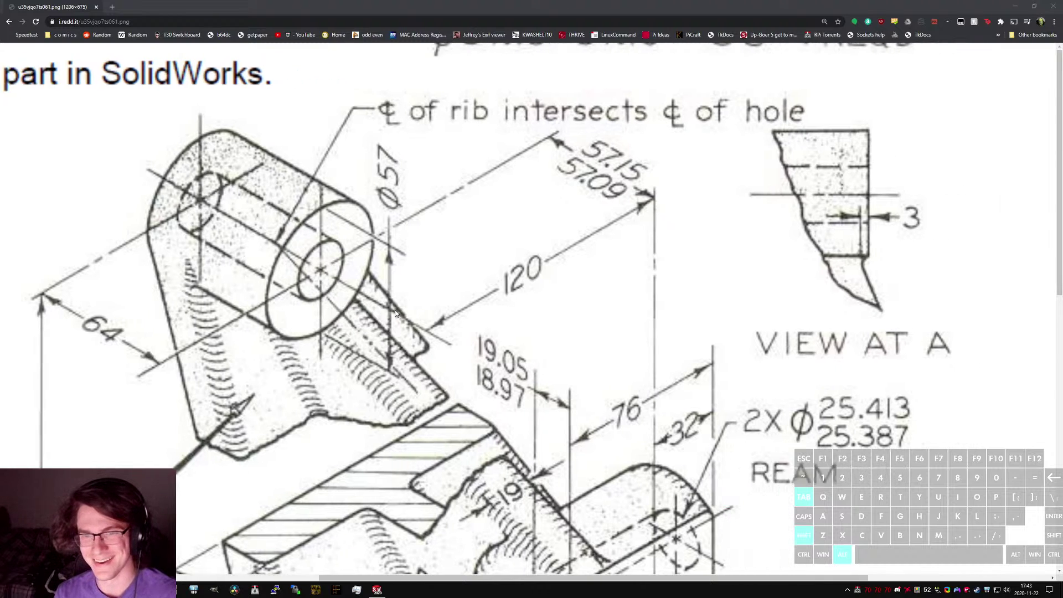
pyautogui.keyDown('shift'); pyautogui.scroll(4, 397, 307); pyautogui.keyUp('shift')
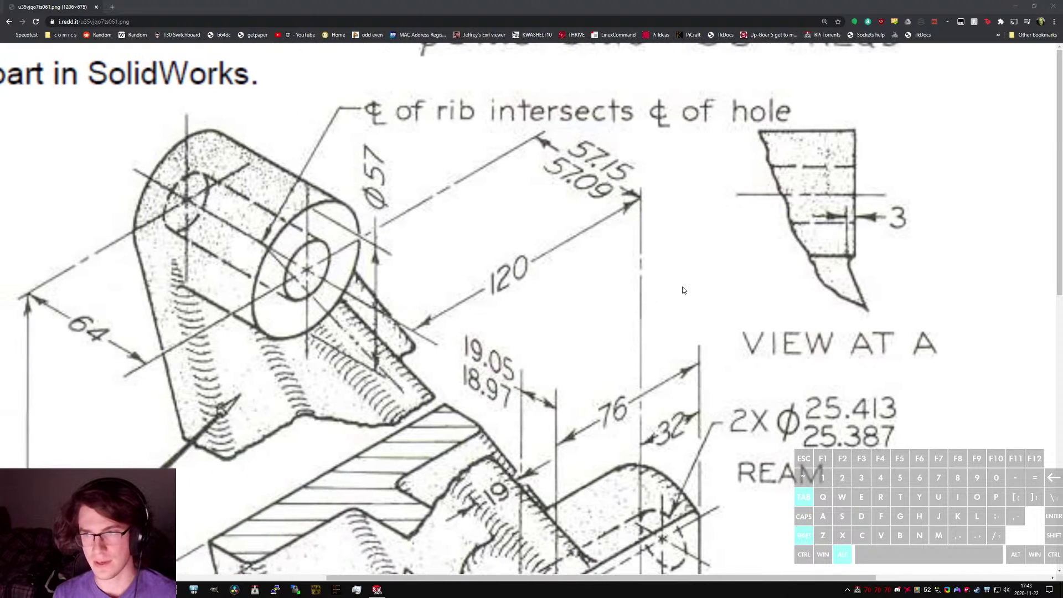
pyautogui.keyDown('shift'); pyautogui.scroll(-1, 683, 290); pyautogui.keyUp('shift')
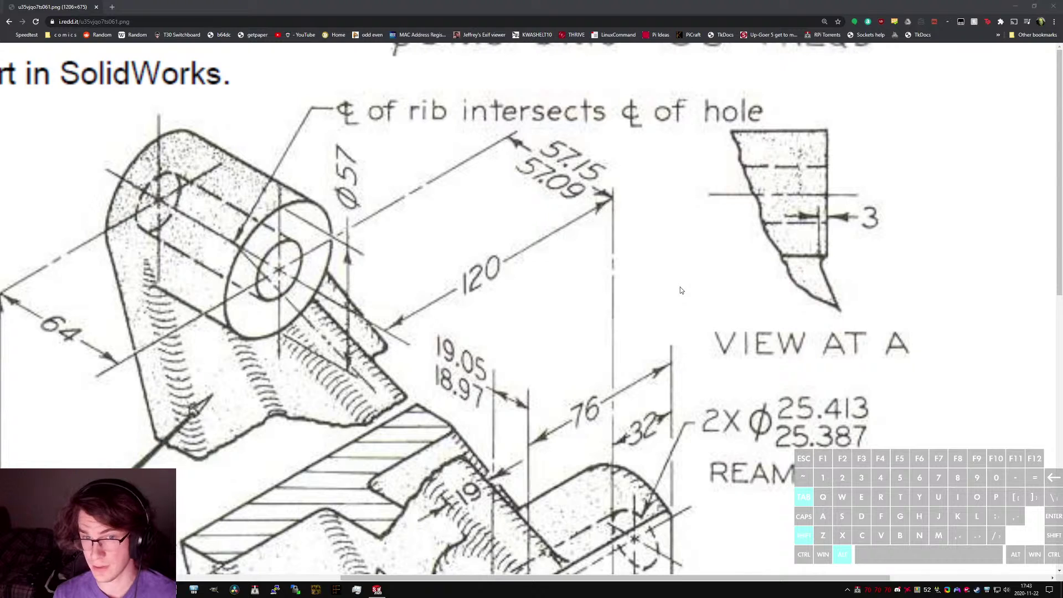
pyautogui.hotkey('alt', 'Tab')
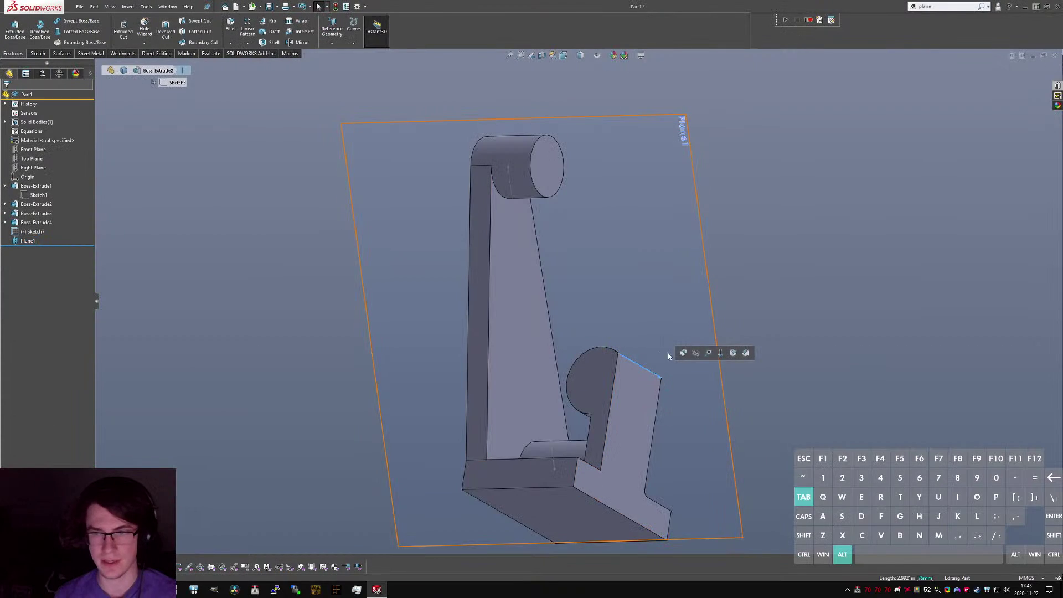
pyautogui.moveTo(691, 343)
pyautogui.mouseDown(button='middle')
pyautogui.moveTo(533, 256)
pyautogui.moveTo(649, 266)
pyautogui.moveTo(602, 274)
pyautogui.mouseUp(button='middle')
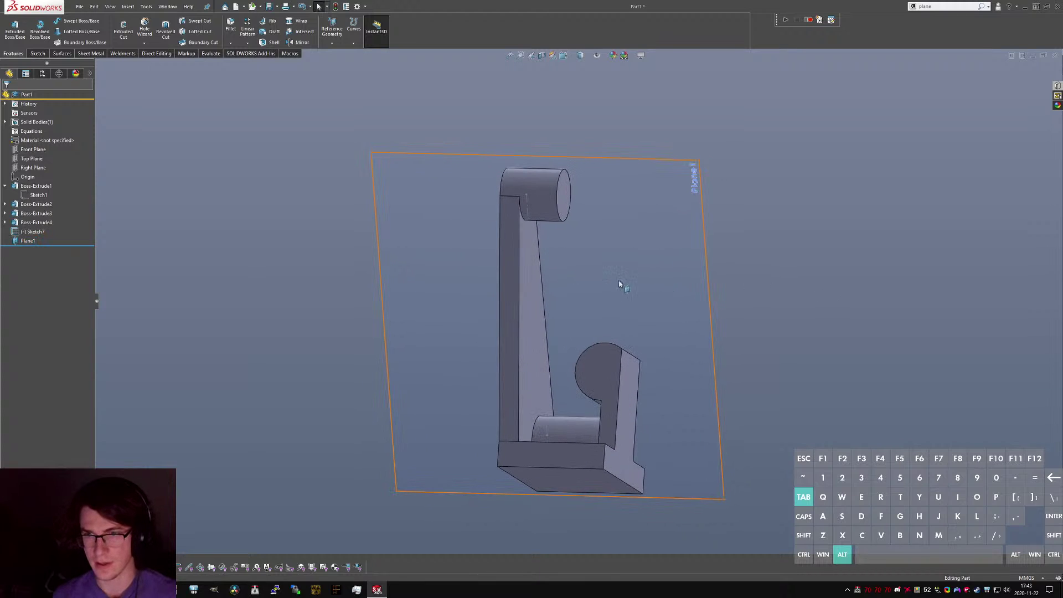
pyautogui.click(601, 279)
pyautogui.click(662, 252)
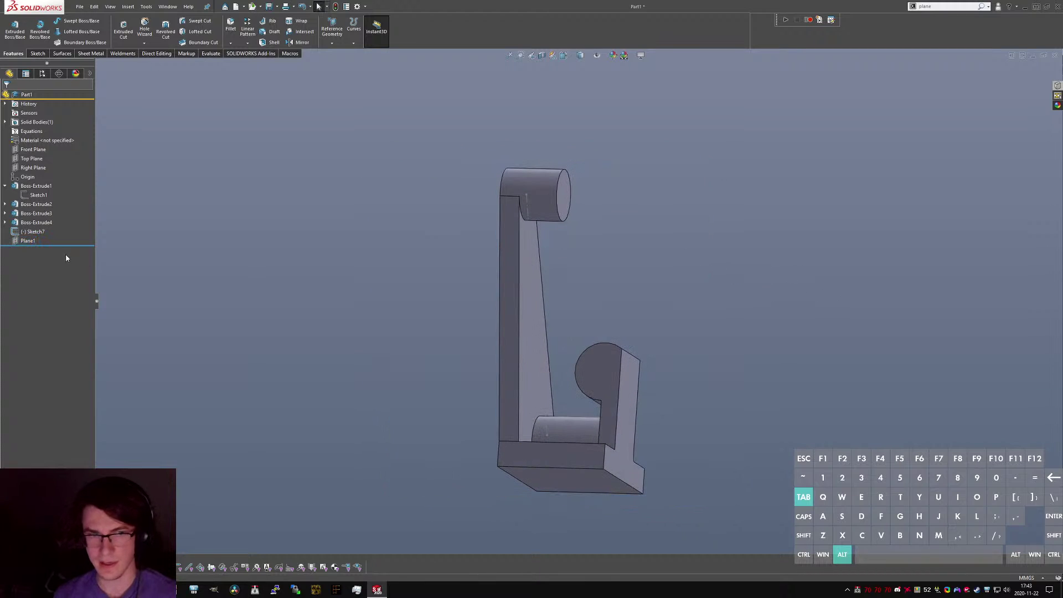
pyautogui.rightClick(21, 237)
pyautogui.click(683, 306)
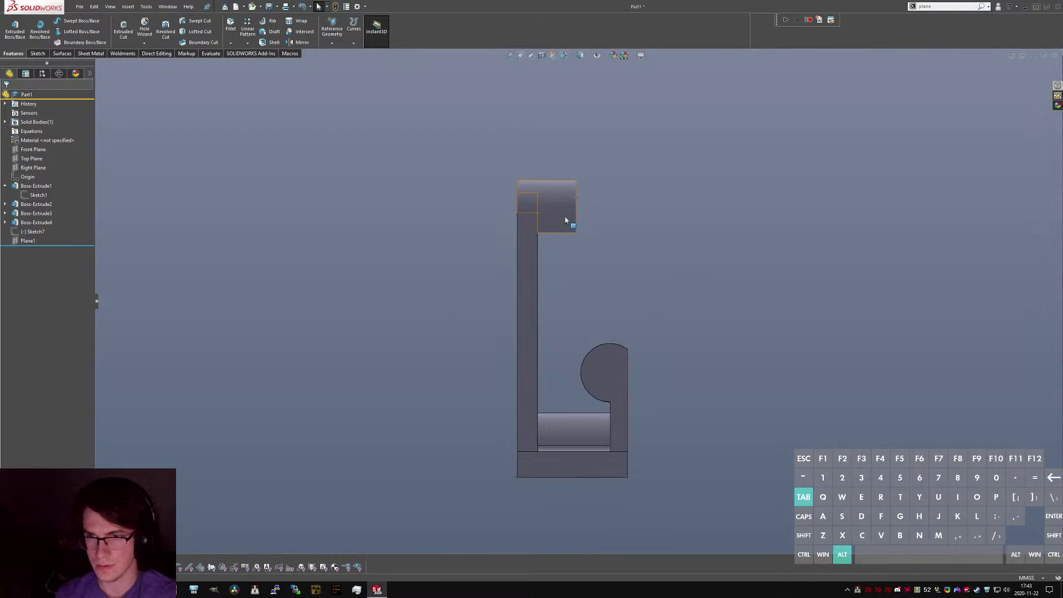
pyautogui.rightClick(31, 232)
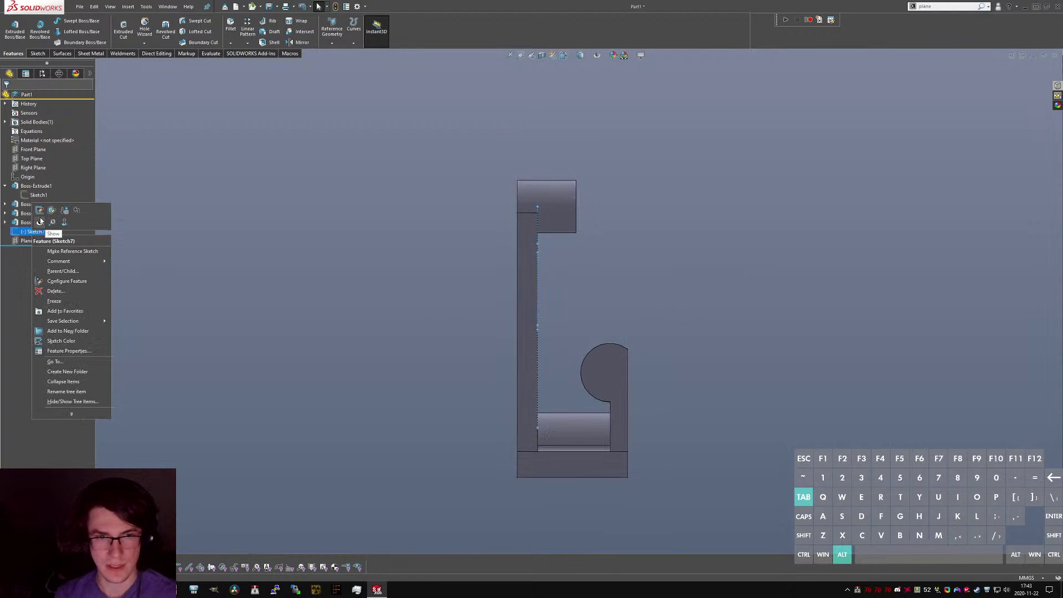
pyautogui.click(50, 219)
pyautogui.press('l')
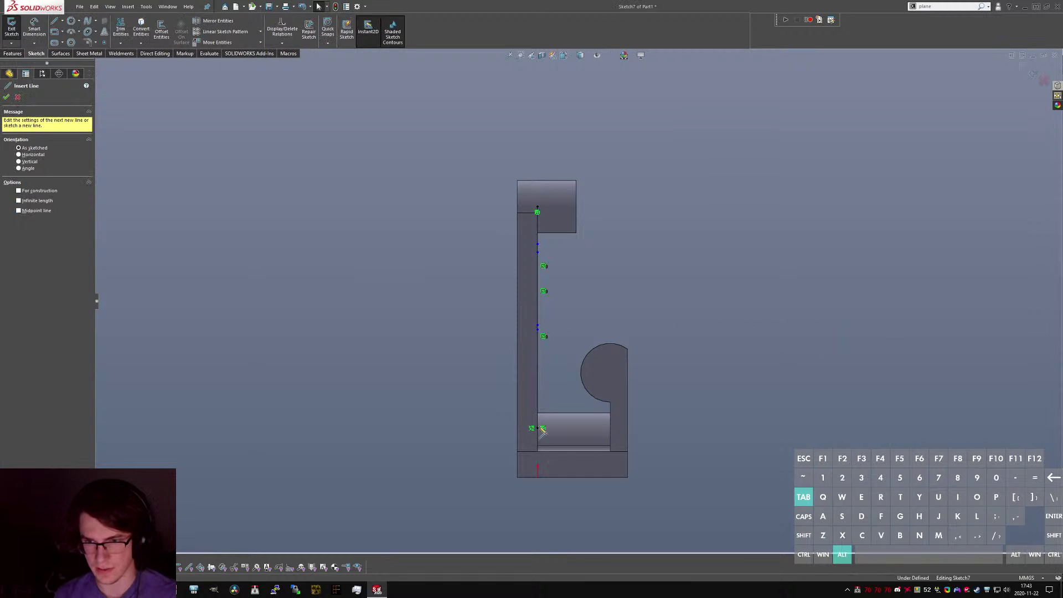
pyautogui.press('Escape')
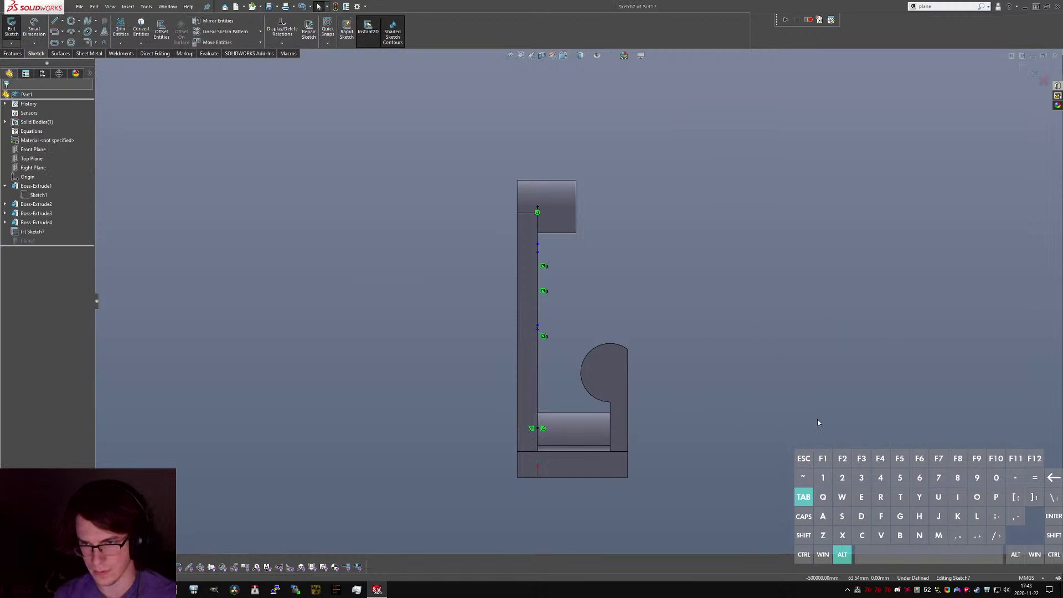
pyautogui.press('l')
pyautogui.scroll(-5, 617, 386)
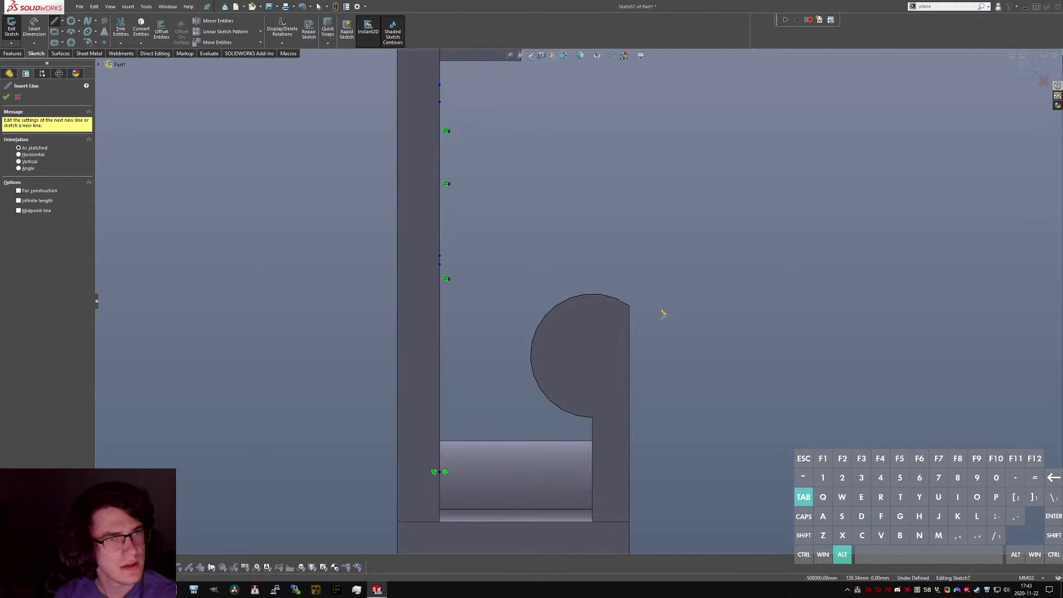
pyautogui.press('Escape')
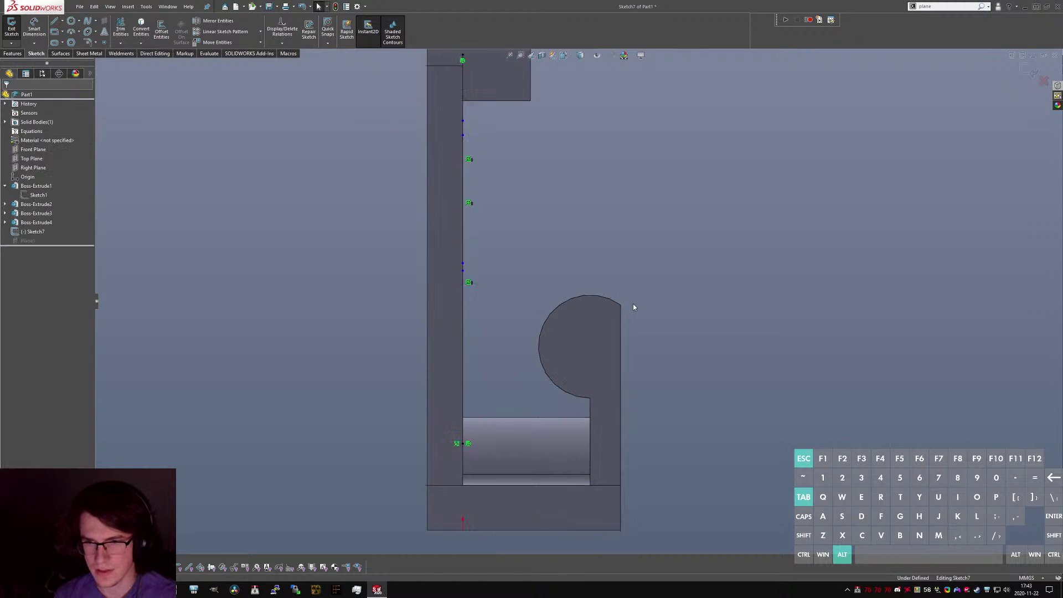
pyautogui.scroll(3, 591, 240)
pyautogui.scroll(-2, 692, 265)
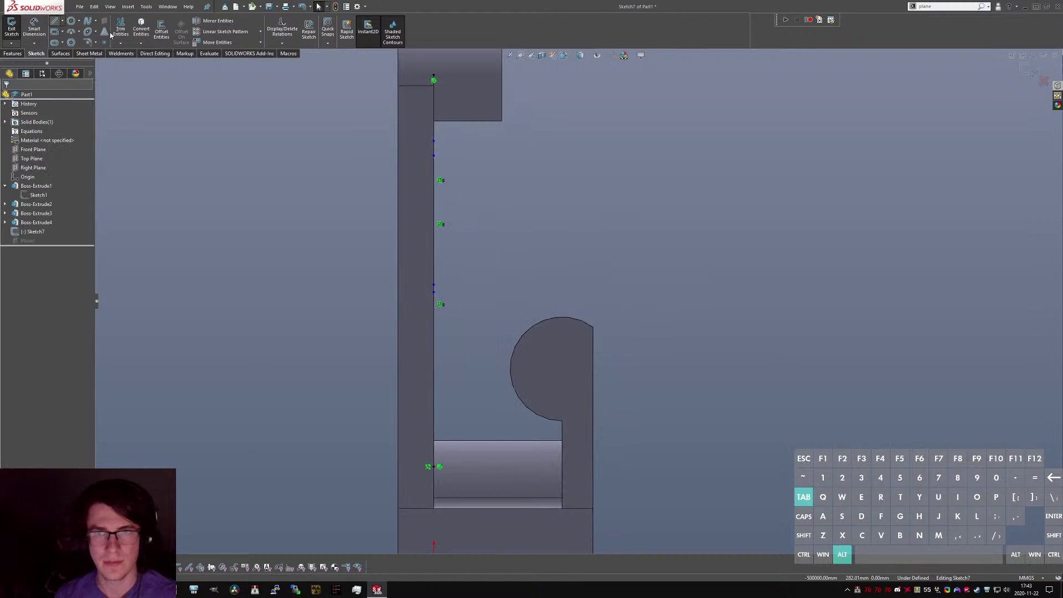
pyautogui.press('l')
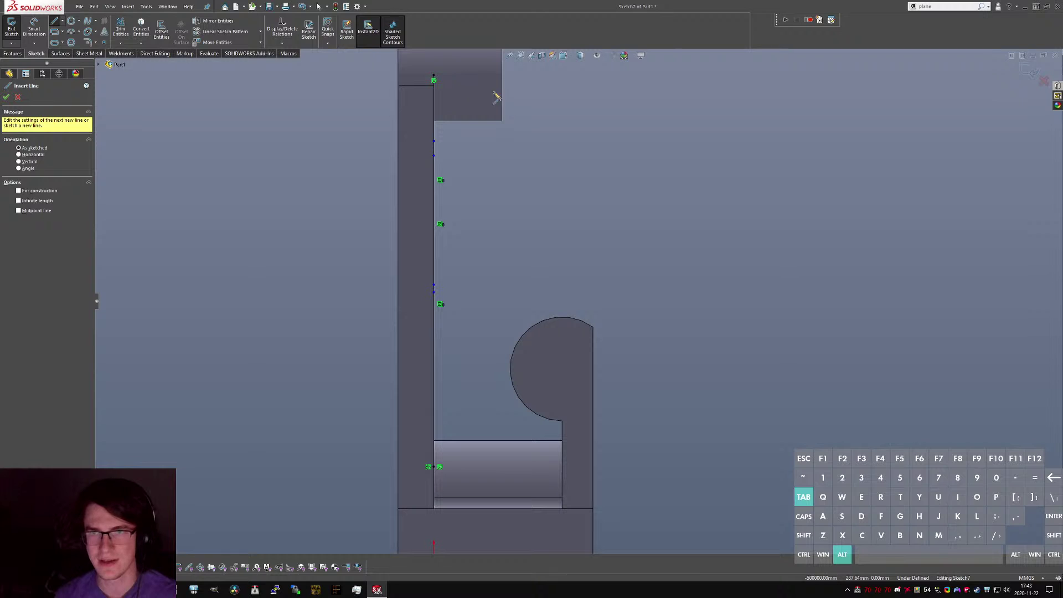
pyautogui.press('Escape')
# Try to sketch a short line beside the arm below the upper boss in the rib layout sketch, and close the sketch.
pyautogui.press('l')
pyautogui.moveTo(480, 143); pyautogui.dragTo(434, 138, button='middle')
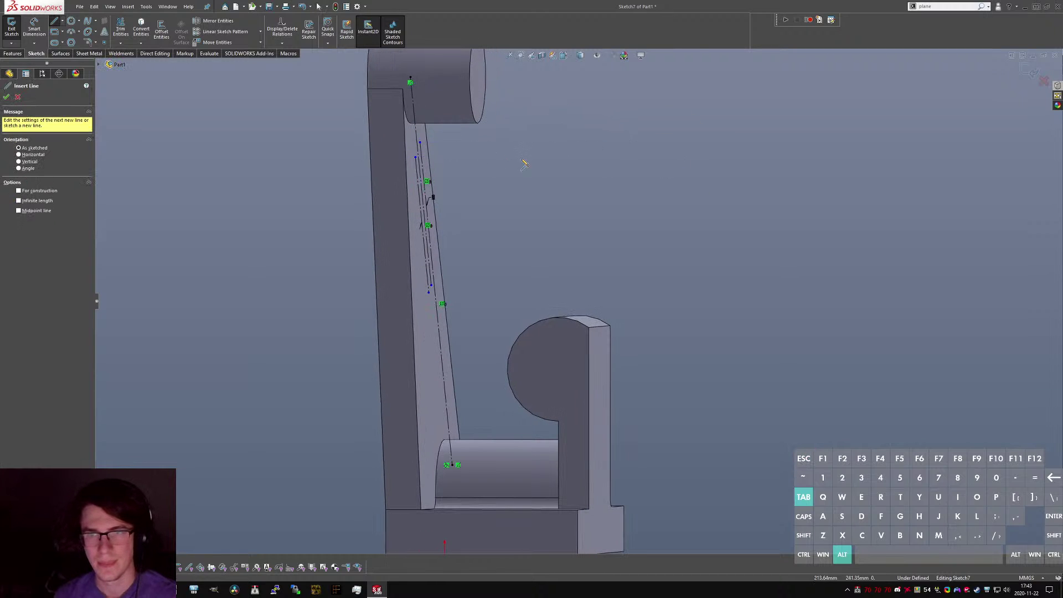
pyautogui.click(460, 148)
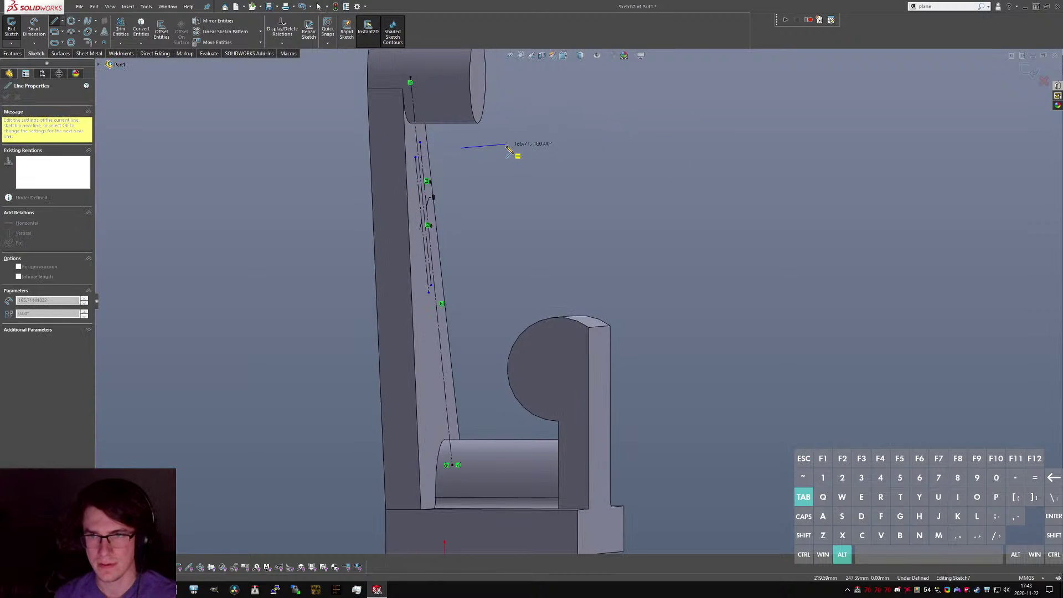
pyautogui.click(505, 149)
pyautogui.moveTo(503, 185)
pyautogui.mouseDown(button='middle')
pyautogui.moveTo(515, 178)
pyautogui.moveTo(485, 210)
pyautogui.mouseUp(button='middle')
pyautogui.press('Escape')
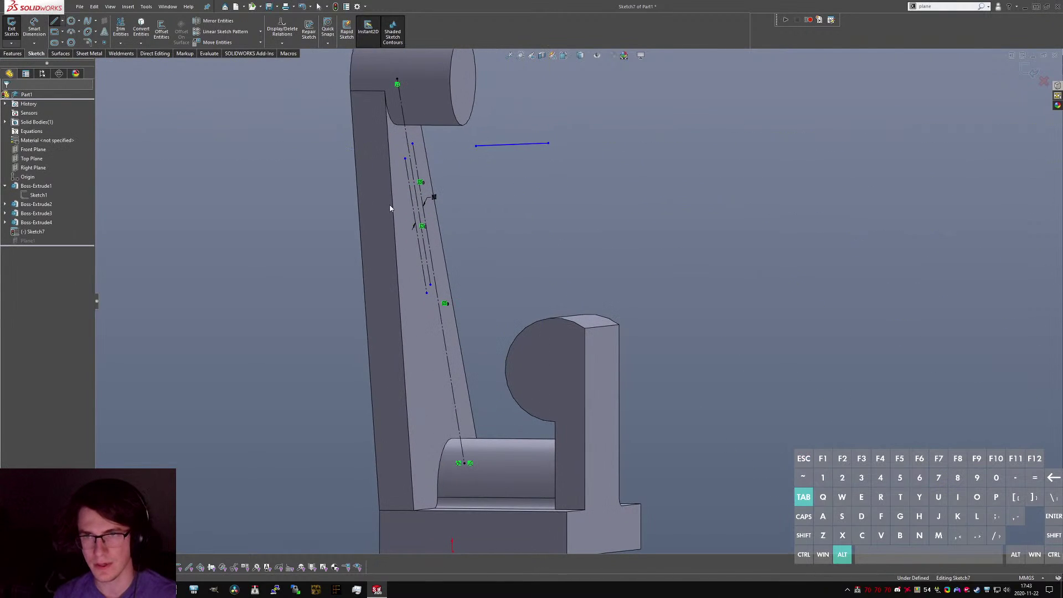
pyautogui.click(15, 33)
# Reopen the rib layout sketch, delete the stray line below the upper boss and close the sketch.
pyautogui.click(33, 231)
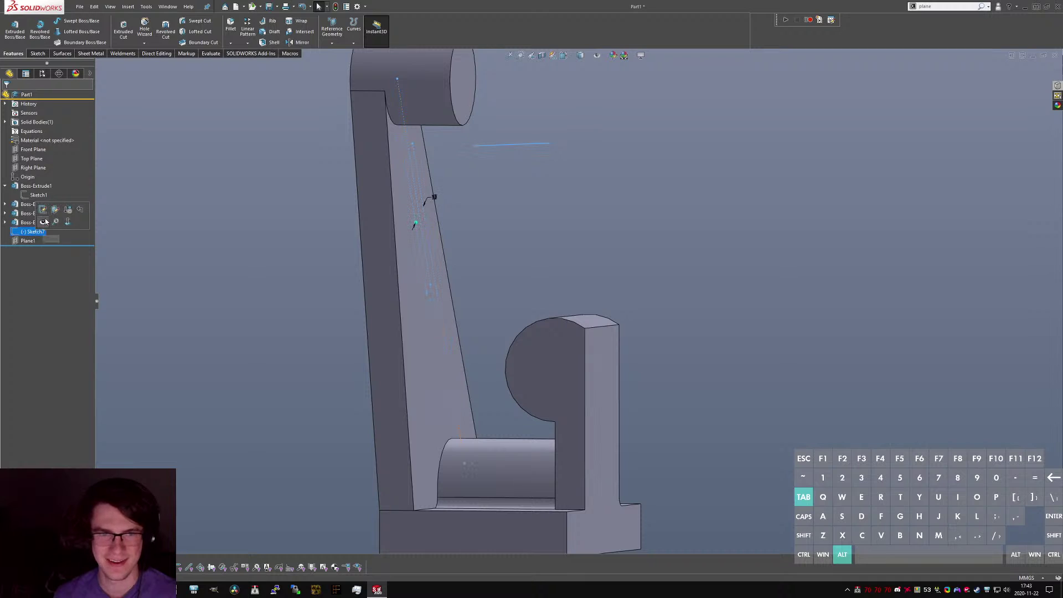
pyautogui.click(43, 210)
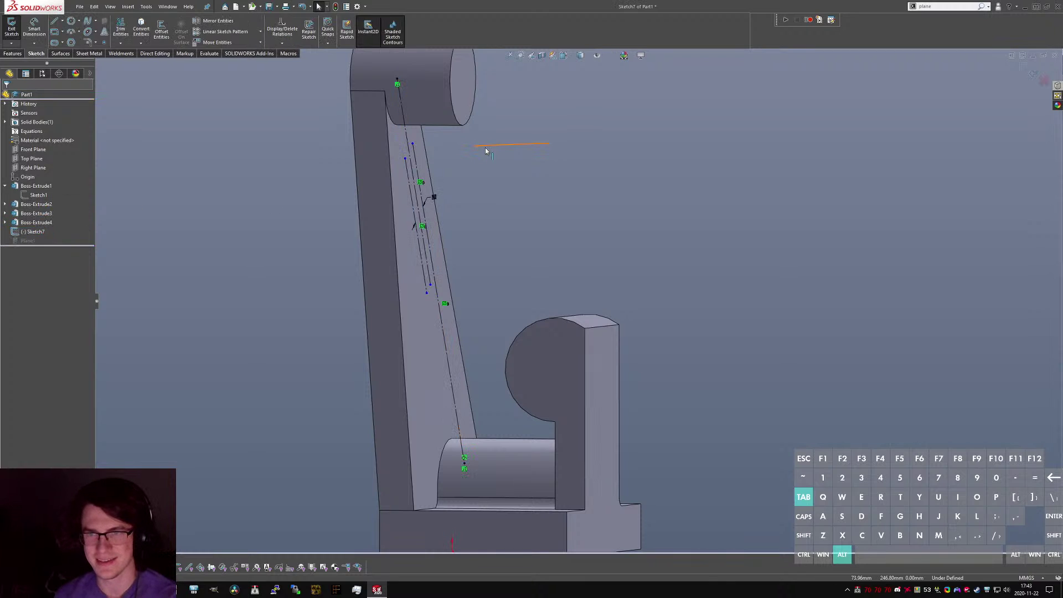
pyautogui.click(9, 26)
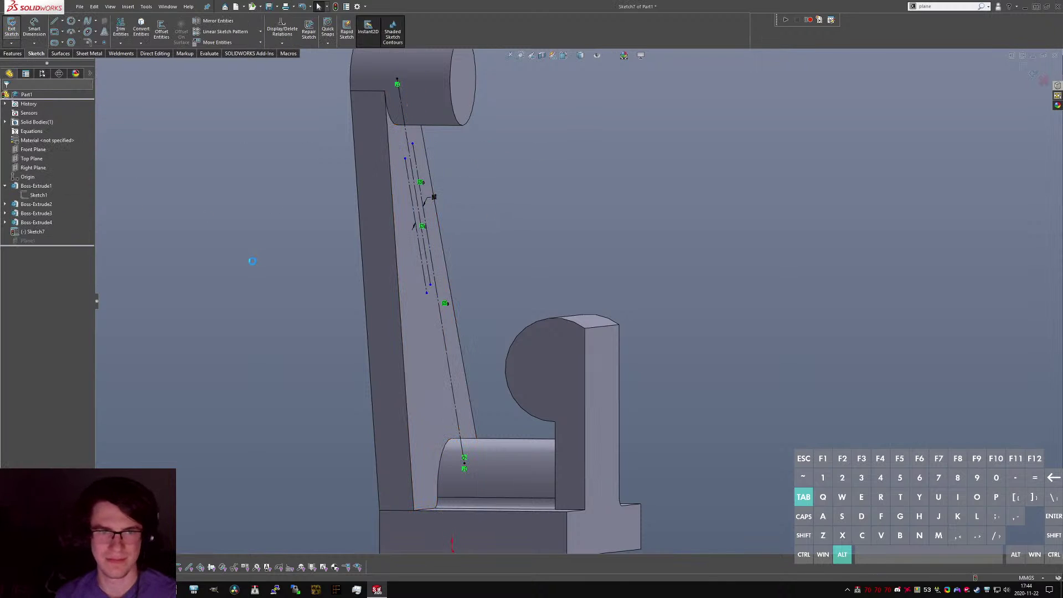
pyautogui.click(36, 231)
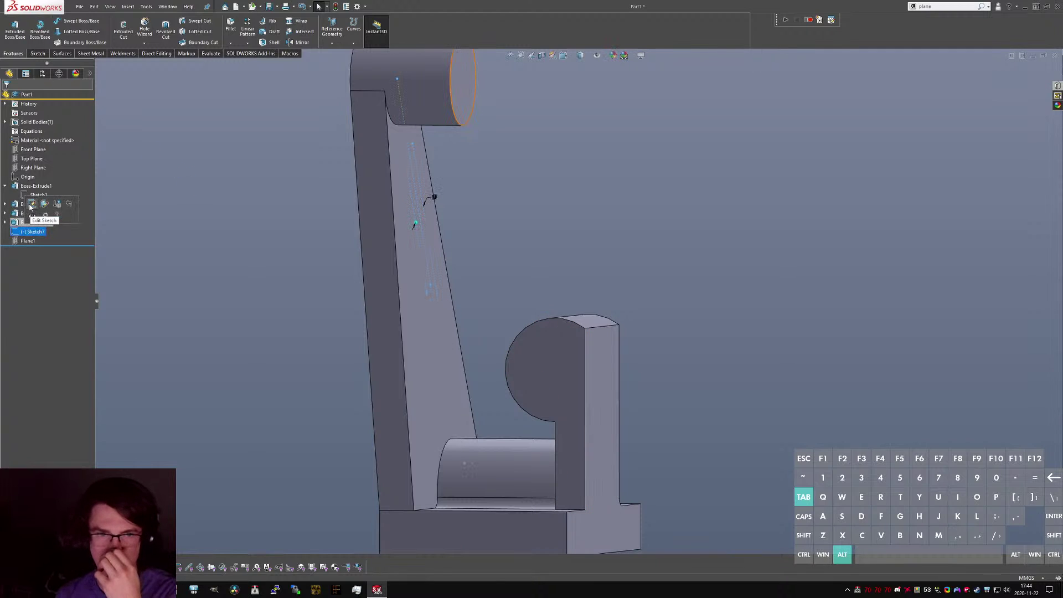
pyautogui.click(154, 229)
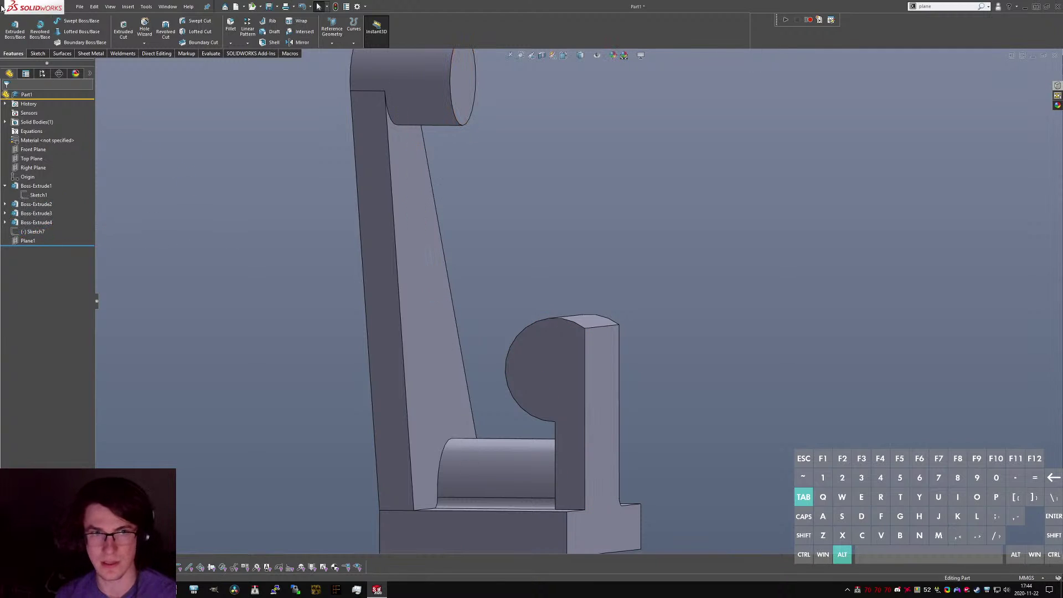
# Sketch a closed four-sided rib profile on the rib's centre-line reference plane, with its short upper edge about 31 mm long.
pyautogui.click(38, 53)
pyautogui.click(11, 25)
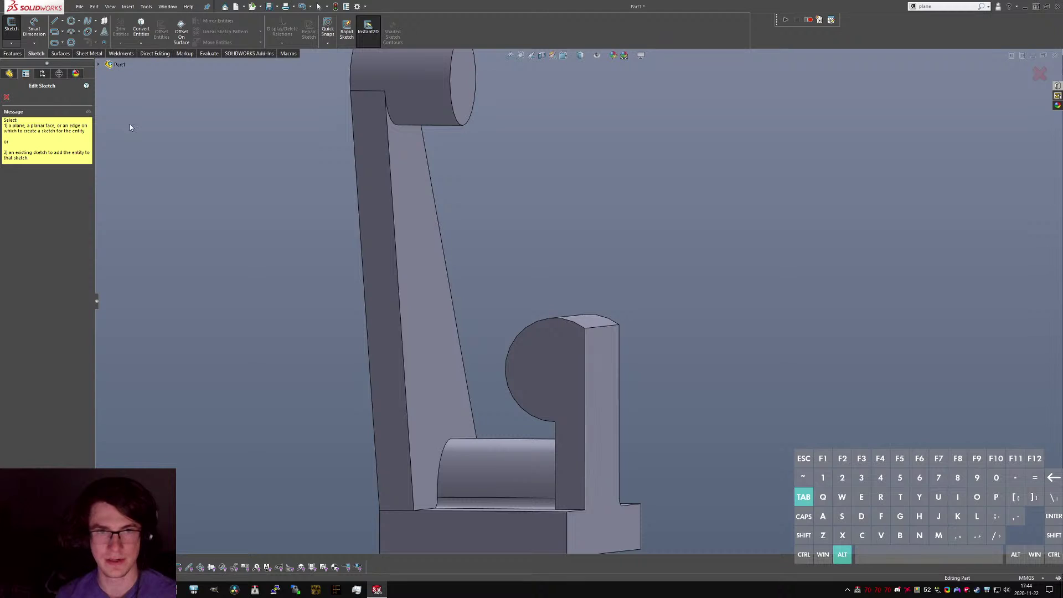
pyautogui.click(136, 194)
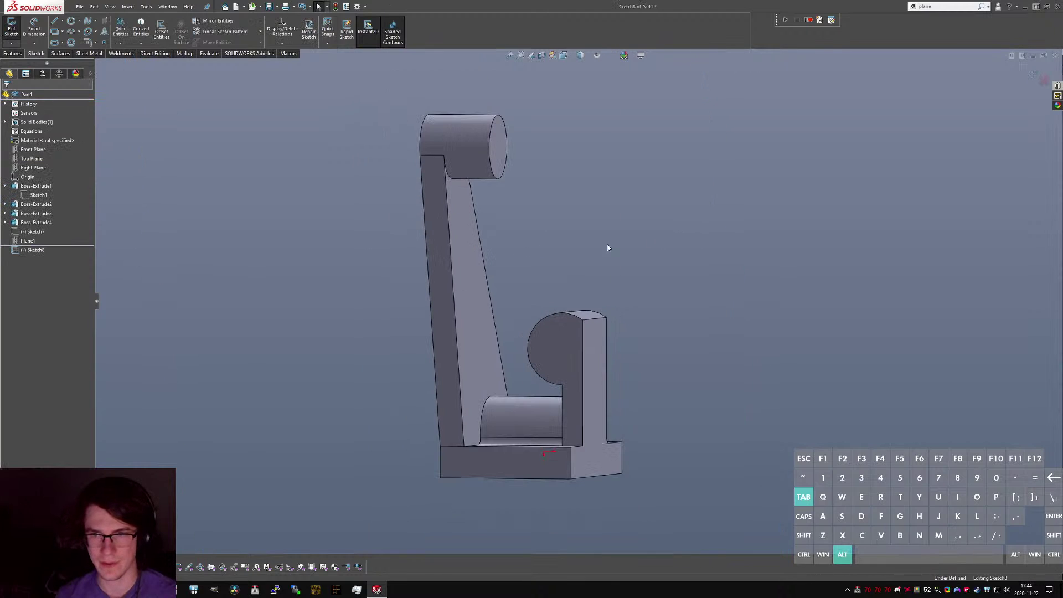
pyautogui.press('l')
pyautogui.click(501, 212)
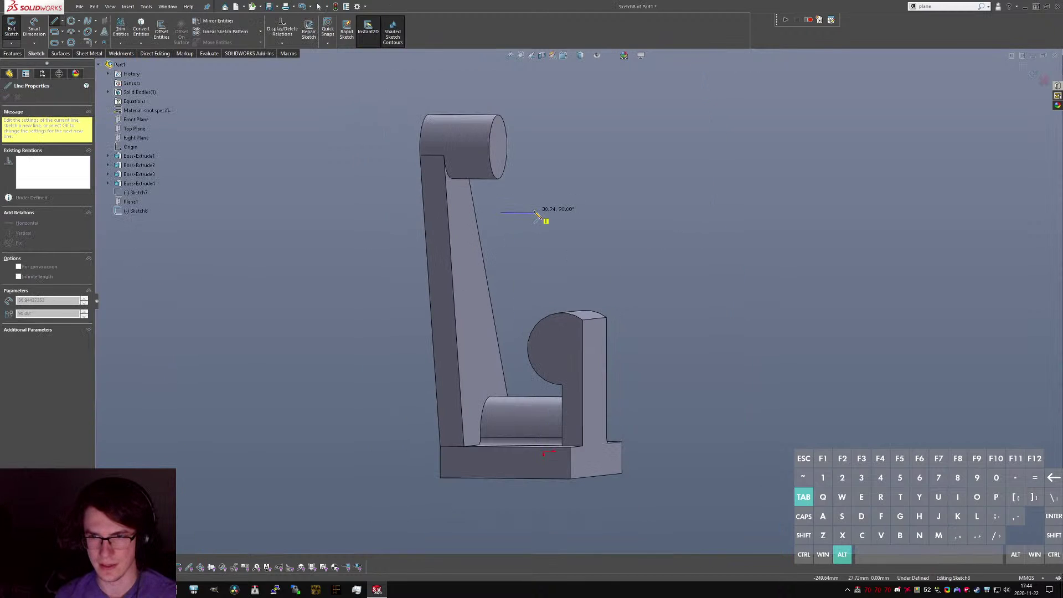
pyautogui.click(534, 213)
pyautogui.click(627, 402)
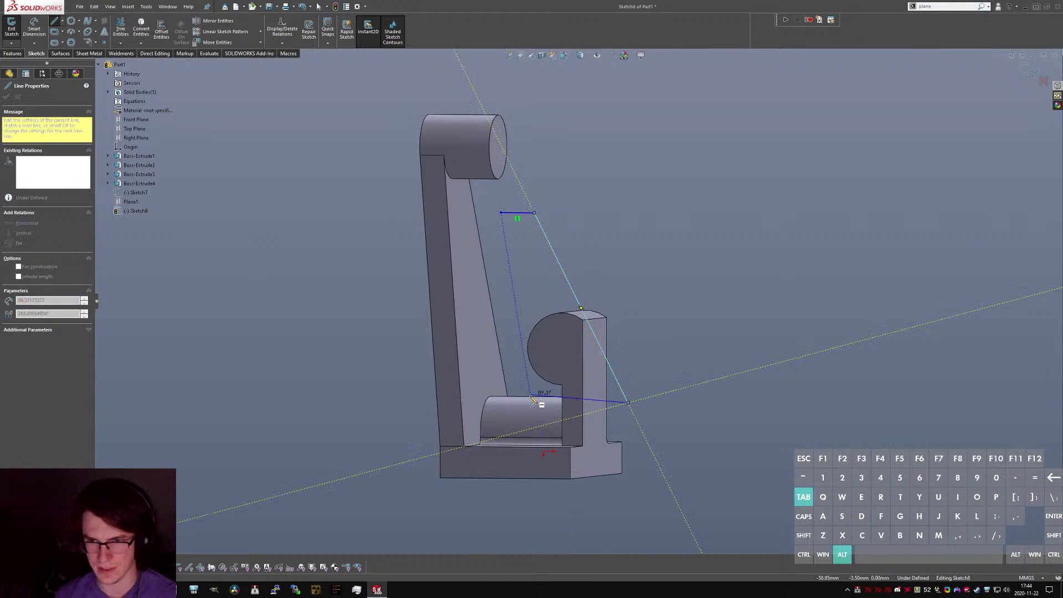
pyautogui.click(531, 402)
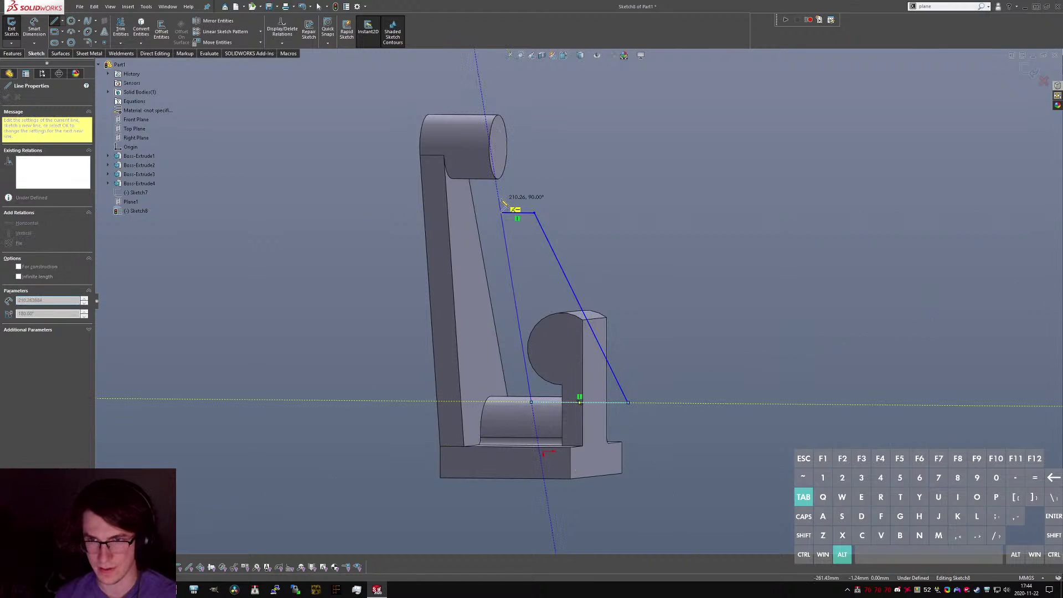
pyautogui.click(500, 213)
pyautogui.press('Escape')
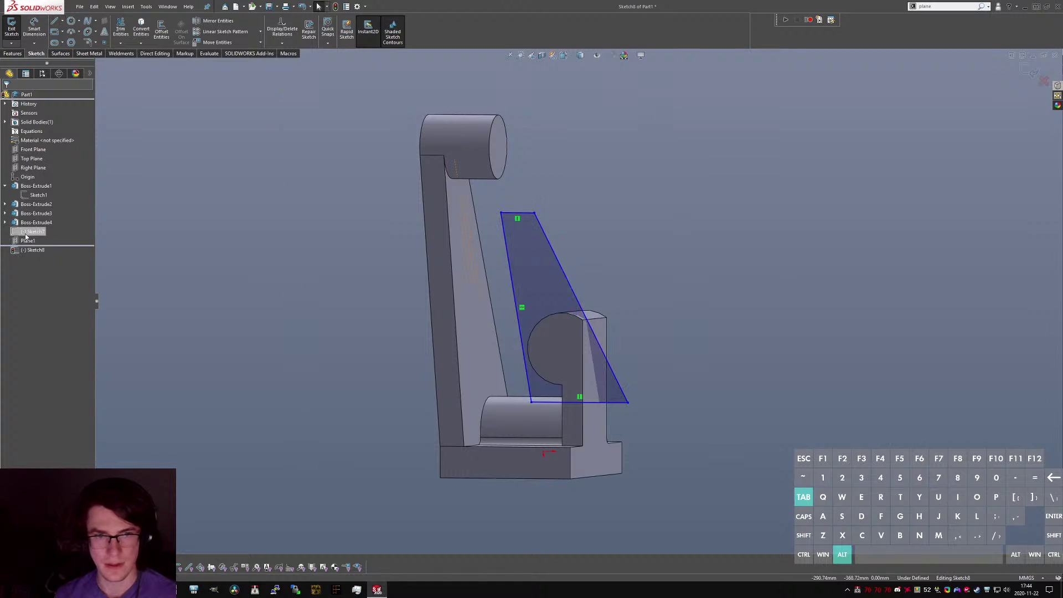
# Show the rib layout sketch and attach the profile's upper inner corner to the upper end of its construction centre line.
pyautogui.rightClick(26, 236)
pyautogui.click(34, 223)
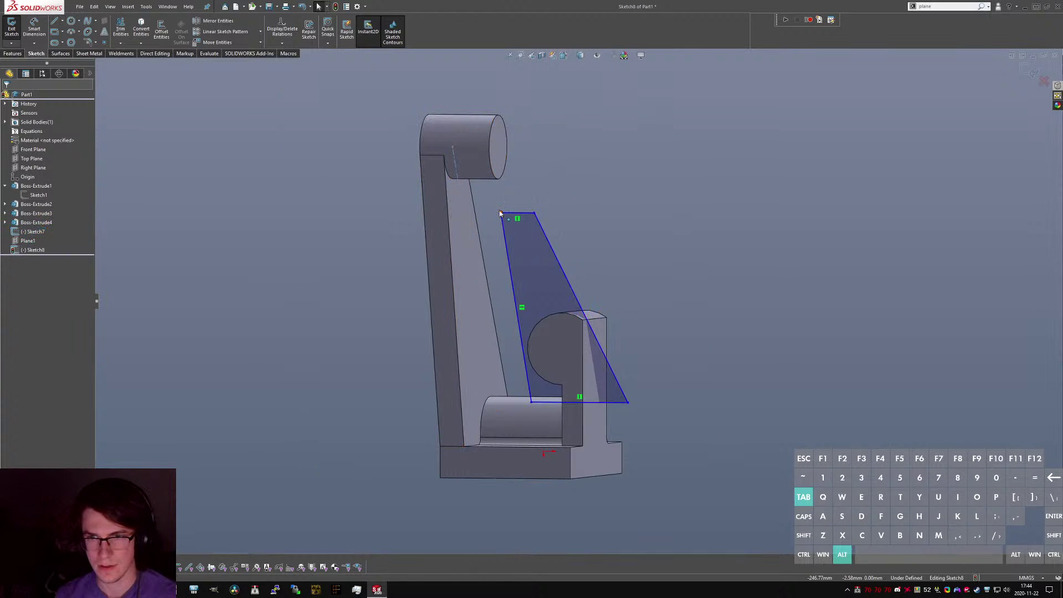
pyautogui.moveTo(501, 212); pyautogui.dragTo(453, 152)
pyautogui.click(667, 337)
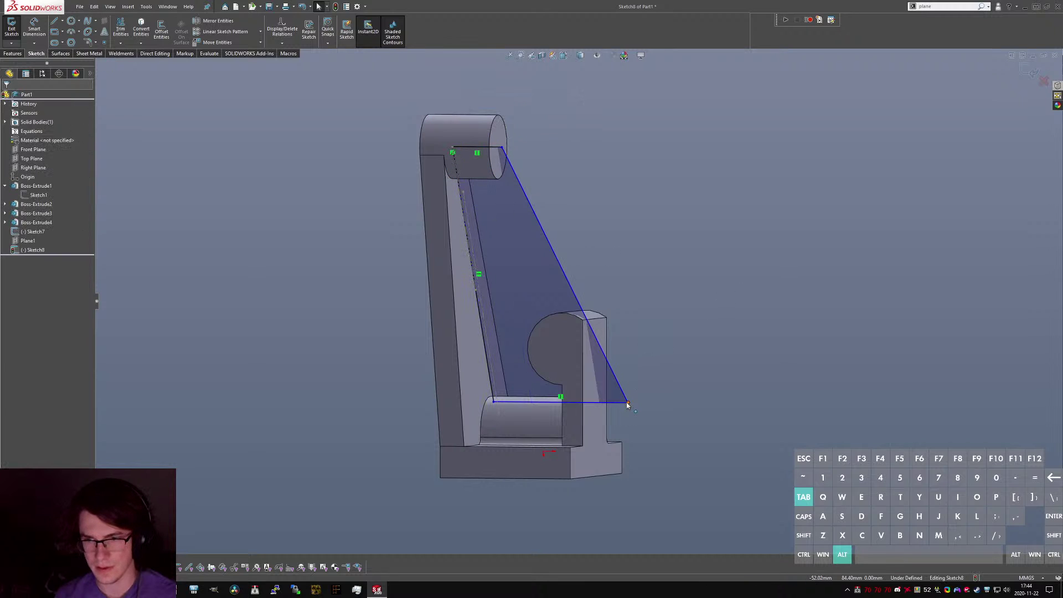
# Move the profile's lower outer corner to the top of the short upright and its upper outer corner inward toward the boss's end face.
pyautogui.moveTo(627, 404)
pyautogui.mouseDown()
pyautogui.moveTo(592, 315)
pyautogui.moveTo(600, 327)
pyautogui.moveTo(587, 324)
pyautogui.mouseUp()
pyautogui.scroll(-1, 516, 270)
pyautogui.moveTo(516, 270); pyautogui.dragTo(491, 131, button='middle')
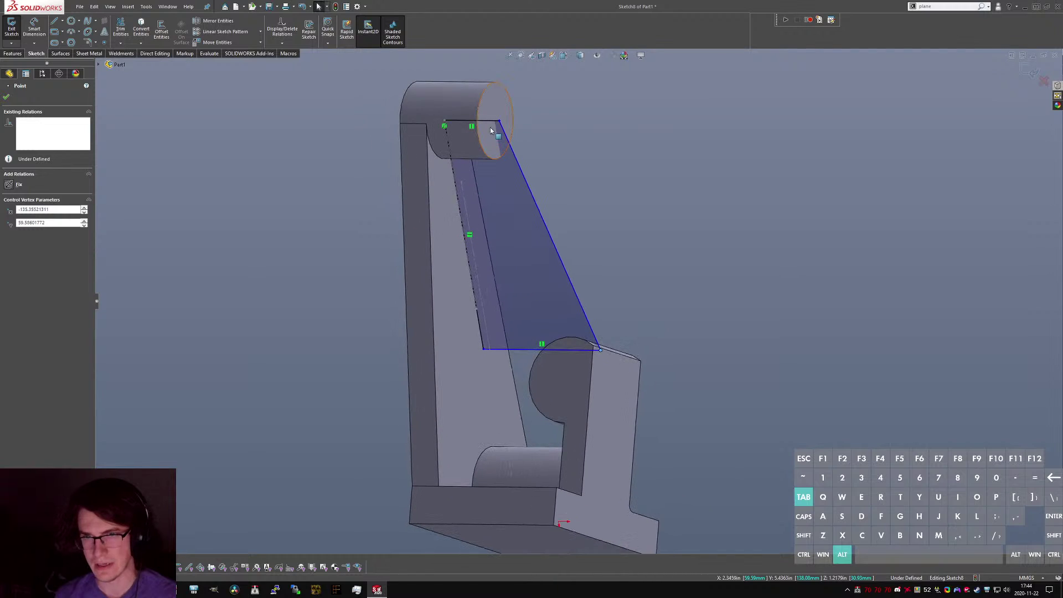
pyautogui.moveTo(498, 120); pyautogui.dragTo(475, 121)
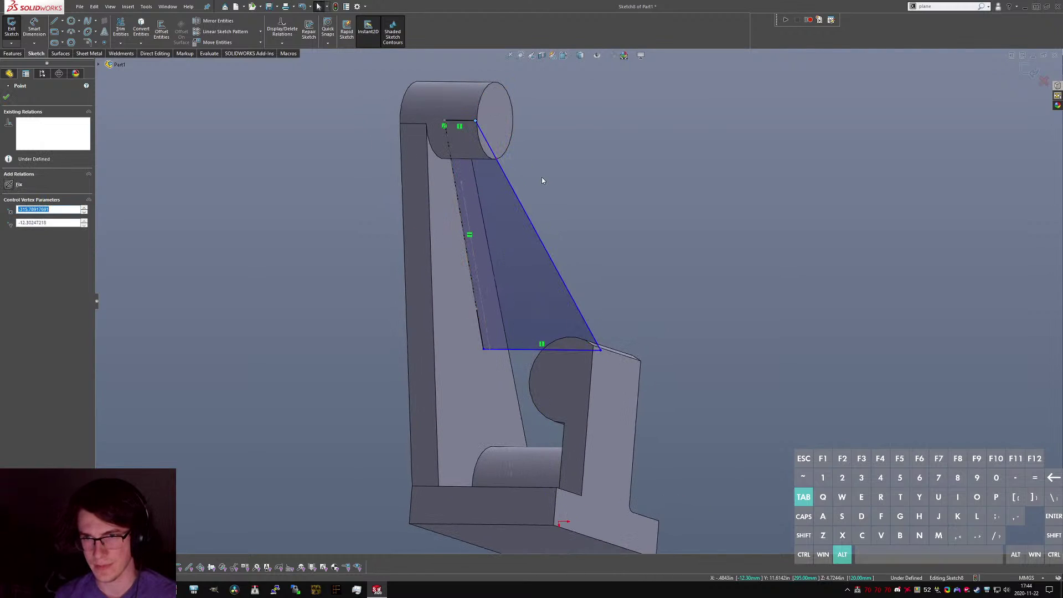
pyautogui.click(543, 181)
# Place a sketch point at the lowest point of the upper boss's end-face edge and delete its coincident relation.
pyautogui.scroll(-3, 482, 119)
pyautogui.moveTo(493, 138); pyautogui.dragTo(498, 78, button='middle')
pyautogui.scroll(-3, 544, 155)
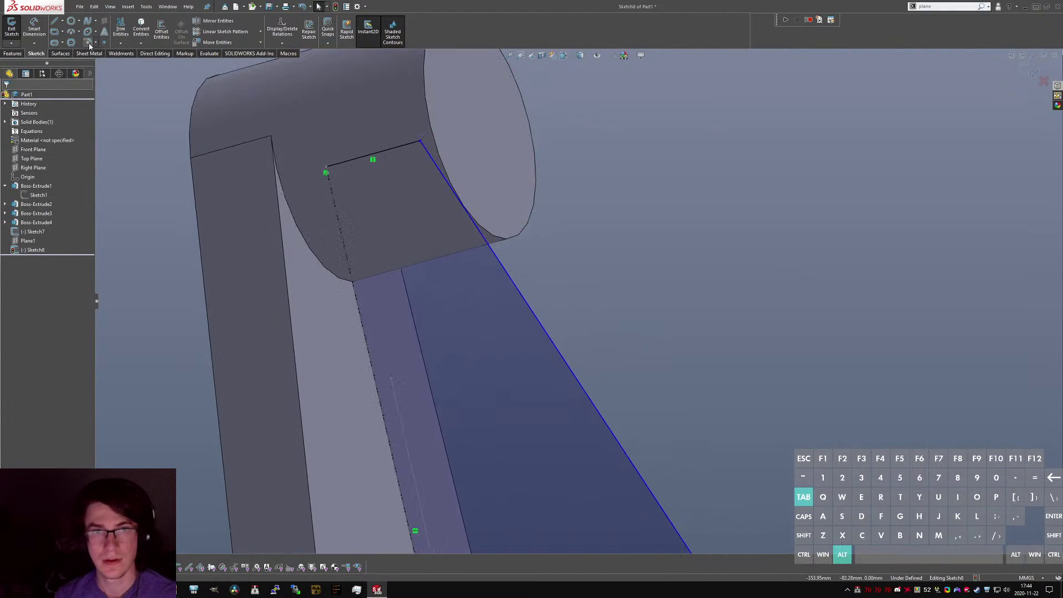
pyautogui.click(104, 42)
pyautogui.click(506, 238)
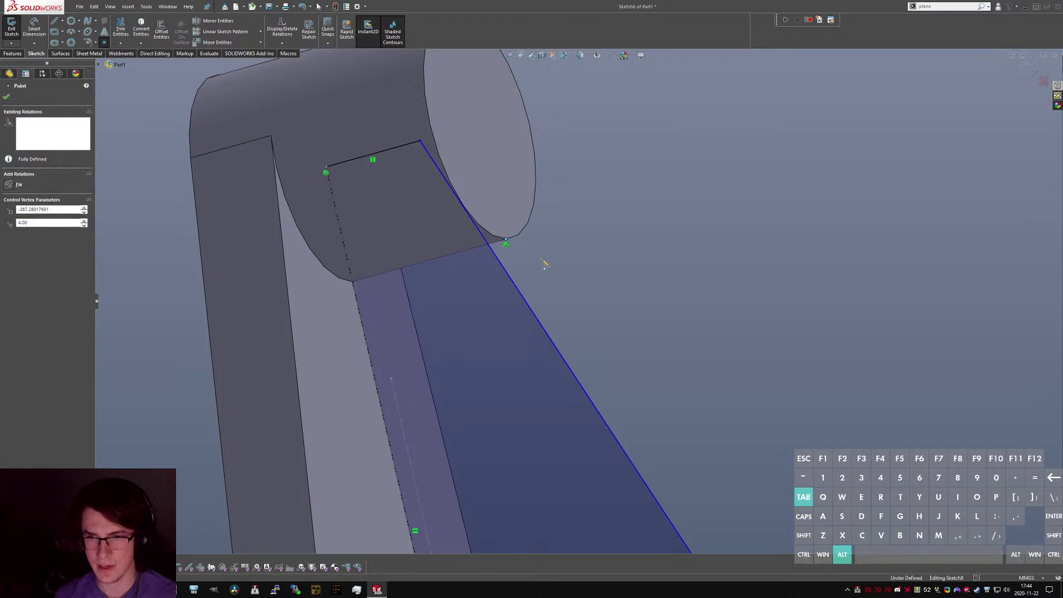
pyautogui.press('Escape')
pyautogui.click(508, 246)
pyautogui.moveTo(512, 245); pyautogui.dragTo(493, 255, button='middle')
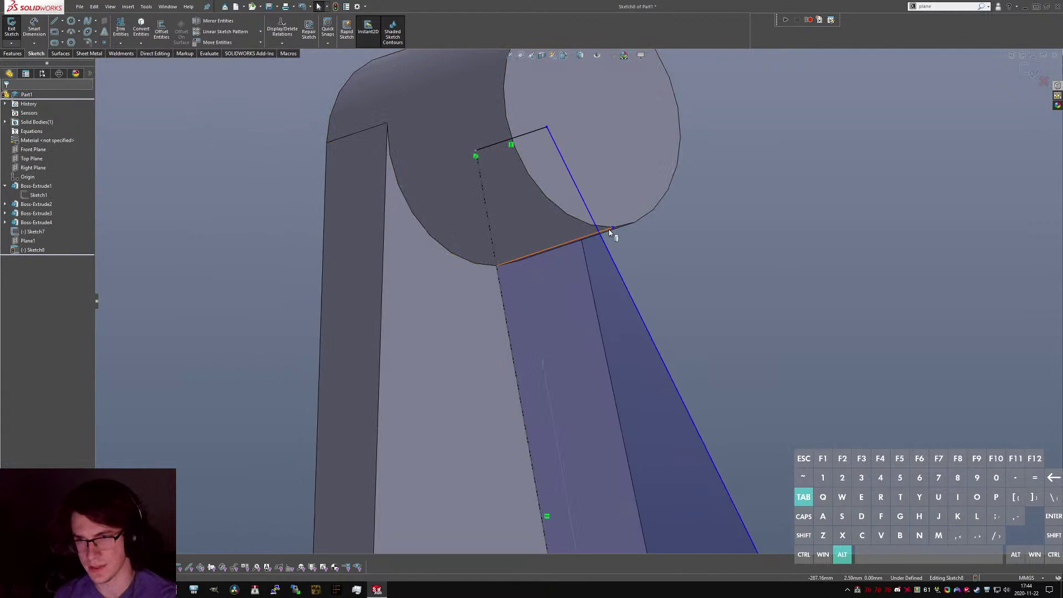
pyautogui.press('Delete')
# Add a pierce relation between the sketch point and the circular edge of the upper boss's end face.
pyautogui.click(612, 228)
pyautogui.keyDown('ctrl'); pyautogui.click(544, 193); pyautogui.keyUp('ctrl')
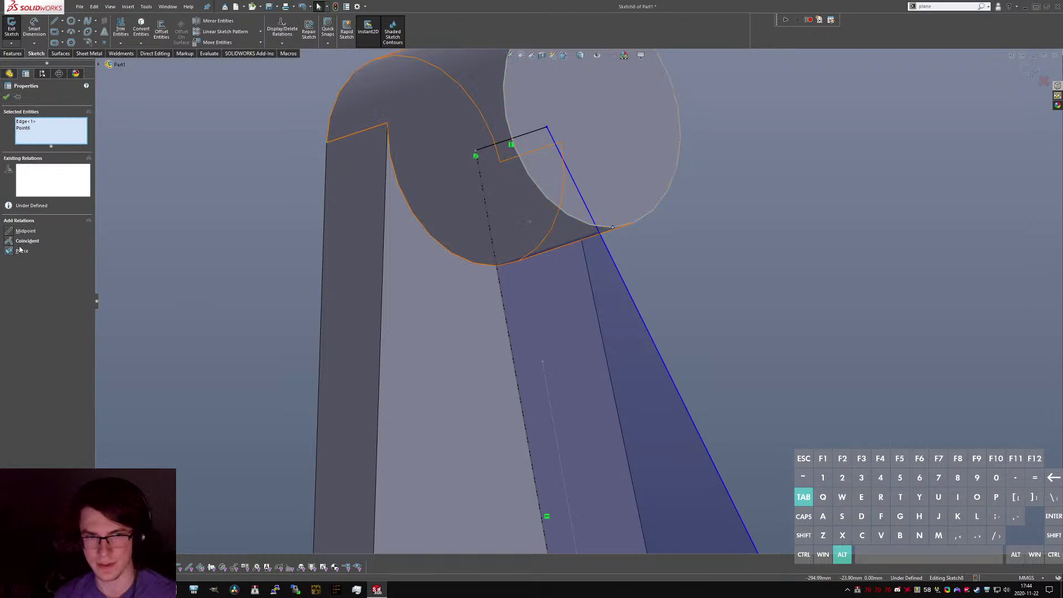
pyautogui.click(680, 297)
pyautogui.moveTo(681, 297); pyautogui.dragTo(678, 265, button='right')
pyautogui.press('Escape')
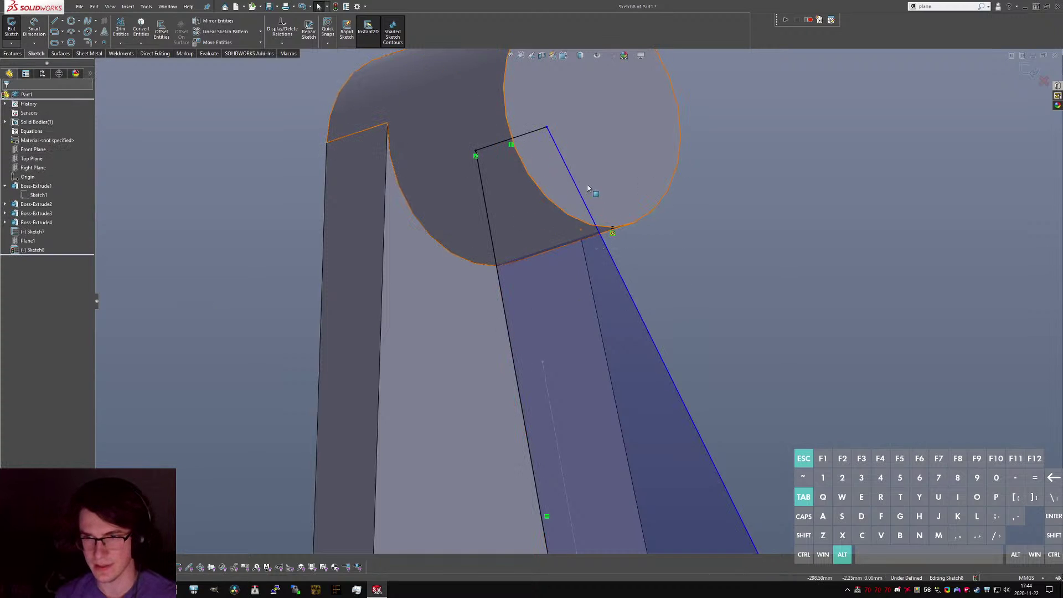
# Place a sketch point on the profile's sloping line beneath the boss-edge point and add a Vertical relation between the two points.
pyautogui.scroll(-2, 588, 185)
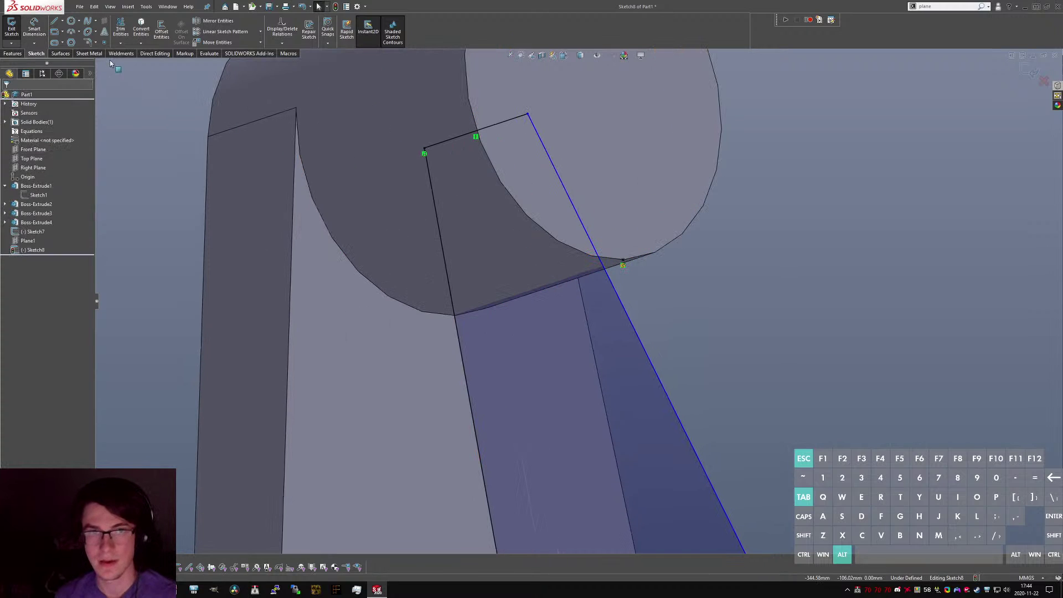
pyautogui.click(610, 277)
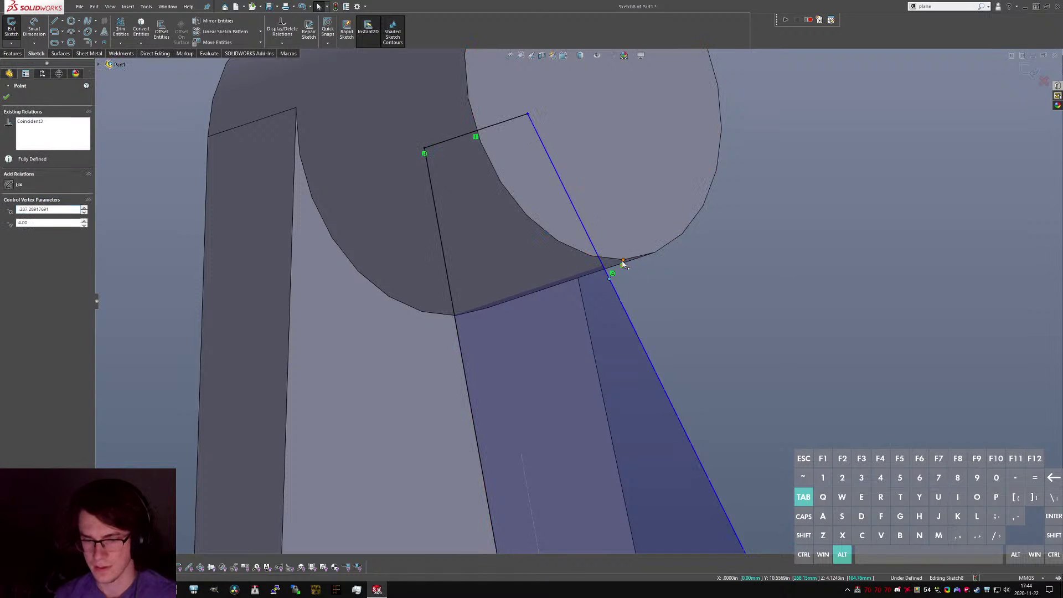
pyautogui.keyDown('alt'); pyautogui.click(622, 262); pyautogui.keyUp('alt')
pyautogui.moveTo(624, 265); pyautogui.dragTo(646, 301, button='right')
pyautogui.hotkey('ctrl', 'z')
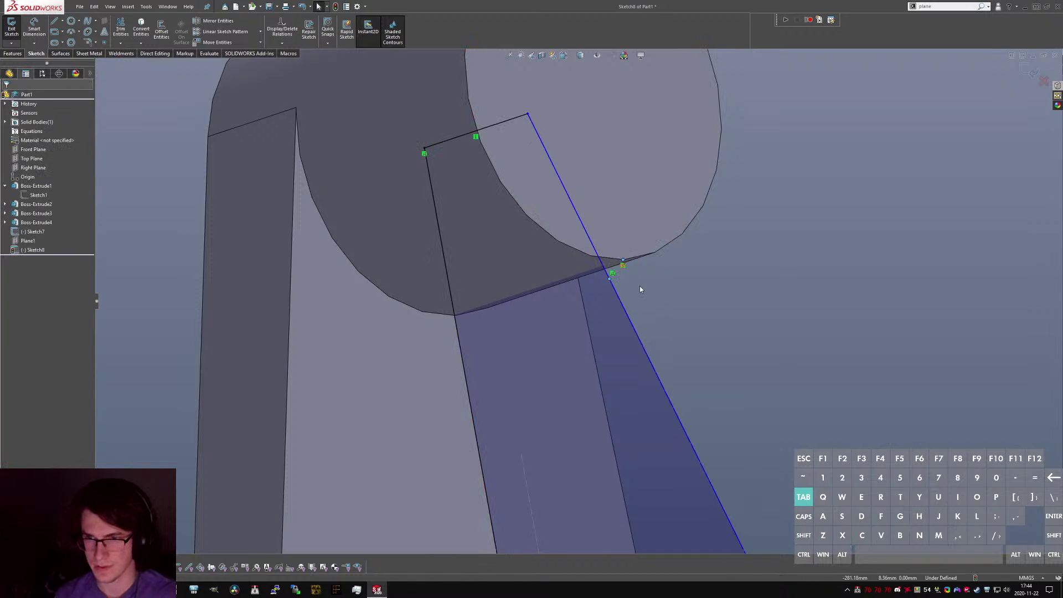
pyautogui.scroll(-1, 651, 277)
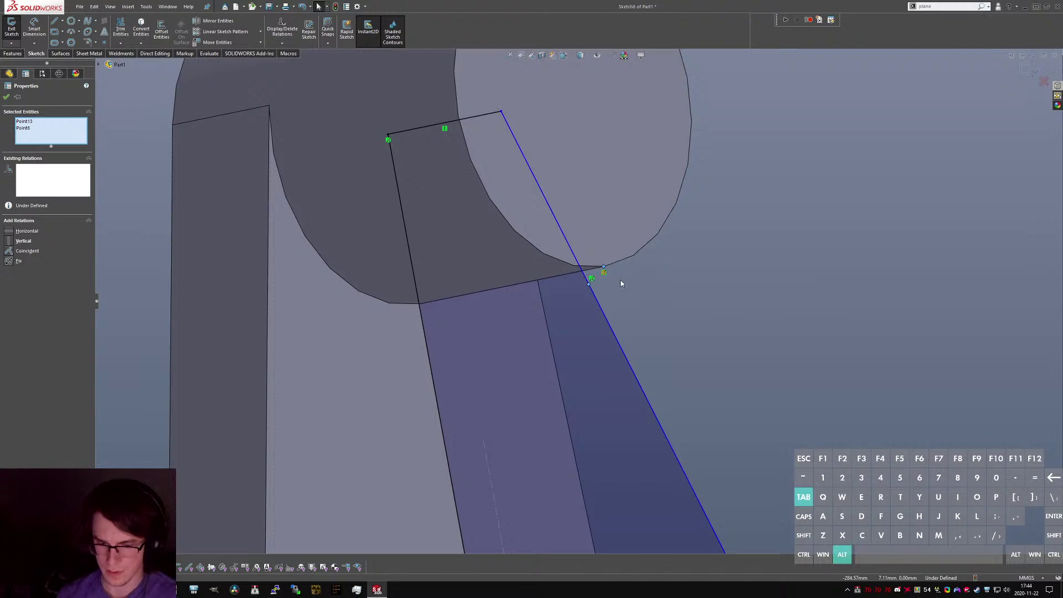
pyautogui.hotkey('alt', 'v')
pyautogui.click(624, 286)
# Move the profile's upper inner corner onto the straight end edge of the half-round block and add a Pierce relation to that edge.
pyautogui.moveTo(582, 254); pyautogui.dragTo(609, 266, button='middle')
pyautogui.moveTo(658, 304); pyautogui.dragTo(681, 294, button='middle')
pyautogui.scroll(8, 637, 377)
pyautogui.scroll(-7, 630, 387)
pyautogui.moveTo(612, 353); pyautogui.dragTo(685, 318, button='middle')
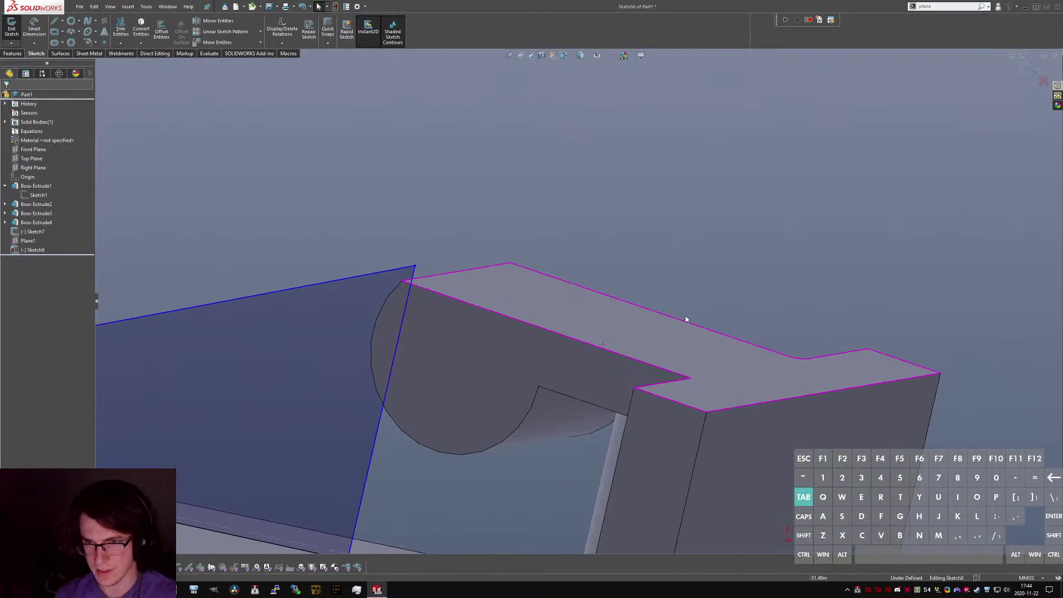
pyautogui.scroll(9, 581, 324)
pyautogui.moveTo(426, 347); pyautogui.dragTo(528, 262, button='middle')
pyautogui.scroll(-7, 490, 327)
pyautogui.scroll(-3, 749, 257)
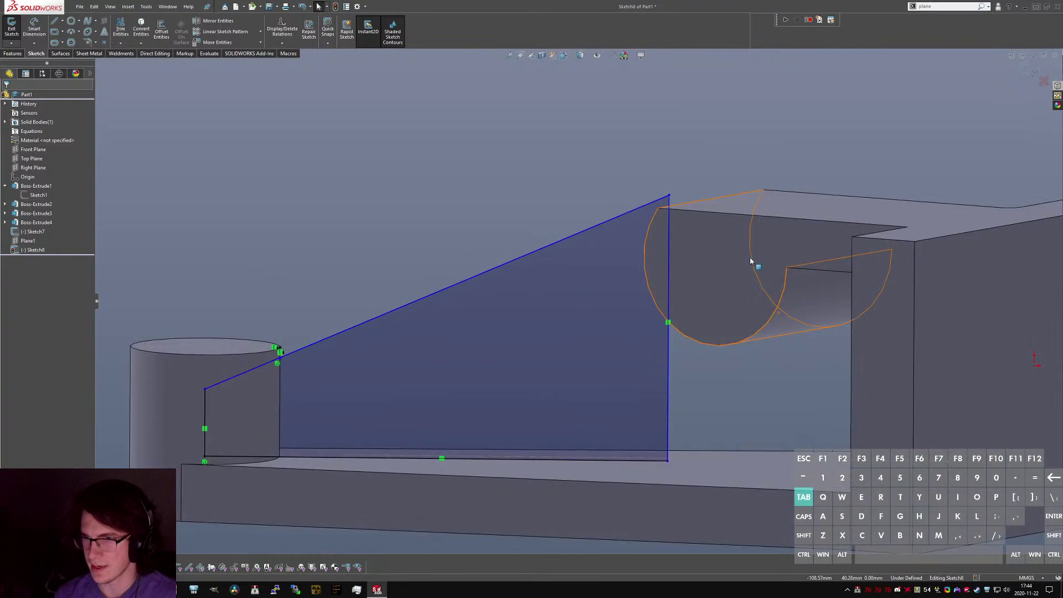
pyautogui.moveTo(749, 257)
pyautogui.mouseDown(button='middle')
pyautogui.moveTo(778, 339)
pyautogui.moveTo(805, 360)
pyautogui.mouseUp(button='middle')
pyautogui.moveTo(689, 223); pyautogui.dragTo(693, 235)
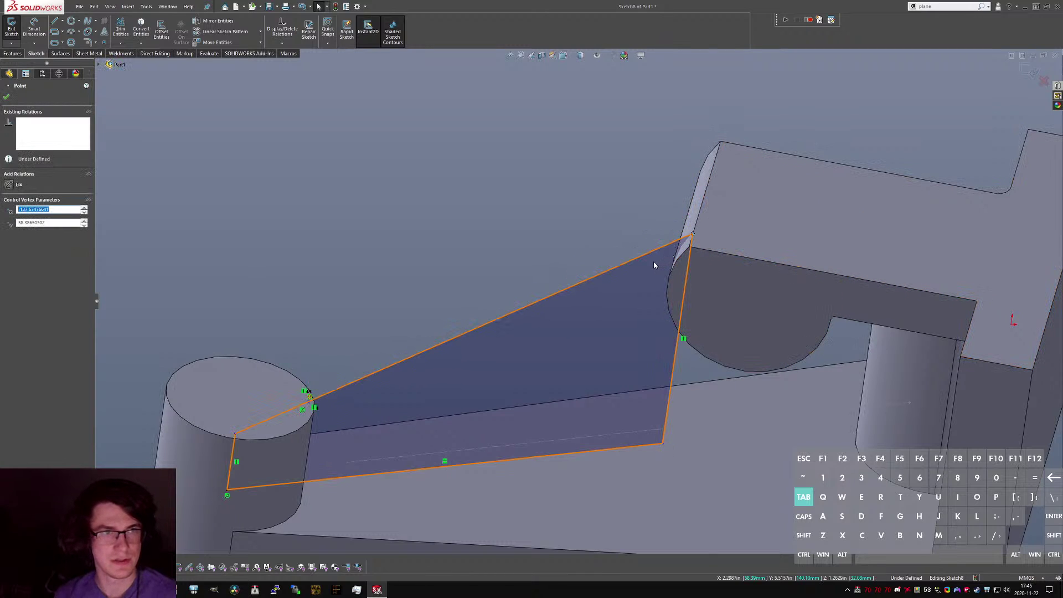
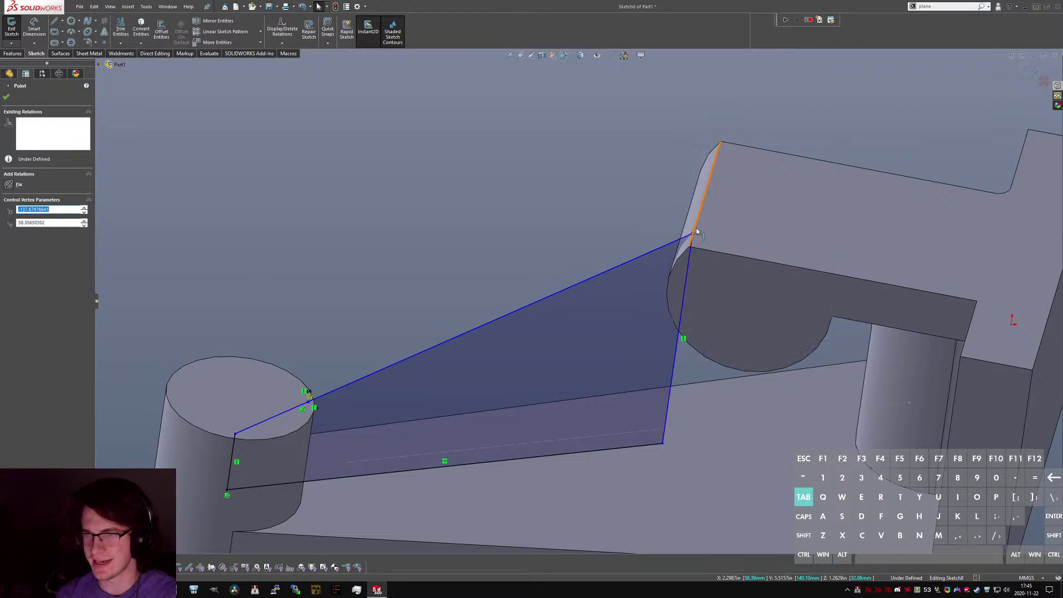
pyautogui.keyDown('ctrl'); pyautogui.click(704, 185); pyautogui.keyUp('ctrl')
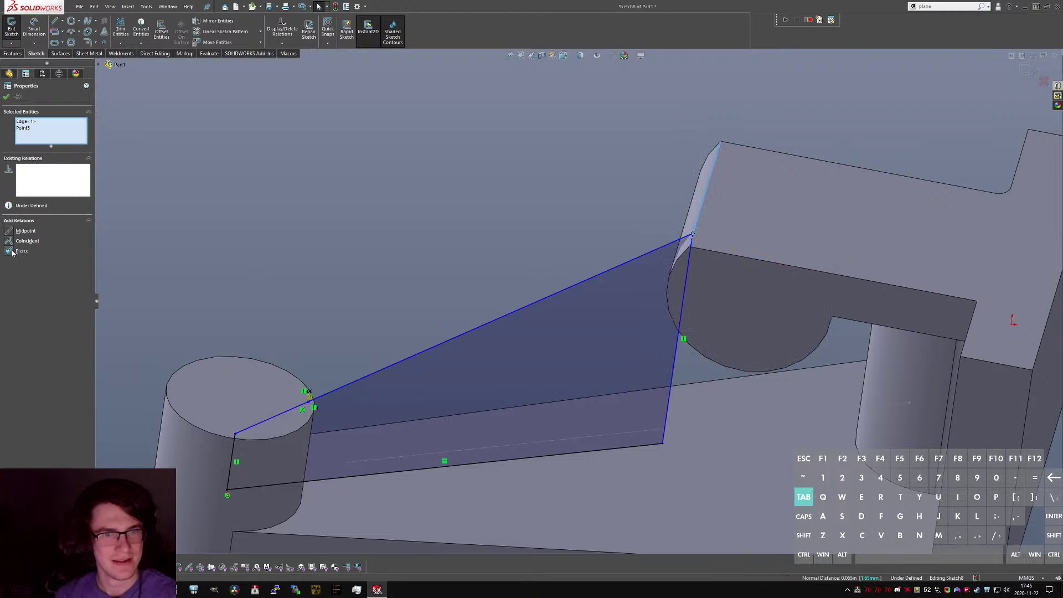
pyautogui.click(12, 252)
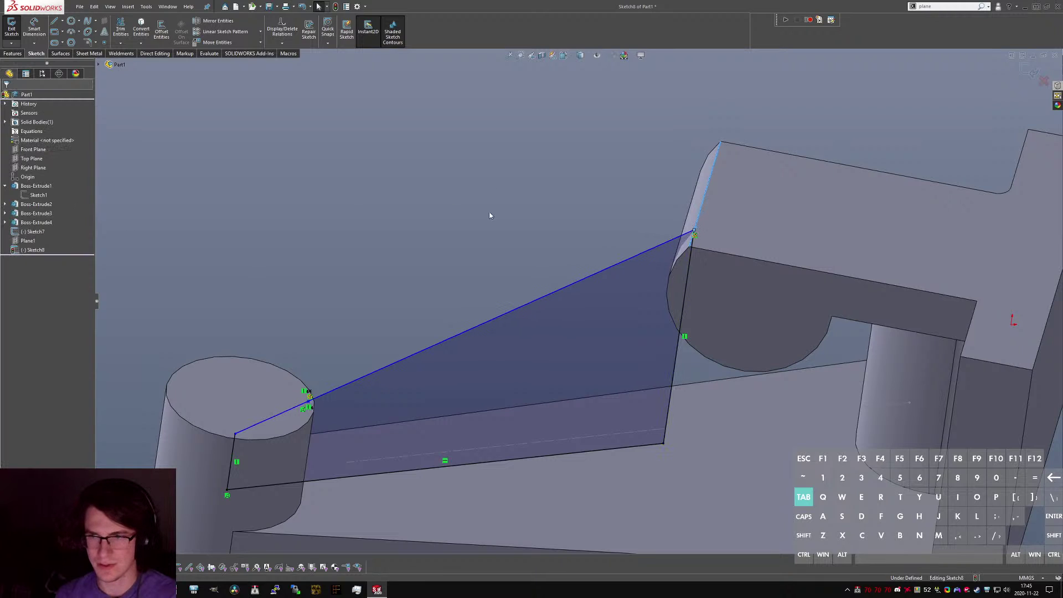
pyautogui.press('l')
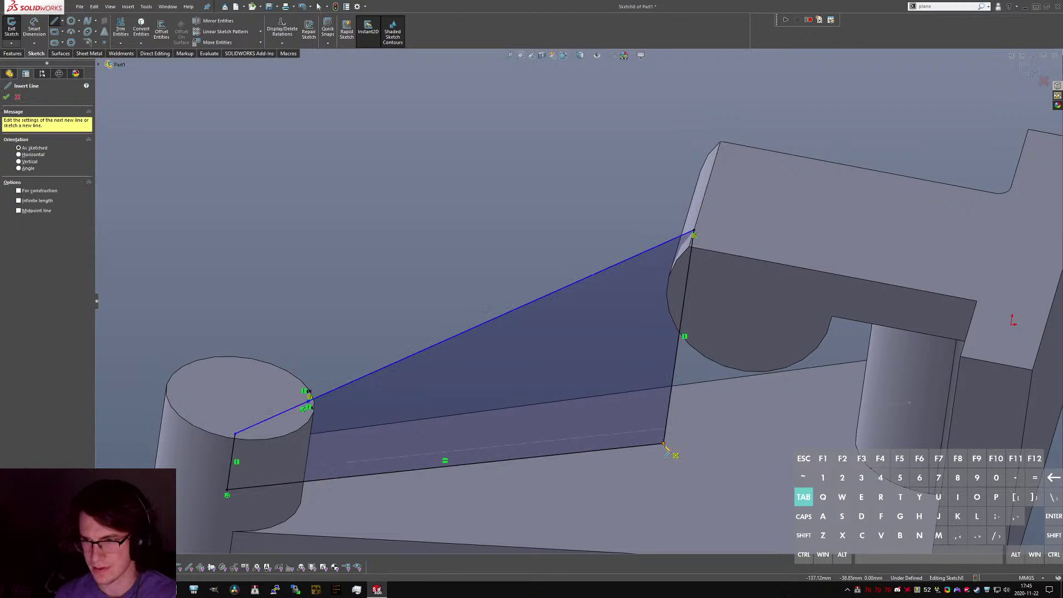
pyautogui.click(664, 443)
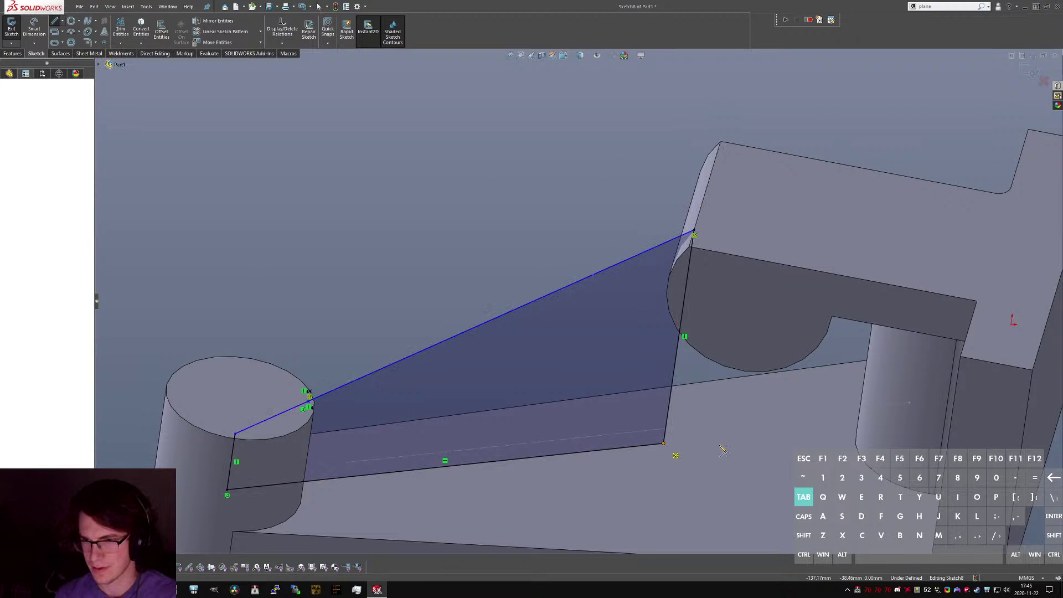
pyautogui.click(920, 416)
pyautogui.press('Escape')
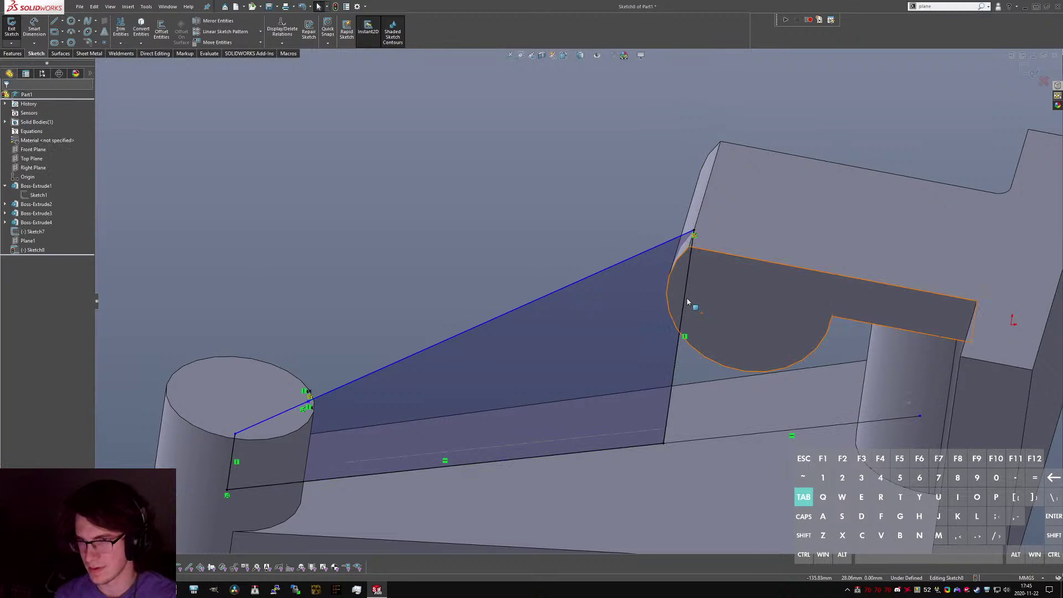
# Remove the profile's inner upright, extend the base line toward the wall, and close the shape with a horizontal upper line and an end line about 98 mm long.
pyautogui.click(656, 443)
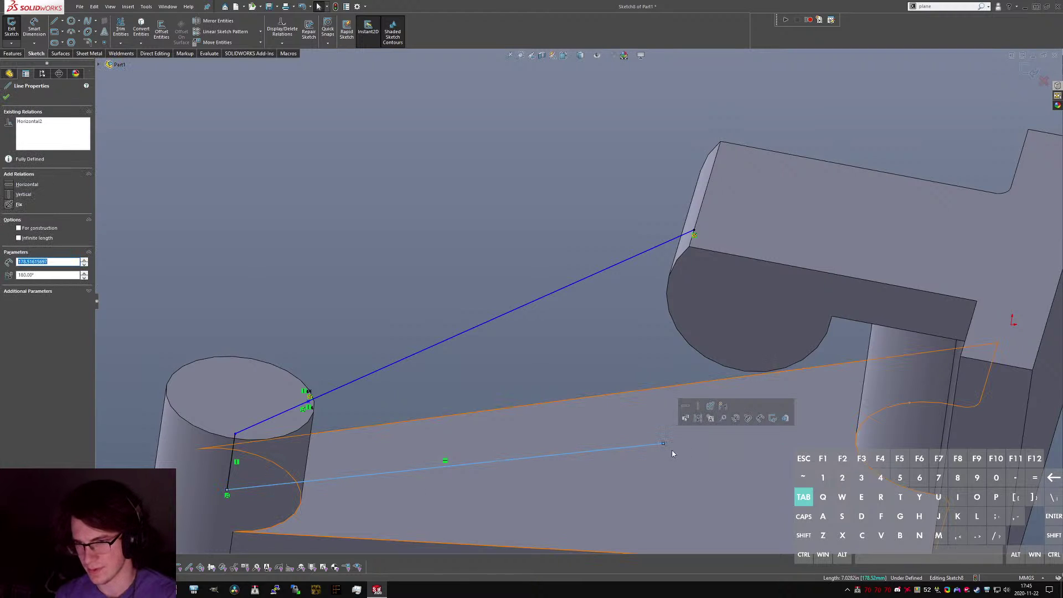
pyautogui.moveTo(662, 443); pyautogui.dragTo(904, 418)
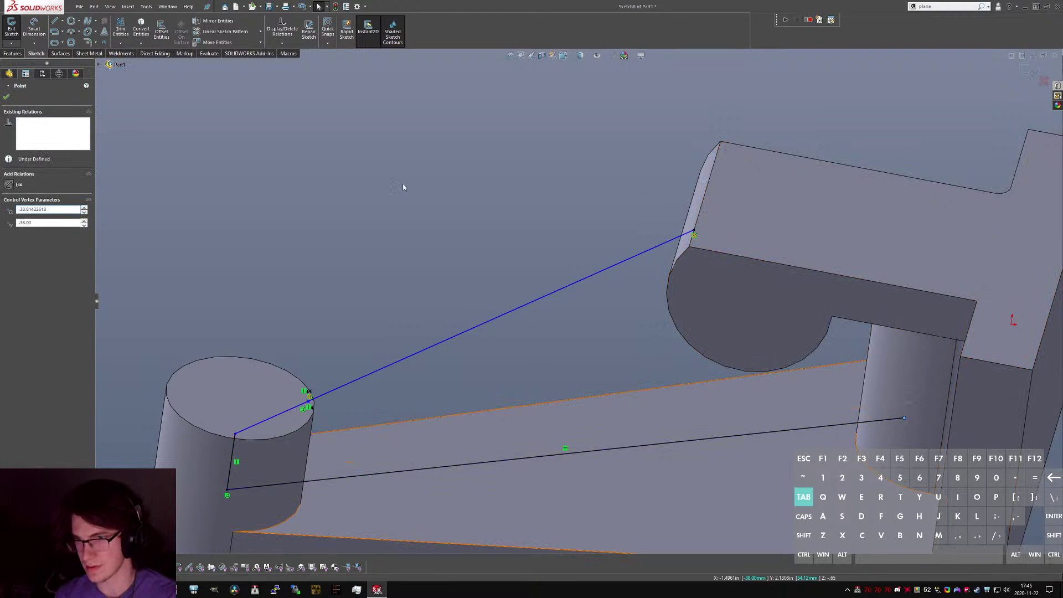
pyautogui.press('l')
pyautogui.click(694, 230)
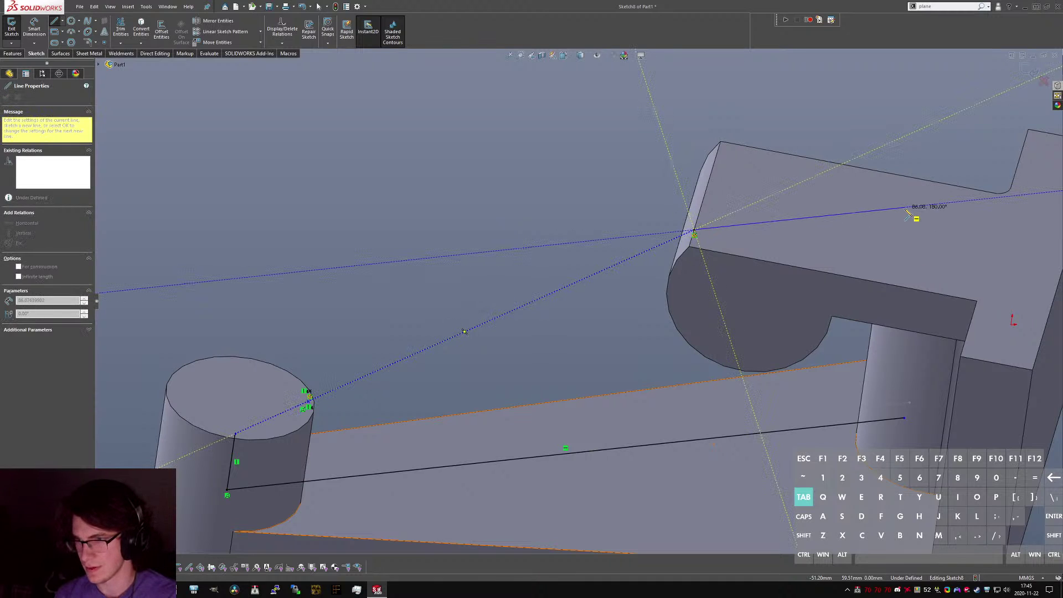
pyautogui.click(916, 208)
pyautogui.click(904, 418)
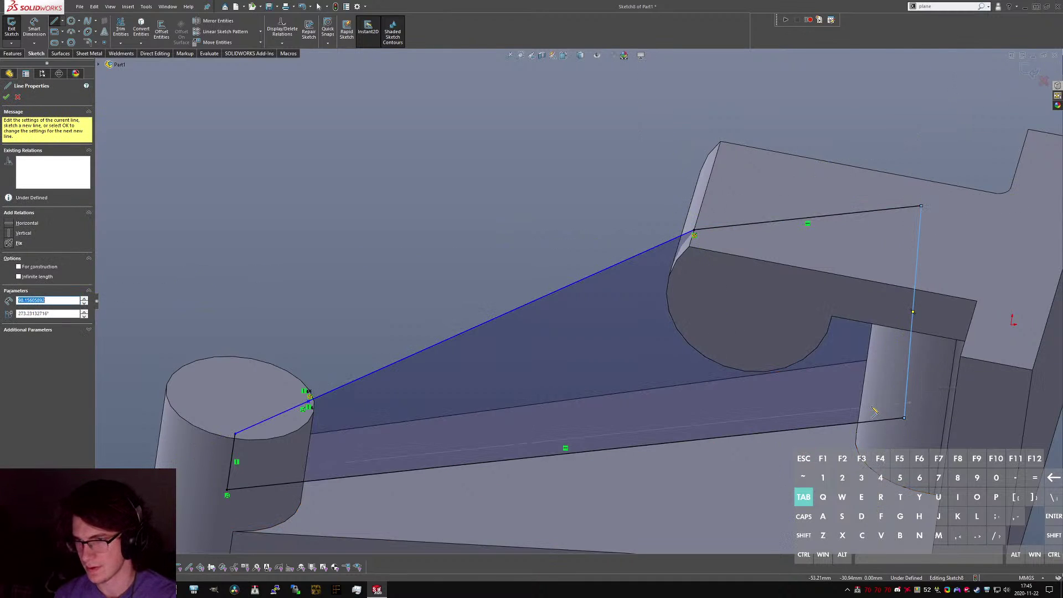
pyautogui.moveTo(904, 418); pyautogui.dragTo(874, 410, button='middle')
pyautogui.hotkey('ctrl', '8')
pyautogui.press('Escape')
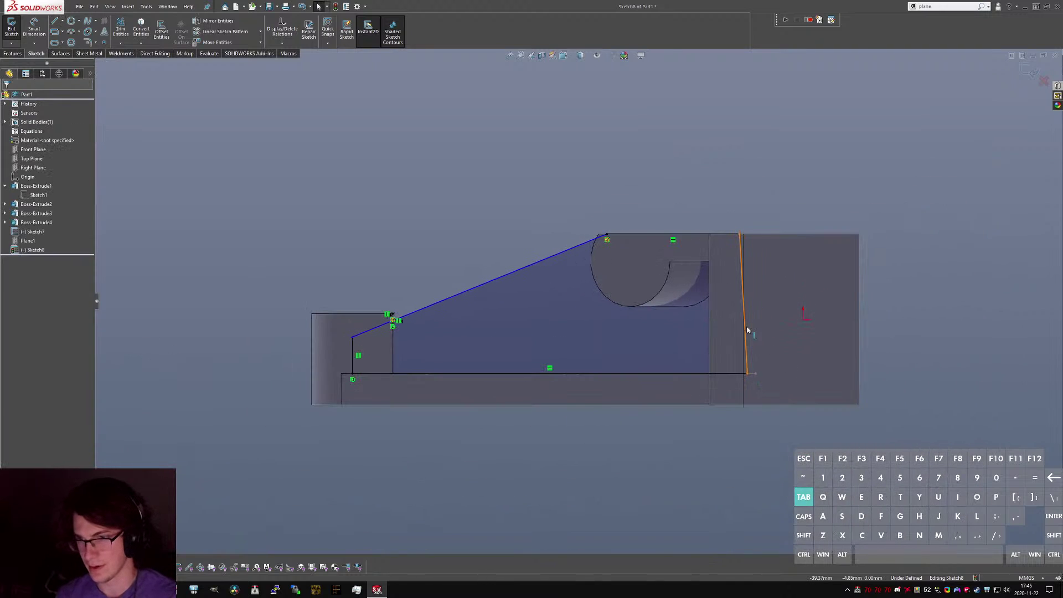
# Make the profile's closing end line vertical and move its lower corner to the end of the construction centre line.
pyautogui.click(747, 333)
pyautogui.hotkey('alt', 'v')
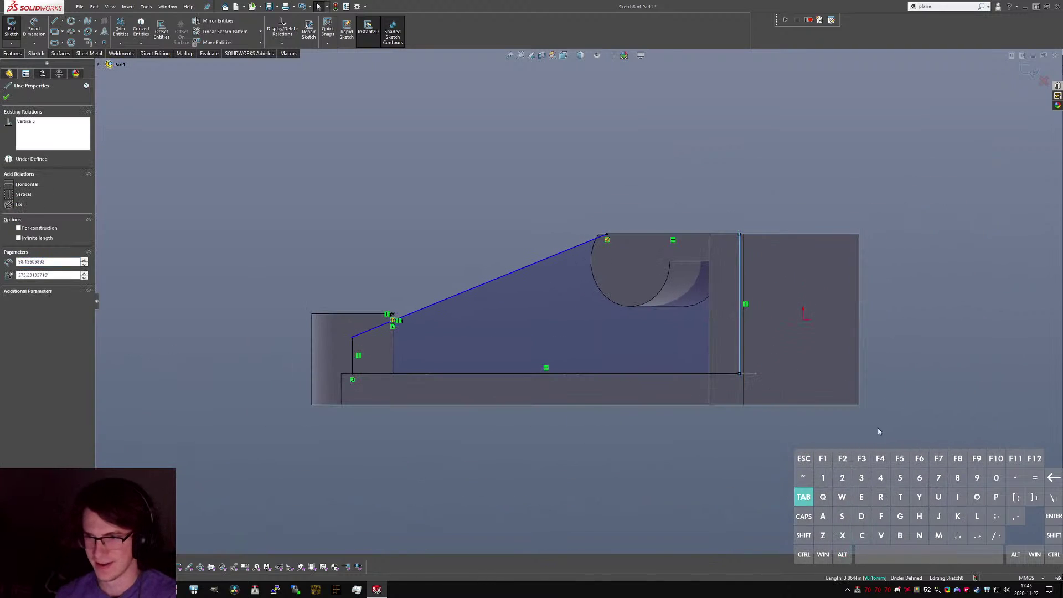
pyautogui.click(877, 430)
pyautogui.moveTo(740, 374); pyautogui.dragTo(756, 374)
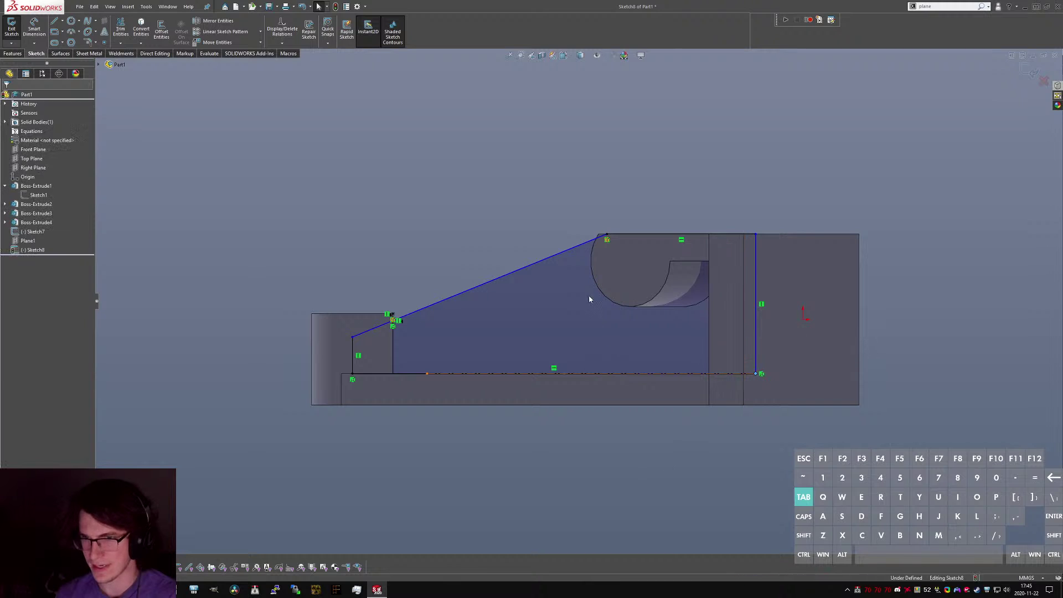
# Add a Coincident relation between the profile's lower inner corner and the inner endpoint of the layout sketch's construction centre line.
pyautogui.moveTo(573, 158); pyautogui.dragTo(534, 183, button='middle')
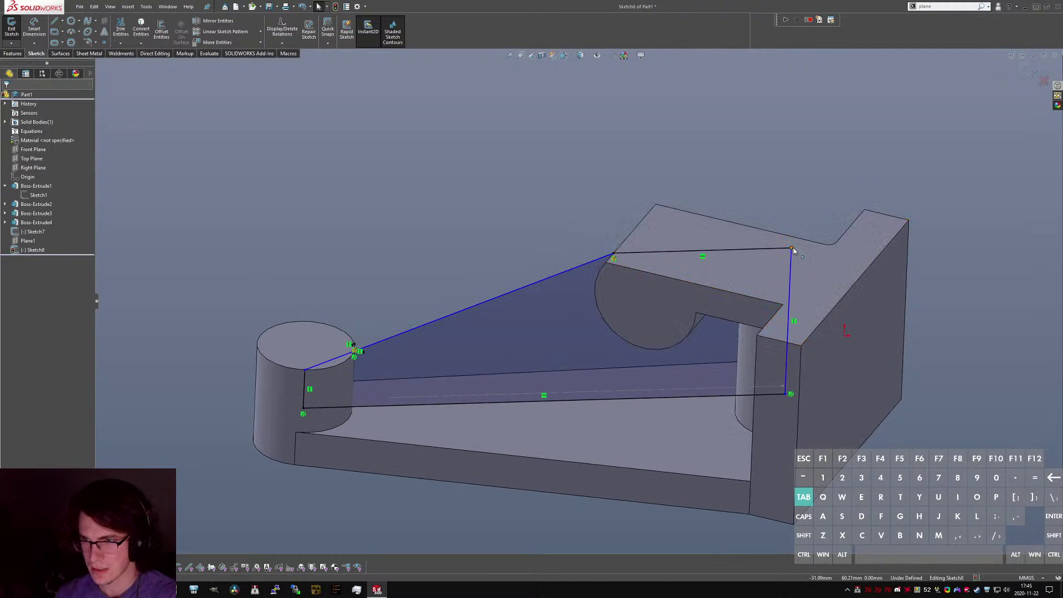
pyautogui.moveTo(792, 248)
pyautogui.mouseDown()
pyautogui.moveTo(827, 287)
pyautogui.moveTo(777, 250)
pyautogui.moveTo(797, 248)
pyautogui.mouseUp()
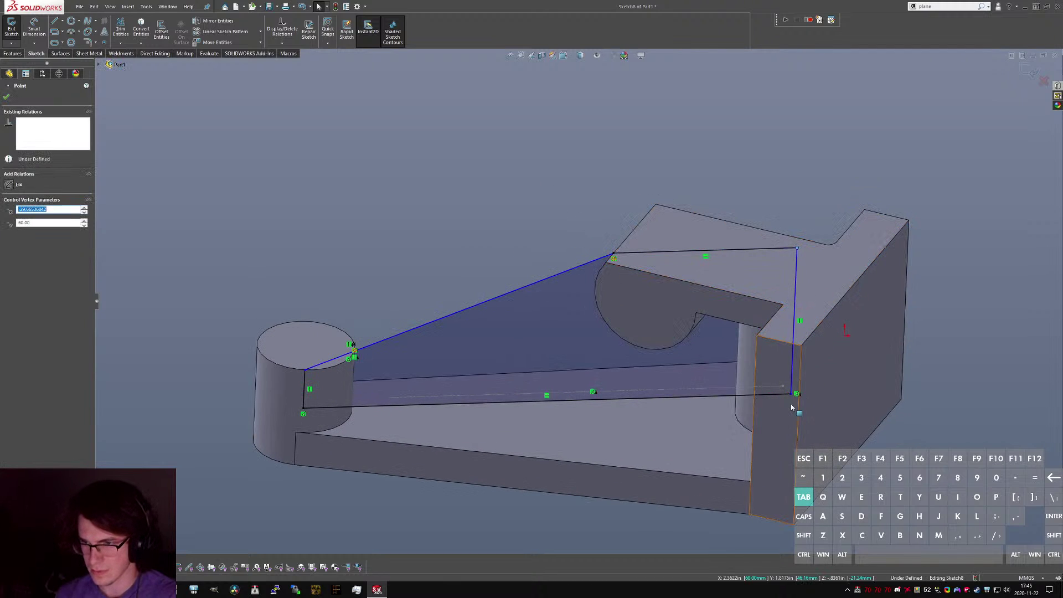
pyautogui.click(784, 387)
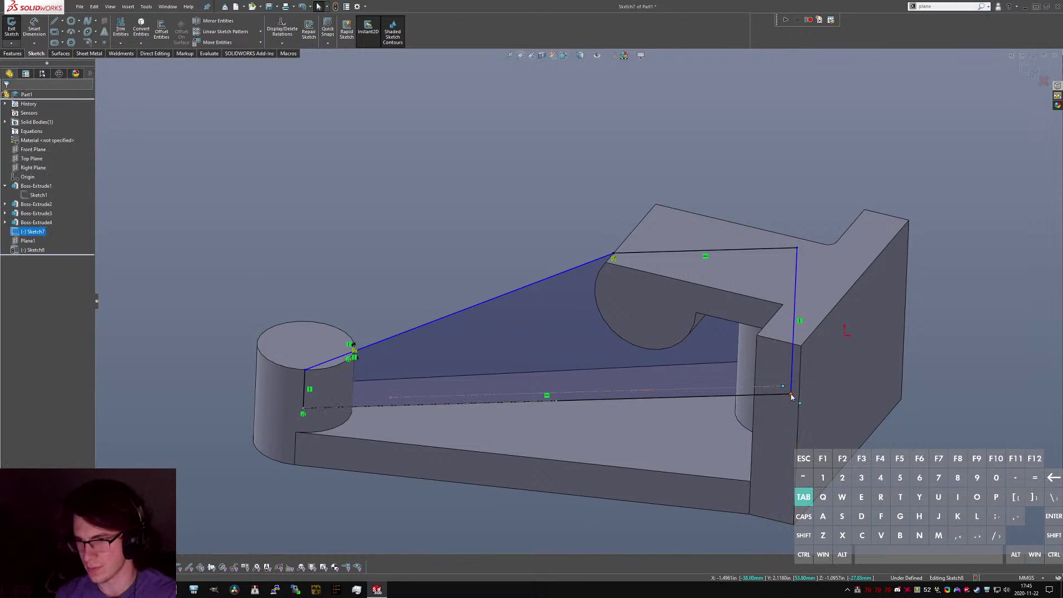
pyautogui.keyDown('ctrl'); pyautogui.click(791, 394); pyautogui.keyUp('ctrl')
pyautogui.click(27, 251)
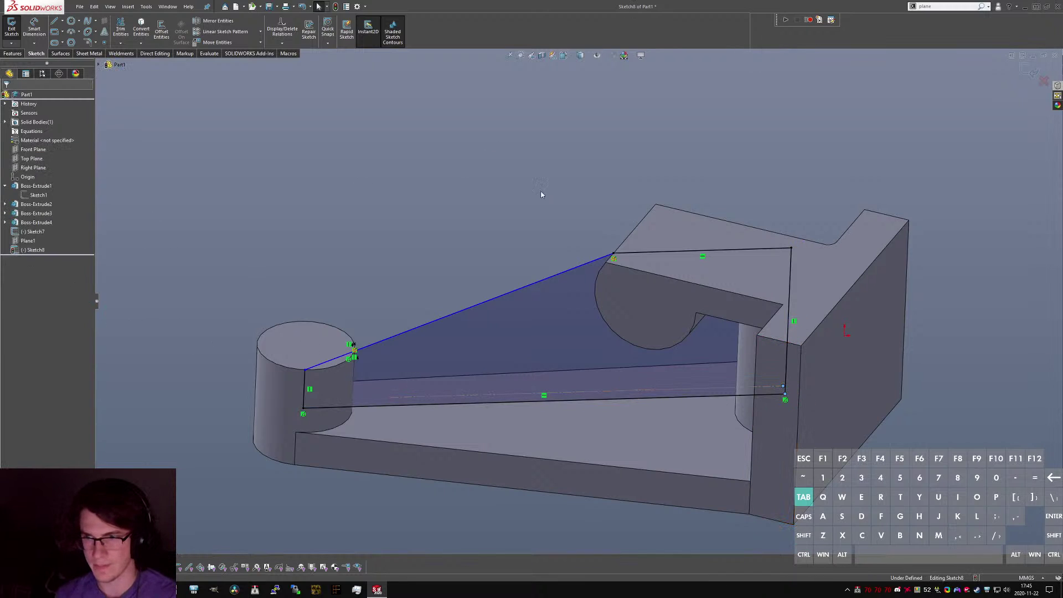
# Dimension the vertical distance between the cylindrical boss's edge point and the point on the profile's sloping line.
pyautogui.scroll(-6, 324, 346)
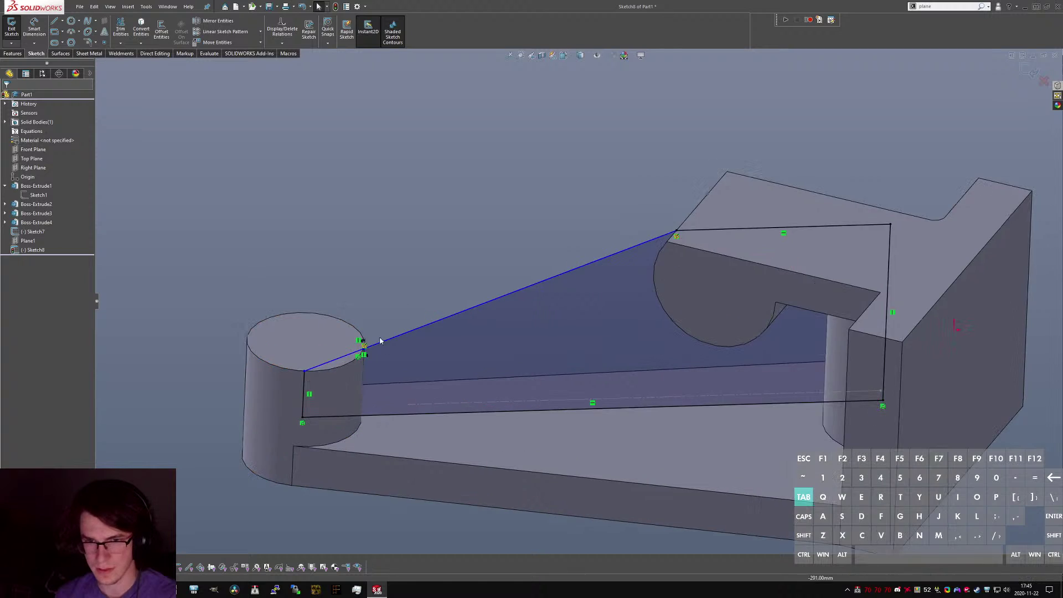
pyautogui.moveTo(415, 265); pyautogui.dragTo(437, 331, button='middle')
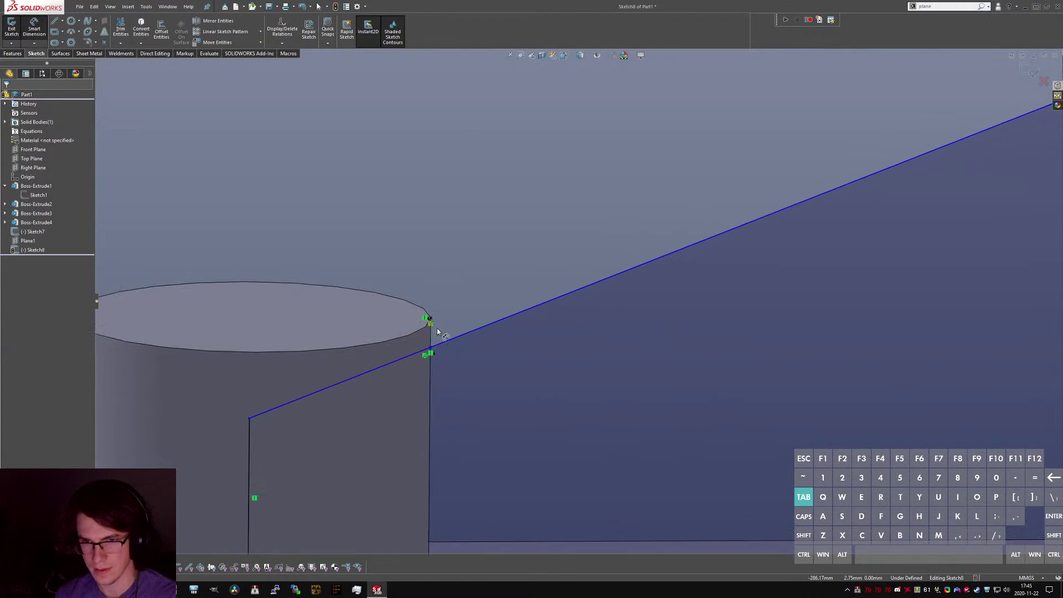
pyautogui.click(430, 319)
pyautogui.click(431, 348)
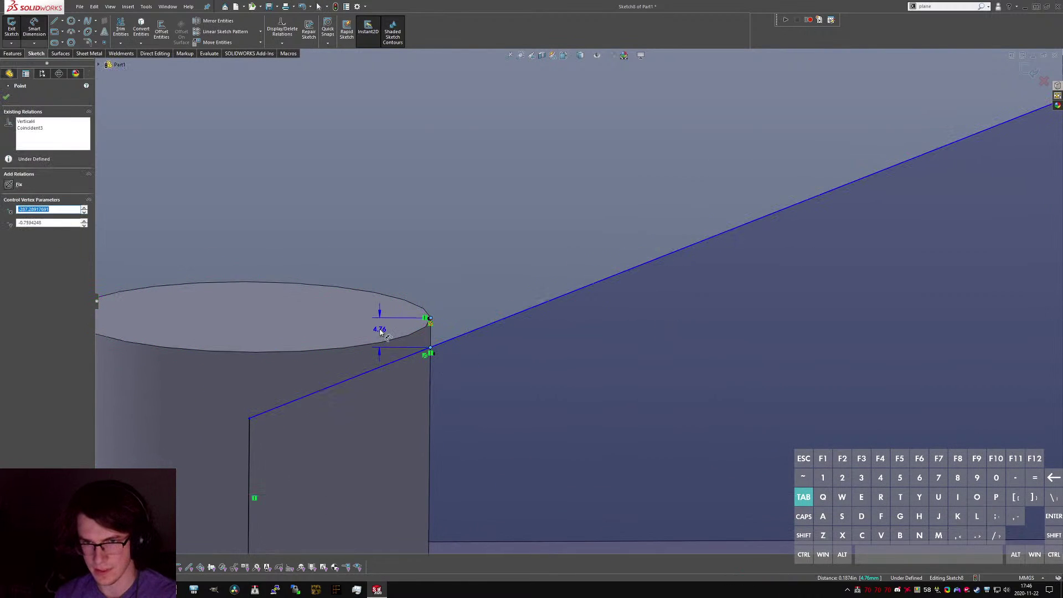
# Set the distance from the cylinder's upper edge down to the sloped sketch line to 3 mm and close the sketch.
pyautogui.click(380, 329)
pyautogui.write('3')
pyautogui.press('Return')
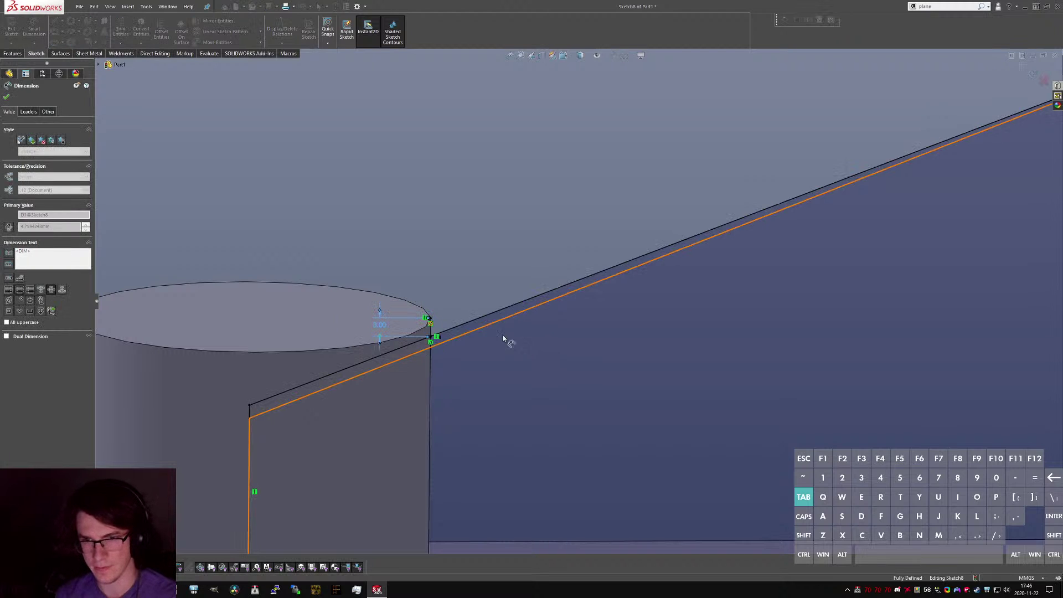
pyautogui.click(11, 27)
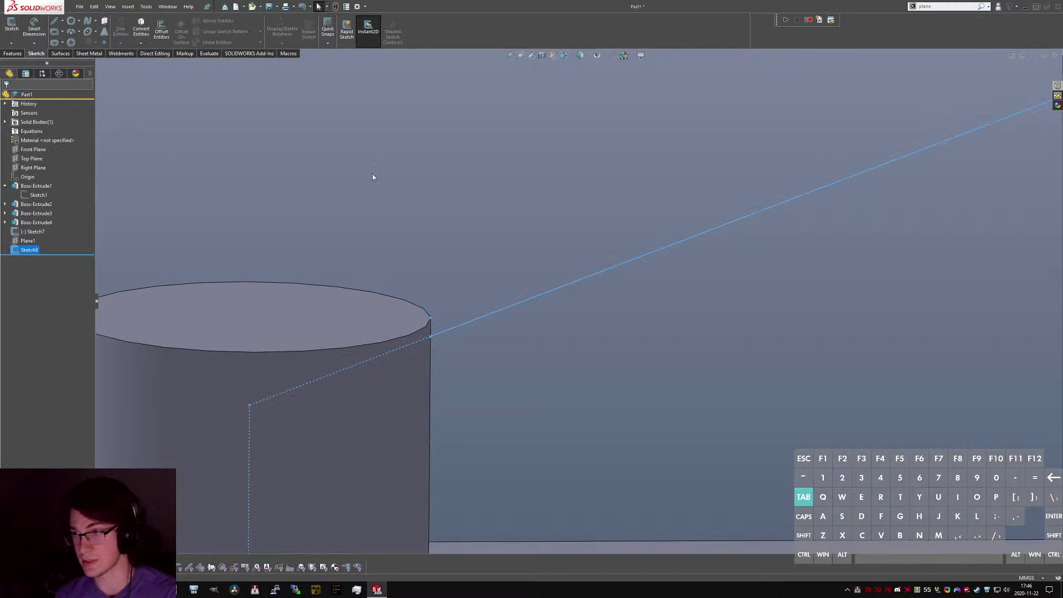
# Measure the distance from the sloped line of the rib sketch to the nearby corner vertex of the rounded arm.
pyautogui.scroll(3, 514, 310)
pyautogui.scroll(6, 516, 309)
pyautogui.moveTo(698, 272); pyautogui.dragTo(645, 302, button='middle')
pyautogui.click(631, 299)
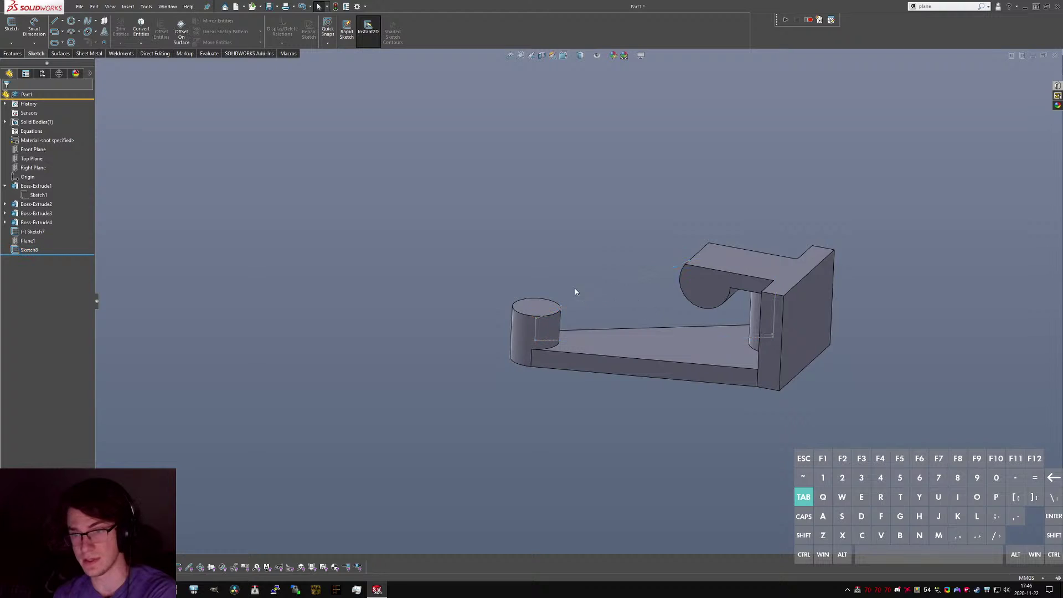
pyautogui.scroll(-3, 548, 285)
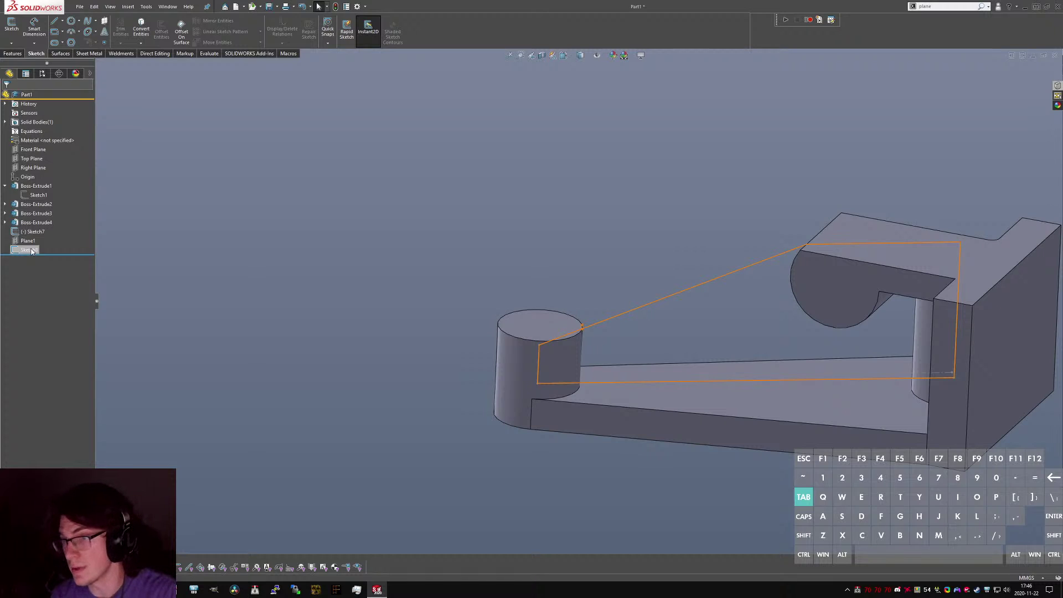
pyautogui.scroll(-5, 732, 253)
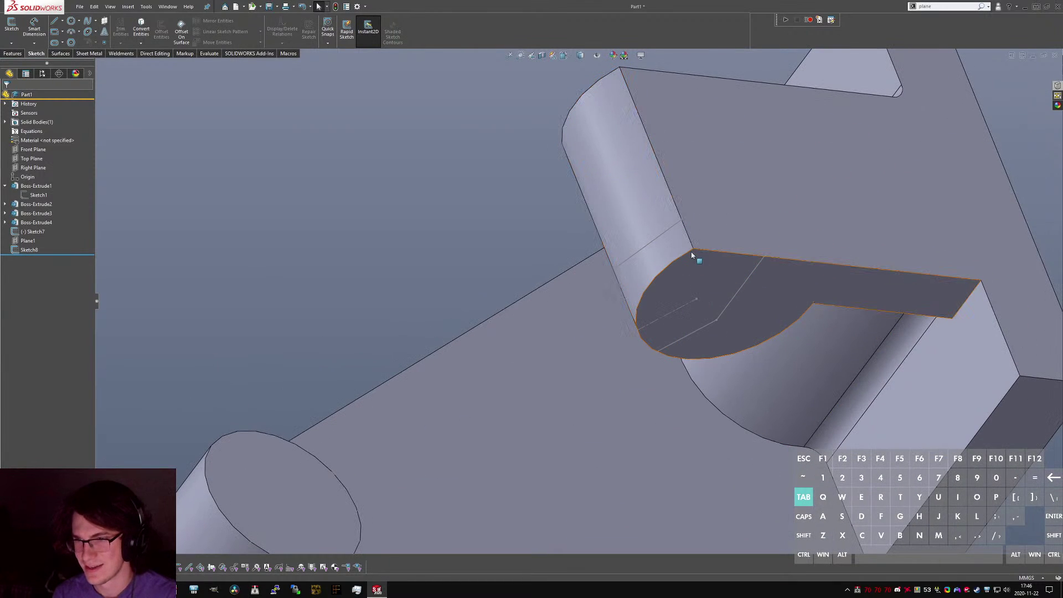
pyautogui.click(661, 233)
pyautogui.click(583, 257)
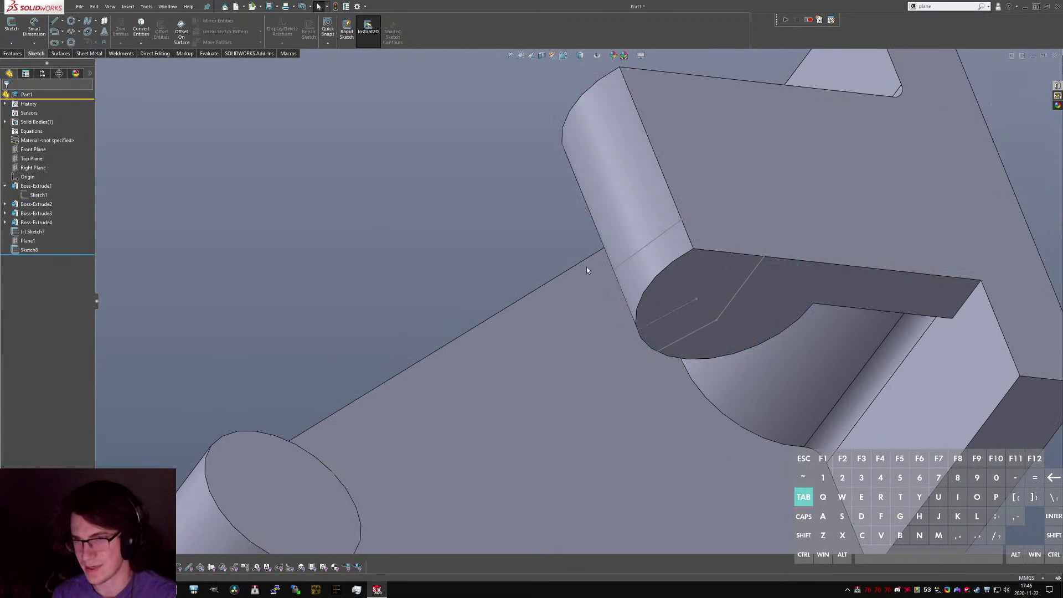
pyautogui.click(654, 241)
pyautogui.keyDown('ctrl'); pyautogui.click(693, 250); pyautogui.keyUp('ctrl')
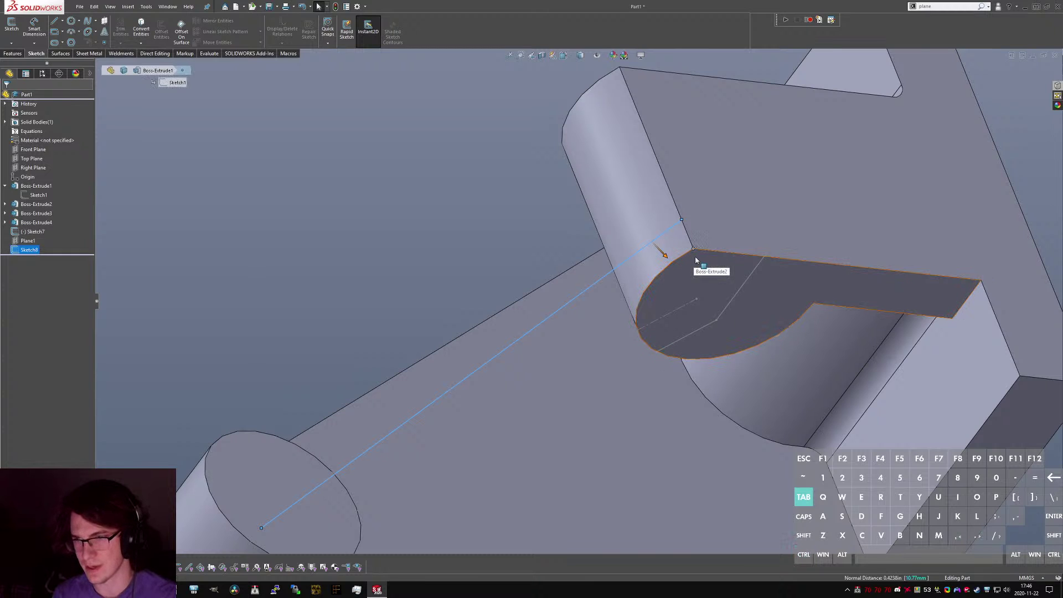
pyautogui.moveTo(673, 232); pyautogui.dragTo(663, 260, button='middle')
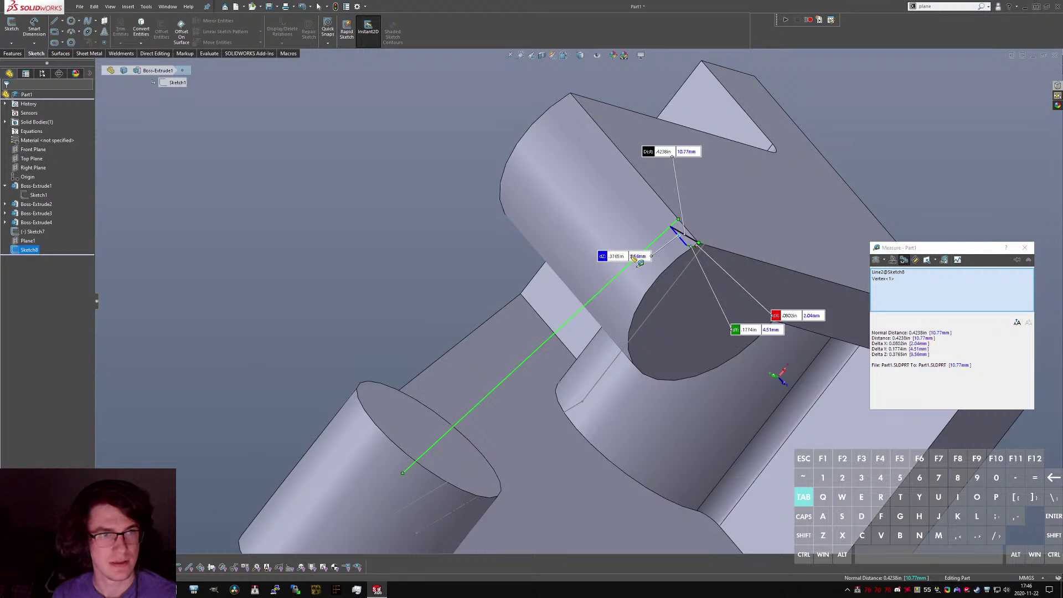
pyautogui.press('Escape')
# Measure between the side face of the rounded arm and the curved face of the boss beneath it.
pyautogui.press('f')
pyautogui.moveTo(636, 280); pyautogui.dragTo(617, 391, button='middle')
pyautogui.scroll(-3, 618, 394)
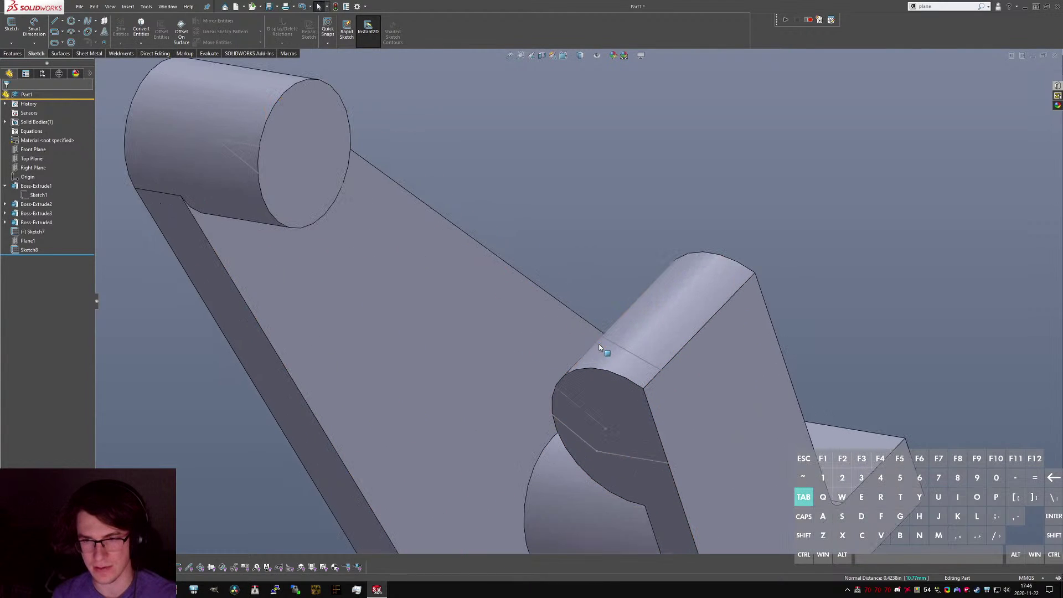
pyautogui.click(691, 337)
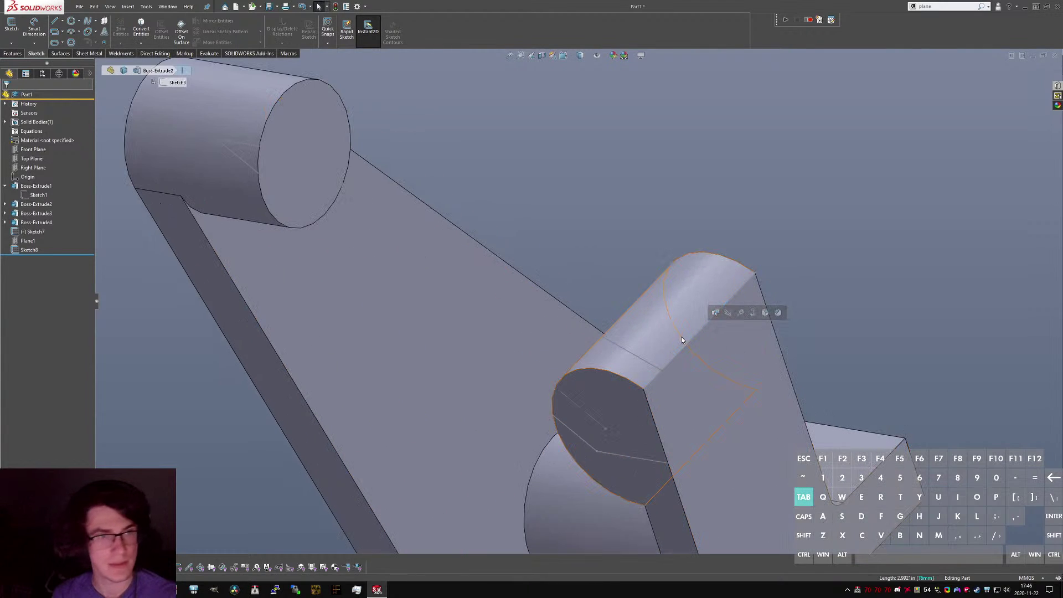
pyautogui.scroll(2, 729, 391)
pyautogui.moveTo(727, 408); pyautogui.dragTo(623, 563, button='middle')
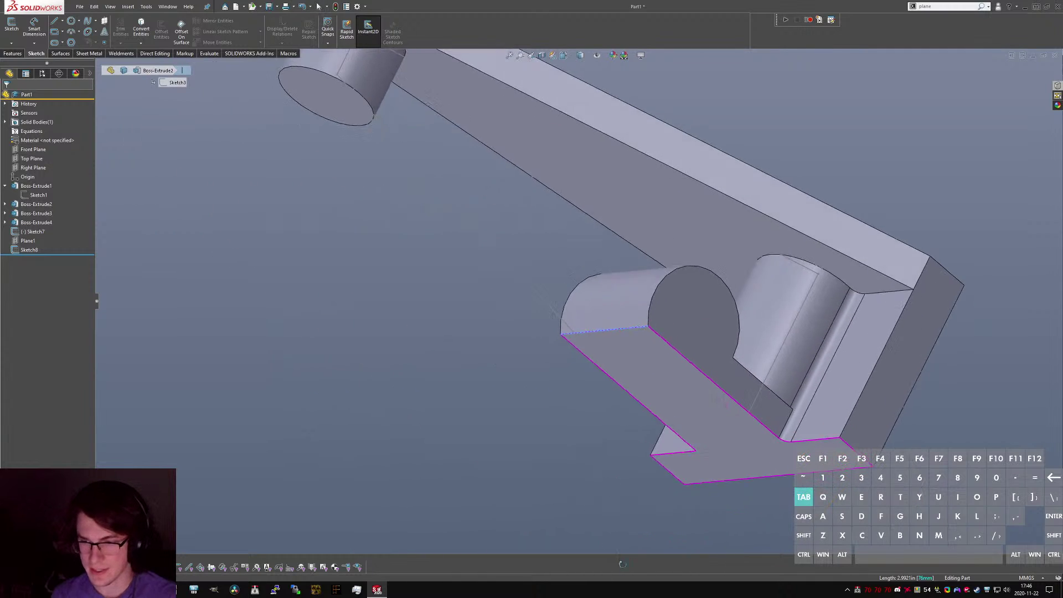
pyautogui.click(701, 360)
pyautogui.keyDown('ctrl'); pyautogui.click(771, 340); pyautogui.keyUp('ctrl')
pyautogui.press('m')
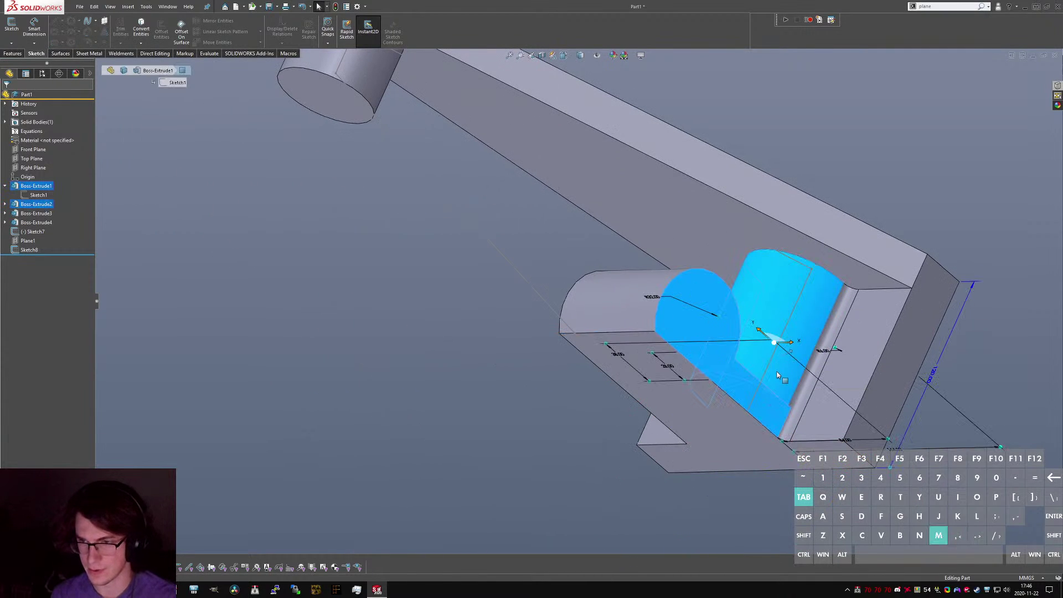
pyautogui.moveTo(778, 376); pyautogui.dragTo(803, 310, button='middle')
pyautogui.click(884, 260)
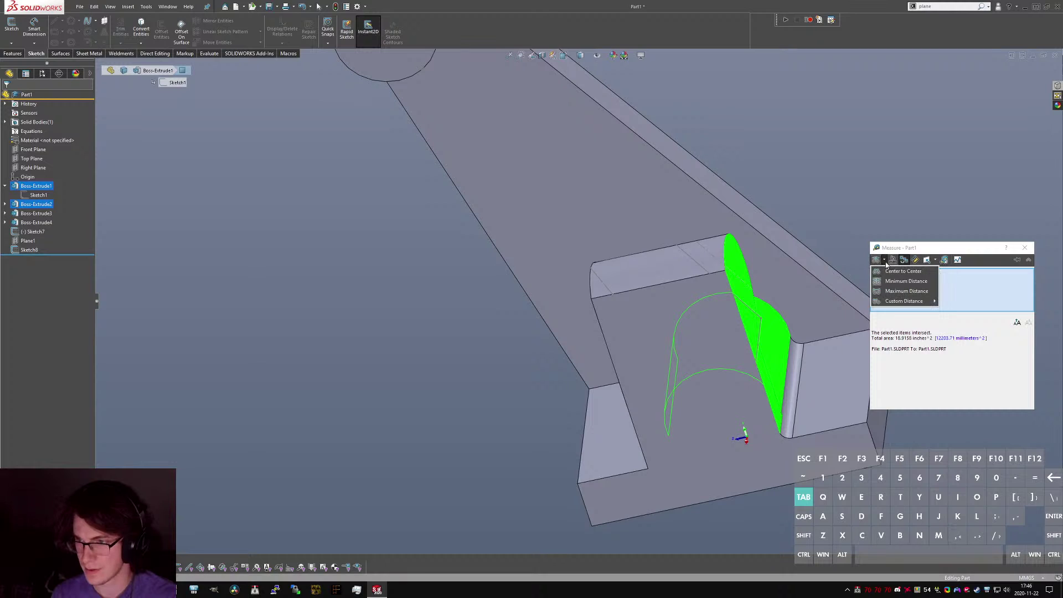
# Measure the distance between the lower boss's arc edge and the rounded arm's side face.
pyautogui.moveTo(772, 387); pyautogui.dragTo(750, 423, button='middle')
pyautogui.click(750, 422)
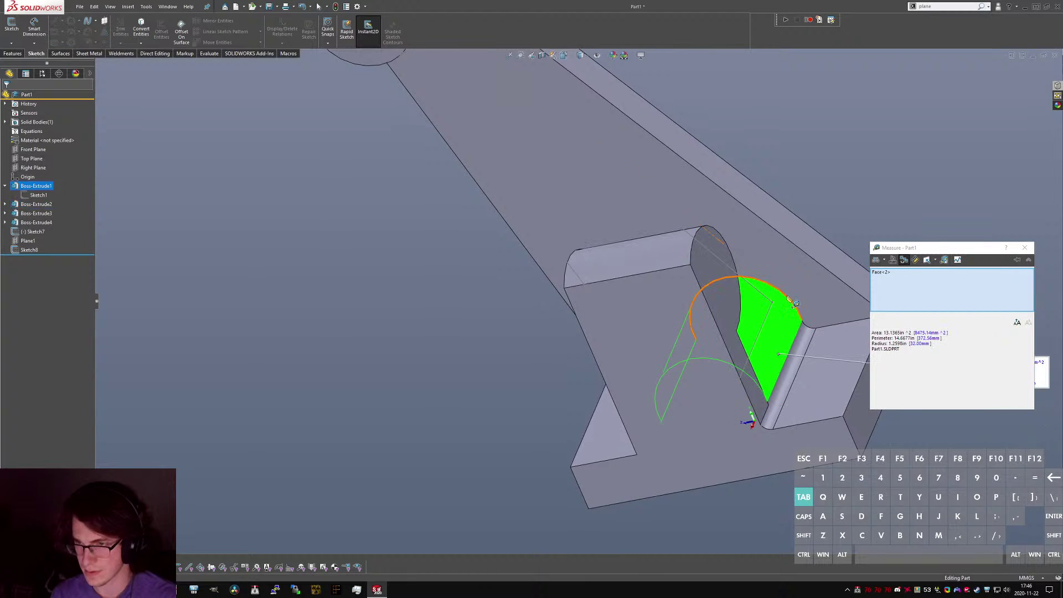
pyautogui.click(795, 304)
pyautogui.click(748, 335)
pyautogui.moveTo(748, 335); pyautogui.dragTo(742, 533, button='middle')
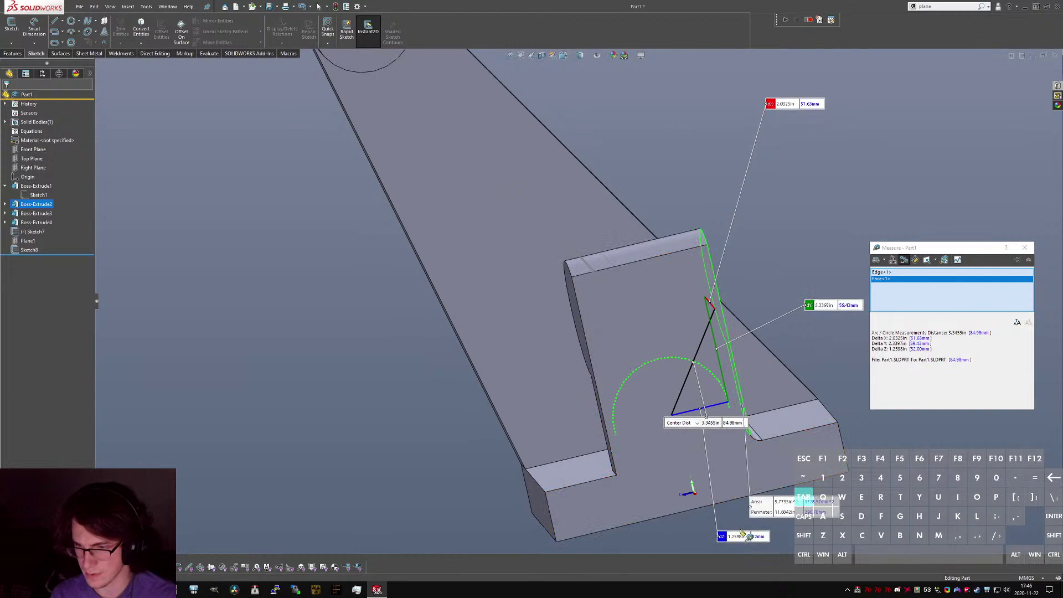
pyautogui.press('Escape')
# Extrude the rib sketch 19 mm with the Mid Plane option, merging it with the body.
pyautogui.moveTo(755, 368); pyautogui.dragTo(775, 403, button='middle')
pyautogui.scroll(3, 638, 245)
pyautogui.scroll(-2, 638, 245)
pyautogui.moveTo(638, 245); pyautogui.dragTo(631, 188, button='middle')
pyautogui.click(28, 249)
pyautogui.click(13, 54)
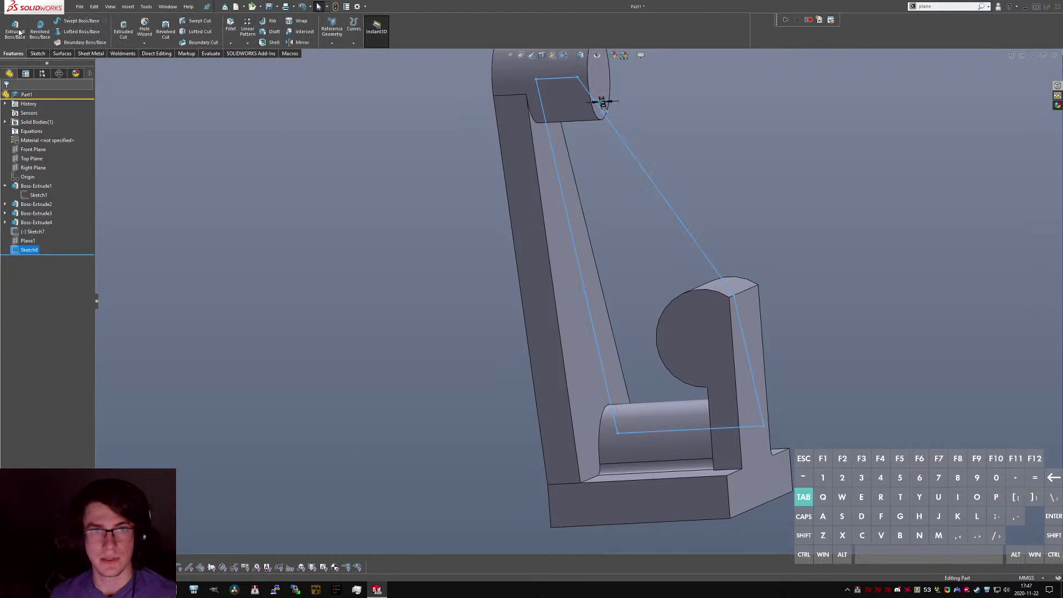
pyautogui.click(15, 29)
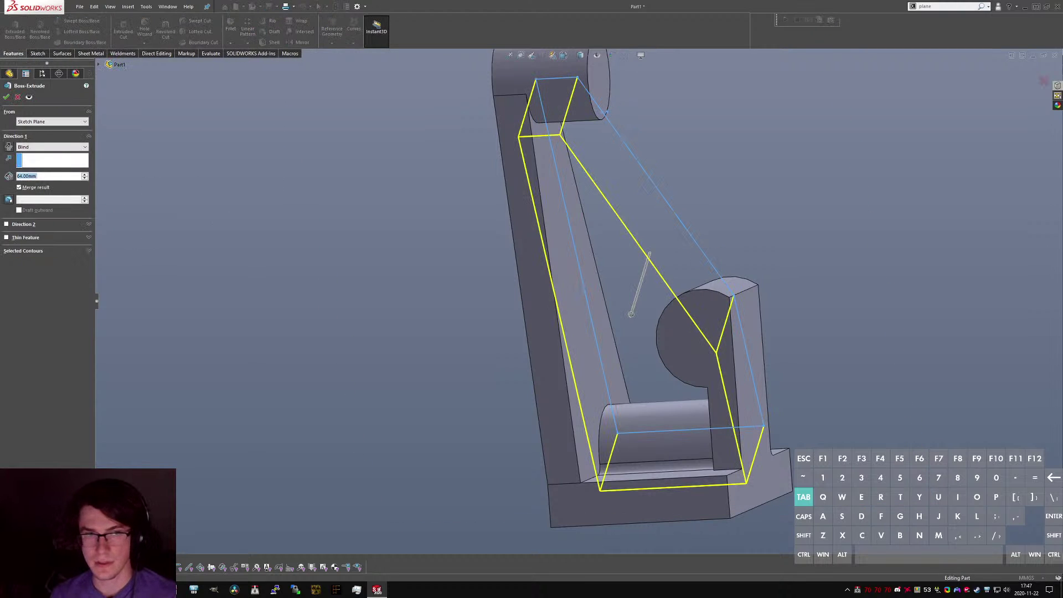
pyautogui.click(39, 147)
pyautogui.click(44, 193)
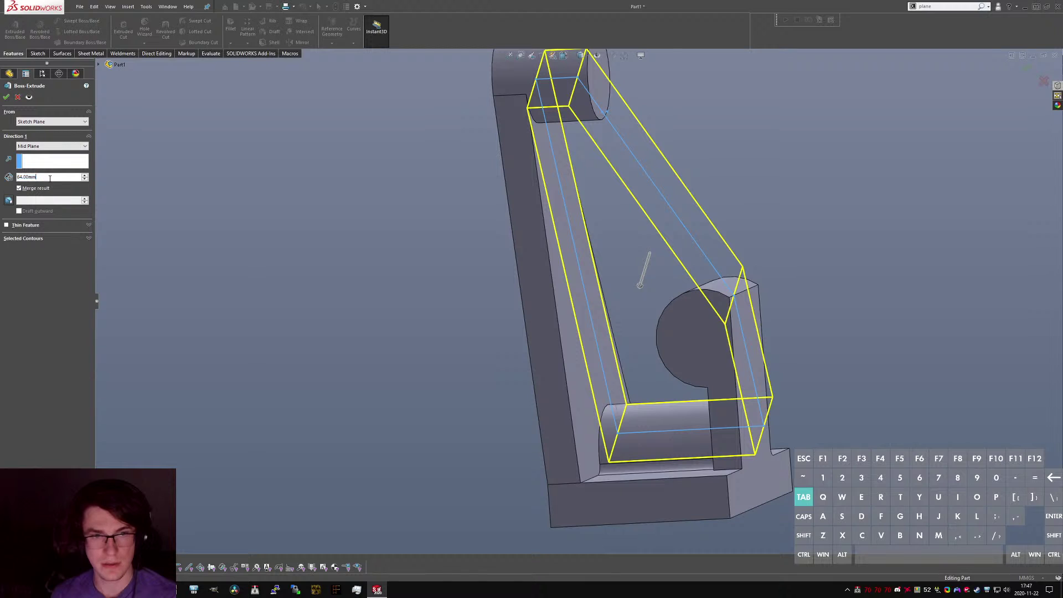
pyautogui.write('19+')
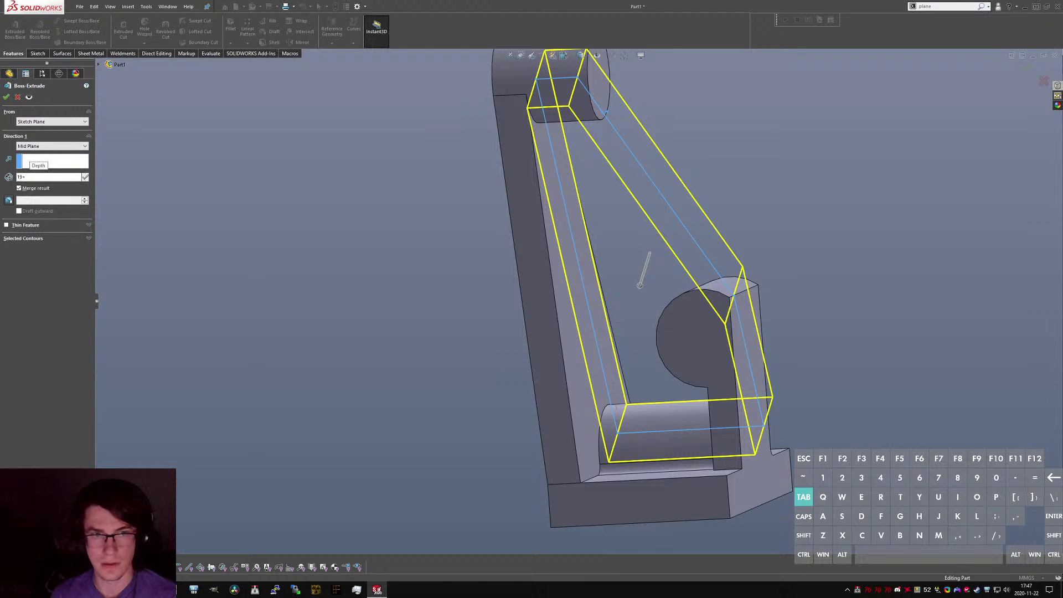
pyautogui.press('Return')
pyautogui.moveTo(458, 236); pyautogui.dragTo(467, 303, button='middle')
pyautogui.press('Return')
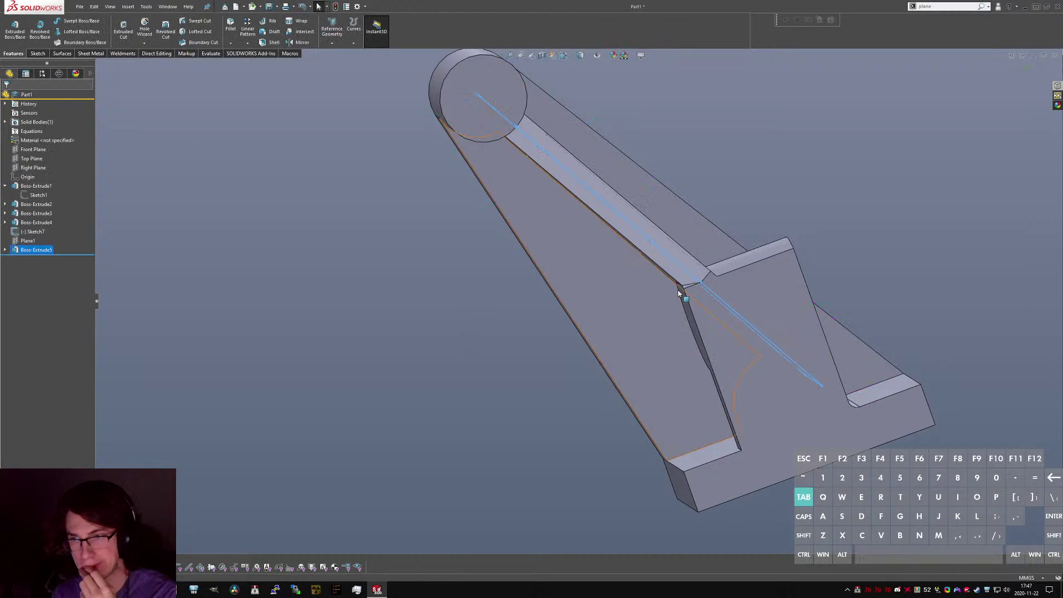
# Examine the extruded rib where it meets the rounded arm and the cylinder.
pyautogui.scroll(-5, 680, 293)
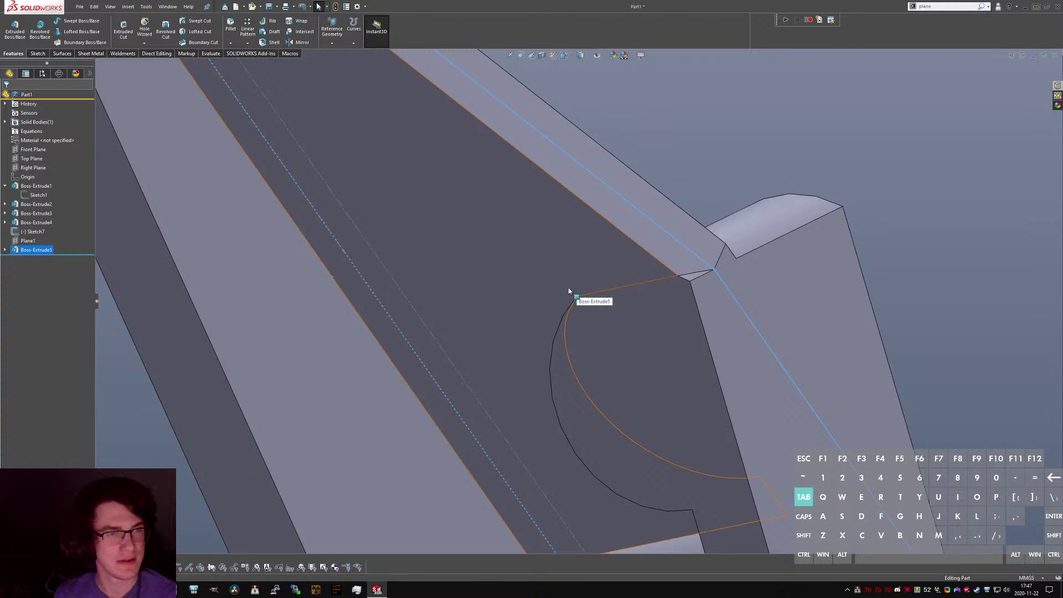
pyautogui.scroll(5, 570, 293)
pyautogui.middleClick(676, 313)
pyautogui.moveTo(676, 313); pyautogui.dragTo(550, 376, button='middle')
pyautogui.click(549, 376)
pyautogui.moveTo(624, 226); pyautogui.dragTo(653, 255, button='middle')
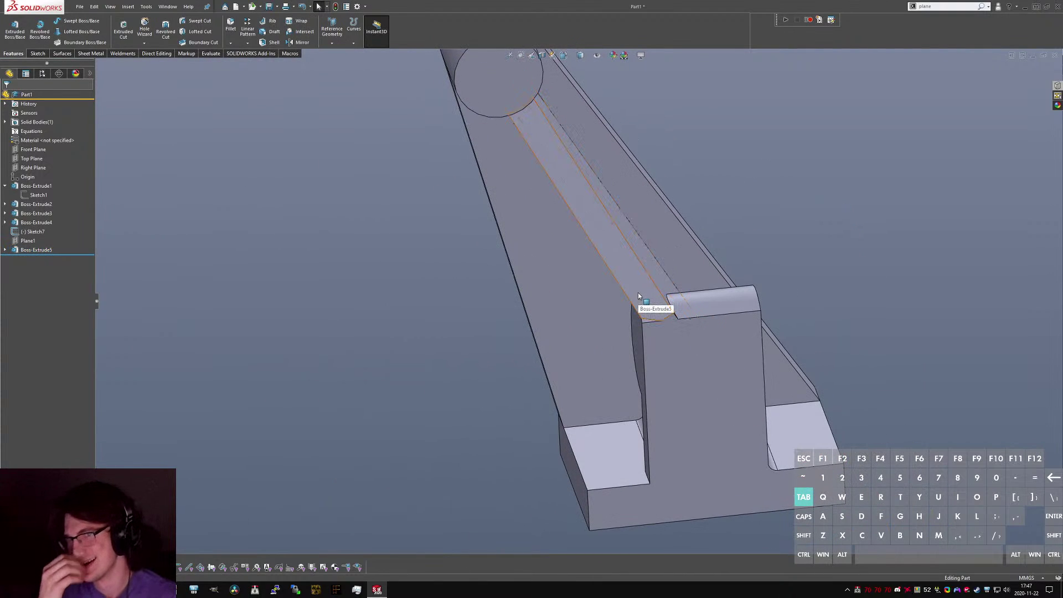
pyautogui.moveTo(548, 133); pyautogui.dragTo(539, 137, button='middle')
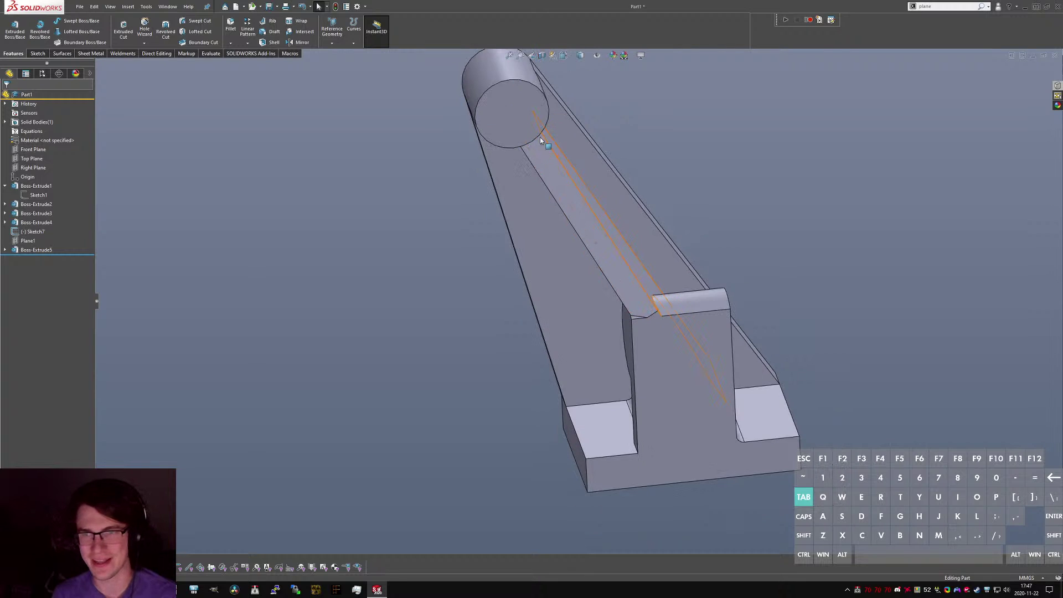
# Edit Sketch7 and attach the upper ends of both outer construction lines to the cylinder's base edge.
pyautogui.scroll(-3, 540, 137)
pyautogui.click(33, 232)
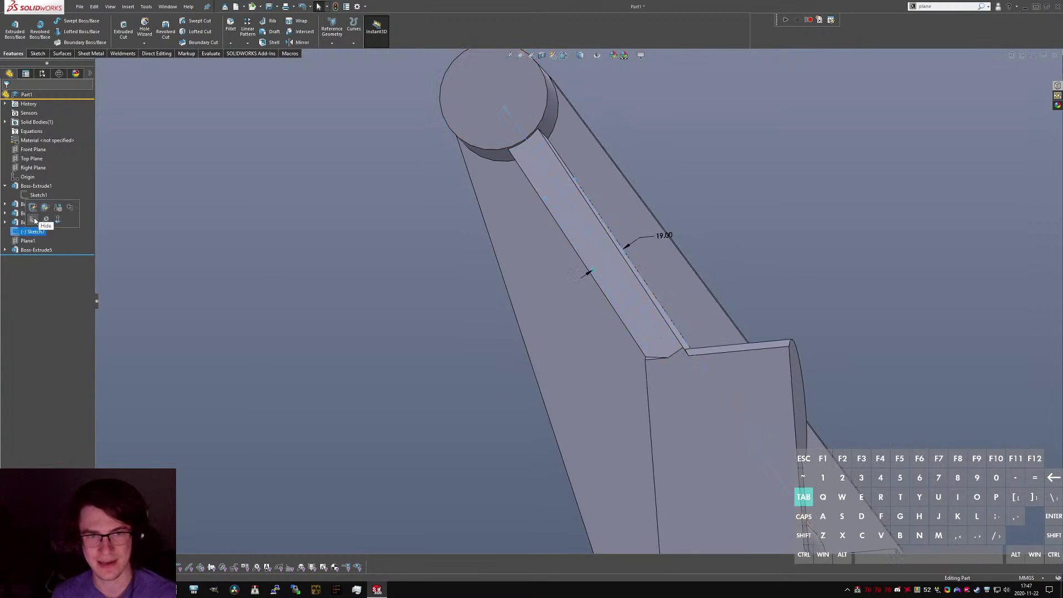
pyautogui.click(33, 207)
pyautogui.moveTo(603, 215); pyautogui.dragTo(530, 205, button='middle')
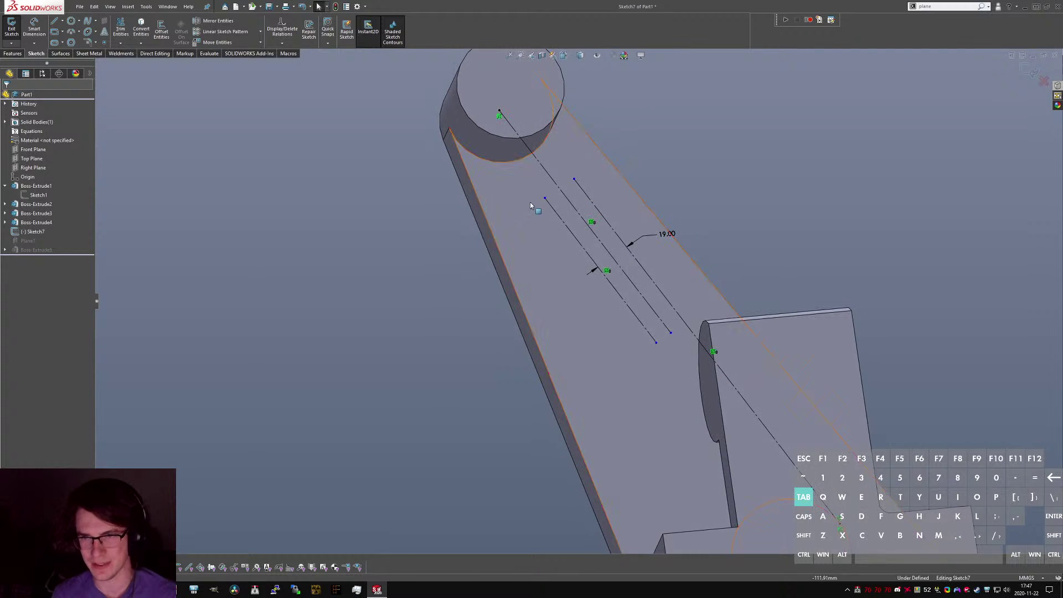
pyautogui.click(515, 164)
pyautogui.moveTo(512, 162); pyautogui.dragTo(513, 161)
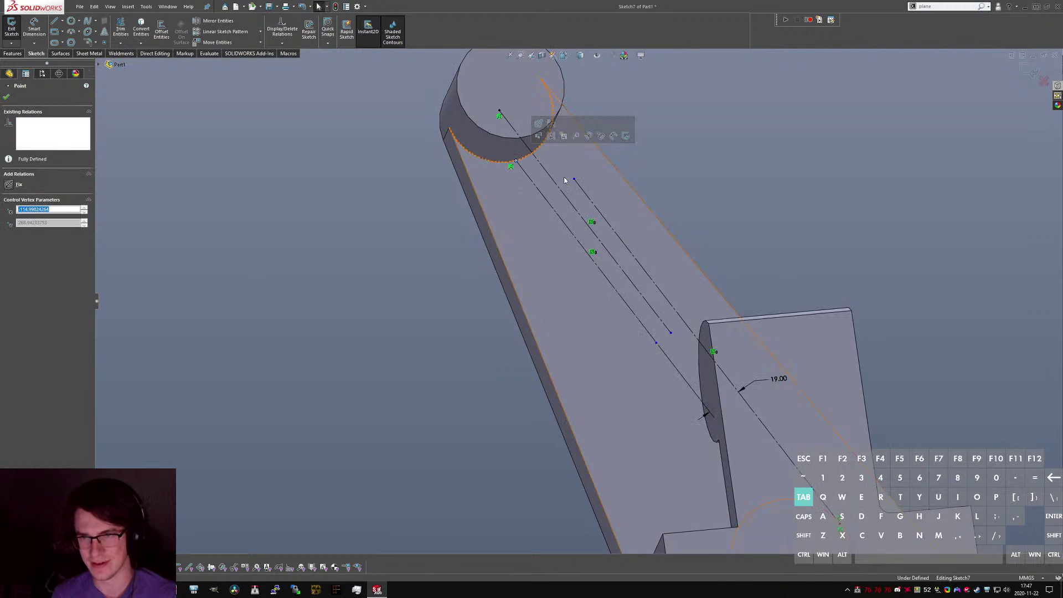
pyautogui.moveTo(572, 176); pyautogui.dragTo(518, 177, button='middle')
pyautogui.moveTo(575, 178); pyautogui.dragTo(558, 142)
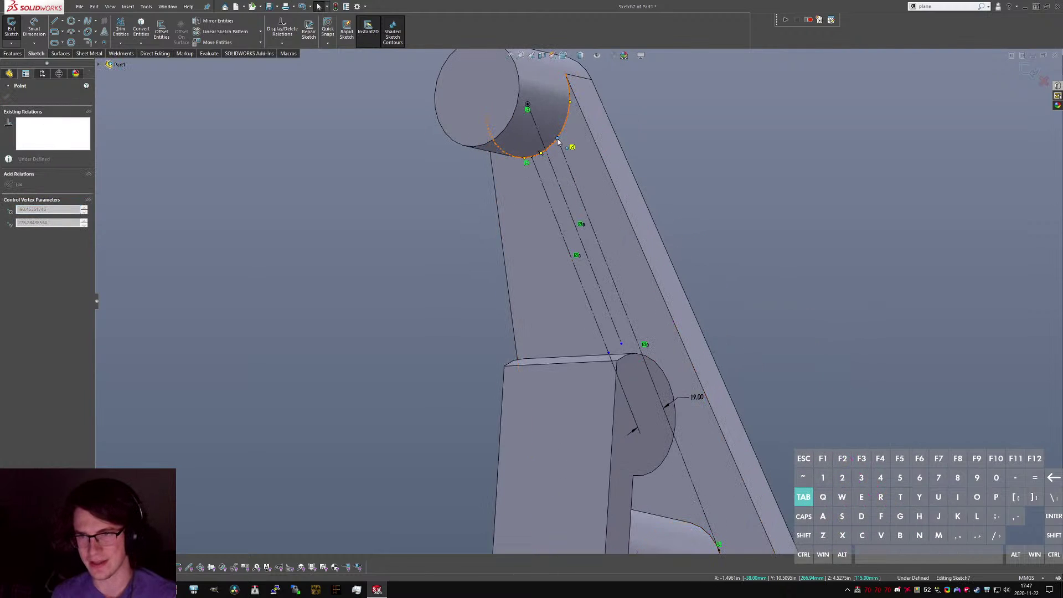
# Attach the lower ends of both outer construction lines to the lower boss's curved edge and close the sketch.
pyautogui.scroll(3, 619, 327)
pyautogui.moveTo(609, 328); pyautogui.dragTo(647, 460)
pyautogui.click(792, 417)
pyautogui.scroll(-4, 647, 473)
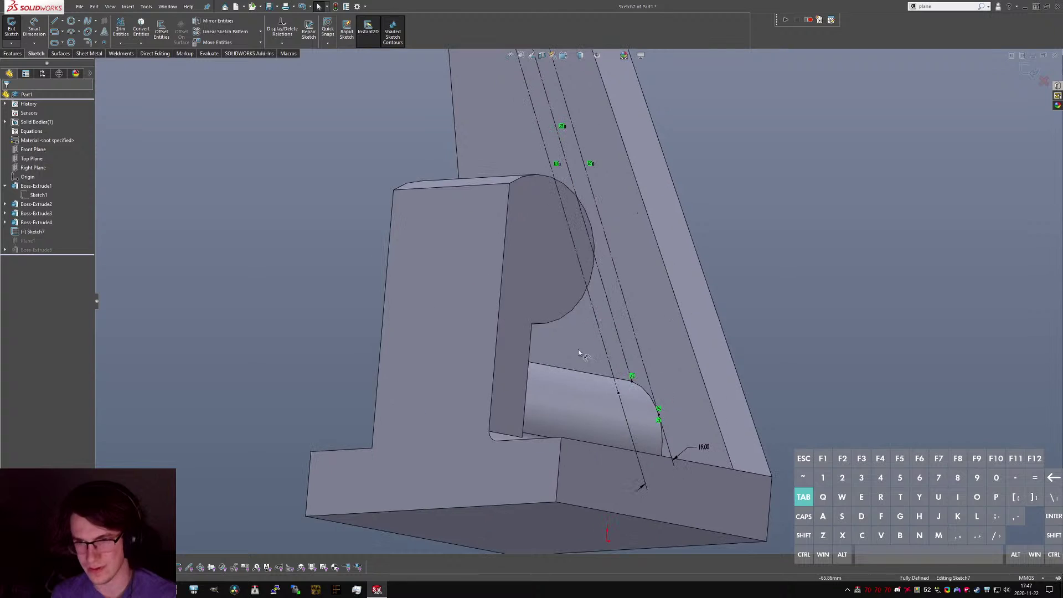
pyautogui.scroll(5, 578, 326)
pyautogui.scroll(1, 546, 221)
pyautogui.moveTo(546, 221)
pyautogui.mouseDown(button='middle')
pyautogui.moveTo(631, 306)
pyautogui.moveTo(598, 249)
pyautogui.moveTo(595, 286)
pyautogui.mouseUp(button='middle')
pyautogui.click(12, 28)
# Hide Sketch7 in the model.
pyautogui.scroll(-5, 598, 249)
pyautogui.scroll(1, 595, 287)
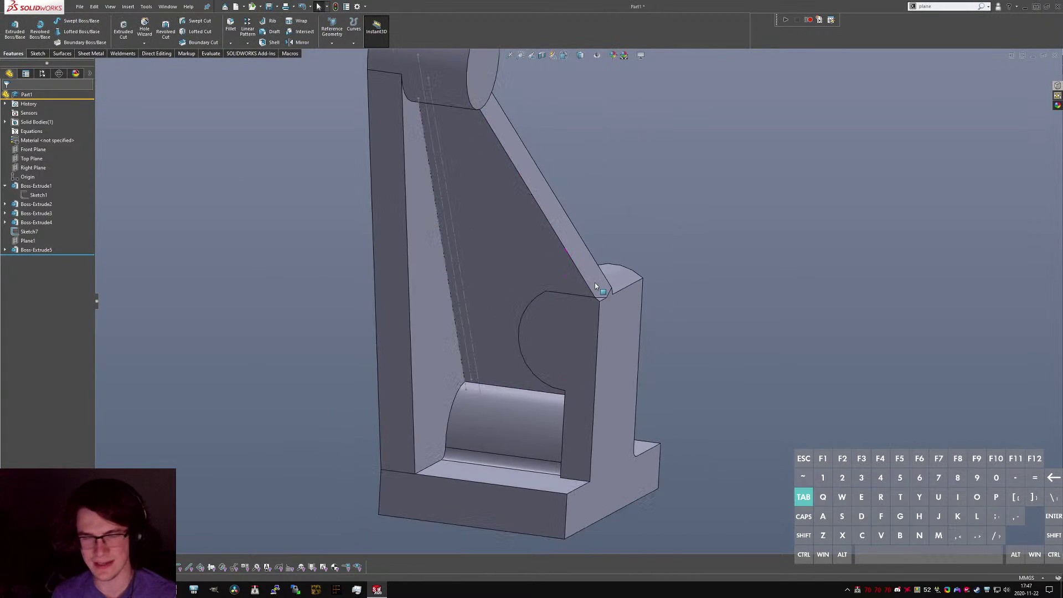
pyautogui.moveTo(588, 232); pyautogui.dragTo(605, 253, button='middle')
pyautogui.scroll(3, 576, 214)
pyautogui.scroll(-3, 509, 204)
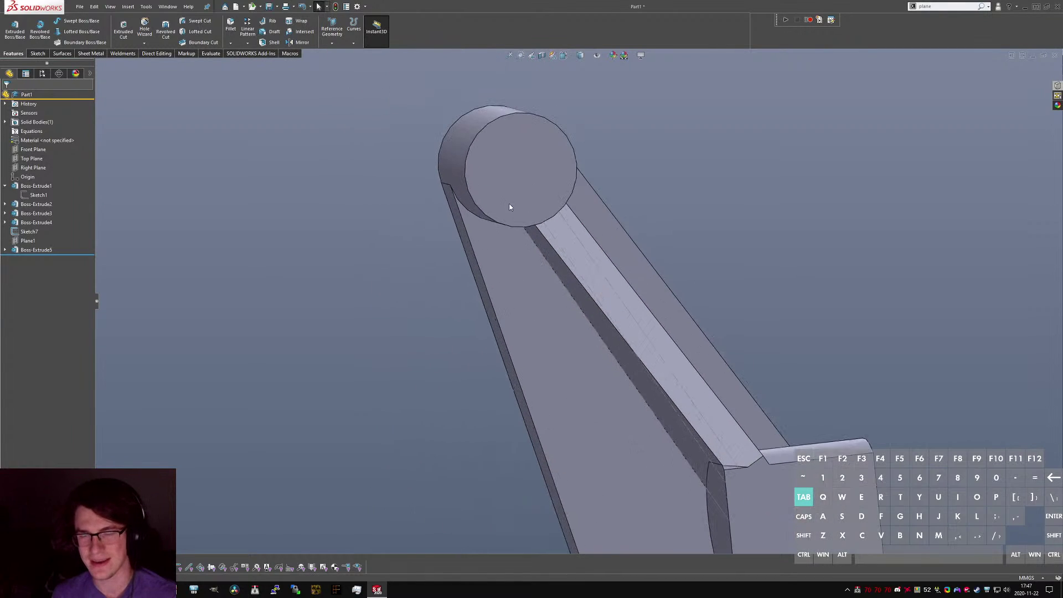
pyautogui.moveTo(509, 204); pyautogui.dragTo(529, 113, button='middle')
pyautogui.rightClick(28, 232)
pyautogui.click(32, 220)
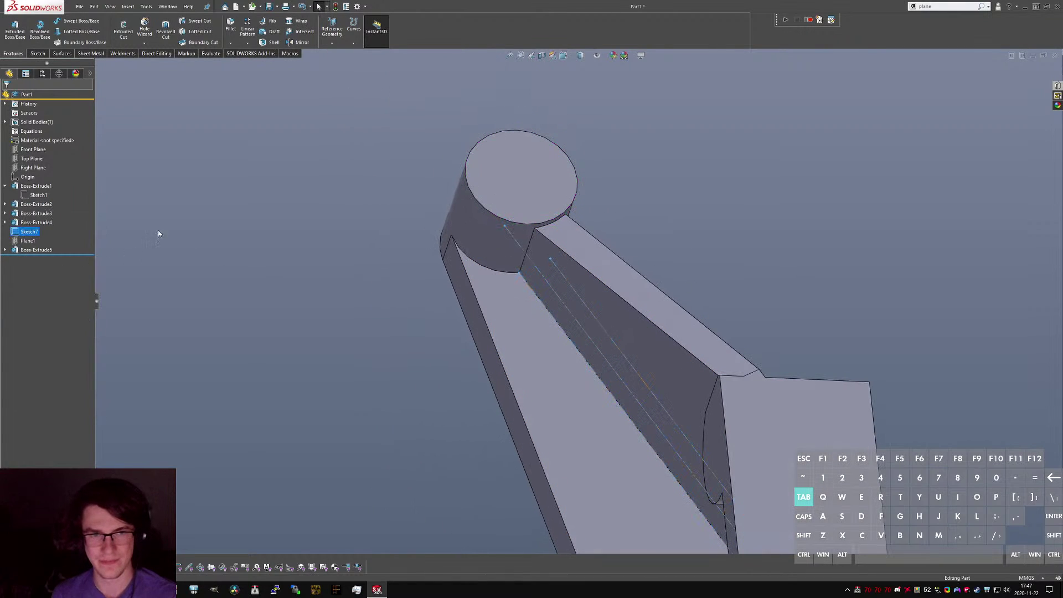
# Examine the corner where the rib's sloped top meets the rounded arm from several sides.
pyautogui.moveTo(589, 294); pyautogui.dragTo(612, 305, button='middle')
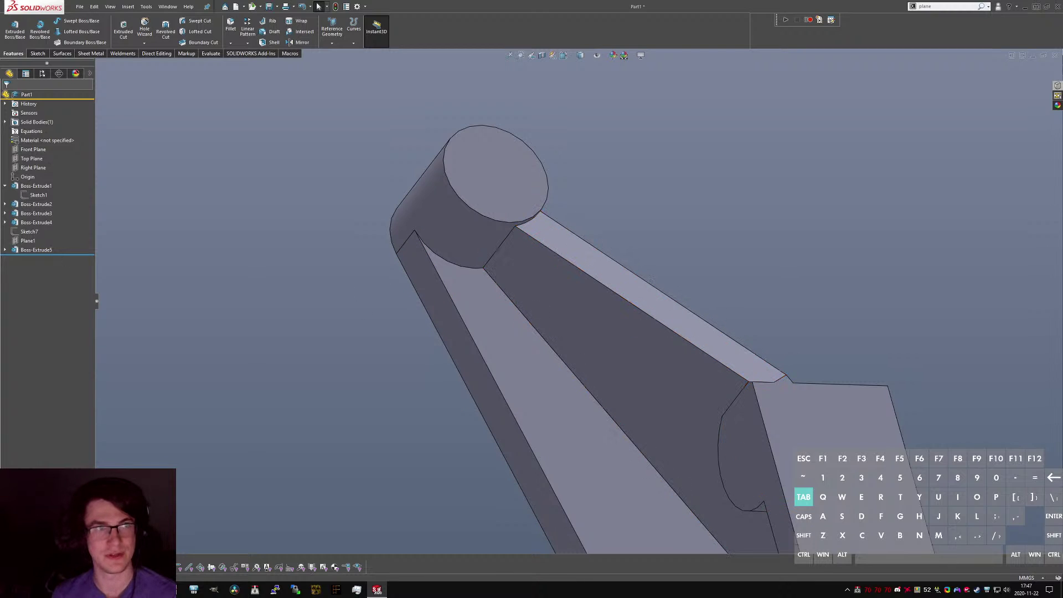
pyautogui.press('shift')
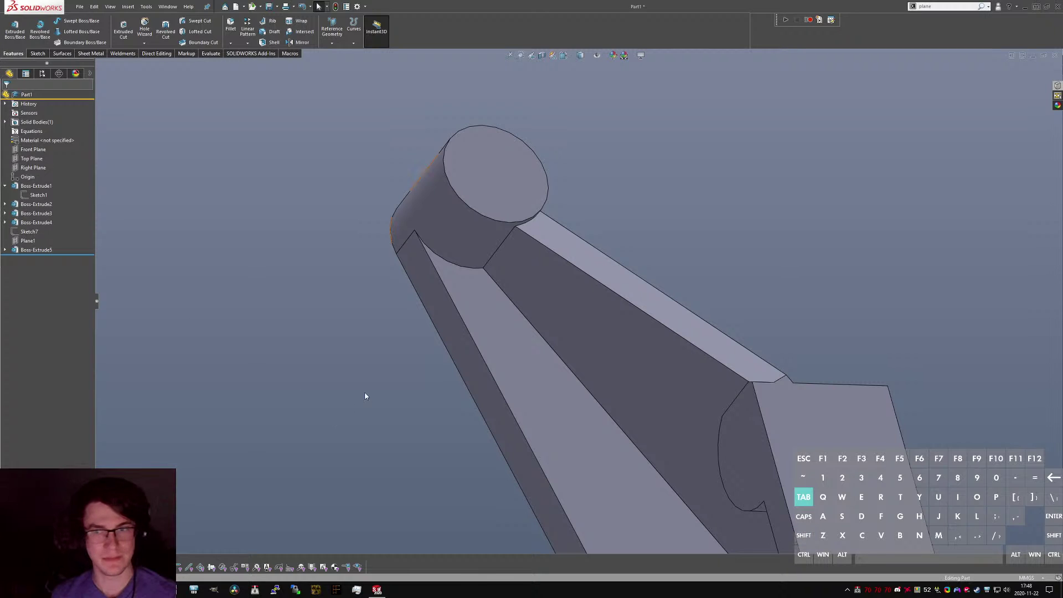
pyautogui.moveTo(591, 246); pyautogui.dragTo(626, 294, button='middle')
pyautogui.scroll(3, 626, 296)
pyautogui.moveTo(631, 310); pyautogui.dragTo(685, 491, button='middle')
pyautogui.scroll(-6, 681, 329)
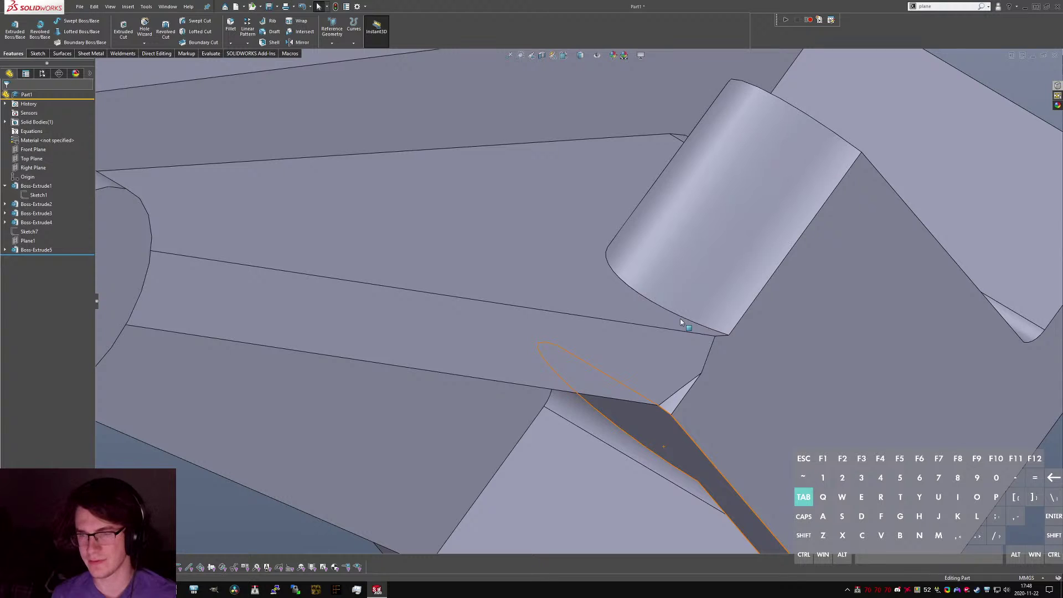
pyautogui.scroll(3, 680, 322)
pyautogui.moveTo(680, 322)
pyautogui.mouseDown(button='middle')
pyautogui.moveTo(698, 313)
pyautogui.moveTo(679, 341)
pyautogui.mouseUp(button='middle')
pyautogui.scroll(-3, 679, 342)
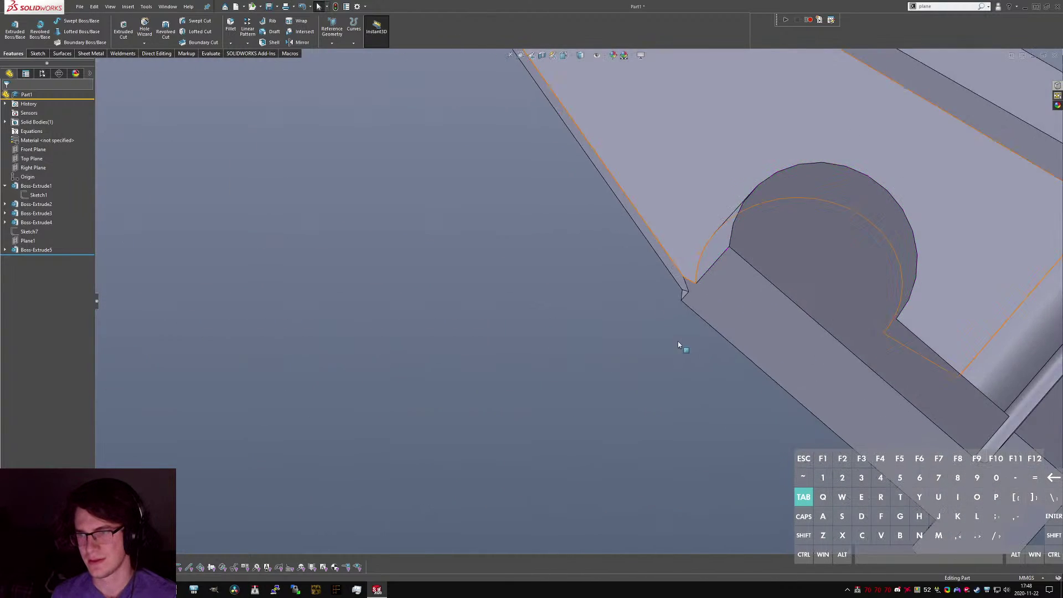
pyautogui.scroll(4, 680, 343)
pyautogui.moveTo(797, 329); pyautogui.dragTo(820, 314, button='middle')
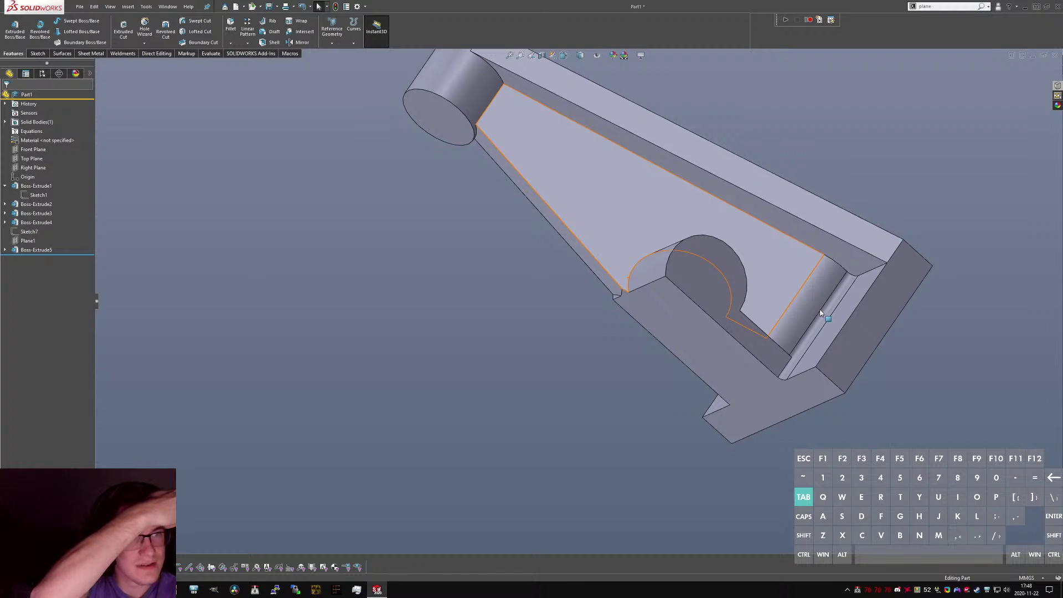
pyautogui.click(693, 274)
pyautogui.moveTo(692, 274)
pyautogui.mouseDown(button='middle')
pyautogui.moveTo(872, 247)
pyautogui.moveTo(821, 250)
pyautogui.mouseUp(button='middle')
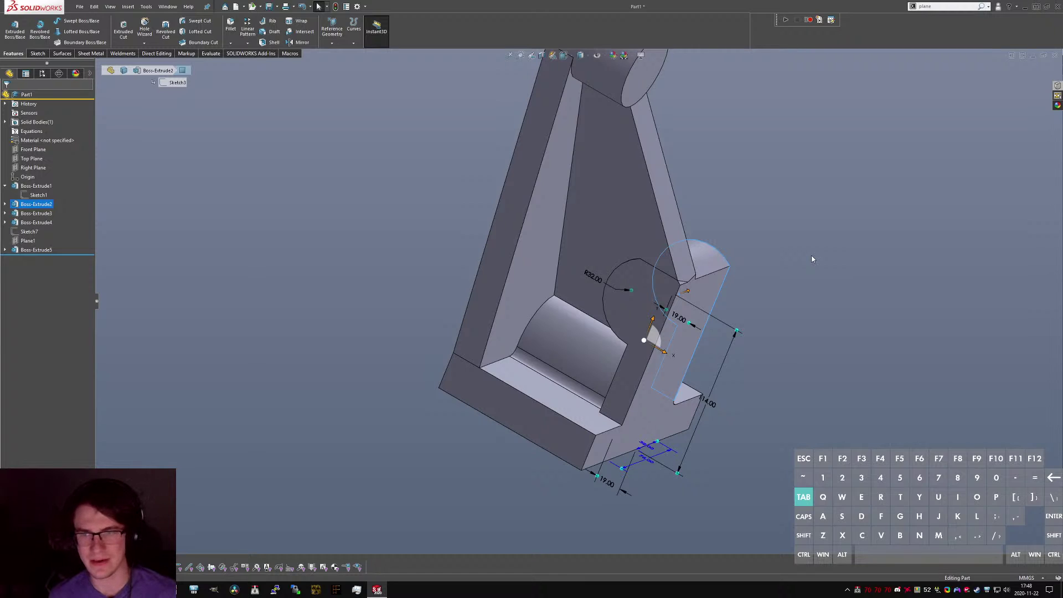
pyautogui.click(812, 259)
# Start a Fillet feature and set its symmetric radius to 6 mm.
pyautogui.write('s')
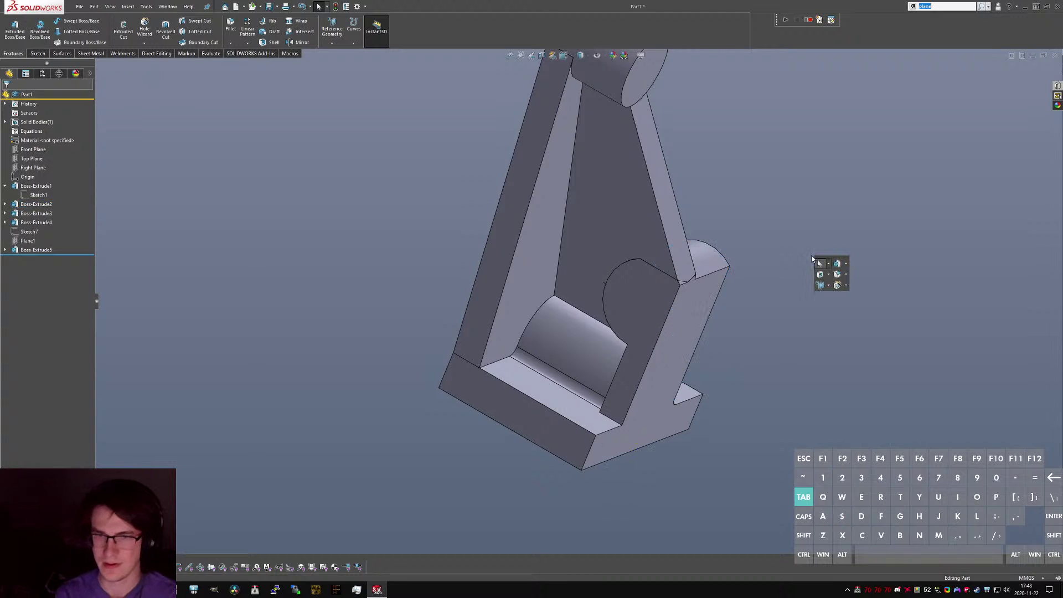
pyautogui.write('fillet')
pyautogui.press('Return')
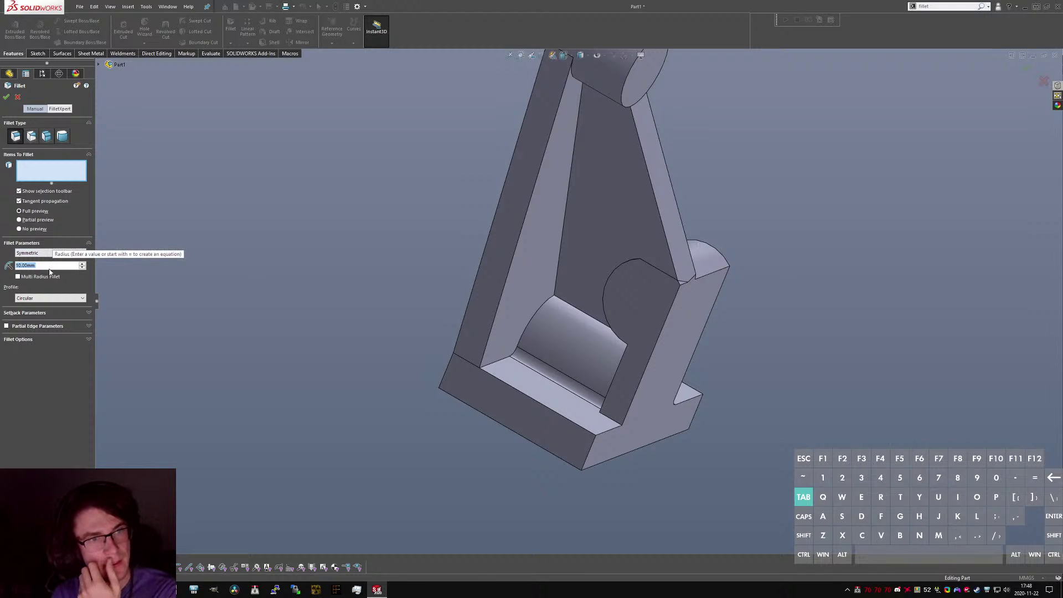
pyautogui.scroll(-5, 517, 329)
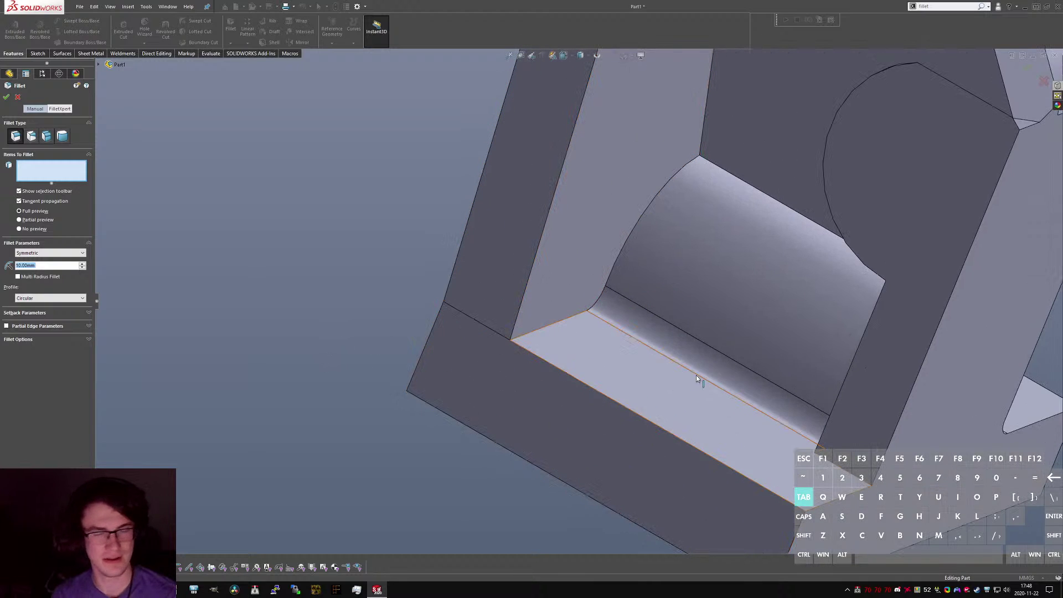
pyautogui.scroll(5, 696, 379)
pyautogui.moveTo(647, 263)
pyautogui.mouseDown(button='middle')
pyautogui.moveTo(644, 291)
pyautogui.moveTo(648, 272)
pyautogui.moveTo(631, 269)
pyautogui.mouseUp(button='middle')
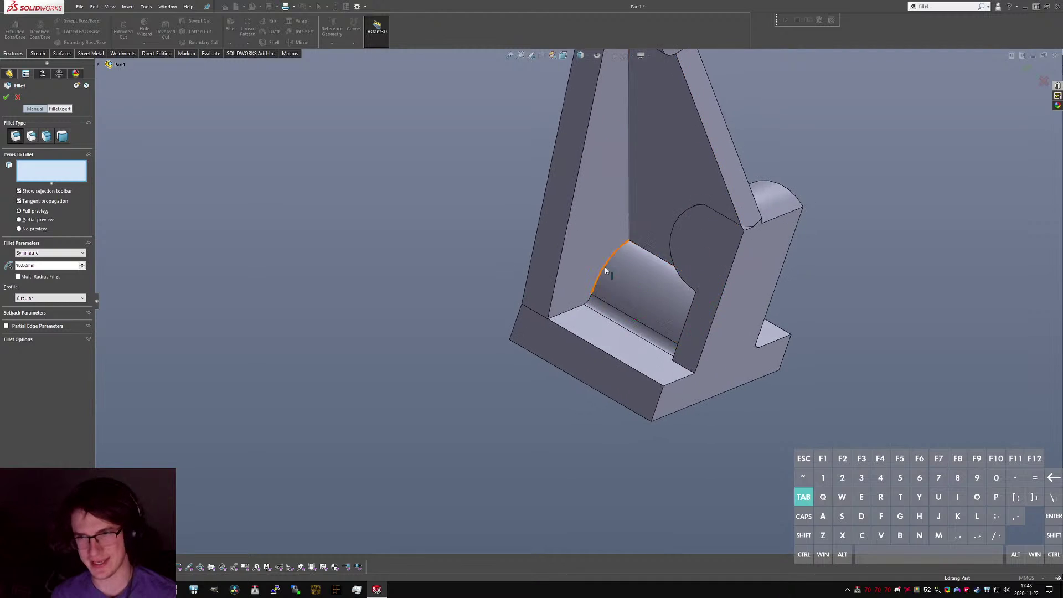
pyautogui.scroll(4, 604, 267)
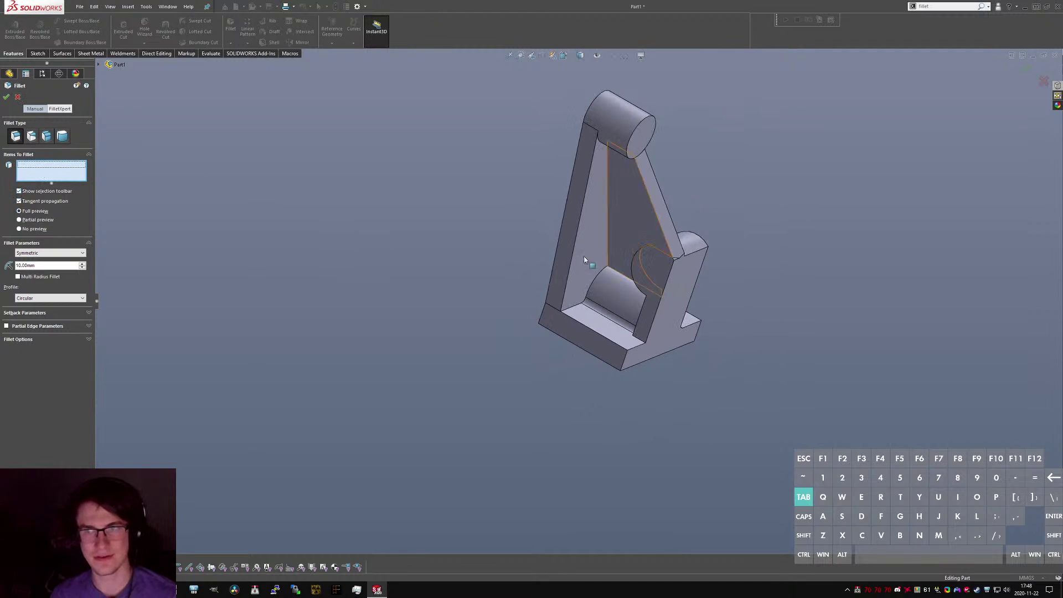
pyautogui.moveTo(41, 264); pyautogui.dragTo(16, 264)
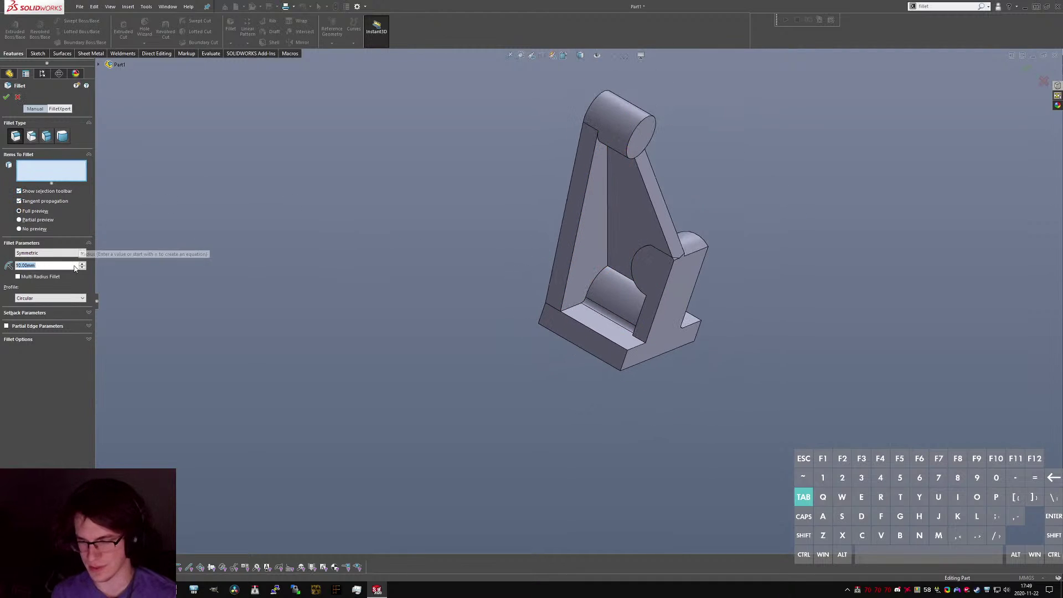
pyautogui.write('6')
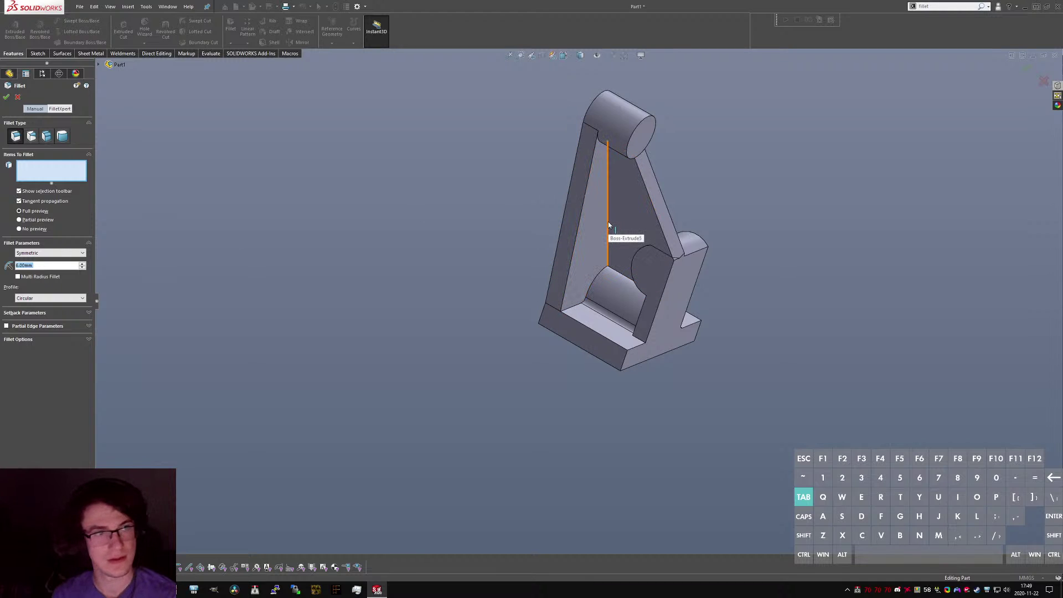
# Add the edges where the tapered plate meets the rib, lower boss and base, plus the adjoining outer plate and base edges, to the fillet.
pyautogui.click(607, 223)
pyautogui.moveTo(608, 223); pyautogui.dragTo(621, 293, button='middle')
pyautogui.click(623, 285)
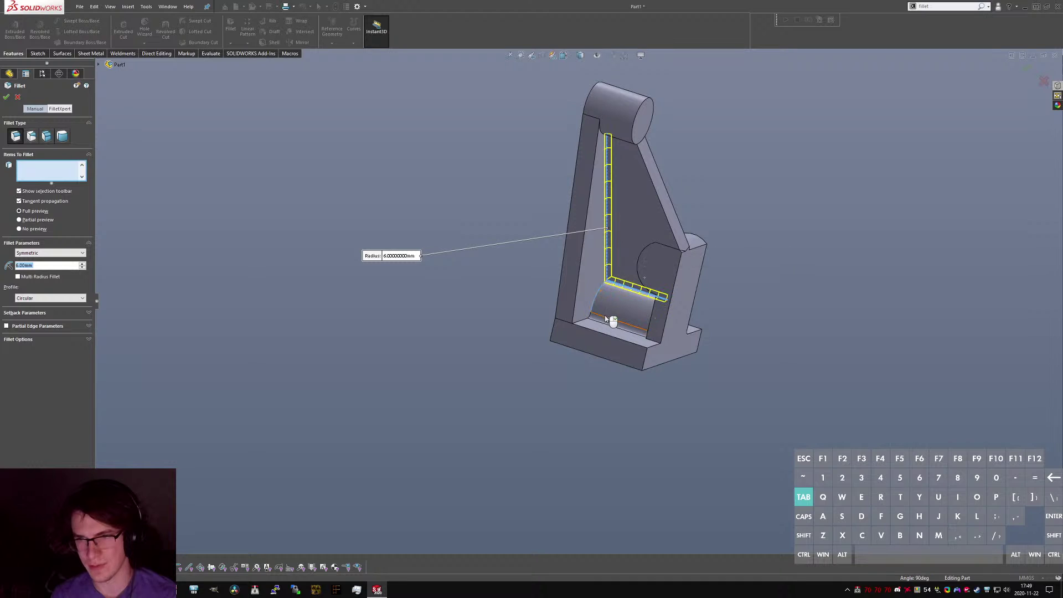
pyautogui.click(605, 317)
pyautogui.click(581, 327)
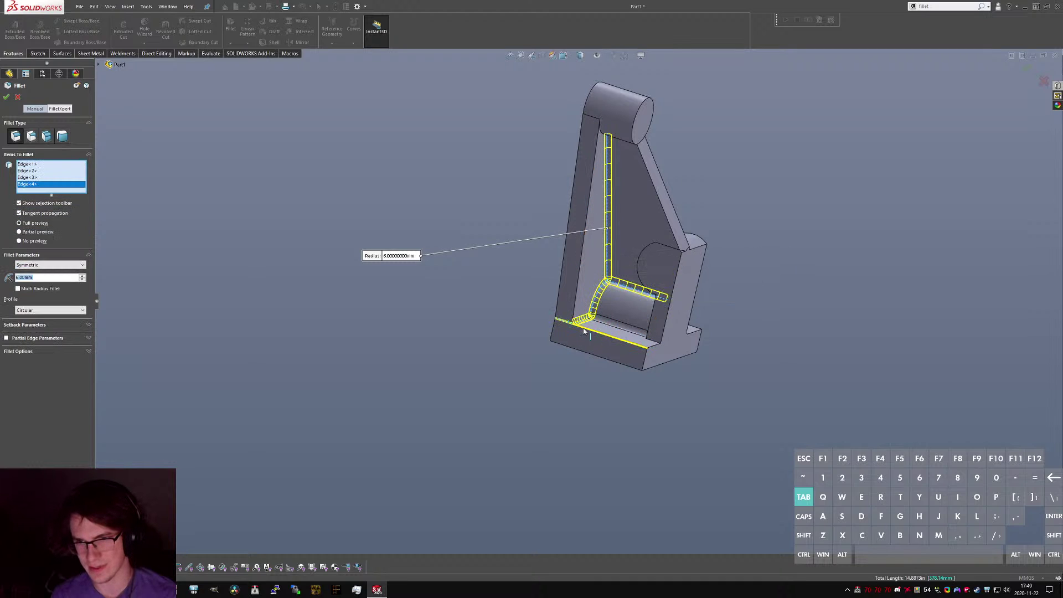
pyautogui.click(582, 327)
pyautogui.click(574, 305)
pyautogui.scroll(-6, 579, 326)
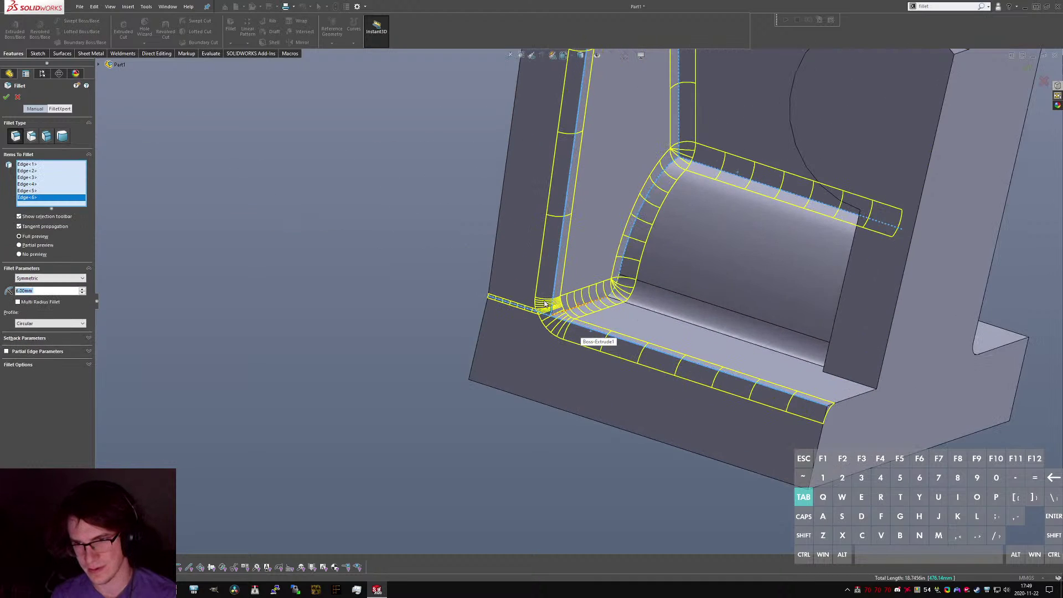
# Add the edges where the rounded arm meets the lower boss and the rib to the 6 mm fillet.
pyautogui.scroll(-6, 554, 313)
pyautogui.moveTo(545, 303); pyautogui.dragTo(532, 276, button='middle')
pyautogui.scroll(6, 665, 305)
pyautogui.moveTo(668, 309); pyautogui.dragTo(867, 222, button='middle')
pyautogui.click(837, 361)
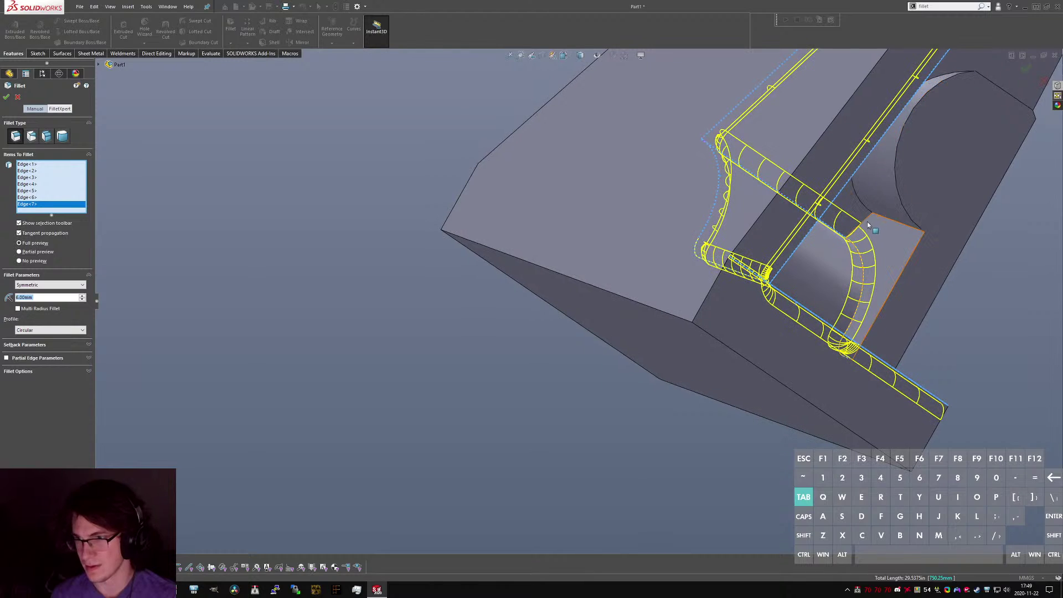
pyautogui.click(867, 221)
pyautogui.click(866, 216)
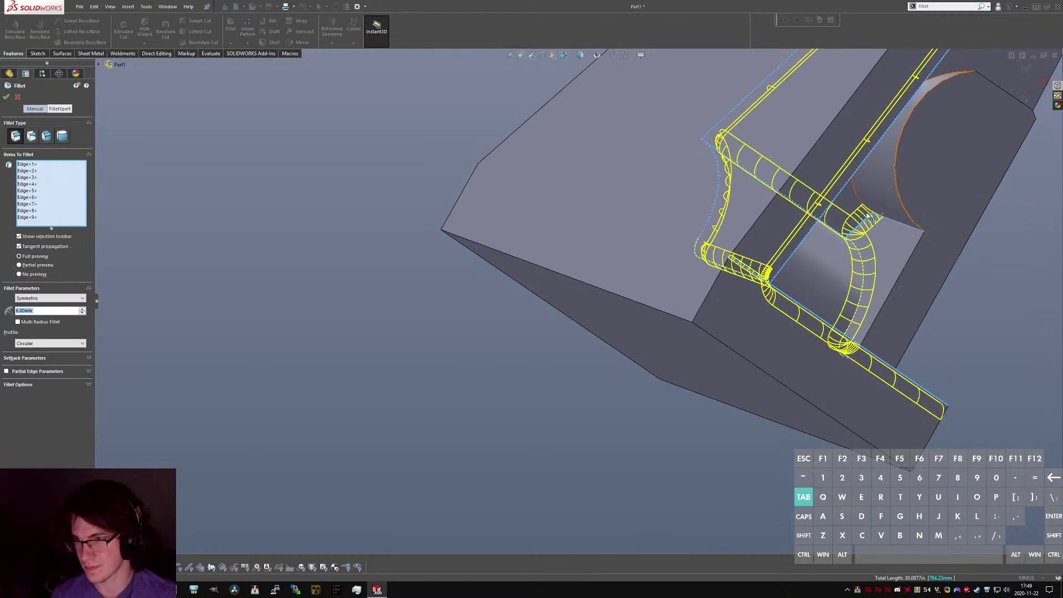
pyautogui.click(866, 215)
pyautogui.moveTo(866, 215); pyautogui.dragTo(773, 218, button='middle')
pyautogui.scroll(3, 685, 238)
pyautogui.moveTo(685, 238); pyautogui.dragTo(695, 277, button='middle')
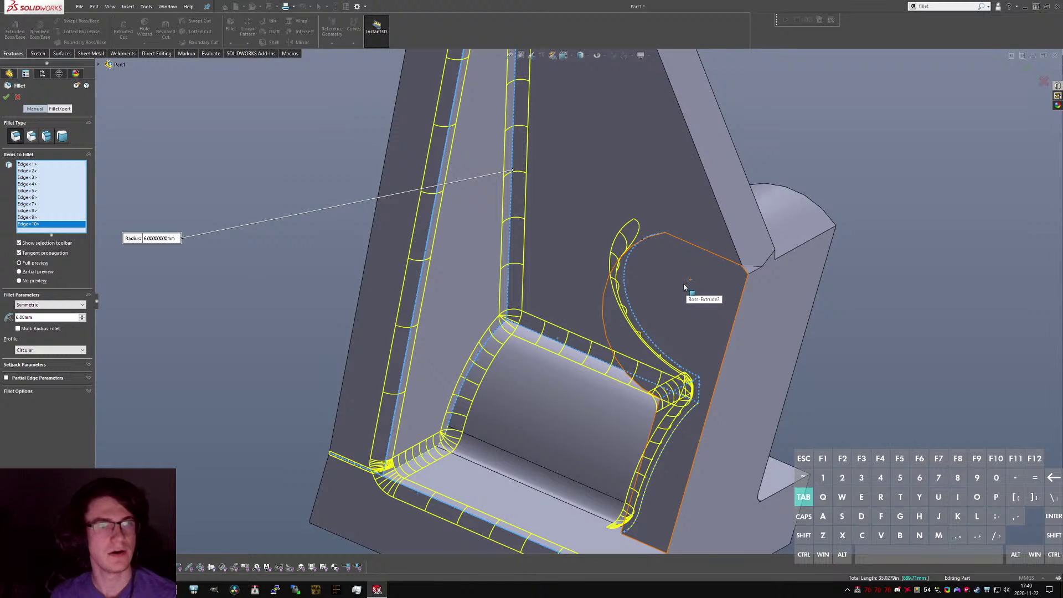
# Add the arm's joint with the base plate and the arm's straight and rounded inner-face edges to the 6 mm fillet.
pyautogui.scroll(-5, 725, 265)
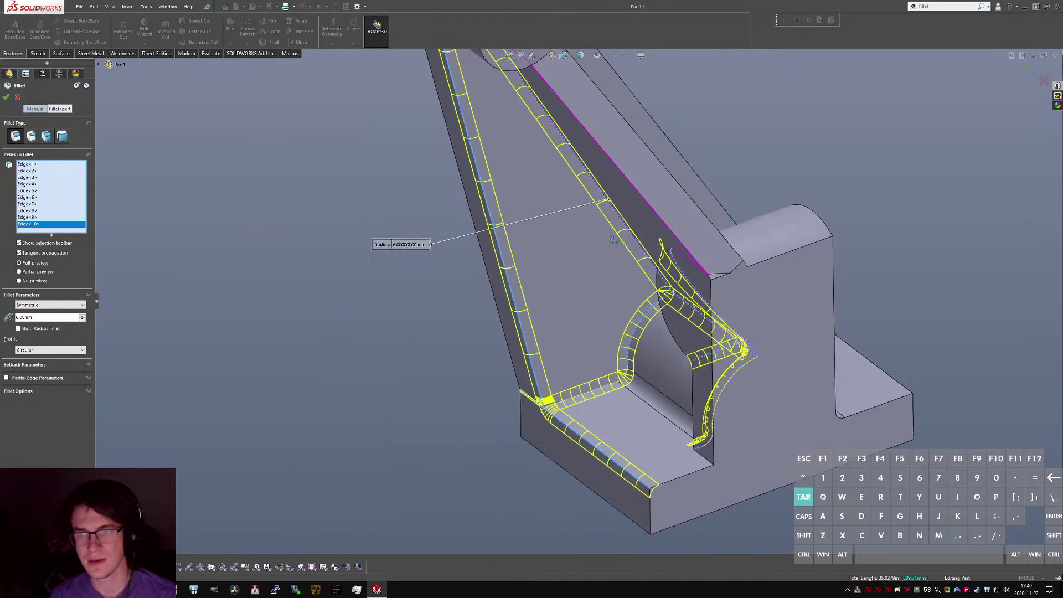
pyautogui.moveTo(725, 265); pyautogui.dragTo(590, 224, button='middle')
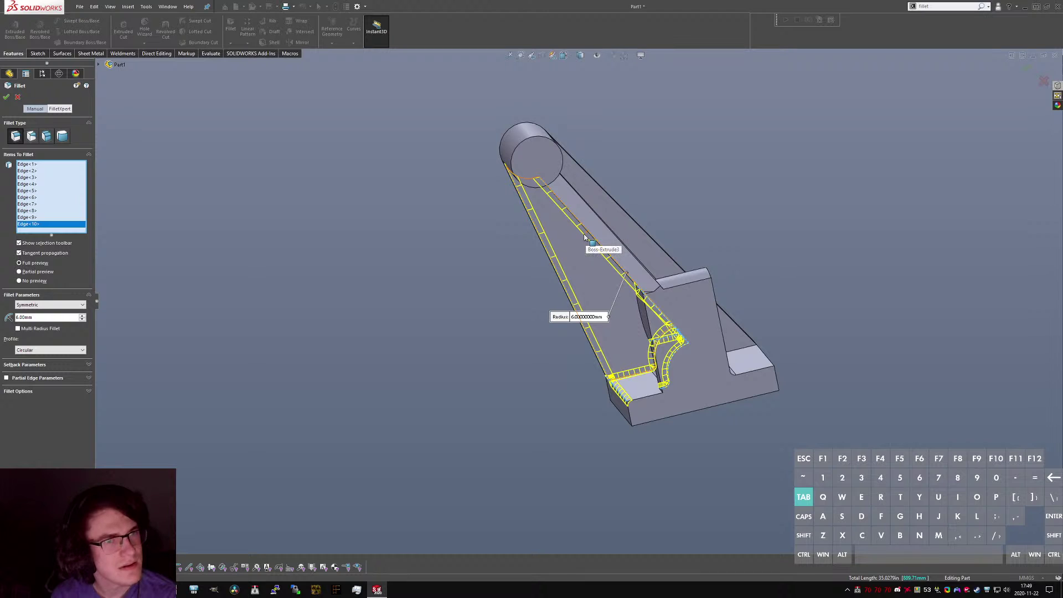
pyautogui.moveTo(578, 262); pyautogui.dragTo(577, 314, button='middle')
pyautogui.moveTo(392, 268); pyautogui.dragTo(641, 404, button='middle')
pyautogui.scroll(-4, 598, 343)
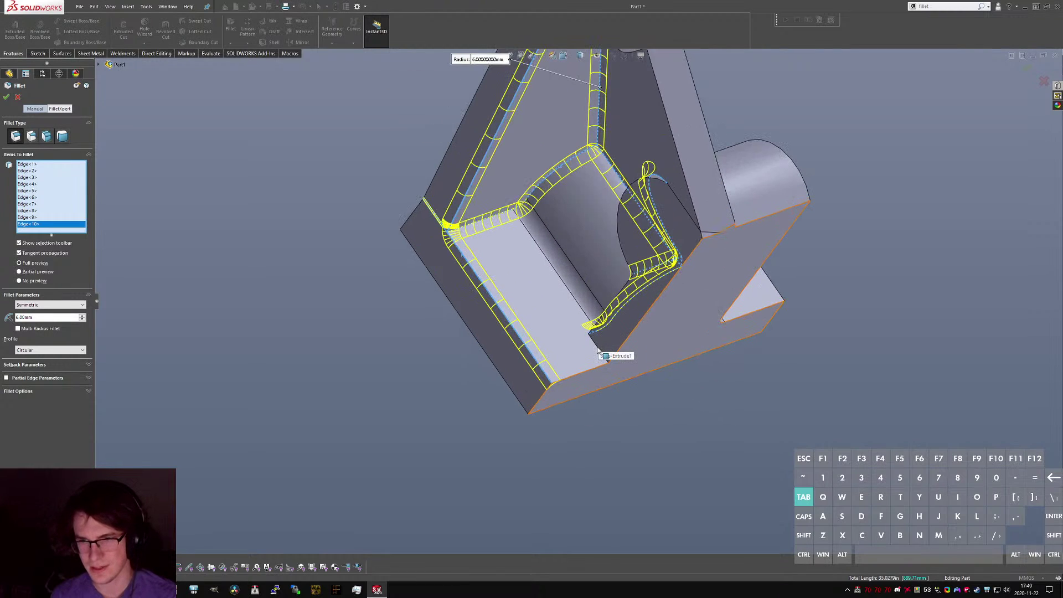
pyautogui.click(599, 343)
pyautogui.moveTo(689, 380); pyautogui.dragTo(609, 301, button='middle')
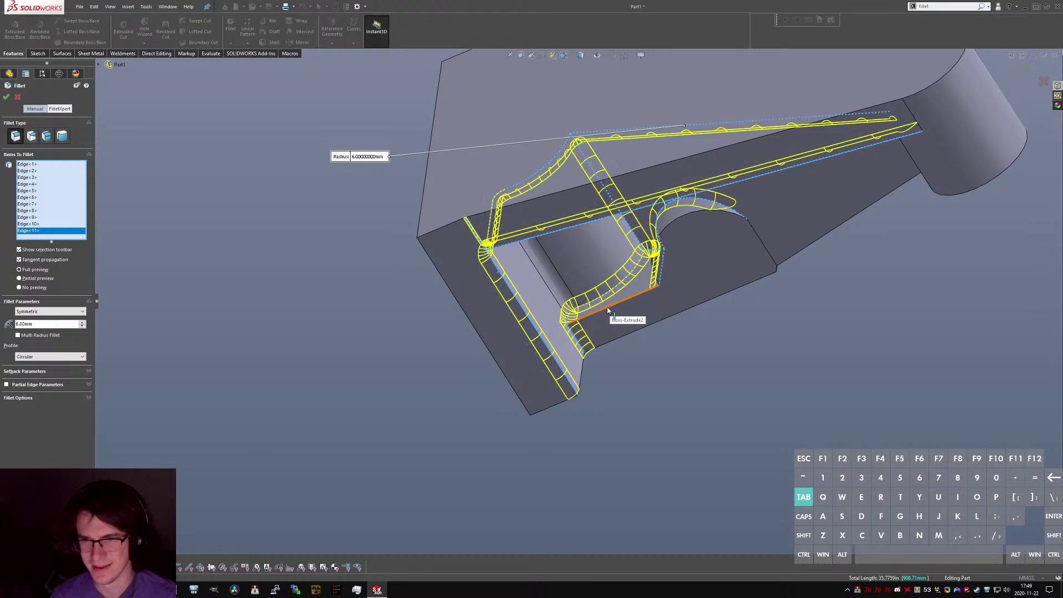
pyautogui.click(608, 311)
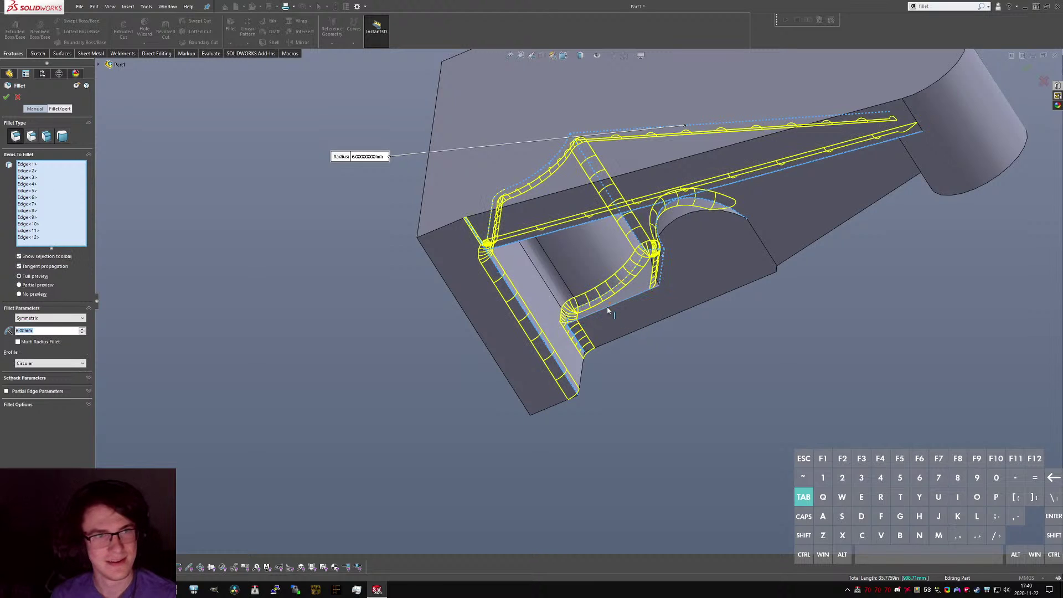
pyautogui.click(676, 218)
pyautogui.moveTo(676, 218); pyautogui.dragTo(509, 210, button='middle')
# Clear all edges selected for the fillet and cancel the Fillet feature.
pyautogui.rightClick(50, 199)
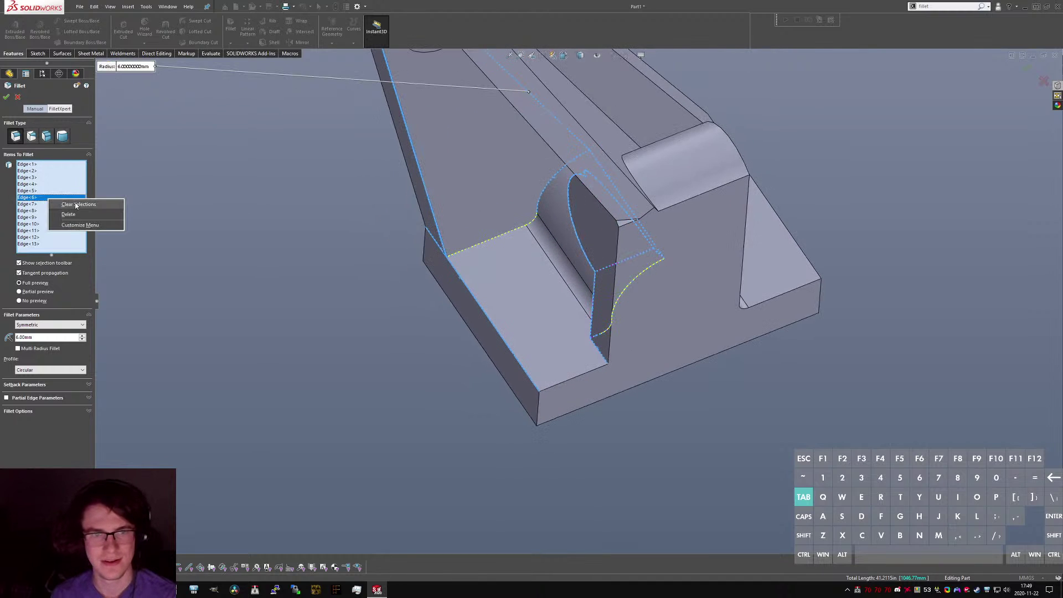
pyautogui.click(67, 204)
pyautogui.click(18, 96)
pyautogui.click(344, 357)
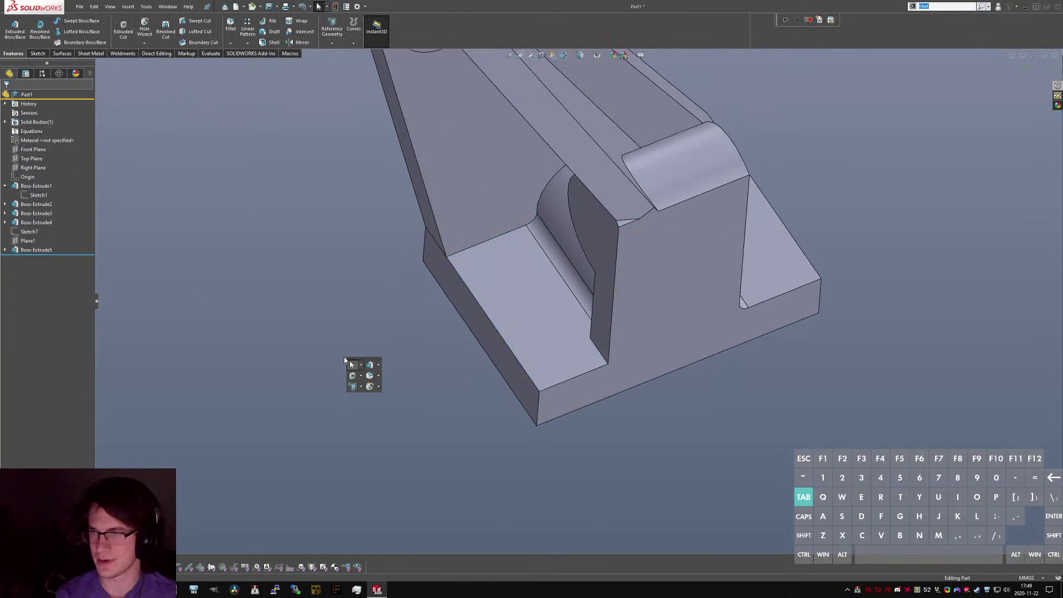
# Edit Sketch4 of the tapered plate and delete the 120 mm horizontal dimension between the top arc's centre and the origin.
pyautogui.moveTo(326, 306)
pyautogui.mouseDown(button='middle')
pyautogui.moveTo(546, 145)
pyautogui.moveTo(503, 138)
pyautogui.mouseUp(button='middle')
pyautogui.click(546, 145)
pyautogui.scroll(4, 545, 145)
pyautogui.scroll(-1, 502, 138)
pyautogui.click(5, 213)
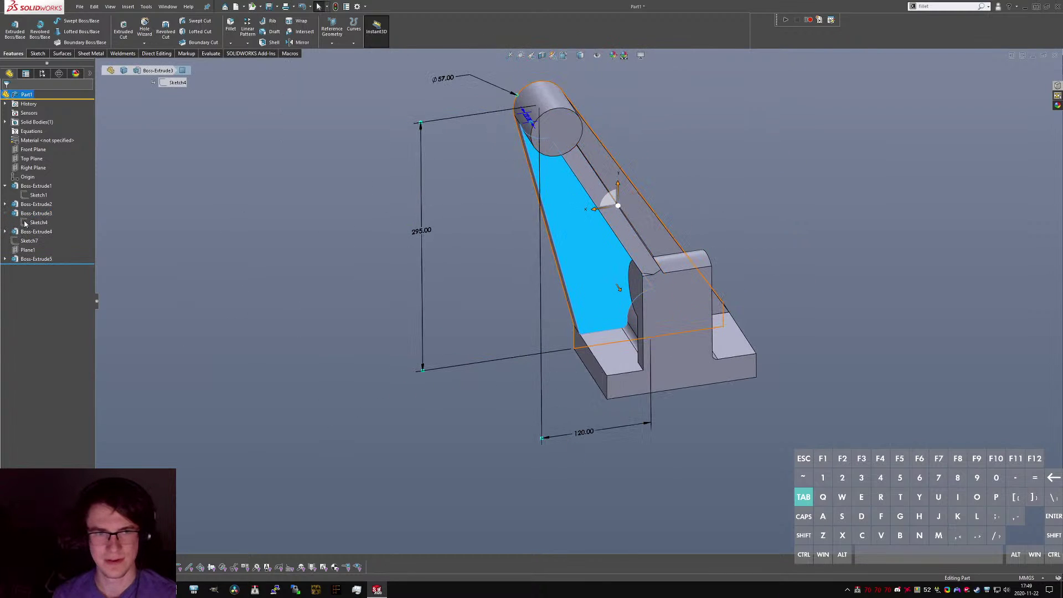
pyautogui.click(25, 224)
pyautogui.click(37, 209)
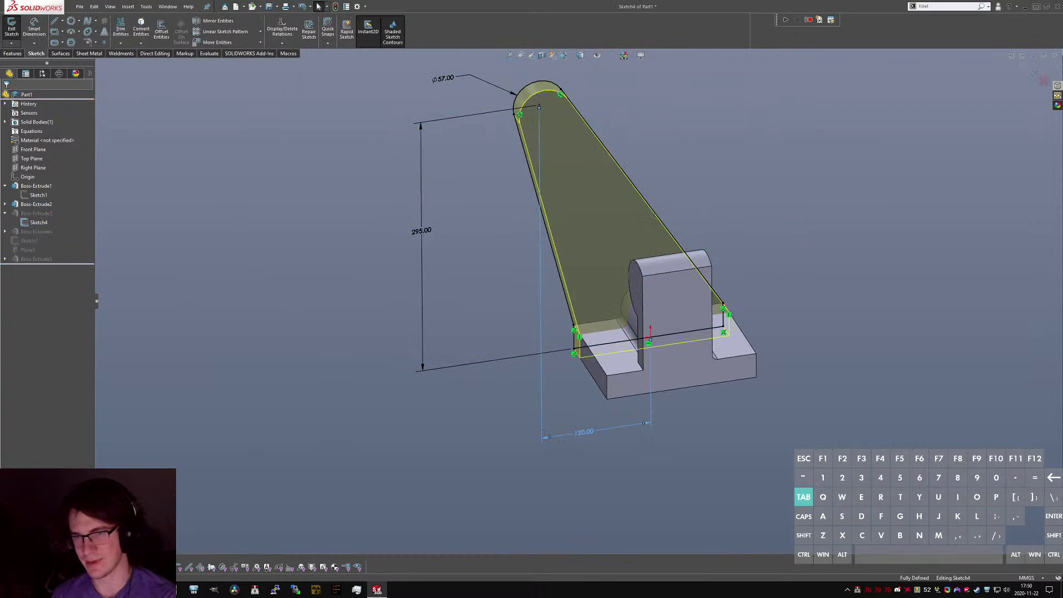
pyautogui.press('Delete')
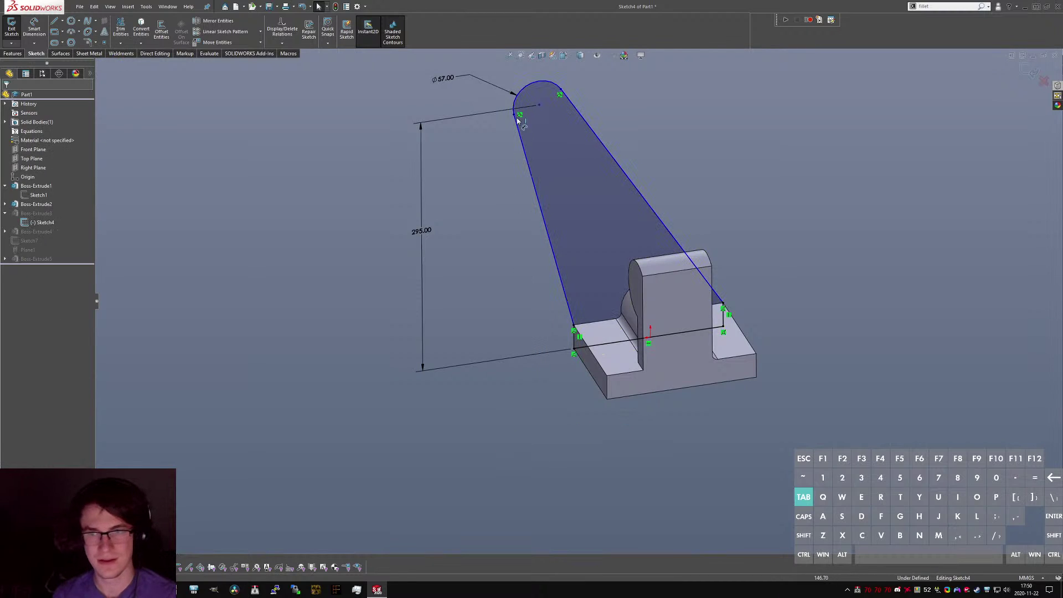
# Dimension the horizontal distance from the top arc's centre to the profile's far lower corner as 120 mm.
pyautogui.click(722, 332)
pyautogui.scroll(-2, 760, 327)
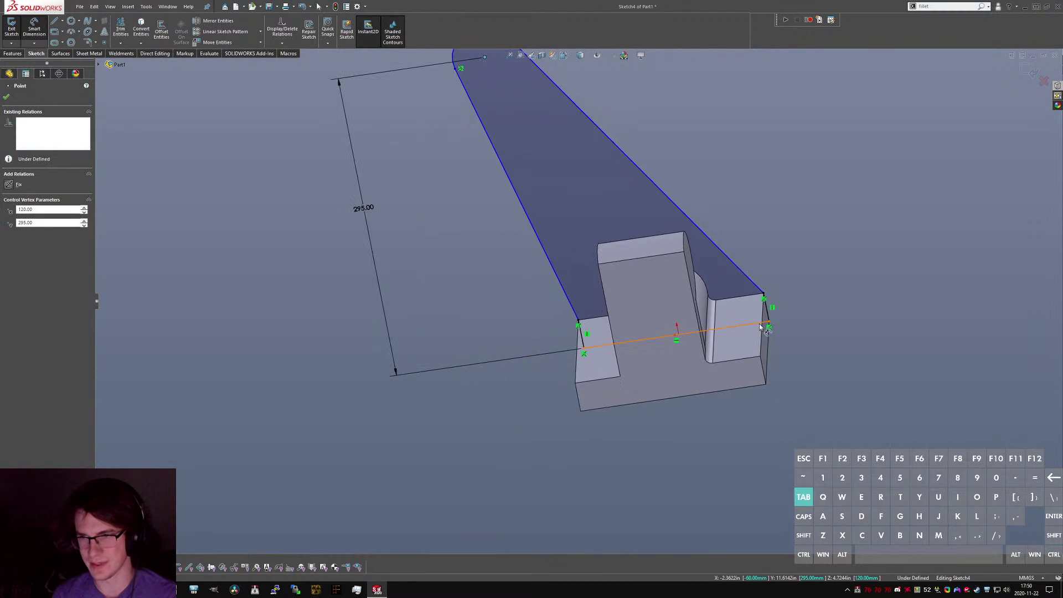
pyautogui.click(768, 314)
pyautogui.click(676, 438)
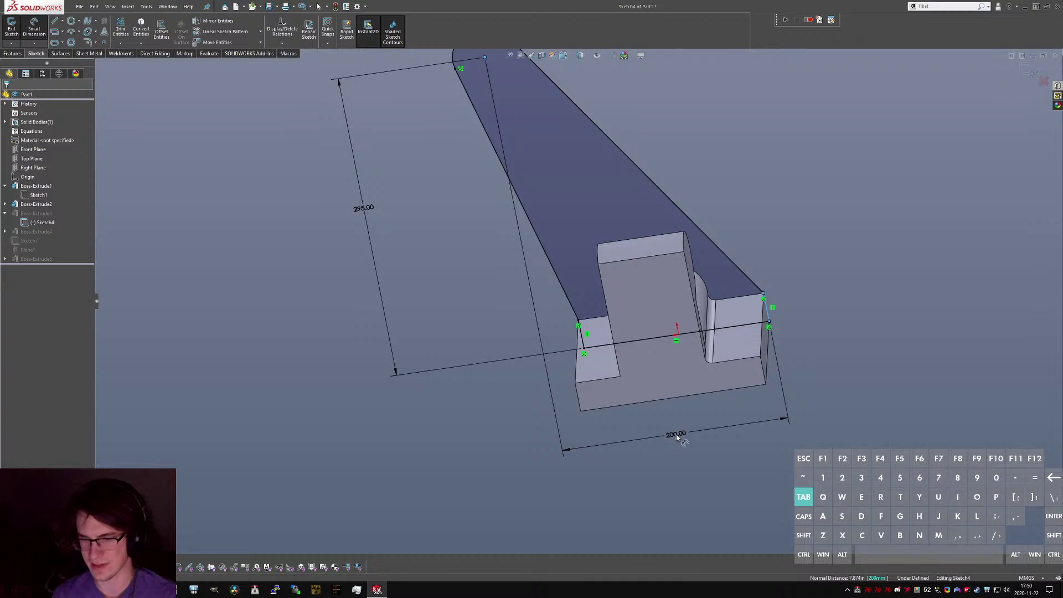
pyautogui.write('120')
pyautogui.press('Return')
# Undo the dimension changes in the tapered plate's profile and exit the sketch.
pyautogui.scroll(1, 575, 267)
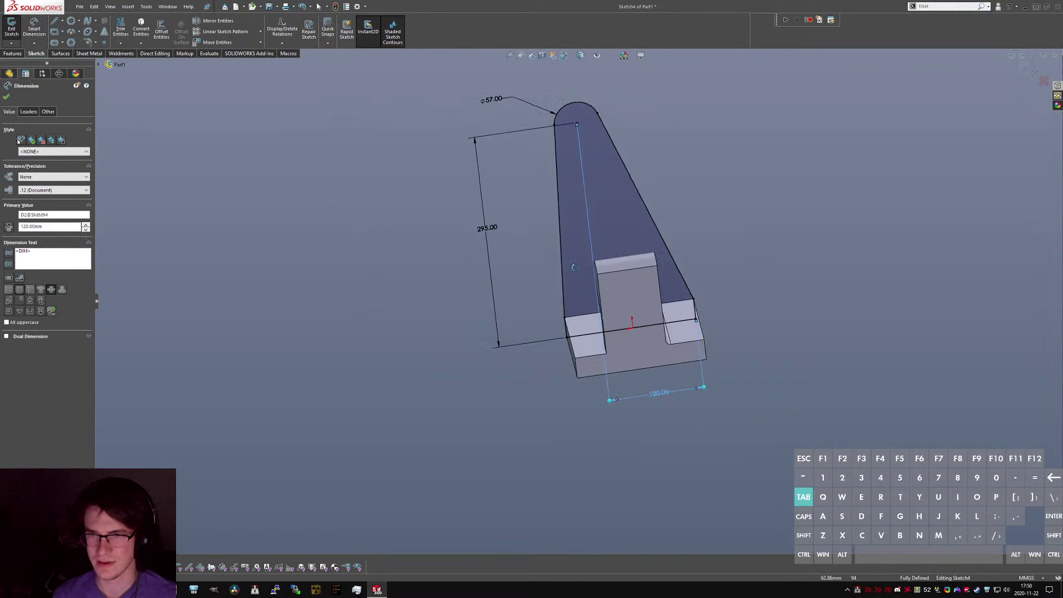
pyautogui.press('Escape')
pyautogui.hotkey('ctrl', 'z')
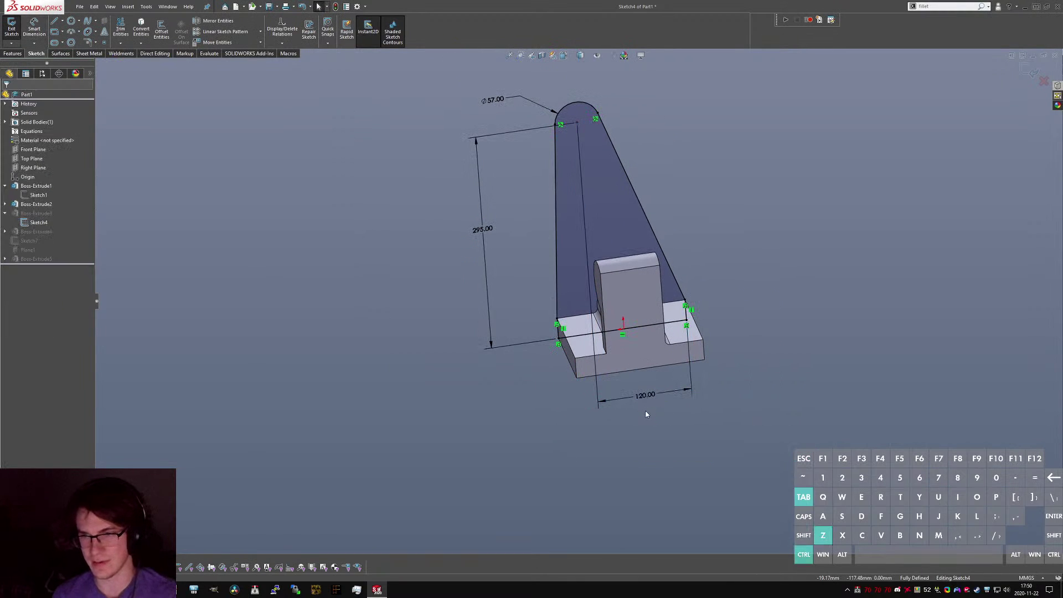
pyautogui.hotkey('ctrl', 'z')
pyautogui.hotkey('ctrl', 'z')
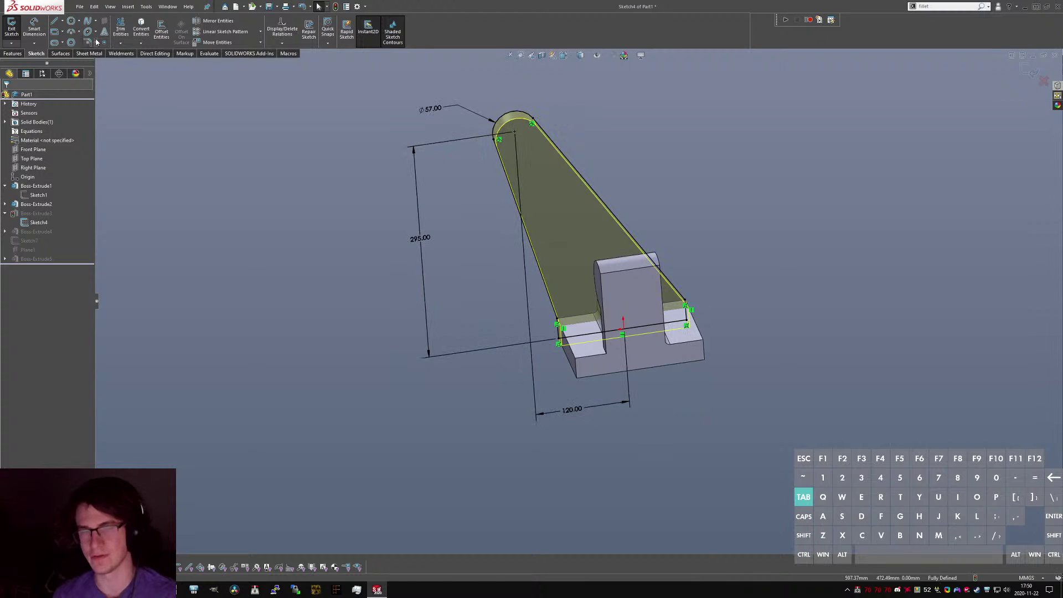
pyautogui.click(11, 27)
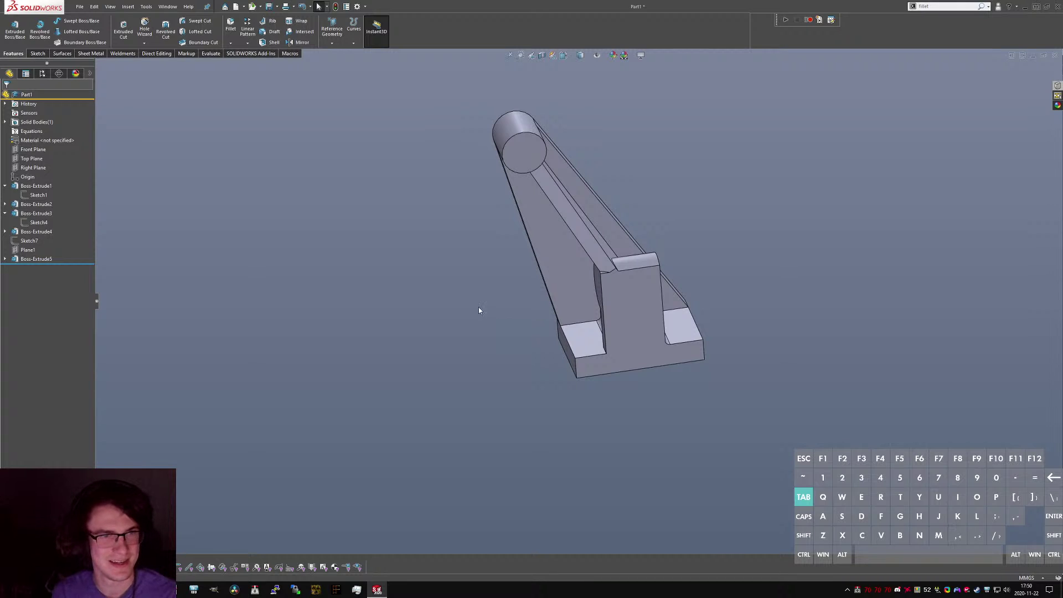
# Examine the junction of the sloped rib and the rounded arm from both sides of the bracket.
pyautogui.click(635, 370)
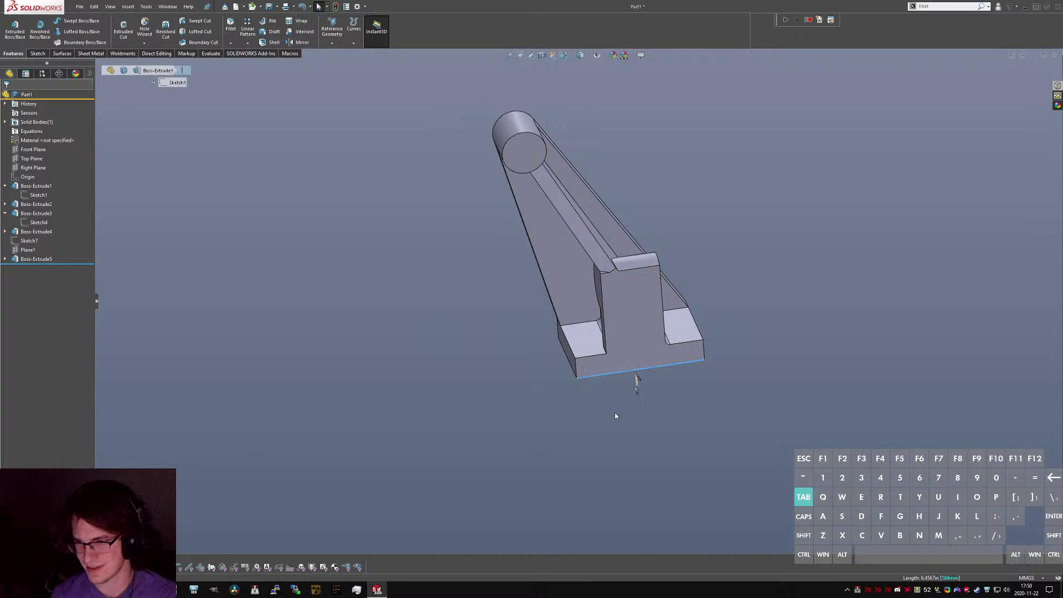
pyautogui.scroll(-3, 674, 280)
pyautogui.moveTo(586, 250); pyautogui.dragTo(636, 221, button='middle')
pyautogui.click(636, 221)
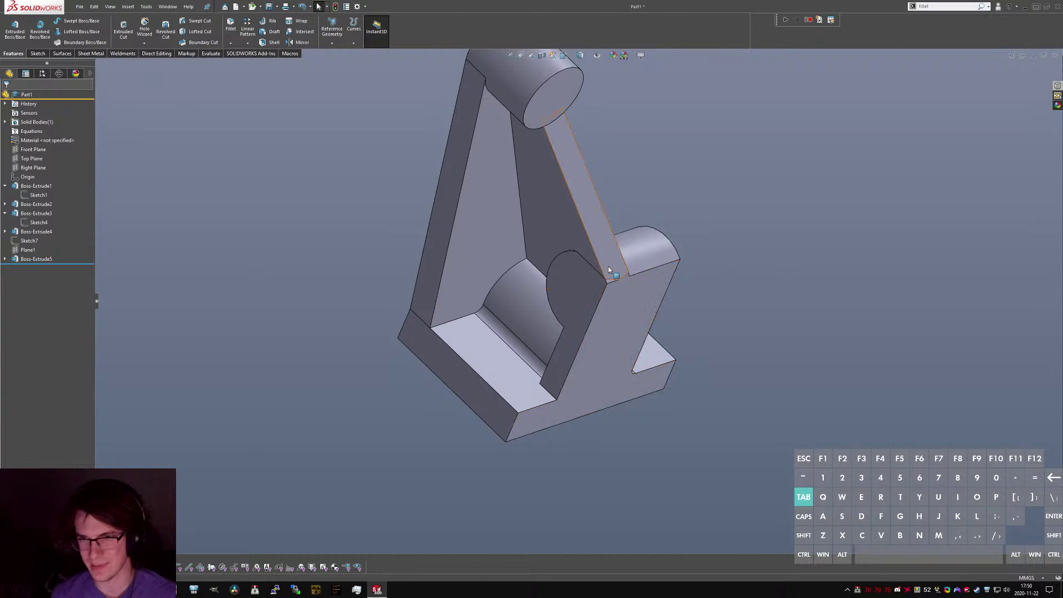
pyautogui.scroll(-5, 608, 269)
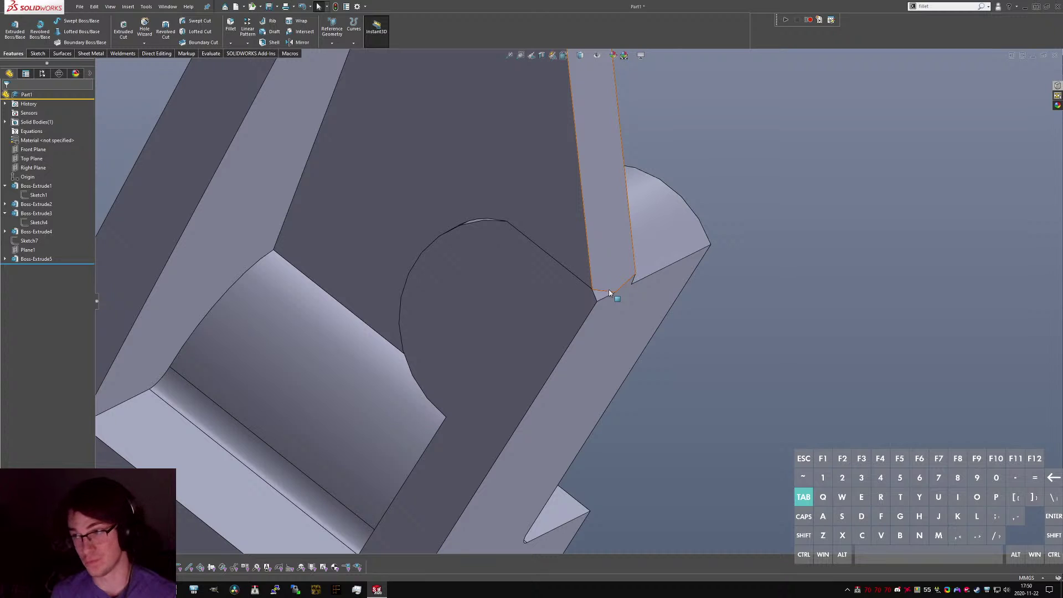
pyautogui.moveTo(609, 293); pyautogui.dragTo(354, 428, button='middle')
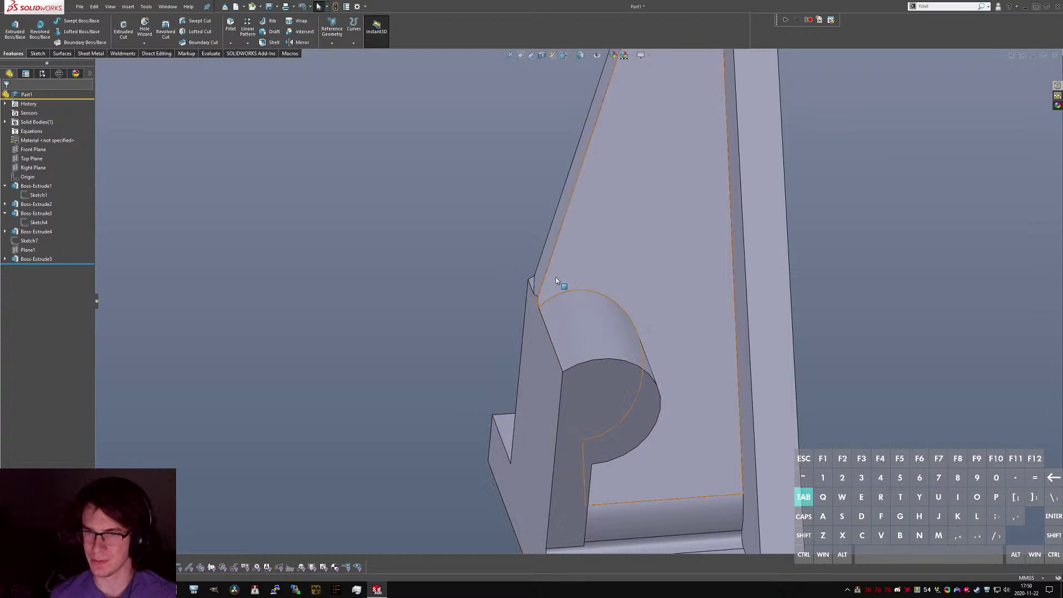
# Begin a Fillet on the curved and adjoining straight edges of the recess between the rounded arm and base plate, with a 6 mm radius.
pyautogui.moveTo(554, 282); pyautogui.dragTo(514, 299, button='middle')
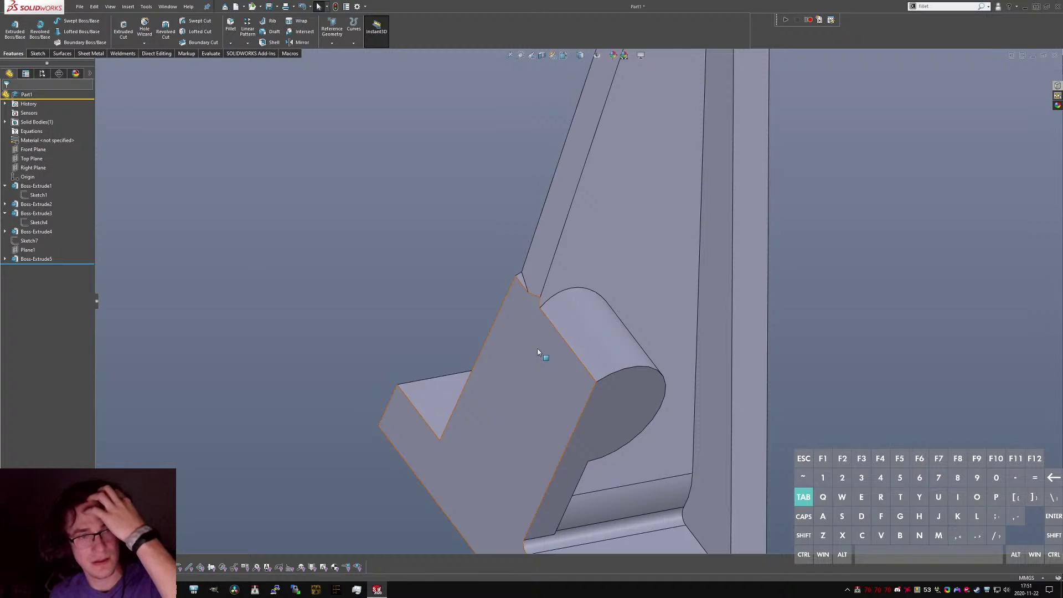
pyautogui.scroll(3, 656, 255)
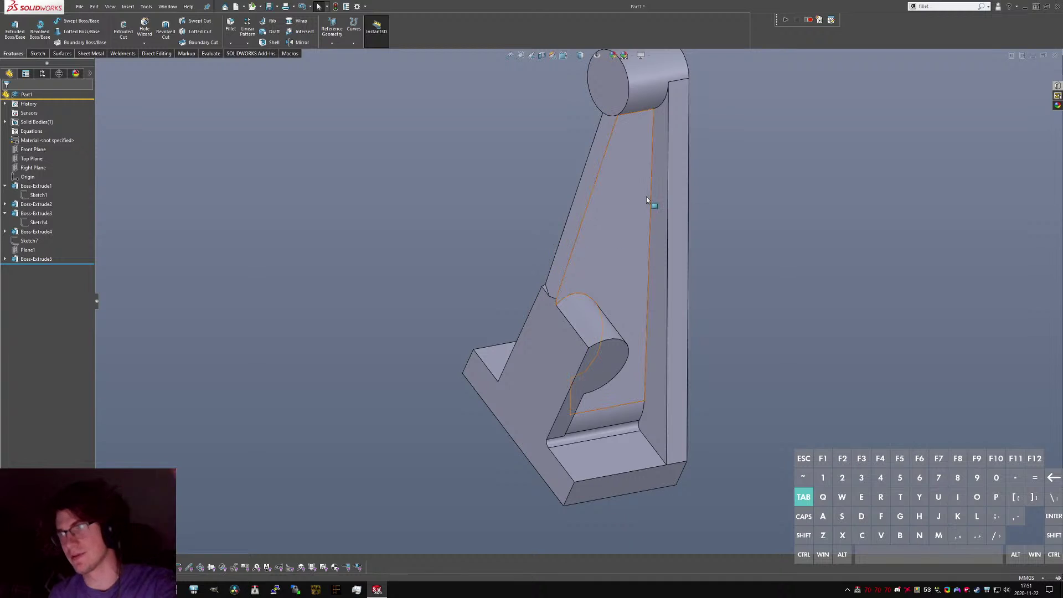
pyautogui.moveTo(608, 287); pyautogui.dragTo(636, 279, button='middle')
pyautogui.write('s')
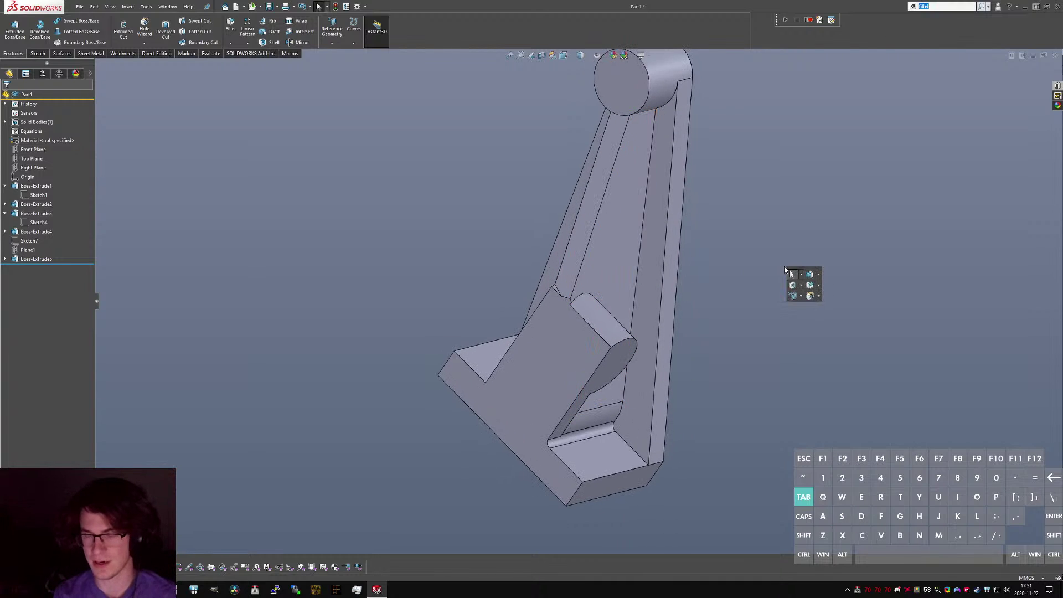
pyautogui.write('fillet')
pyautogui.press('Return')
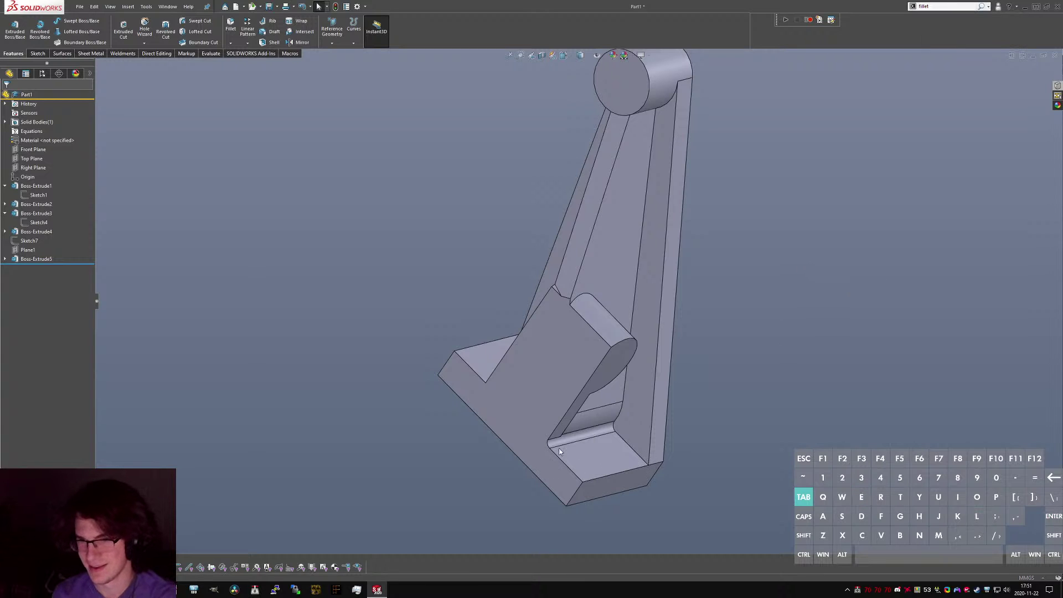
pyautogui.scroll(-8, 571, 413)
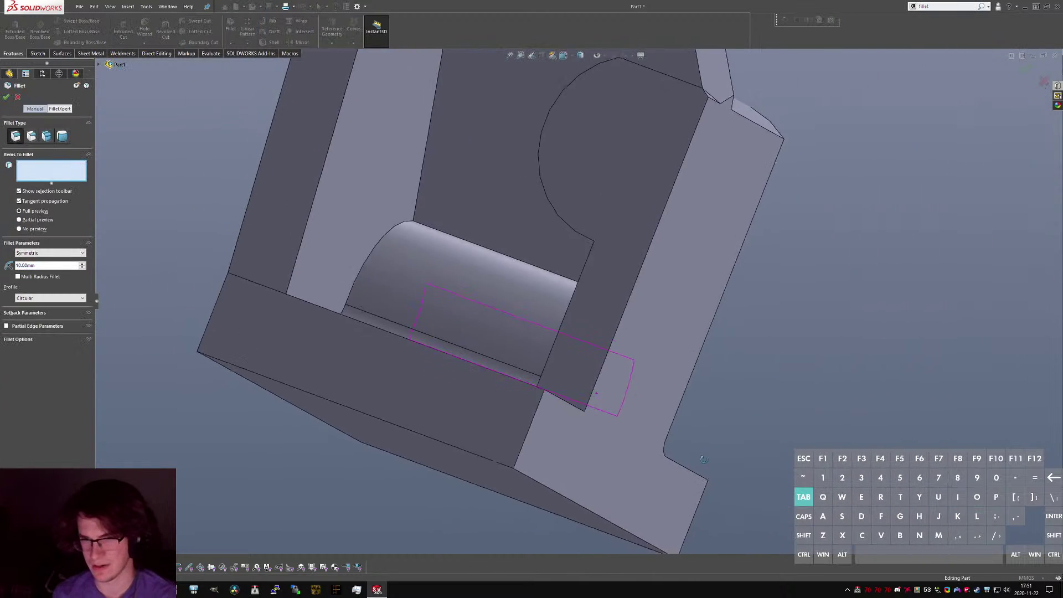
pyautogui.moveTo(702, 459); pyautogui.dragTo(537, 441, button='middle')
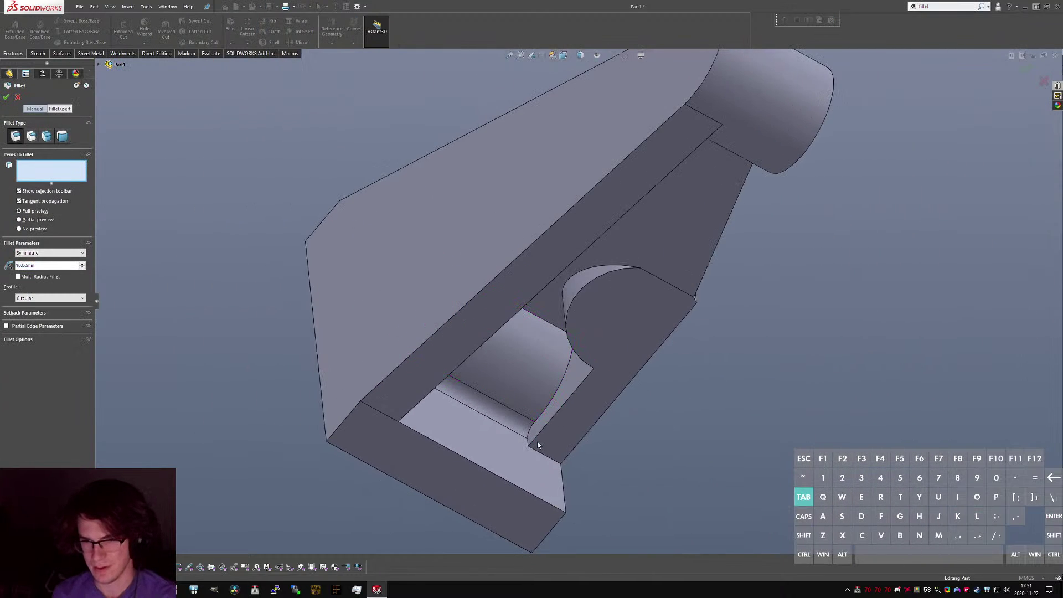
pyautogui.click(578, 329)
pyautogui.moveTo(578, 328); pyautogui.dragTo(563, 336, button='middle')
pyautogui.click(583, 339)
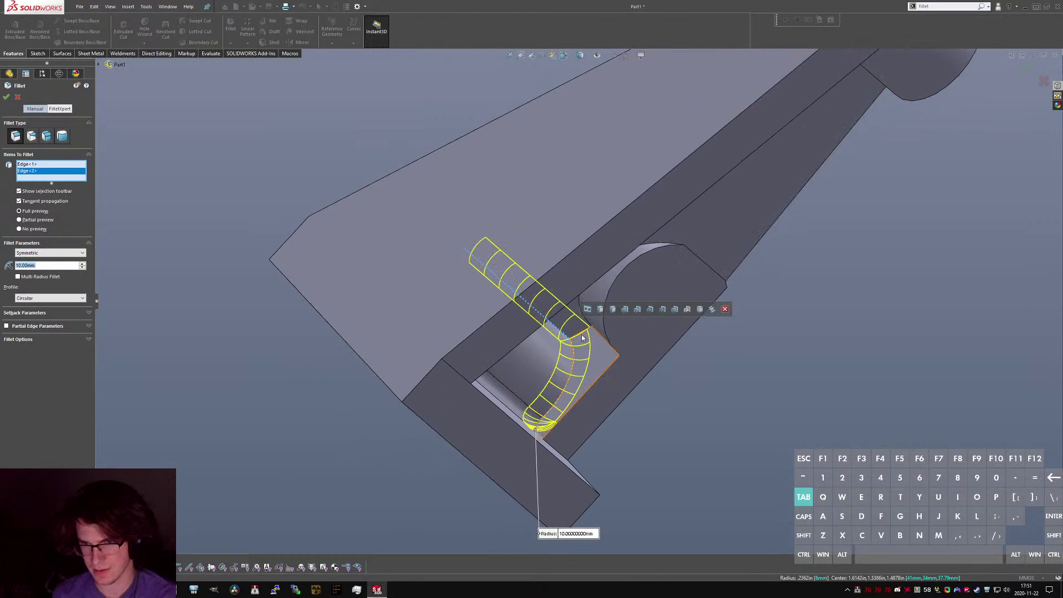
pyautogui.click(568, 524)
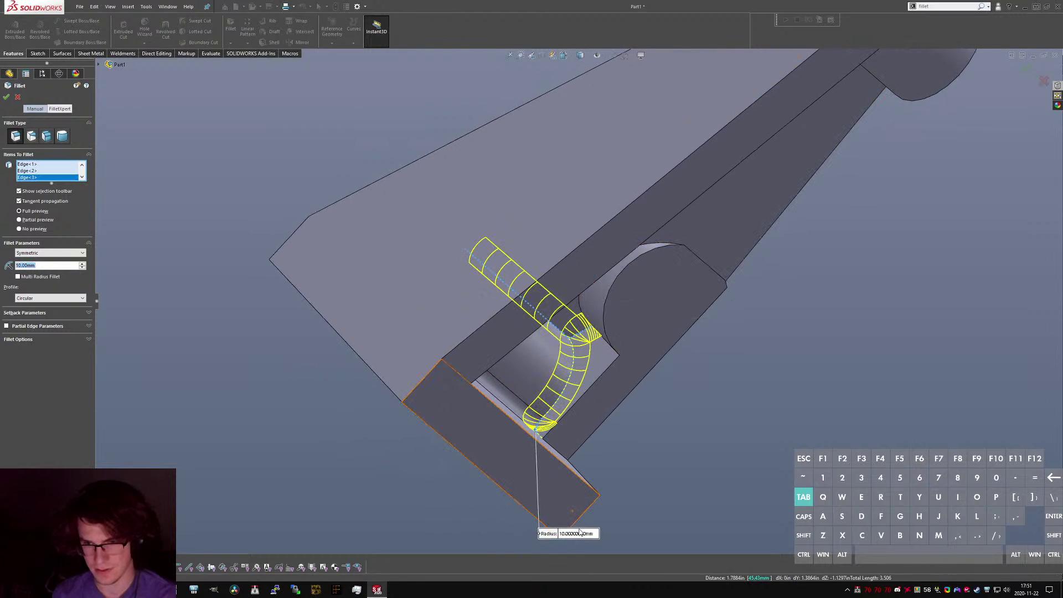
pyautogui.write('6')
pyautogui.press('Return')
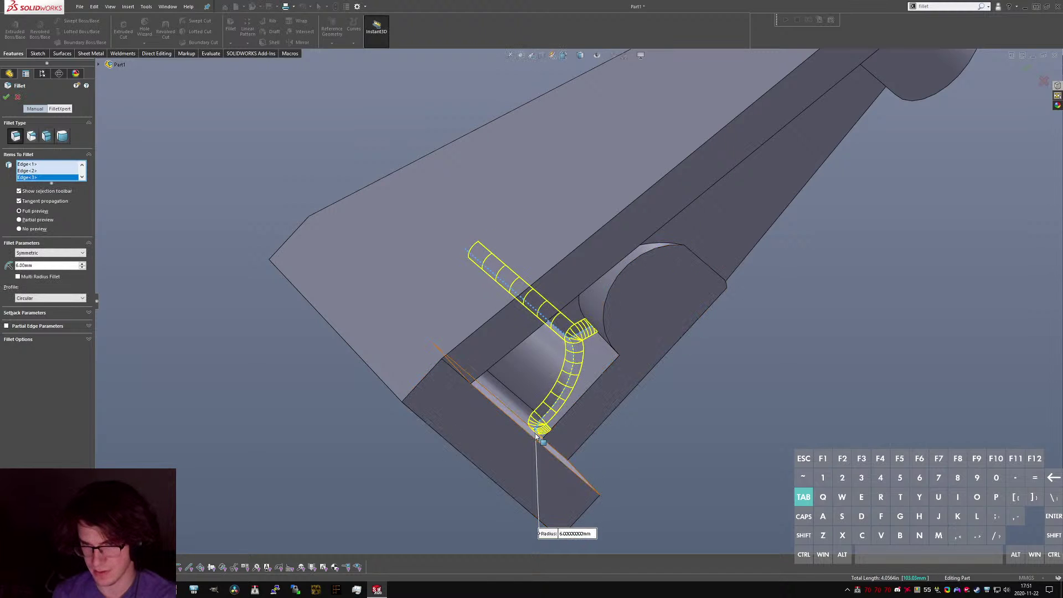
# Add the edge at the base plate, the rounded arm's lower straight edge and its outer arc to the fillet.
pyautogui.click(550, 445)
pyautogui.click(555, 424)
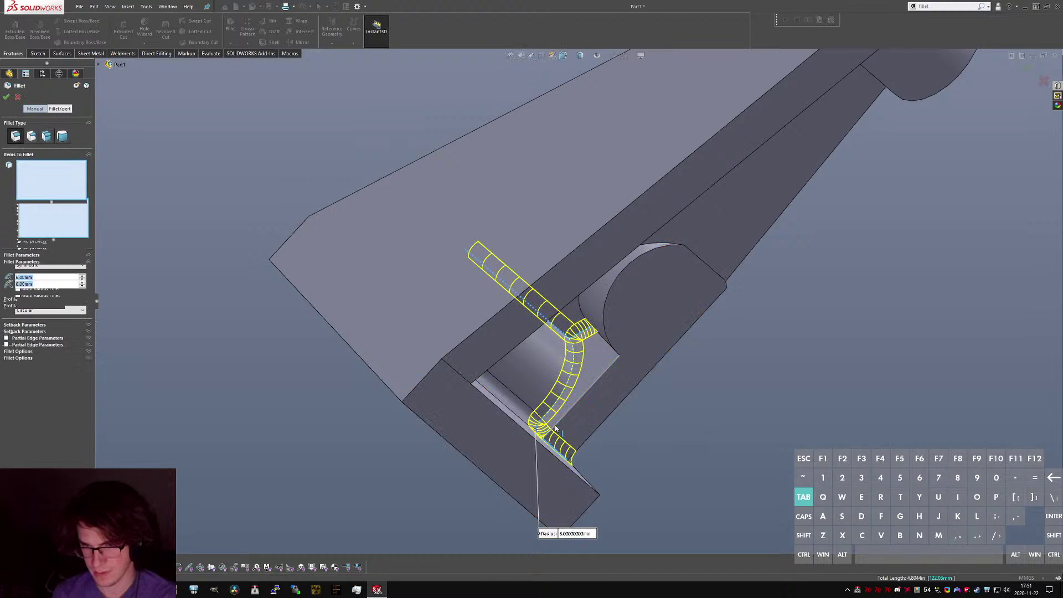
pyautogui.moveTo(591, 357); pyautogui.dragTo(614, 342, button='middle')
pyautogui.click(612, 343)
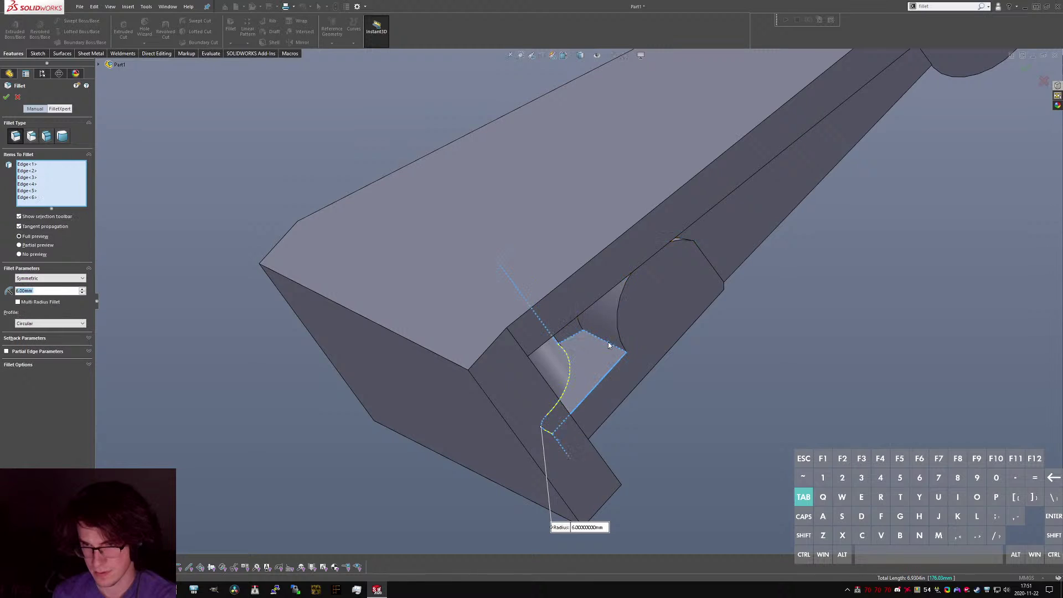
pyautogui.click(613, 342)
pyautogui.click(614, 344)
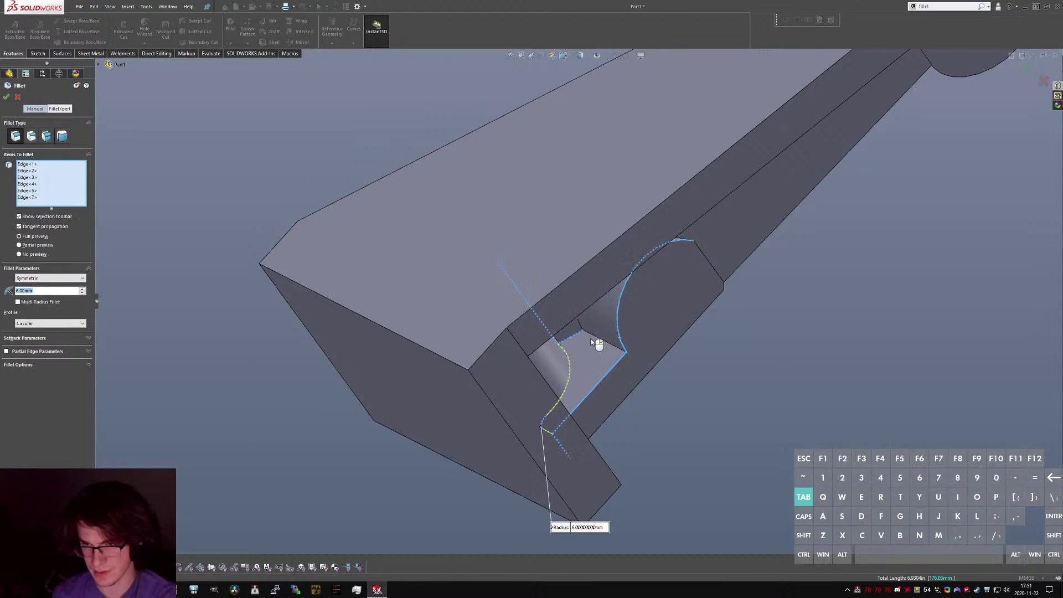
# Add the arc where the rounded arm meets the plate and the arm's short lower edge to the fillet, removing the outer arc.
pyautogui.moveTo(593, 344); pyautogui.dragTo(580, 316, button='middle')
pyautogui.click(577, 316)
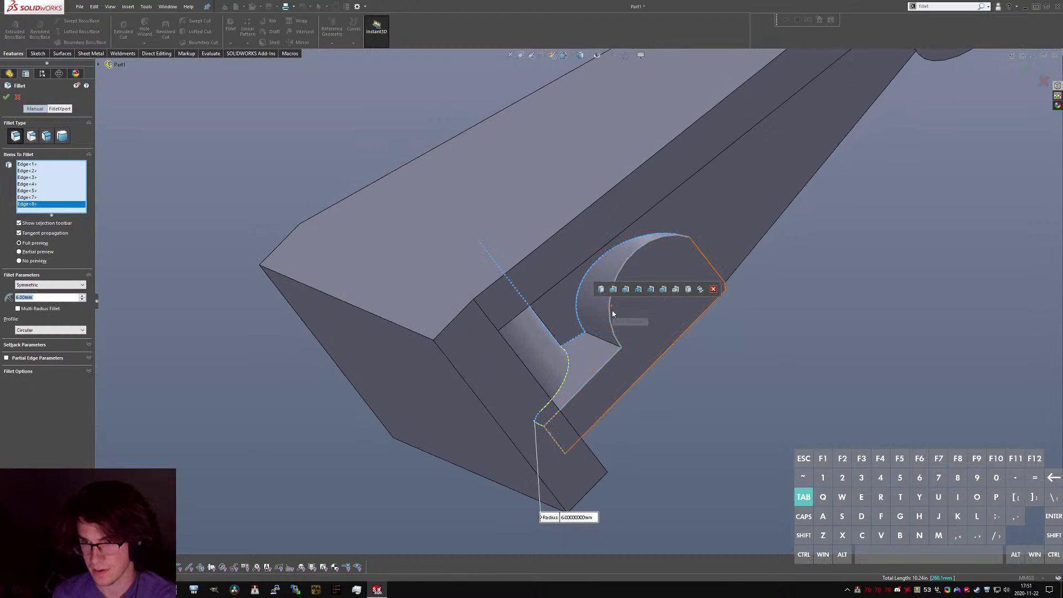
pyautogui.click(611, 349)
pyautogui.click(614, 351)
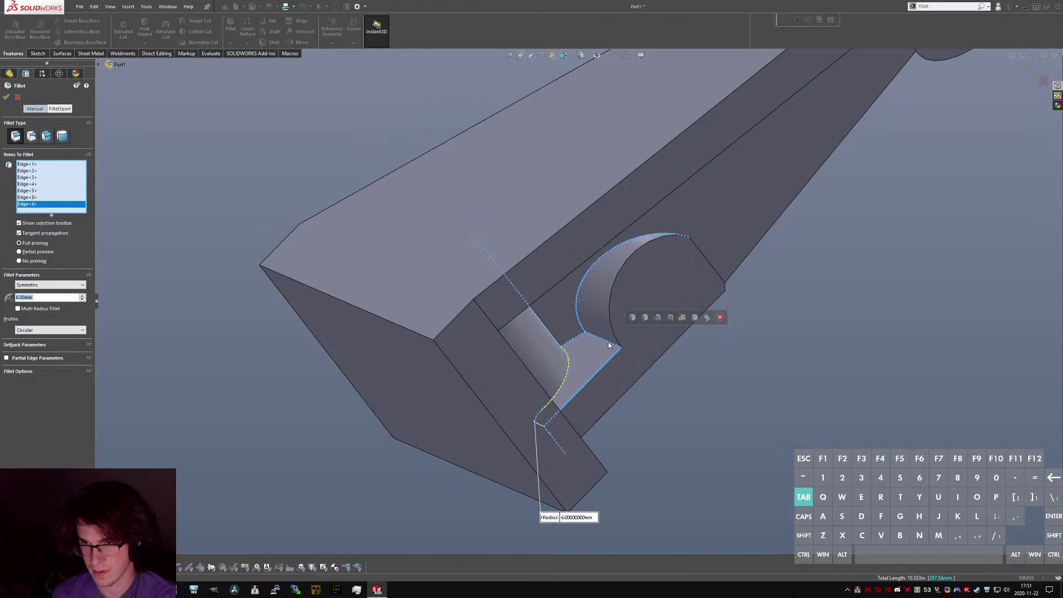
pyautogui.click(617, 352)
# Add the tapered plate's long inner edge and the adjoining base plate edges on this side to the fillet.
pyautogui.moveTo(617, 352); pyautogui.dragTo(465, 317, button='middle')
pyautogui.click(441, 316)
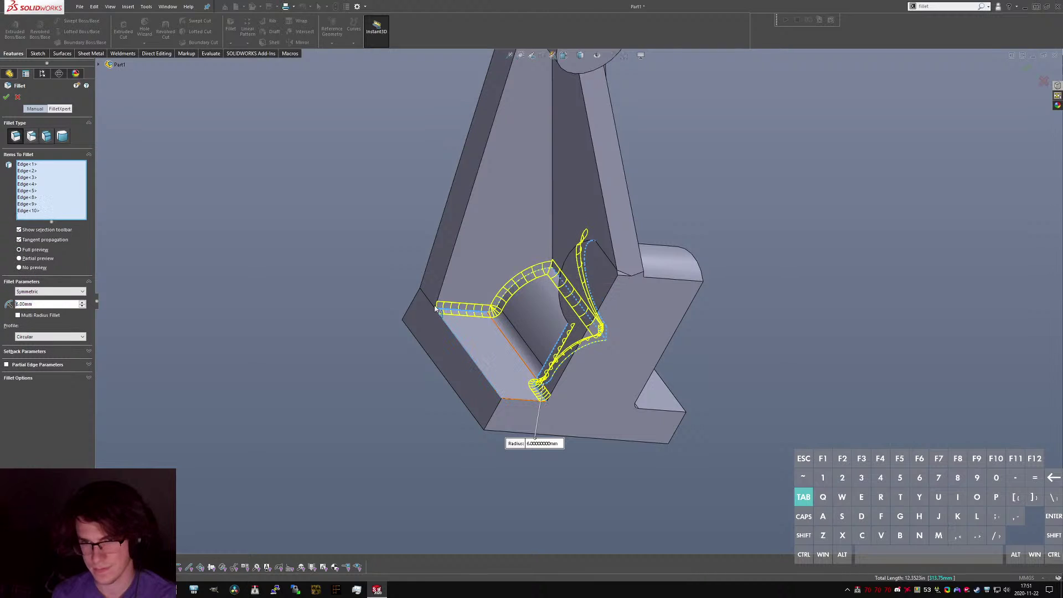
pyautogui.click(437, 301)
pyautogui.click(437, 301)
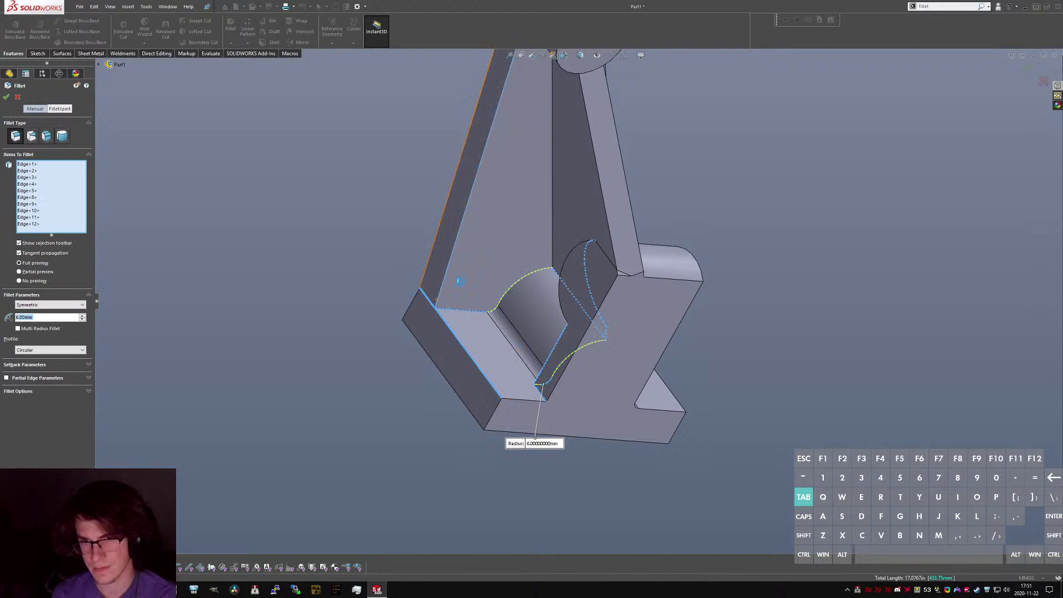
# Add the curved and straight edges where the end cylinder meets the plates on this side to the fillet.
pyautogui.scroll(2, 458, 280)
pyautogui.moveTo(478, 244); pyautogui.dragTo(600, 141, button='middle')
pyautogui.click(592, 137)
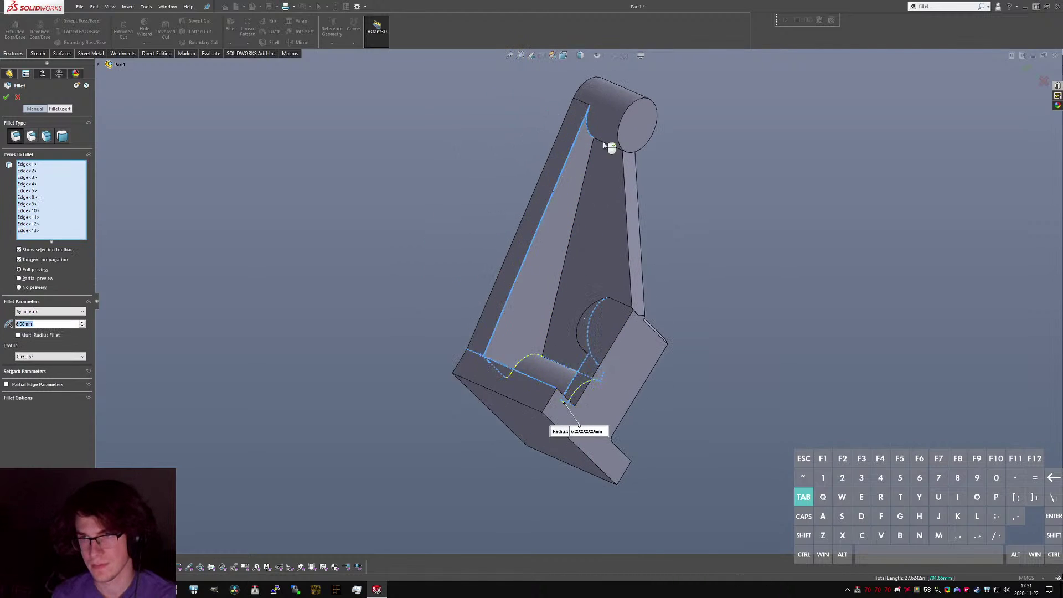
pyautogui.click(603, 143)
pyautogui.click(590, 156)
# Add the opposite side's edges at the end cylinder and the long inner corner of the plates to the fillet.
pyautogui.moveTo(600, 192); pyautogui.dragTo(461, 124, button='middle')
pyautogui.scroll(-3, 619, 171)
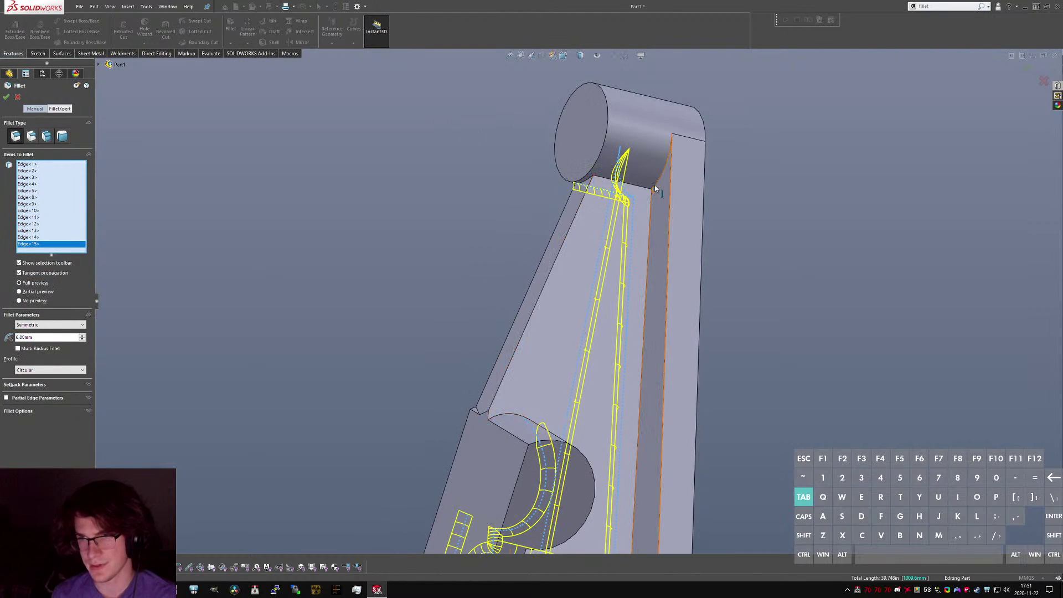
pyautogui.click(655, 185)
pyautogui.click(642, 190)
pyautogui.click(667, 198)
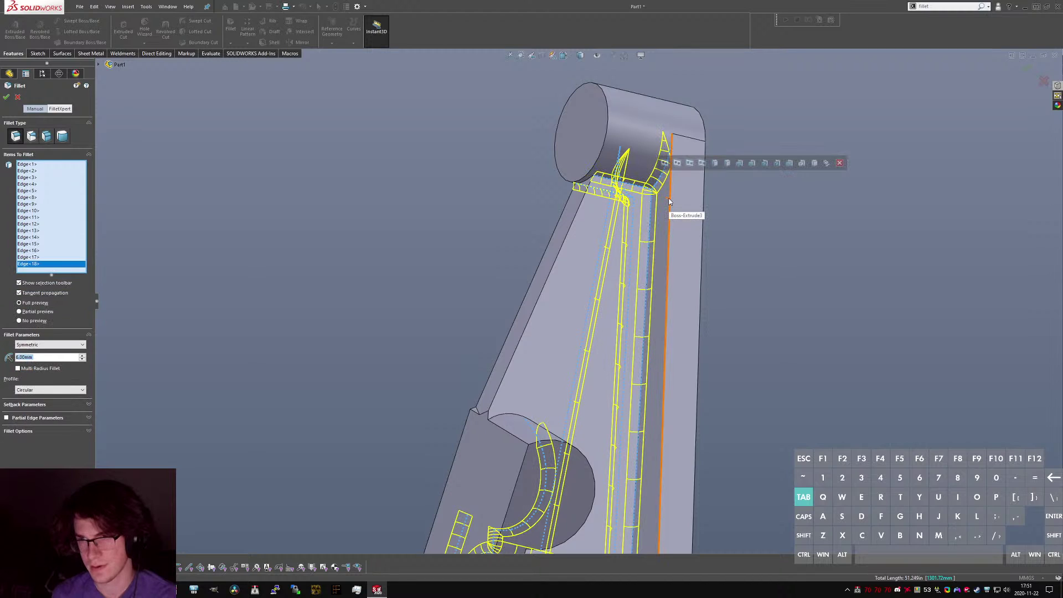
pyautogui.click(667, 198)
pyautogui.click(670, 205)
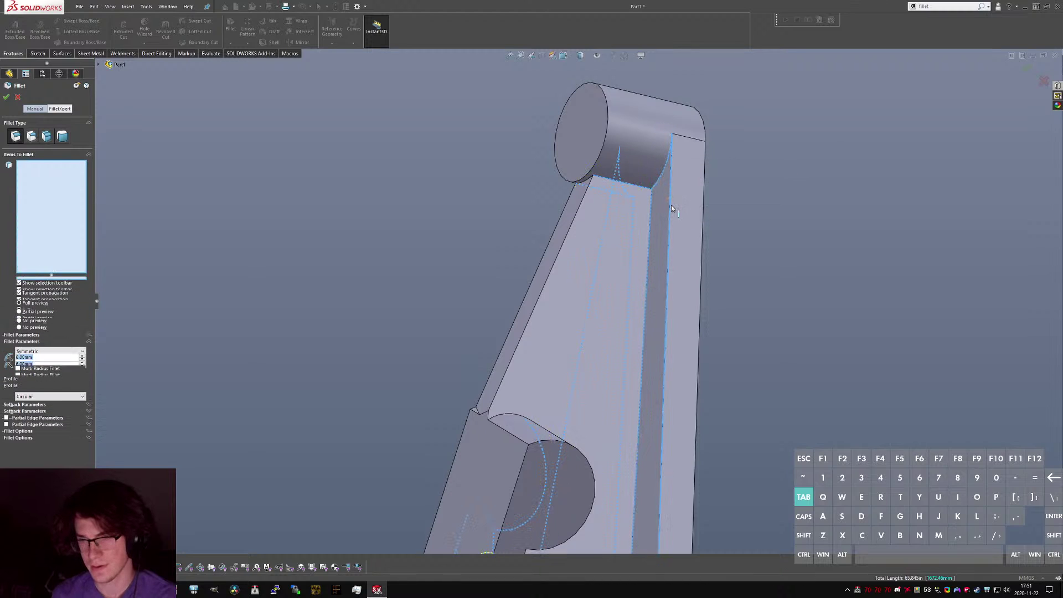
# Add the rounded arm's lower straight edge above the base plate's curved groove on the opposite side to the fillet.
pyautogui.scroll(6, 667, 213)
pyautogui.moveTo(657, 233); pyautogui.dragTo(570, 472, button='middle')
pyautogui.scroll(-5, 574, 432)
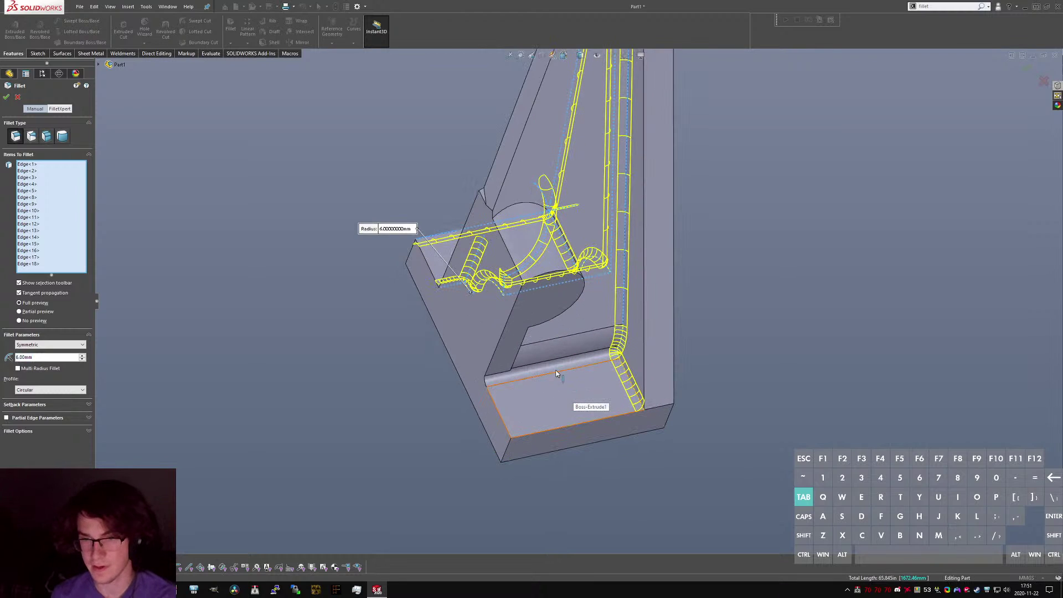
pyautogui.moveTo(557, 374); pyautogui.dragTo(487, 354, button='middle')
pyautogui.scroll(-5, 478, 349)
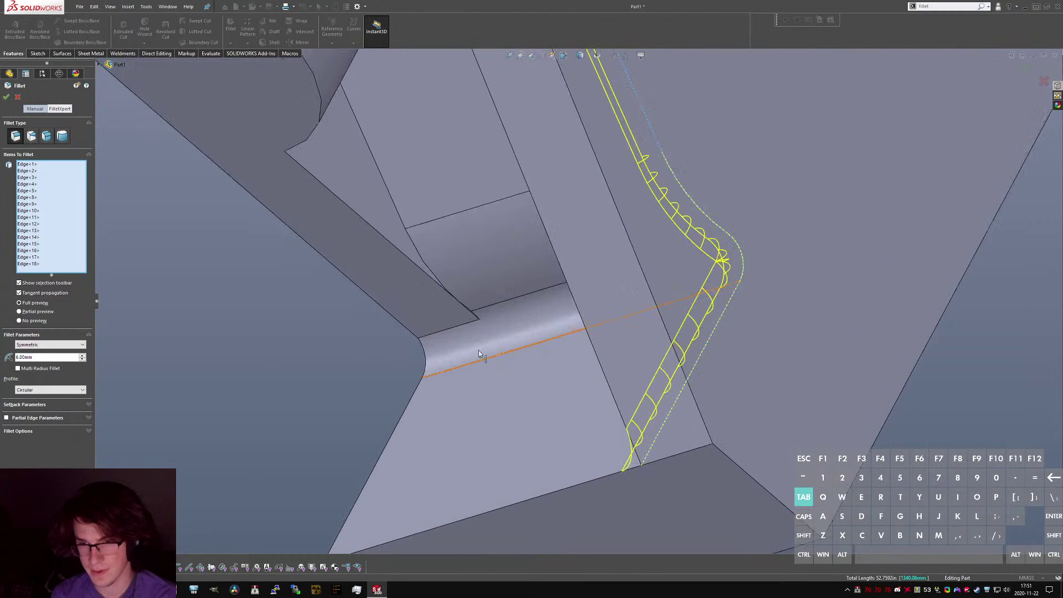
pyautogui.click(478, 317)
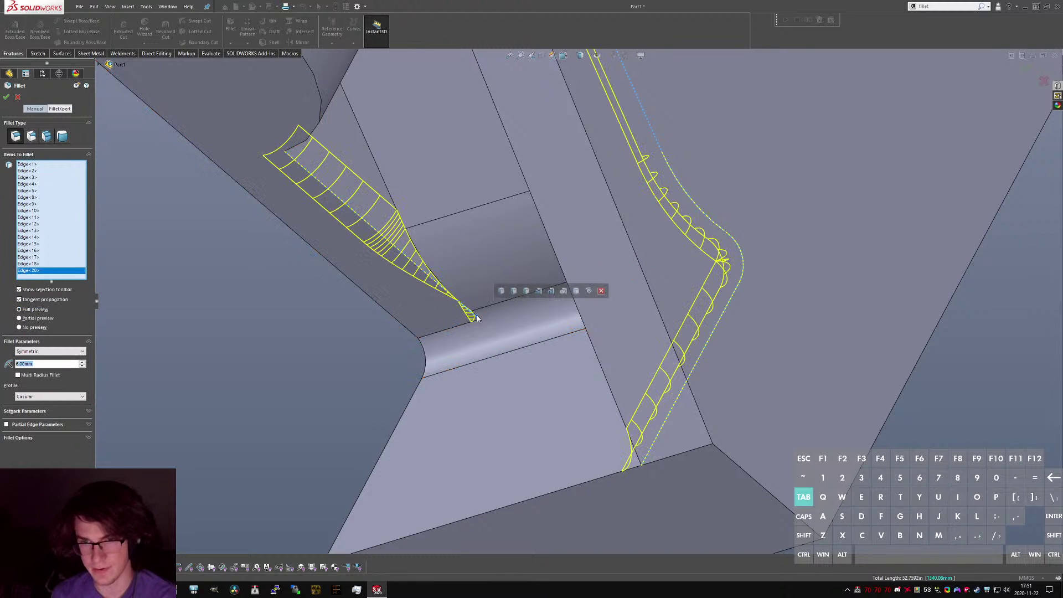
pyautogui.click(477, 318)
pyautogui.scroll(-5, 472, 315)
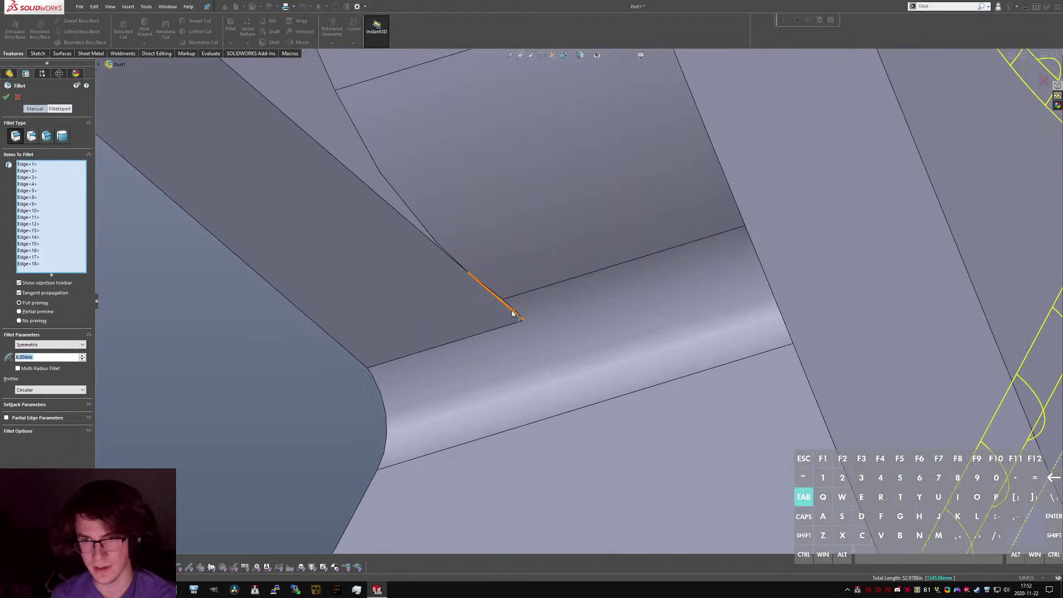
pyautogui.click(446, 252)
pyautogui.moveTo(429, 268); pyautogui.dragTo(498, 266, button='middle')
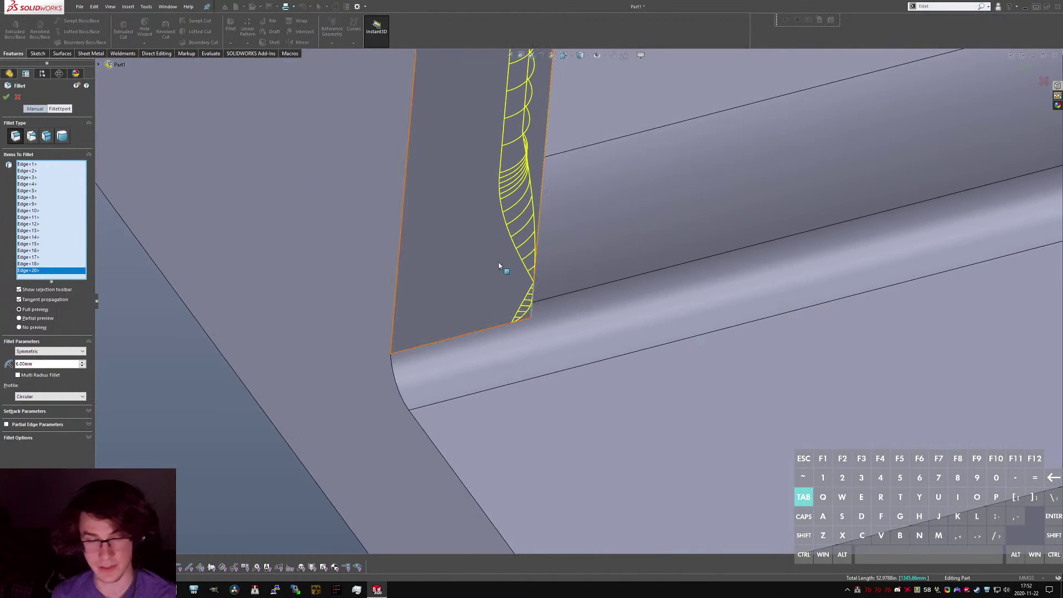
# Add the rounded arm's outer arc, its short lower edge and the arc where it meets the plate to the fillet.
pyautogui.scroll(7, 474, 254)
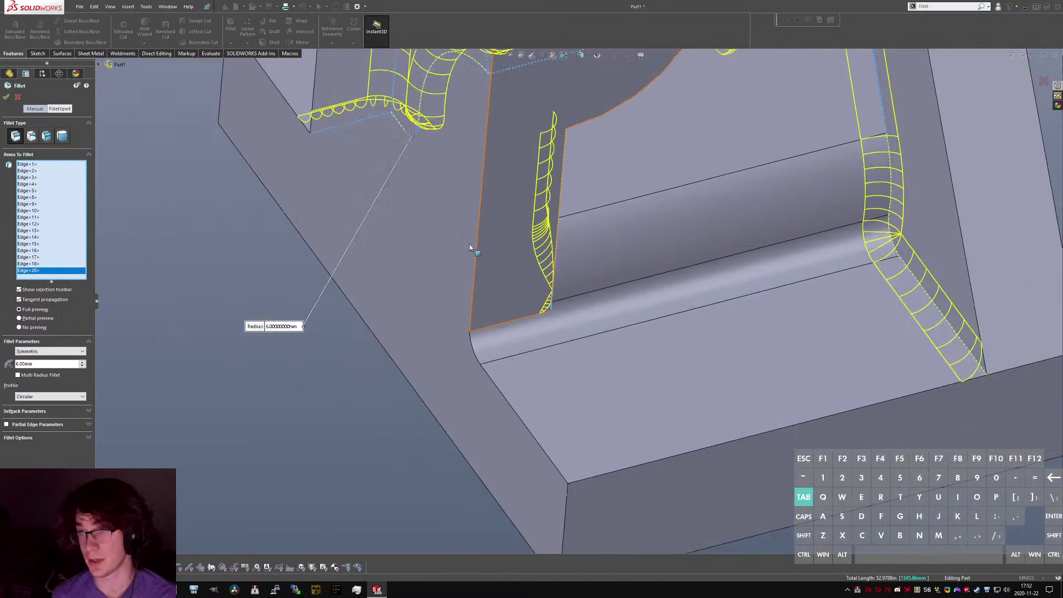
pyautogui.scroll(-3, 558, 227)
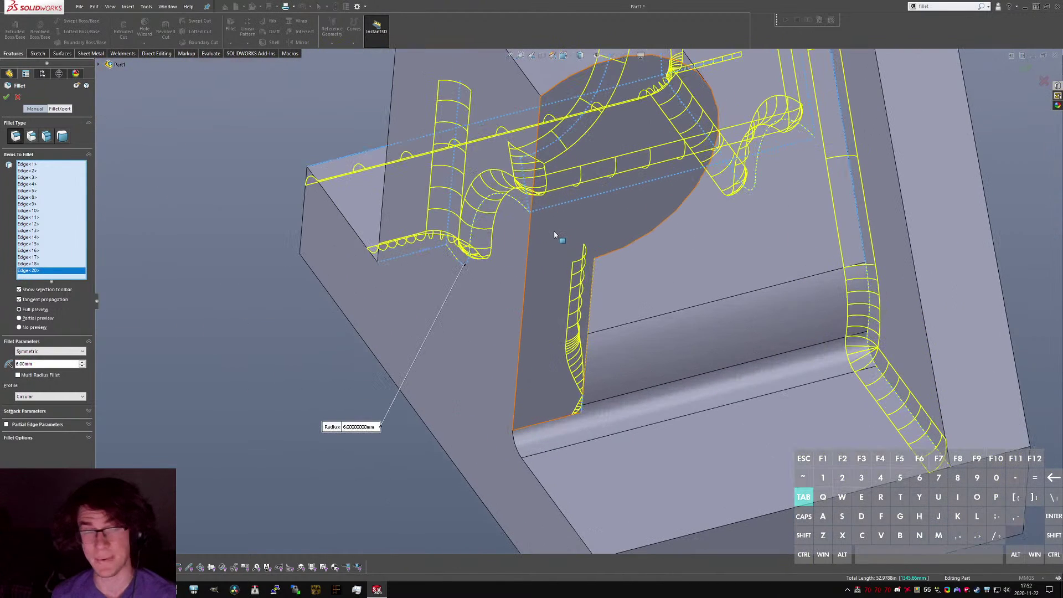
pyautogui.click(653, 231)
pyautogui.click(589, 254)
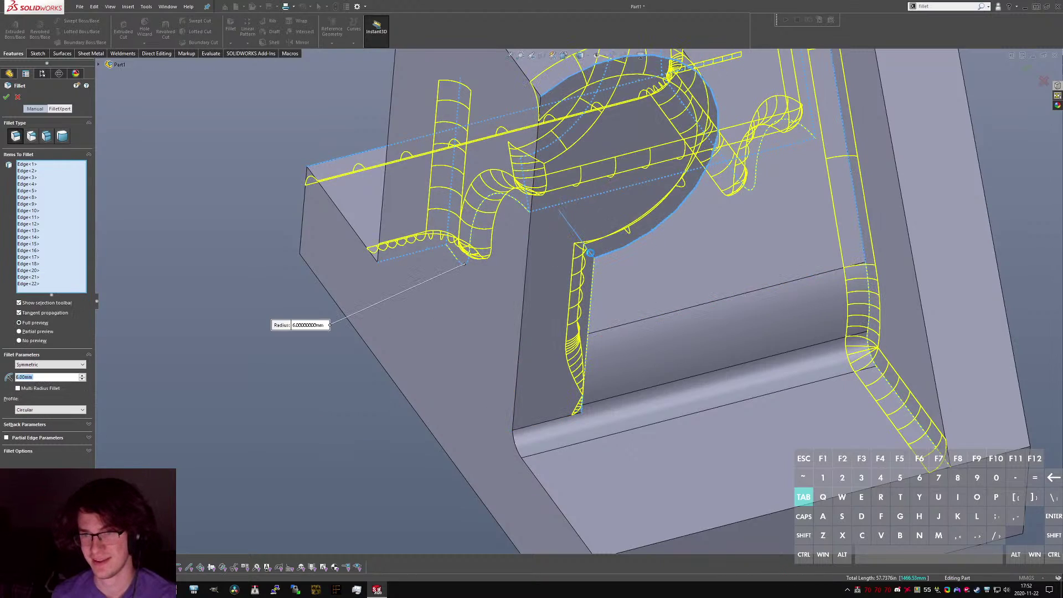
pyautogui.moveTo(530, 213); pyautogui.dragTo(437, 185, button='middle')
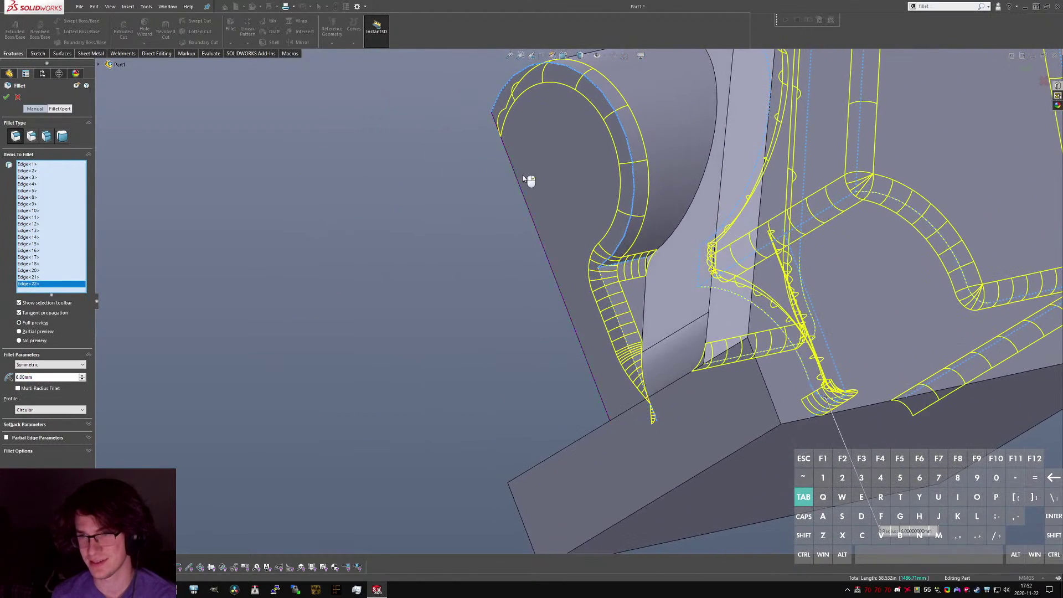
pyautogui.click(665, 243)
pyautogui.click(644, 301)
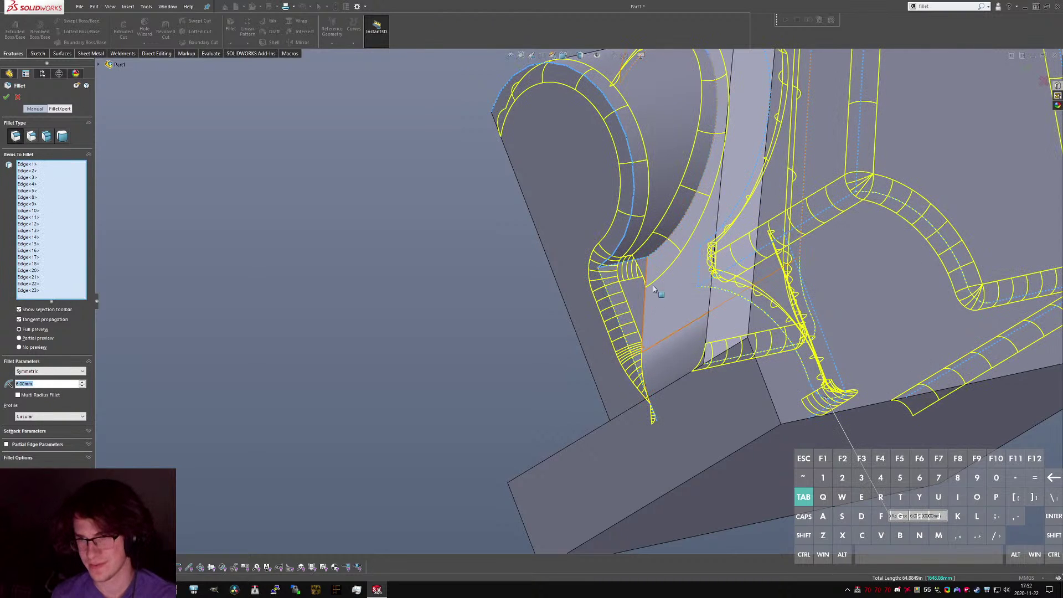
# Try to add the short edges at the foot of the sloped rib to the fillet.
pyautogui.moveTo(657, 247)
pyautogui.mouseDown(button='middle')
pyautogui.moveTo(662, 213)
pyautogui.moveTo(651, 264)
pyautogui.mouseUp(button='middle')
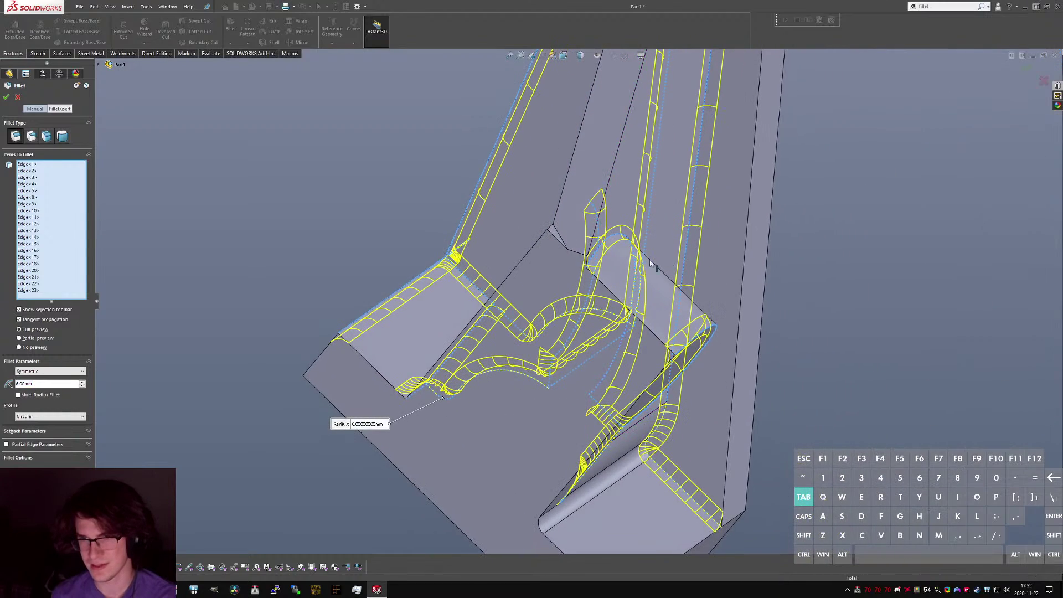
pyautogui.click(559, 236)
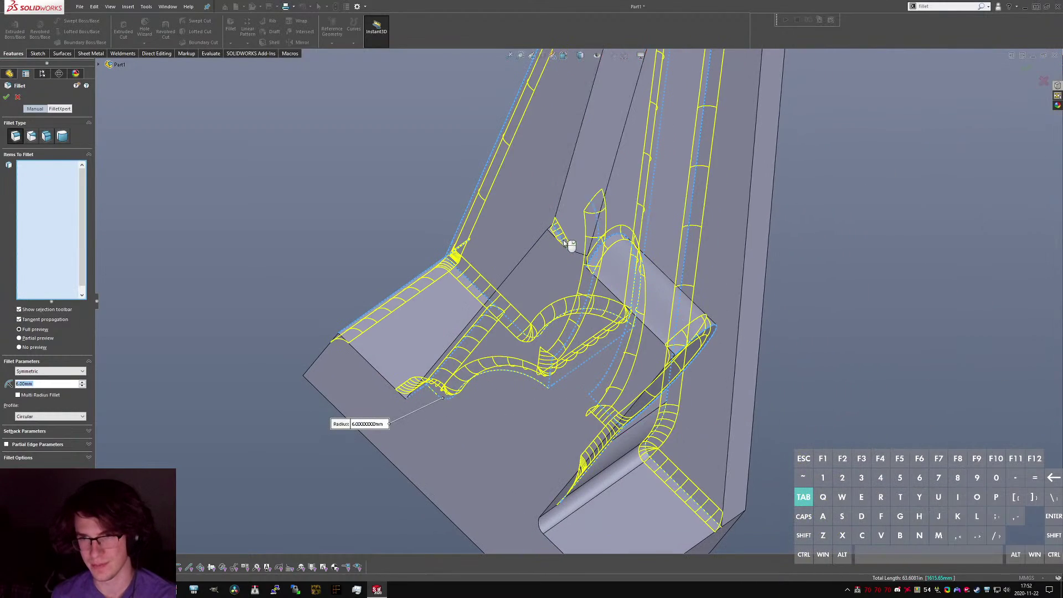
pyautogui.click(574, 251)
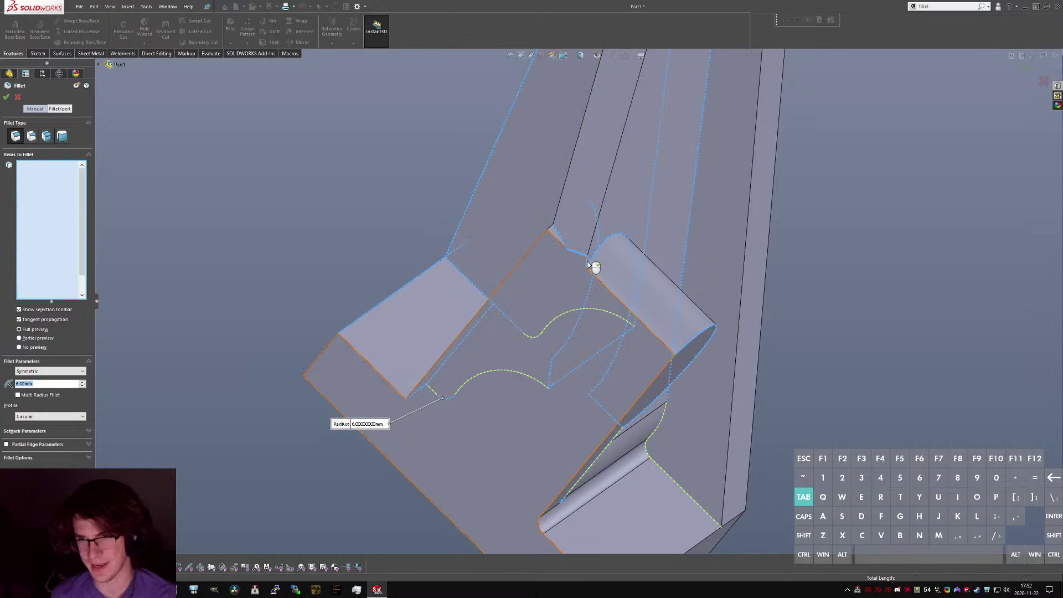
pyautogui.click(587, 262)
pyautogui.click(586, 262)
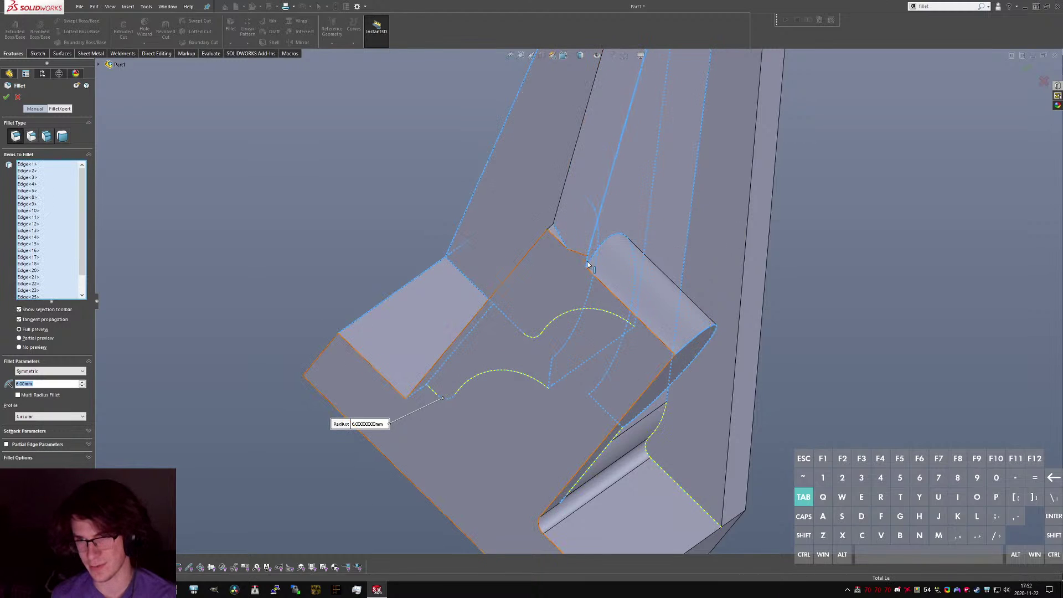
pyautogui.click(561, 236)
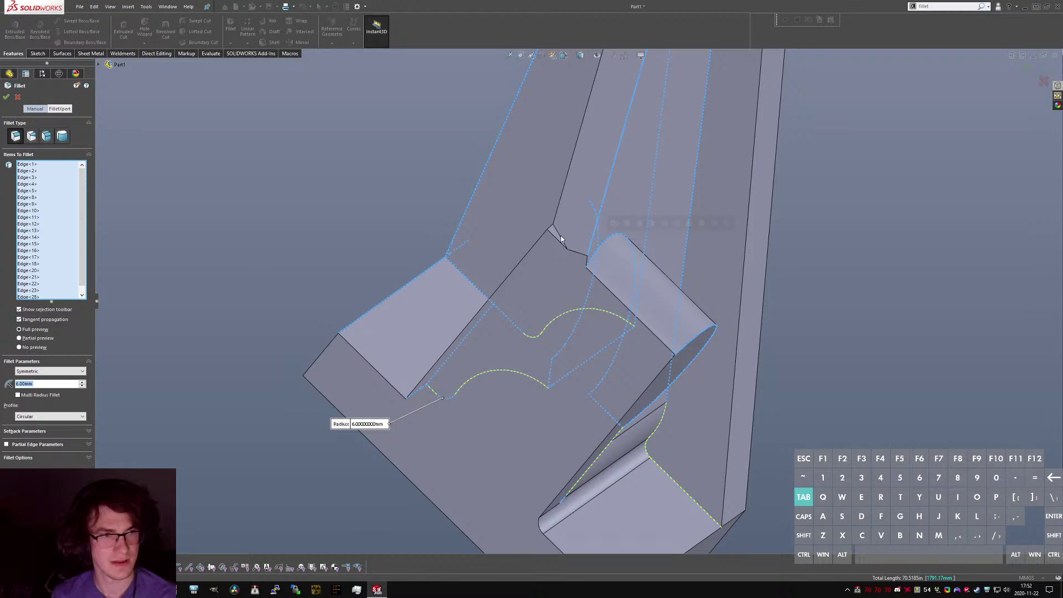
# Try to add the sloped rib's long side edges to the fillet.
pyautogui.moveTo(560, 238)
pyautogui.mouseDown(button='middle')
pyautogui.moveTo(622, 208)
pyautogui.moveTo(572, 227)
pyautogui.mouseUp(button='middle')
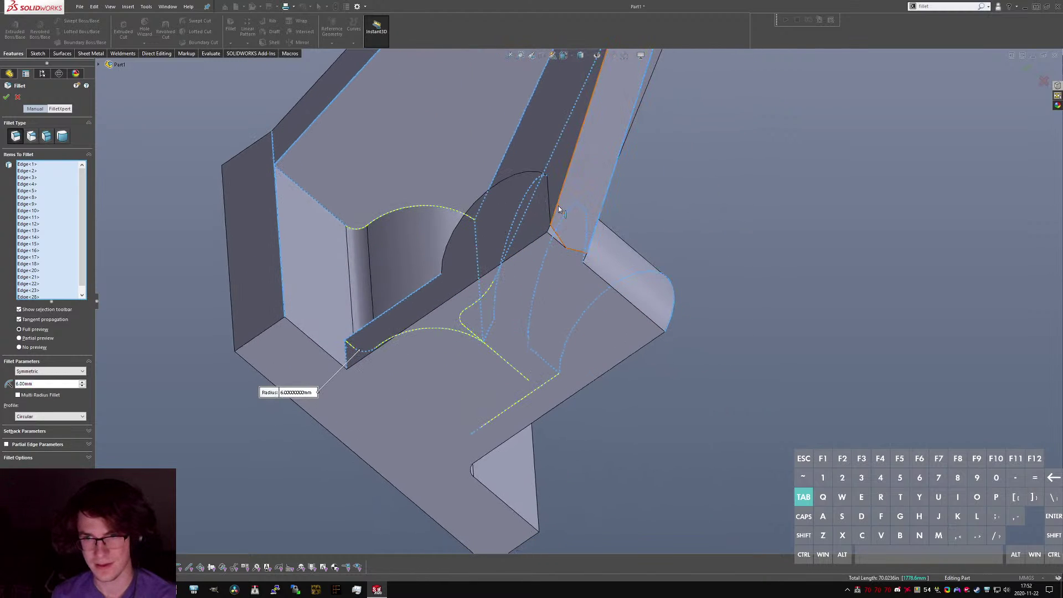
pyautogui.click(559, 206)
pyautogui.moveTo(607, 236); pyautogui.dragTo(539, 221, button='middle')
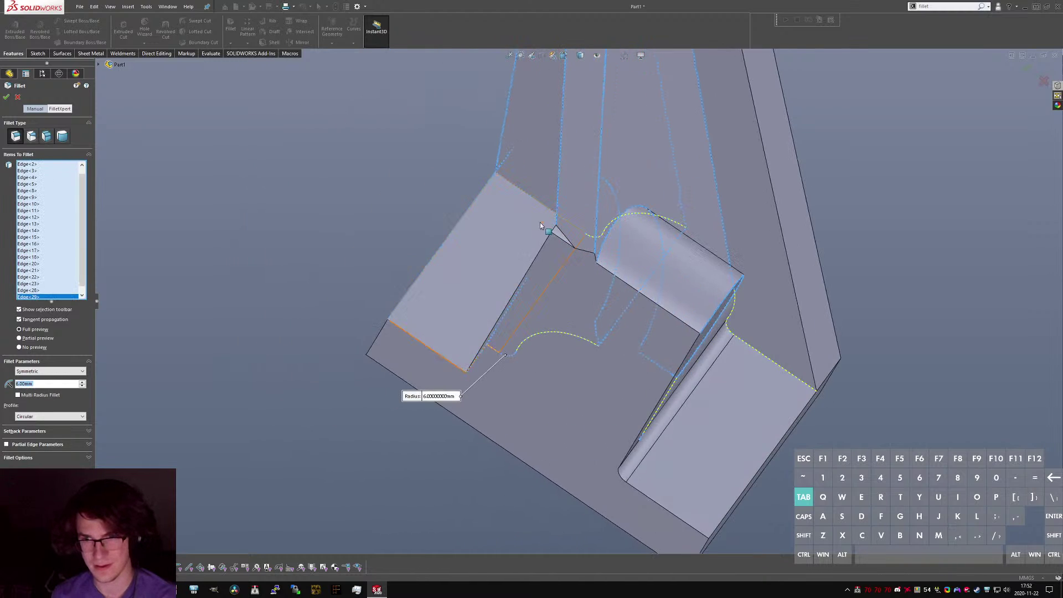
pyautogui.scroll(-3, 602, 256)
pyautogui.click(596, 245)
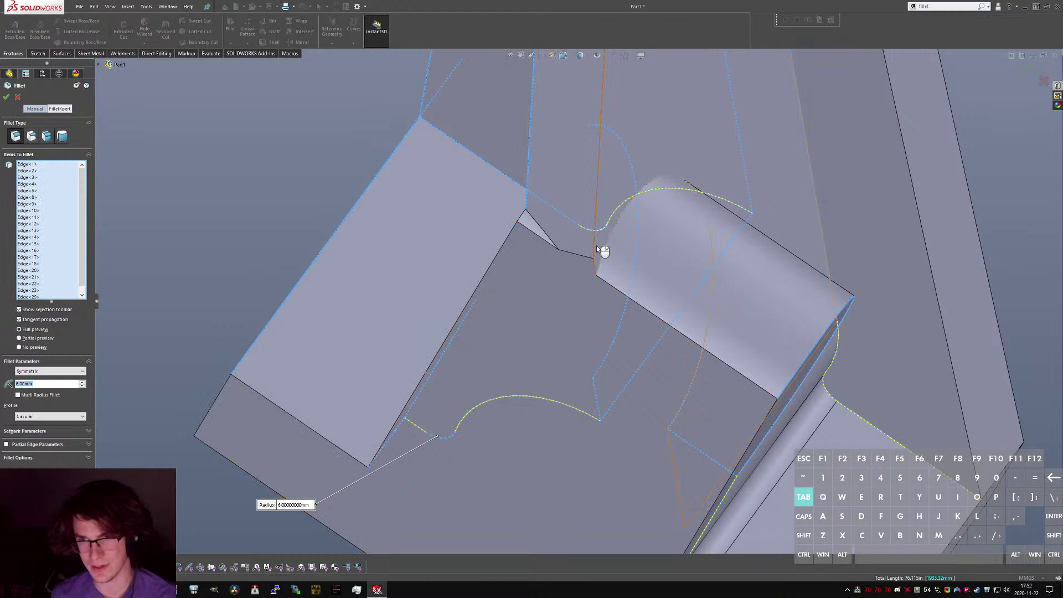
pyautogui.click(528, 195)
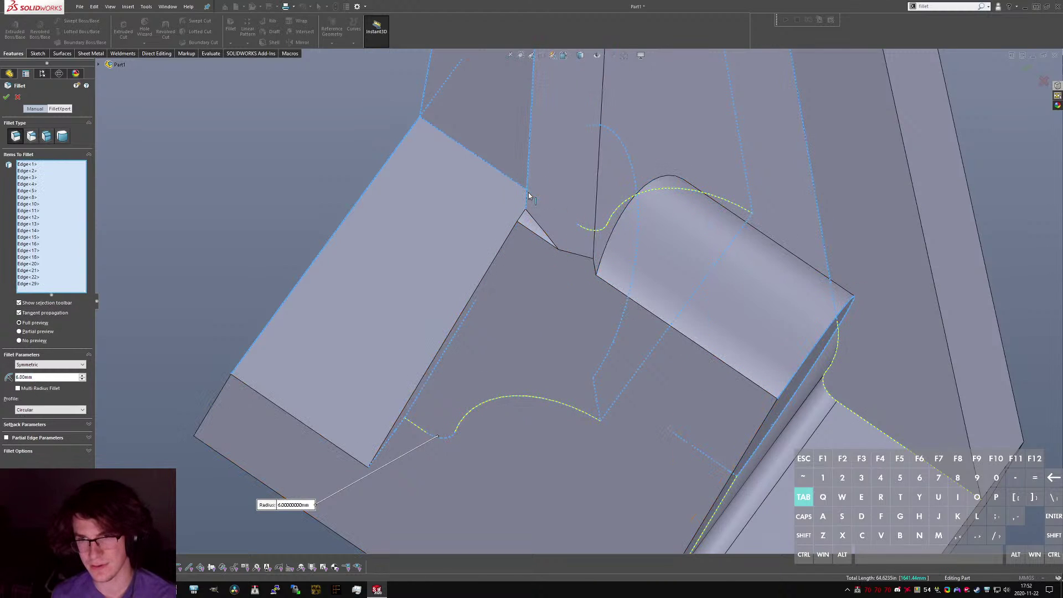
pyautogui.scroll(3, 606, 239)
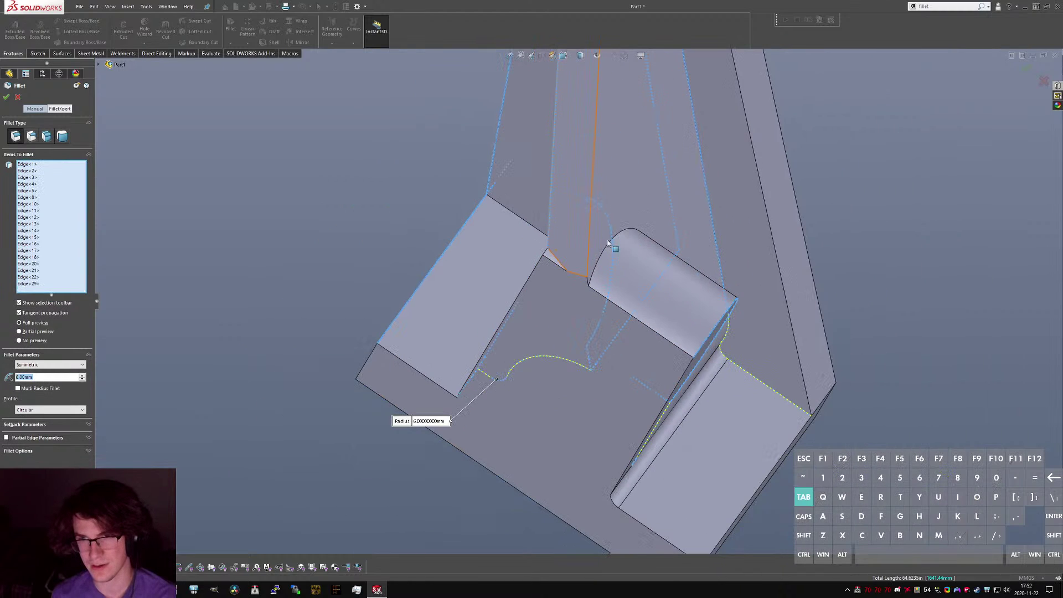
pyautogui.click(548, 229)
pyautogui.moveTo(547, 228); pyautogui.dragTo(639, 333, button='middle')
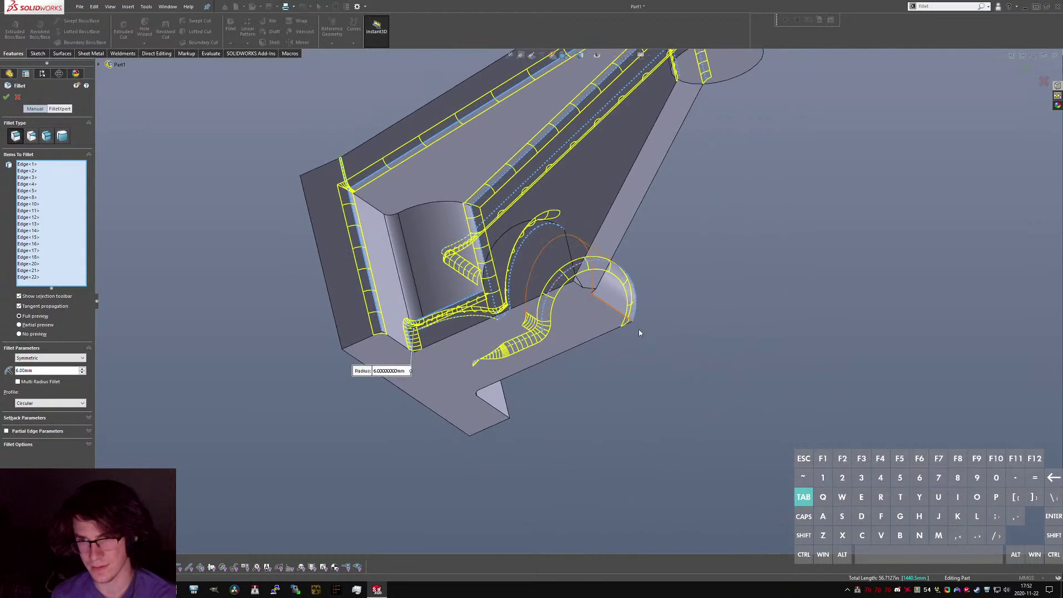
# Add the rounded arm's deselected arc edge back to the fillet.
pyautogui.scroll(-4, 583, 311)
pyautogui.moveTo(581, 311)
pyautogui.mouseDown(button='middle')
pyautogui.moveTo(644, 312)
pyautogui.moveTo(607, 208)
pyautogui.moveTo(577, 291)
pyautogui.mouseUp(button='middle')
pyautogui.click(639, 305)
pyautogui.scroll(6, 577, 293)
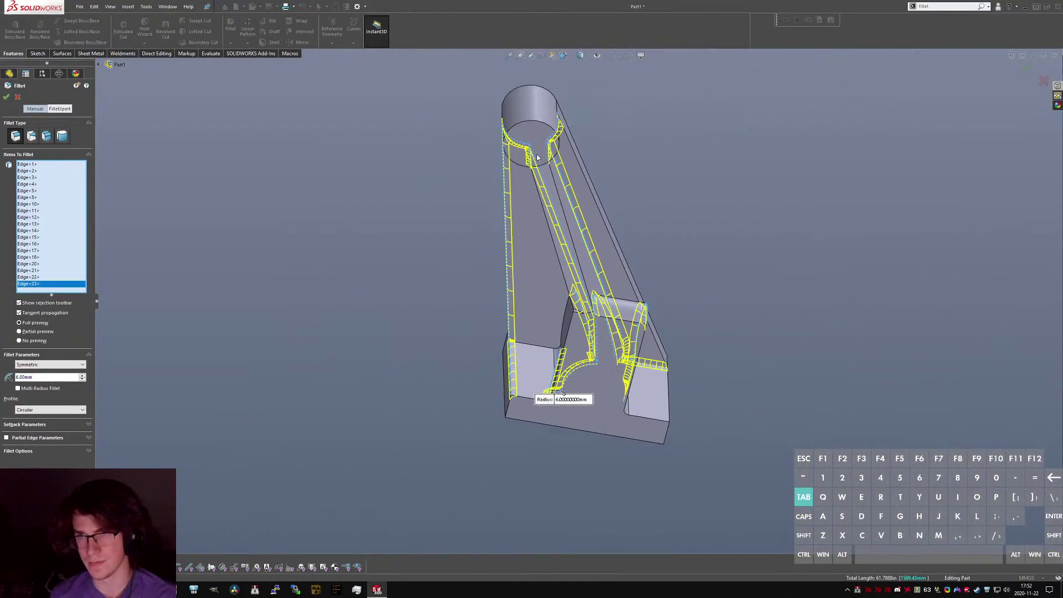
# Add the base plate's upper side edge and the sloped plate's long outer edge to the fillet.
pyautogui.scroll(-4, 543, 143)
pyautogui.moveTo(546, 148); pyautogui.dragTo(636, 236, button='middle')
pyautogui.scroll(5, 676, 313)
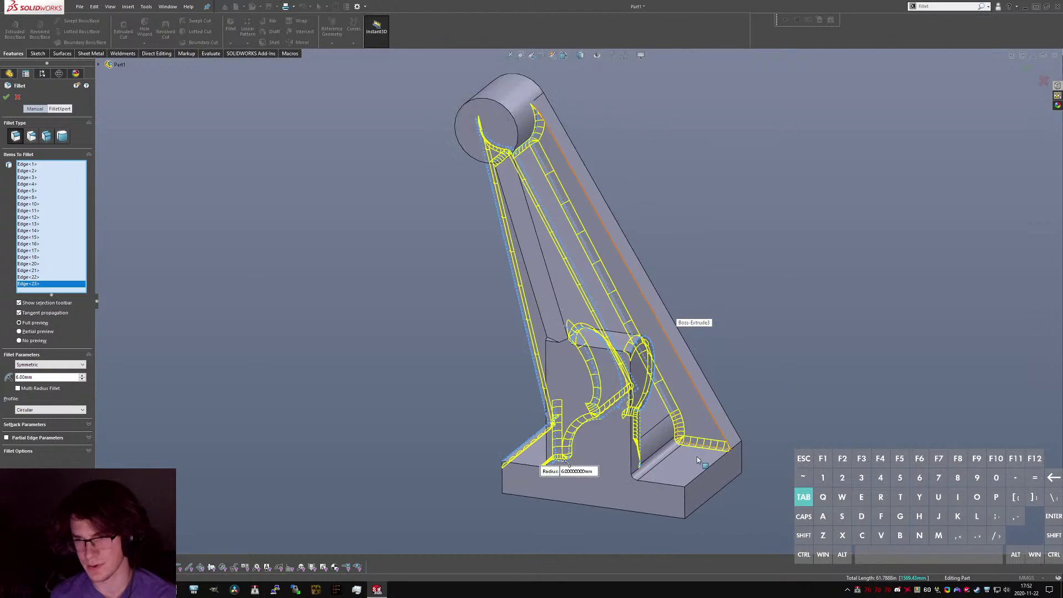
pyautogui.scroll(-4, 678, 327)
pyautogui.click(686, 365)
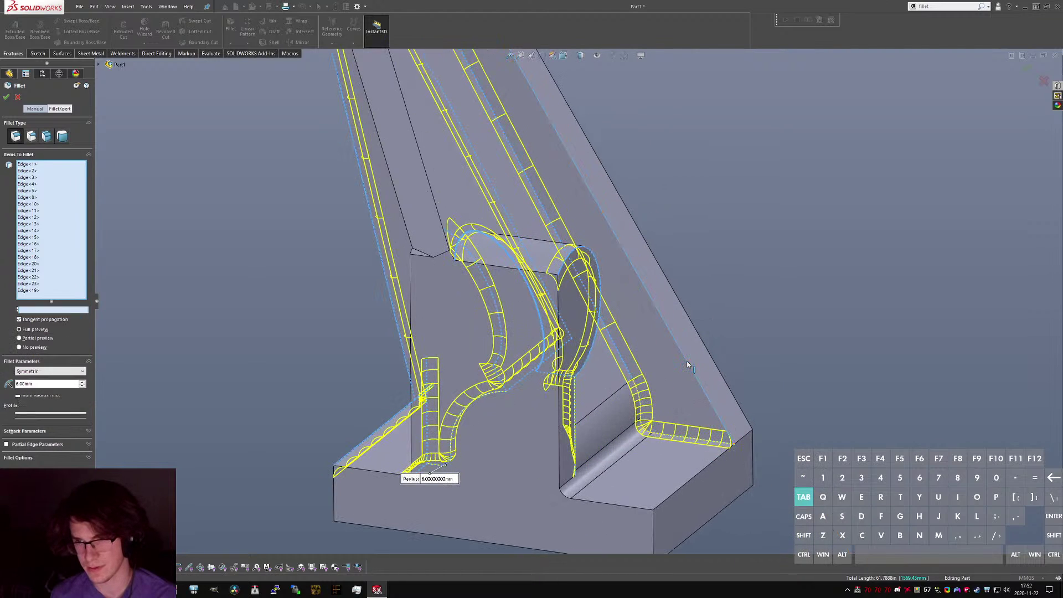
pyautogui.click(708, 469)
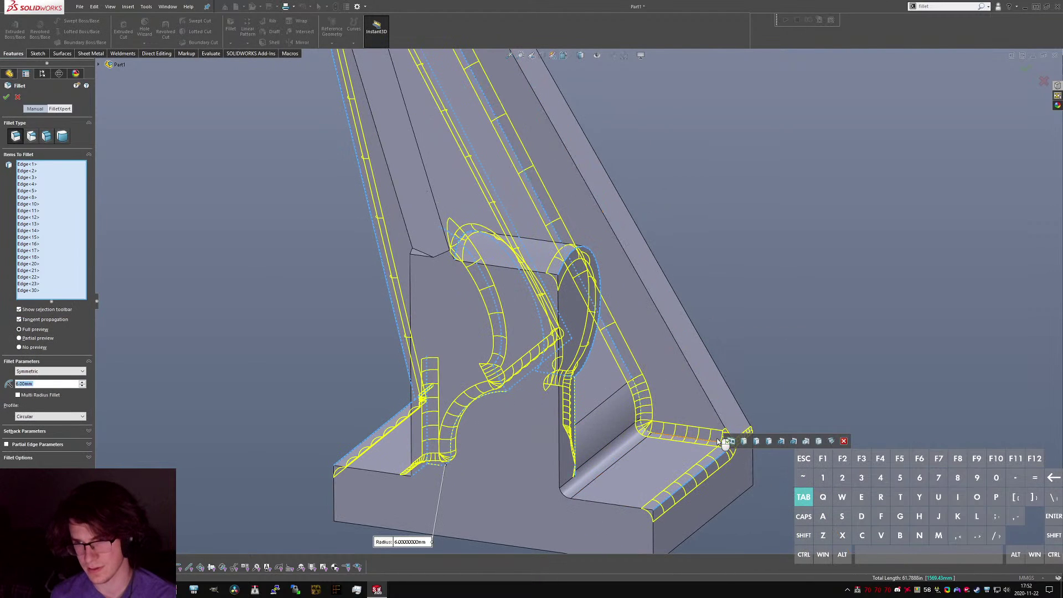
pyautogui.click(715, 415)
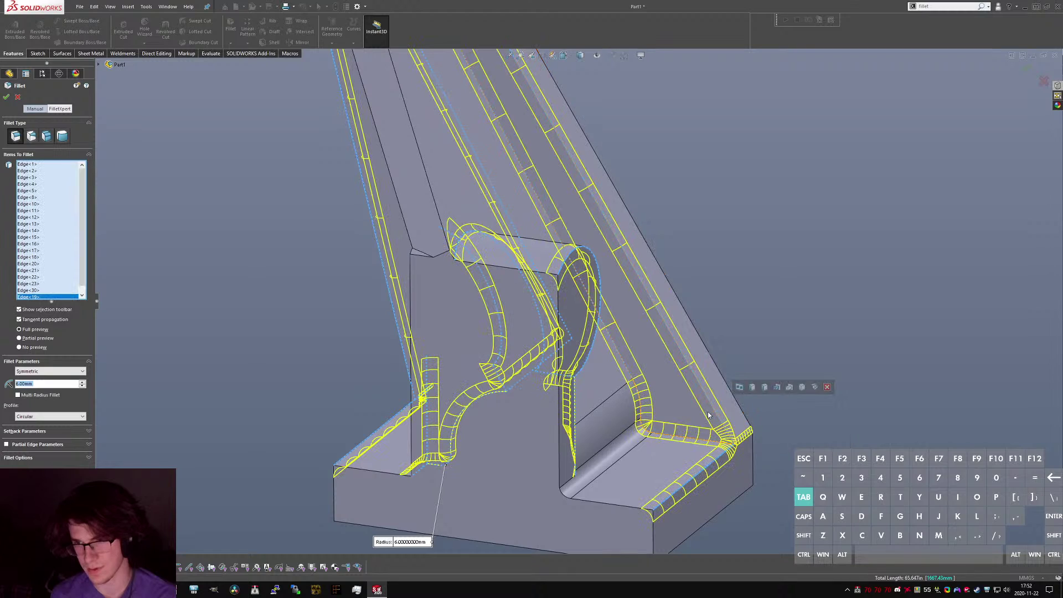
pyautogui.scroll(5, 708, 415)
pyautogui.scroll(-2, 561, 272)
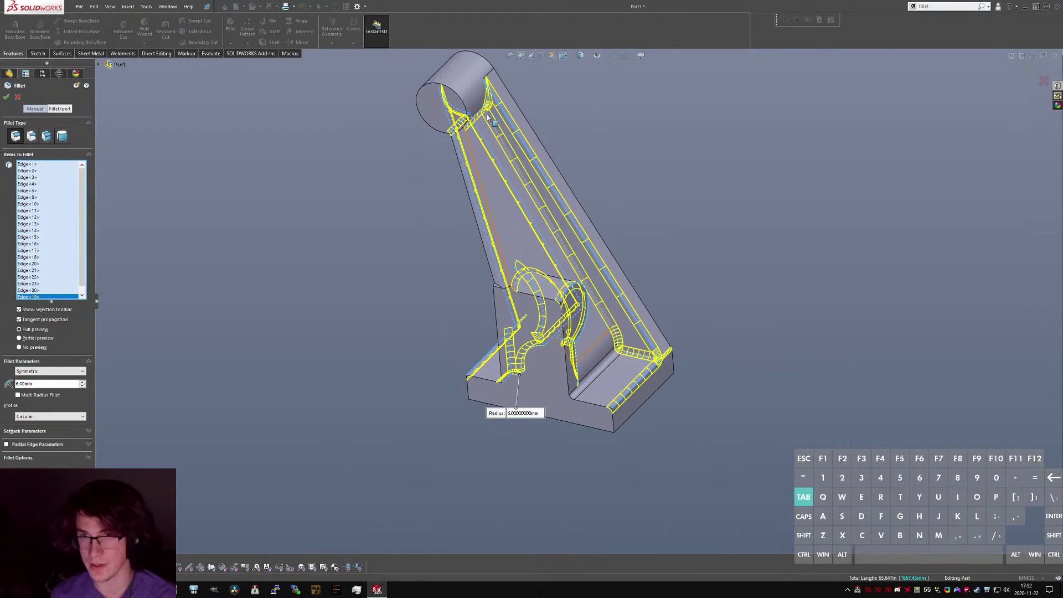
# Check the fillet preview around the bracket and apply the 6 mm fillet to the selected edges.
pyautogui.scroll(-3, 487, 116)
pyautogui.moveTo(485, 114)
pyautogui.mouseDown(button='middle')
pyautogui.moveTo(474, 105)
pyautogui.moveTo(501, 110)
pyautogui.mouseUp(button='middle')
pyautogui.scroll(3, 501, 116)
pyautogui.scroll(-4, 556, 382)
pyautogui.moveTo(559, 388); pyautogui.dragTo(575, 380, button='middle')
pyautogui.scroll(2, 576, 378)
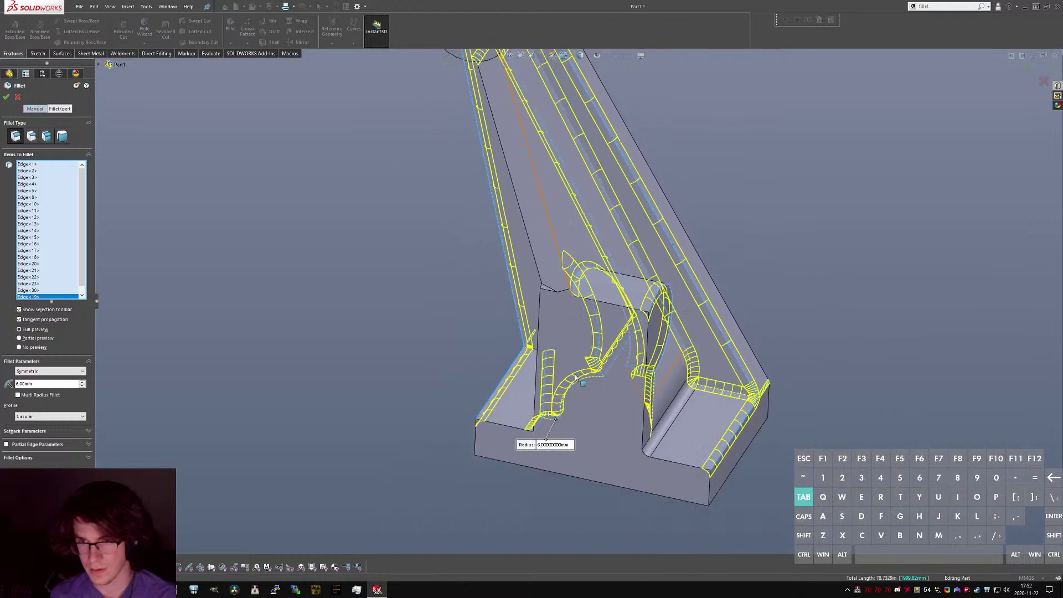
pyautogui.scroll(2, 576, 378)
pyautogui.click(8, 98)
# Apply a 3 mm fillet to the edge where the sloped rib meets the end cylinder.
pyautogui.scroll(-6, 515, 181)
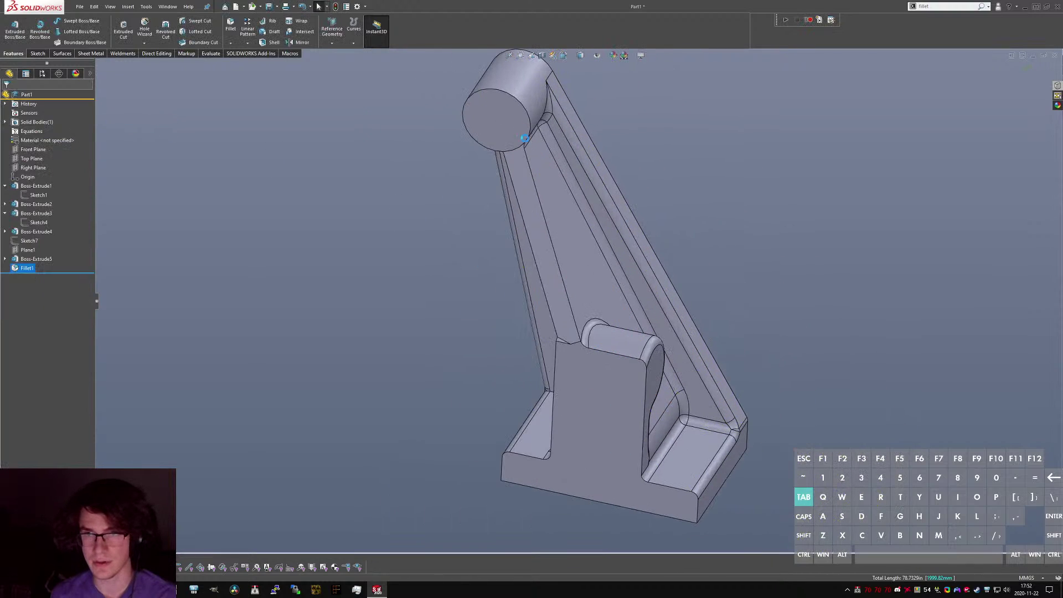
pyautogui.moveTo(515, 180); pyautogui.dragTo(669, 174, button='middle')
pyautogui.click(669, 174)
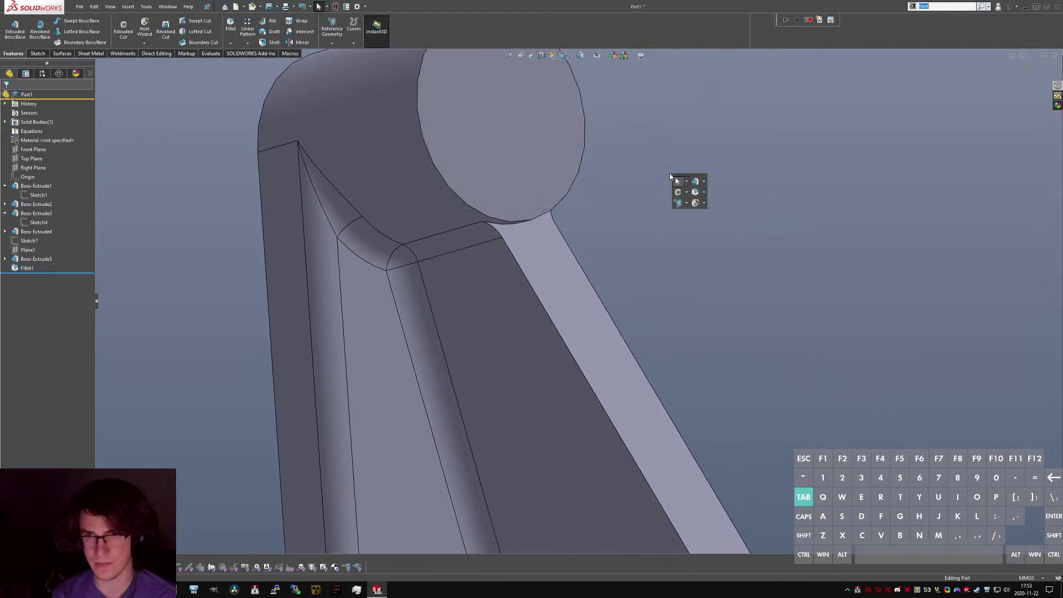
pyautogui.press('Return')
pyautogui.click(502, 225)
pyautogui.write('3.00mm')
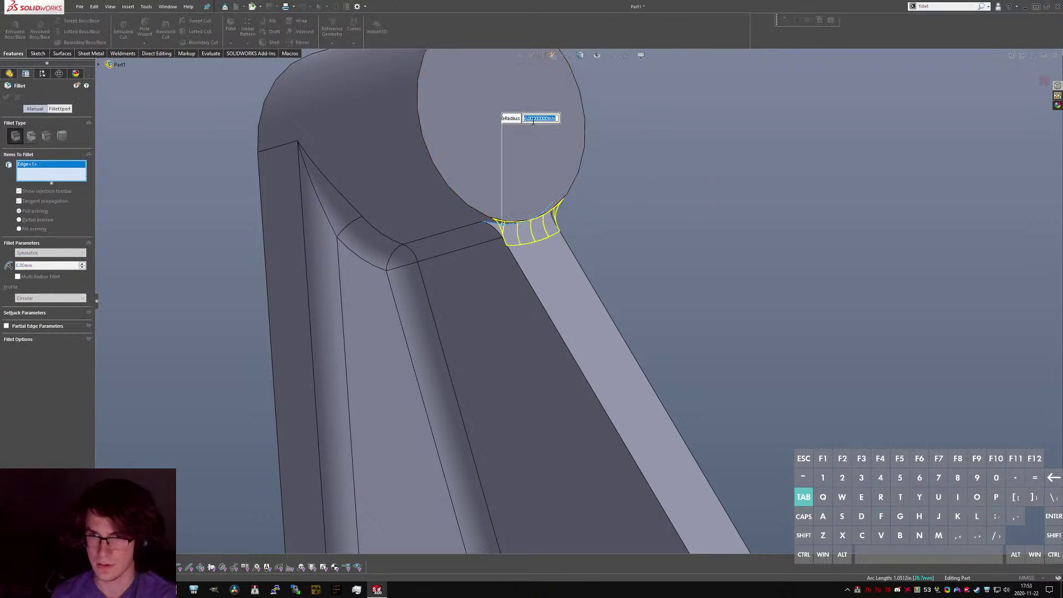
pyautogui.press('Return')
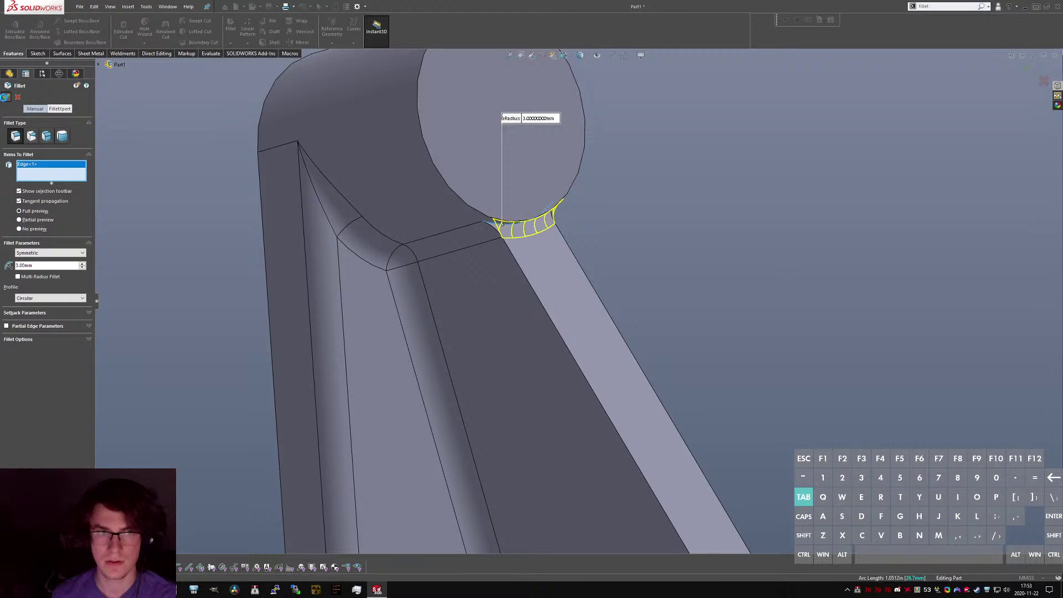
pyautogui.click(5, 97)
# Try a 3 mm fillet on the sloped rib's two long edges.
pyautogui.scroll(5, 605, 415)
pyautogui.scroll(-3, 620, 405)
pyautogui.moveTo(592, 410); pyautogui.dragTo(624, 482, button='middle')
pyautogui.scroll(2, 621, 405)
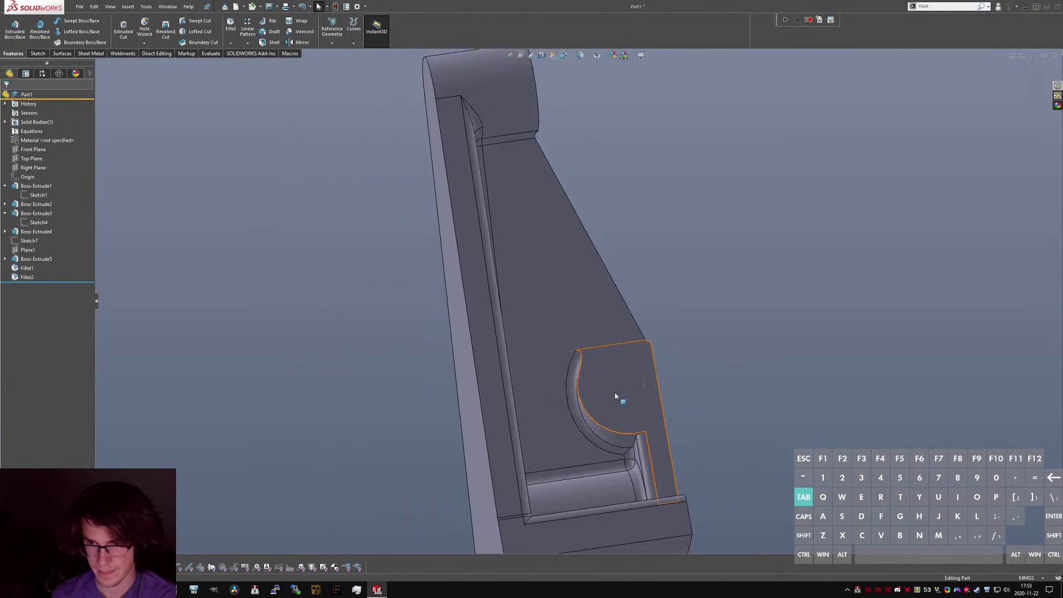
pyautogui.moveTo(620, 399); pyautogui.dragTo(508, 406, button='middle')
pyautogui.press('s')
pyautogui.press('i')
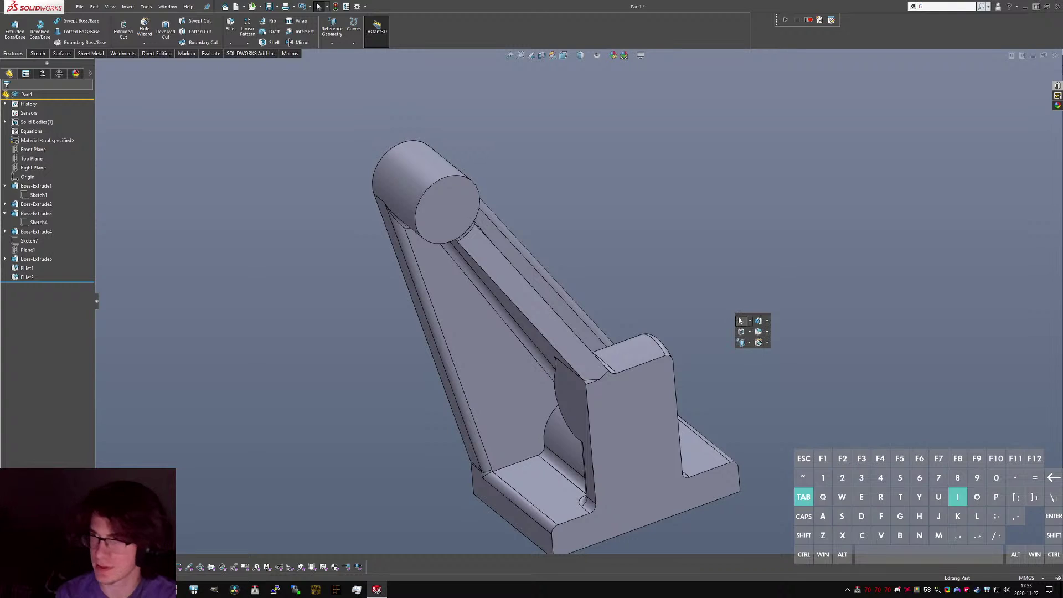
pyautogui.press('e')
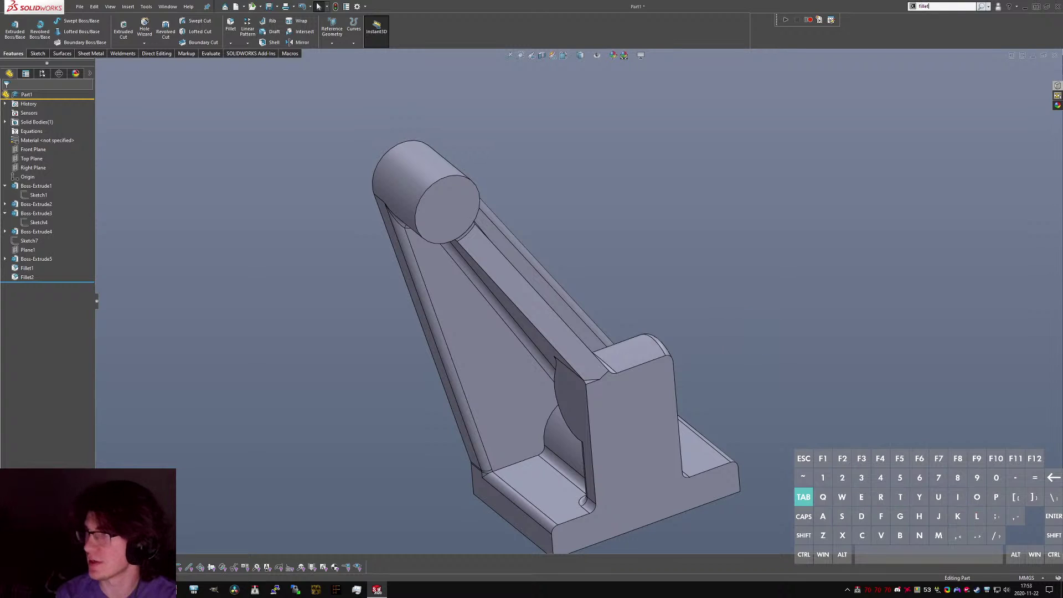
pyautogui.click(482, 268)
pyautogui.click(501, 256)
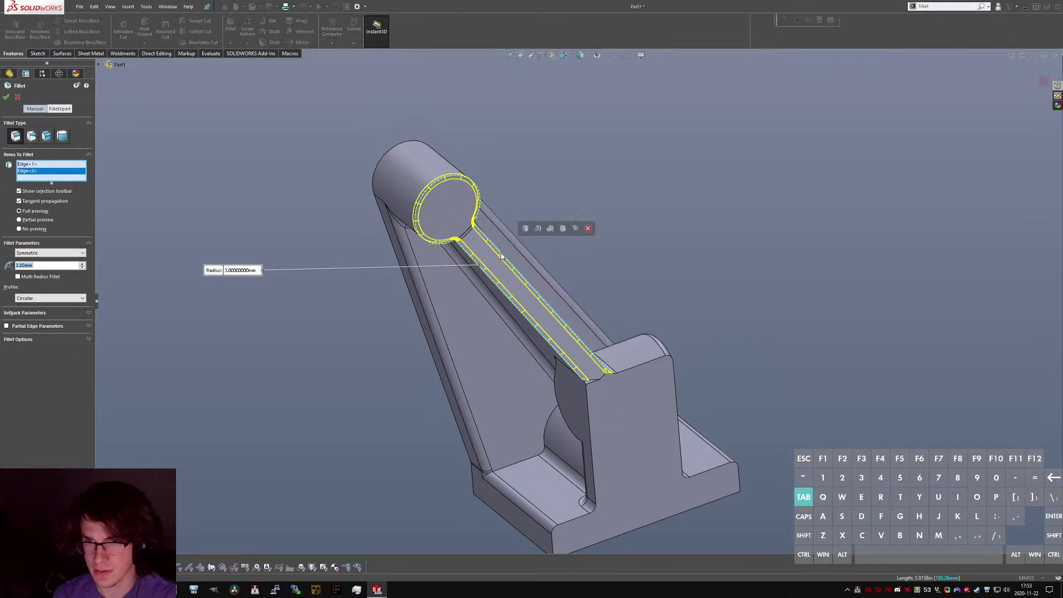
pyautogui.press('Return')
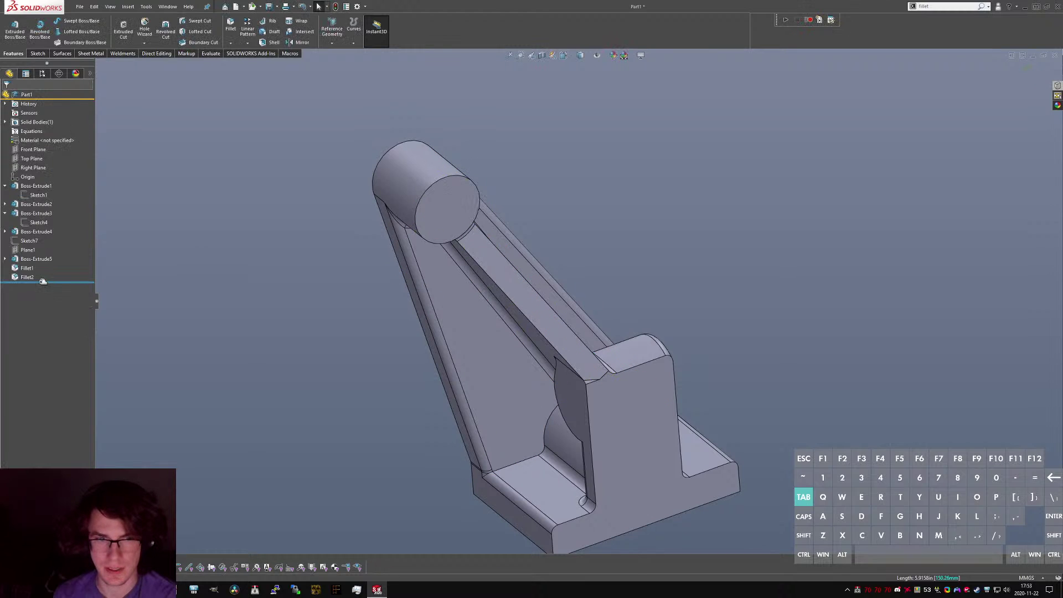
# Roll the model back before the 3 mm fillet and set up a 6 mm fillet on the sloped rib's two long edges.
pyautogui.write('sfillet')
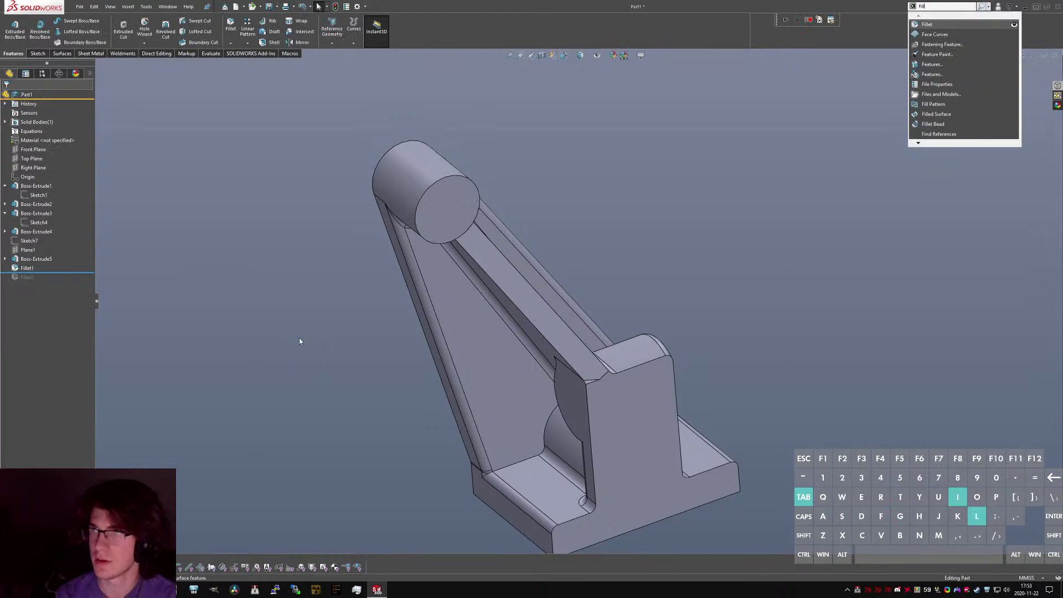
pyautogui.press('Escape')
pyautogui.press('Return')
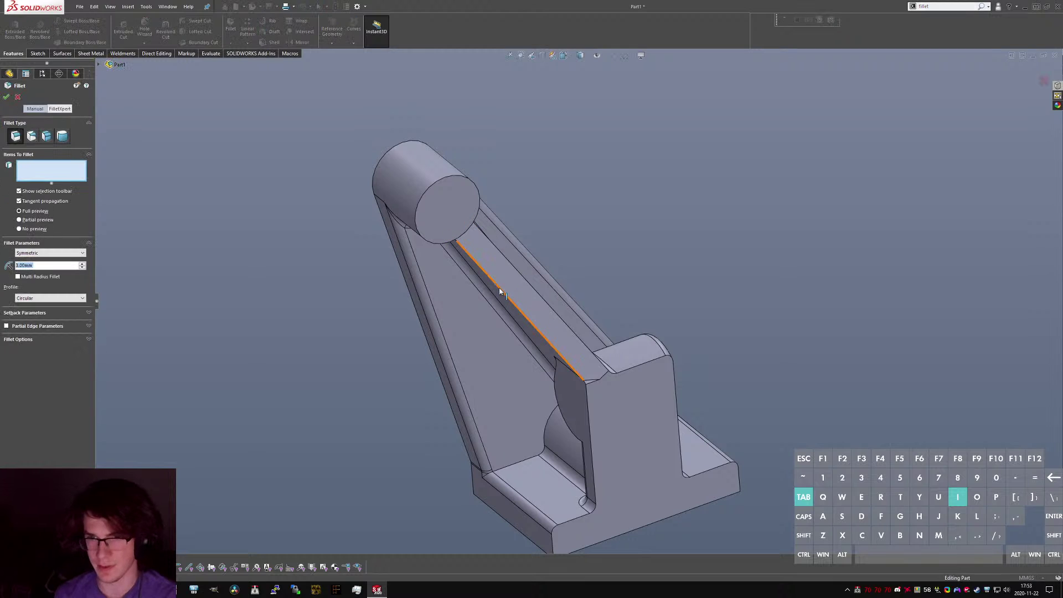
pyautogui.click(501, 289)
pyautogui.click(522, 276)
pyautogui.write('6')
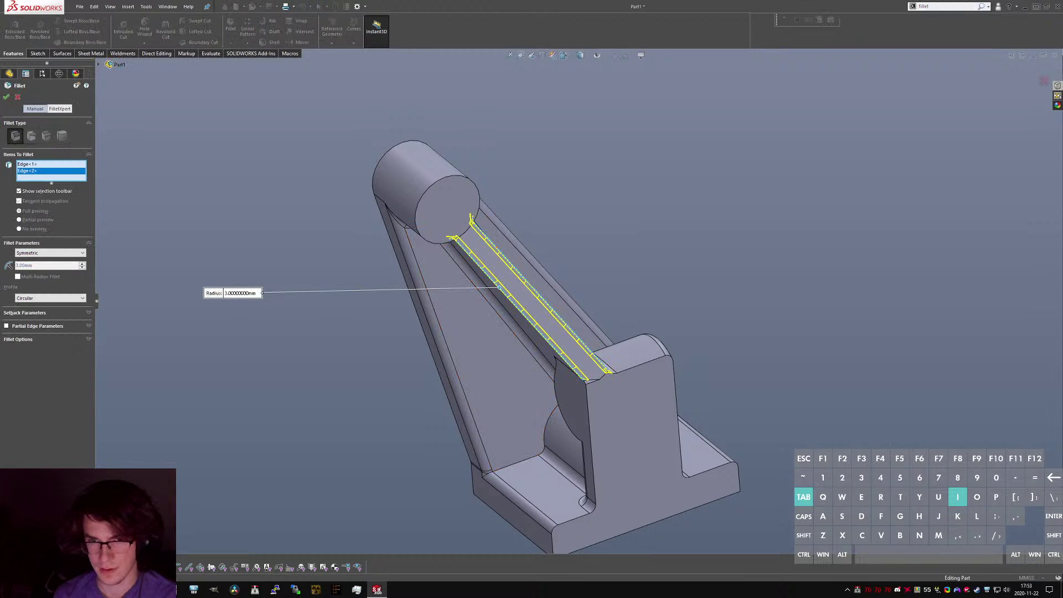
pyautogui.press('Return')
# Add the short lower edge beneath the rounded arm to the 6 mm fillet and apply it.
pyautogui.moveTo(629, 399); pyautogui.dragTo(644, 382, button='middle')
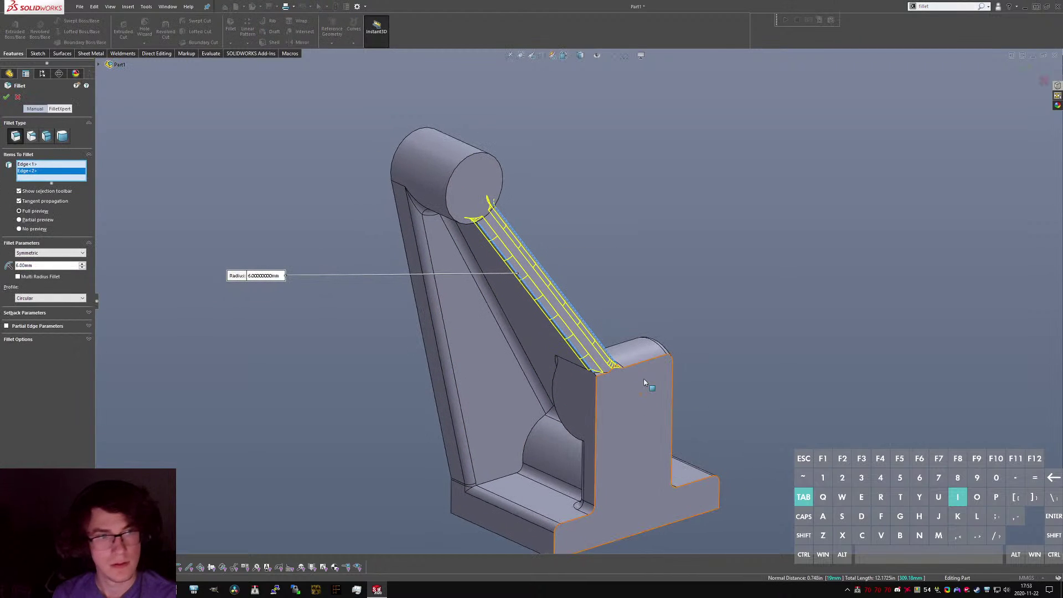
pyautogui.scroll(-3, 588, 455)
pyautogui.moveTo(580, 457); pyautogui.dragTo(705, 361, button='middle')
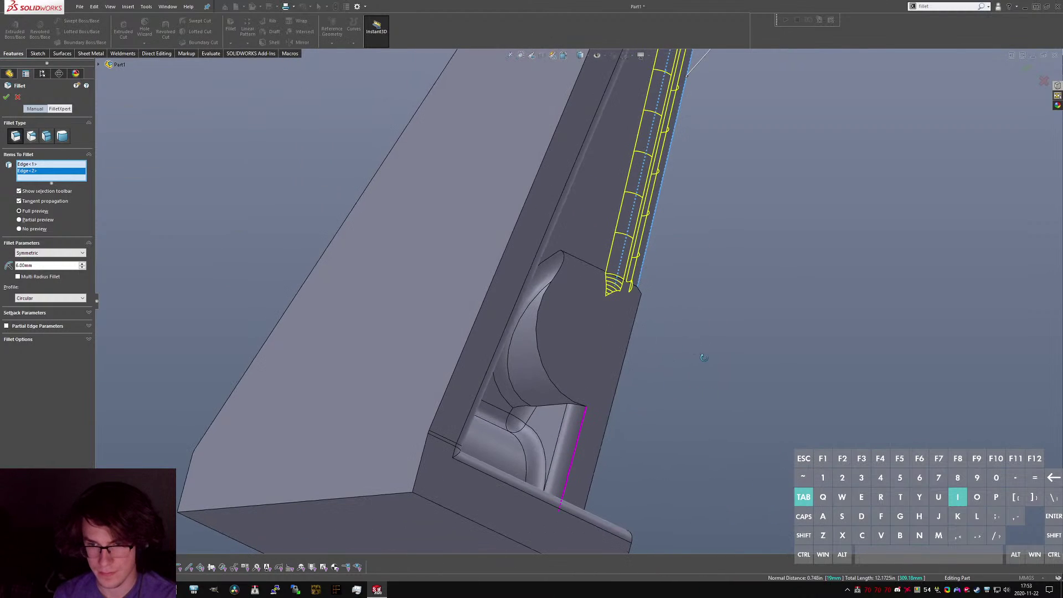
pyautogui.click(554, 405)
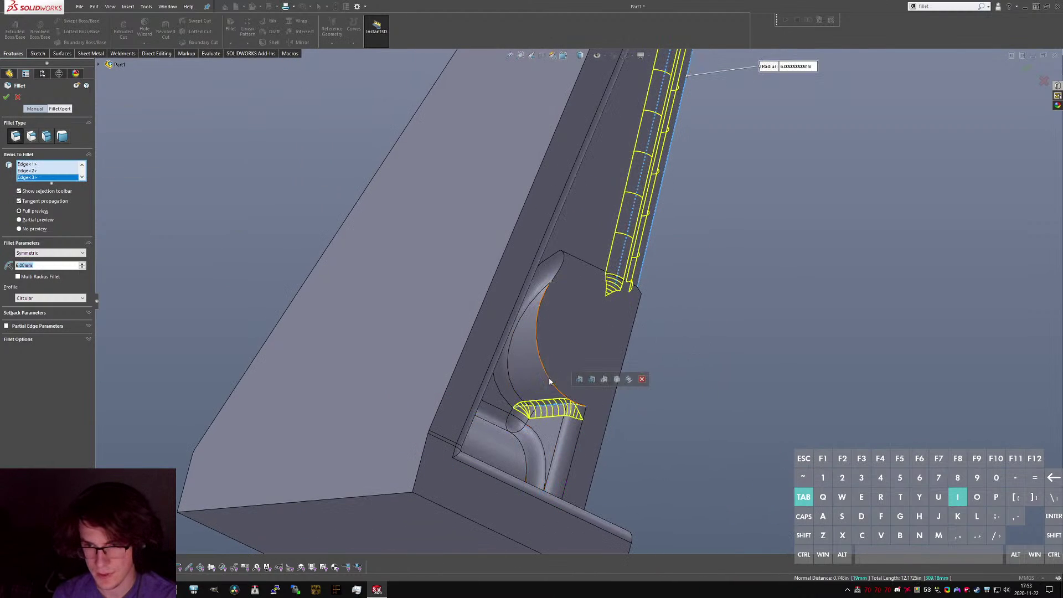
pyautogui.moveTo(538, 303); pyautogui.dragTo(460, 358, button='middle')
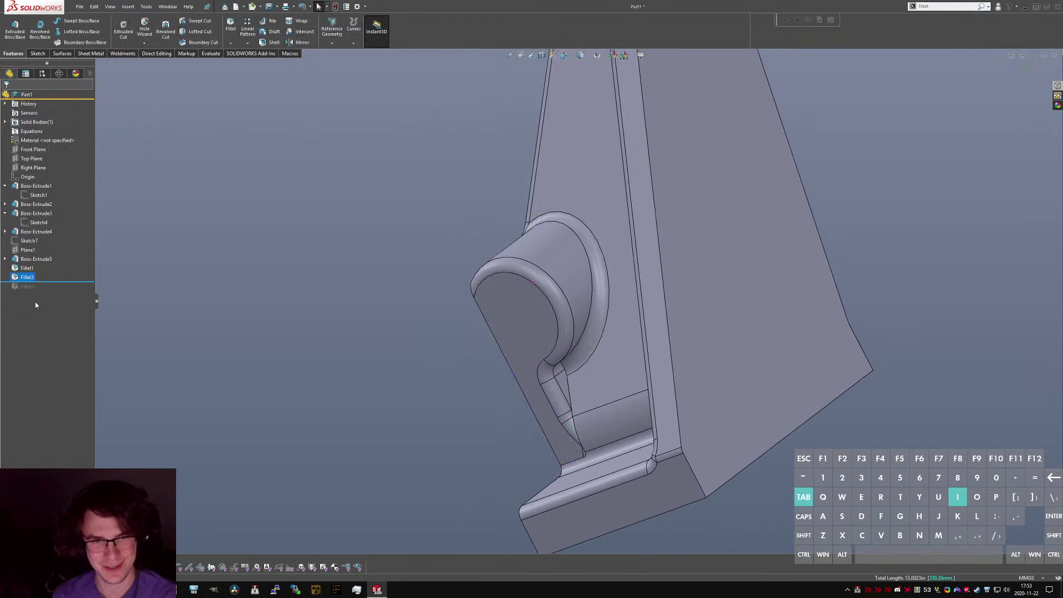
# Edit the first 6 mm fillet and try toggling the selected edges on the rounded arm's front face.
pyautogui.click(27, 268)
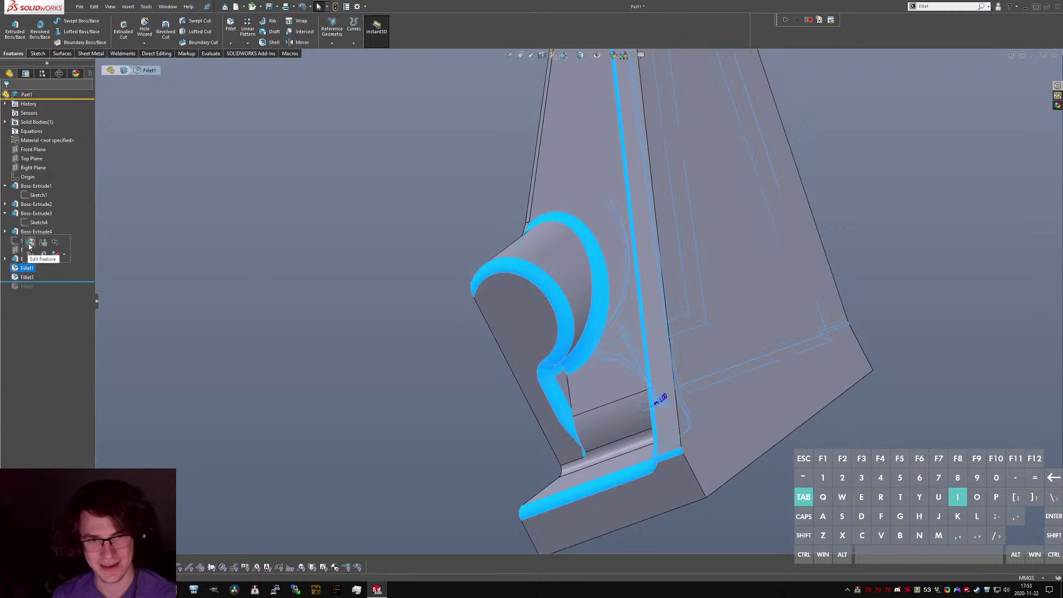
pyautogui.click(537, 278)
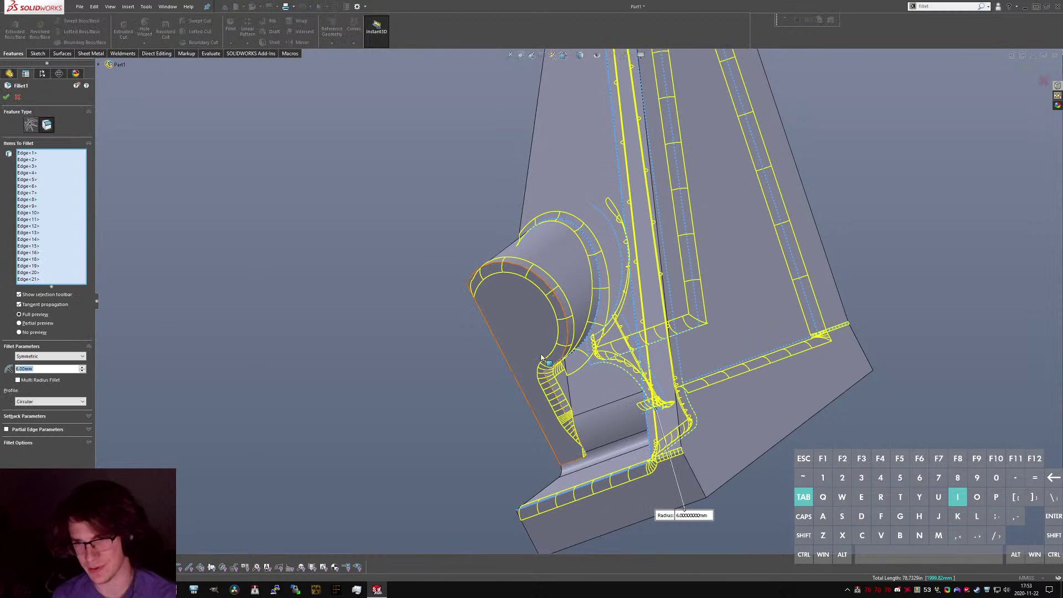
pyautogui.moveTo(483, 267); pyautogui.dragTo(501, 326, button='middle')
pyautogui.scroll(-3, 508, 346)
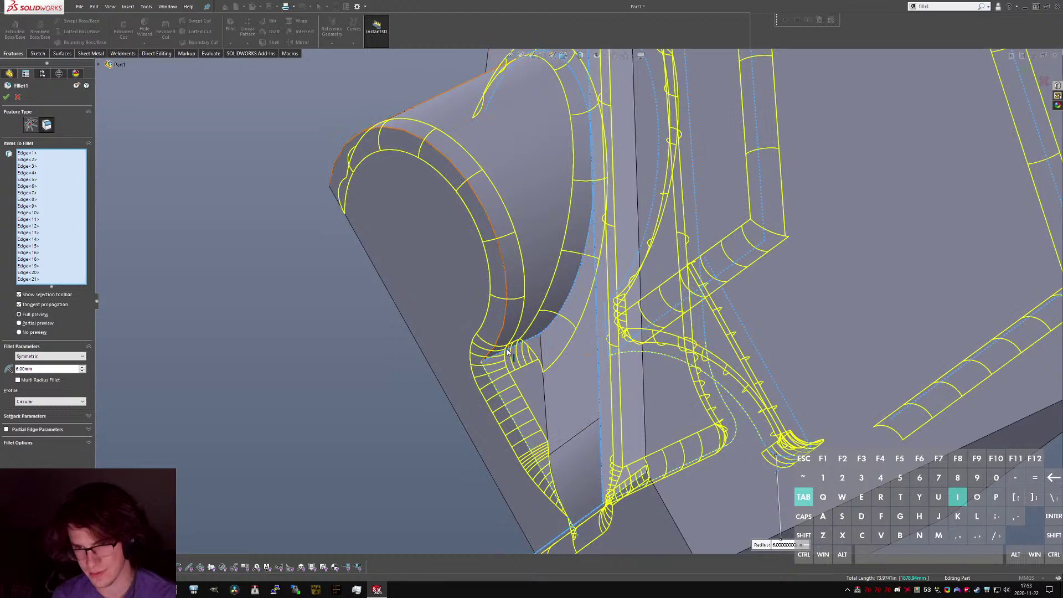
pyautogui.click(508, 350)
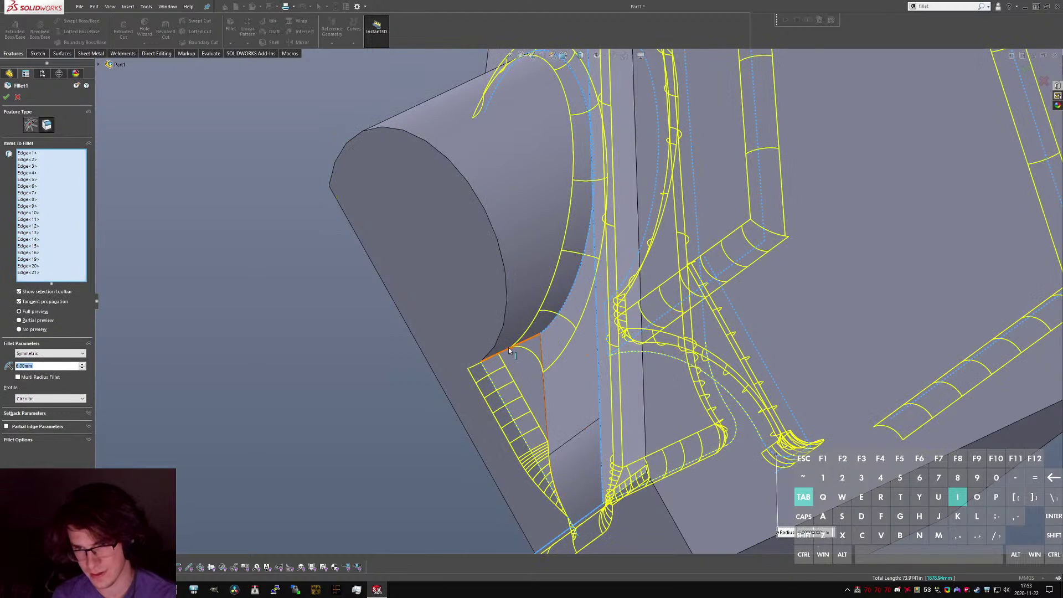
pyautogui.click(505, 352)
pyautogui.click(508, 403)
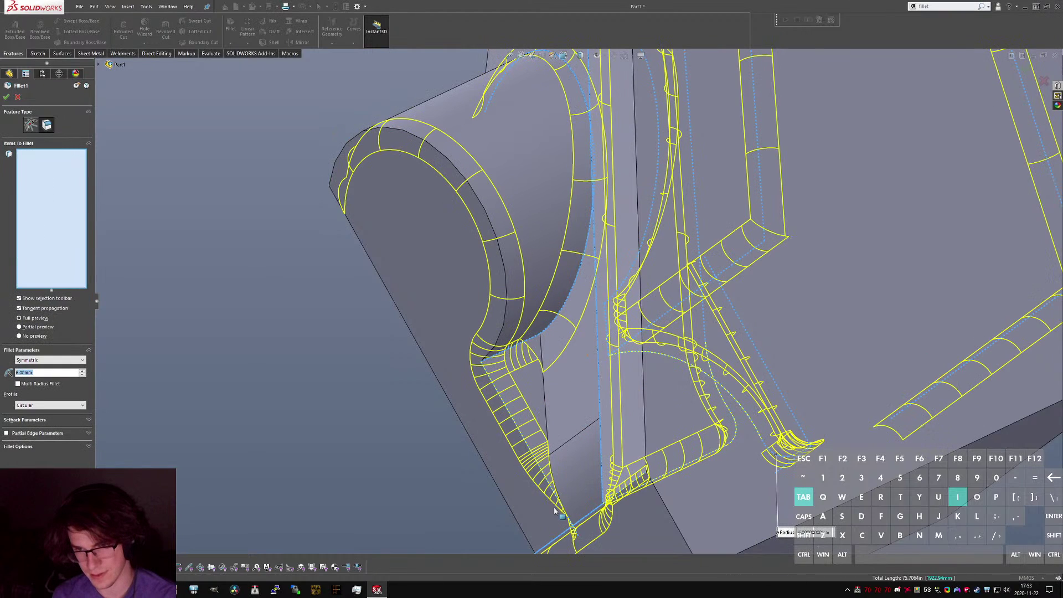
# Try adding the short curved edges beneath the rounded arm, down to the base plate, to the 6 mm fillet.
pyautogui.scroll(-4, 555, 510)
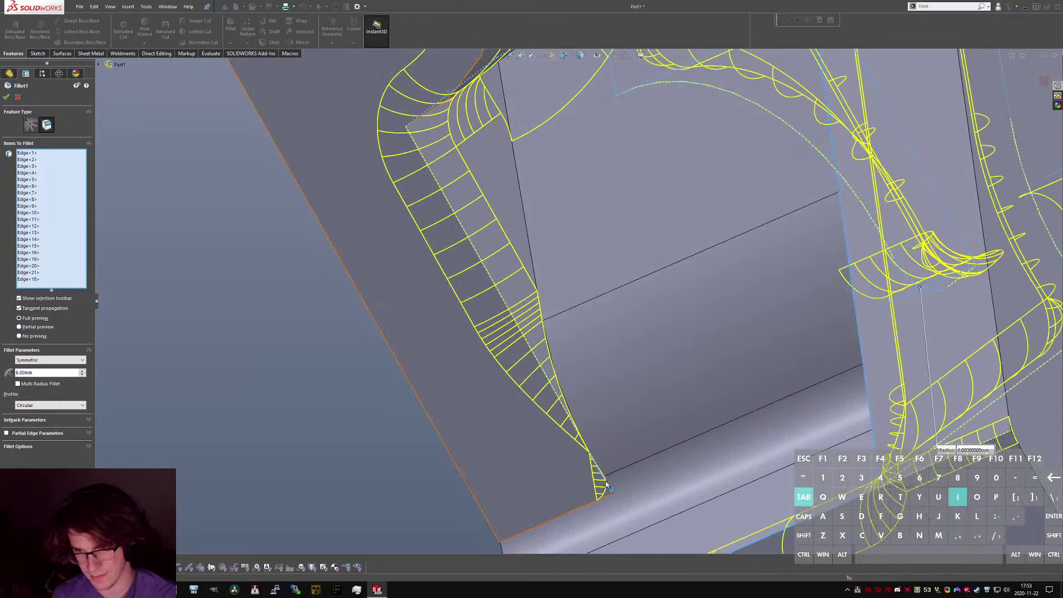
pyautogui.click(547, 302)
pyautogui.click(530, 257)
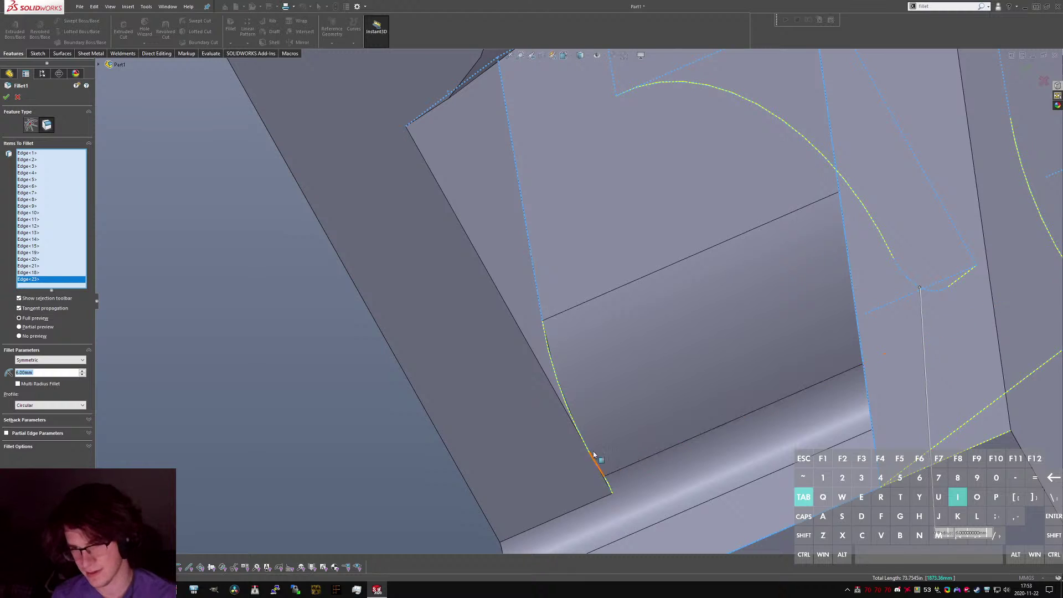
pyautogui.click(555, 379)
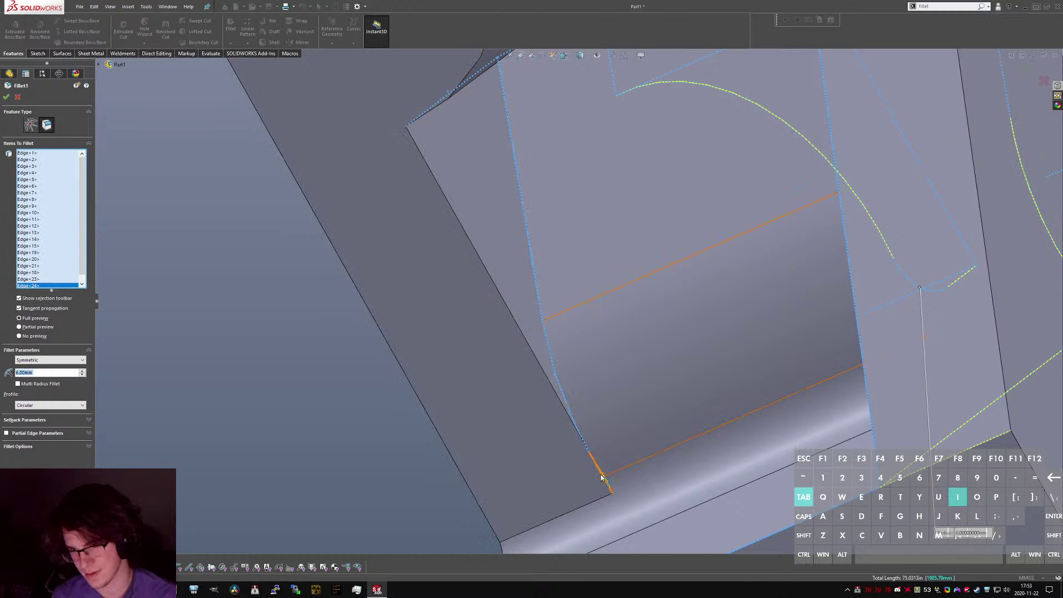
pyautogui.click(600, 477)
pyautogui.click(600, 477)
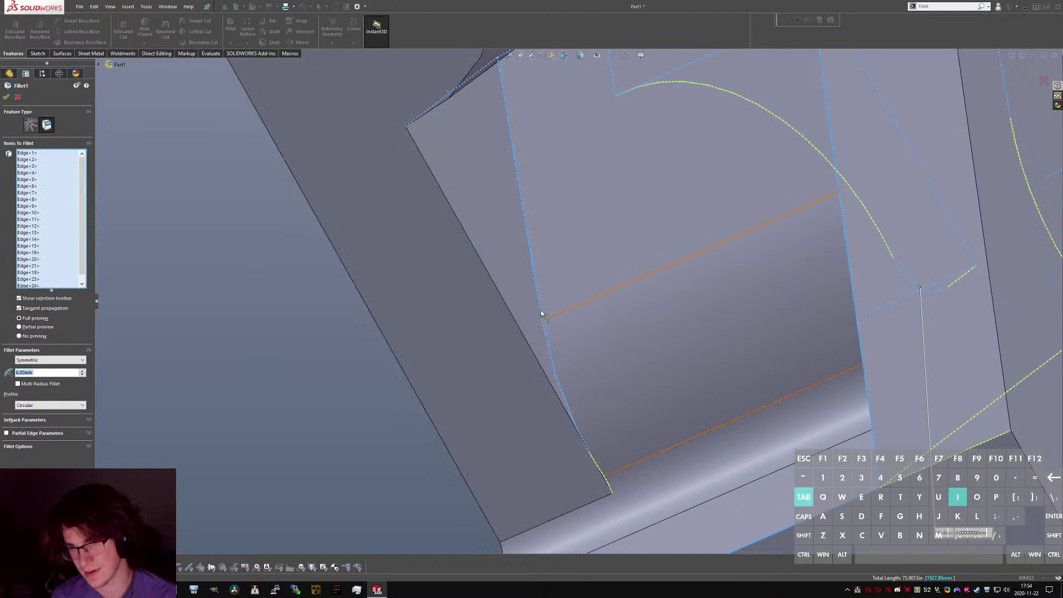
pyautogui.click(552, 336)
pyautogui.click(546, 338)
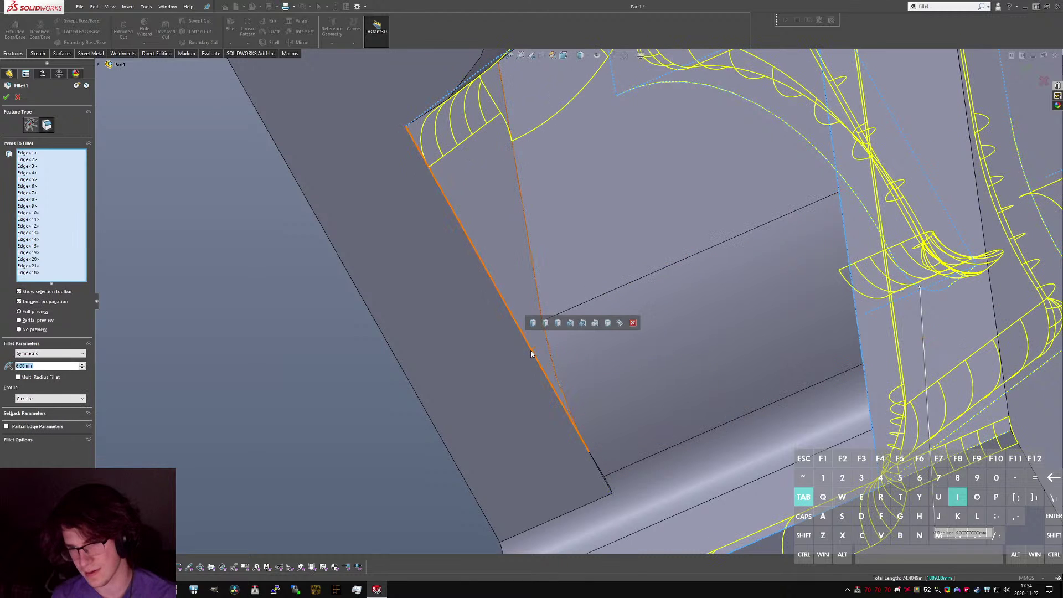
# Keep the long lower edge under the arm, remove the rounded arm's curved front edge, and apply the 6 mm fillet.
pyautogui.click(530, 353)
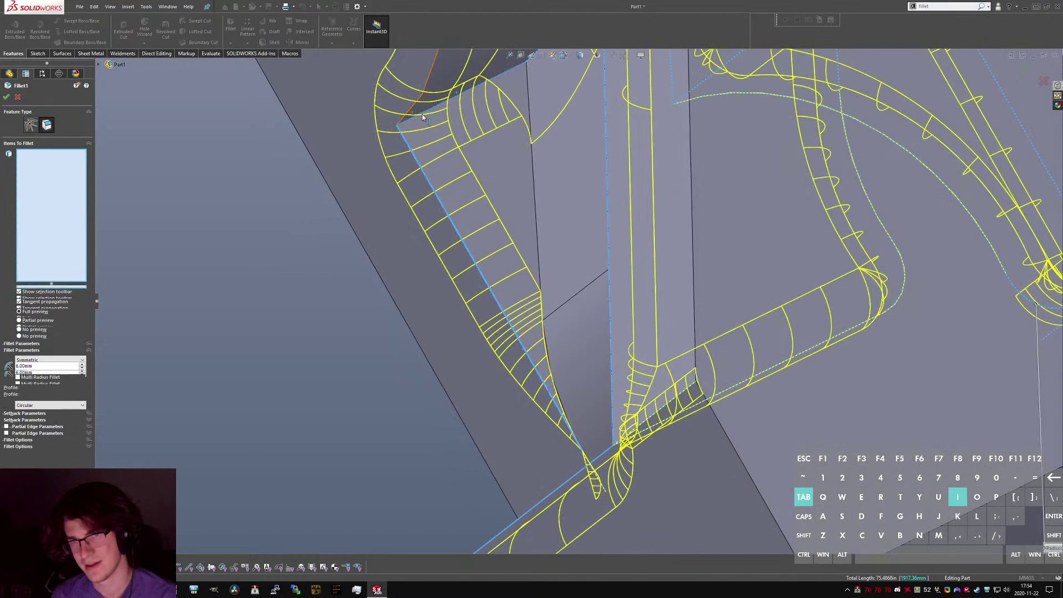
pyautogui.click(422, 114)
pyautogui.rightClick(423, 116)
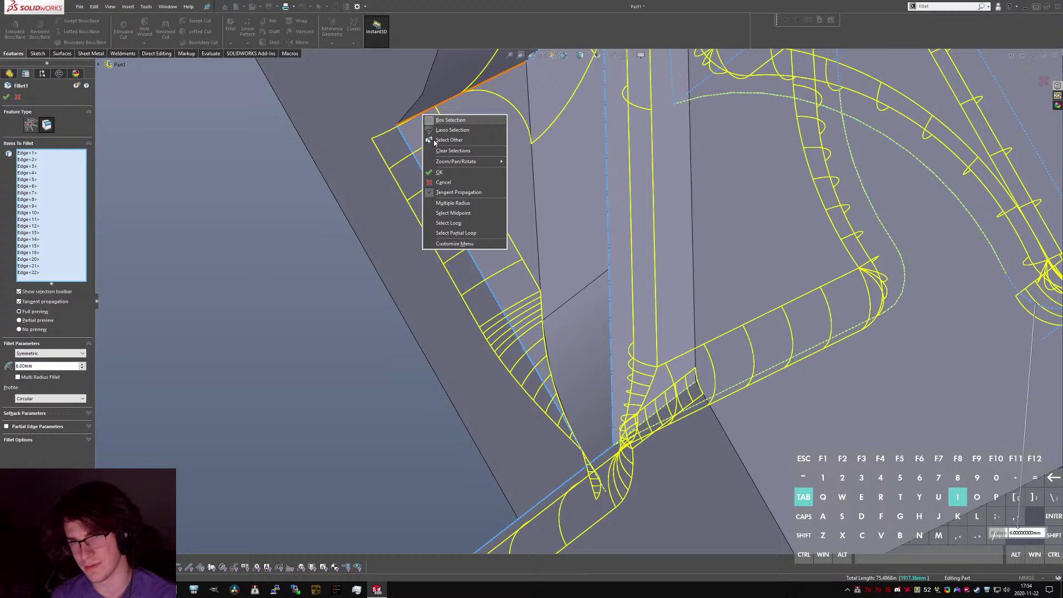
pyautogui.click(444, 173)
# Edit the sloped rib's 6 mm fillet to add the edge chain beneath the rounded arm.
pyautogui.scroll(5, 451, 158)
pyautogui.moveTo(498, 176); pyautogui.dragTo(556, 178, button='middle')
pyautogui.click(23, 278)
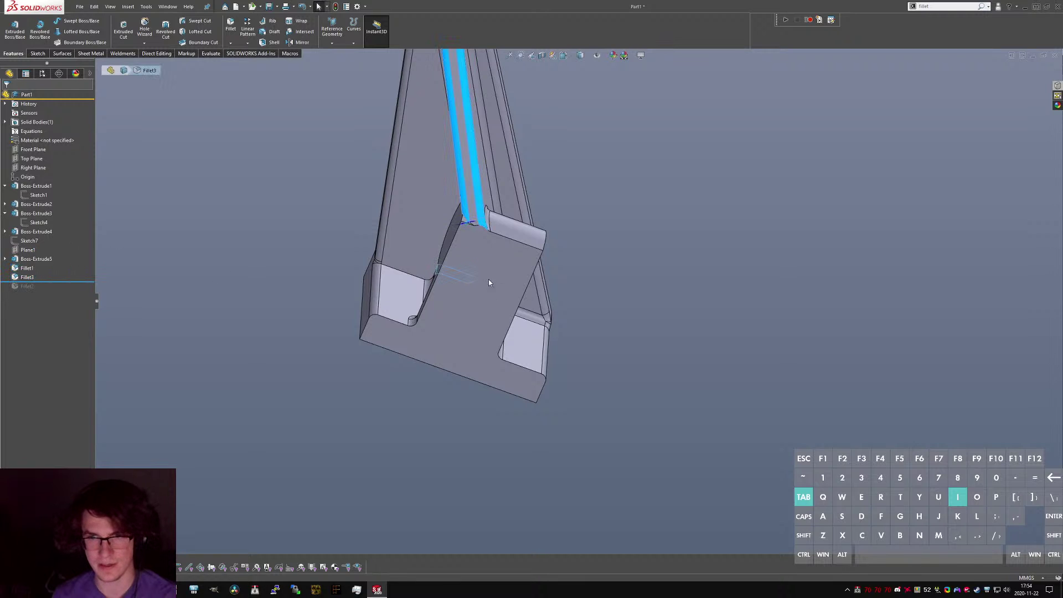
pyautogui.moveTo(472, 267); pyautogui.dragTo(536, 292, button='middle')
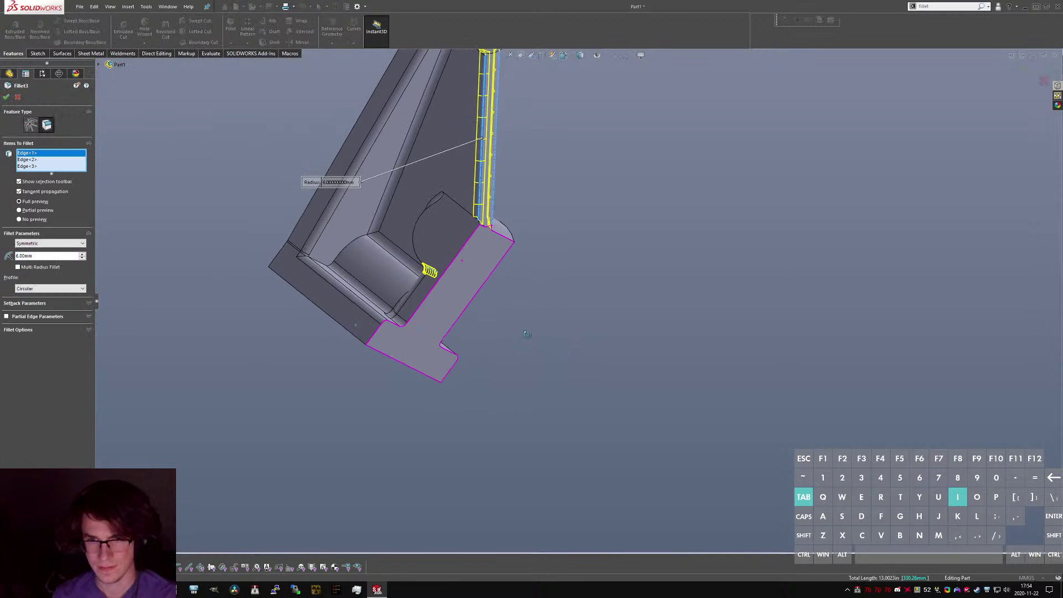
pyautogui.moveTo(529, 335); pyautogui.dragTo(533, 297, button='middle')
pyautogui.scroll(-5, 533, 295)
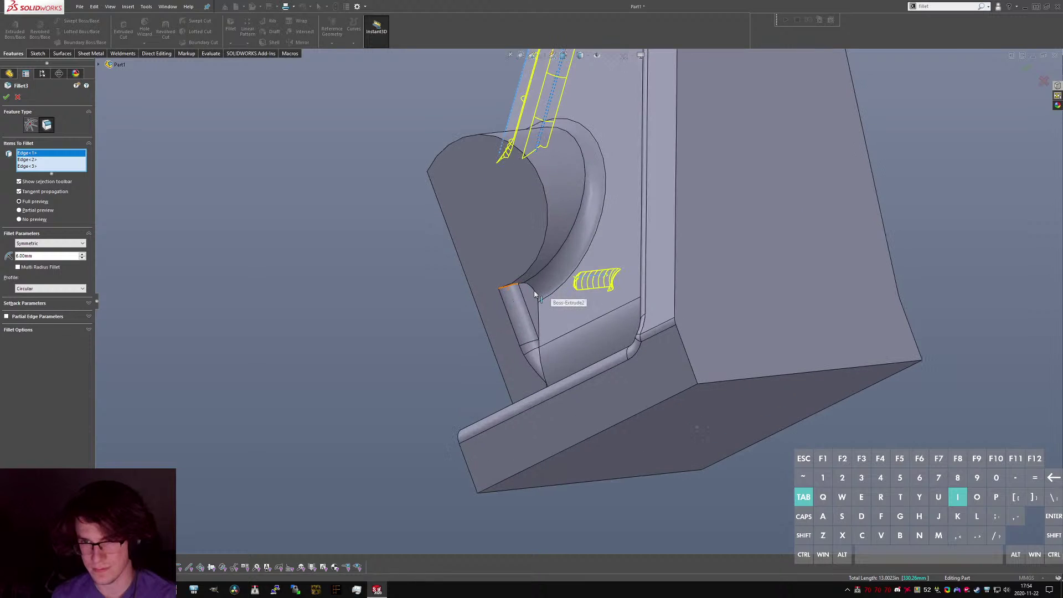
pyautogui.click(534, 293)
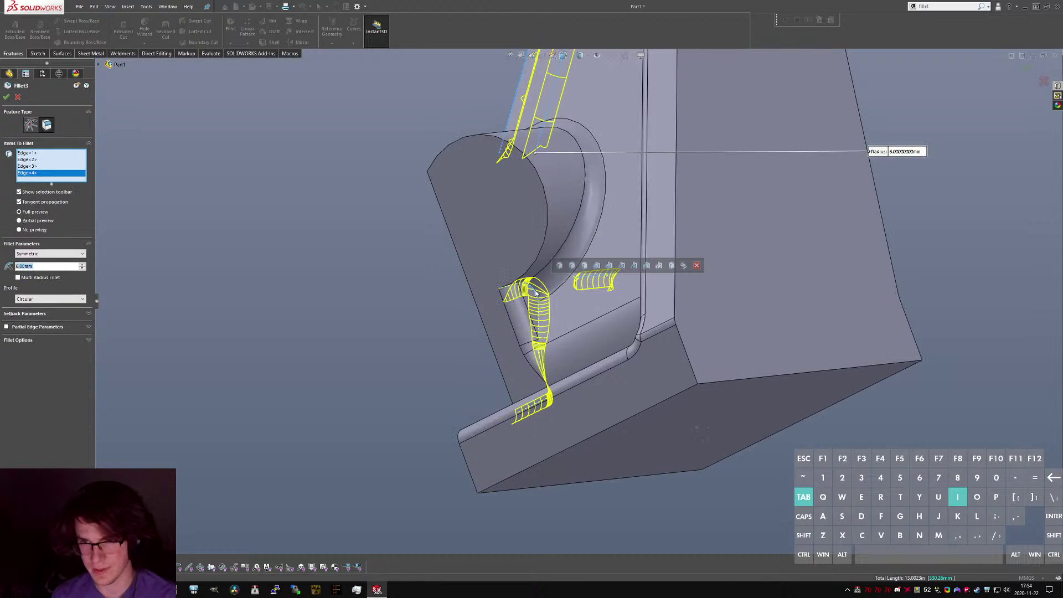
pyautogui.rightClick(534, 294)
# Edit the first 6 mm fillet to include the remaining sharp edge where the upright meets the base plate.
pyautogui.moveTo(534, 290); pyautogui.dragTo(453, 337, button='middle')
pyautogui.click(28, 269)
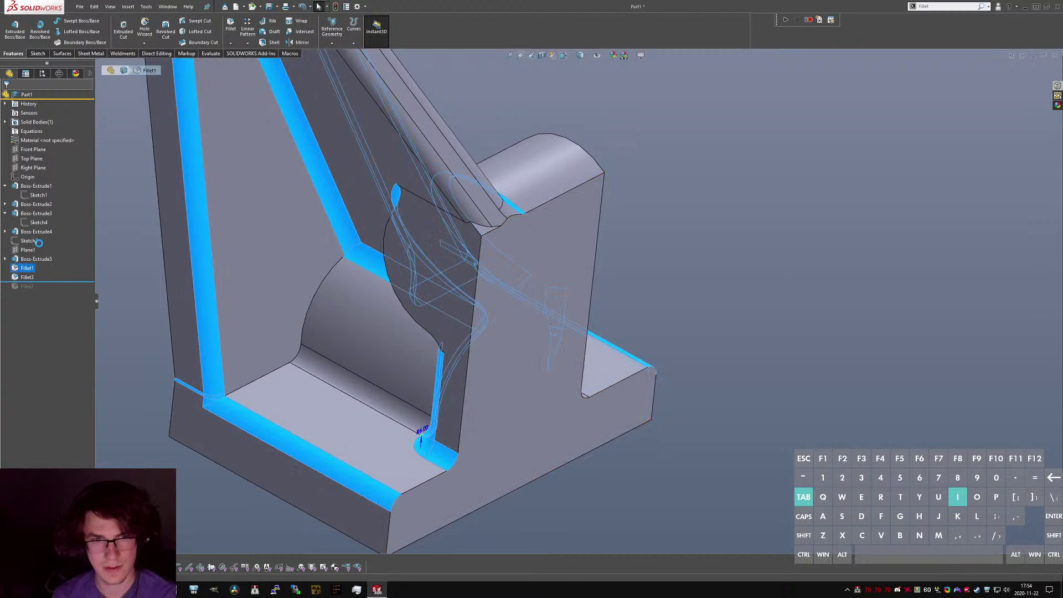
pyautogui.click(252, 380)
# Examine the fillets around the base plate, upright, rounded arm, sloped rib and end cylinder from several angles.
pyautogui.scroll(1, 396, 325)
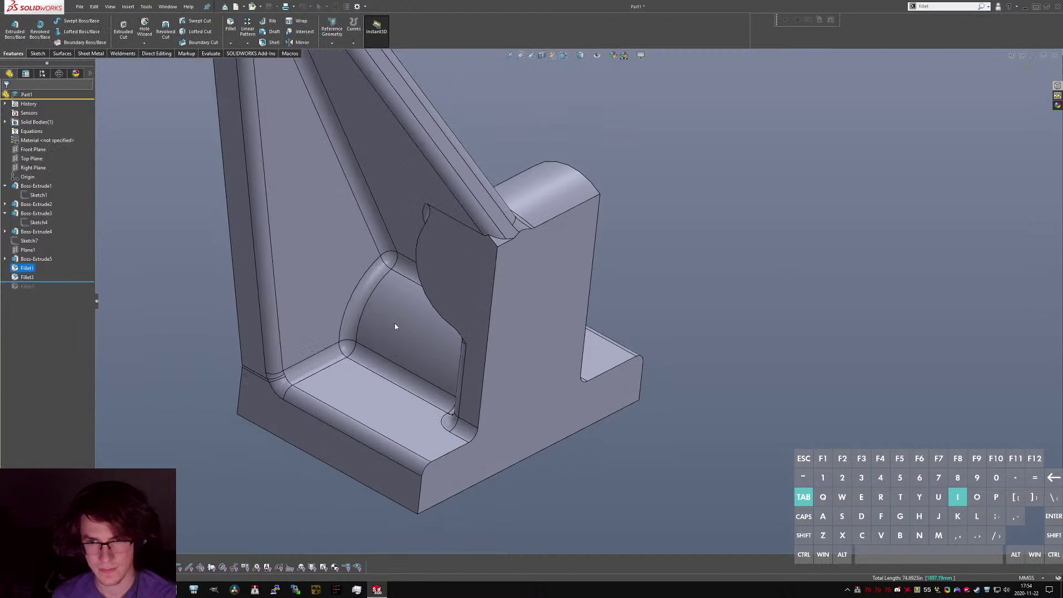
pyautogui.middleClick(412, 319)
pyautogui.moveTo(412, 320)
pyautogui.mouseDown(button='middle')
pyautogui.moveTo(473, 252)
pyautogui.moveTo(447, 237)
pyautogui.moveTo(424, 323)
pyautogui.mouseUp(button='middle')
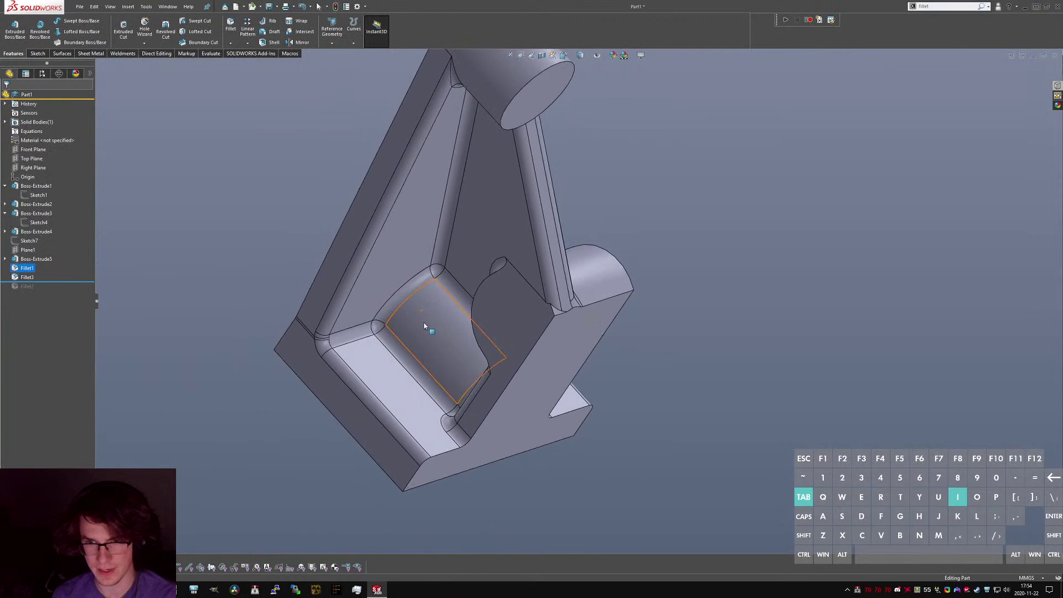
pyautogui.scroll(1, 511, 280)
pyautogui.middleClick(510, 280)
pyautogui.moveTo(510, 280); pyautogui.dragTo(525, 221, button='middle')
pyautogui.scroll(-4, 550, 275)
pyautogui.middleClick(567, 287)
pyautogui.moveTo(567, 287); pyautogui.dragTo(482, 267, button='middle')
pyautogui.scroll(5, 481, 268)
pyautogui.scroll(-4, 515, 219)
pyautogui.middleClick(518, 222)
pyautogui.moveTo(518, 221); pyautogui.dragTo(574, 167, button='middle')
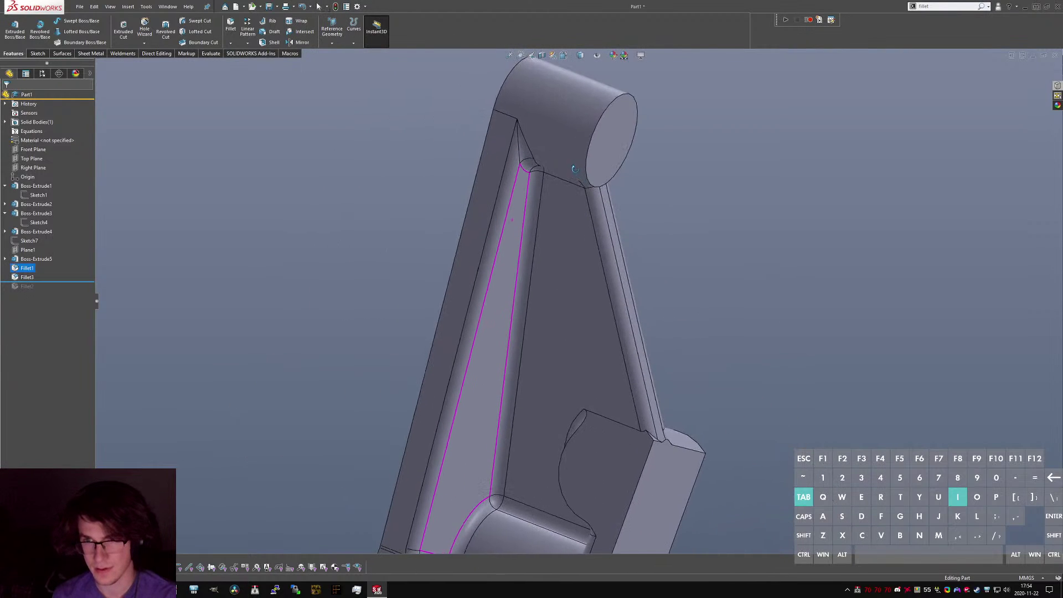
pyautogui.scroll(2, 568, 310)
pyautogui.scroll(4, 553, 371)
pyautogui.moveTo(569, 312); pyautogui.dragTo(621, 305, button='middle')
pyautogui.scroll(-5, 570, 374)
pyautogui.middleClick(587, 347)
pyautogui.scroll(3, 541, 399)
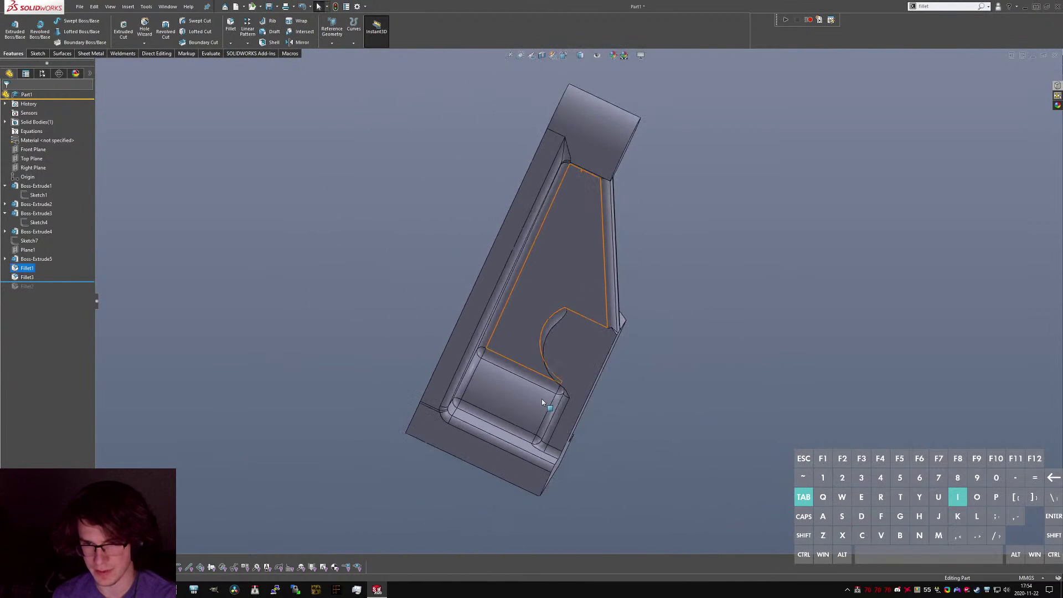
pyautogui.moveTo(541, 398); pyautogui.dragTo(560, 359, button='middle')
pyautogui.scroll(-4, 566, 331)
pyautogui.middleClick(557, 304)
pyautogui.moveTo(558, 304); pyautogui.dragTo(621, 302, button='middle')
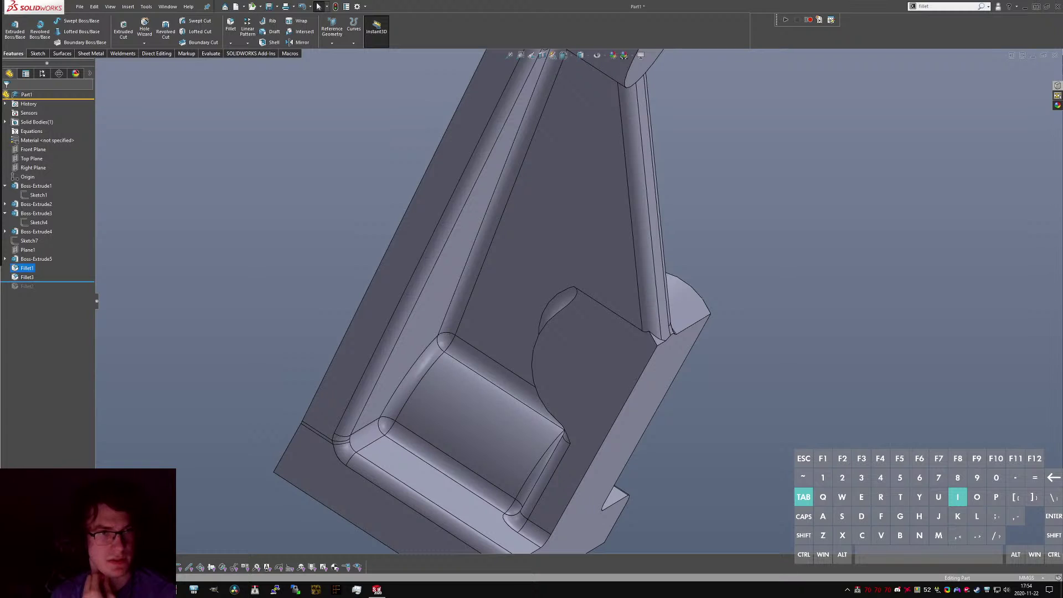
pyautogui.scroll(-3, 385, 238)
pyautogui.moveTo(385, 238); pyautogui.dragTo(527, 325, button='middle')
pyautogui.scroll(5, 504, 137)
pyautogui.moveTo(504, 137); pyautogui.dragTo(428, 33, button='middle')
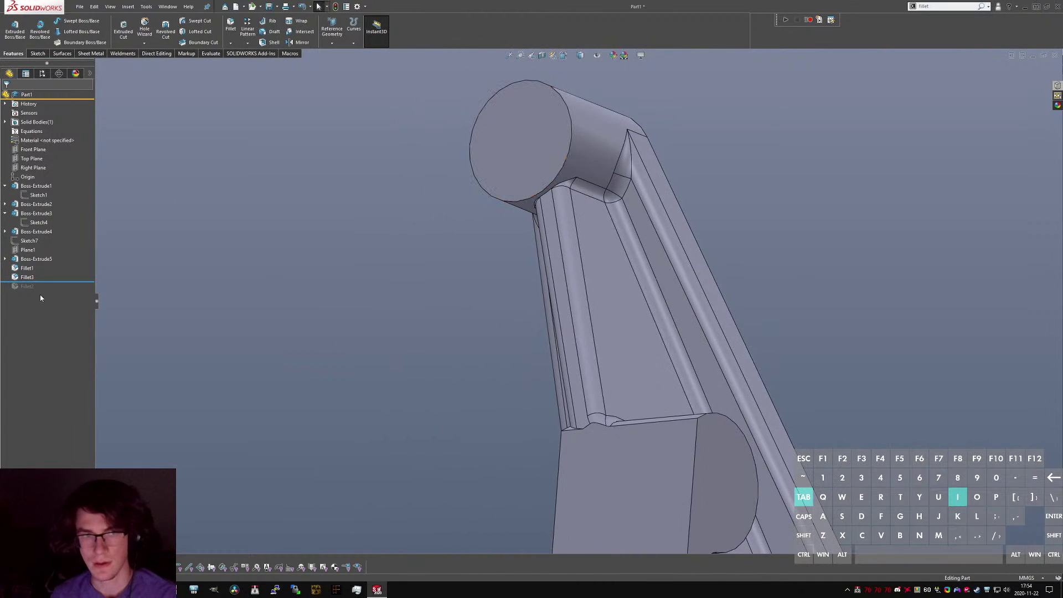
# Roll the model forward to include the 3 mm fillet where the sloped rib meets the end cylinder.
pyautogui.moveTo(43, 290); pyautogui.dragTo(42, 291)
pyautogui.scroll(5, 531, 222)
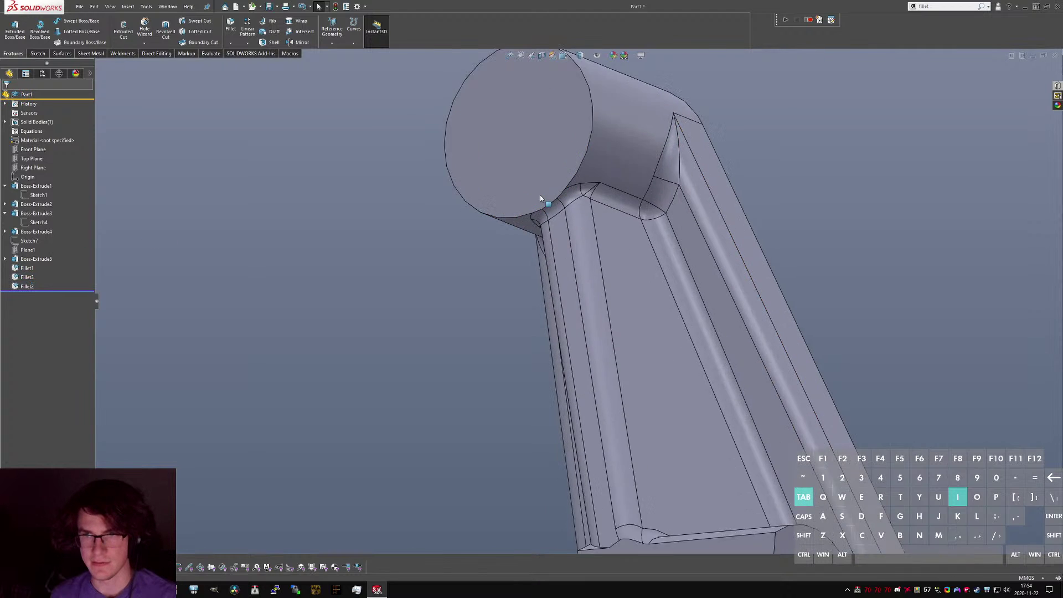
pyautogui.scroll(-7, 581, 291)
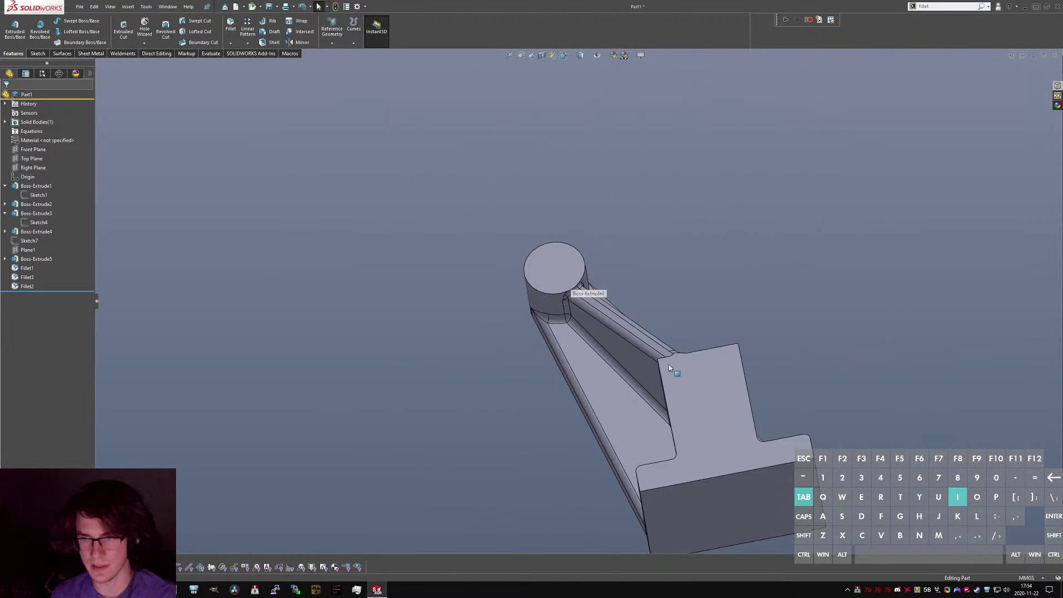
pyautogui.moveTo(673, 371); pyautogui.dragTo(699, 377, button='middle')
pyautogui.scroll(3, 692, 371)
pyautogui.moveTo(735, 406); pyautogui.dragTo(533, 430, button='middle')
# Start a new hole with the Hole Wizard and dismiss the callout format warning.
pyautogui.press('s')
pyautogui.press('w')
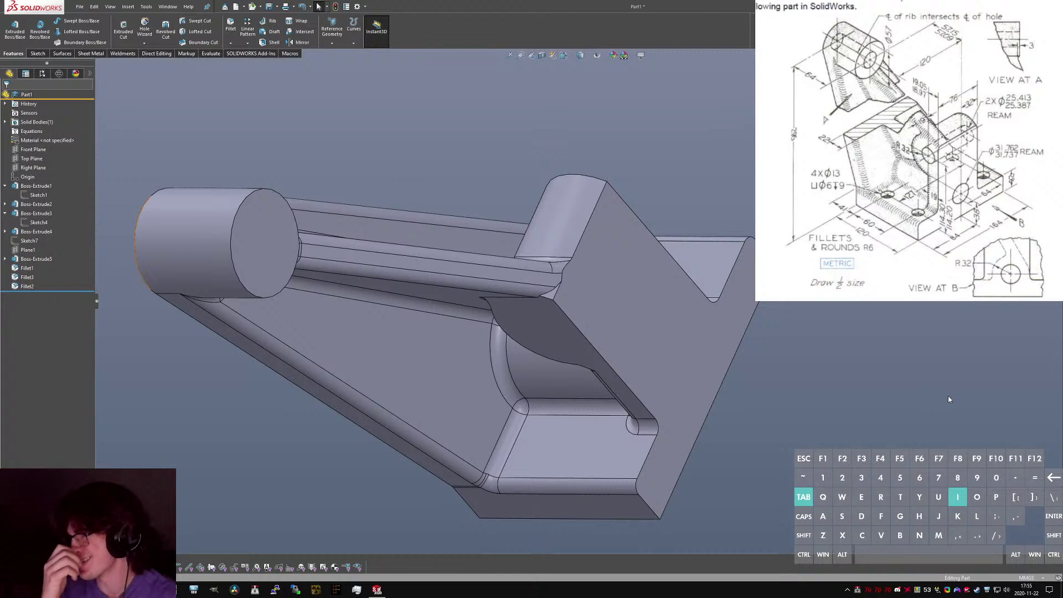
pyautogui.press('s')
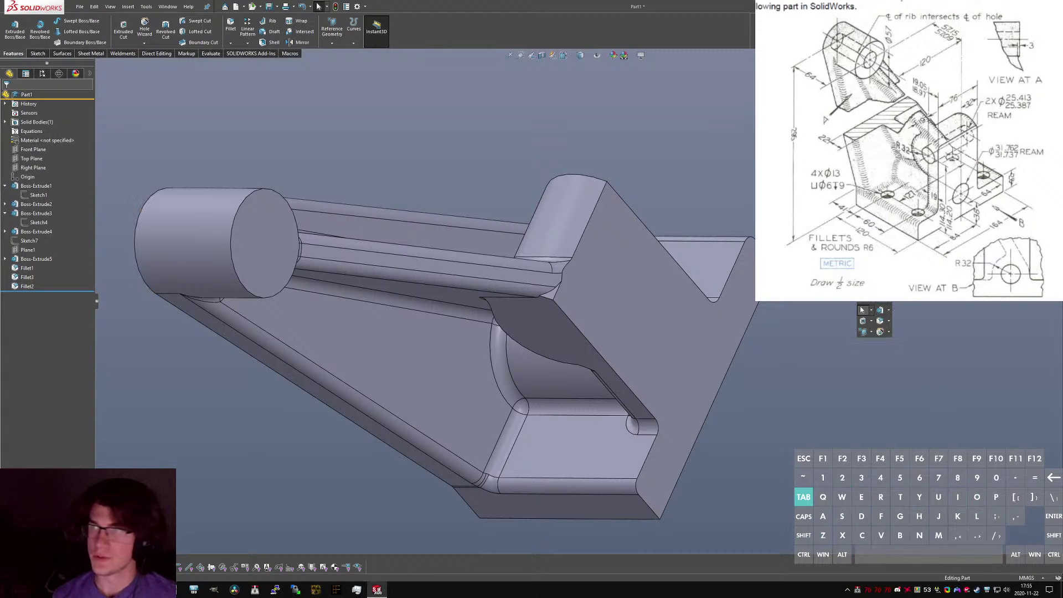
pyautogui.click(854, 303)
pyautogui.press('a')
pyautogui.press('d')
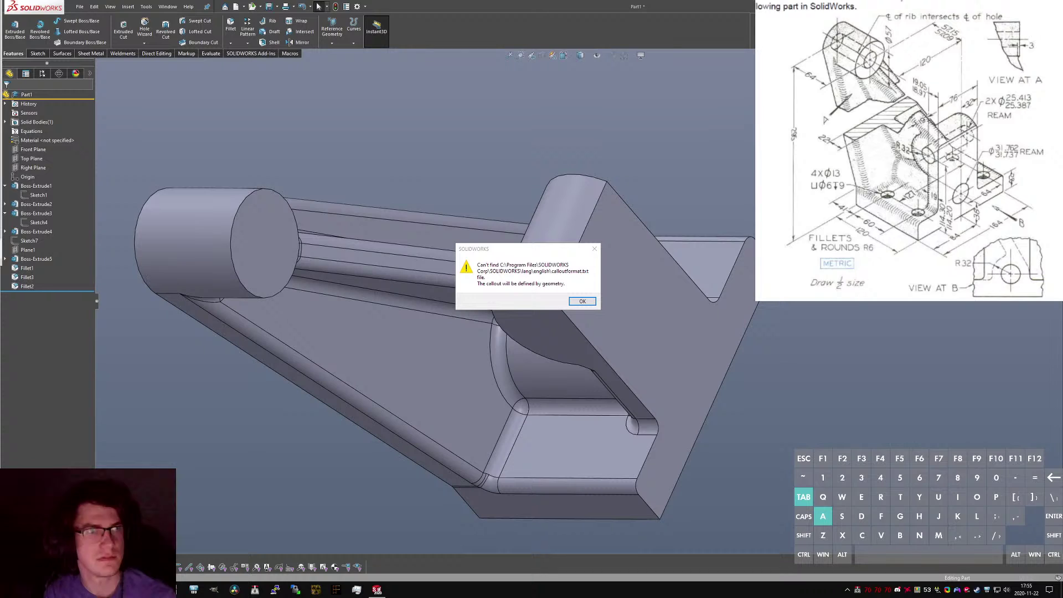
pyautogui.click(592, 302)
pyautogui.click(582, 302)
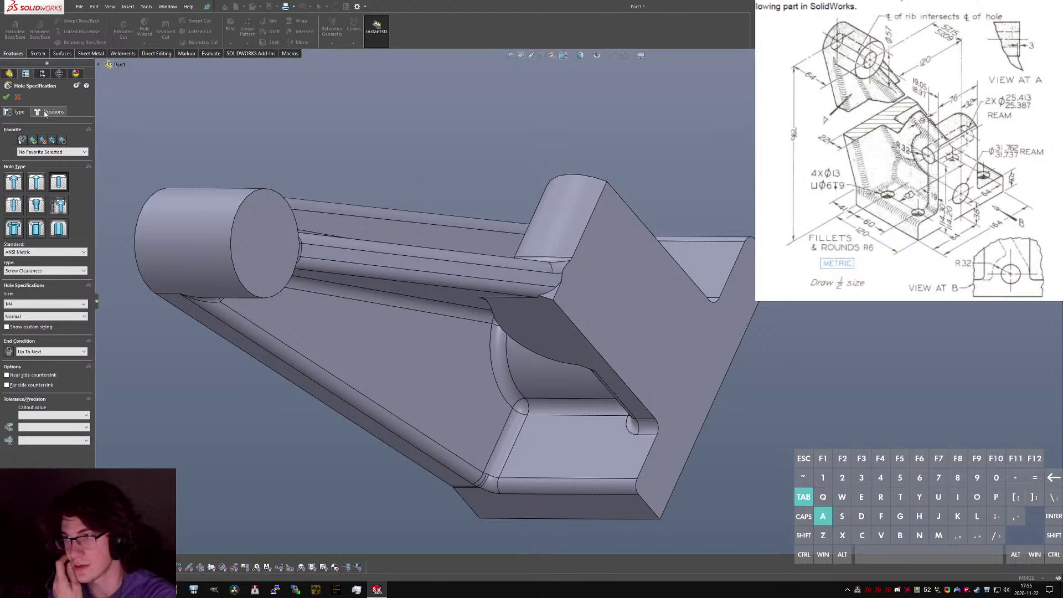
# Make the hole a counterbore with custom sizing and set its through-hole diameter to 4 mm.
pyautogui.click(29, 326)
pyautogui.click(13, 182)
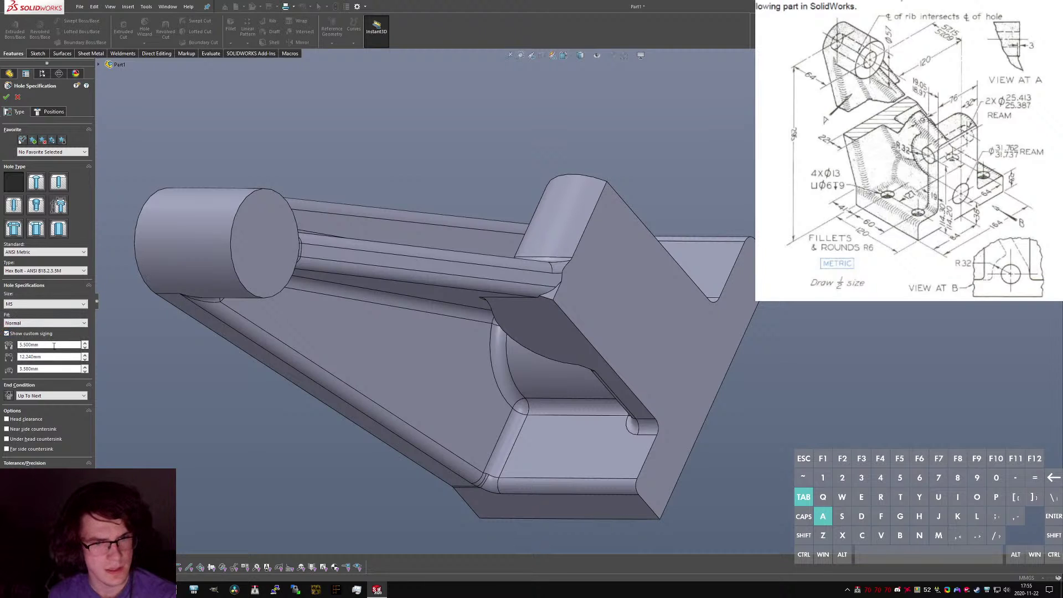
pyautogui.moveTo(52, 345); pyautogui.dragTo(5, 345)
pyautogui.write('4')
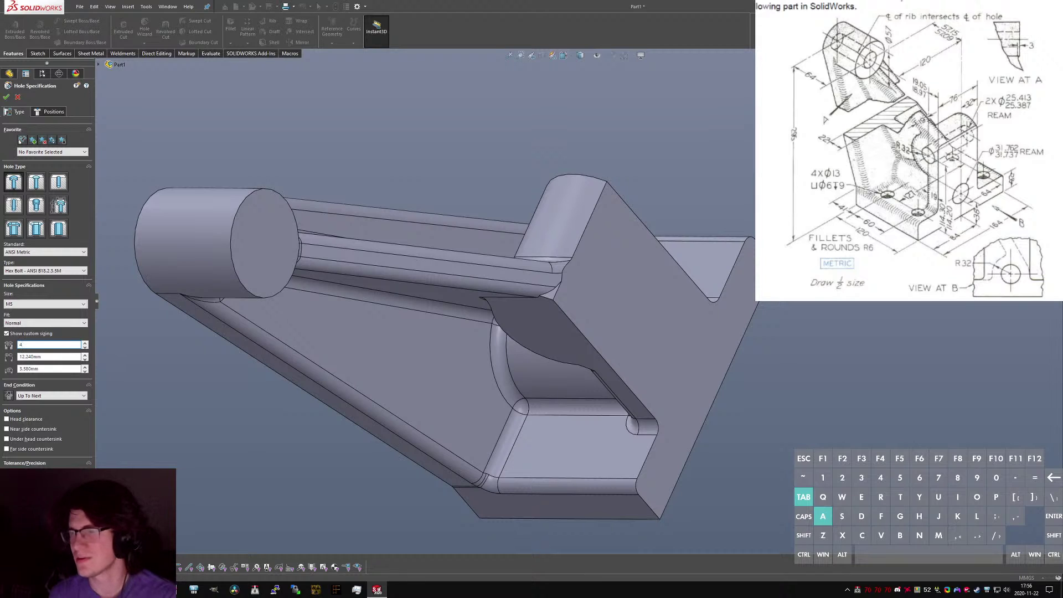
# Switch to the reference drawing in the browser and examine the base plate's counterbored hole callout up close.
pyautogui.hotkey('alt', 'Tab')
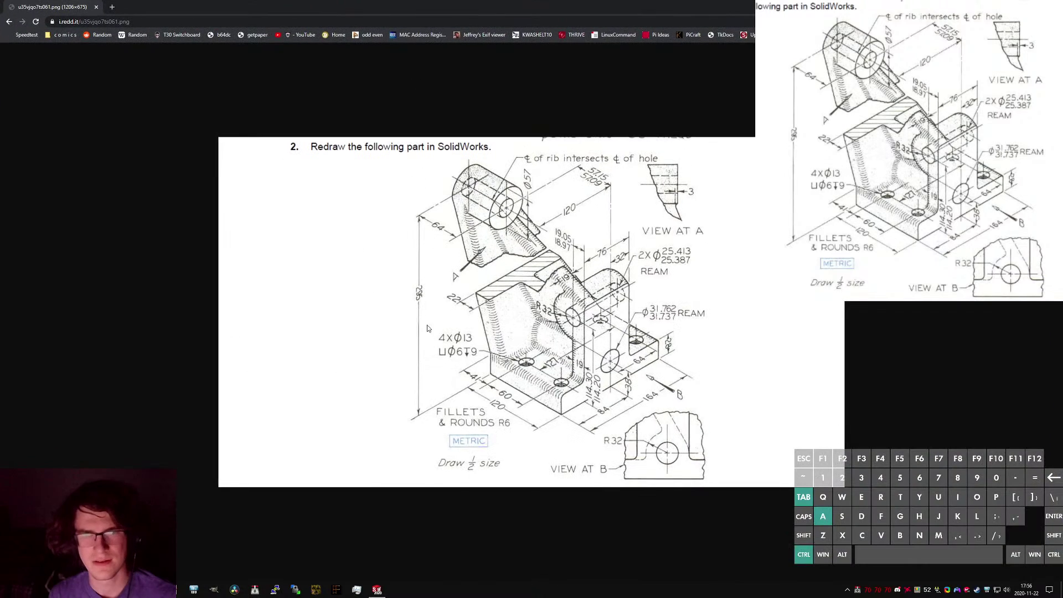
pyautogui.click(466, 393)
pyautogui.scroll(-3, 466, 393)
pyautogui.scroll(-4, 464, 382)
pyautogui.keyDown('shift'); pyautogui.hscroll(4, 549, 295); pyautogui.keyUp('shift')
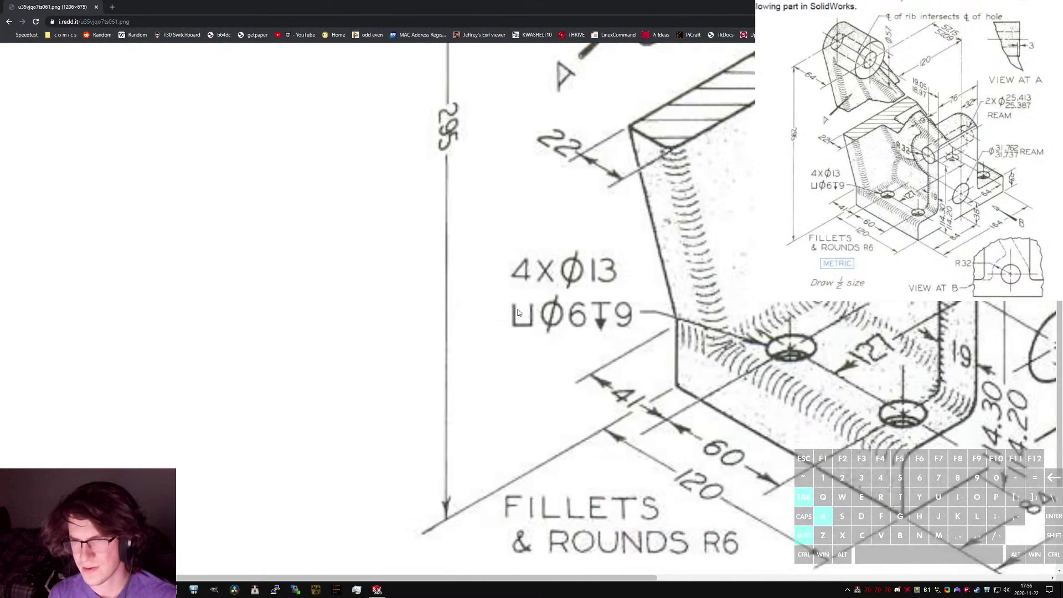
pyautogui.scroll(1, 549, 295)
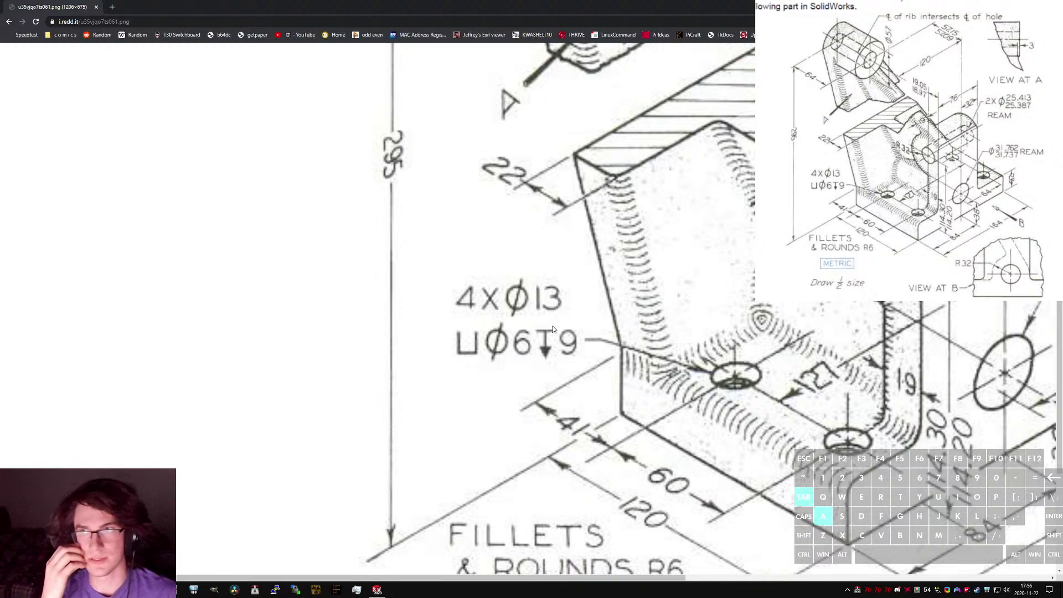
pyautogui.hotkey('alt', 'Tab')
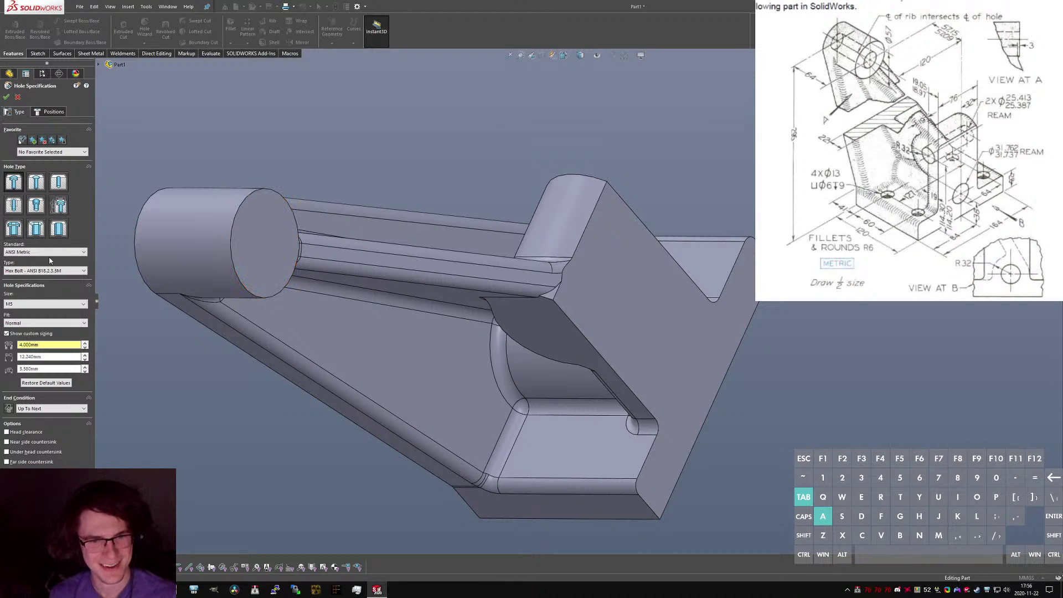
# Set the counterbore's through-hole diameter to 6 mm, its counterbore diameter to 13 mm and its depth to 9 mm.
pyautogui.click(50, 345)
pyautogui.hotkey('ctrl', 'a')
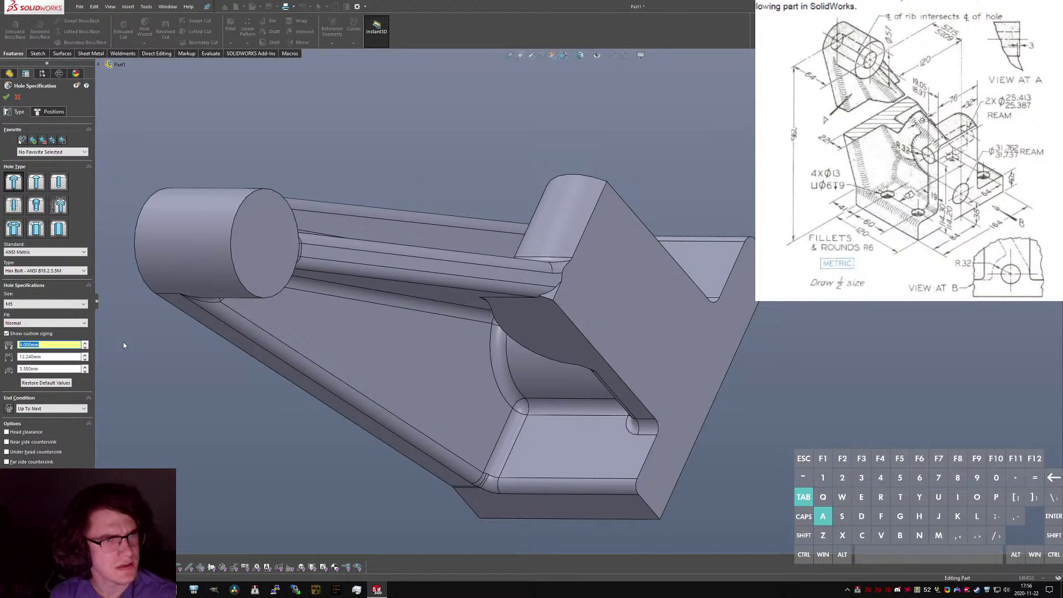
pyautogui.write('6')
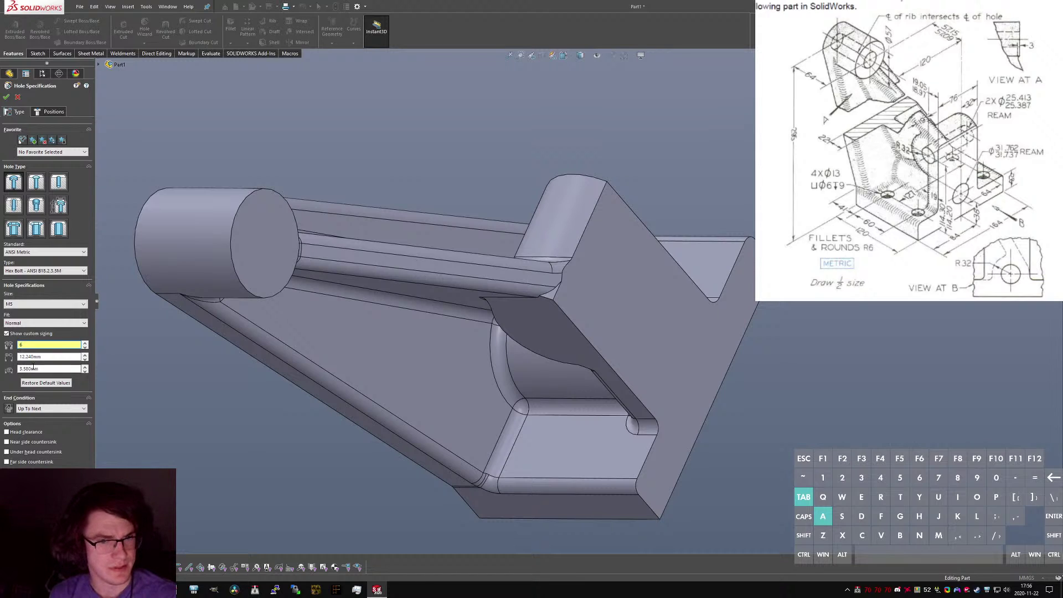
pyautogui.press('Tab')
pyautogui.write('13')
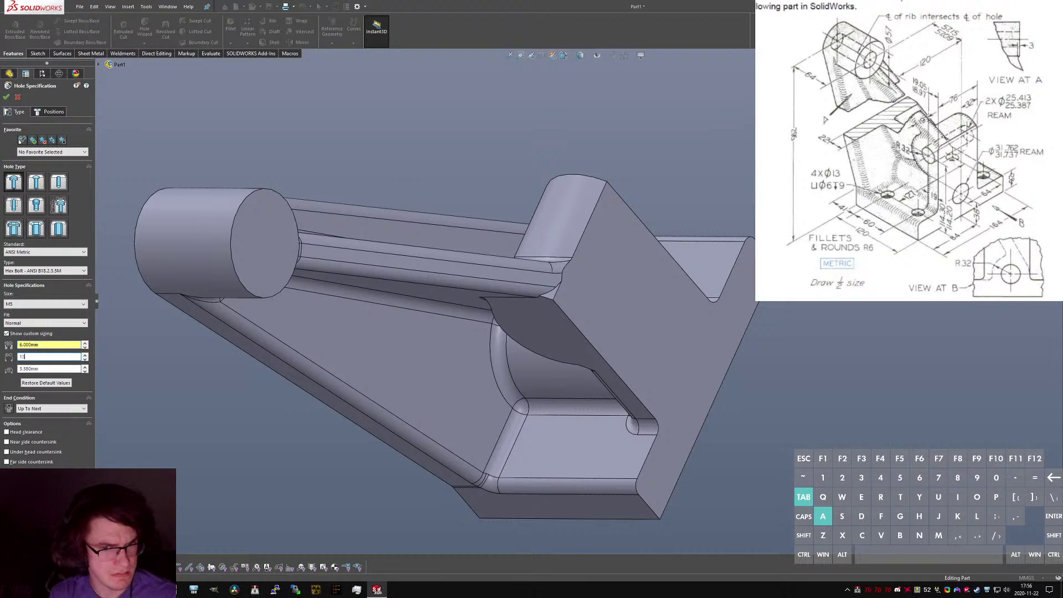
pyautogui.press('Tab')
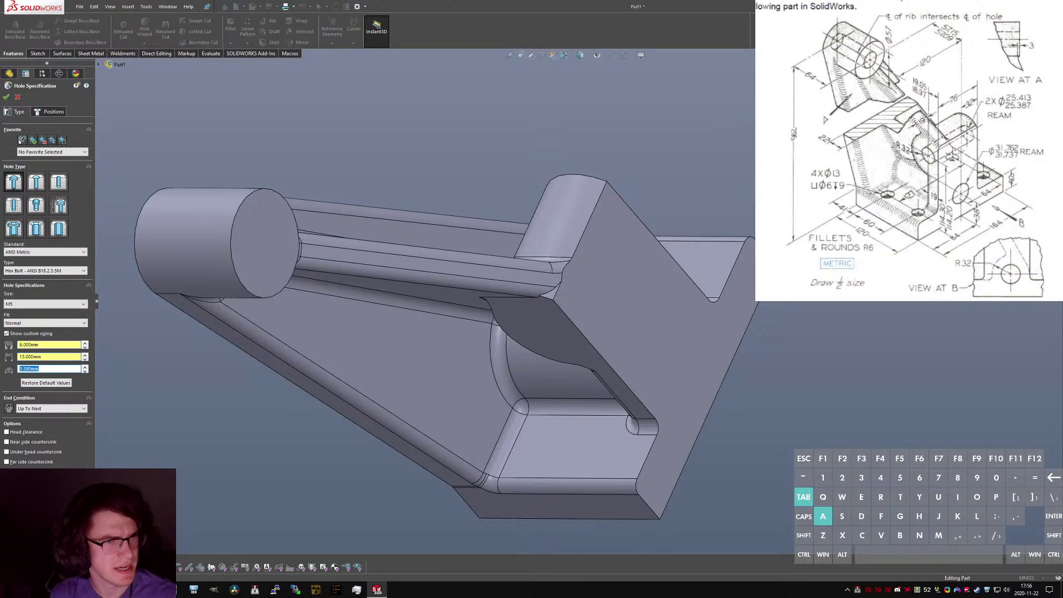
pyautogui.write('9')
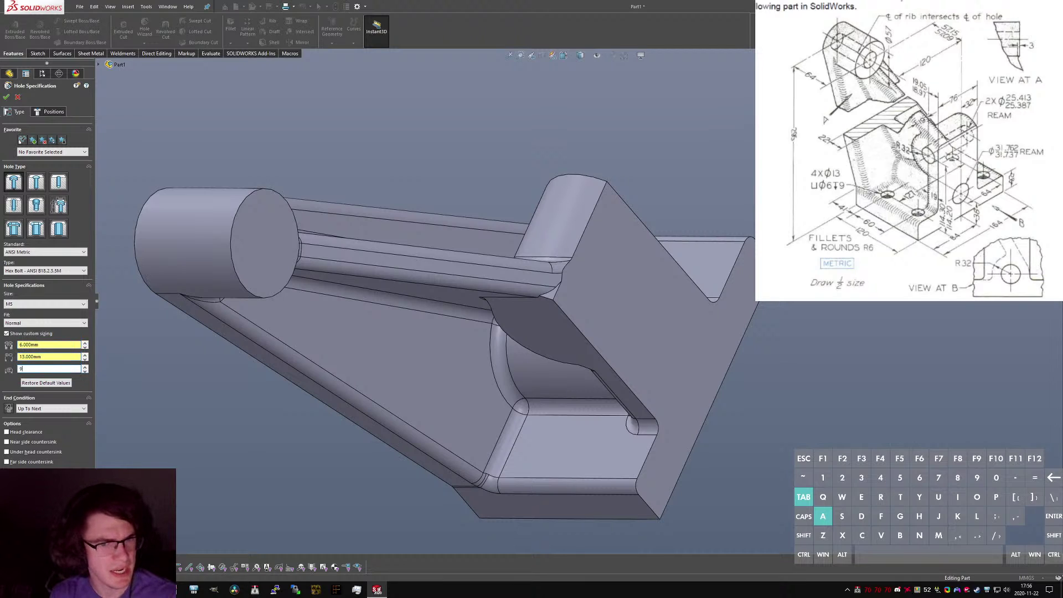
# Position the holes on the base plate's top face, sketching a layout rectangle about 64 by 118 mm across it.
pyautogui.click(54, 112)
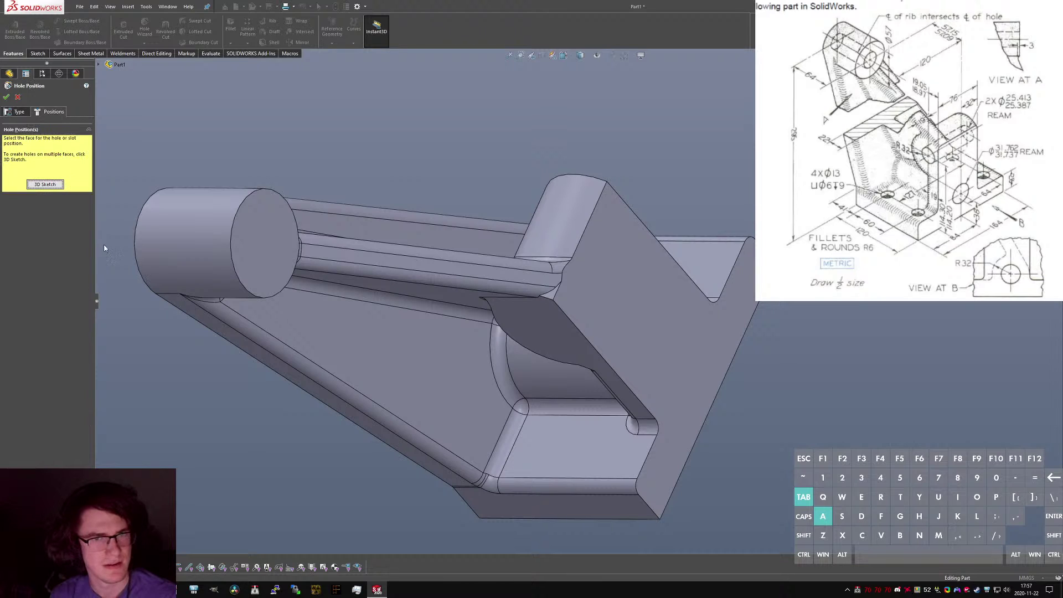
pyautogui.click(540, 459)
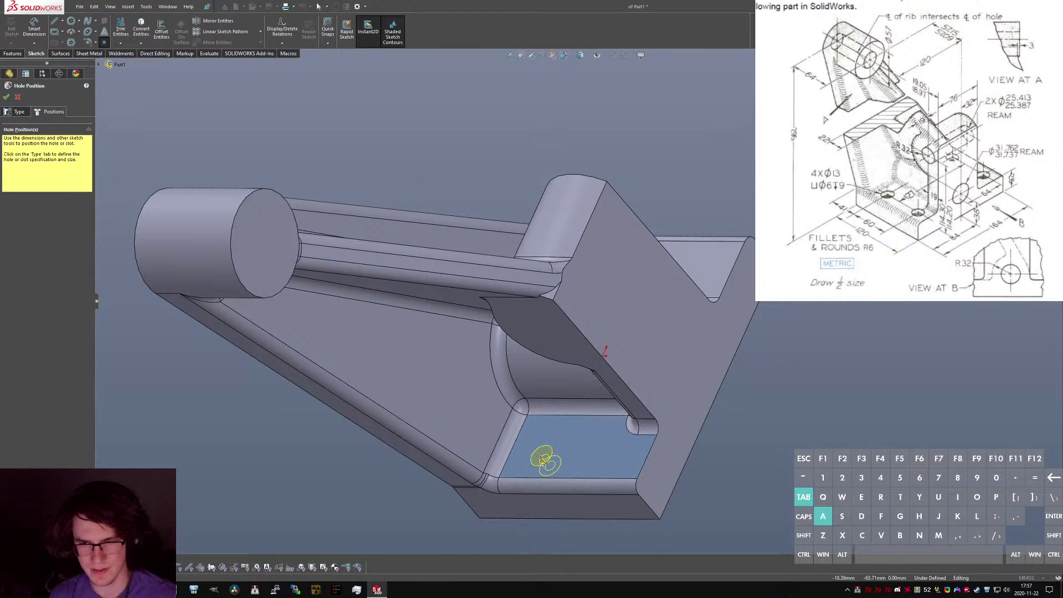
pyautogui.click(54, 32)
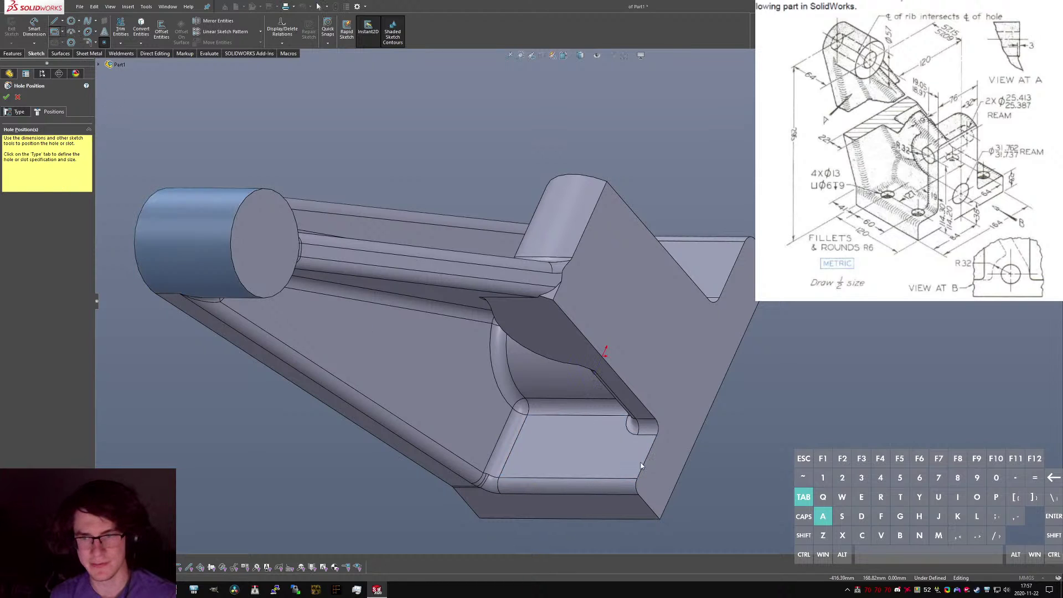
pyautogui.click(604, 273)
pyautogui.press('Escape')
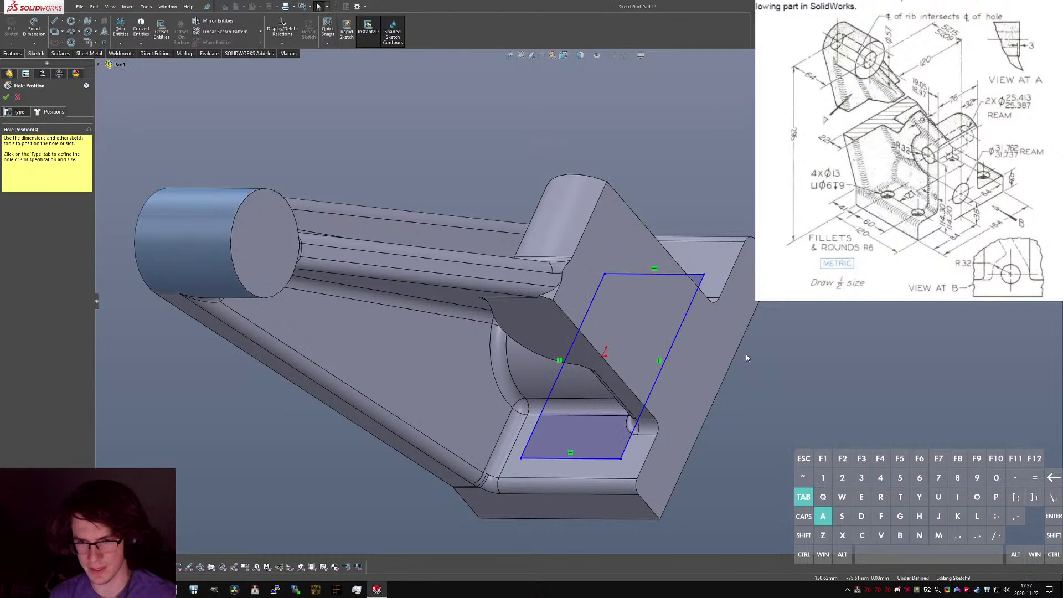
# Dimension the layout rectangle's near long side 41 mm from the base plate's edge beside the upright web.
pyautogui.press('d')
pyautogui.moveTo(489, 507); pyautogui.dragTo(534, 501, button='middle')
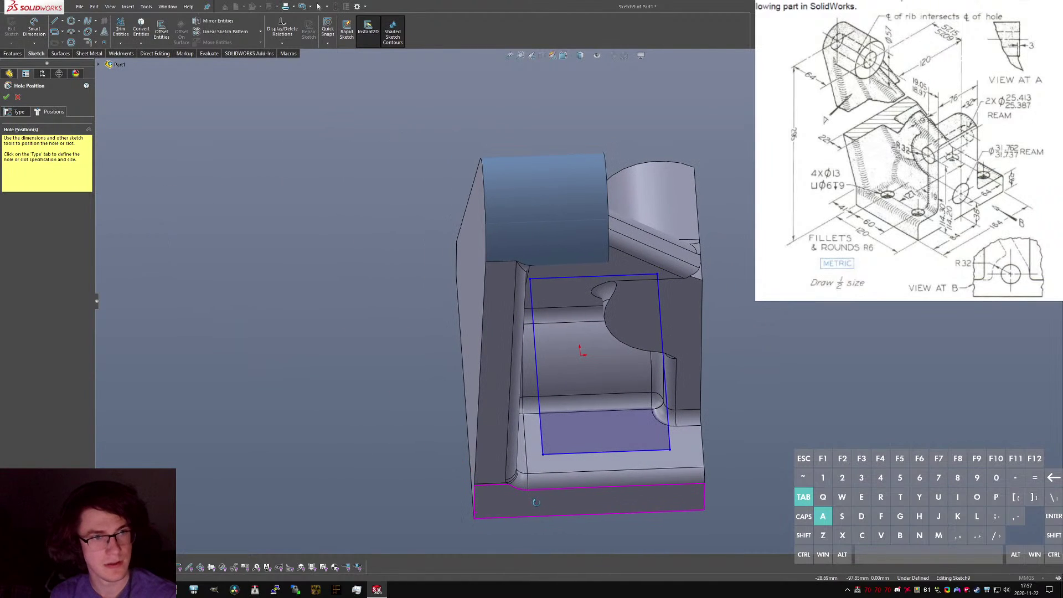
pyautogui.click(472, 512)
pyautogui.click(543, 443)
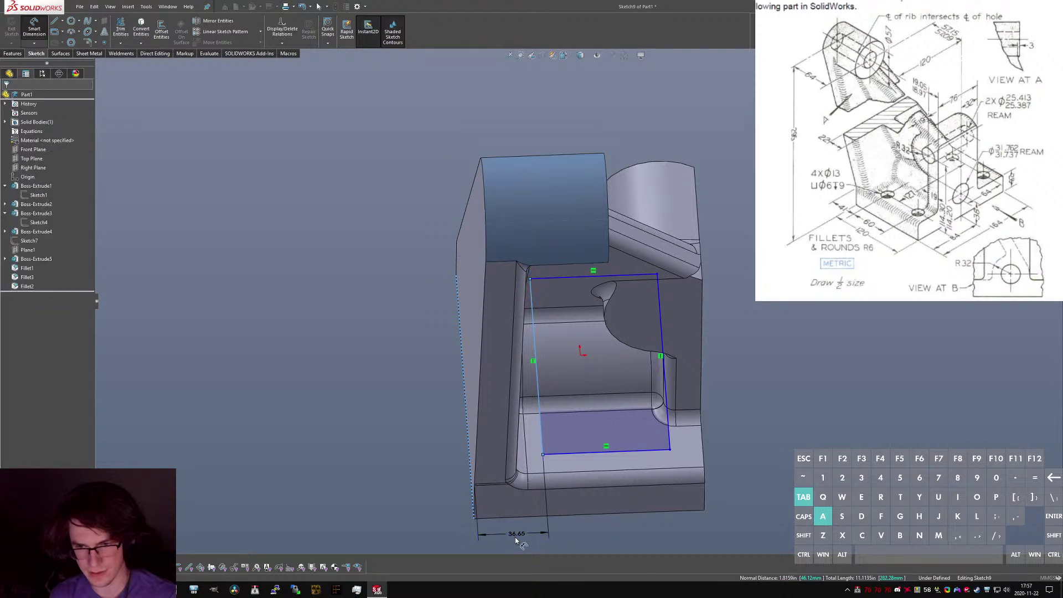
pyautogui.click(517, 540)
pyautogui.write('41')
pyautogui.press('Return')
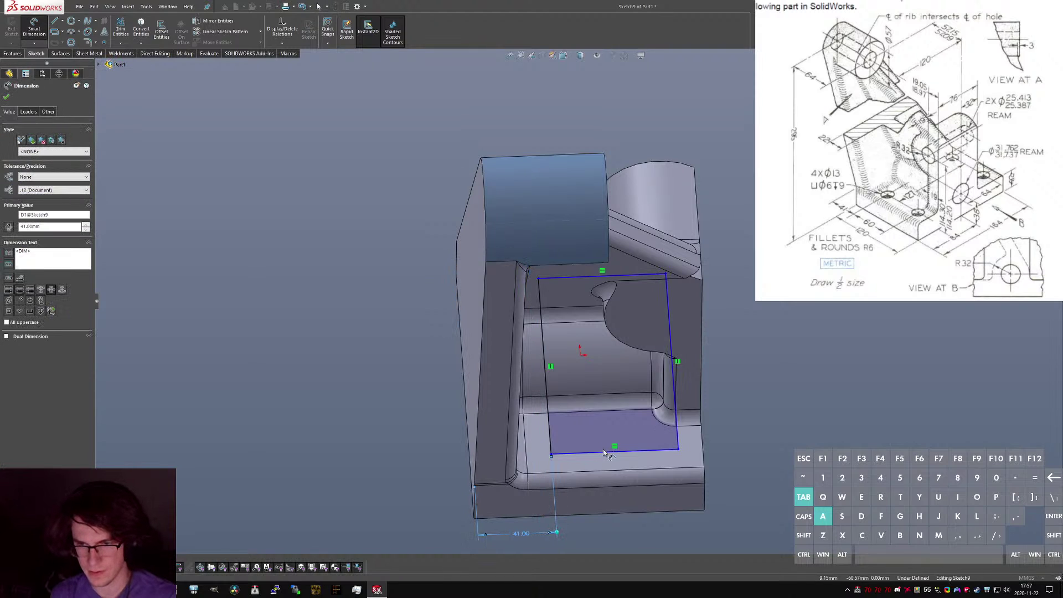
# Dimension the layout rectangle 60 mm wide and 127 mm long.
pyautogui.click(601, 455)
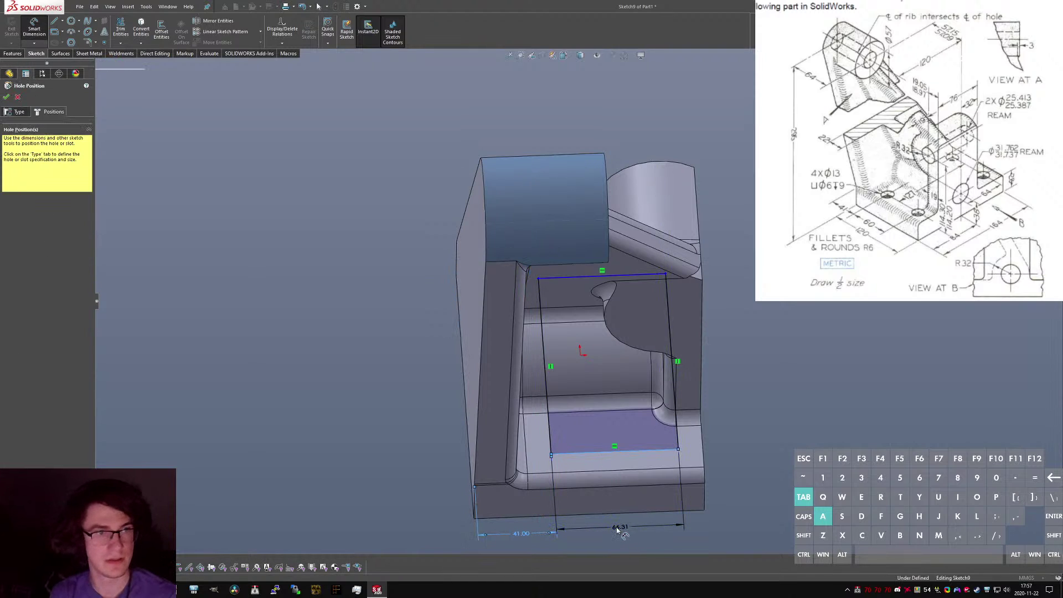
pyautogui.click(618, 530)
pyautogui.write('60')
pyautogui.press('Return')
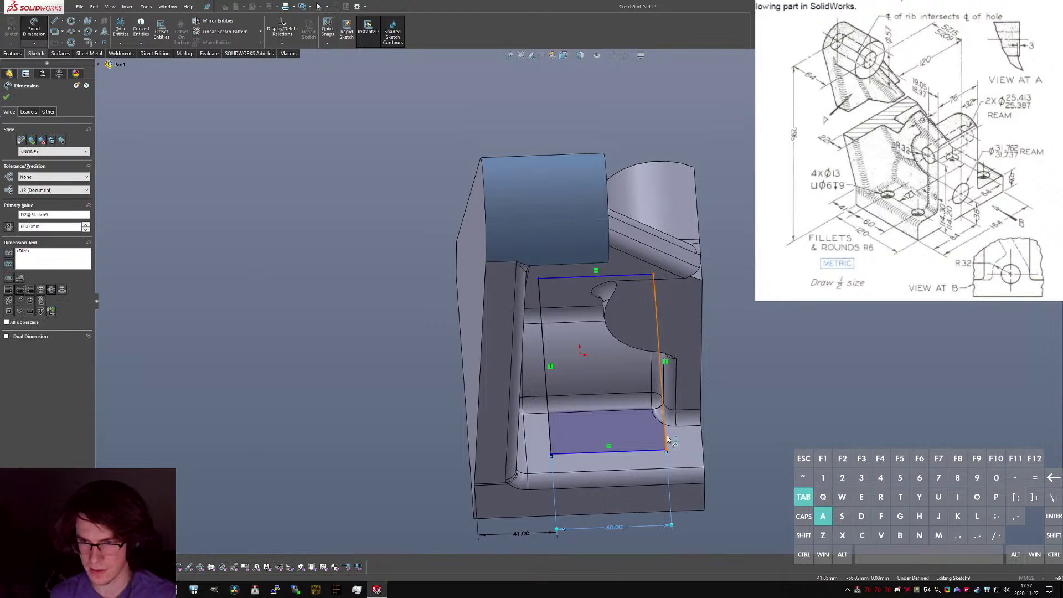
pyautogui.click(667, 439)
pyautogui.click(764, 357)
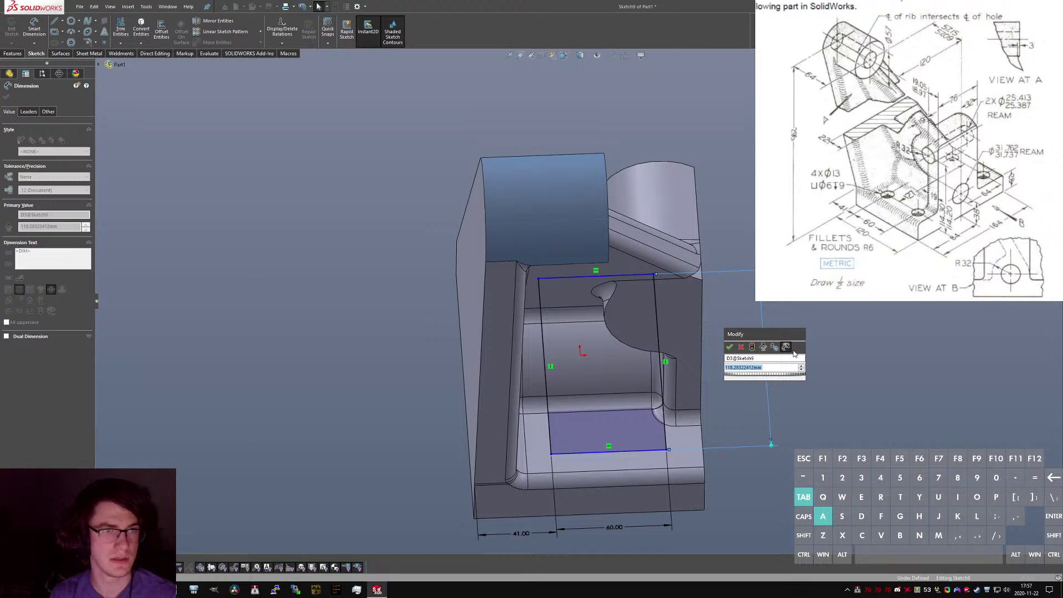
pyautogui.write('127')
pyautogui.press('Return')
# Dimension the layout rectangle's short side farther from the end cylinder 64 mm from the origin.
pyautogui.moveTo(711, 334)
pyautogui.mouseDown(button='middle')
pyautogui.moveTo(629, 274)
pyautogui.moveTo(785, 356)
pyautogui.moveTo(752, 256)
pyautogui.moveTo(755, 285)
pyautogui.mouseUp(button='middle')
pyautogui.press('Escape')
pyautogui.press('n')
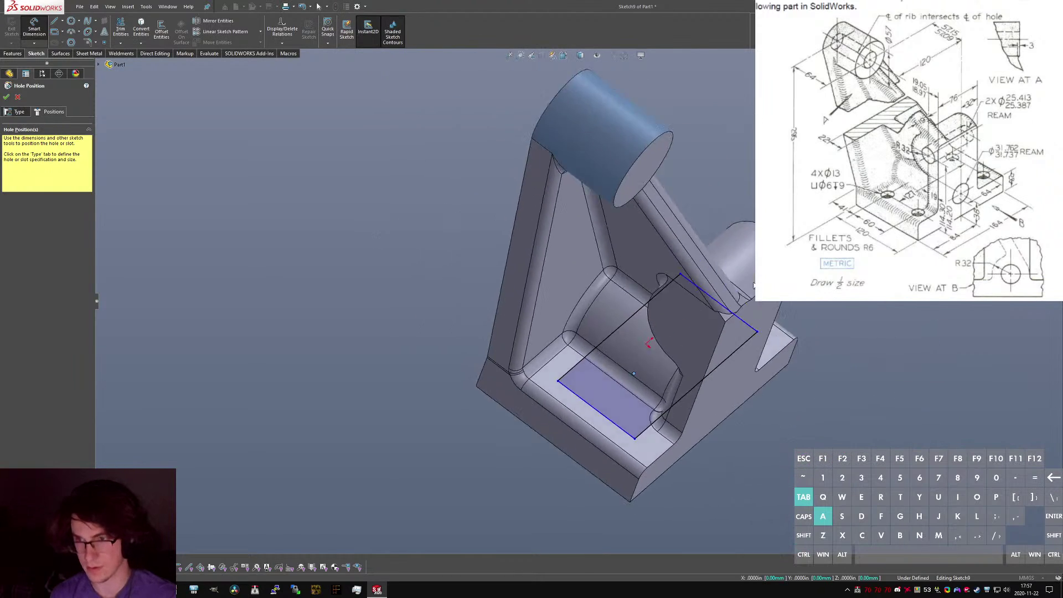
pyautogui.moveTo(653, 324); pyautogui.dragTo(586, 333, button='middle')
pyautogui.hotkey('ctrl', '5')
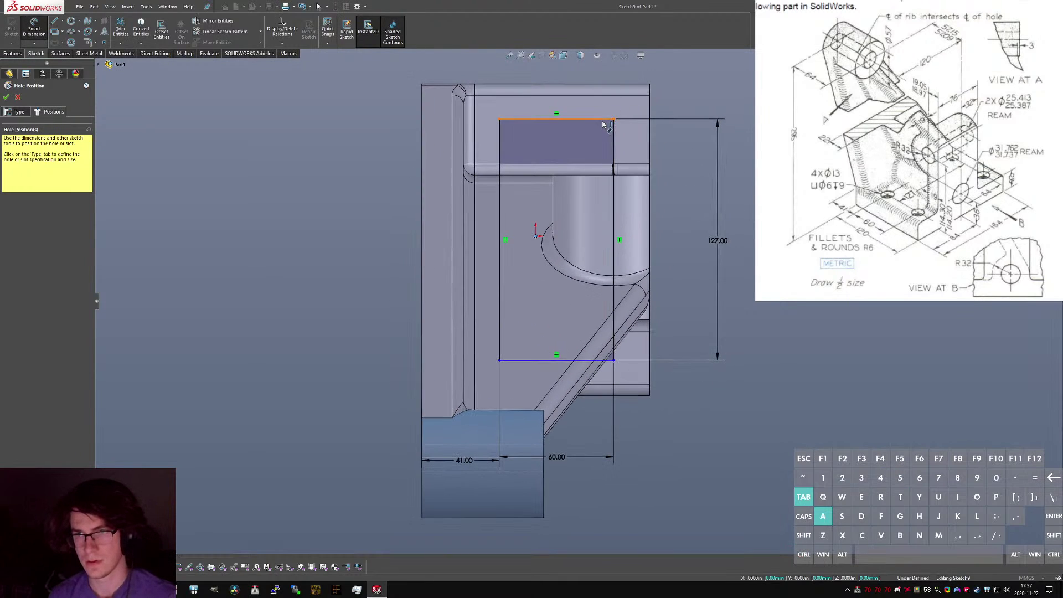
pyautogui.click(603, 123)
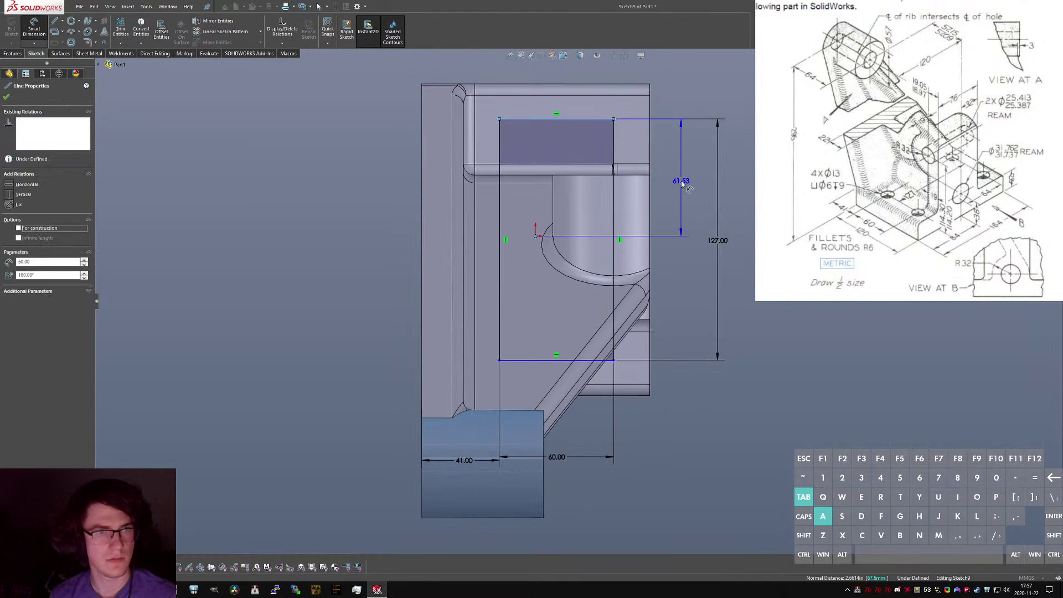
pyautogui.click(682, 184)
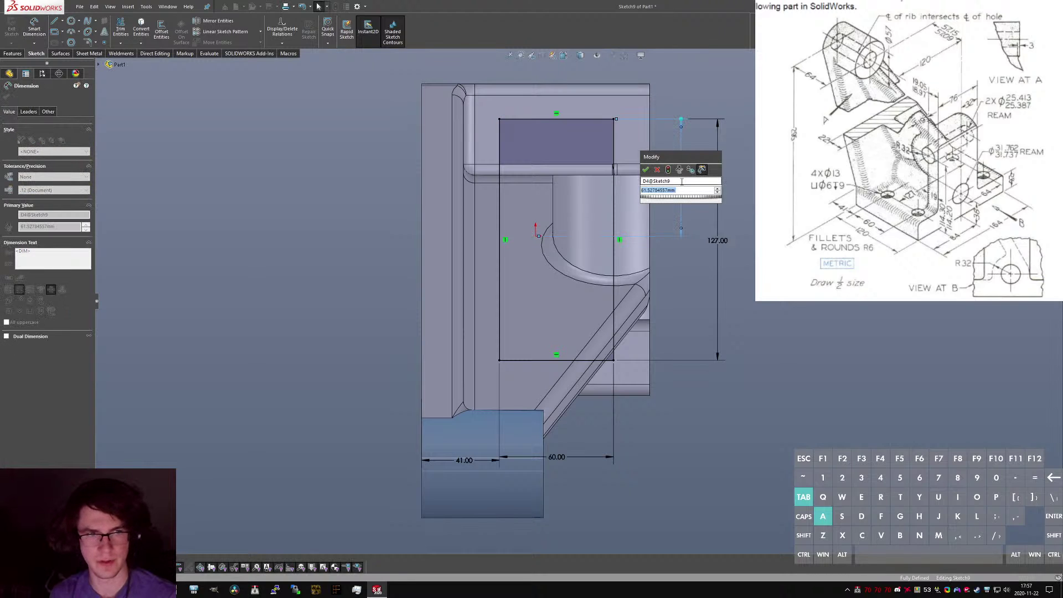
pyautogui.write('64')
pyautogui.press('Return')
pyautogui.press('Escape')
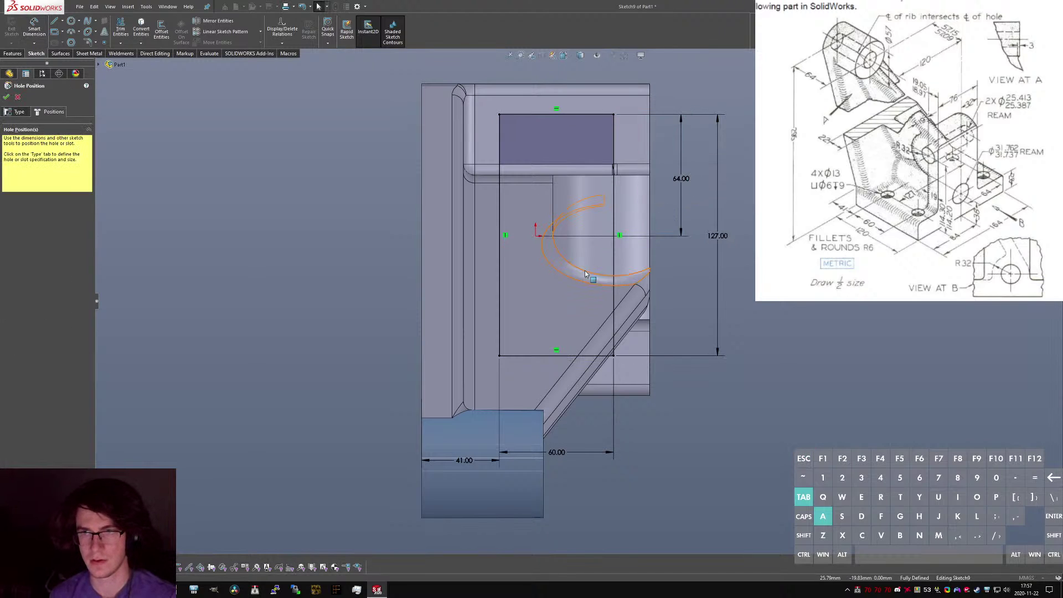
# Convert the layout rectangle's four lines to construction geometry.
pyautogui.hotkey('ctrl', 'a')
pyautogui.click(738, 228)
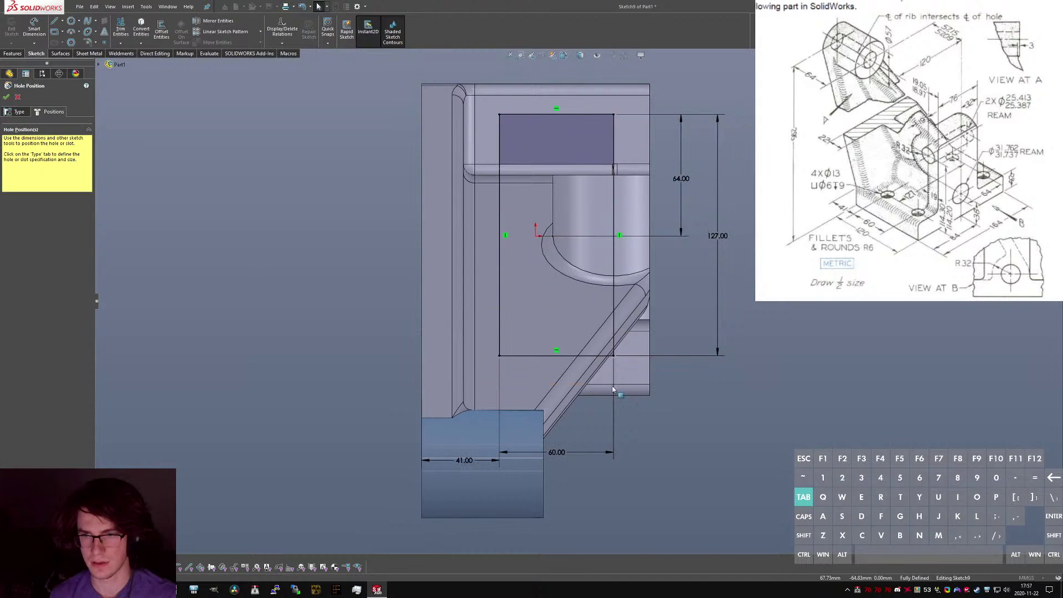
pyautogui.click(575, 144)
pyautogui.hotkey('alt', 'c')
pyautogui.click(691, 158)
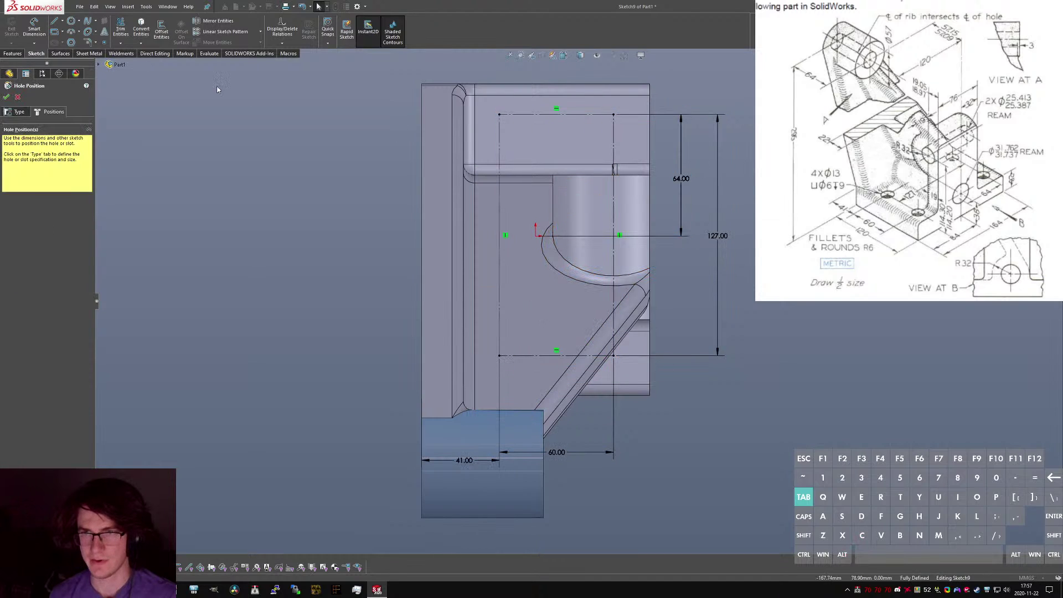
# Place a counterbored hole at each of the construction rectangle's four corners and finish the hole feature.
pyautogui.click(499, 114)
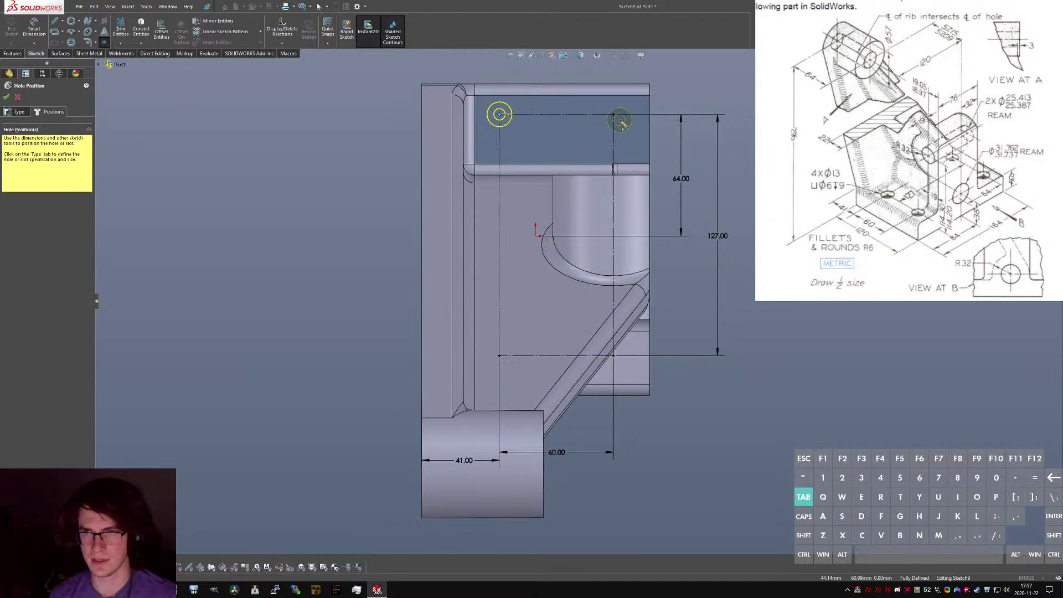
pyautogui.click(614, 114)
pyautogui.click(613, 355)
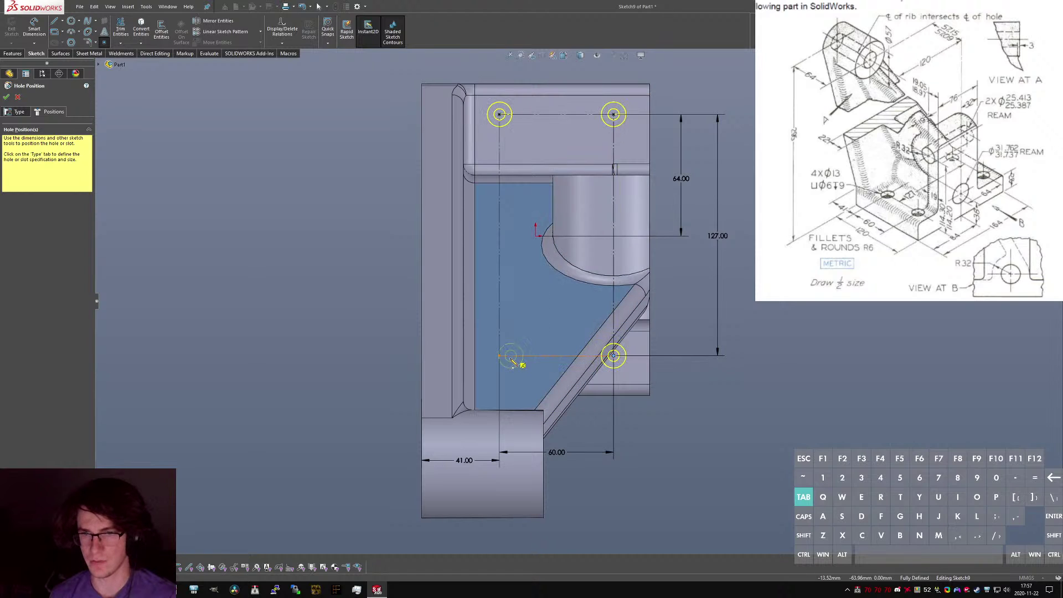
pyautogui.click(499, 354)
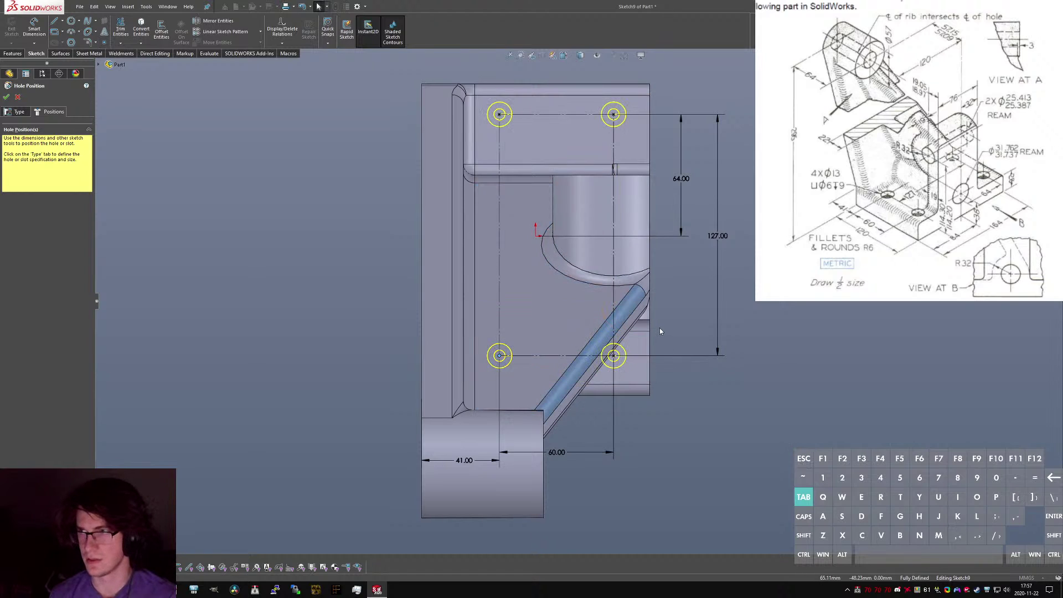
pyautogui.moveTo(551, 256); pyautogui.dragTo(402, 330, button='middle')
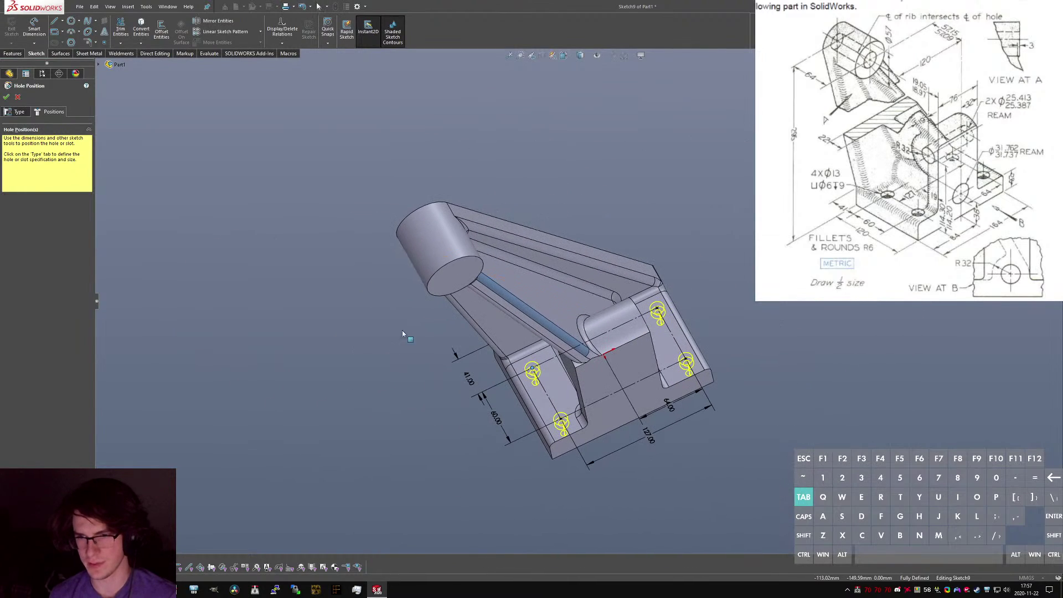
pyautogui.click(7, 97)
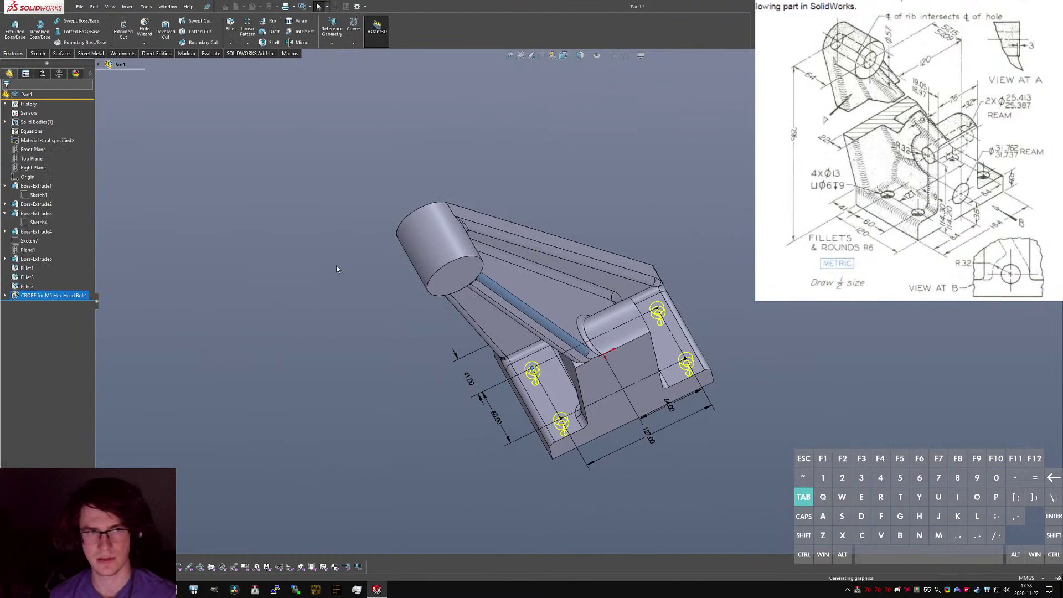
# Examine the counterbored holes in the base plate up close from several angles.
pyautogui.moveTo(400, 300); pyautogui.dragTo(424, 303, button='middle')
pyautogui.scroll(-5, 544, 363)
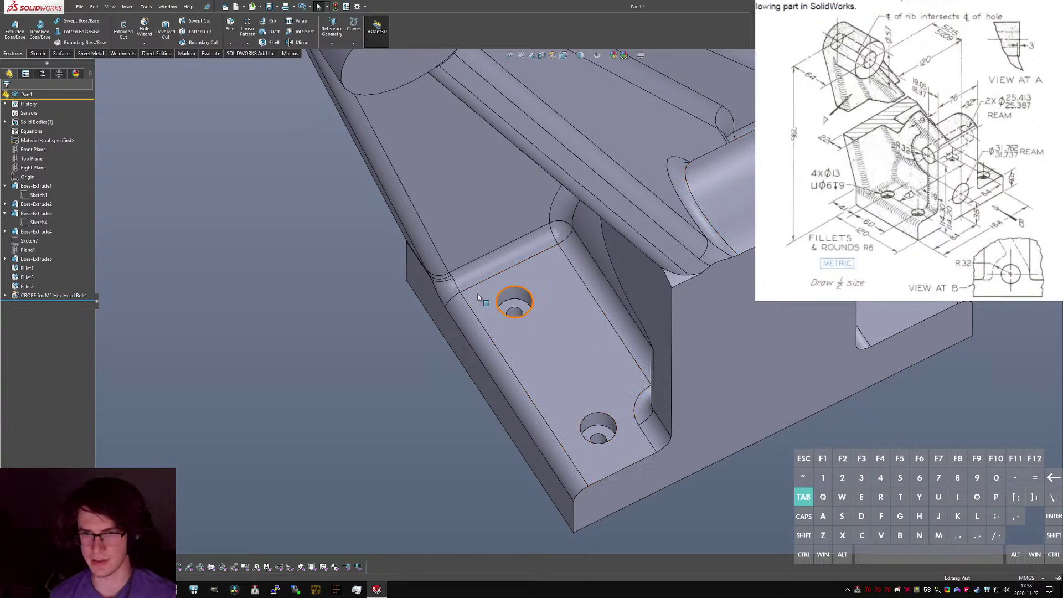
pyautogui.middleClick(544, 314)
pyautogui.moveTo(544, 315); pyautogui.dragTo(584, 329, button='middle')
pyautogui.scroll(1, 598, 342)
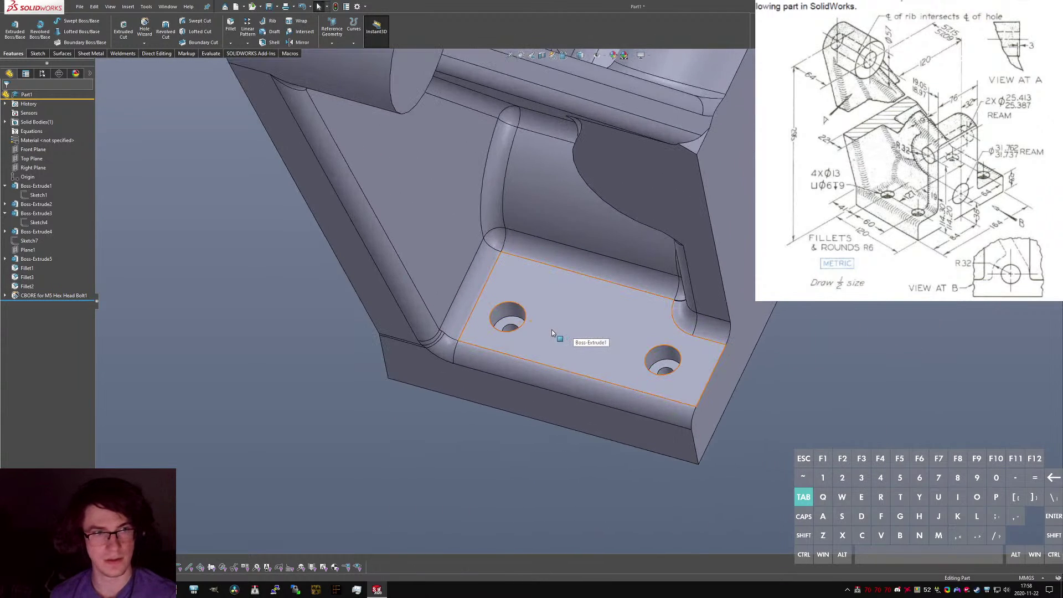
pyautogui.moveTo(534, 331); pyautogui.dragTo(515, 235, button='middle')
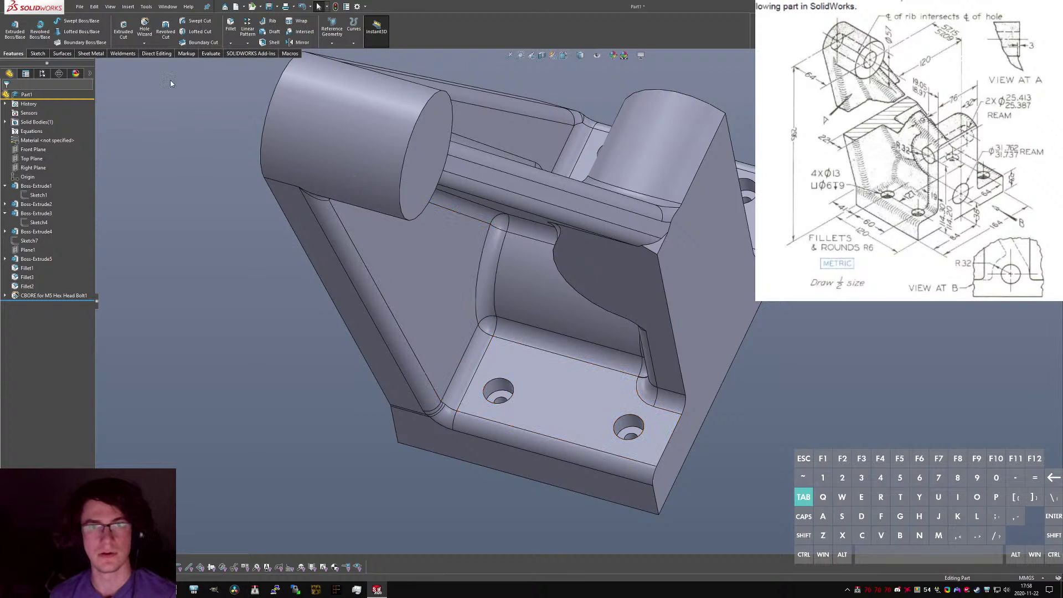
# Start another Hole Wizard feature with the plain Hole type, resetting the custom sizing to its default values.
pyautogui.click(145, 28)
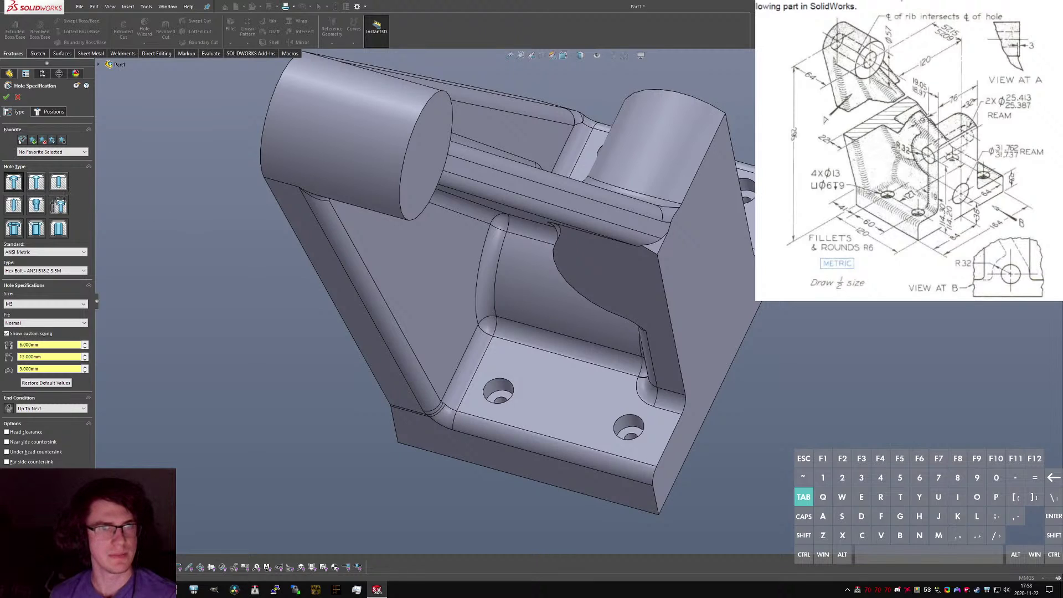
pyautogui.click(56, 186)
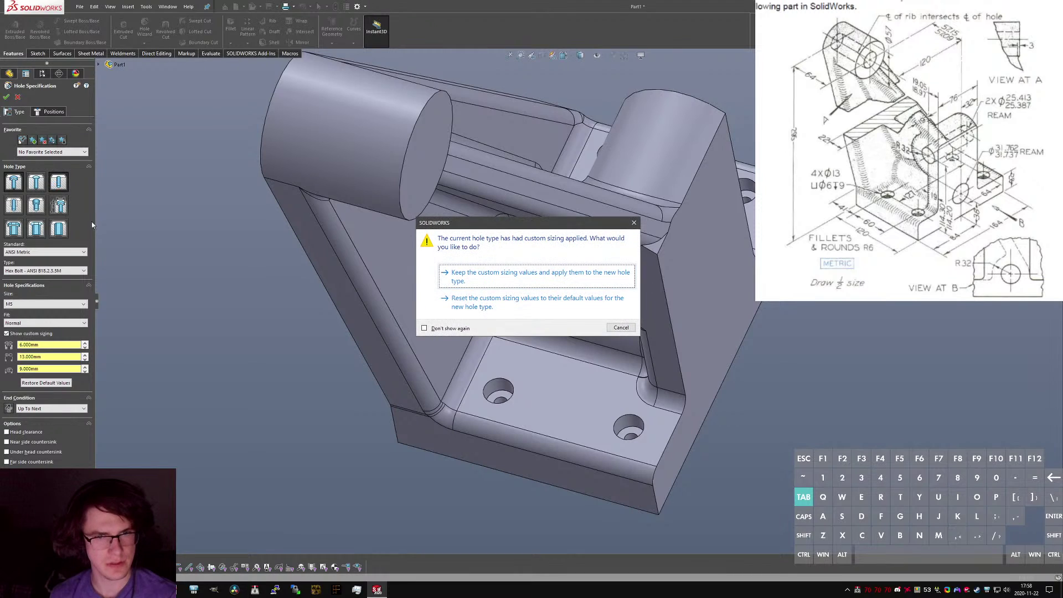
pyautogui.click(620, 328)
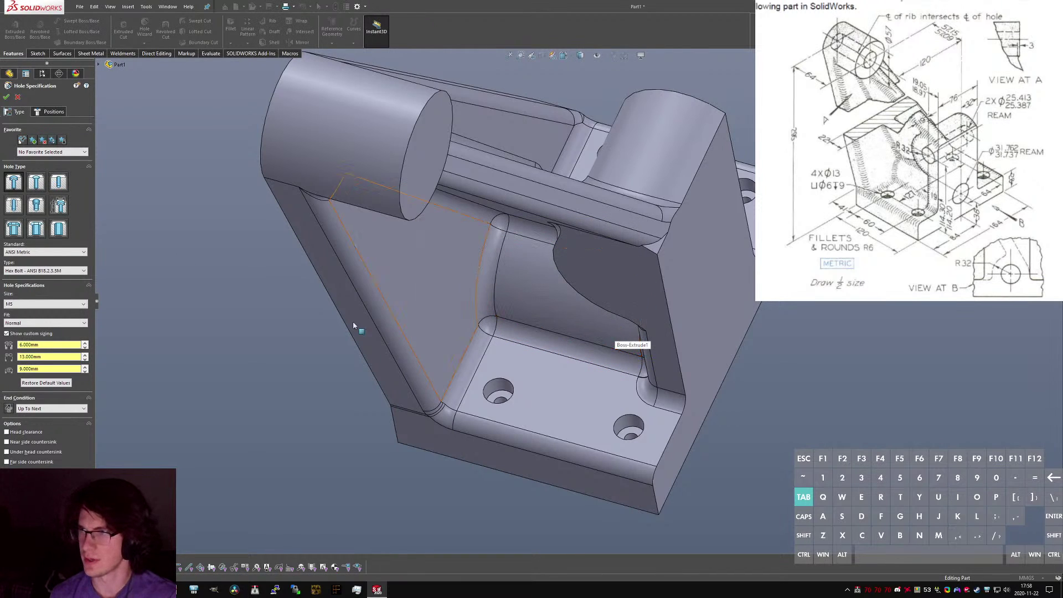
pyautogui.click(58, 182)
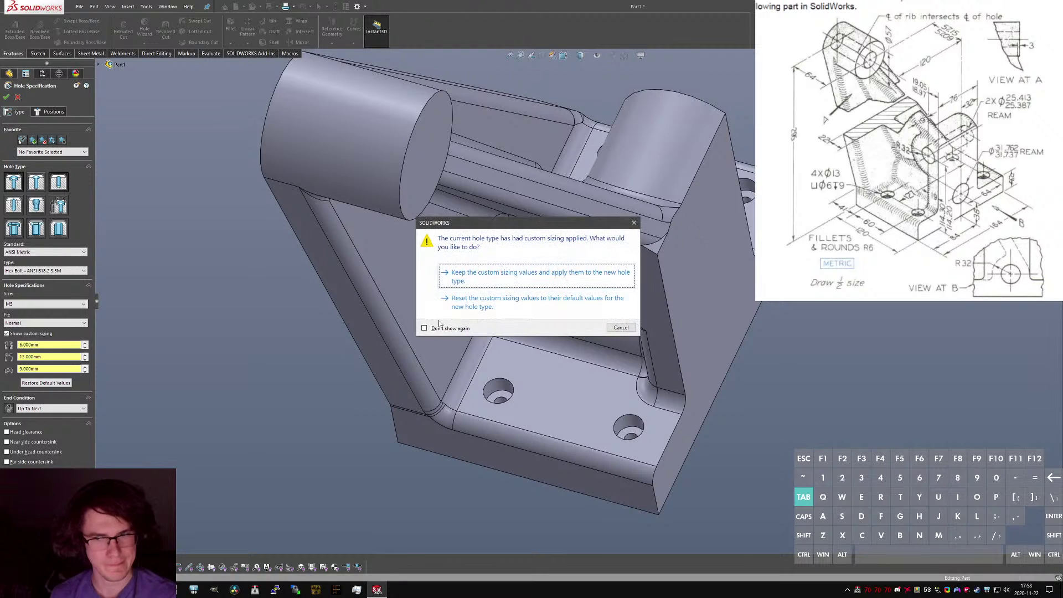
pyautogui.click(480, 314)
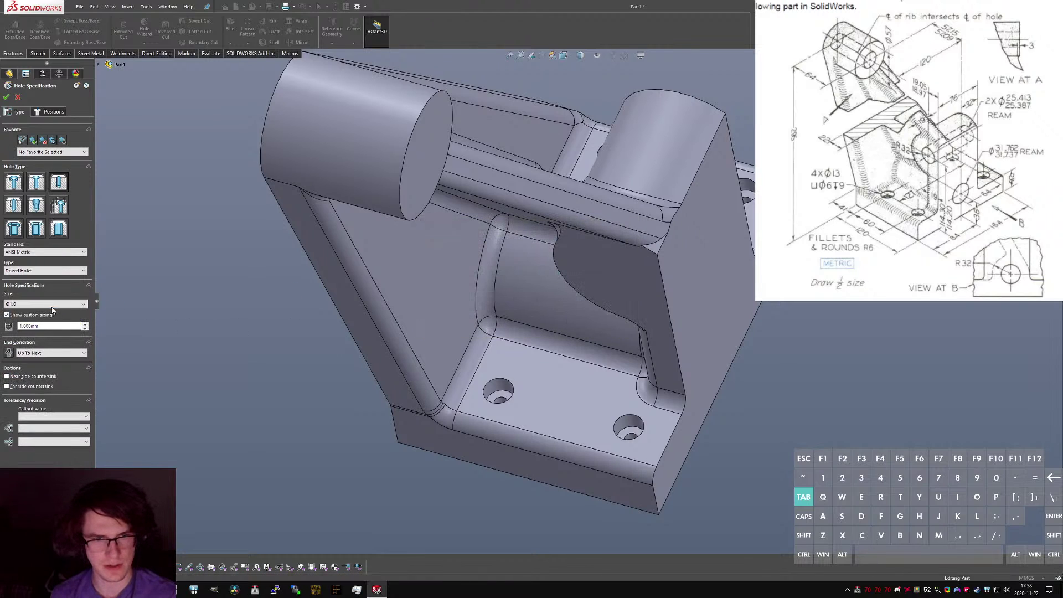
# Set the hole specification to the ANSI Inch standard, All Drill sizes, with size 1.
pyautogui.click(52, 303)
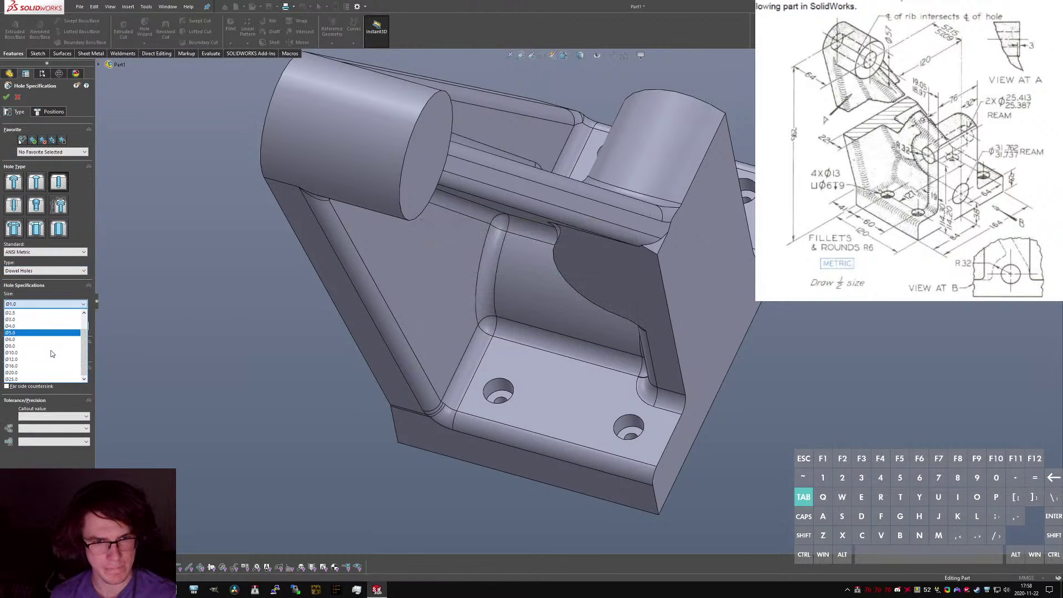
pyautogui.click(33, 379)
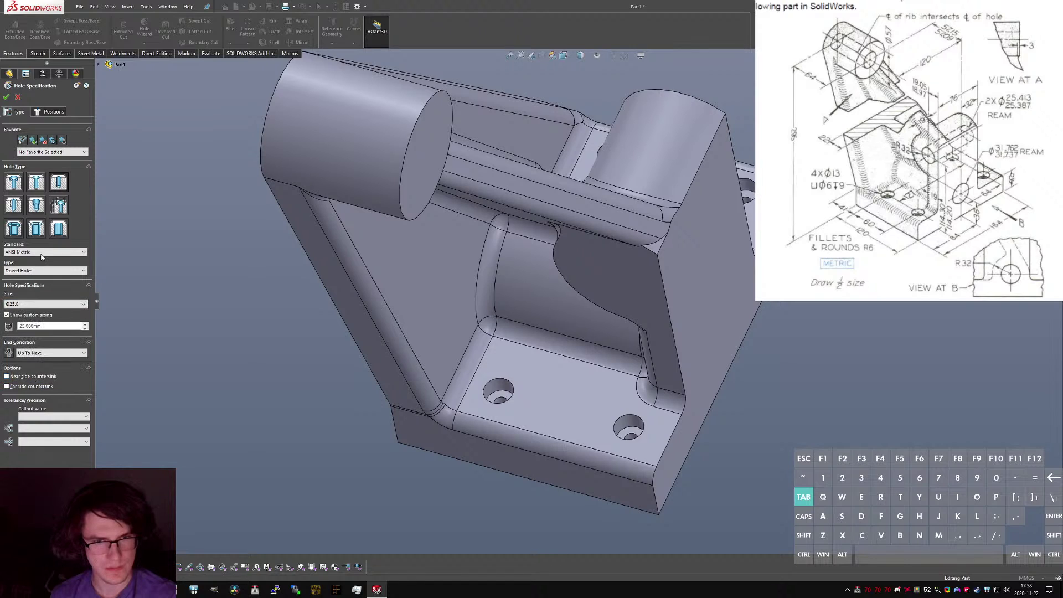
pyautogui.click(42, 252)
pyautogui.click(26, 260)
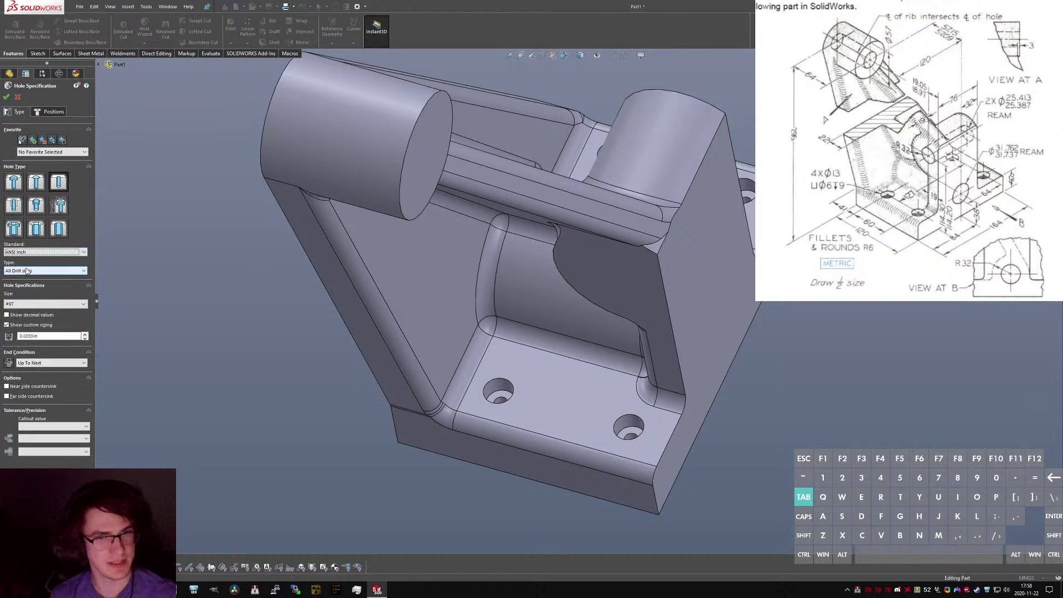
pyautogui.click(60, 304)
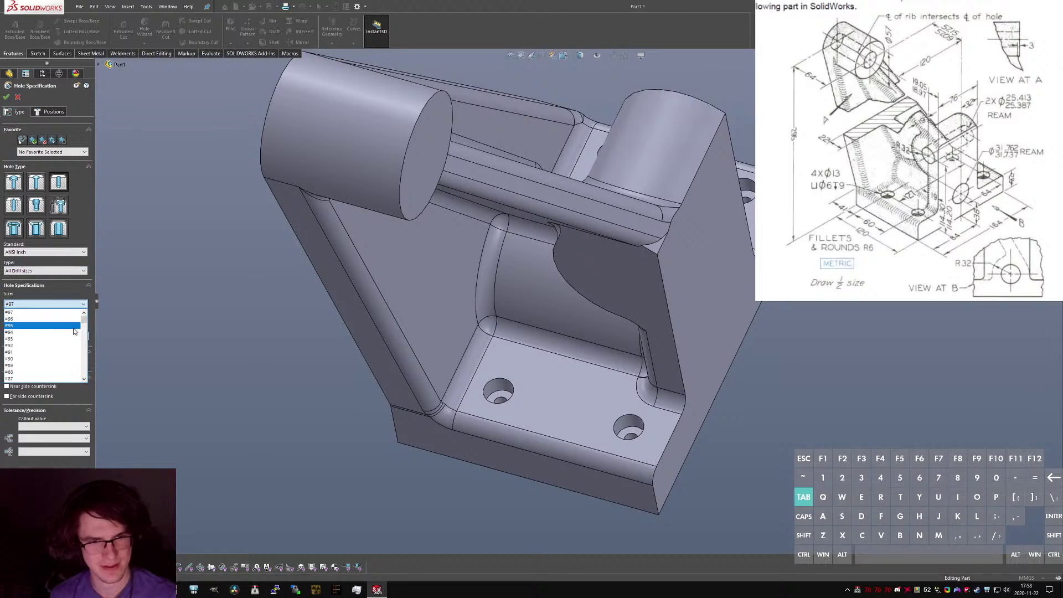
pyautogui.press('1')
pyautogui.press('1')
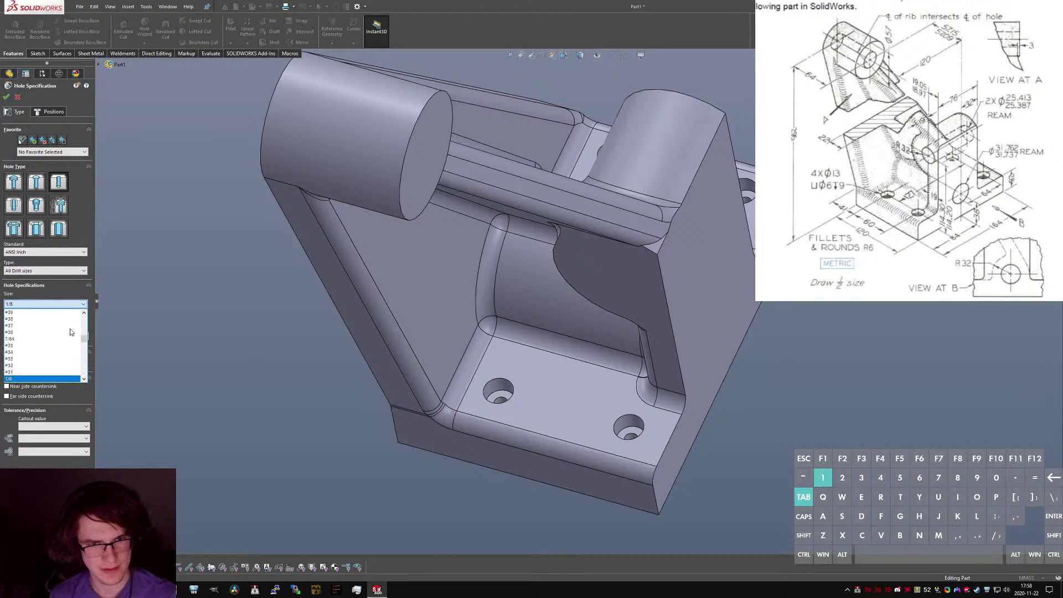
pyautogui.press('1')
pyautogui.press('1')
pyautogui.press('1')
pyautogui.press('1')
pyautogui.press('1')
pyautogui.press('1')
pyautogui.press('1')
pyautogui.press('1')
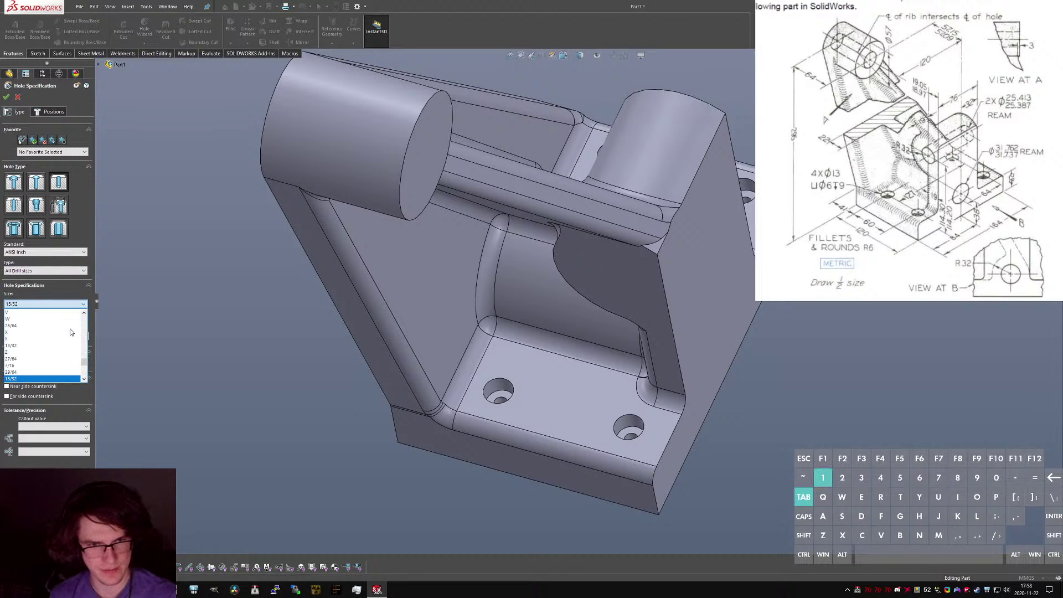
pyautogui.press('1')
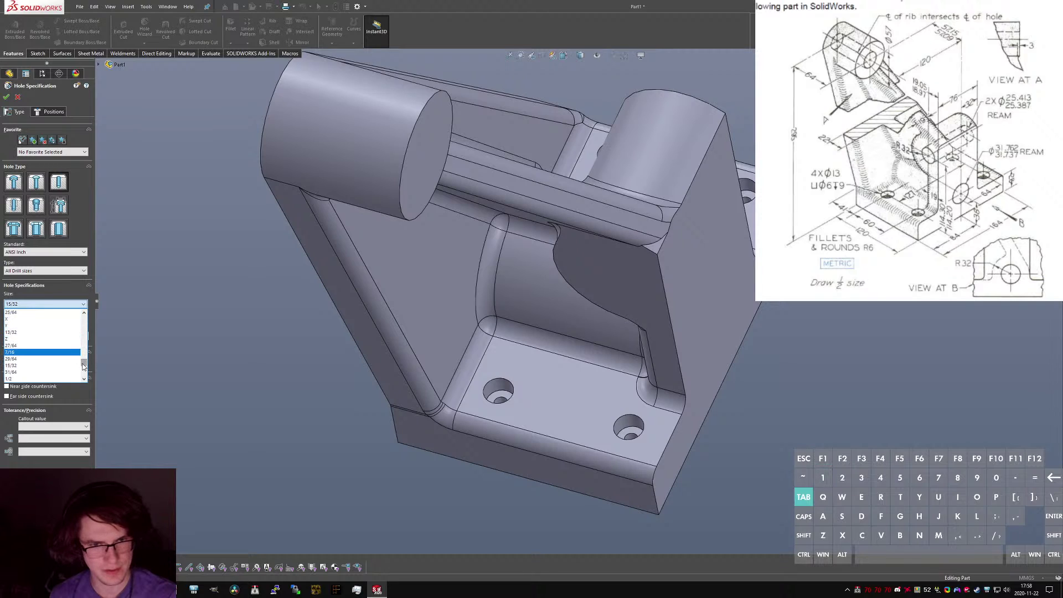
pyautogui.moveTo(83, 366); pyautogui.dragTo(84, 375)
pyautogui.click(67, 378)
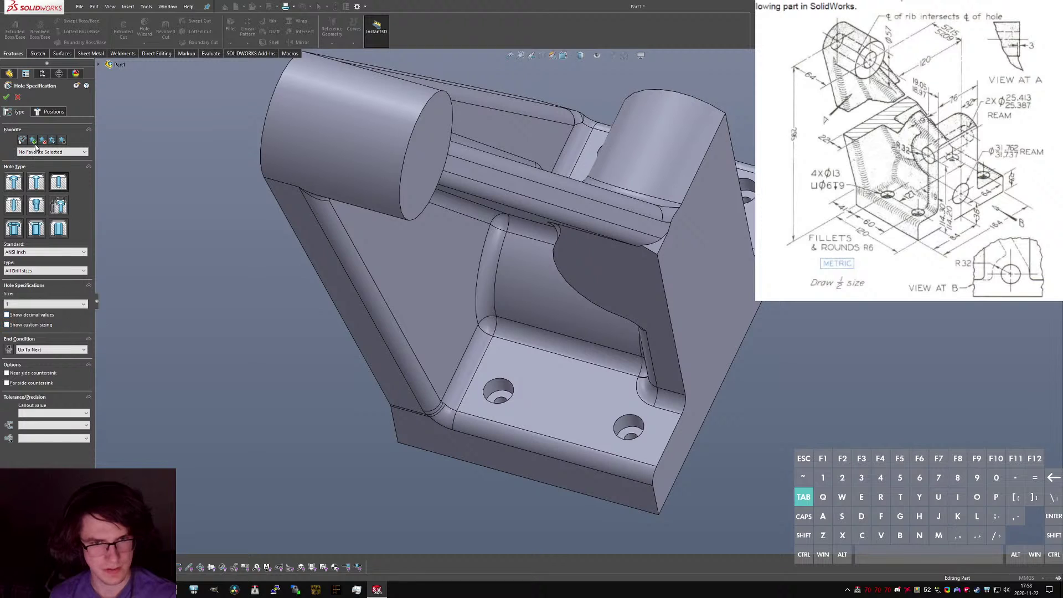
# Place a hole position at the centre of the upper cylinder's end face.
pyautogui.click(54, 111)
pyautogui.click(50, 188)
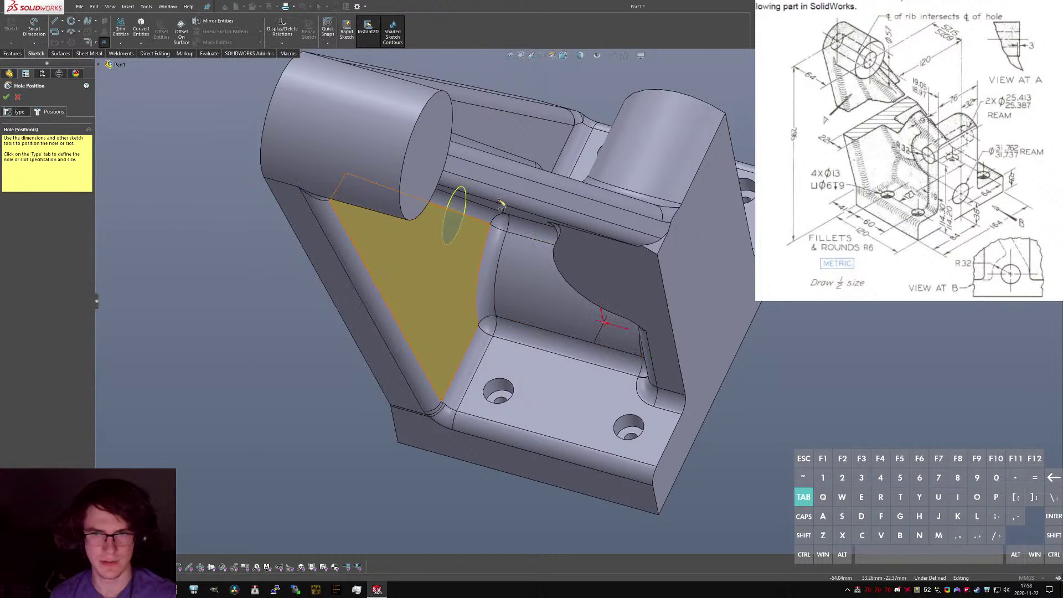
pyautogui.moveTo(411, 174); pyautogui.dragTo(381, 132, button='middle')
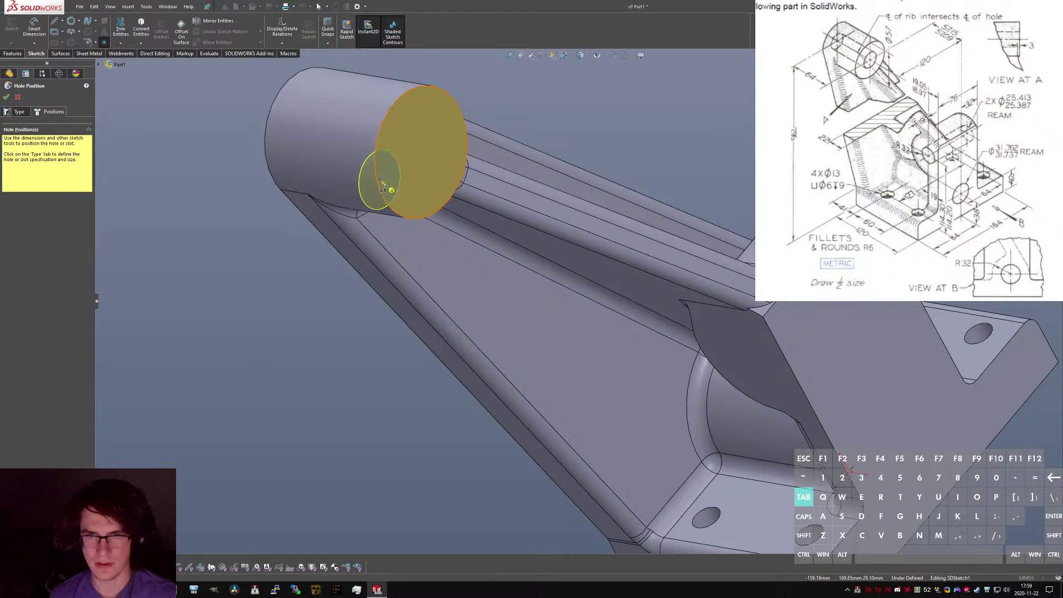
pyautogui.click(420, 152)
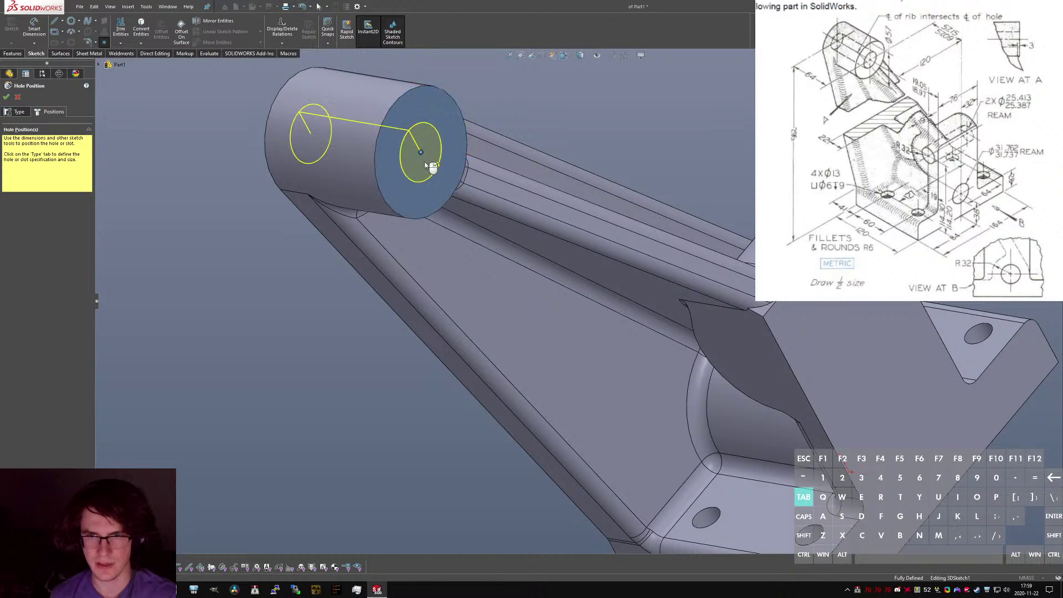
# Place a second hole at the arc centre of the lower rounded boss's inner face and finish the hole feature.
pyautogui.scroll(3, 432, 167)
pyautogui.moveTo(707, 257); pyautogui.dragTo(550, 118, button='middle')
pyautogui.scroll(-4, 739, 181)
pyautogui.scroll(-2, 739, 181)
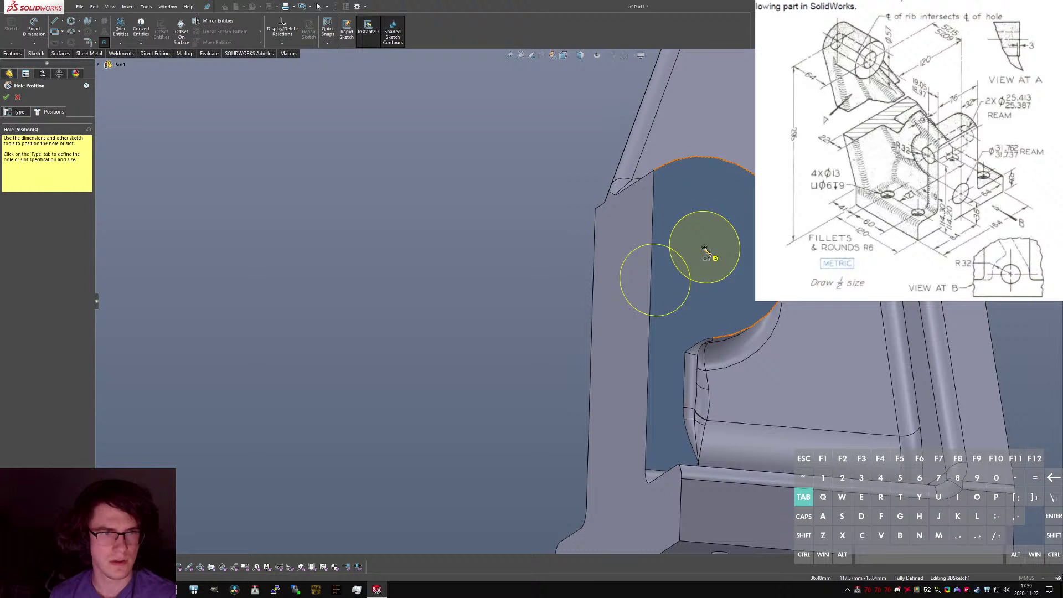
pyautogui.click(704, 247)
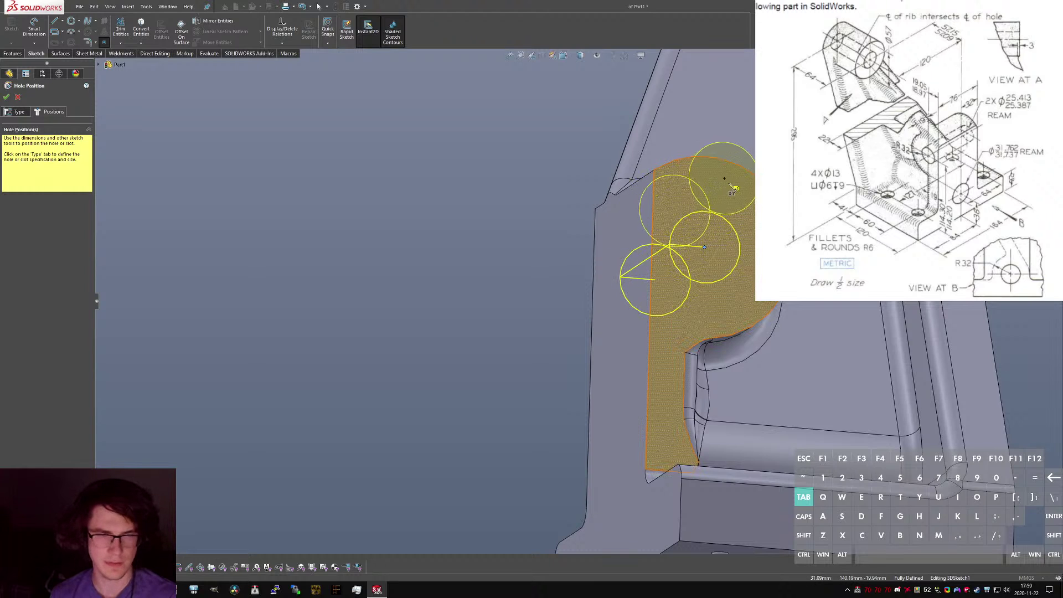
pyautogui.press('Escape')
pyautogui.hotkey('ctrl', '1')
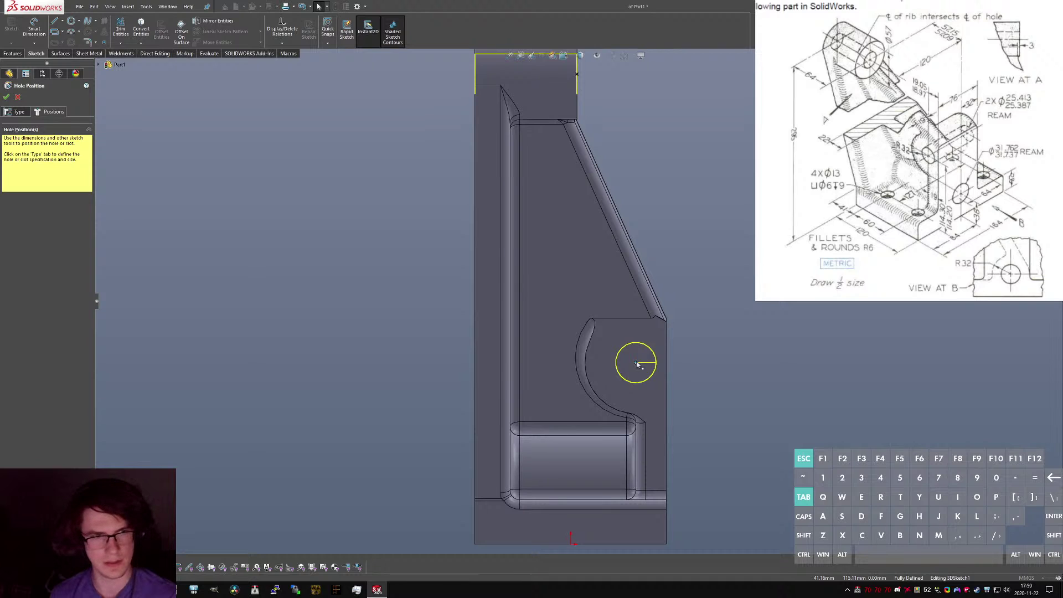
pyautogui.moveTo(636, 364)
pyautogui.mouseDown(button='middle')
pyautogui.moveTo(662, 334)
pyautogui.moveTo(649, 347)
pyautogui.mouseUp(button='middle')
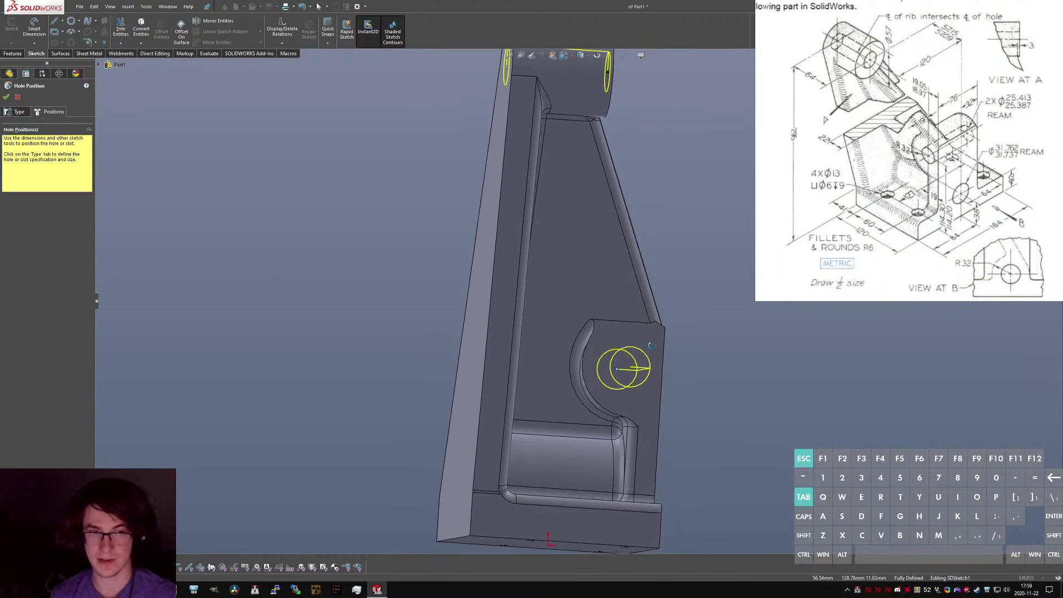
pyautogui.click(6, 98)
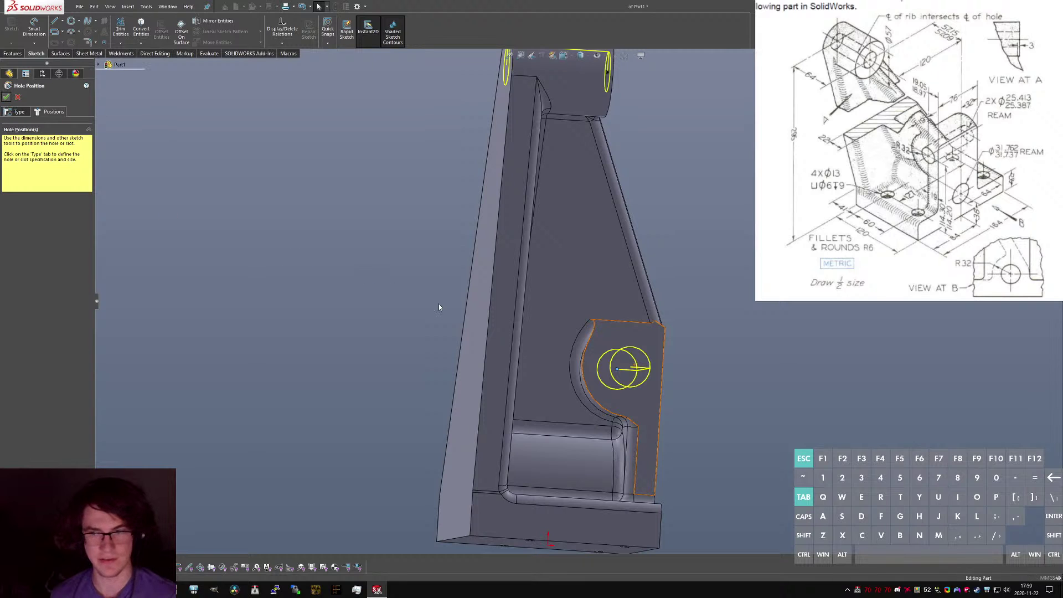
# Reorder the counterbore and 1-inch hole features to directly after Boss-Extrude5, ahead of the three fillets.
pyautogui.moveTo(495, 304); pyautogui.dragTo(582, 403, button='middle')
pyautogui.scroll(-5, 582, 404)
pyautogui.moveTo(532, 354); pyautogui.dragTo(569, 337, button='middle')
pyautogui.moveTo(54, 295); pyautogui.dragTo(16, 259)
pyautogui.moveTo(41, 306); pyautogui.dragTo(25, 299)
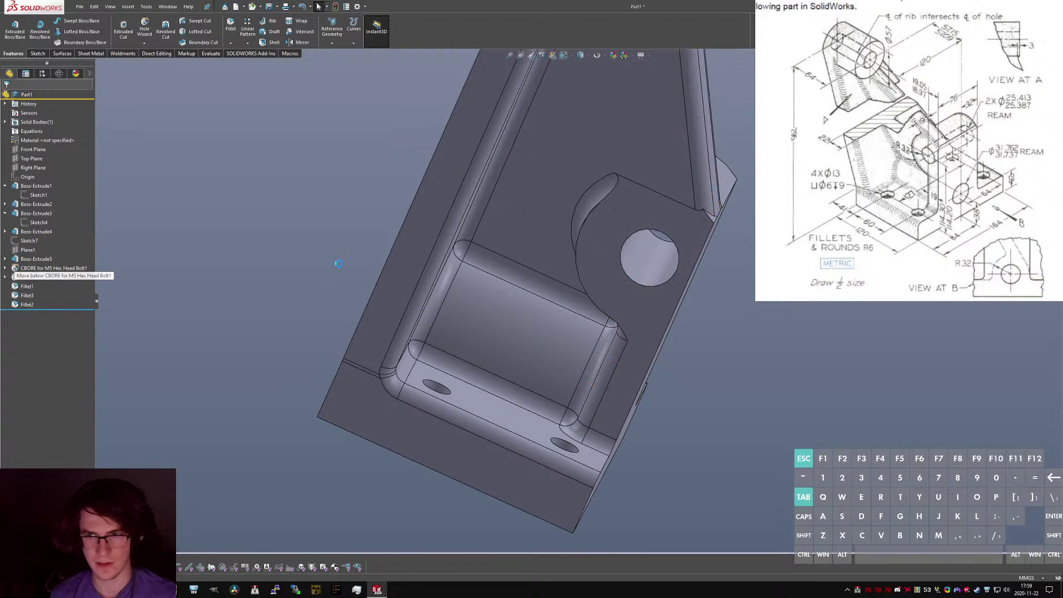
# Roll the model back to directly after the 1-inch hole feature so that all fillets are suppressed.
pyautogui.scroll(3, 335, 263)
pyautogui.moveTo(334, 264); pyautogui.dragTo(555, 237, button='middle')
pyautogui.scroll(-4, 555, 237)
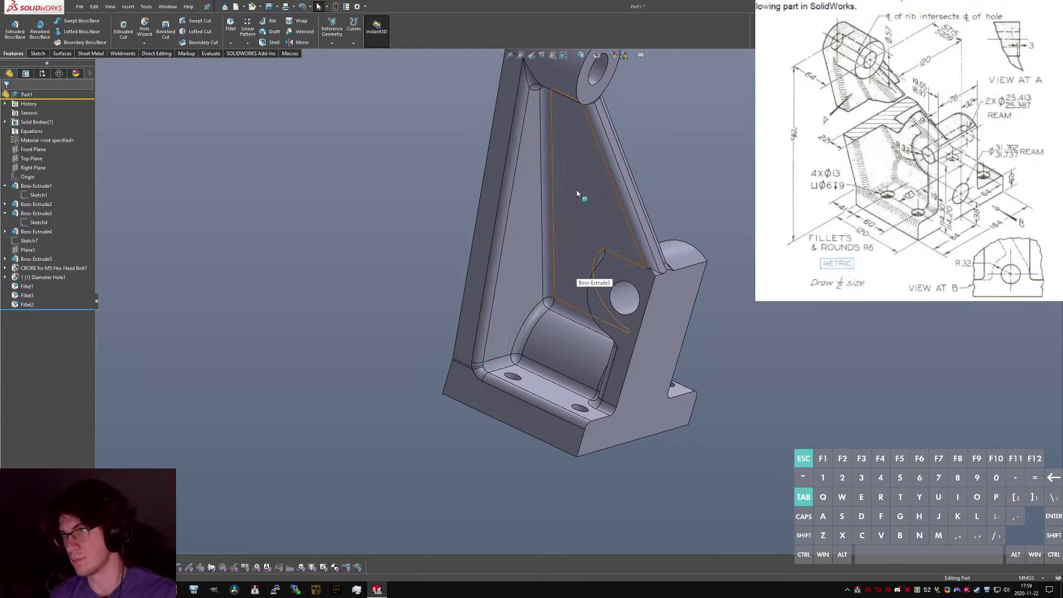
pyautogui.moveTo(57, 309); pyautogui.dragTo(33, 280)
pyautogui.click(33, 280)
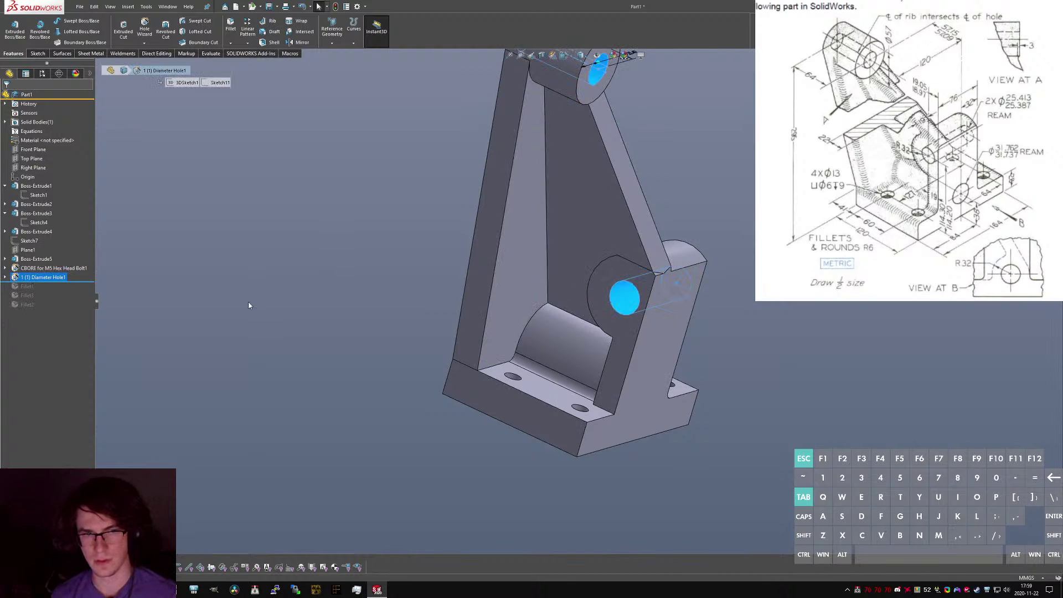
# Examine the through holes and the R32 cylindrical body above the base plate from several angles.
pyautogui.scroll(-3, 646, 328)
pyautogui.moveTo(646, 328); pyautogui.dragTo(588, 280, button='middle')
pyautogui.scroll(3, 567, 260)
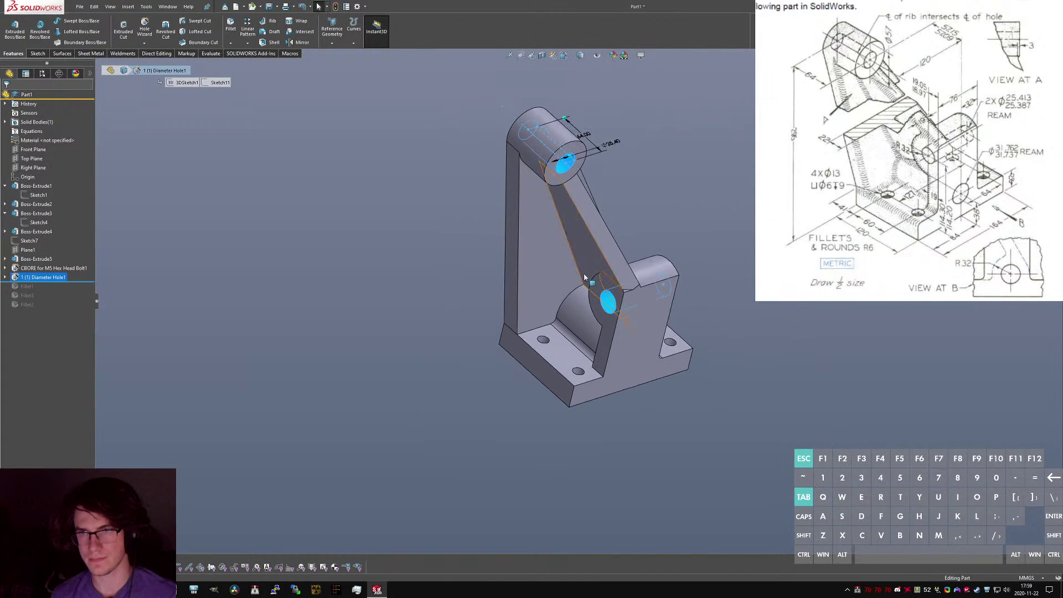
pyautogui.click(714, 301)
pyautogui.scroll(-3, 563, 327)
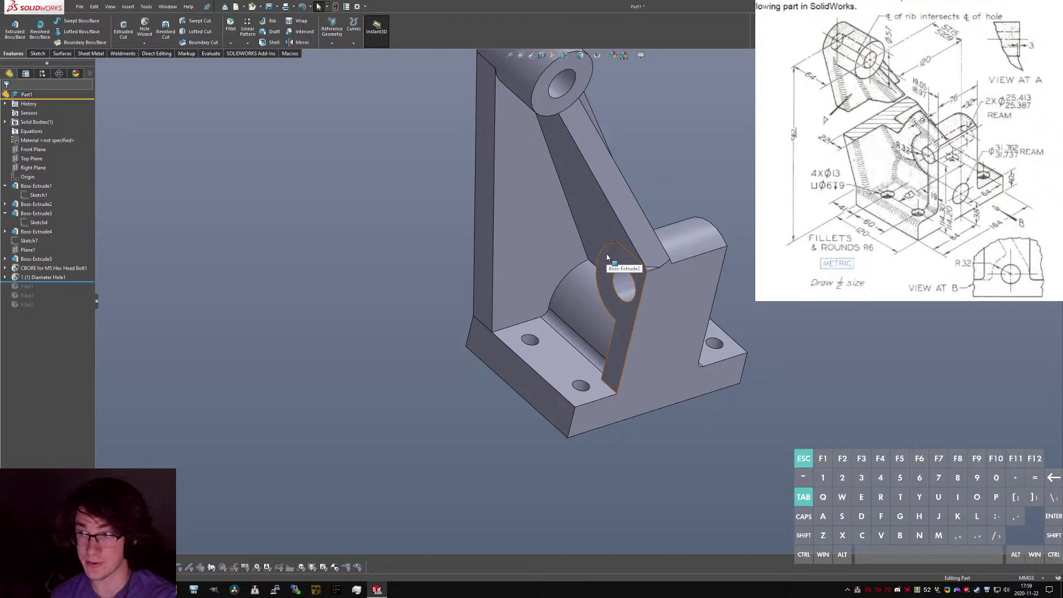
pyautogui.scroll(-4, 580, 323)
pyautogui.click(576, 287)
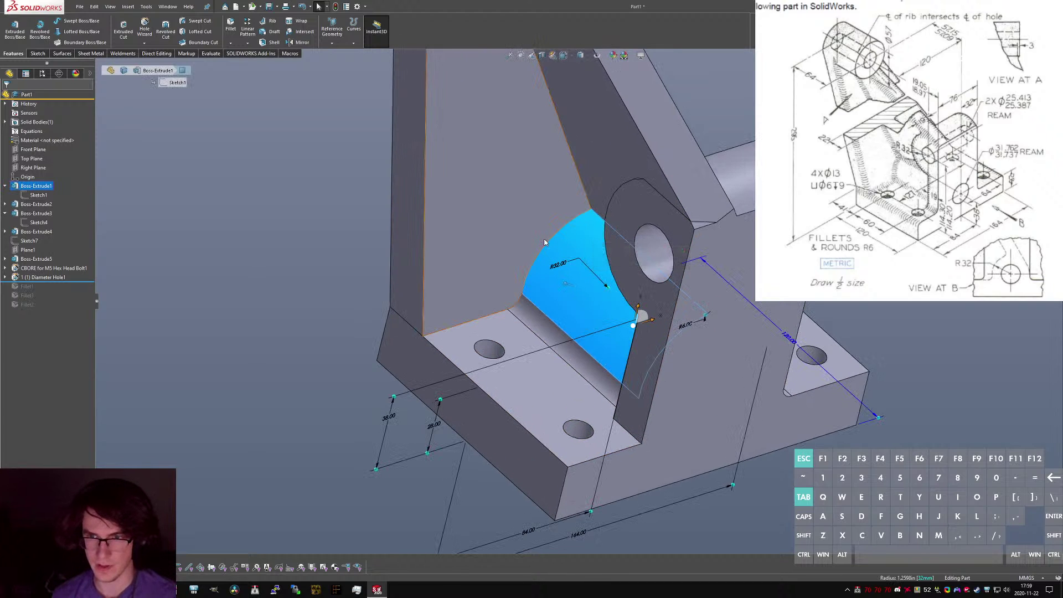
pyautogui.moveTo(576, 287); pyautogui.dragTo(670, 339, button='middle')
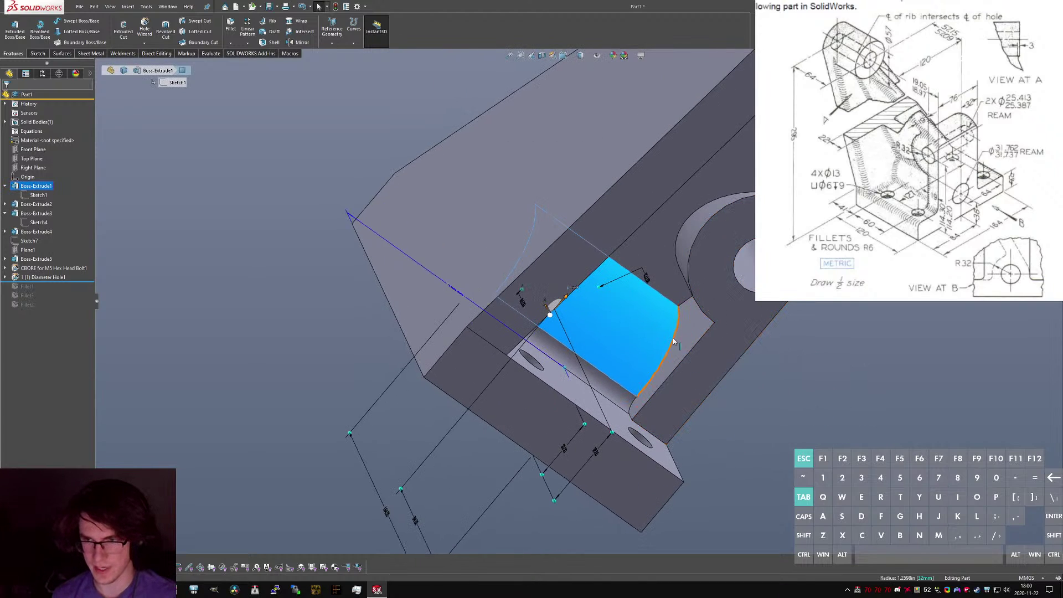
pyautogui.click(671, 339)
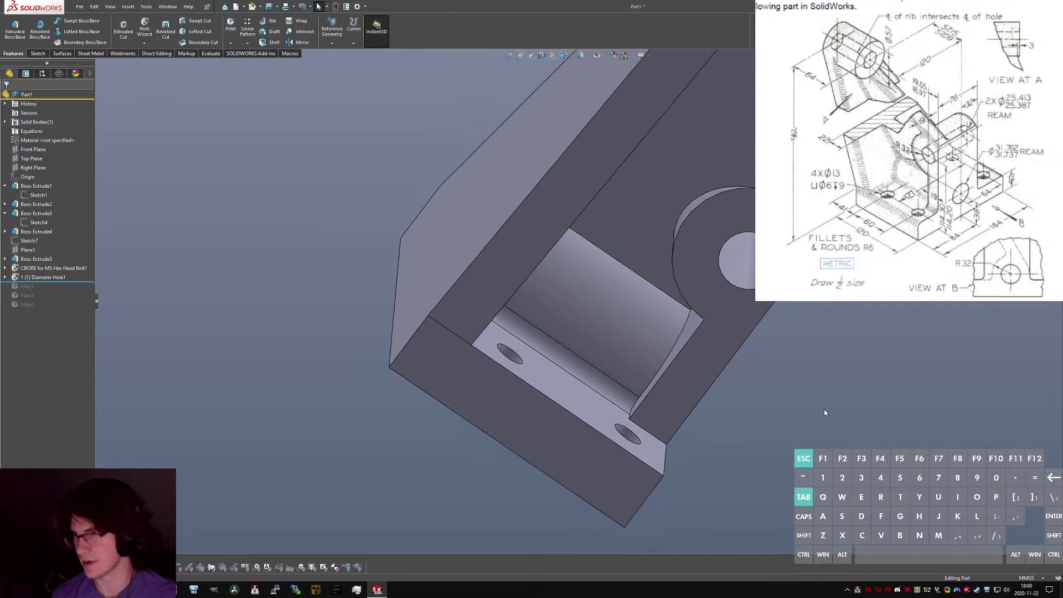
pyautogui.moveTo(596, 311); pyautogui.dragTo(203, 99, button='middle')
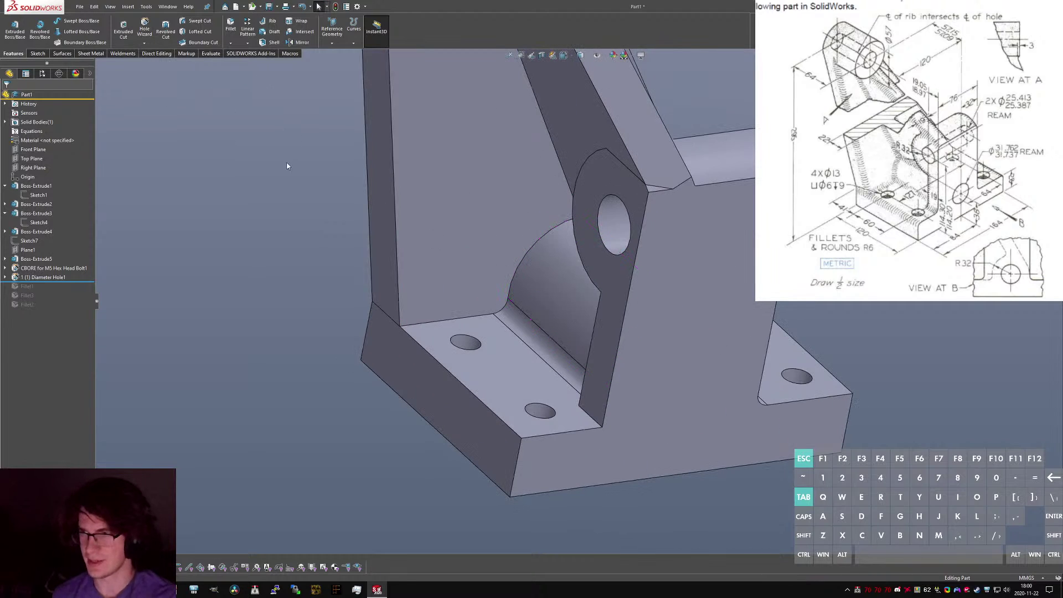
# Start another Hole Wizard feature, then calculate (31.762mm+31.737mm)/2 in inches in a Chrome window and close it.
pyautogui.click(42, 53)
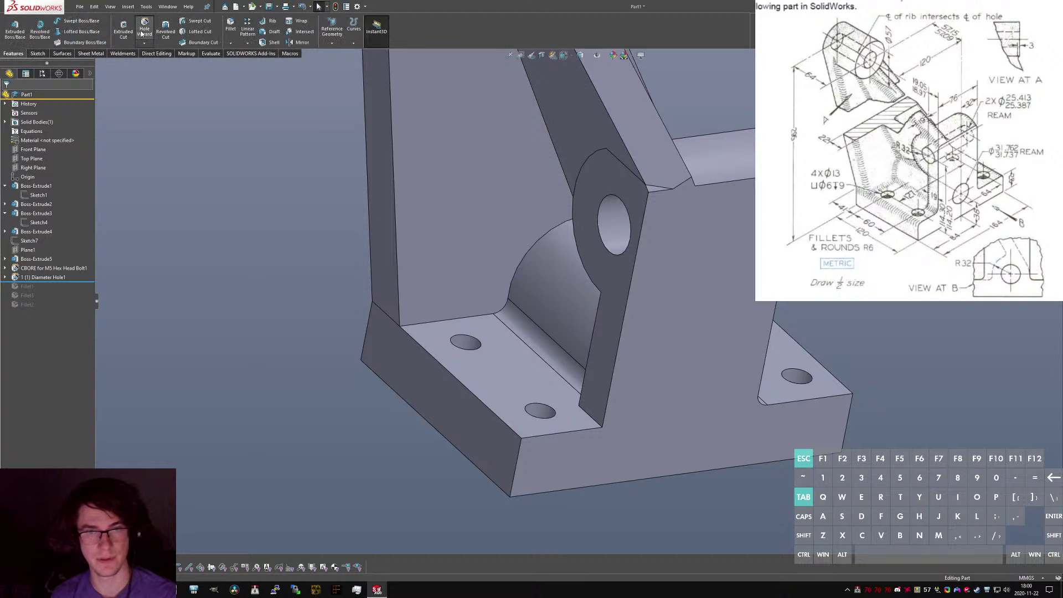
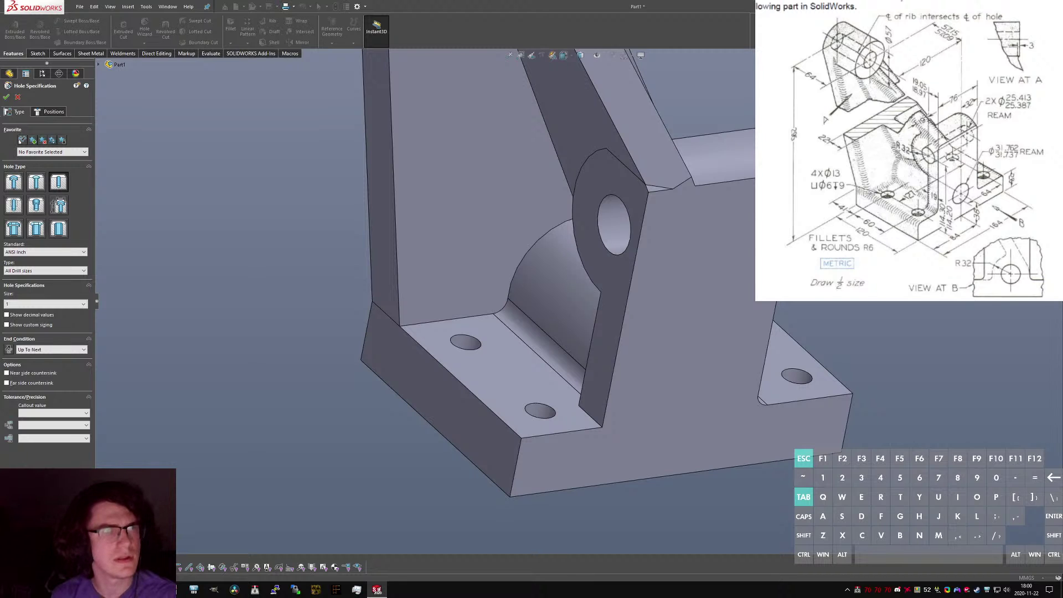
pyautogui.moveTo(0, 182)
pyautogui.mouseDown()
pyautogui.moveTo(160, 185)
pyautogui.moveTo(258, 201)
pyautogui.moveTo(242, 137)
pyautogui.moveTo(504, 166)
pyautogui.moveTo(615, 135)
pyautogui.mouseUp()
pyautogui.click(206, 139)
pyautogui.write('31')
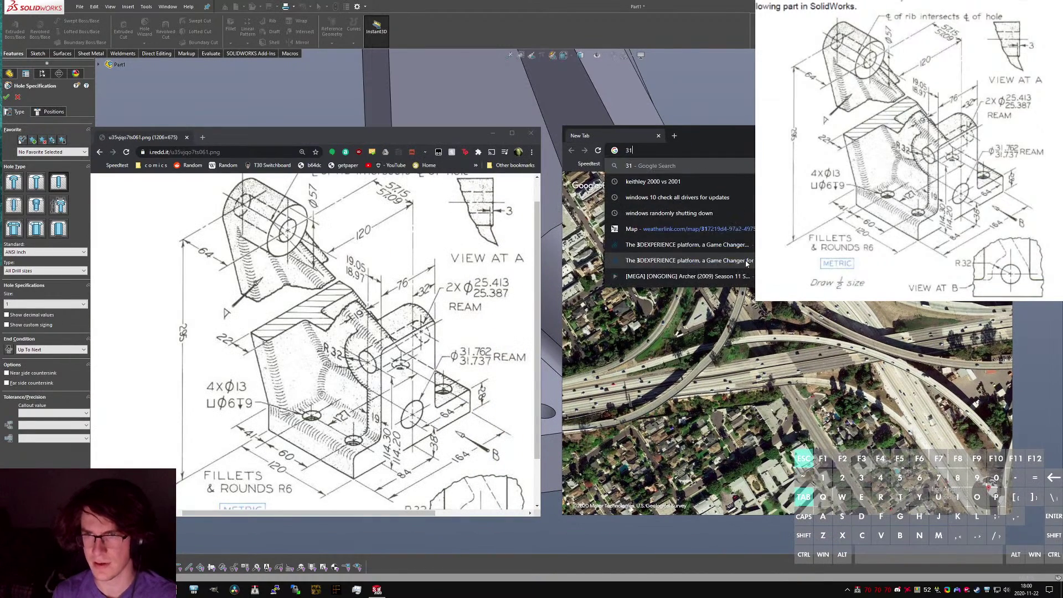
pyautogui.write('.762+31.737)')
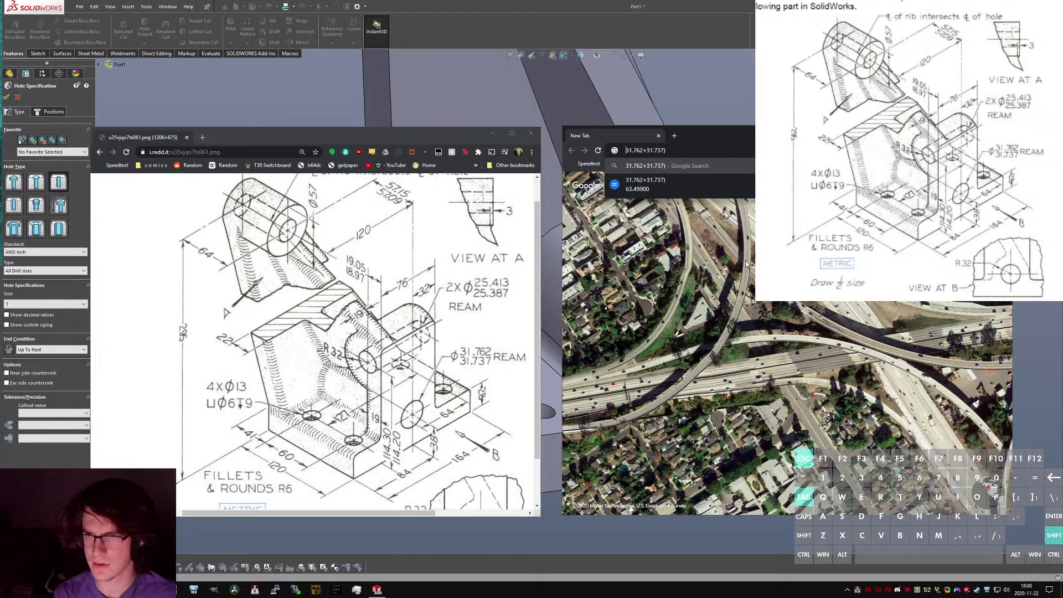
pyautogui.press('Home')
pyautogui.write('(')
pyautogui.press('Right')
pyautogui.press('Right')
pyautogui.press('Right')
pyautogui.press('Right')
pyautogui.press('Right')
pyautogui.press('Right')
pyautogui.write('mm')
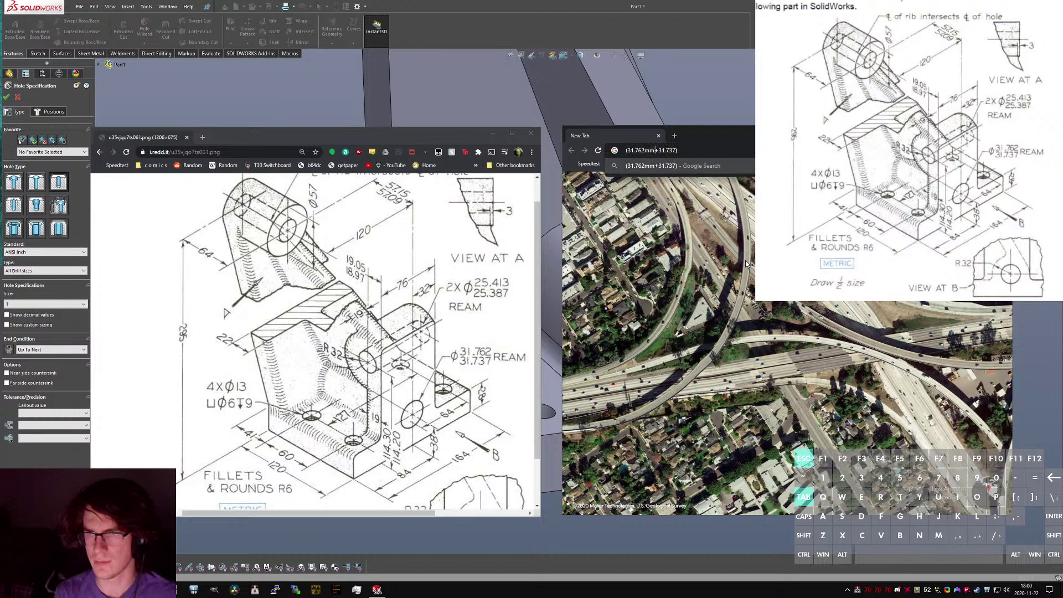
pyautogui.press('Right')
pyautogui.press('Right')
pyautogui.press('Right')
pyautogui.write('mm')
pyautogui.press('End')
pyautogui.write('/')
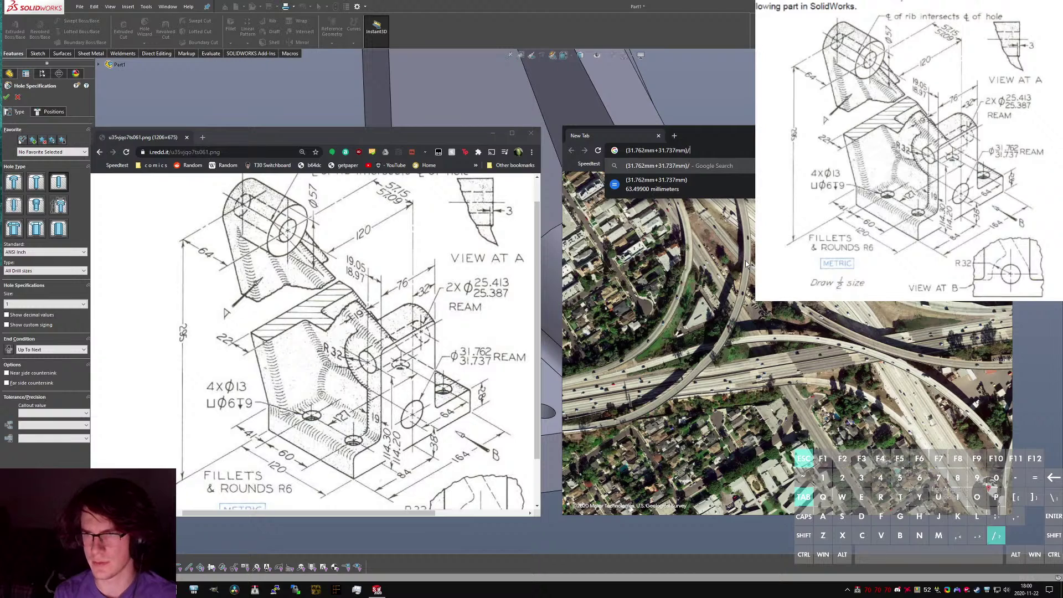
pyautogui.write('2 in in')
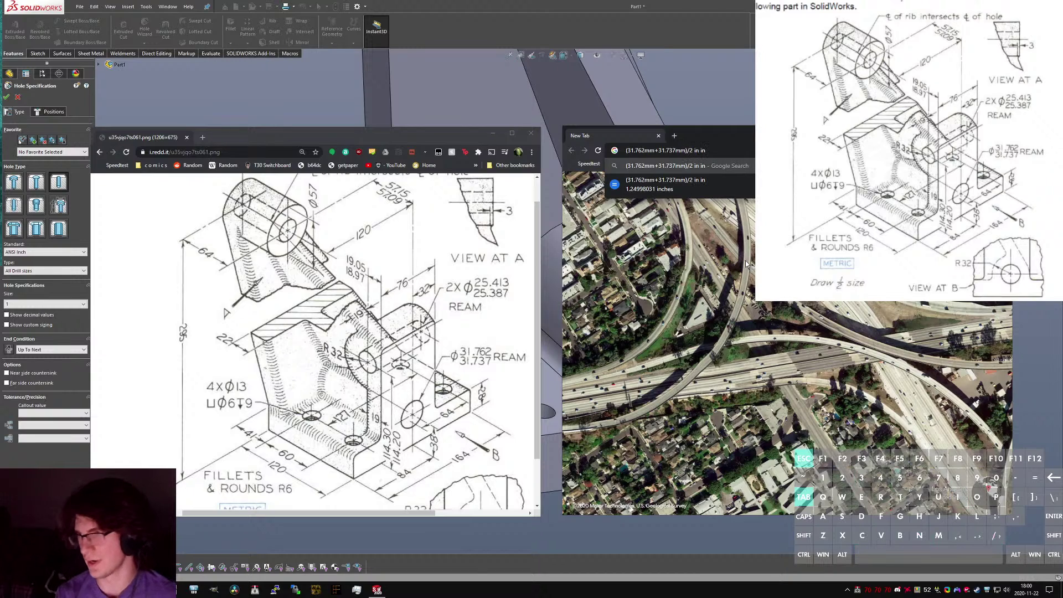
pyautogui.hotkey('ctrl', 'w')
pyautogui.keyDown('ctrl'); pyautogui.scroll(-1, 510, 299); pyautogui.keyUp('ctrl')
pyautogui.hotkey('ctrl', 'w')
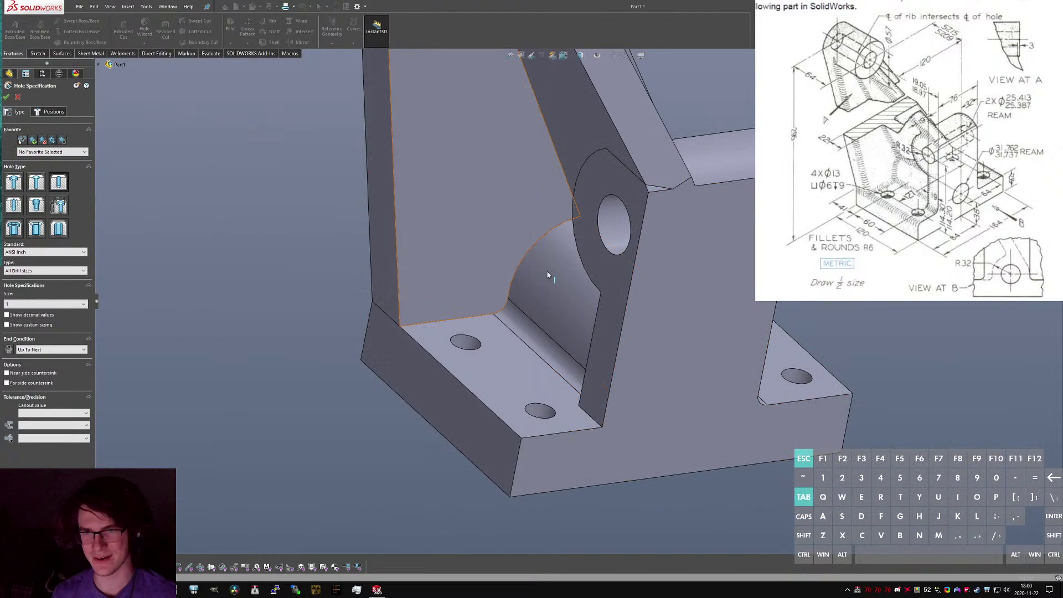
# Enable custom sizing for the hole and set its diameter to 1.25 in.
pyautogui.click(31, 325)
pyautogui.click(49, 336)
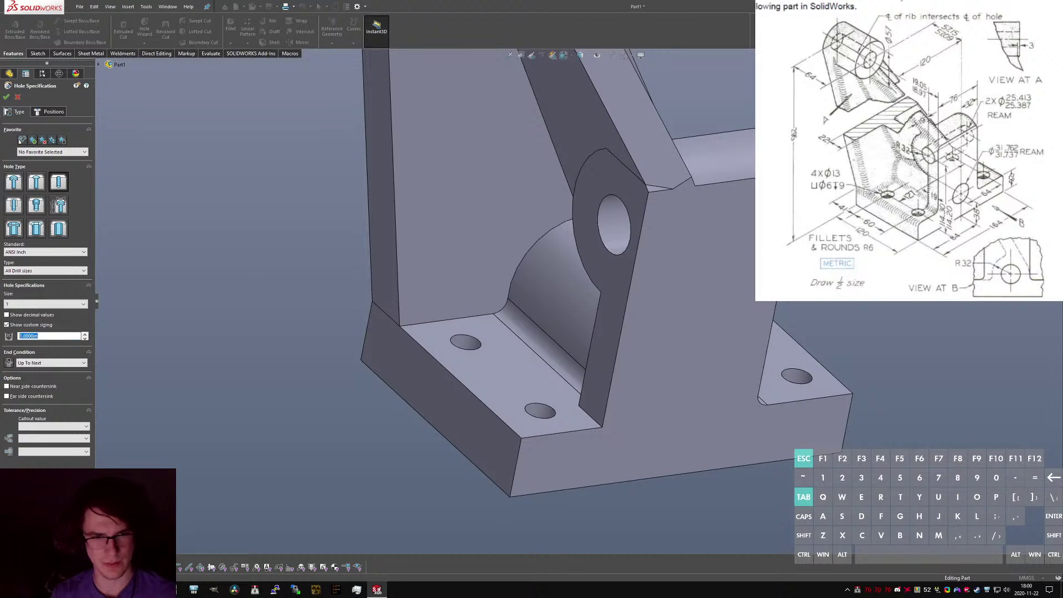
pyautogui.write('1.25')
pyautogui.press('Return')
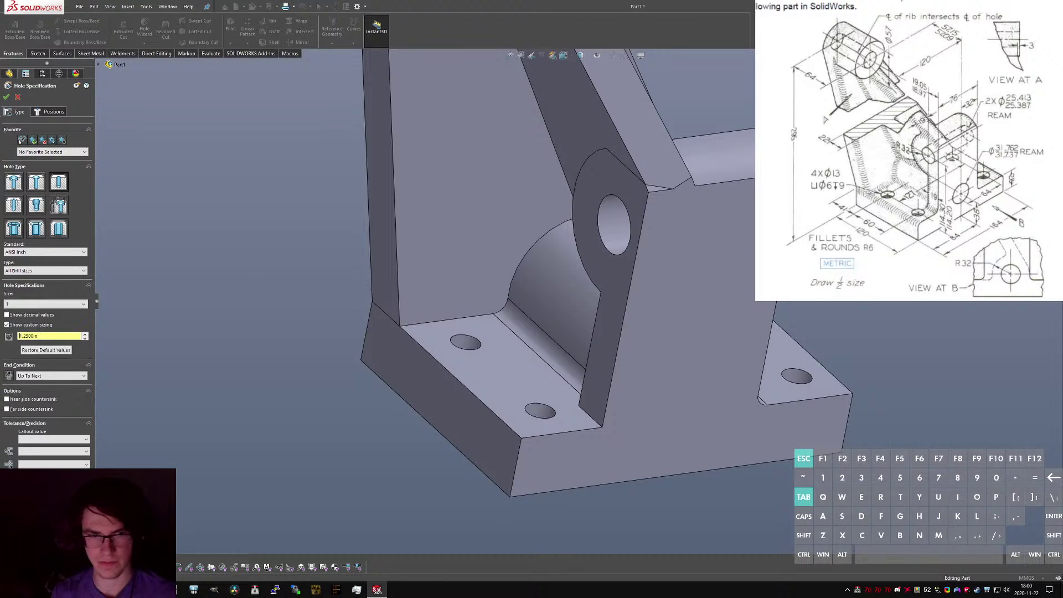
# Place the 1.25 in hole's position point on the front face of the upright, above the base plate.
pyautogui.click(51, 111)
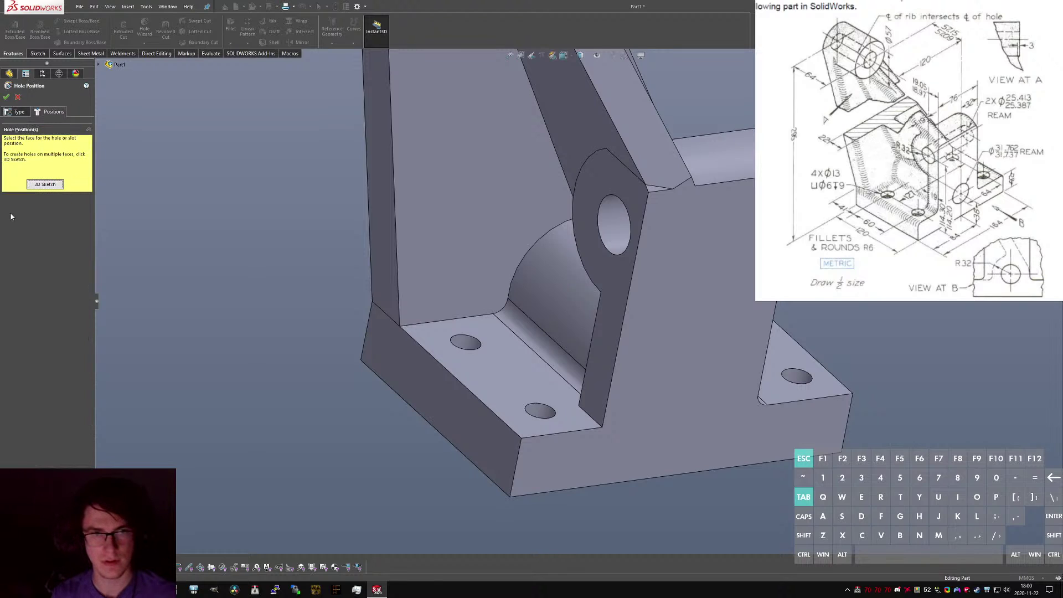
pyautogui.click(653, 371)
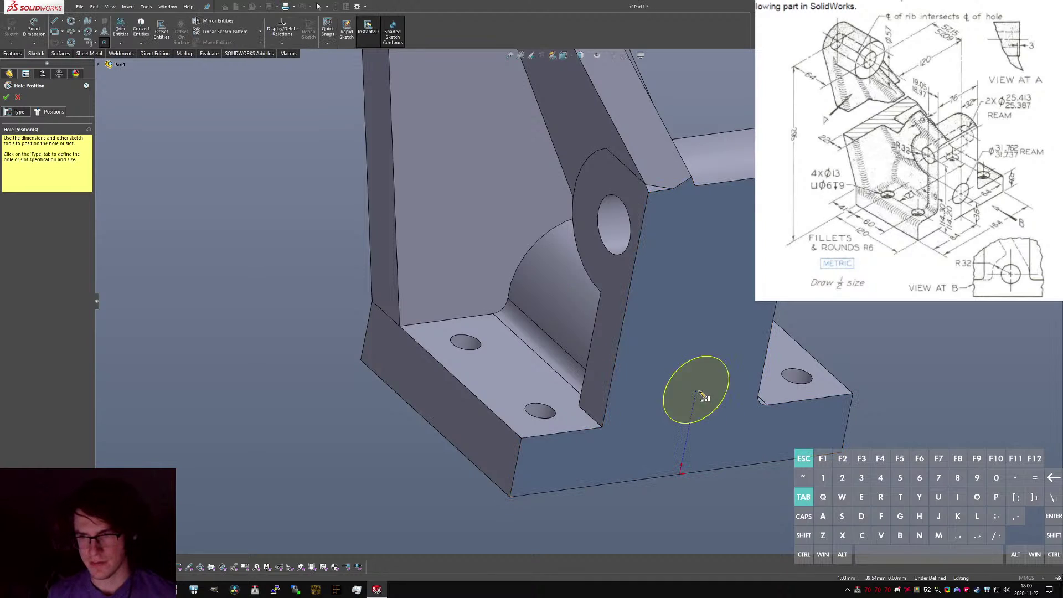
pyautogui.click(687, 385)
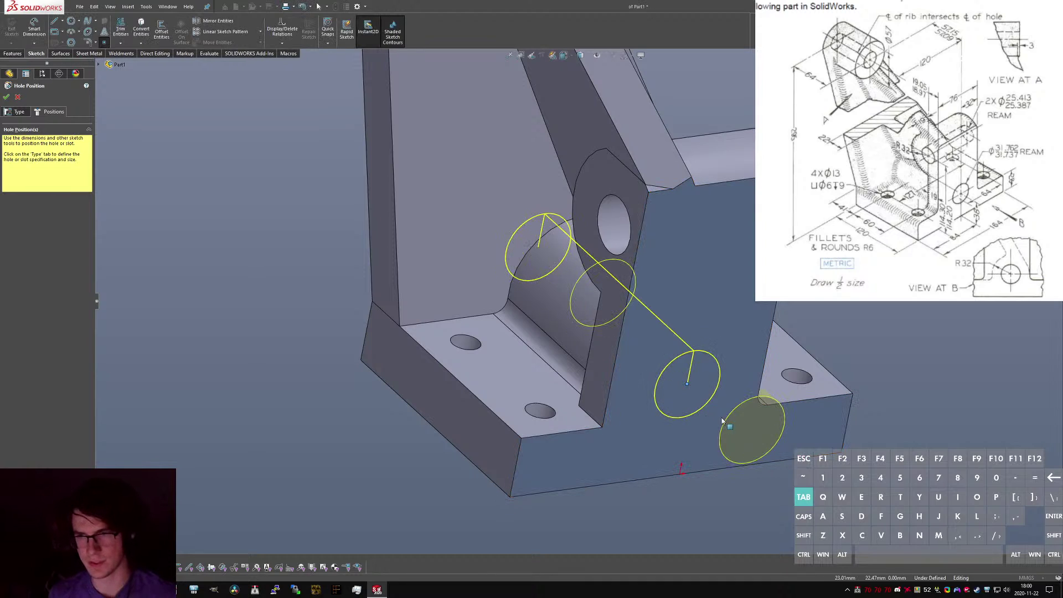
# Show Sketch1 of Boss-Extrude1 so its profile is available as a reference for locating the hole.
pyautogui.moveTo(156, 147)
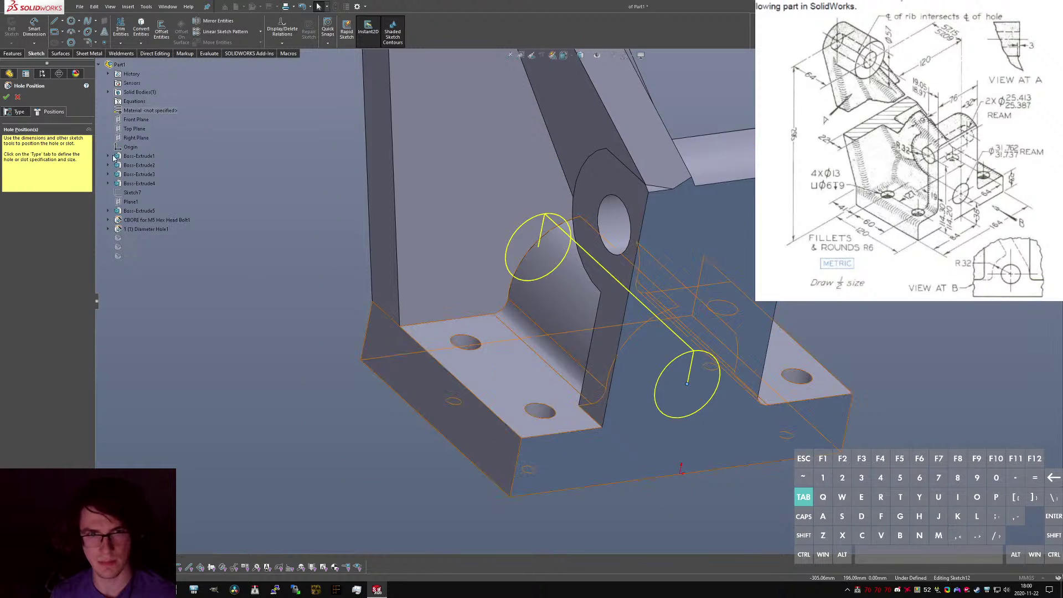
pyautogui.click(108, 155)
pyautogui.rightClick(137, 165)
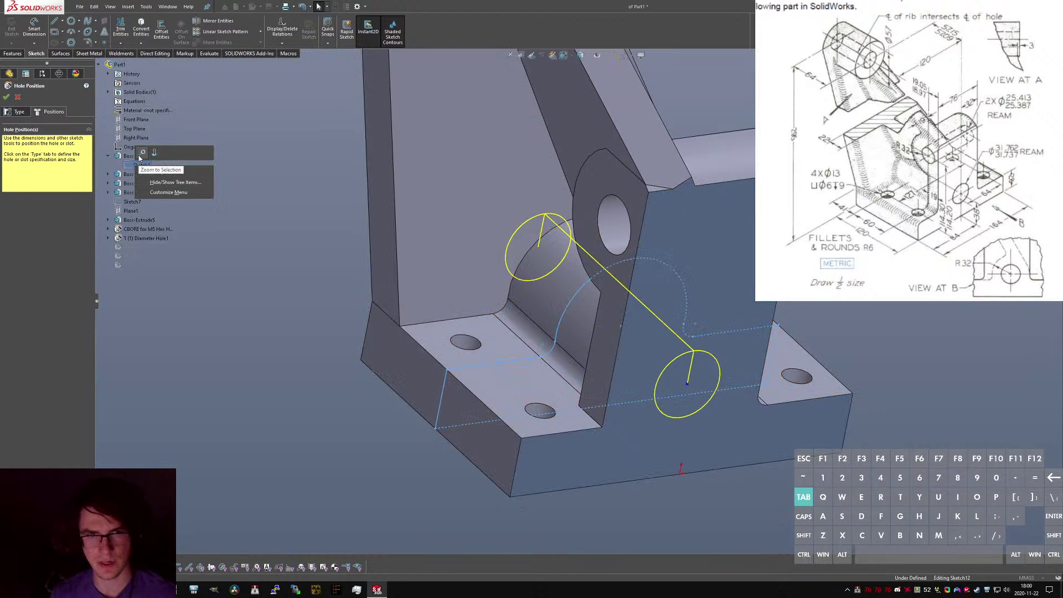
pyautogui.rightClick(142, 165)
pyautogui.click(200, 150)
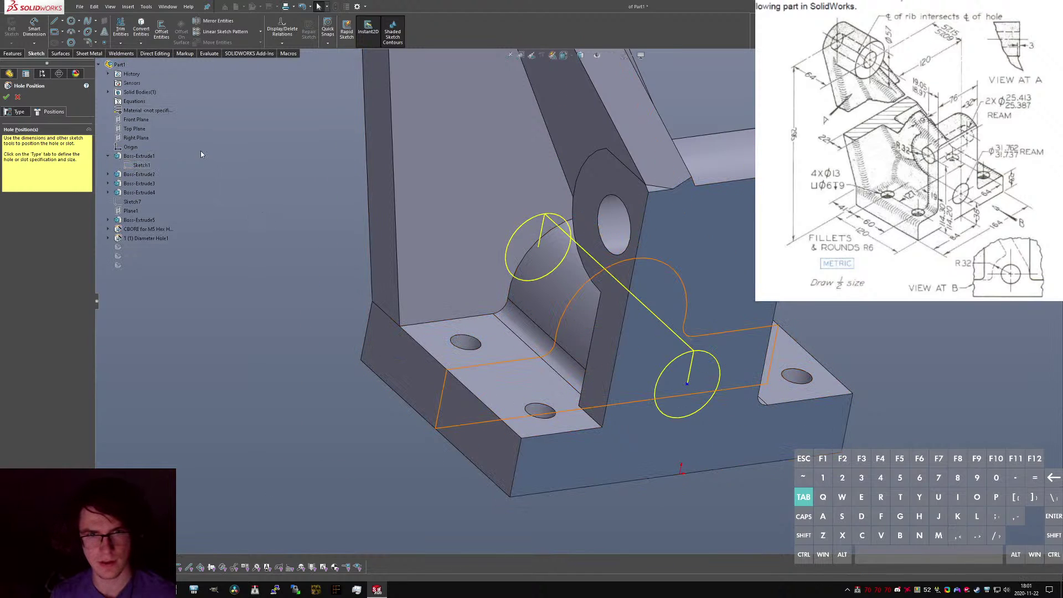
pyautogui.rightClick(139, 164)
pyautogui.click(136, 165)
pyautogui.click(218, 228)
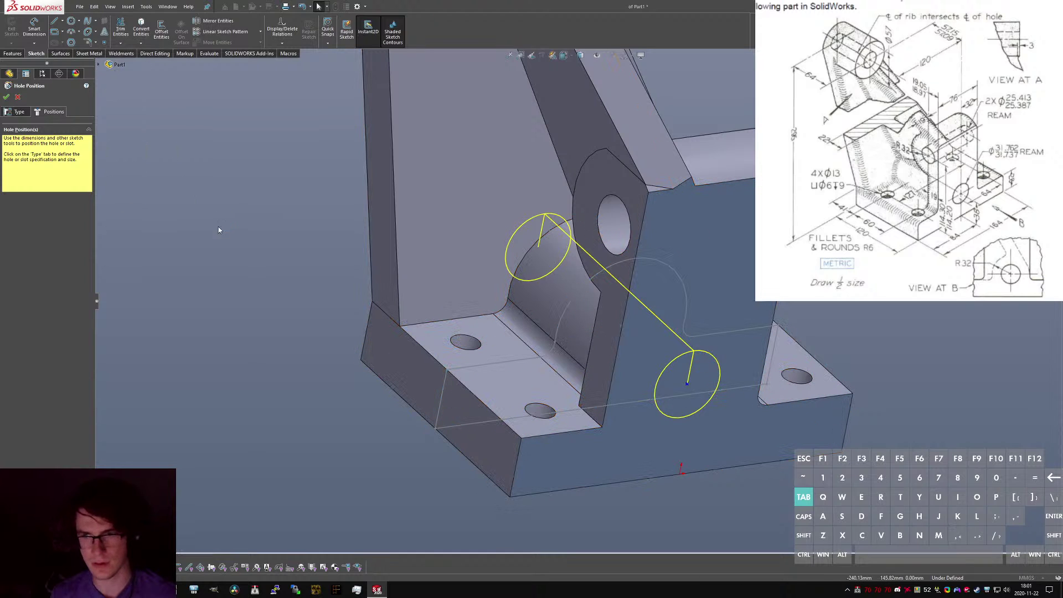
# Locate the hole's position point at the centre of the R32 arc in the base profile sketch, making them coincident.
pyautogui.moveTo(377, 270); pyautogui.dragTo(313, 248, button='middle')
pyautogui.scroll(-3, 577, 347)
pyautogui.scroll(-1, 582, 336)
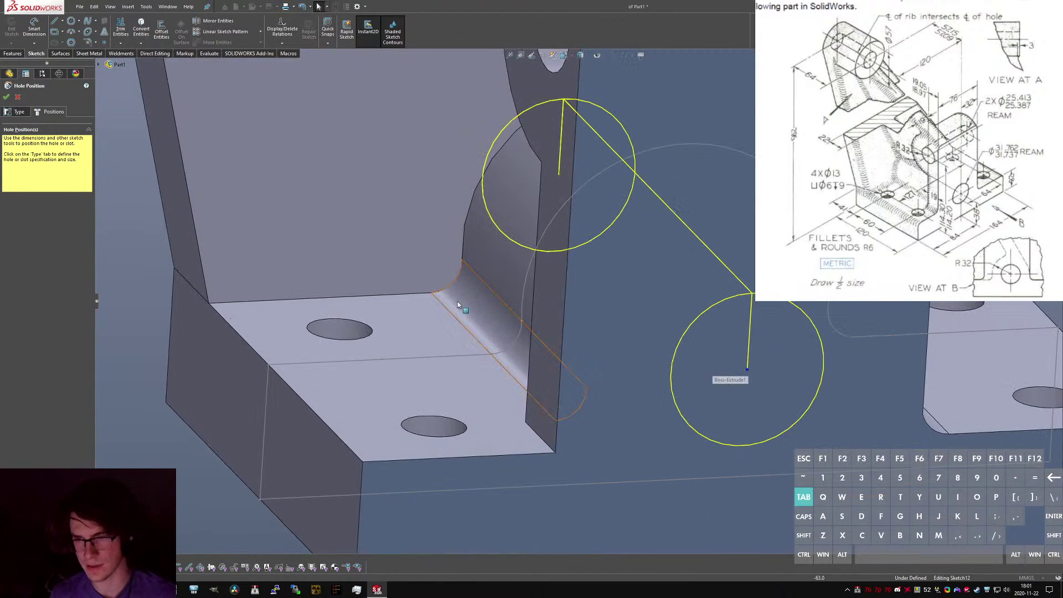
pyautogui.moveTo(547, 280); pyautogui.dragTo(495, 236, button='middle')
pyautogui.moveTo(705, 336); pyautogui.dragTo(631, 267, button='middle')
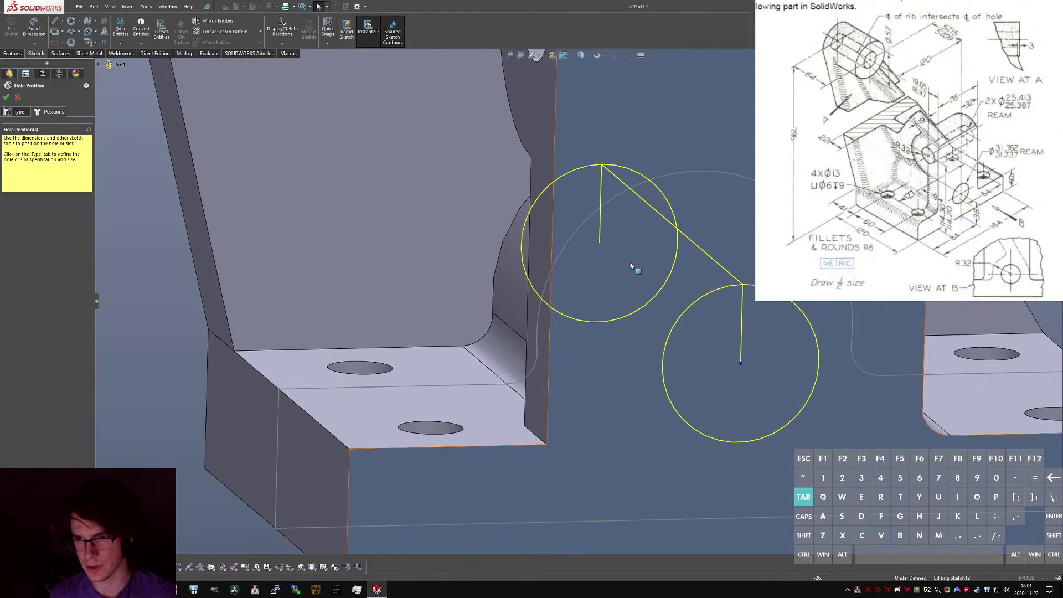
pyautogui.click(609, 200)
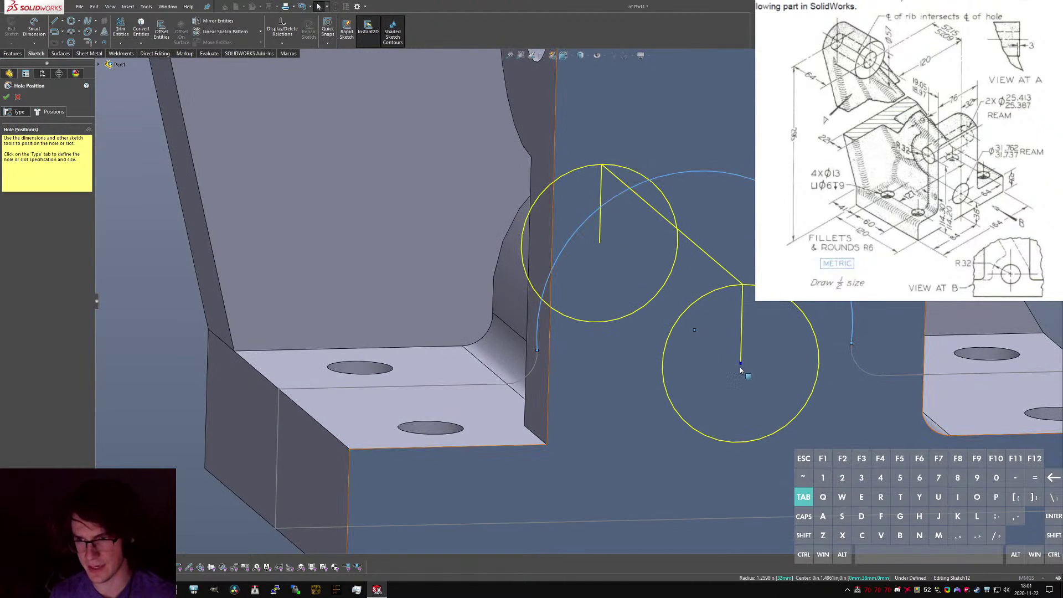
pyautogui.hotkey('ctrl', '8')
pyautogui.hotkey('ctrl', '8')
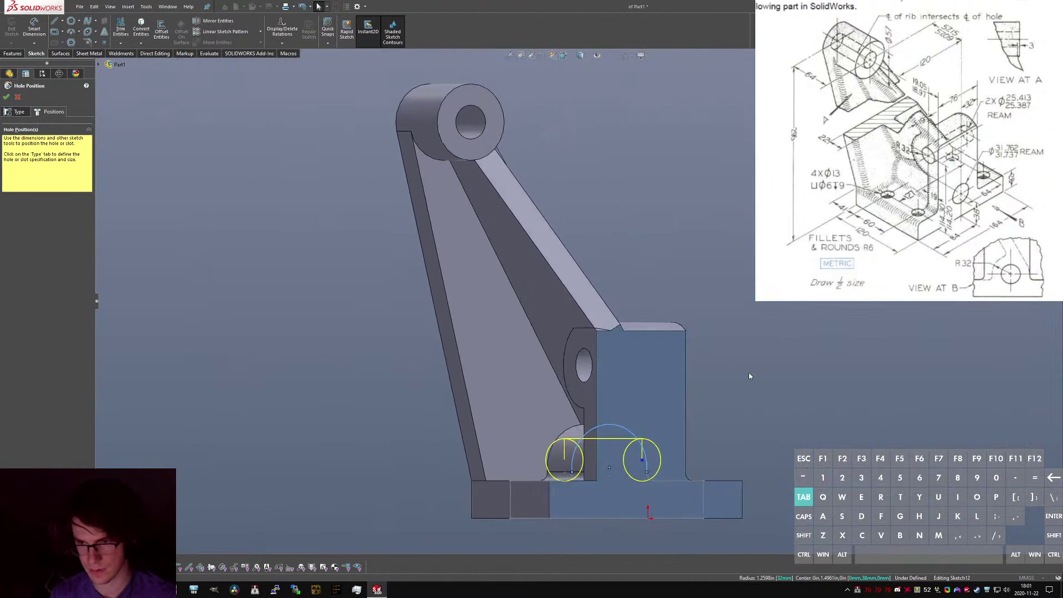
pyautogui.scroll(-6, 616, 463)
pyautogui.moveTo(568, 298); pyautogui.dragTo(607, 341)
pyautogui.scroll(6, 610, 371)
pyautogui.moveTo(611, 372); pyautogui.dragTo(669, 396, button='middle')
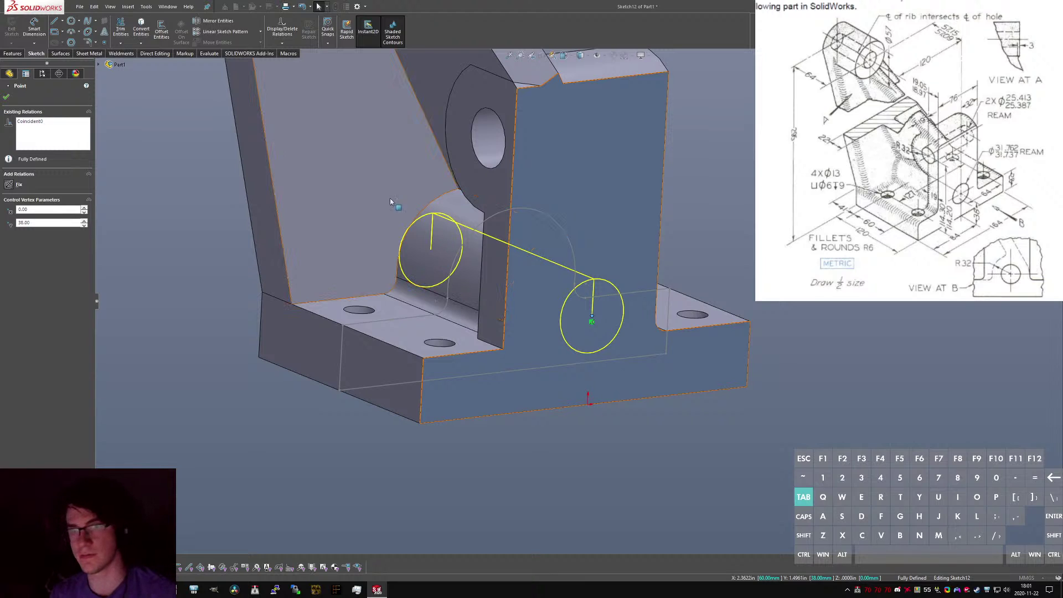
# Accept the hole position and finish the 1.25 in hole feature.
pyautogui.click(6, 98)
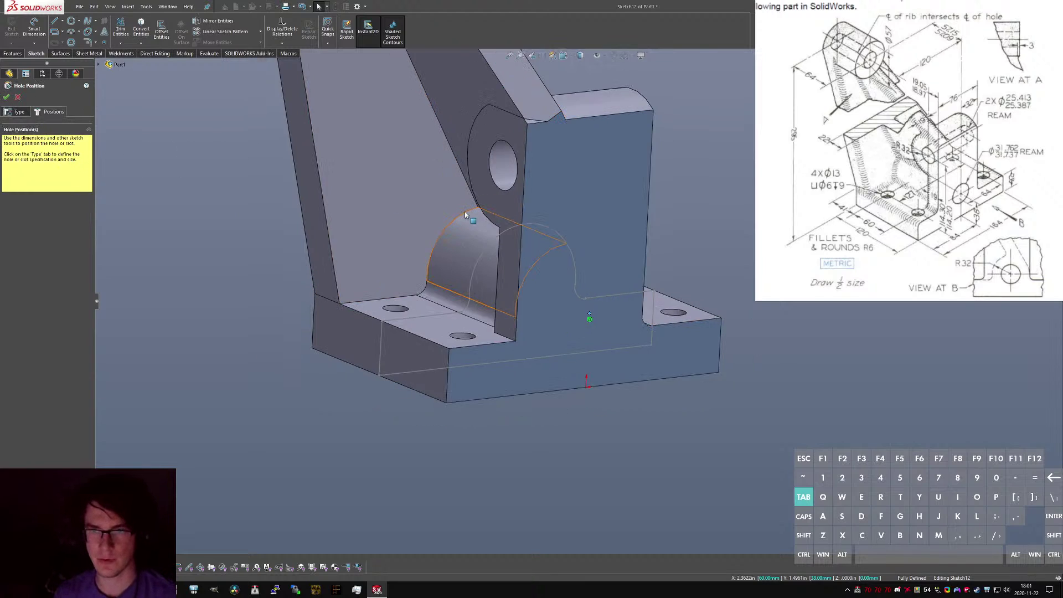
pyautogui.moveTo(595, 249); pyautogui.dragTo(543, 198, button='middle')
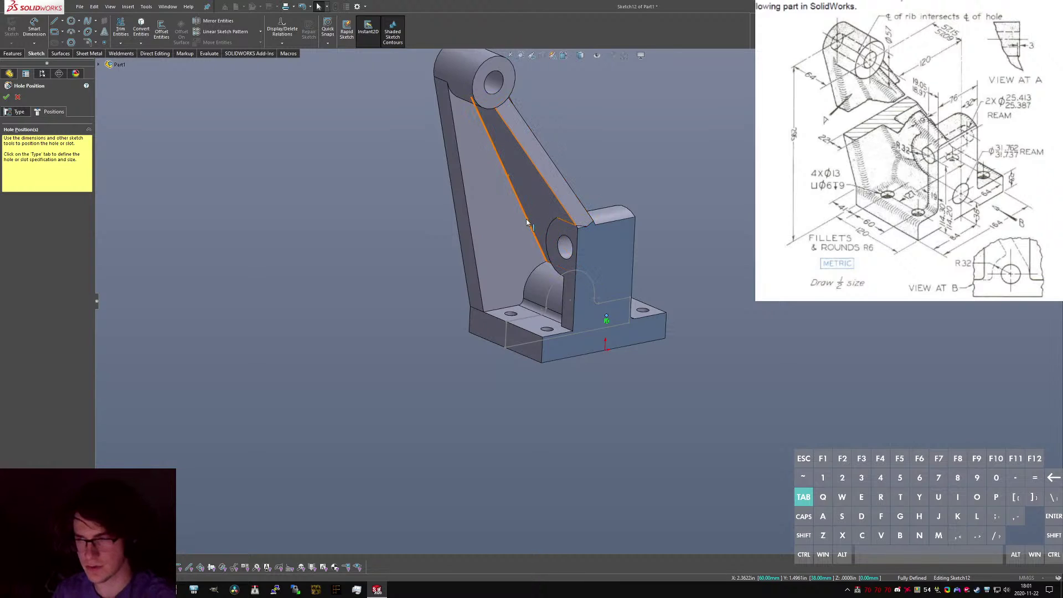
pyautogui.click(6, 98)
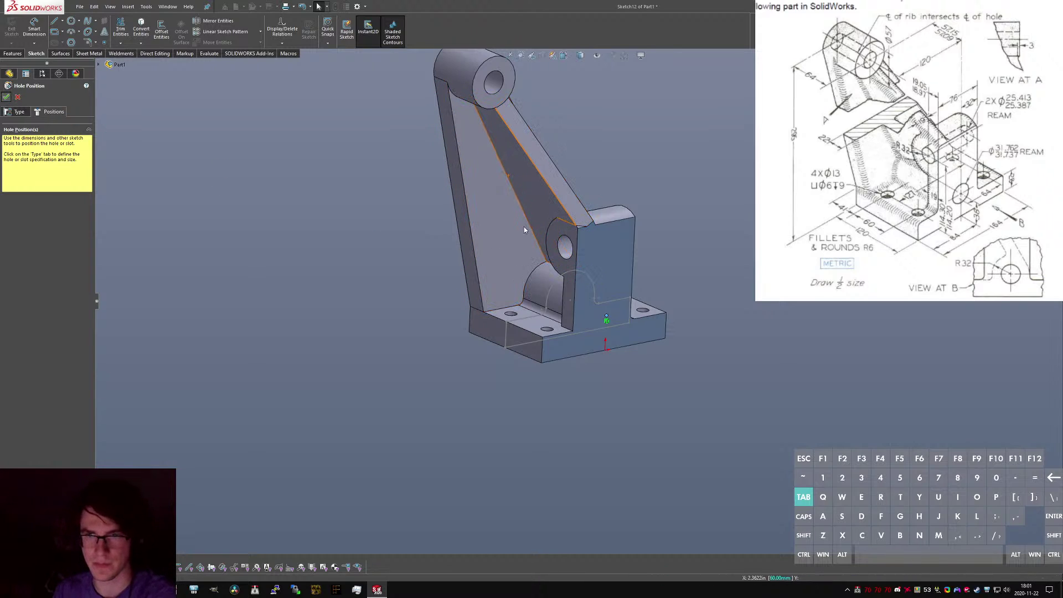
pyautogui.moveTo(643, 292)
pyautogui.mouseDown(button='middle')
pyautogui.moveTo(599, 266)
pyautogui.moveTo(635, 279)
pyautogui.mouseUp(button='middle')
# Reorder the 1.25 in hole feature to directly after Boss-Extrude3.
pyautogui.click(61, 289)
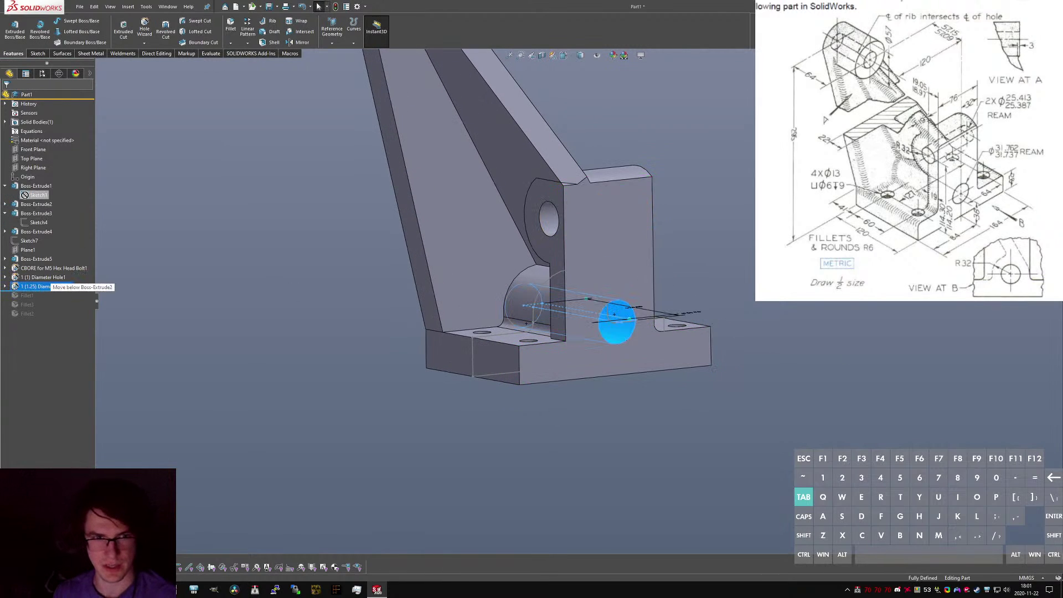
pyautogui.moveTo(61, 289); pyautogui.dragTo(7, 216)
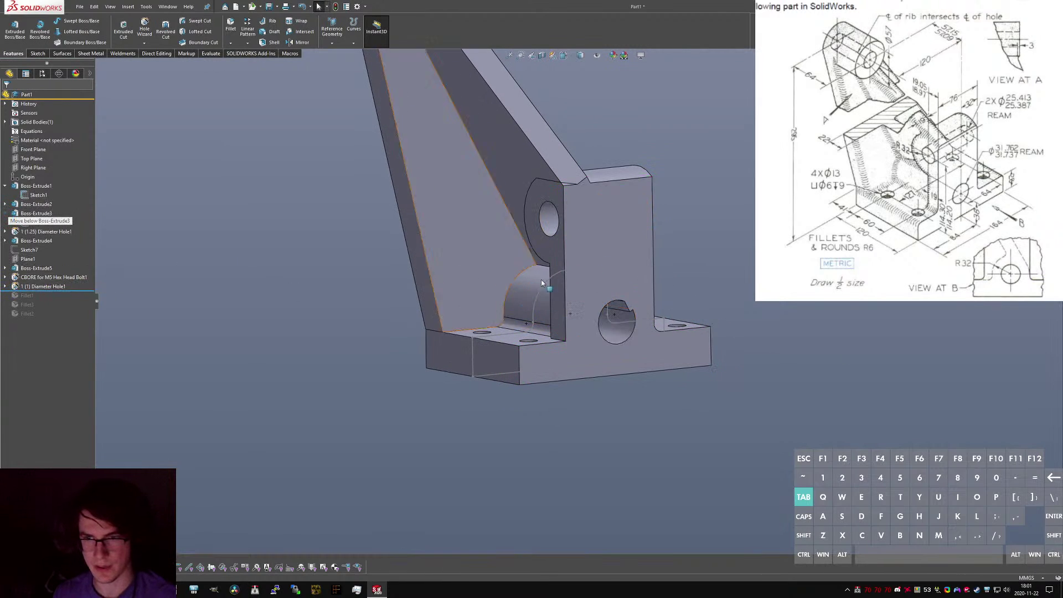
# Examine where the rib extrusion, Boss-Extrude5, runs into the 1.25 in hole from several angles.
pyautogui.scroll(-5, 652, 310)
pyautogui.click(603, 306)
pyautogui.scroll(6, 604, 307)
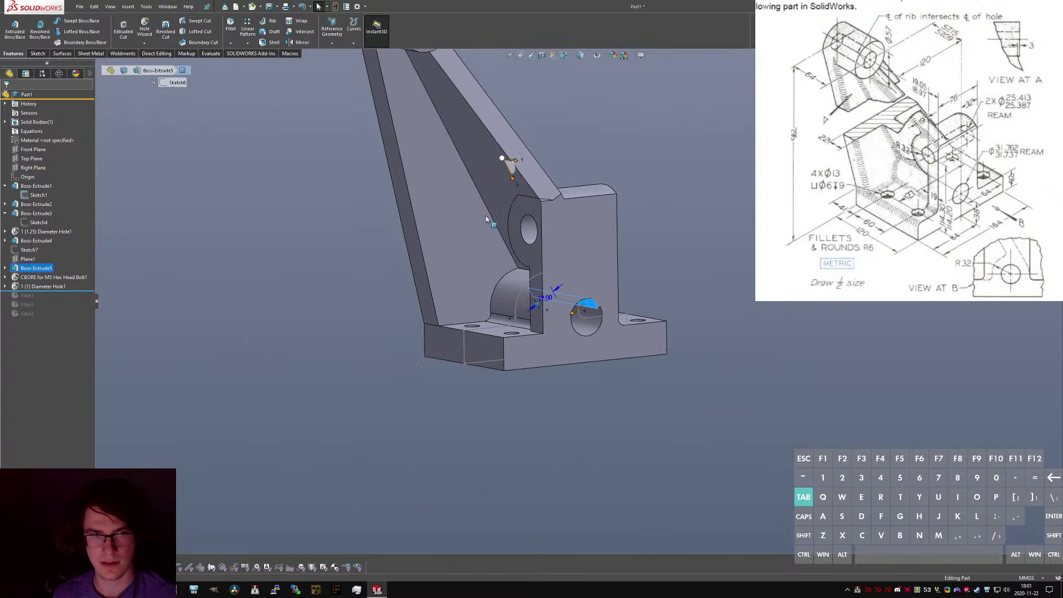
pyautogui.click(36, 268)
pyautogui.scroll(4, 354, 213)
pyautogui.moveTo(515, 179); pyautogui.dragTo(502, 204, button='middle')
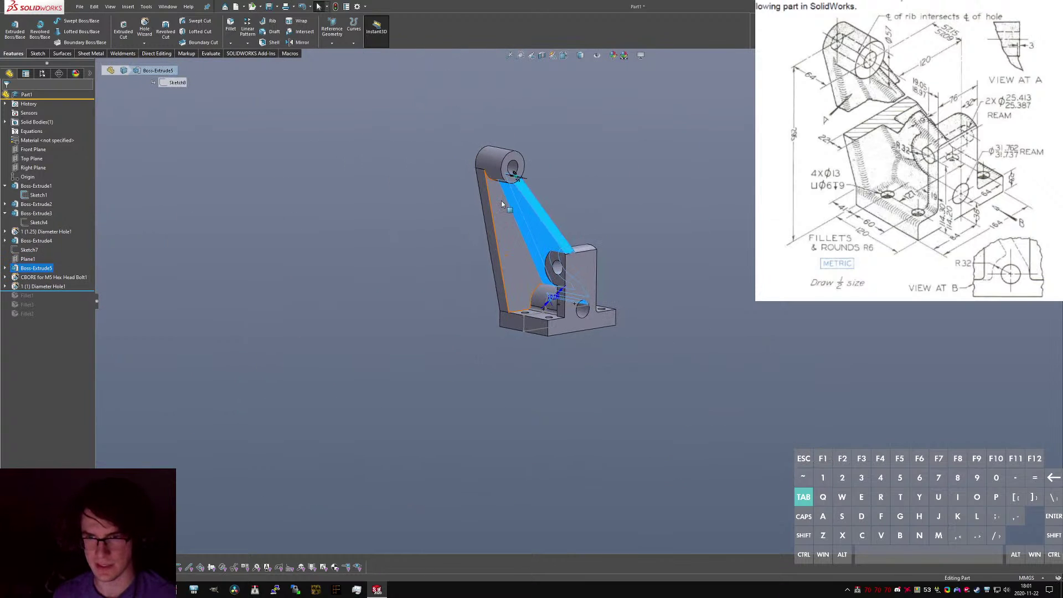
pyautogui.scroll(-10, 585, 311)
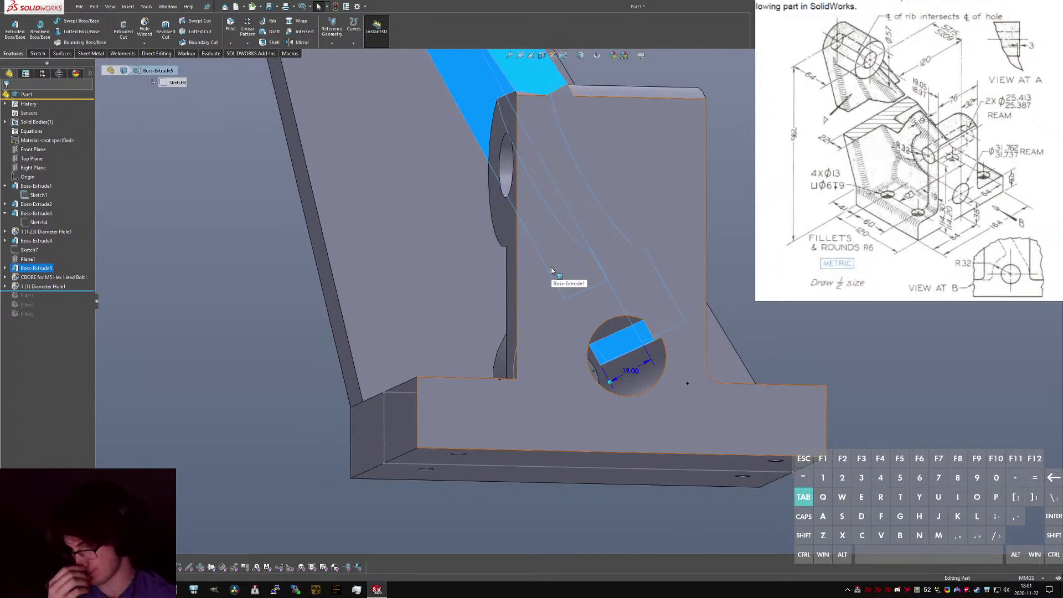
pyautogui.moveTo(551, 270); pyautogui.dragTo(608, 332, button='middle')
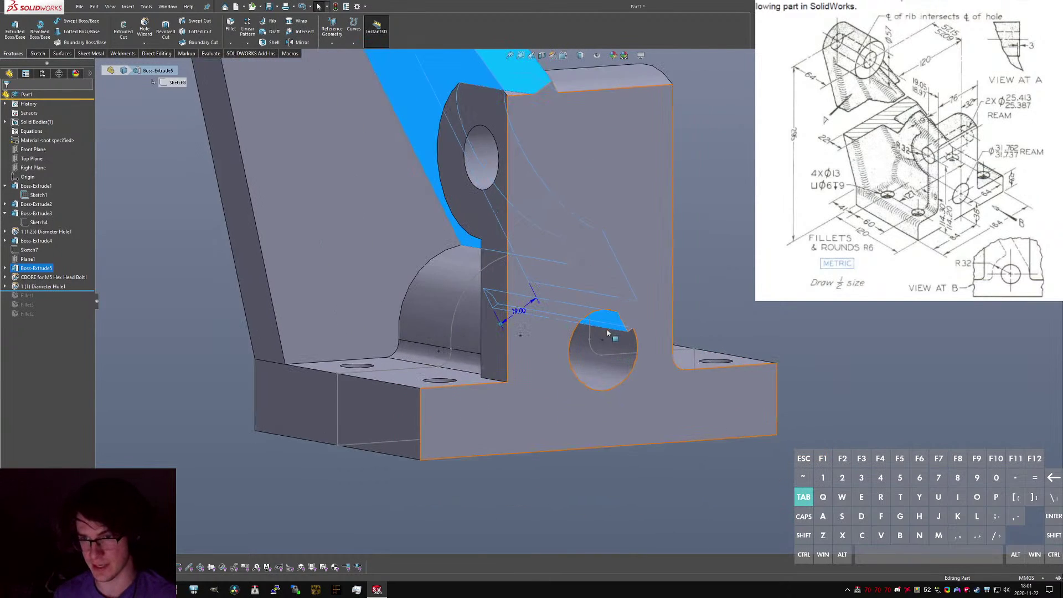
pyautogui.scroll(-3, 608, 332)
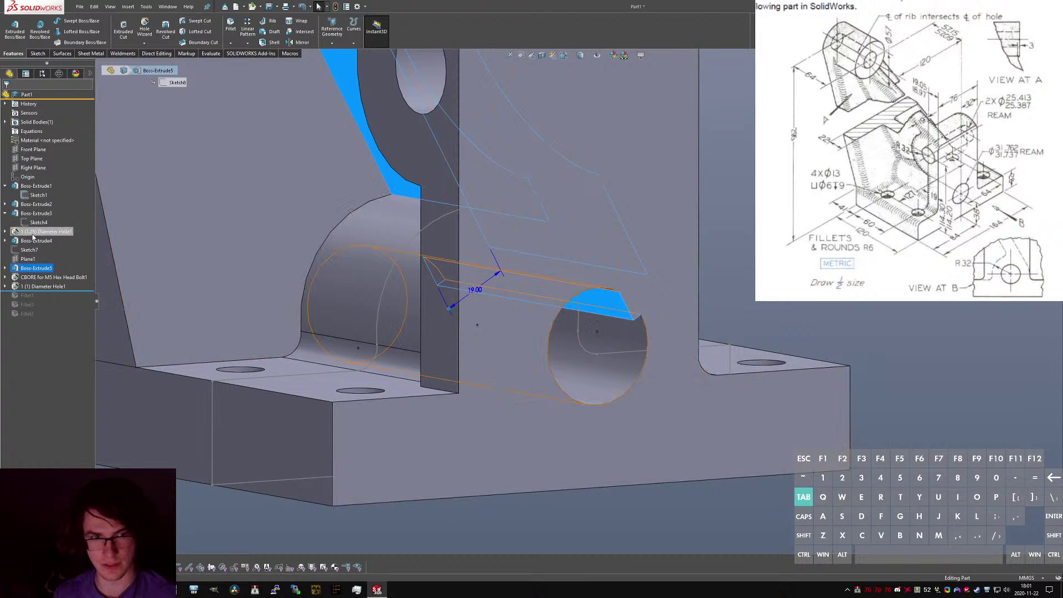
# Move the 1.25 in hole feature back to directly after the 1 in hole feature.
pyautogui.moveTo(34, 237); pyautogui.dragTo(27, 297)
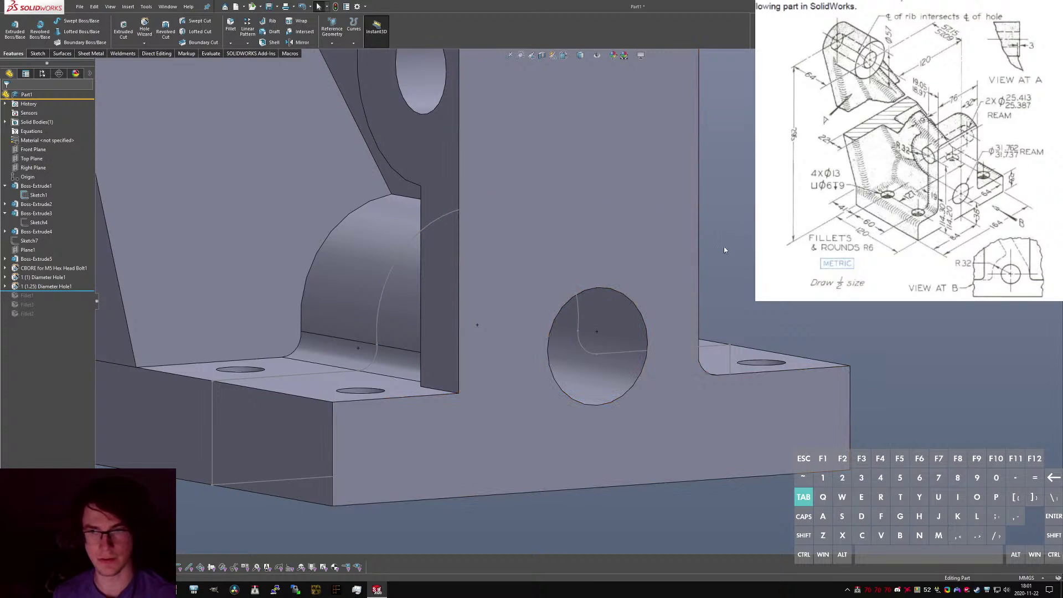
pyautogui.scroll(5, 585, 271)
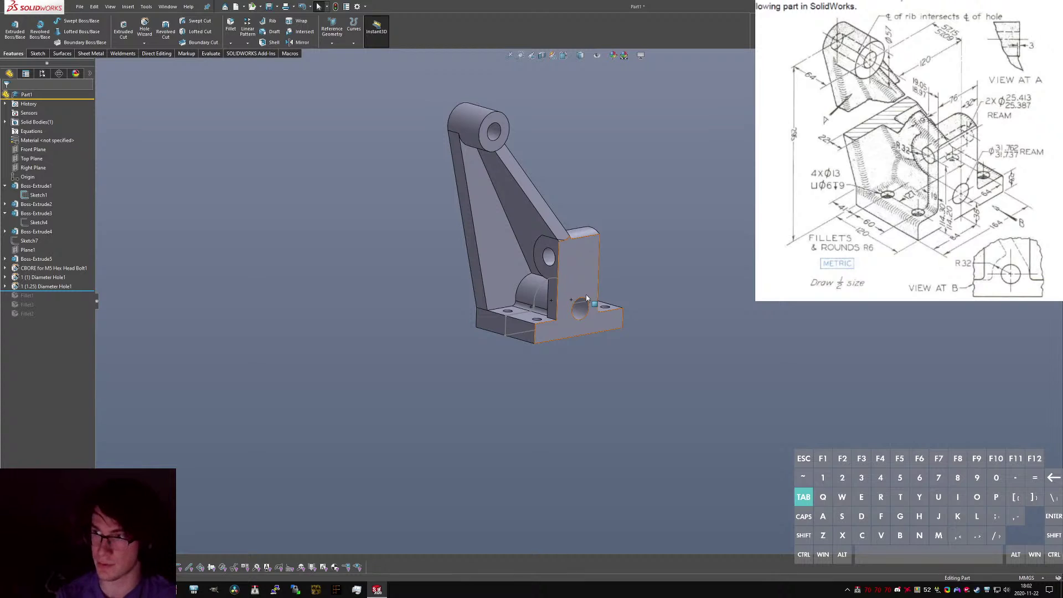
pyautogui.scroll(-5, 543, 282)
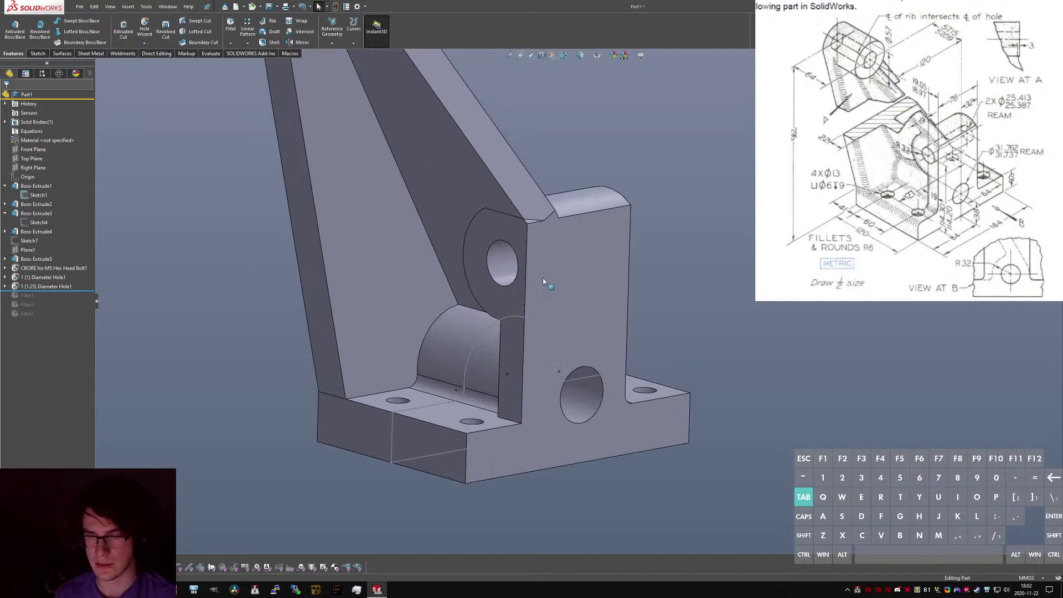
# Roll the model forward past the last fillet so that all three fillet features are restored.
pyautogui.moveTo(77, 290); pyautogui.dragTo(77, 316)
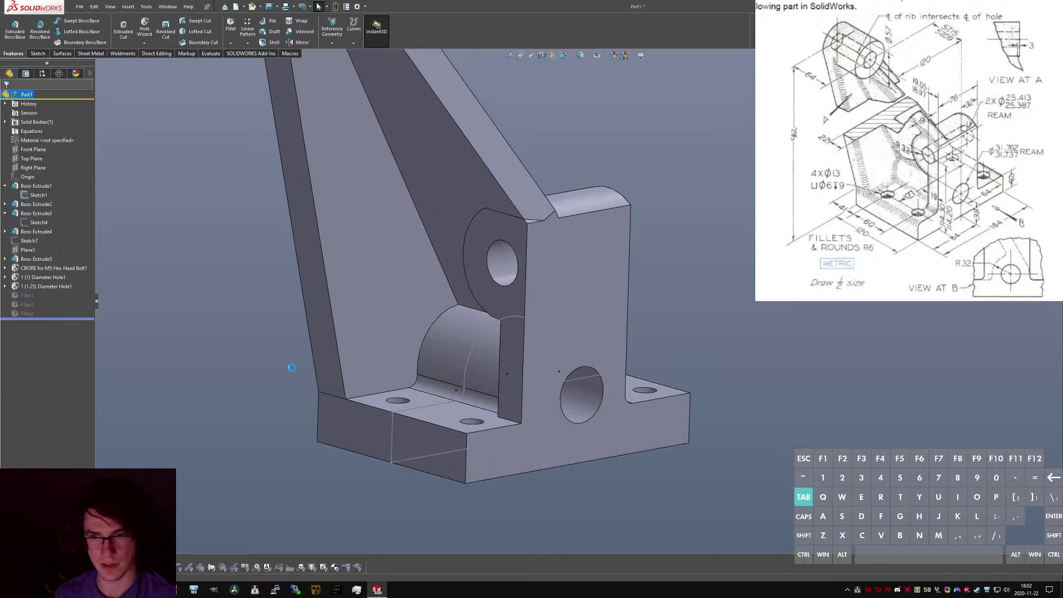
pyautogui.scroll(5, 658, 375)
pyautogui.moveTo(500, 290); pyautogui.dragTo(475, 181, button='middle')
pyautogui.scroll(-4, 514, 224)
pyautogui.scroll(3, 554, 271)
pyautogui.moveTo(556, 274); pyautogui.dragTo(587, 310, button='middle')
pyautogui.scroll(-3, 566, 260)
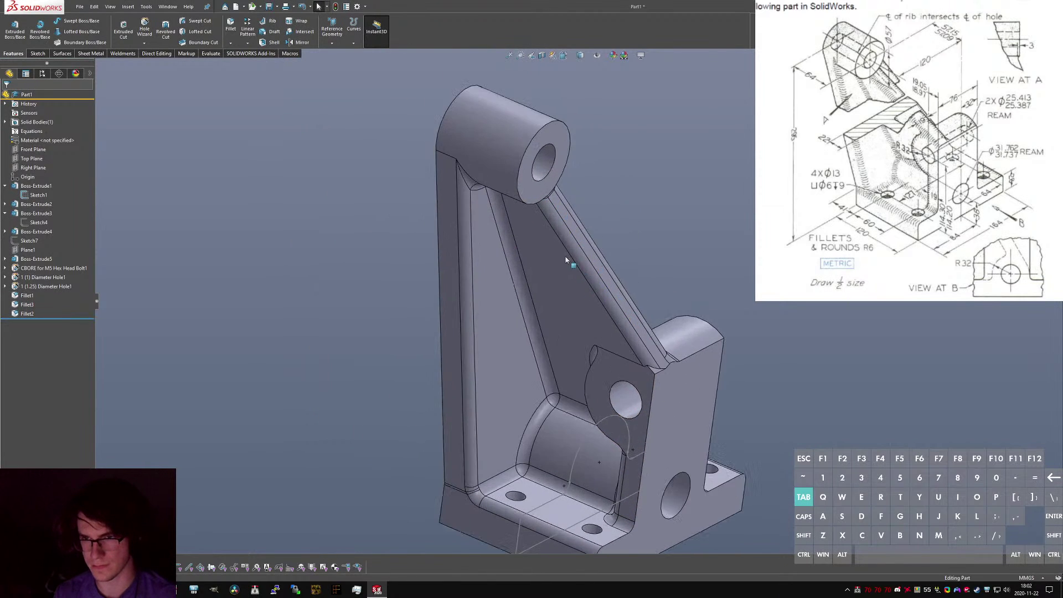
pyautogui.moveTo(566, 258); pyautogui.dragTo(556, 184, button='middle')
pyautogui.scroll(2, 609, 210)
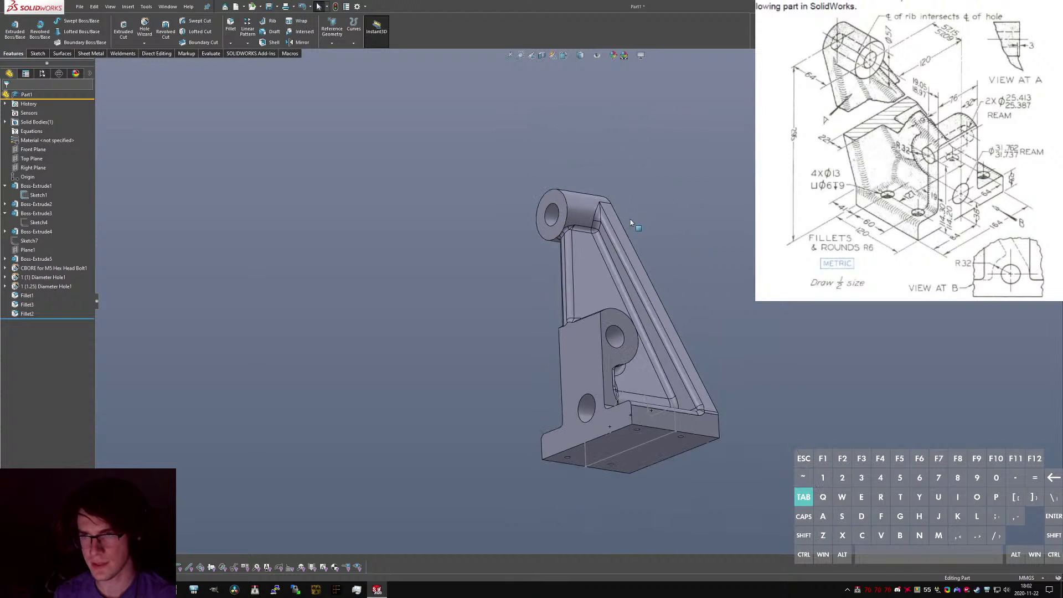
# Inspect the narrow fillet patch and its neighbouring faces where the R32 body meets the back wall and base plate.
pyautogui.moveTo(607, 276); pyautogui.dragTo(562, 516, button='middle')
pyautogui.scroll(-5, 548, 408)
pyautogui.scroll(-5, 554, 432)
pyautogui.moveTo(552, 395); pyautogui.dragTo(565, 370, button='middle')
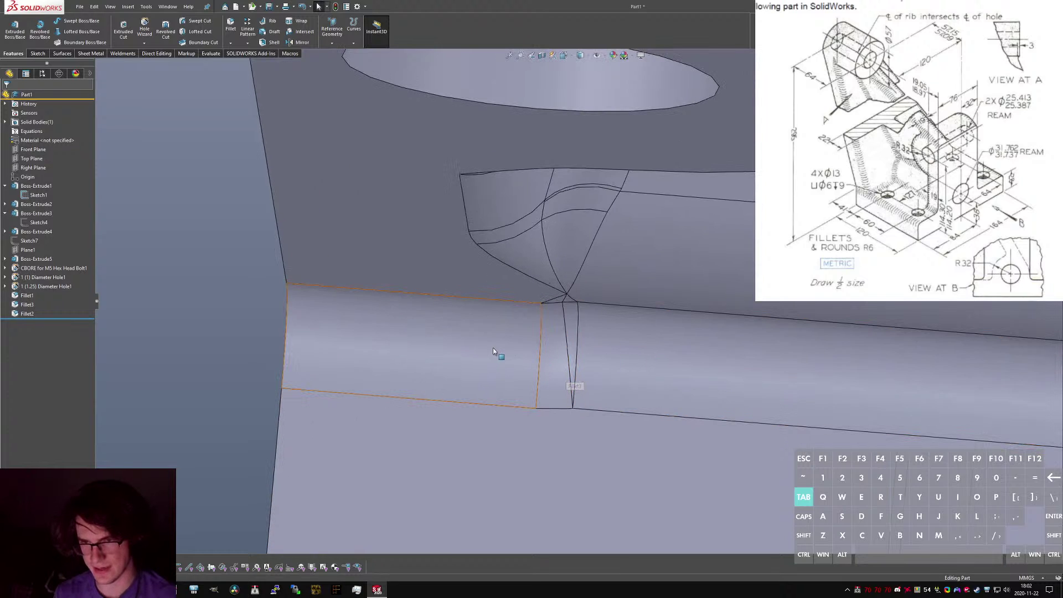
pyautogui.click(555, 377)
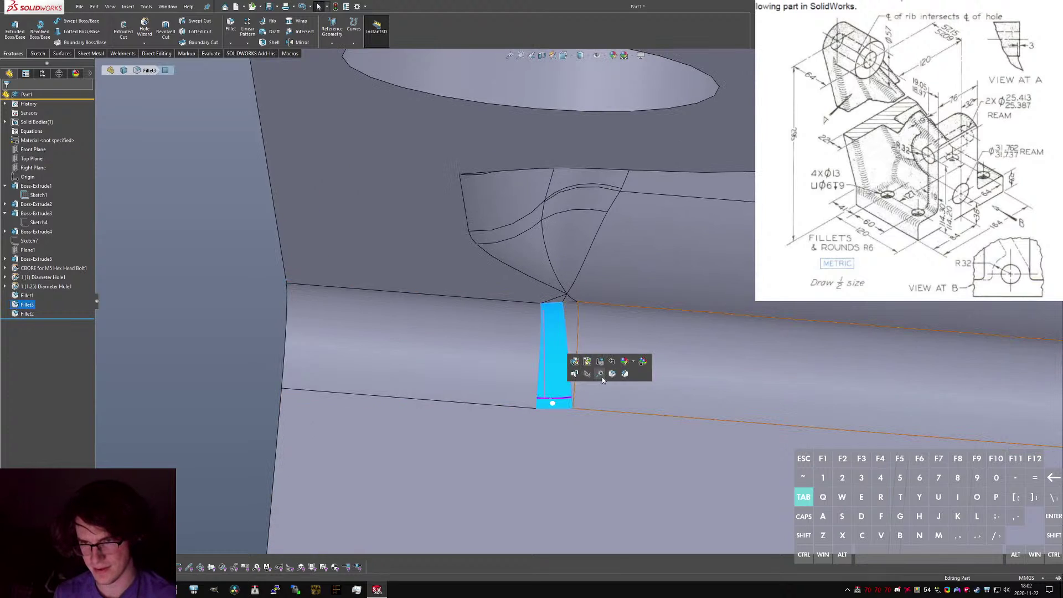
pyautogui.click(410, 250)
pyautogui.moveTo(641, 322); pyautogui.dragTo(744, 325, button='middle')
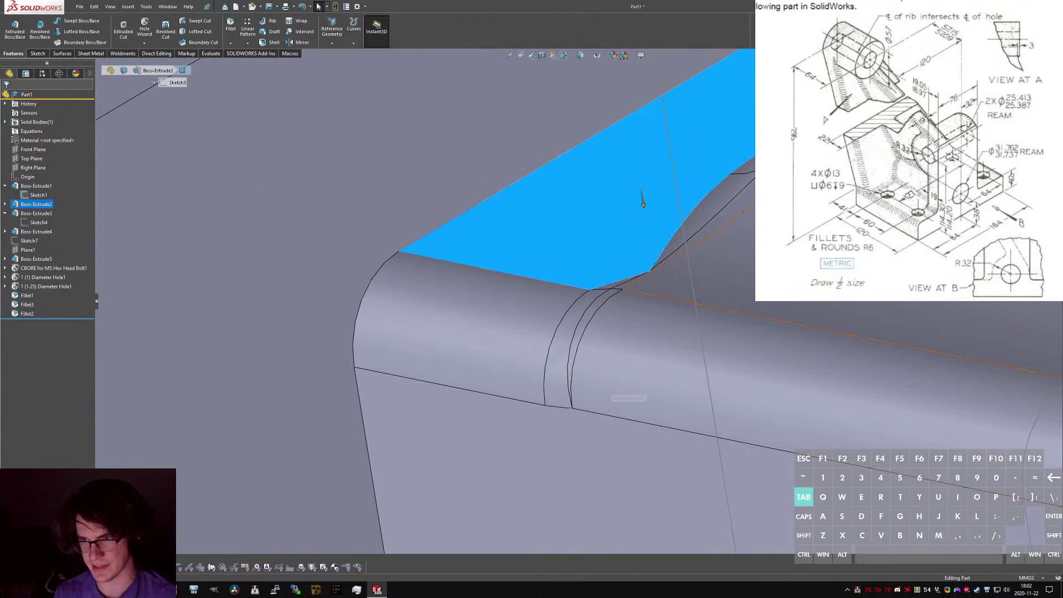
pyautogui.click(769, 346)
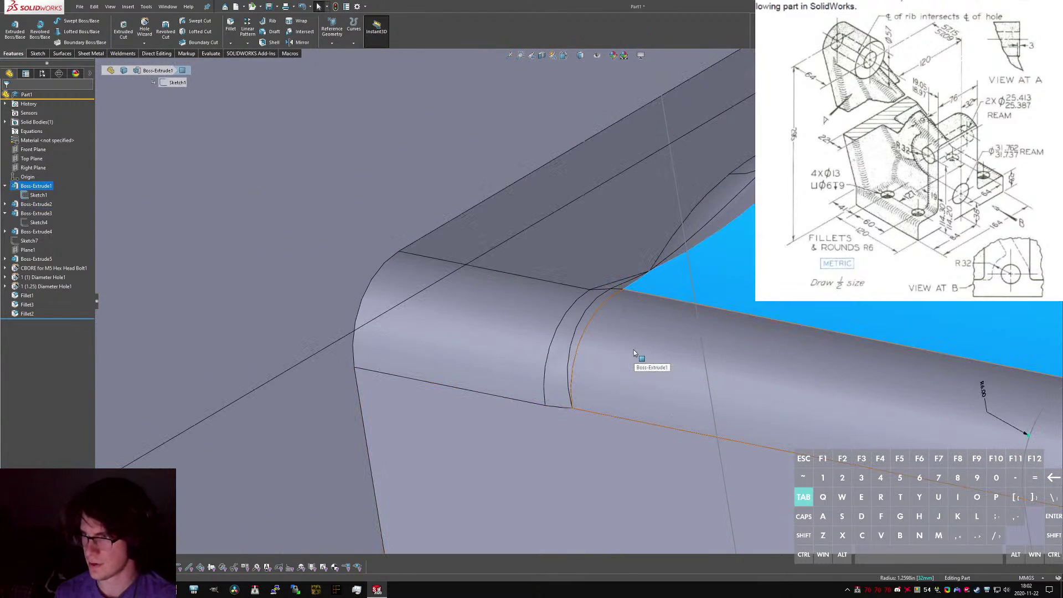
pyautogui.click(552, 408)
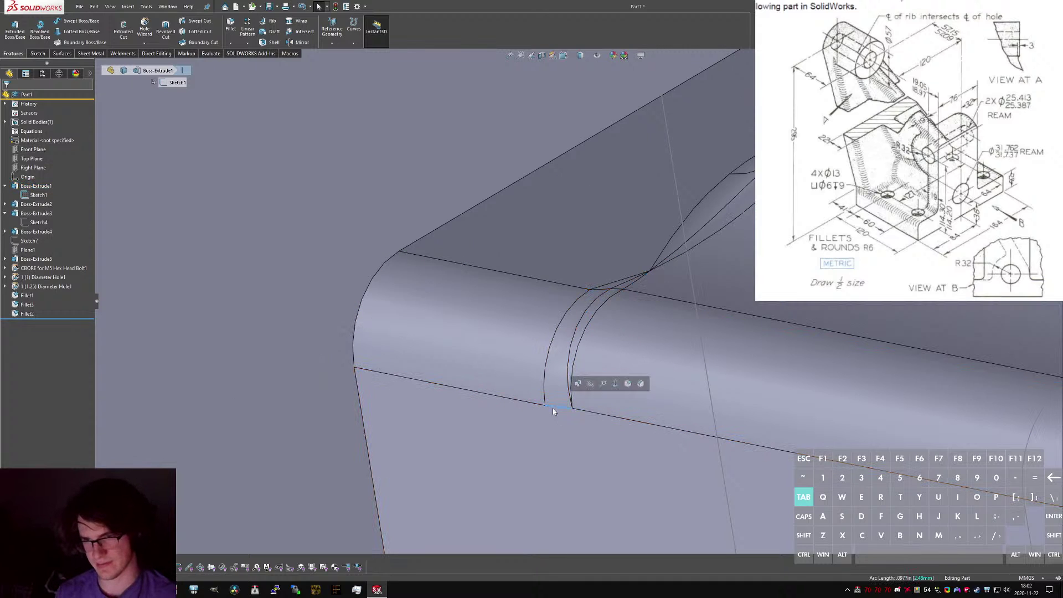
# Check the small adjoining fillet faces at that junction by selecting them together, and clear the selection.
pyautogui.moveTo(549, 285); pyautogui.dragTo(527, 268, button='middle')
pyautogui.click(590, 306)
pyautogui.keyDown('ctrl'); pyautogui.click(610, 304); pyautogui.keyUp('ctrl')
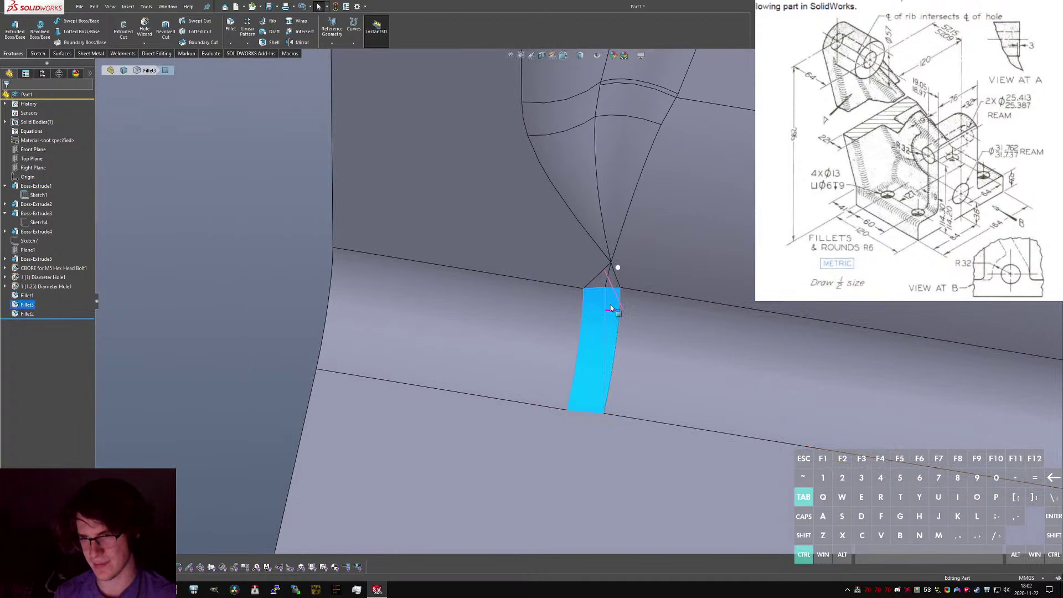
pyautogui.keyDown('ctrl'); pyautogui.click(601, 281); pyautogui.keyUp('ctrl')
pyautogui.keyDown('ctrl'); pyautogui.click(613, 281); pyautogui.keyUp('ctrl')
pyautogui.moveTo(607, 244); pyautogui.dragTo(524, 318, button='middle')
pyautogui.press('Escape')
pyautogui.scroll(3, 616, 284)
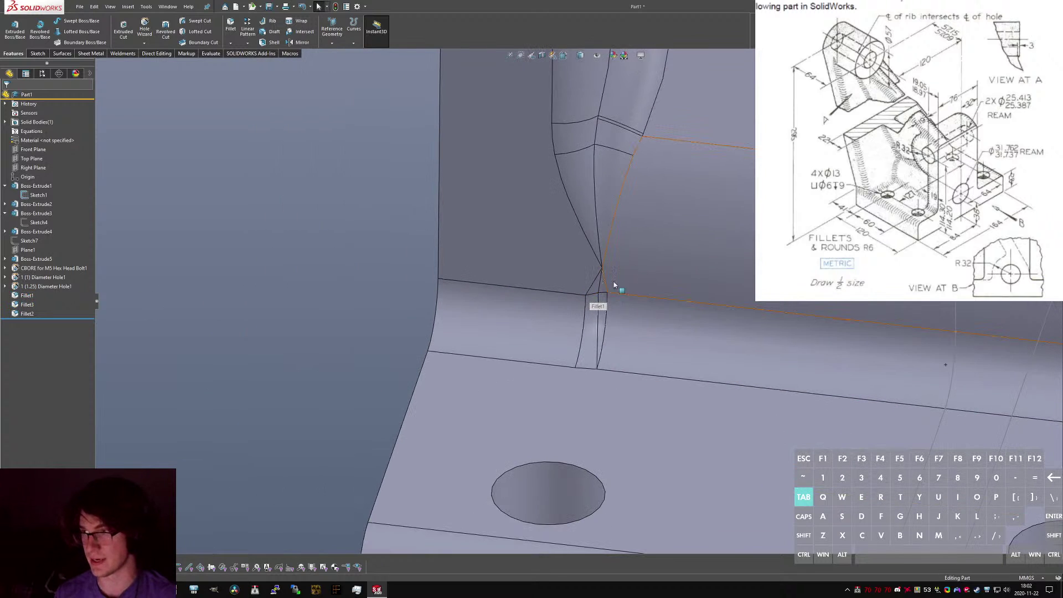
# Hide the sketch of the first boss extrude and collapse that feature in the tree.
pyautogui.moveTo(614, 284); pyautogui.dragTo(513, 204, button='middle')
pyautogui.scroll(-3, 513, 204)
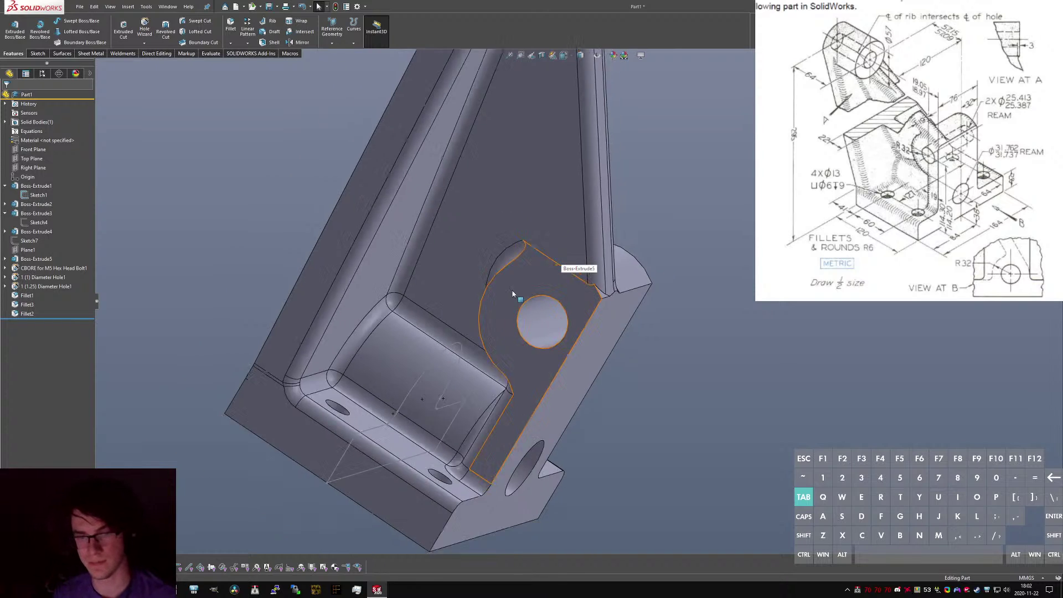
pyautogui.hotkey('ctrl', '7')
pyautogui.rightClick(25, 195)
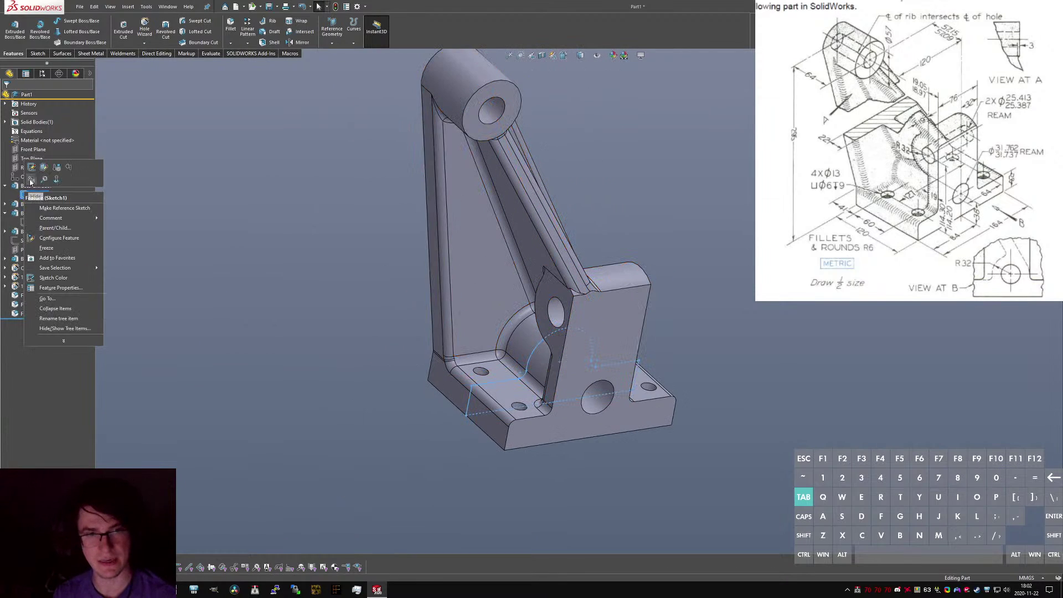
pyautogui.press('Escape')
pyautogui.click(5, 185)
# Examine the filleted bracket from several sides, especially the corner where the sloping rib meets the front upright and upper cross boss.
pyautogui.moveTo(646, 231)
pyautogui.mouseDown(button='middle')
pyautogui.moveTo(553, 276)
pyautogui.moveTo(520, 245)
pyautogui.mouseUp(button='middle')
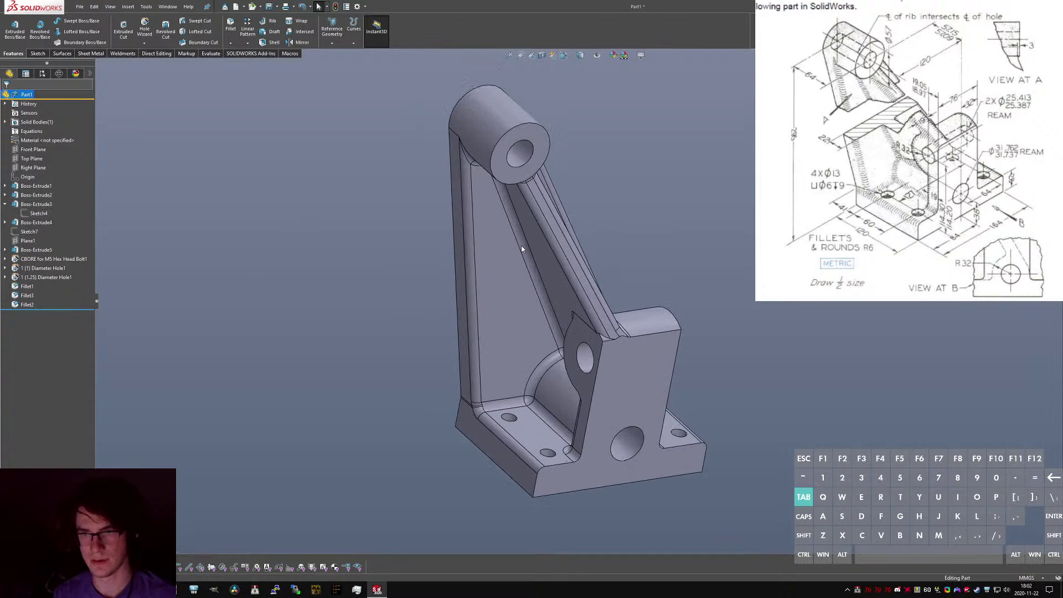
pyautogui.hotkey('ctrl', '7')
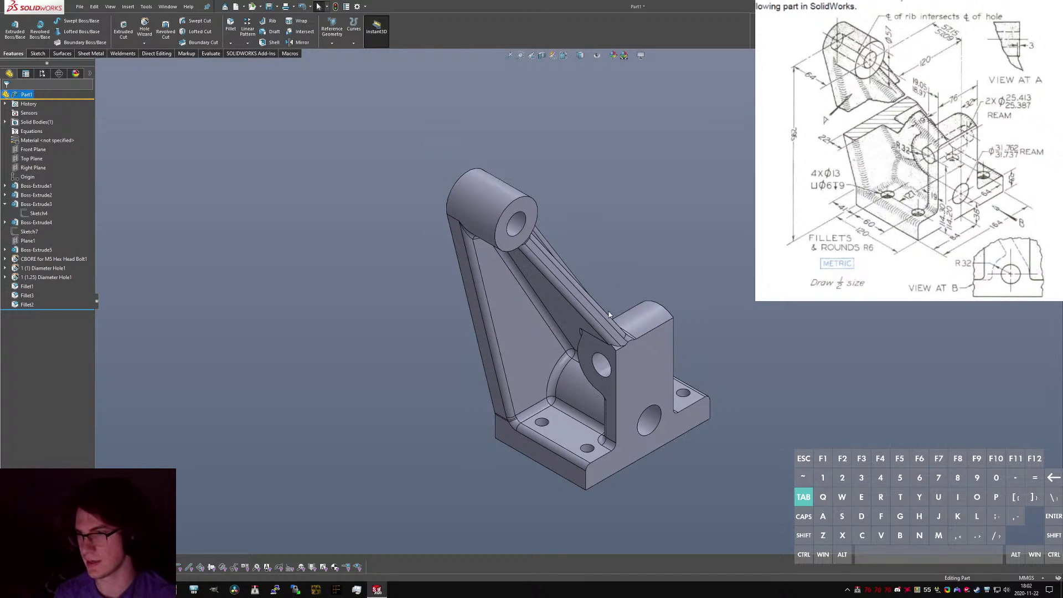
pyautogui.scroll(-3, 609, 314)
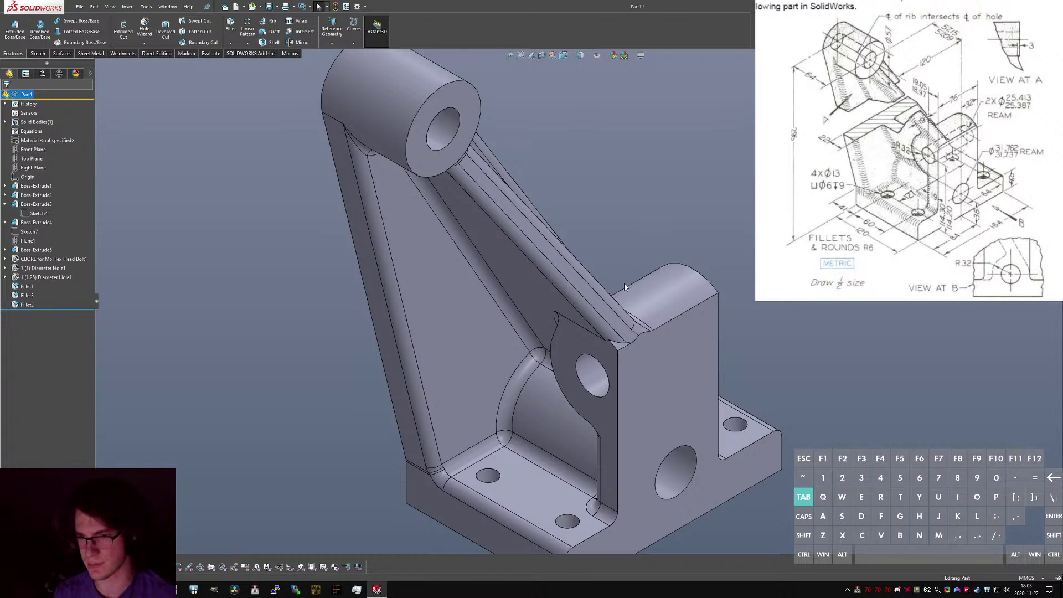
pyautogui.moveTo(558, 314); pyautogui.dragTo(550, 278, button='middle')
pyautogui.scroll(-4, 558, 316)
pyautogui.middleClick(566, 303)
pyautogui.scroll(3, 574, 285)
pyautogui.scroll(3, 550, 278)
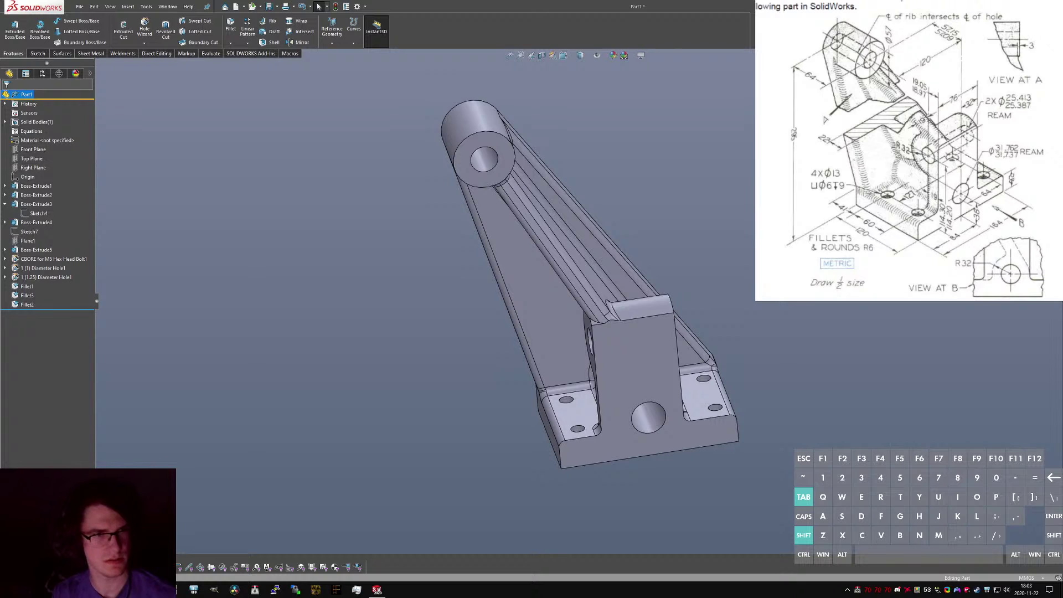
pyautogui.moveTo(313, 418); pyautogui.dragTo(553, 313, button='middle')
pyautogui.scroll(3, 554, 313)
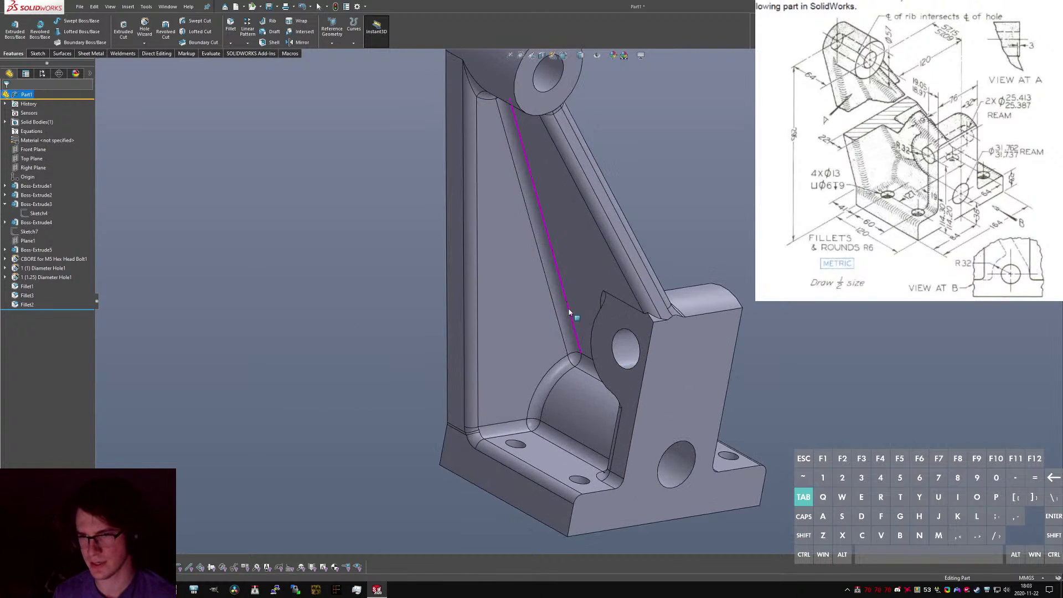
pyautogui.moveTo(597, 356); pyautogui.dragTo(414, 337, button='middle')
pyautogui.moveTo(414, 302); pyautogui.dragTo(469, 343, button='middle')
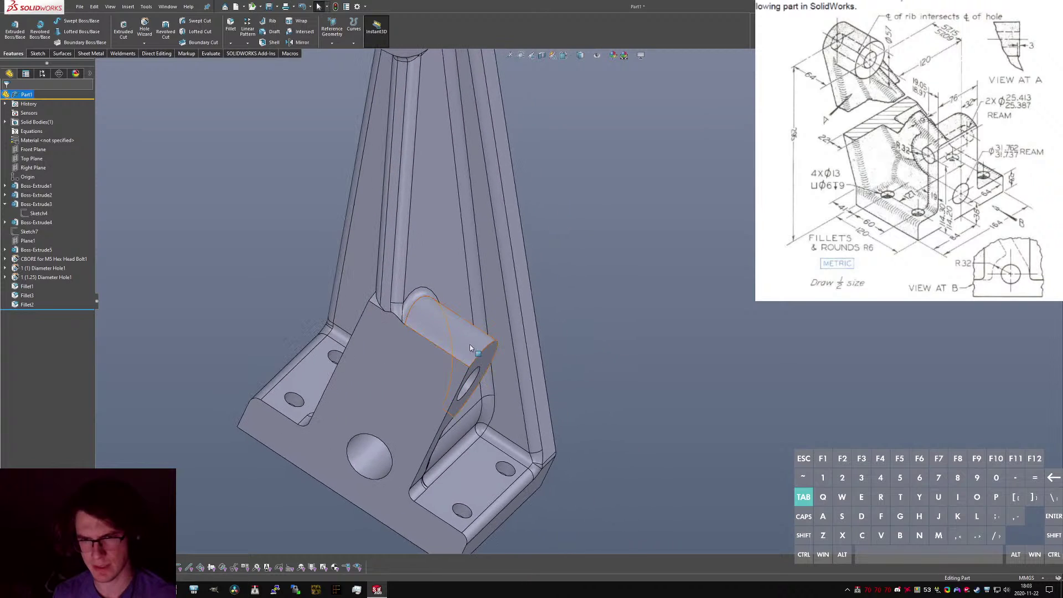
pyautogui.scroll(-3, 394, 294)
pyautogui.moveTo(394, 295); pyautogui.dragTo(484, 367, button='middle')
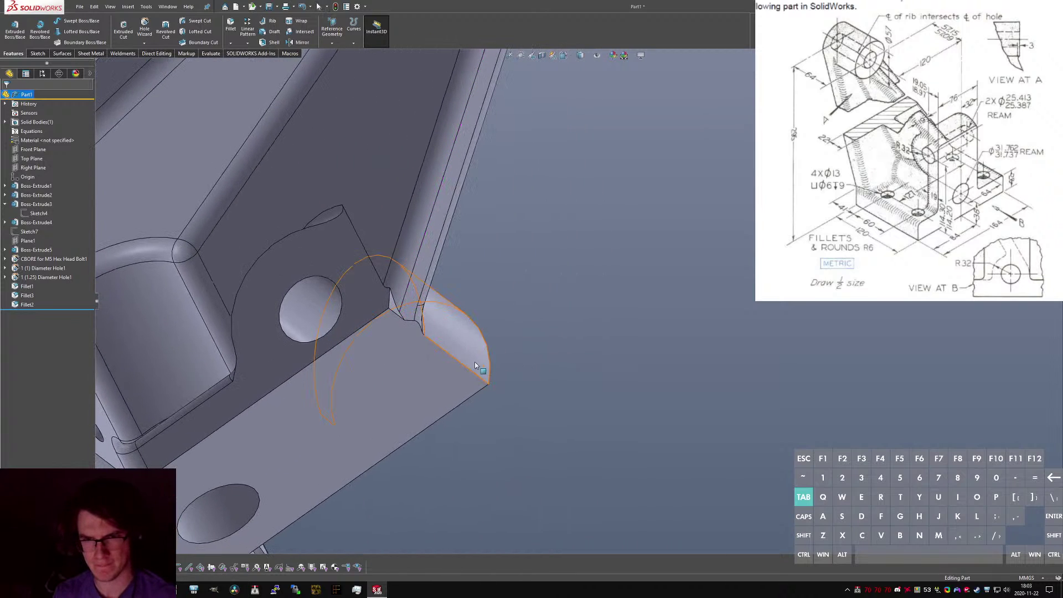
# Edit Fillet1 to add the short corner edge where the sloping rib meets the top of the front upright.
pyautogui.click(44, 277)
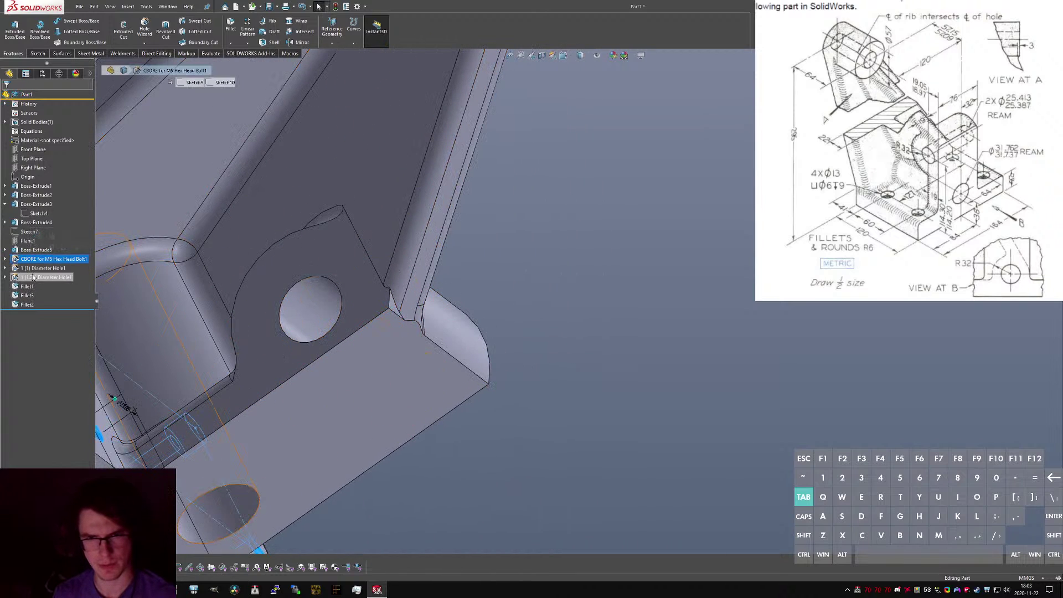
pyautogui.click(27, 295)
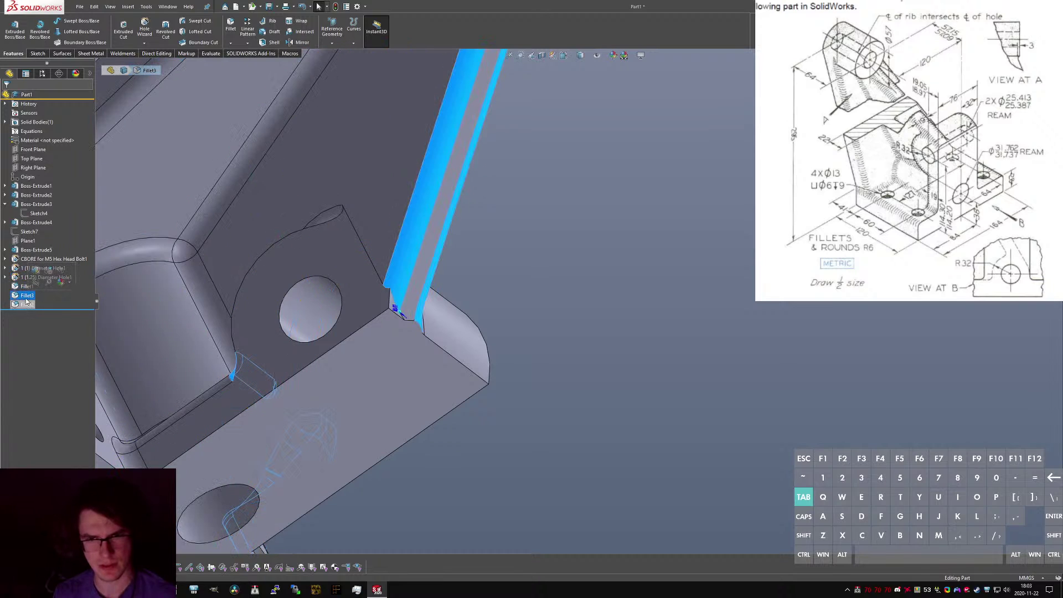
pyautogui.click(26, 286)
pyautogui.click(30, 264)
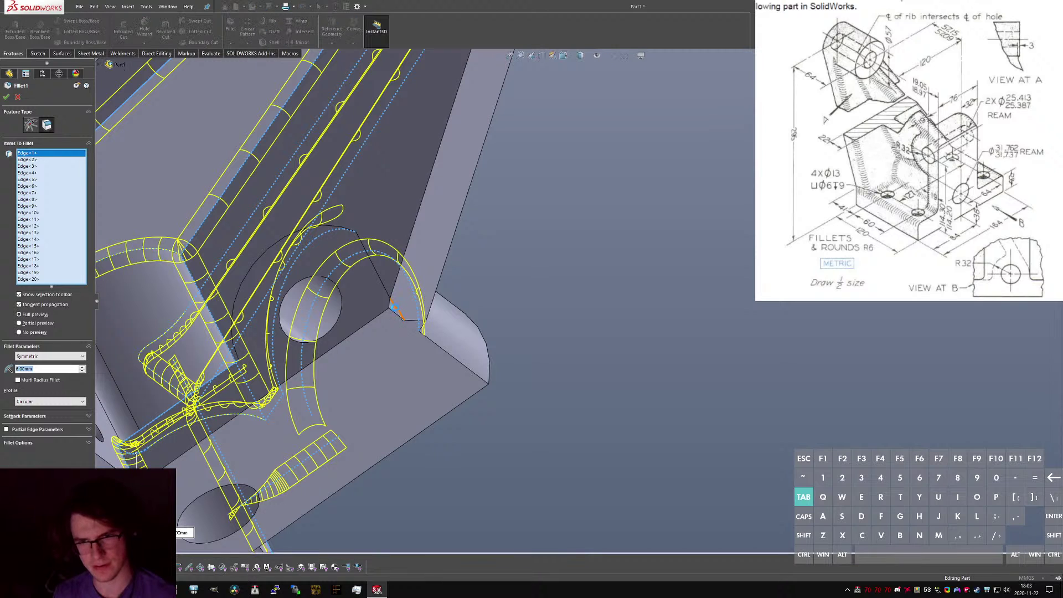
pyautogui.click(397, 307)
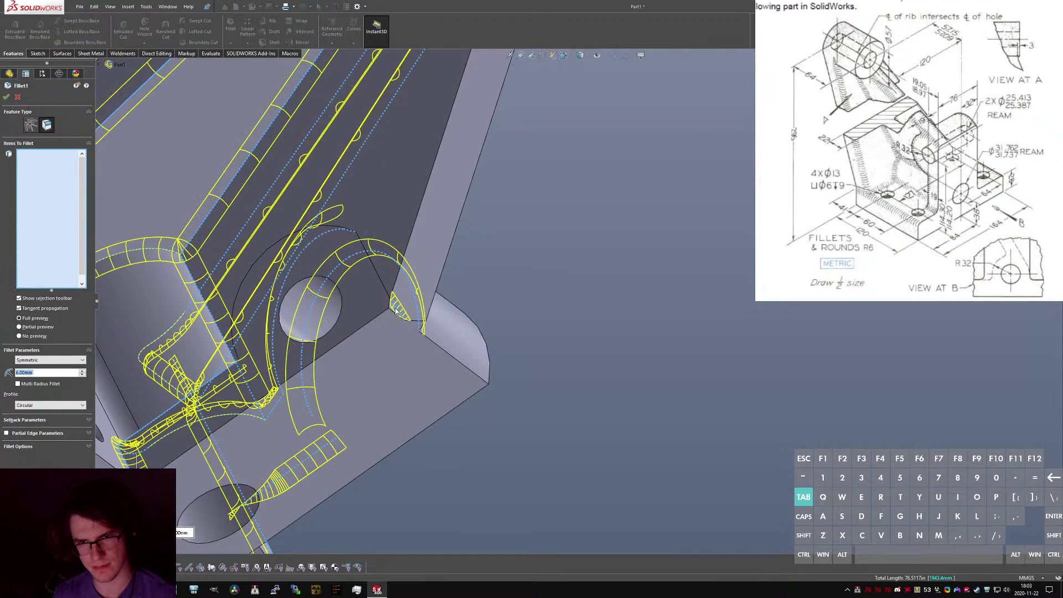
pyautogui.press('Return')
# Try to add the short slanted edge at the foot of the rib, above the front upright, to Fillet3.
pyautogui.scroll(-5, 411, 317)
pyautogui.moveTo(422, 301); pyautogui.dragTo(355, 273, button='middle')
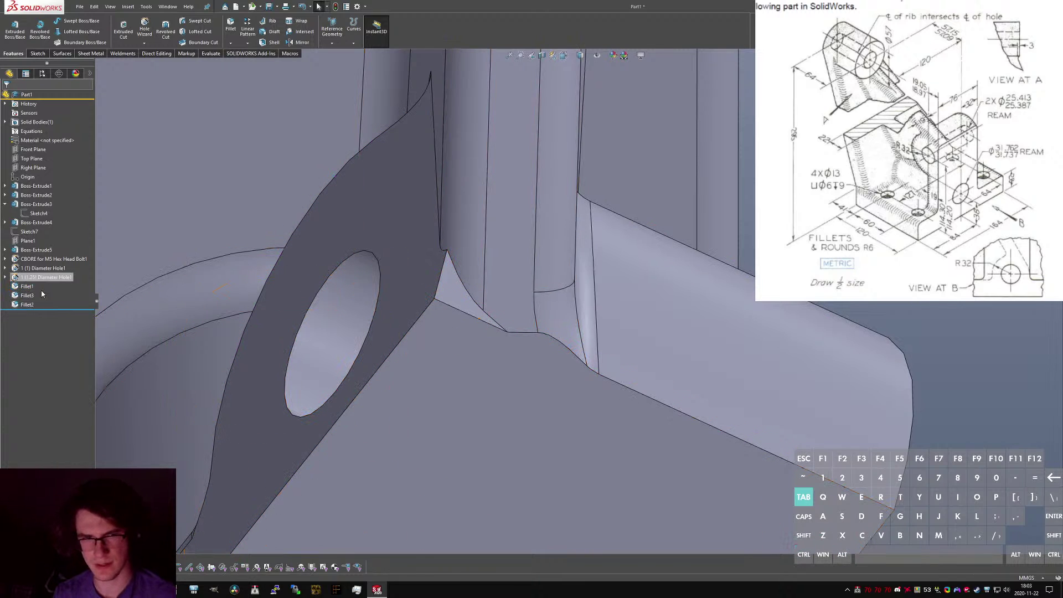
pyautogui.click(22, 296)
pyautogui.click(29, 269)
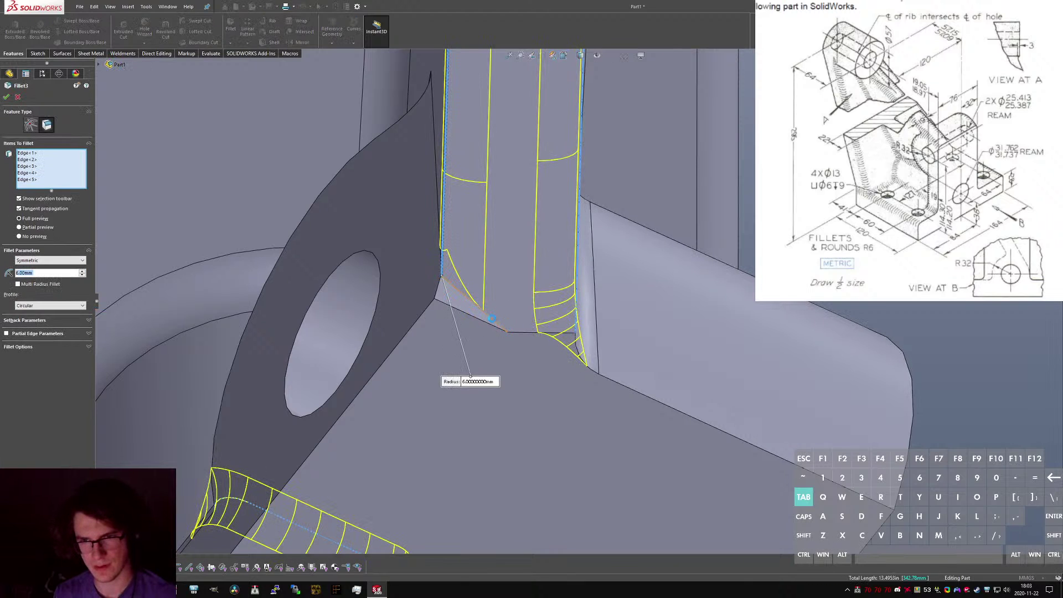
pyautogui.click(492, 320)
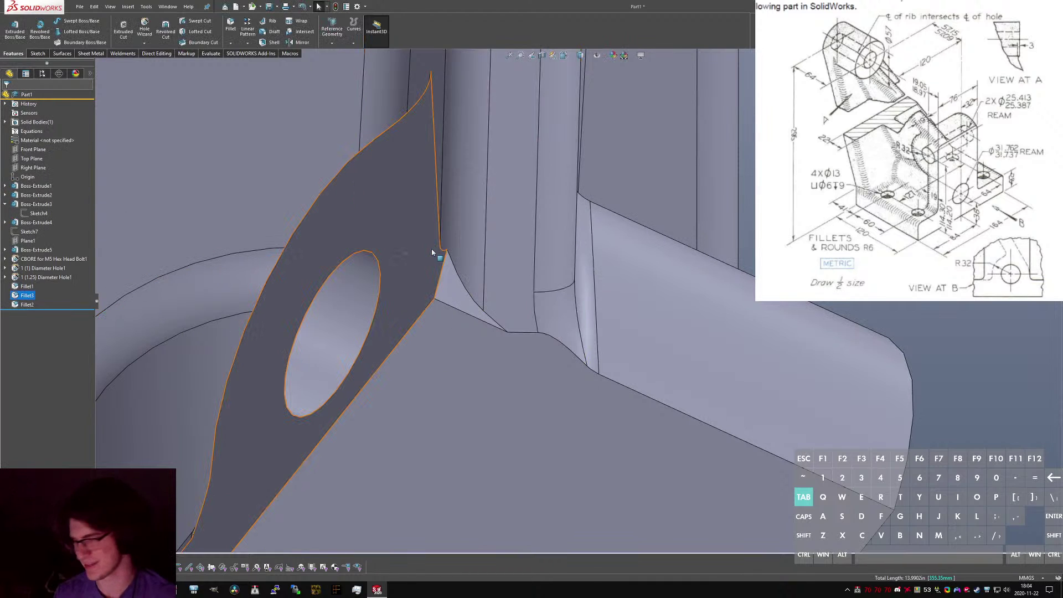
# Examine the blended fillet corner beneath the cross boss, where the front upright, R32 body and rib come together.
pyautogui.scroll(7, 437, 252)
pyautogui.scroll(5, 437, 252)
pyautogui.moveTo(438, 252); pyautogui.dragTo(556, 429, button='middle')
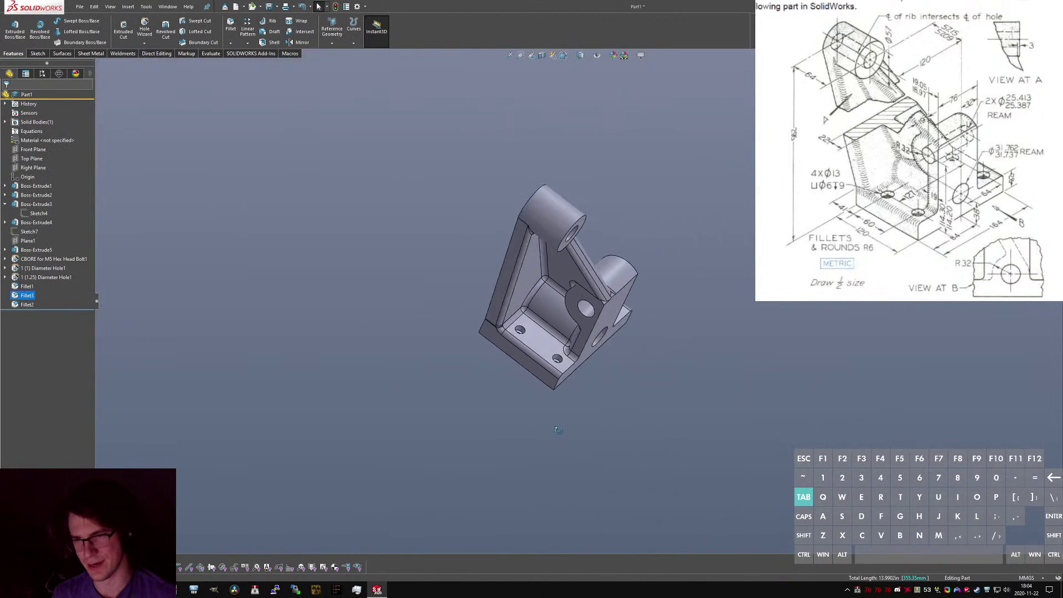
pyautogui.scroll(-5, 553, 272)
pyautogui.moveTo(585, 270); pyautogui.dragTo(633, 336, button='middle')
pyautogui.scroll(-3, 619, 407)
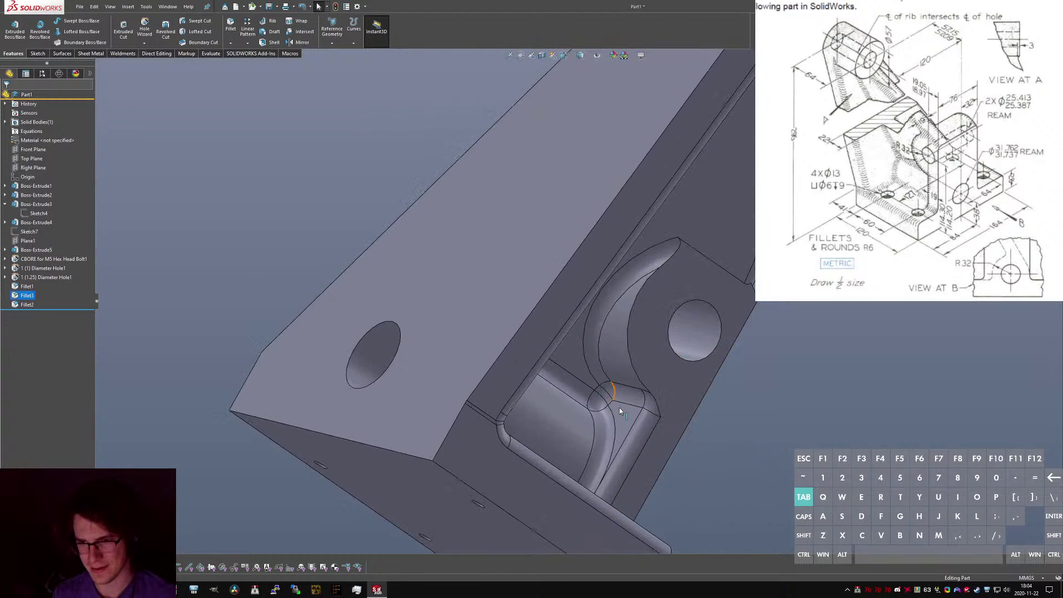
pyautogui.moveTo(619, 412); pyautogui.dragTo(594, 437, button='middle')
pyautogui.scroll(2, 560, 454)
pyautogui.scroll(-5, 571, 432)
pyautogui.scroll(-3, 590, 426)
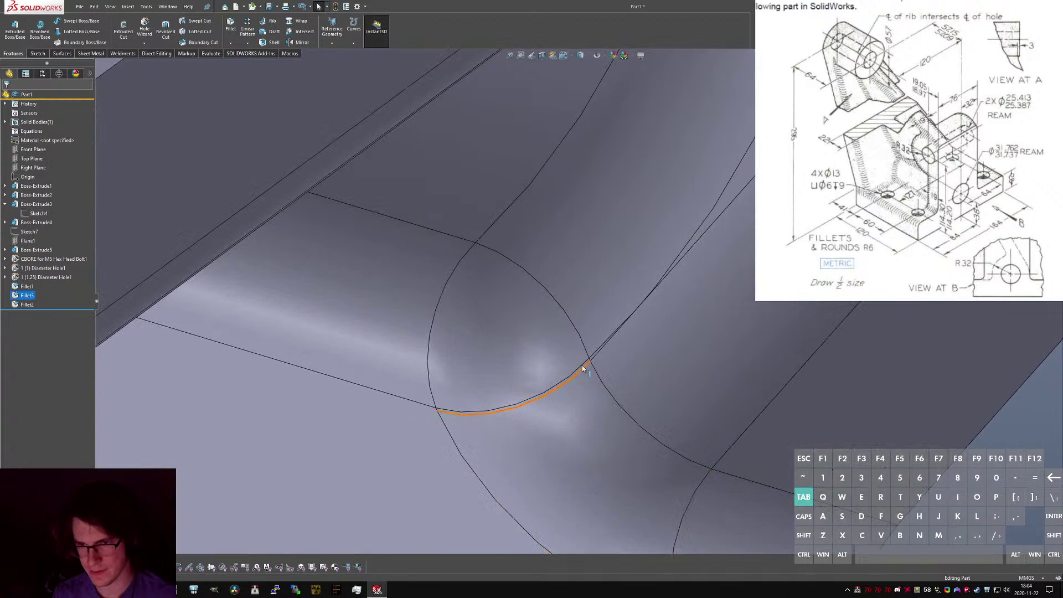
# Examine the whole bracket and the fillet ends where the back wall and rib meet the top cylindrical boss.
pyautogui.moveTo(545, 345); pyautogui.dragTo(530, 195, button='middle')
pyautogui.scroll(5, 526, 329)
pyautogui.scroll(2, 503, 288)
pyautogui.scroll(2, 531, 195)
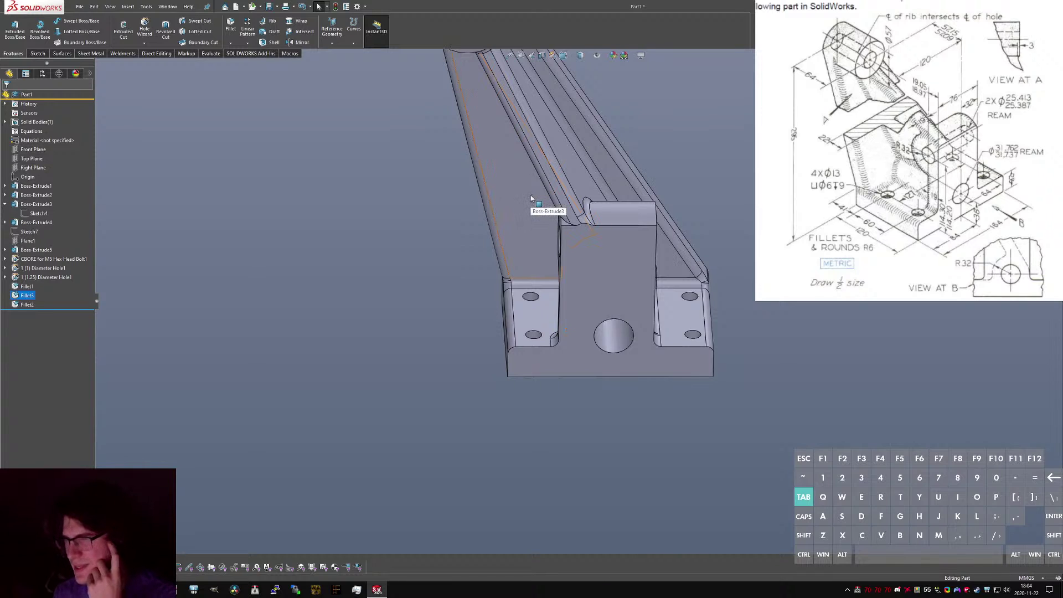
pyautogui.moveTo(572, 191)
pyautogui.mouseDown(button='middle')
pyautogui.moveTo(577, 237)
pyautogui.moveTo(576, 178)
pyautogui.mouseUp(button='middle')
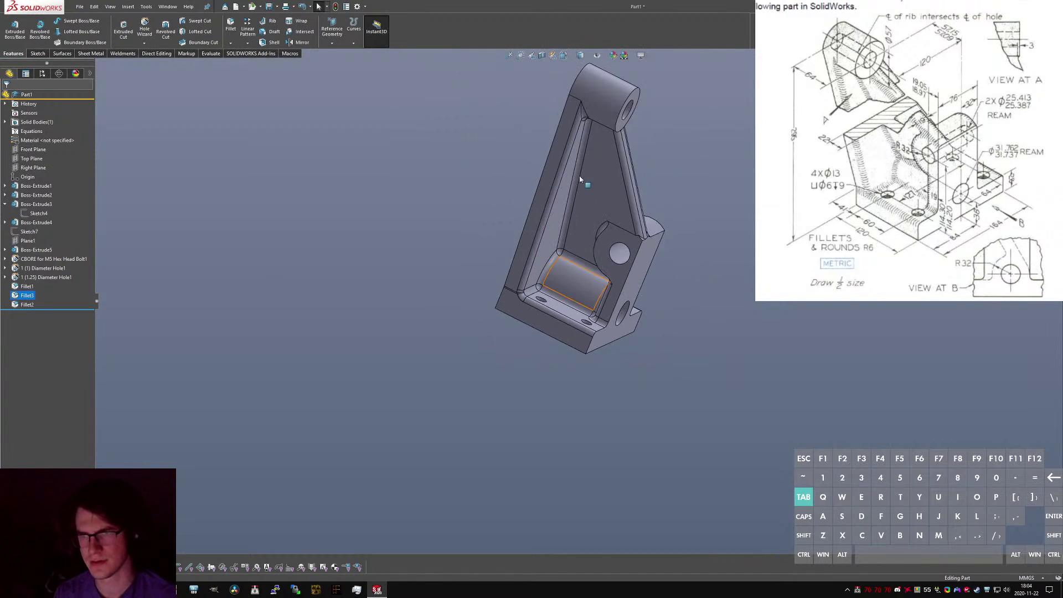
pyautogui.scroll(-5, 592, 128)
pyautogui.moveTo(592, 129); pyautogui.dragTo(594, 292, button='middle')
pyautogui.scroll(-5, 681, 208)
pyautogui.scroll(5, 503, 219)
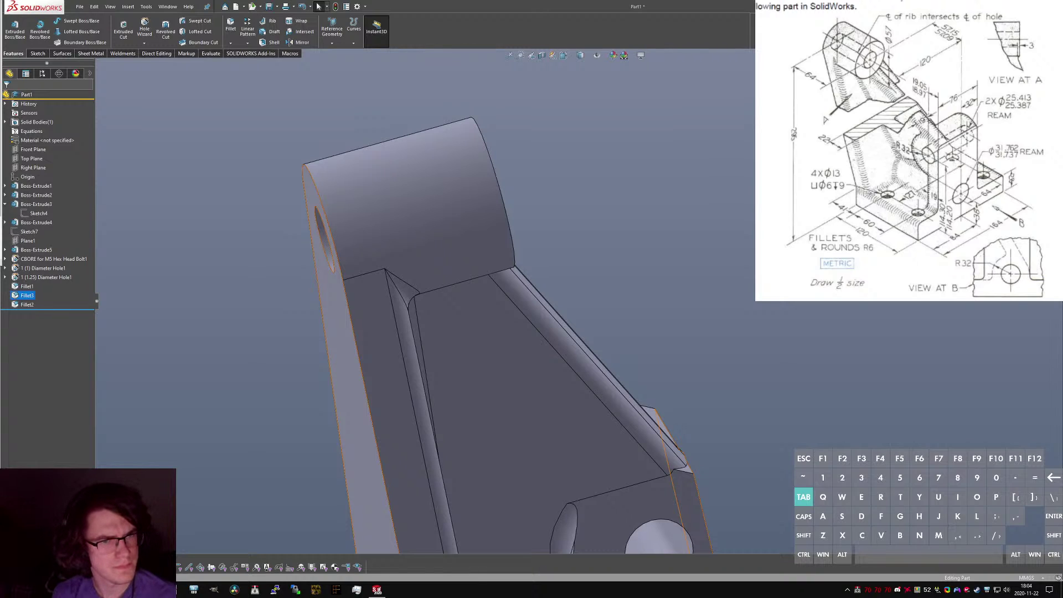
pyautogui.scroll(4, 376, 291)
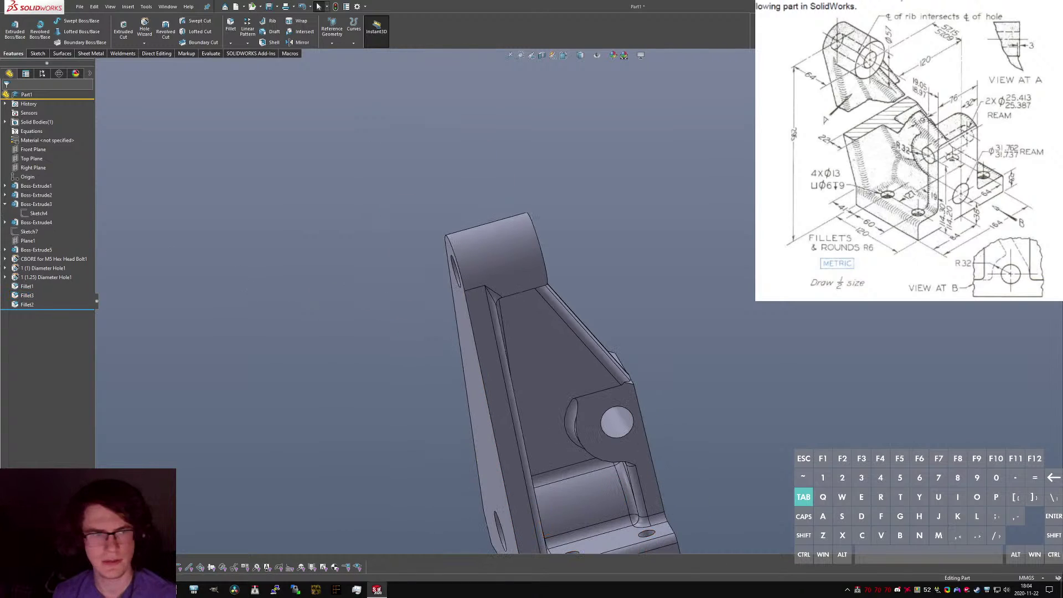